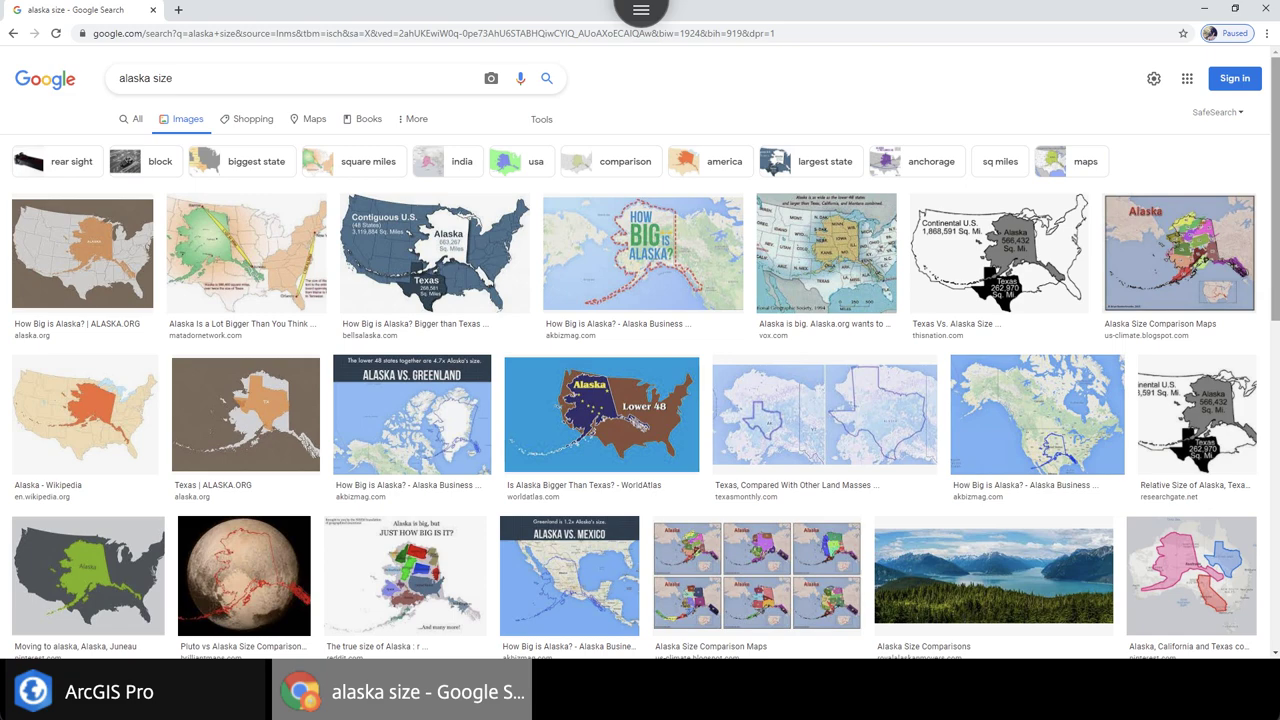
# Examine two image results showing Texas overlaid on Alaska, and close the image search
pyautogui.click(824, 414)
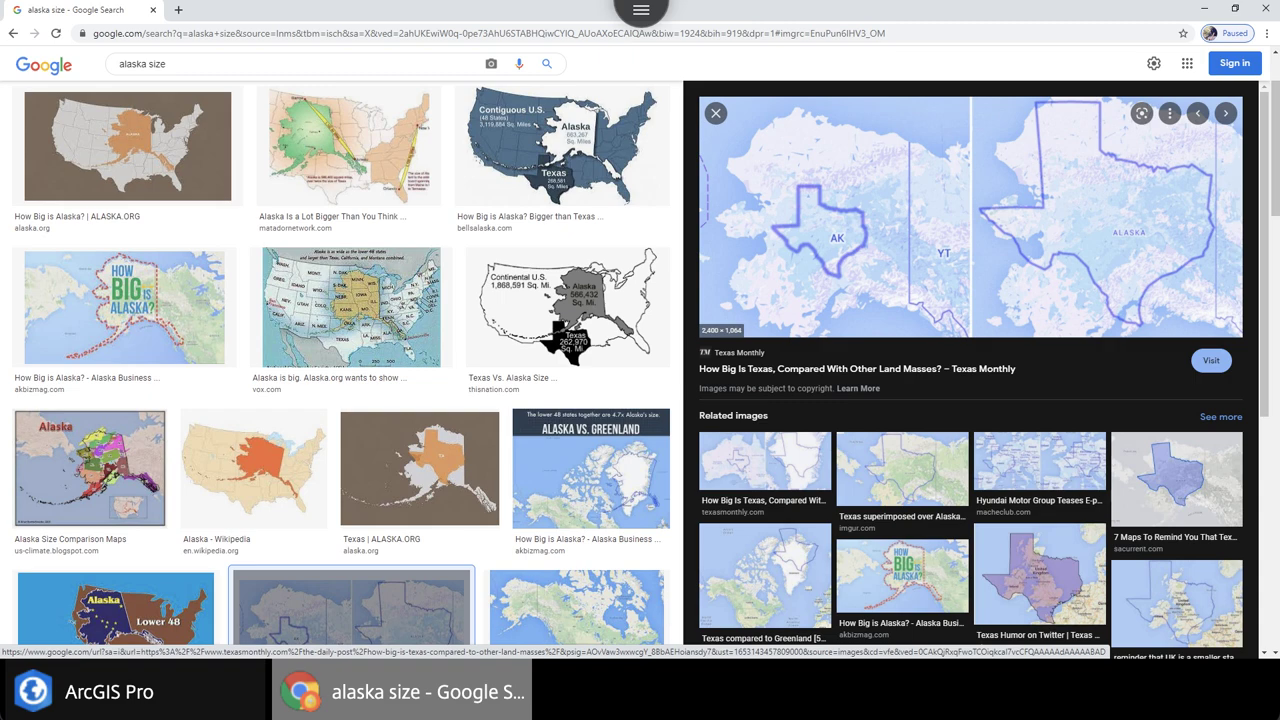
pyautogui.click(1176, 479)
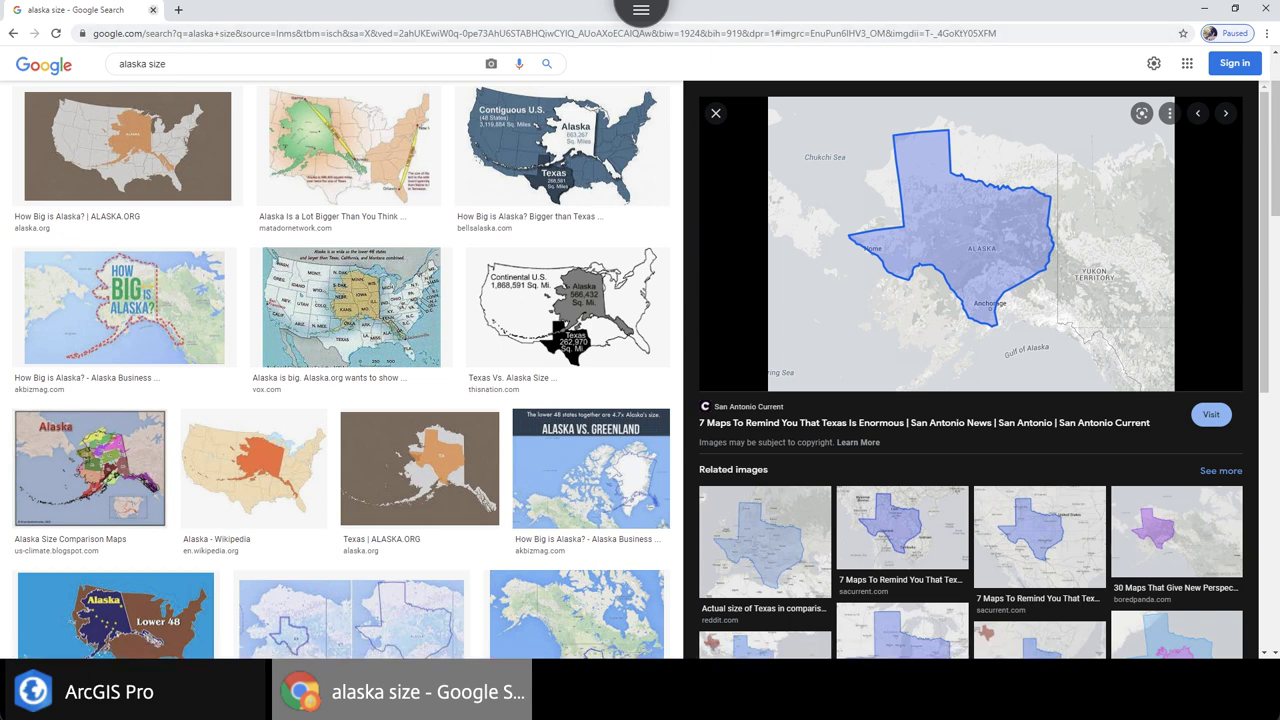
pyautogui.click(153, 10)
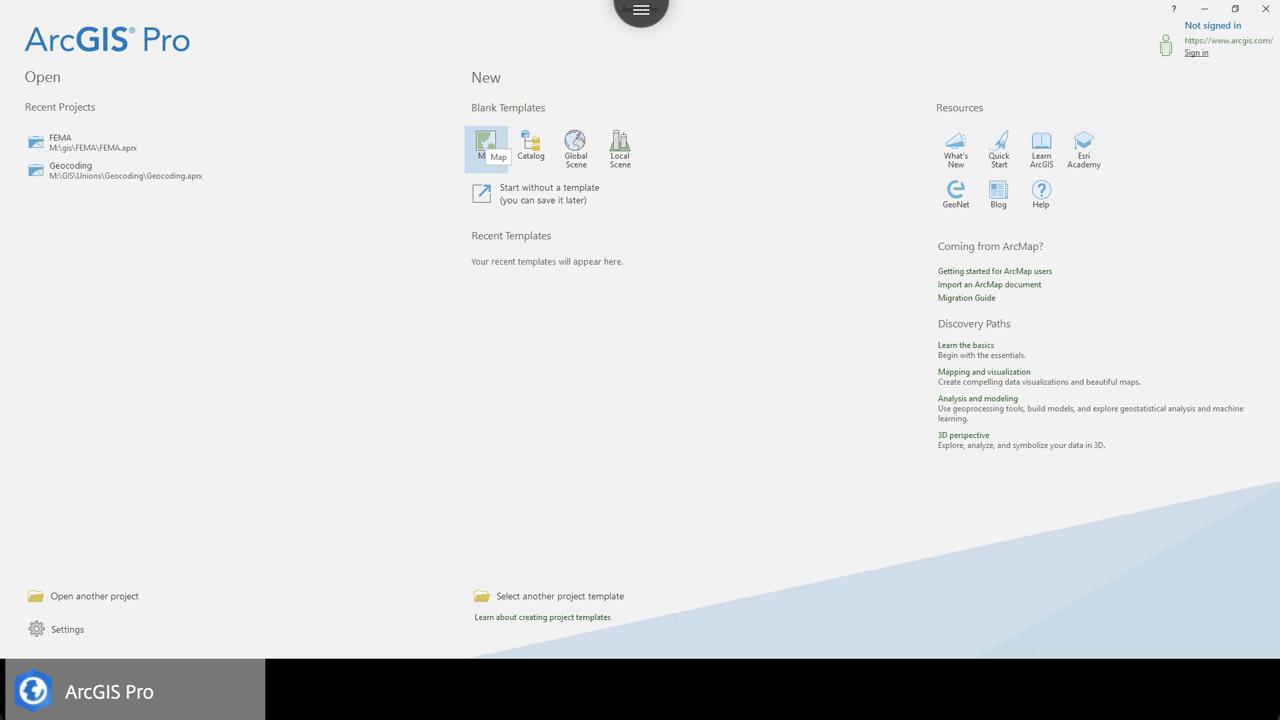
# Create a new project from the Map template, named TxVsAk and located in M:\GIS
pyautogui.click(486, 146)
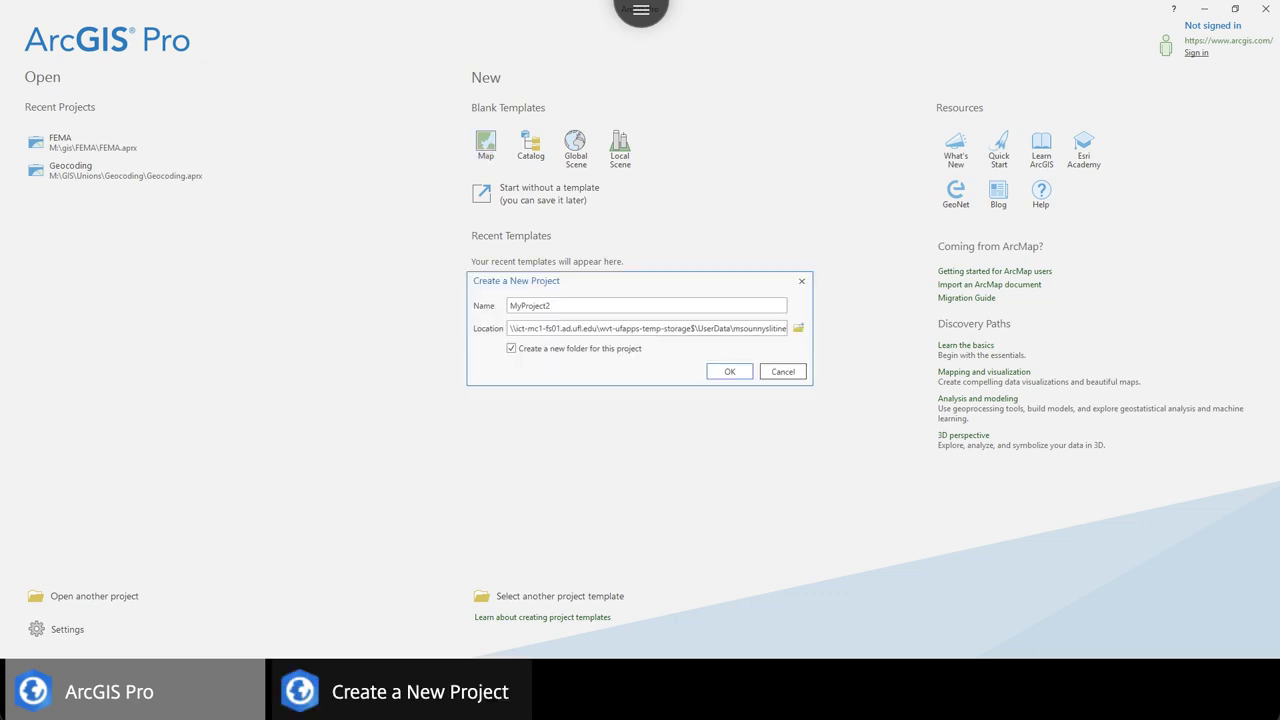
pyautogui.hotkey('ctrl', 'a')
pyautogui.press('BackSpace')
pyautogui.write('TxVsAk')
pyautogui.doubleClick(767, 328)
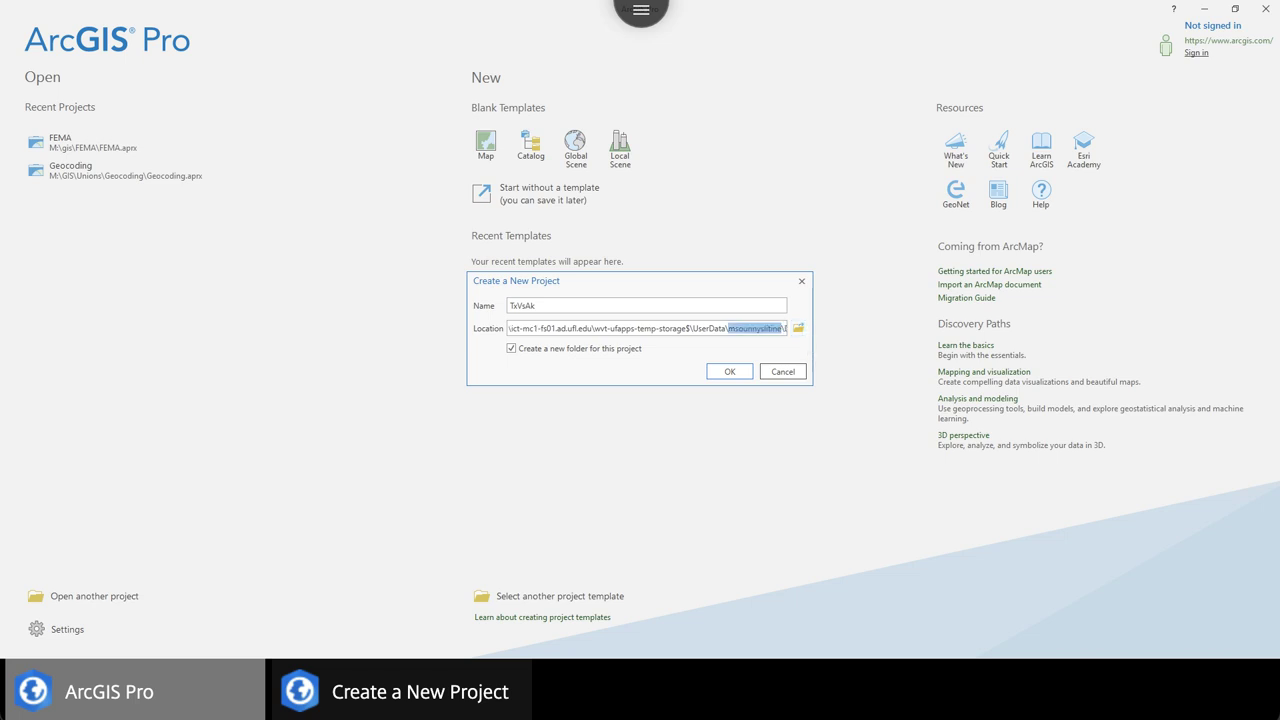
pyautogui.hotkey('ctrl', 'a')
pyautogui.press('BackSpace')
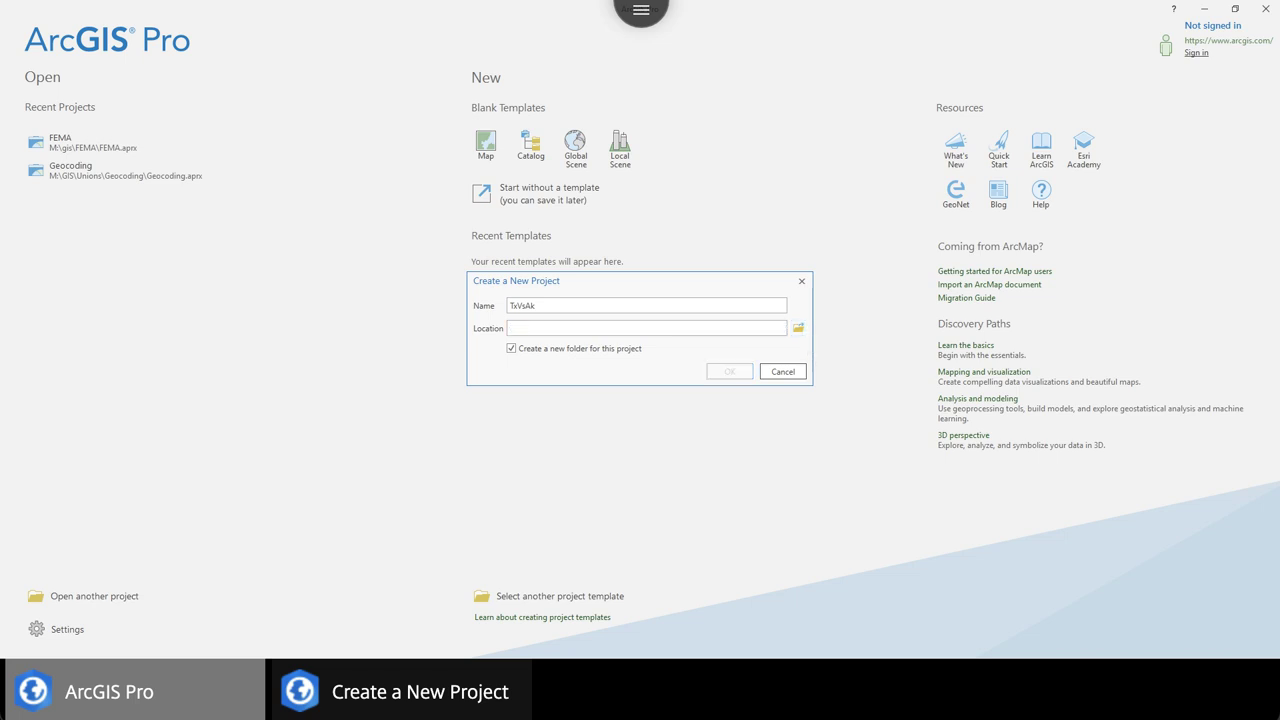
pyautogui.write('M:\\GIS')
pyautogui.press('Tab')
pyautogui.press('Tab')
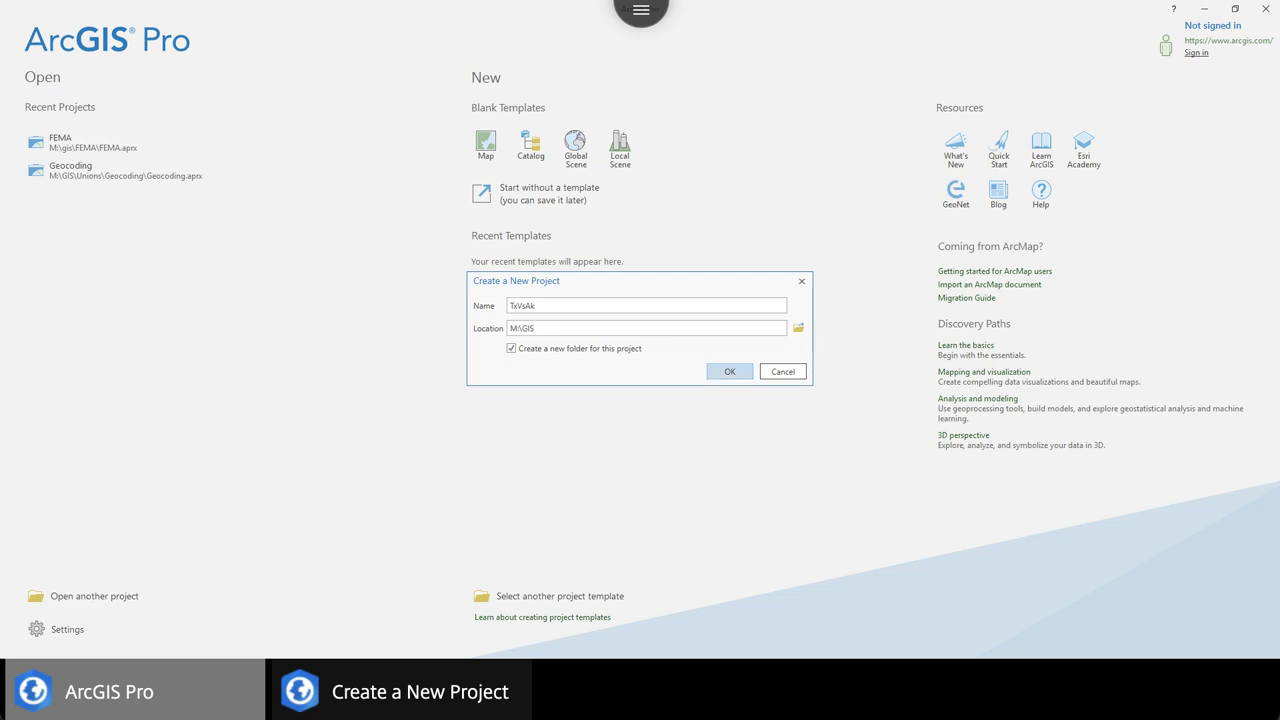
pyautogui.press('Return')
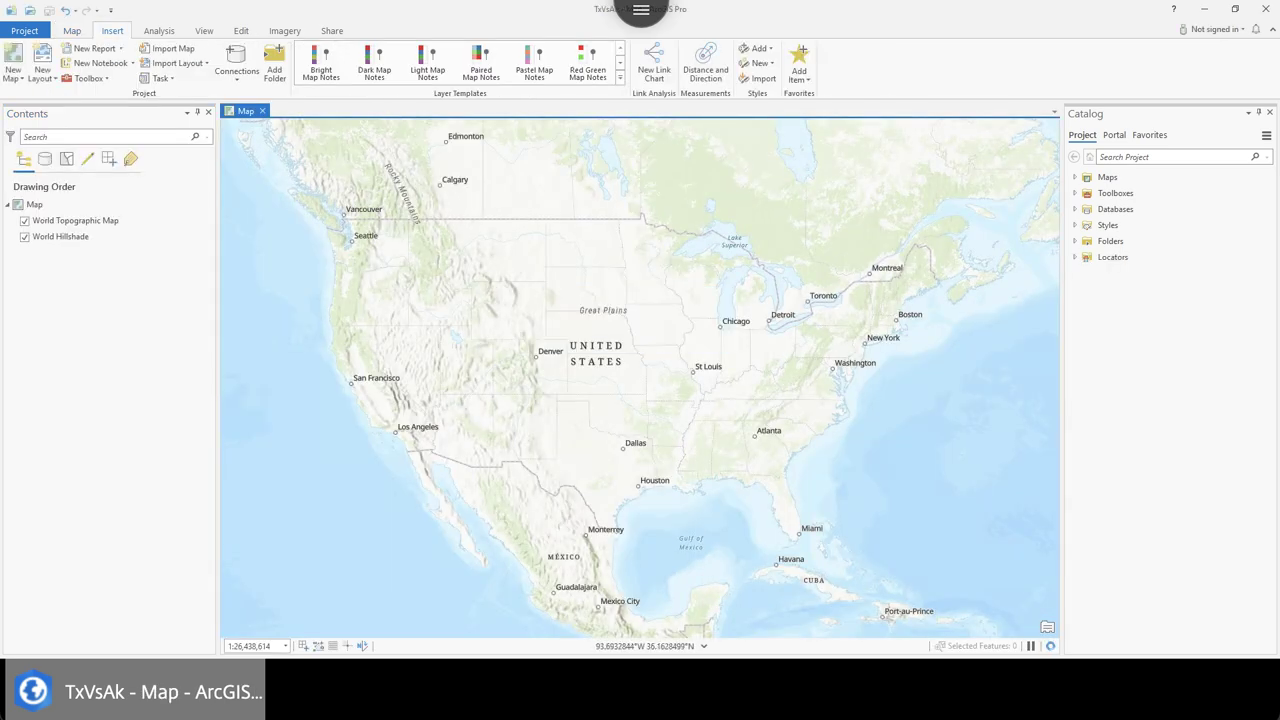
# Bring Alaska into view on the map and open the coordinate system settings in the map's properties
pyautogui.scroll(-2, 680, 390)
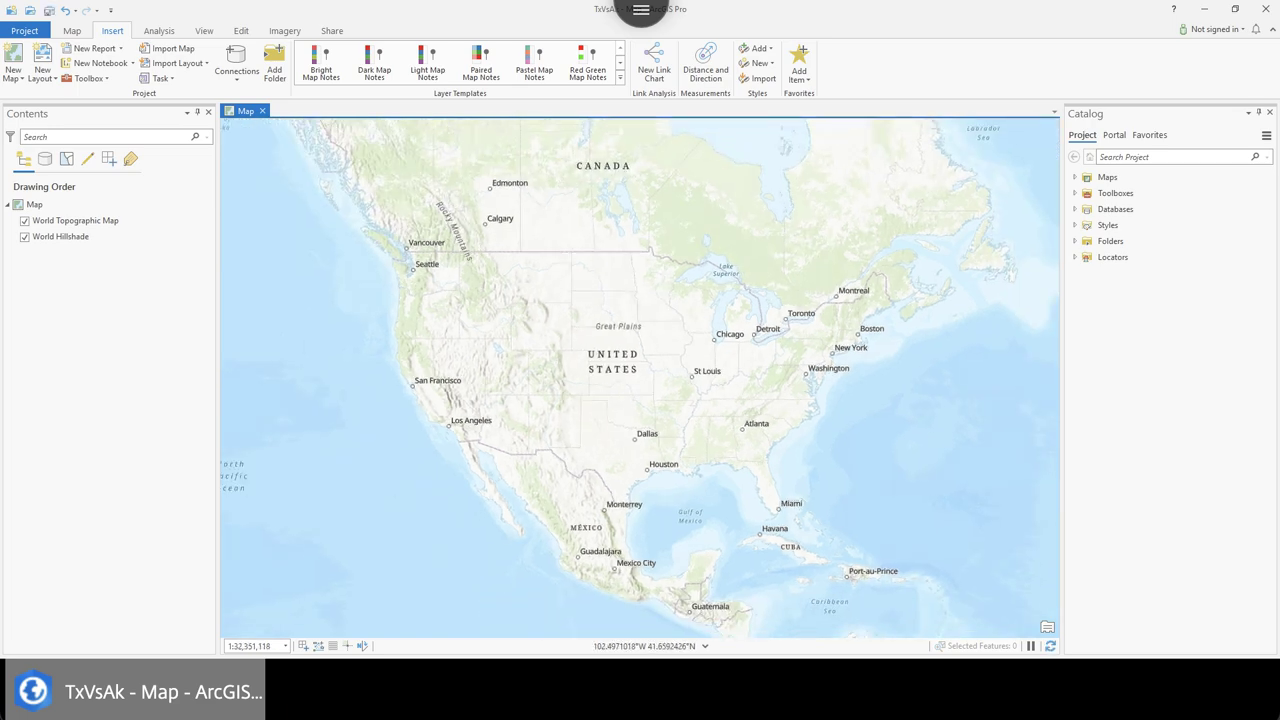
pyautogui.scroll(-3, 590, 340)
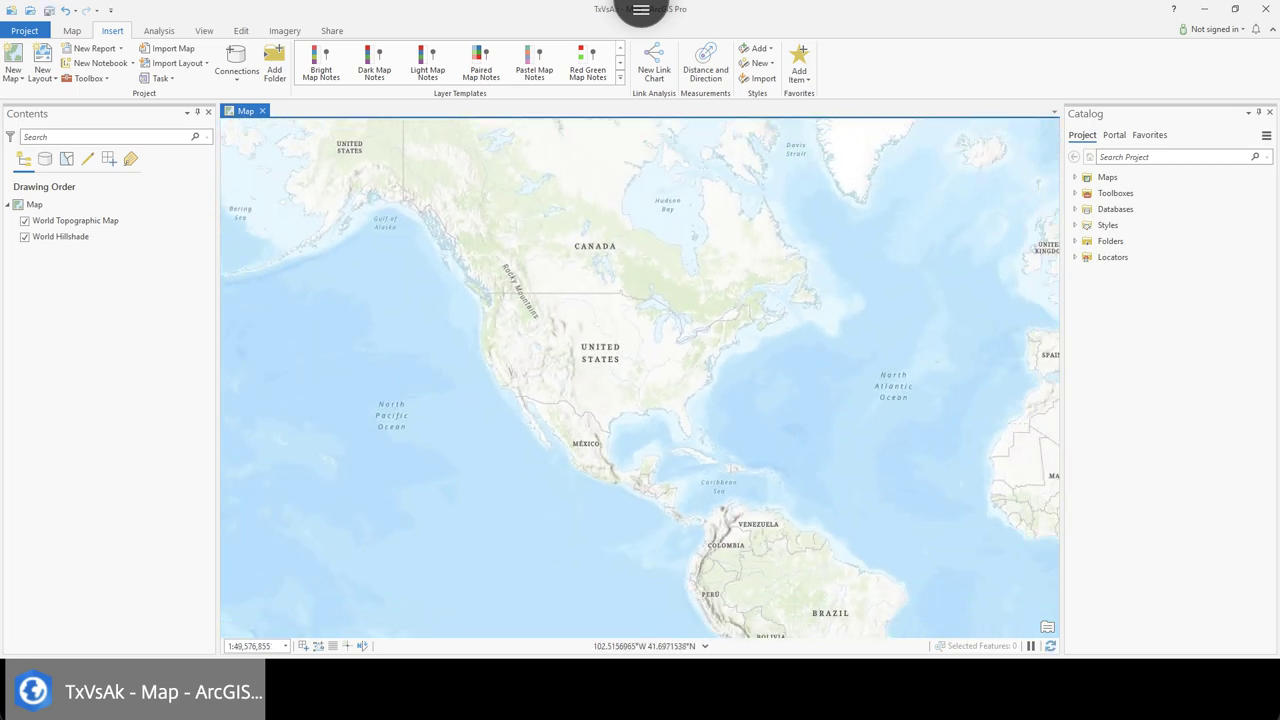
pyautogui.moveTo(507, 248); pyautogui.dragTo(579, 344)
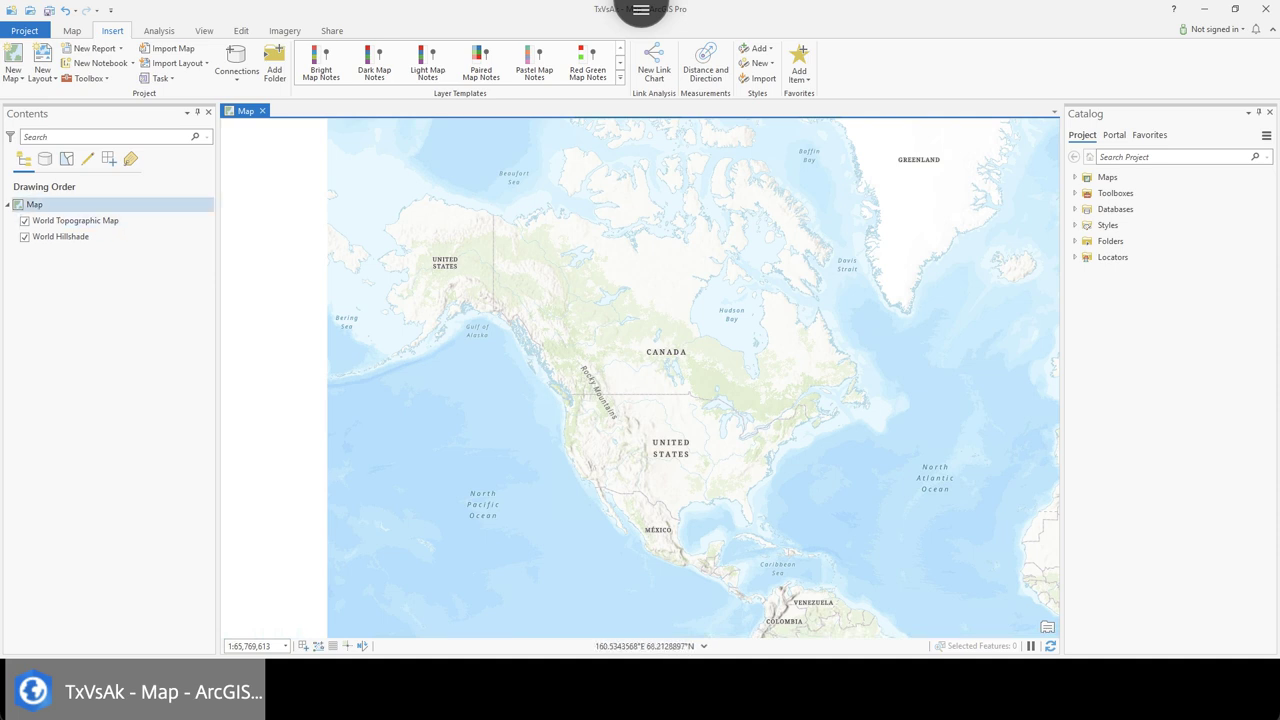
pyautogui.rightClick(53, 206)
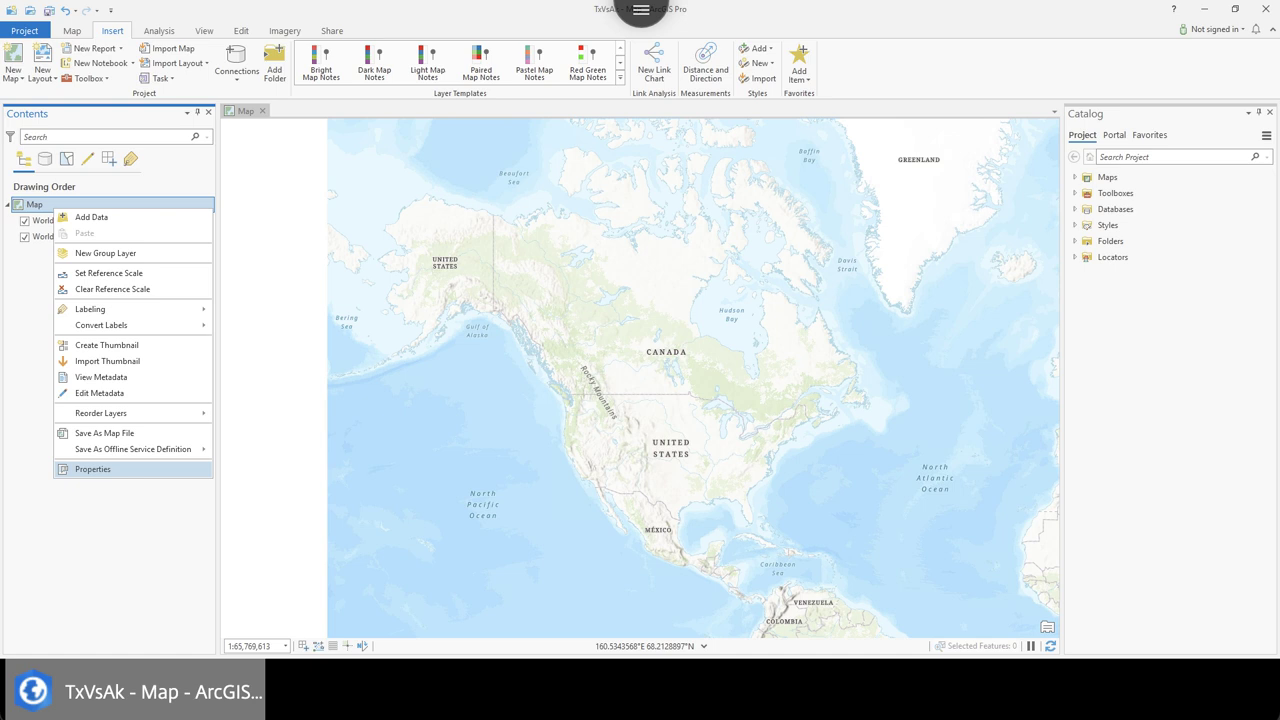
pyautogui.click(92, 469)
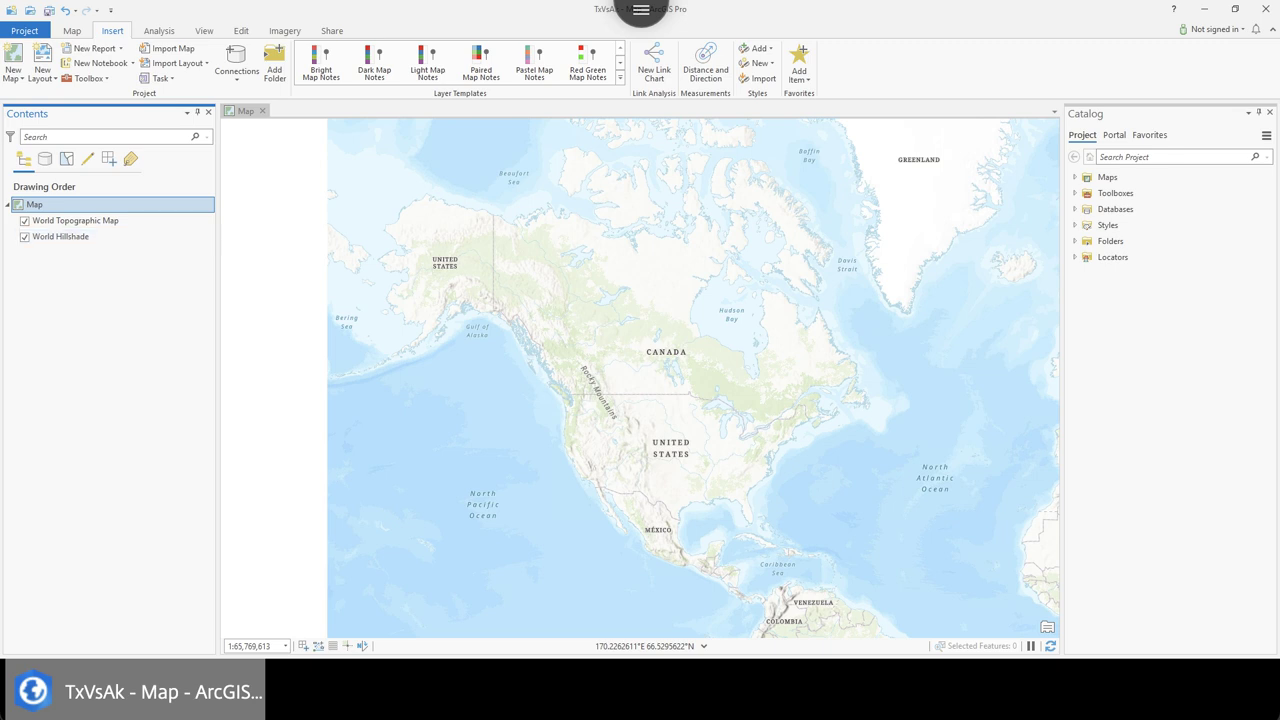
pyautogui.rightClick(121, 204)
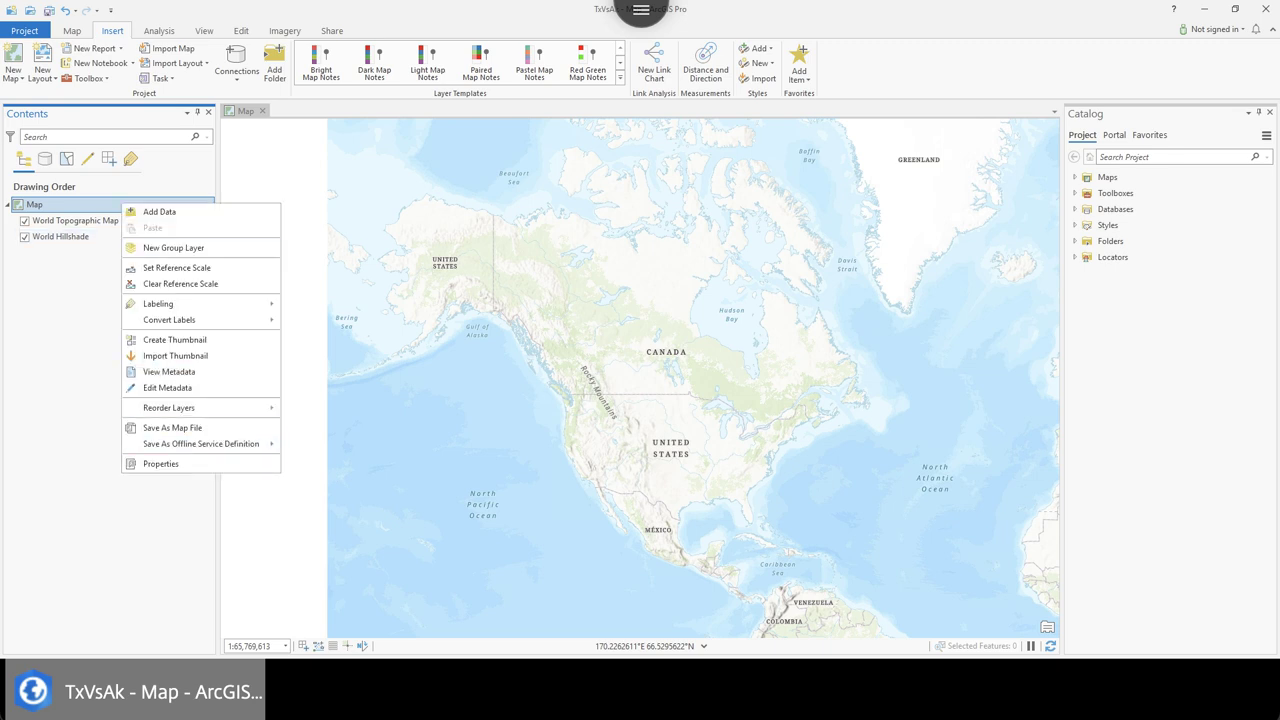
pyautogui.click(160, 463)
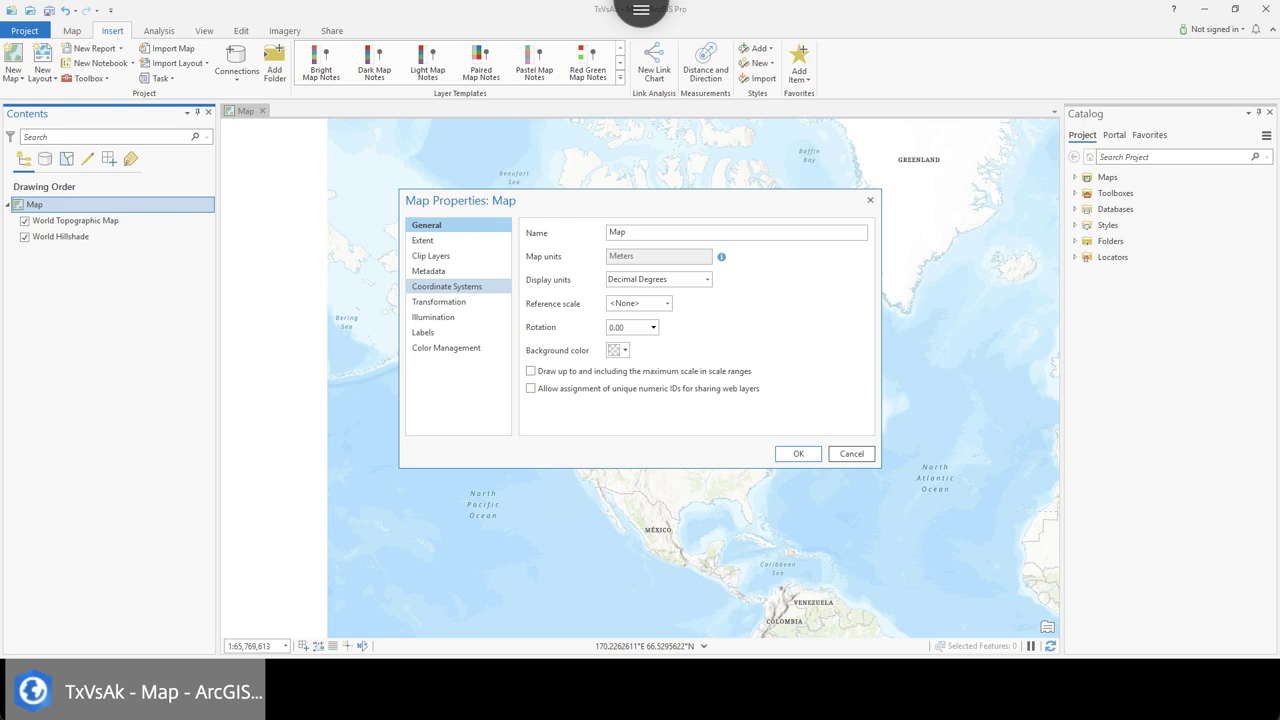
pyautogui.click(447, 286)
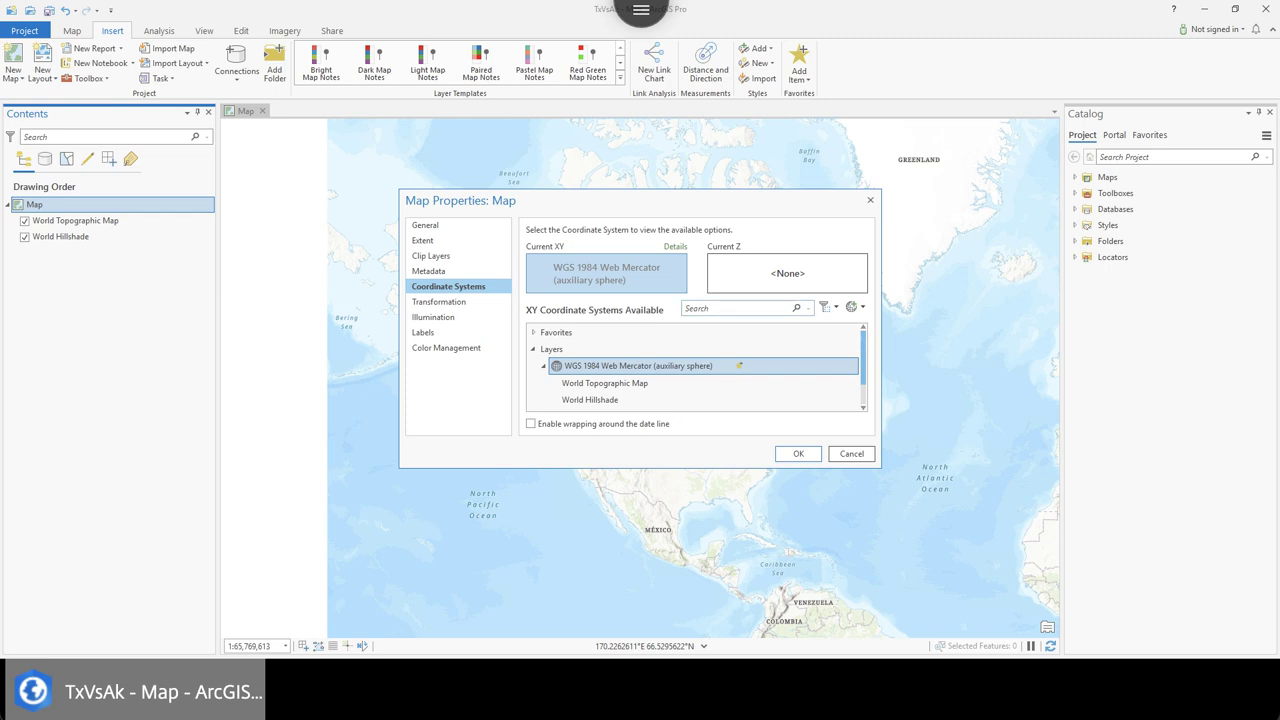
# Search the available coordinate systems for "alber" and apply the continental North America Albers Equal Area Conic projection to the map
pyautogui.click(740, 308)
pyautogui.write('alber')
pyautogui.press('Return')
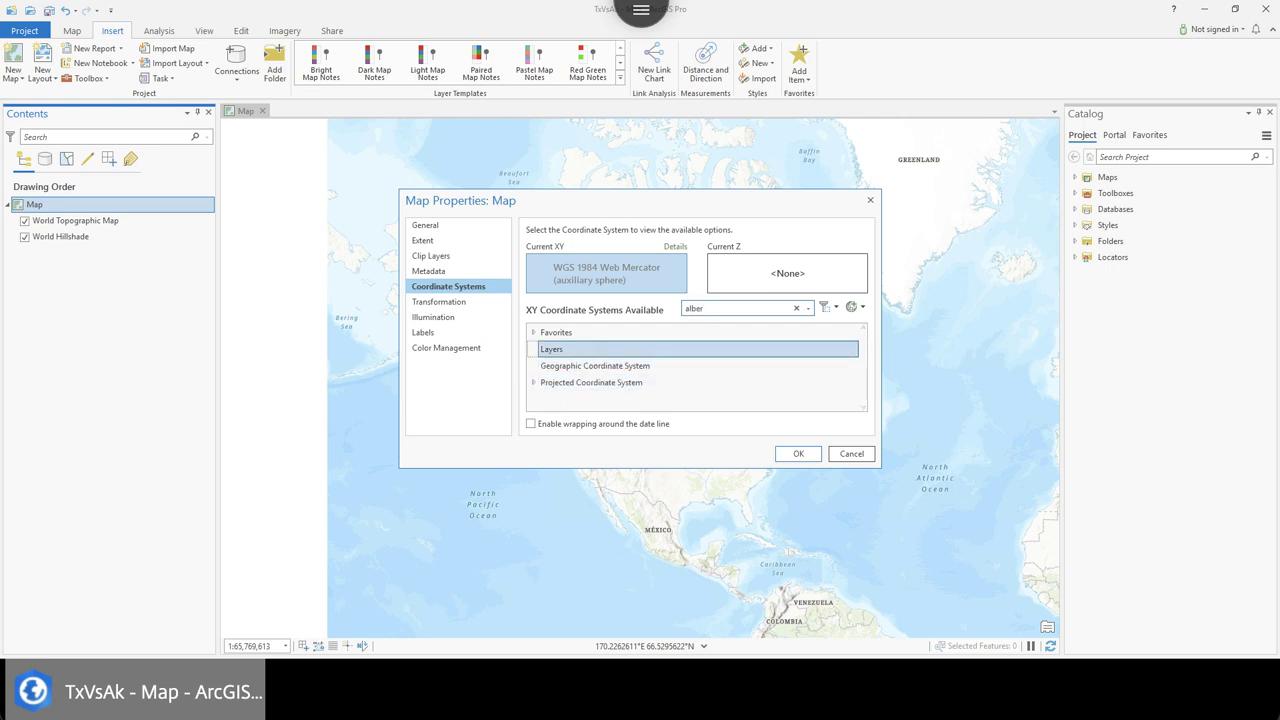
pyautogui.click(533, 382)
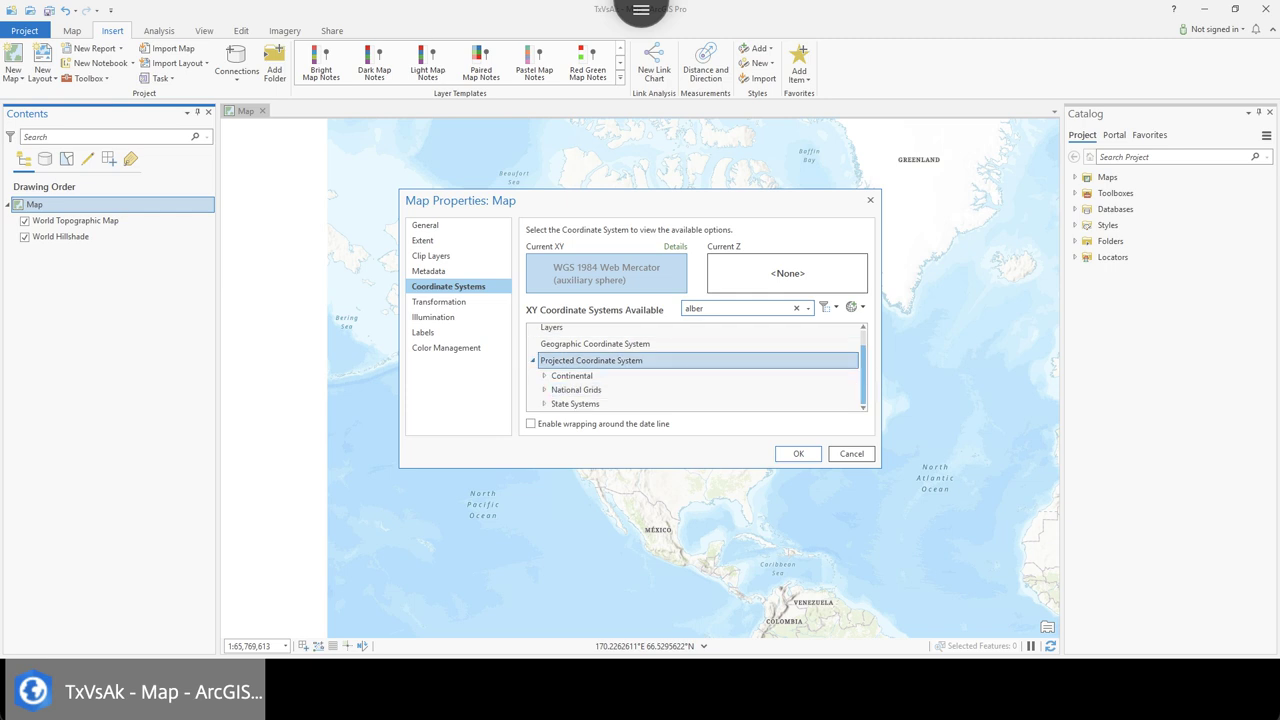
pyautogui.click(544, 375)
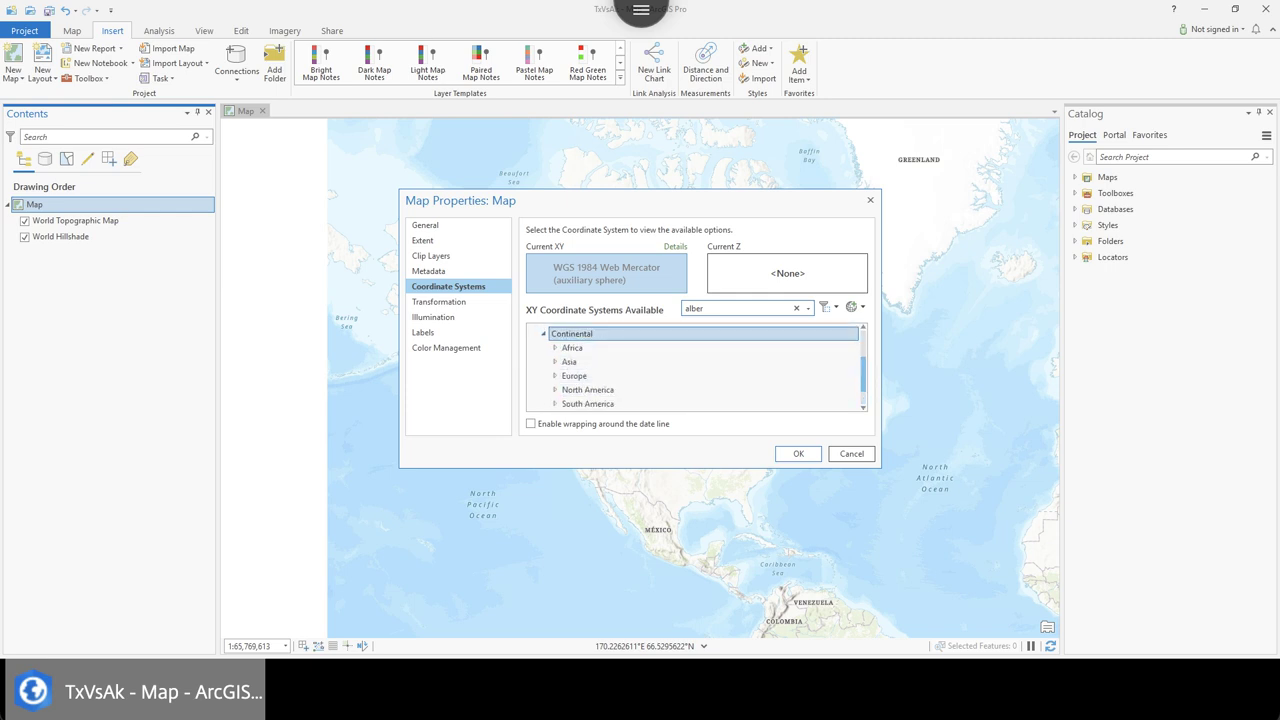
pyautogui.click(554, 390)
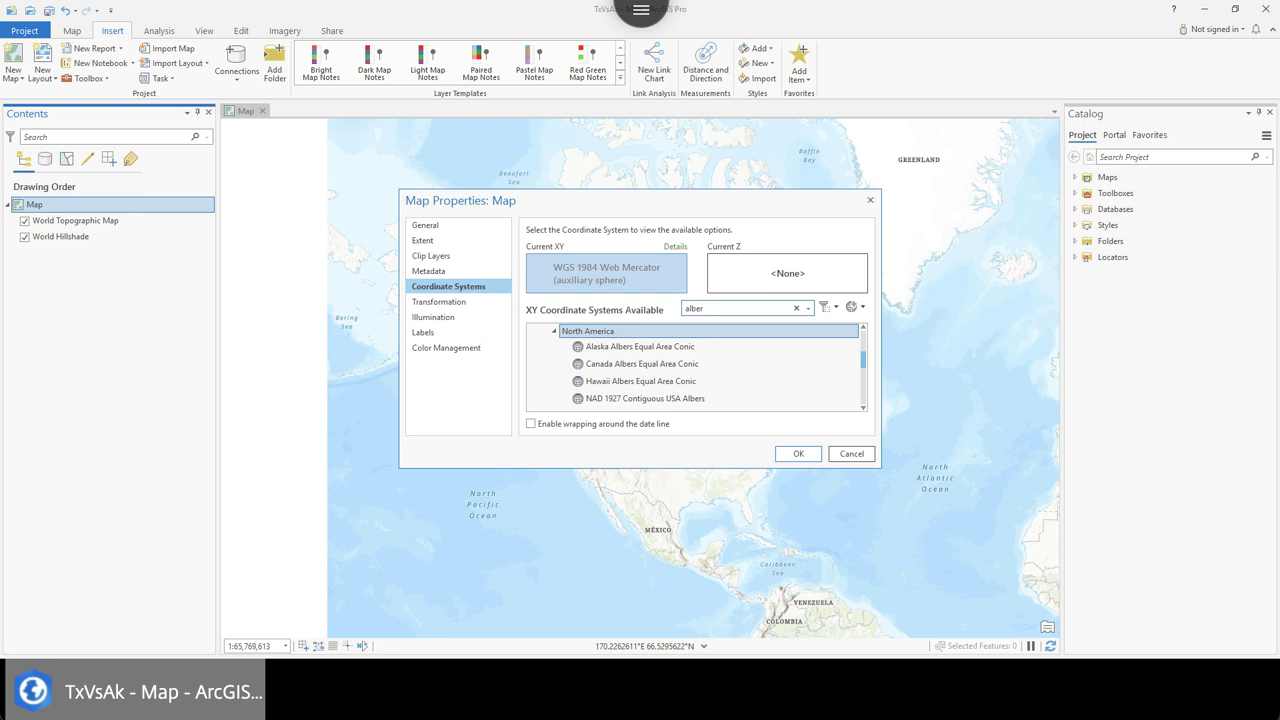
pyautogui.scroll(-2, 695, 365)
pyautogui.scroll(-2, 695, 365)
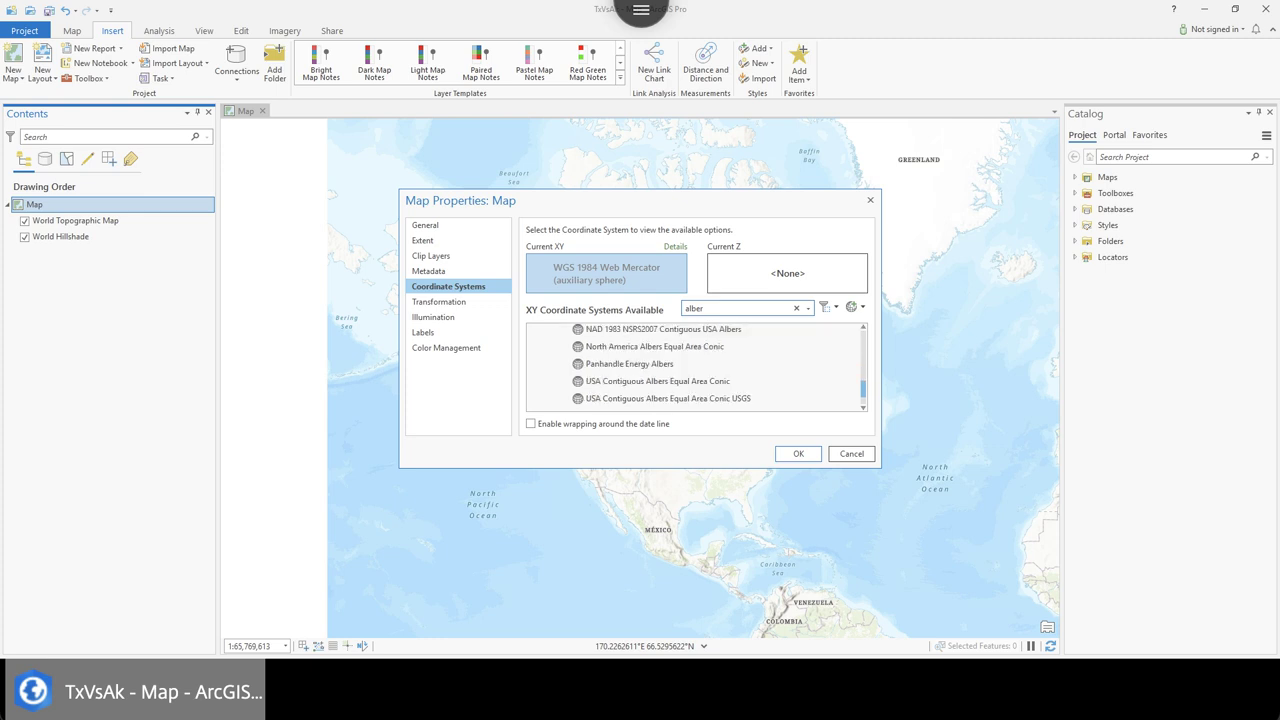
pyautogui.click(750, 346)
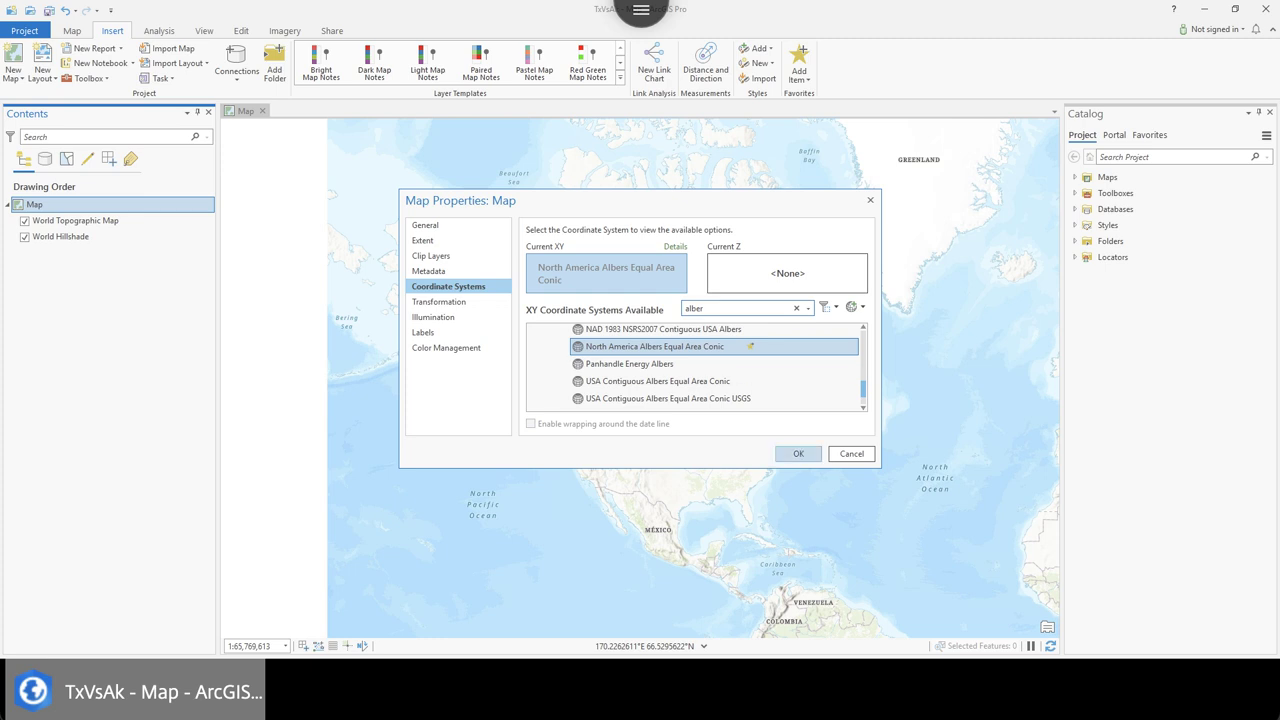
pyautogui.click(798, 453)
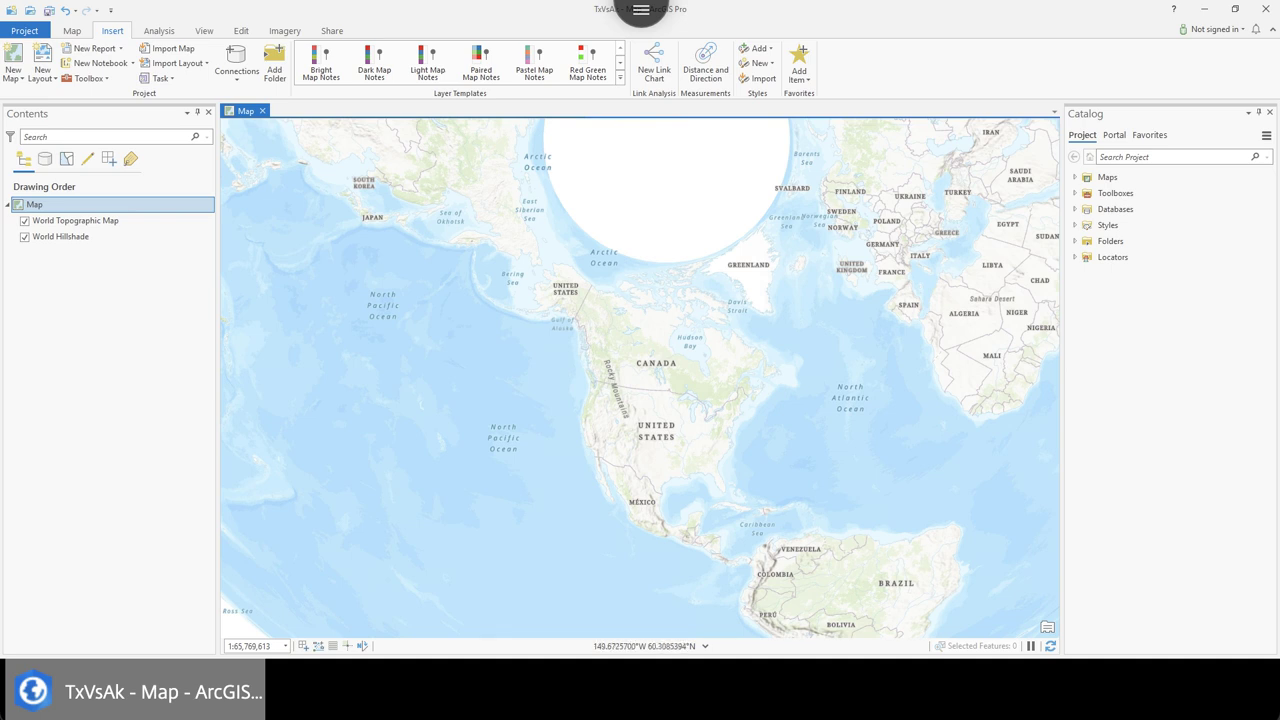
pyautogui.scroll(2, 563, 298)
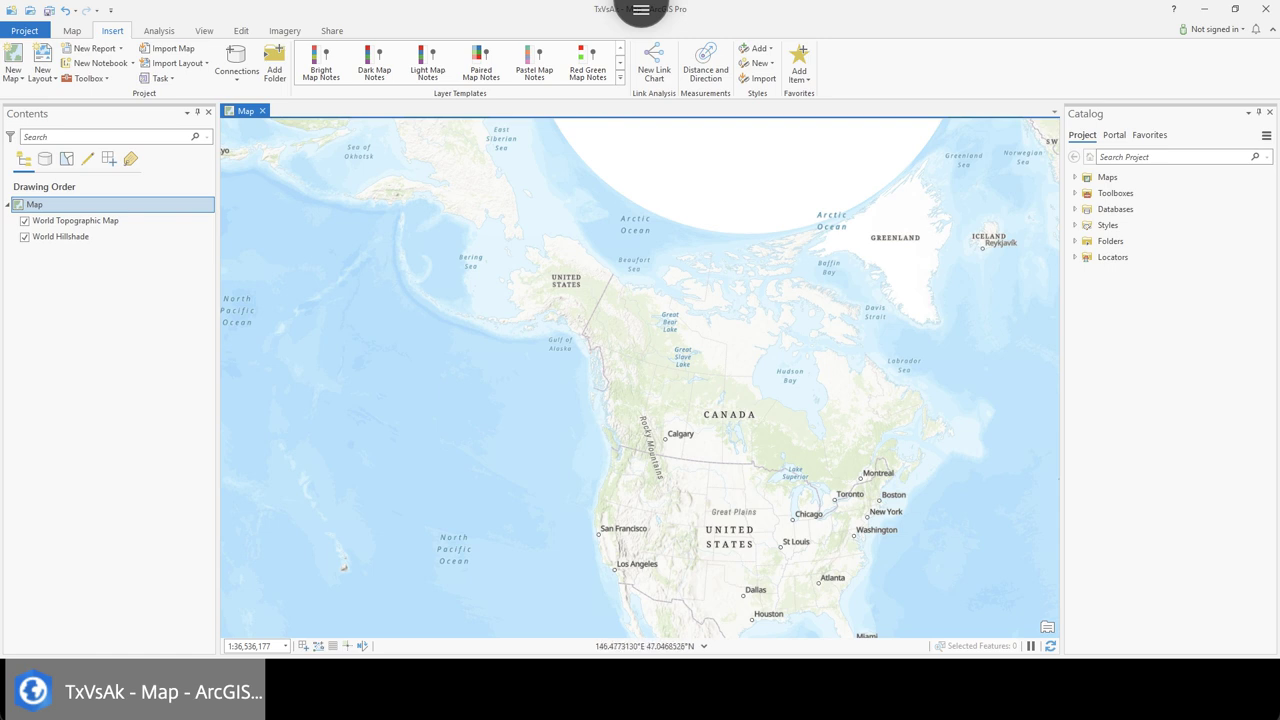
# Switch to the web browser by opening the ArcGIS Pro help, search for "us census tiger" and open the Census Bureau's TIGER/Line Shapefiles page
pyautogui.click(24, 30)
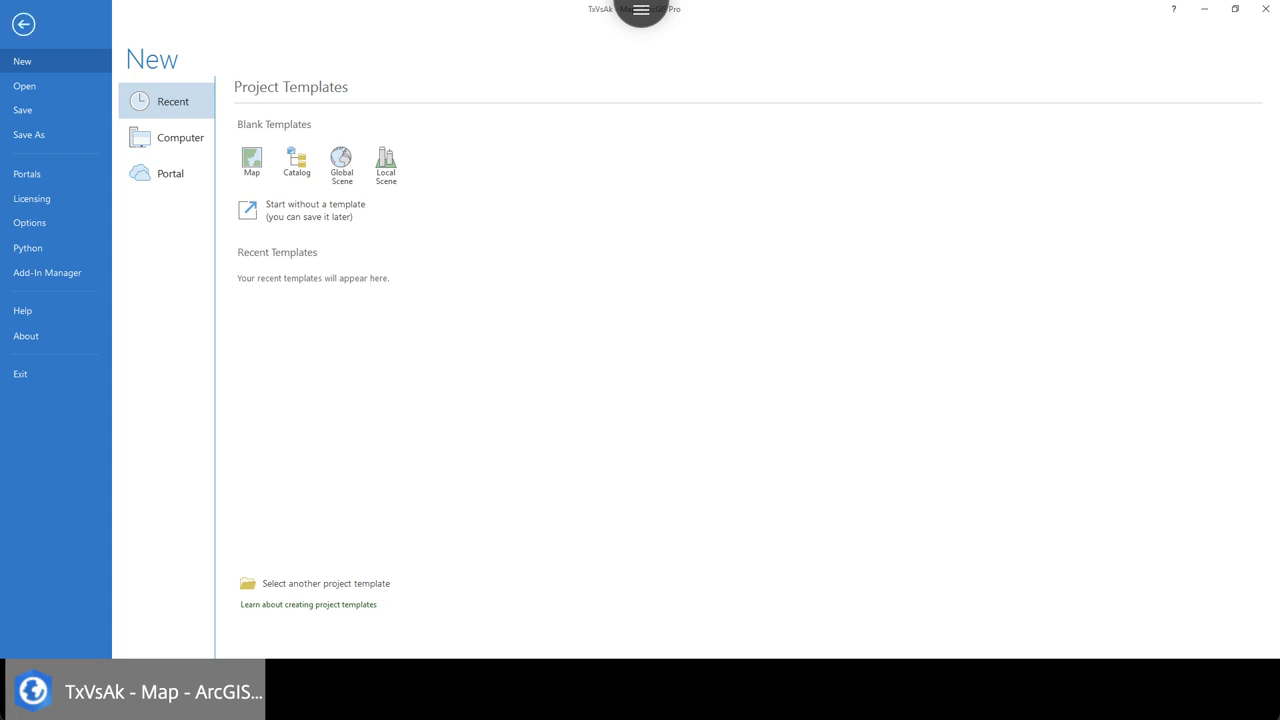
pyautogui.click(30, 310)
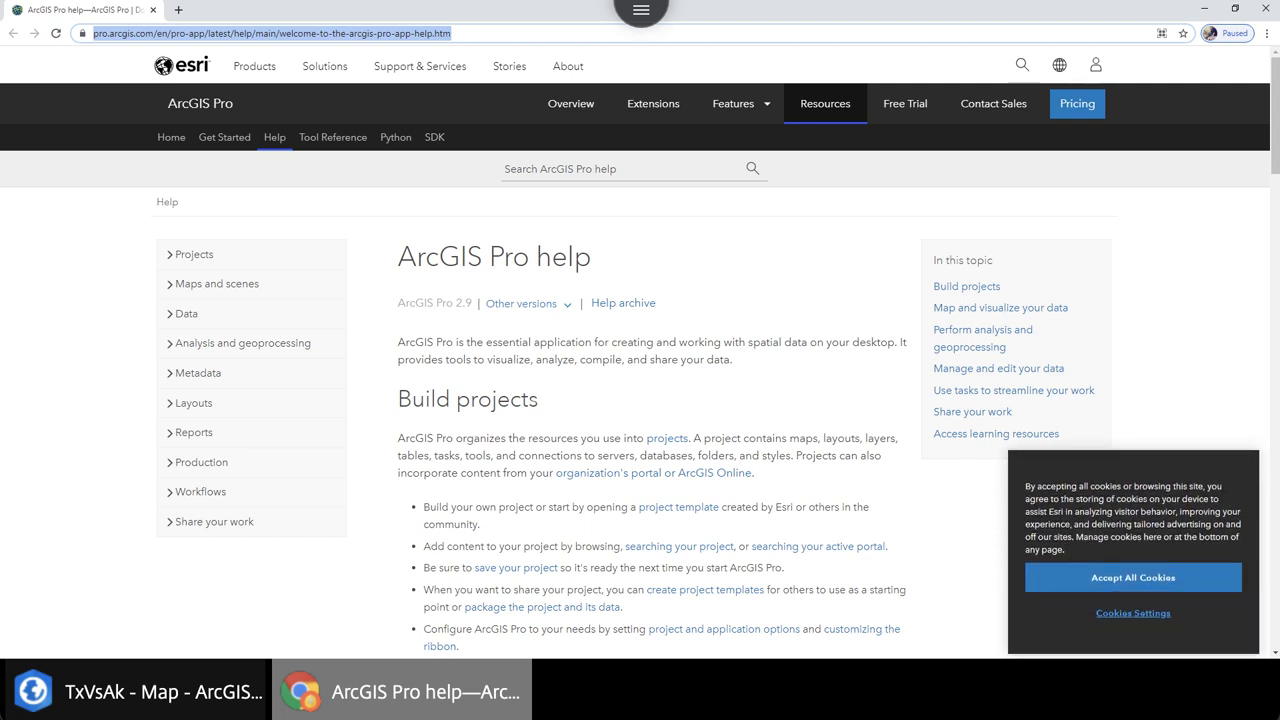
pyautogui.write('us ')
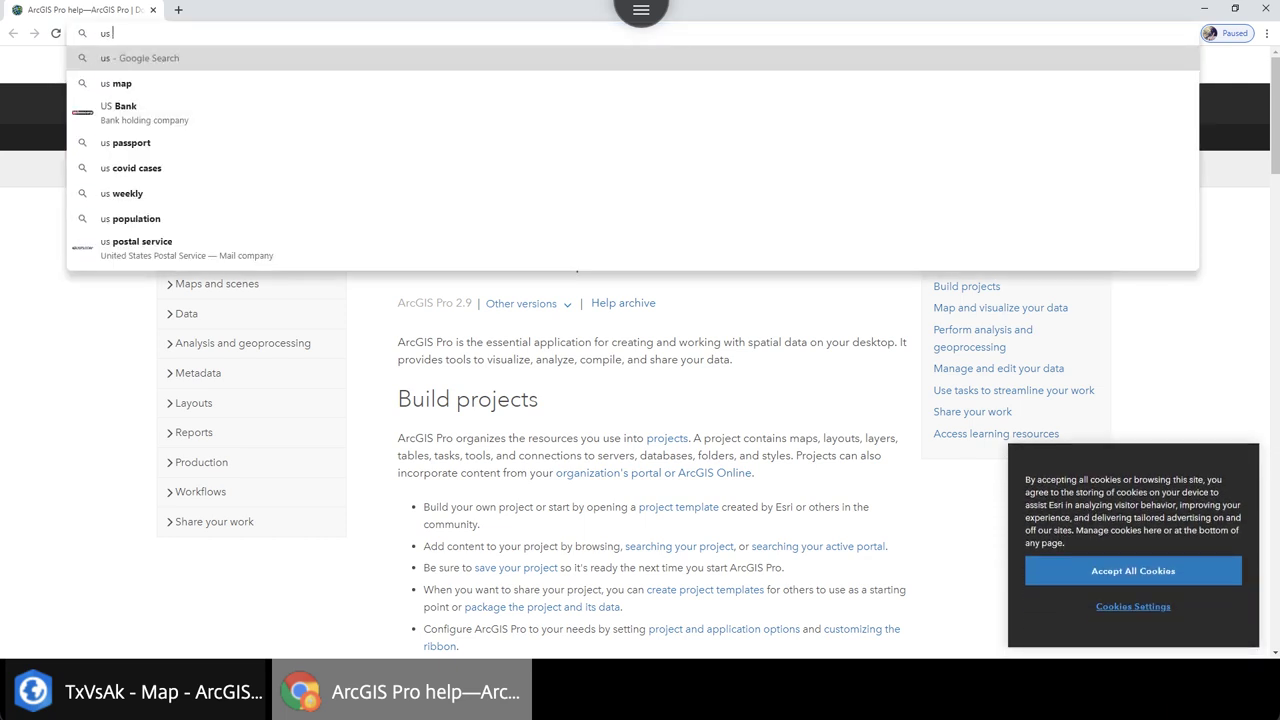
pyautogui.write('census tiger')
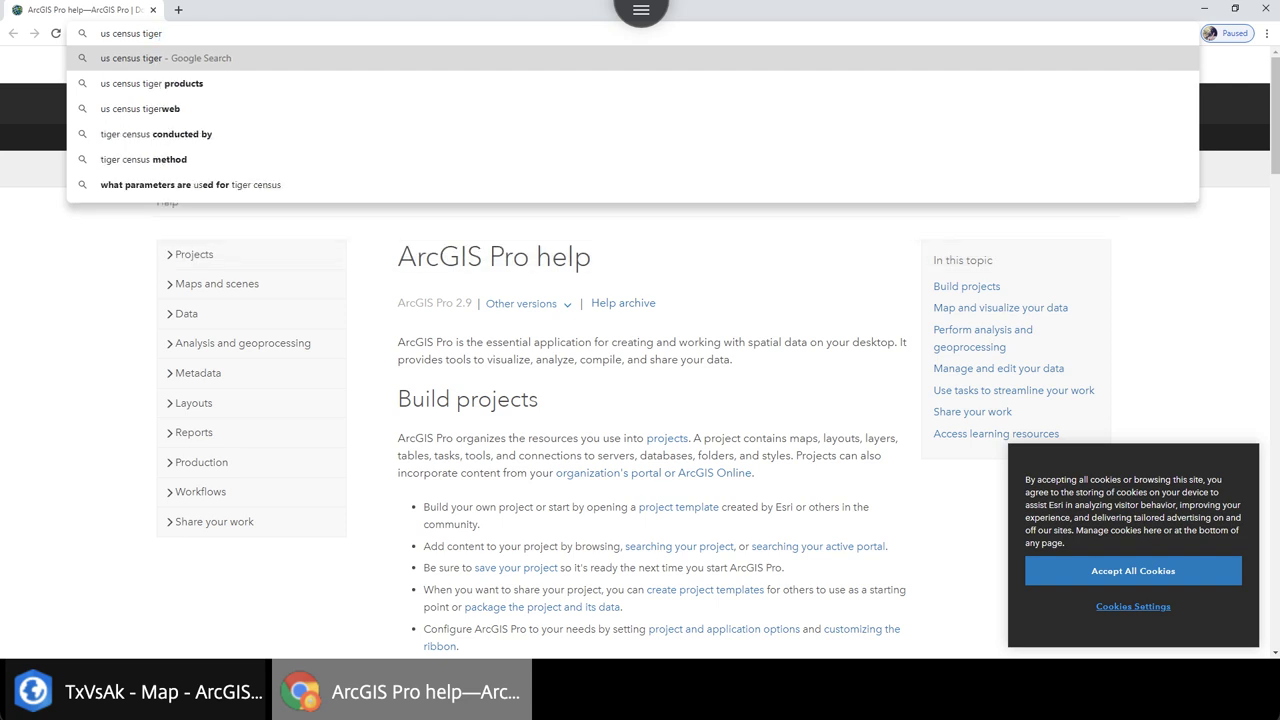
pyautogui.press('Return')
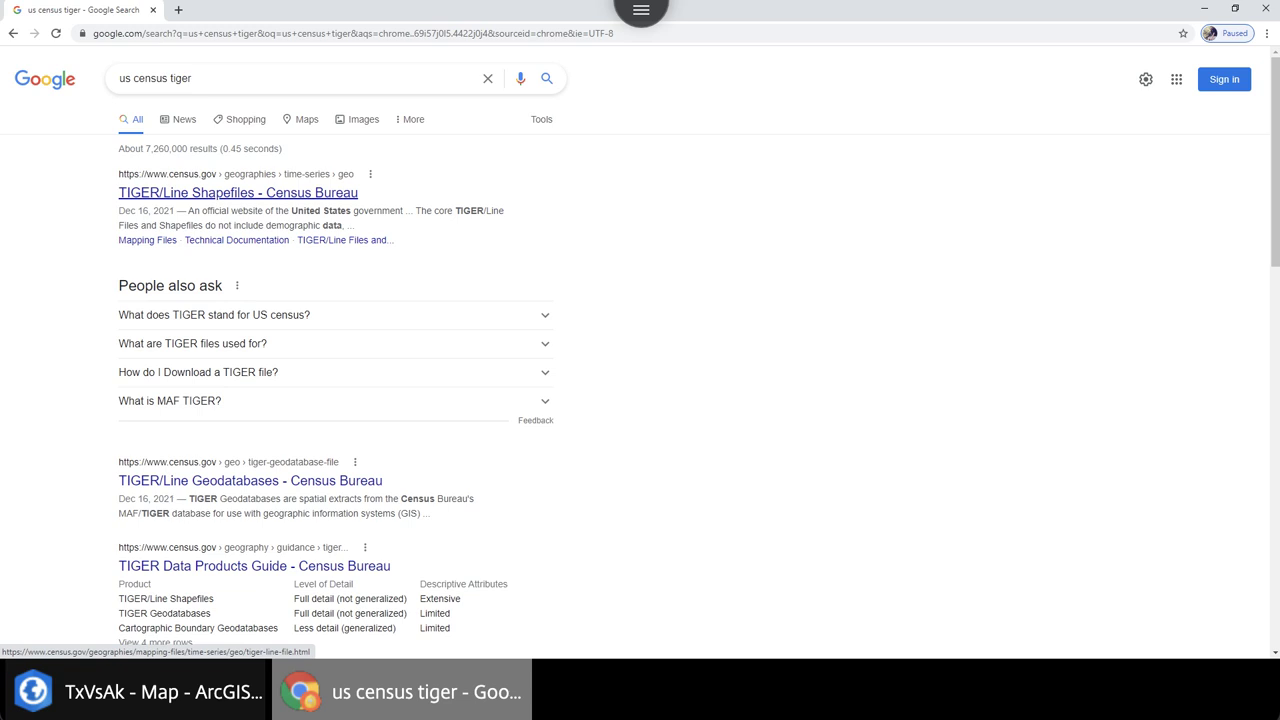
pyautogui.click(255, 193)
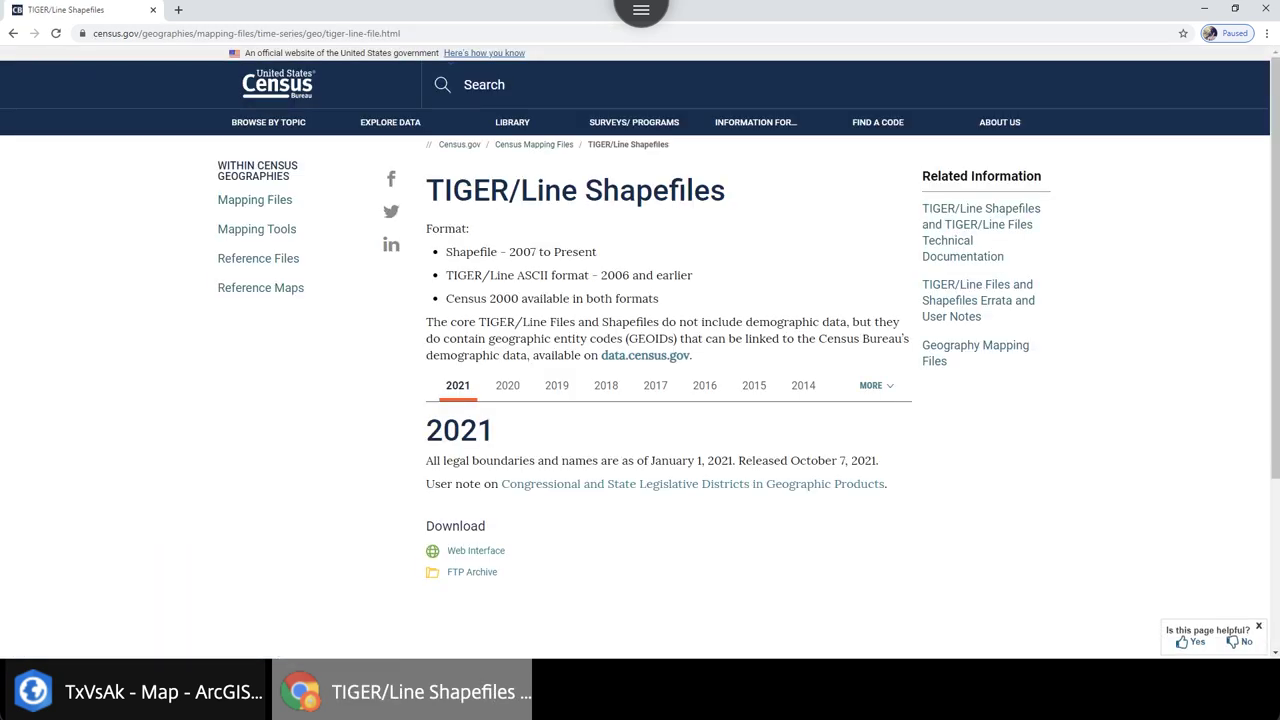
# Open the web interface for the 2021 TIGER/Line shapefiles and request the States (and equivalent) layer
pyautogui.scroll(-2, 640, 400)
pyautogui.scroll(1, 640, 400)
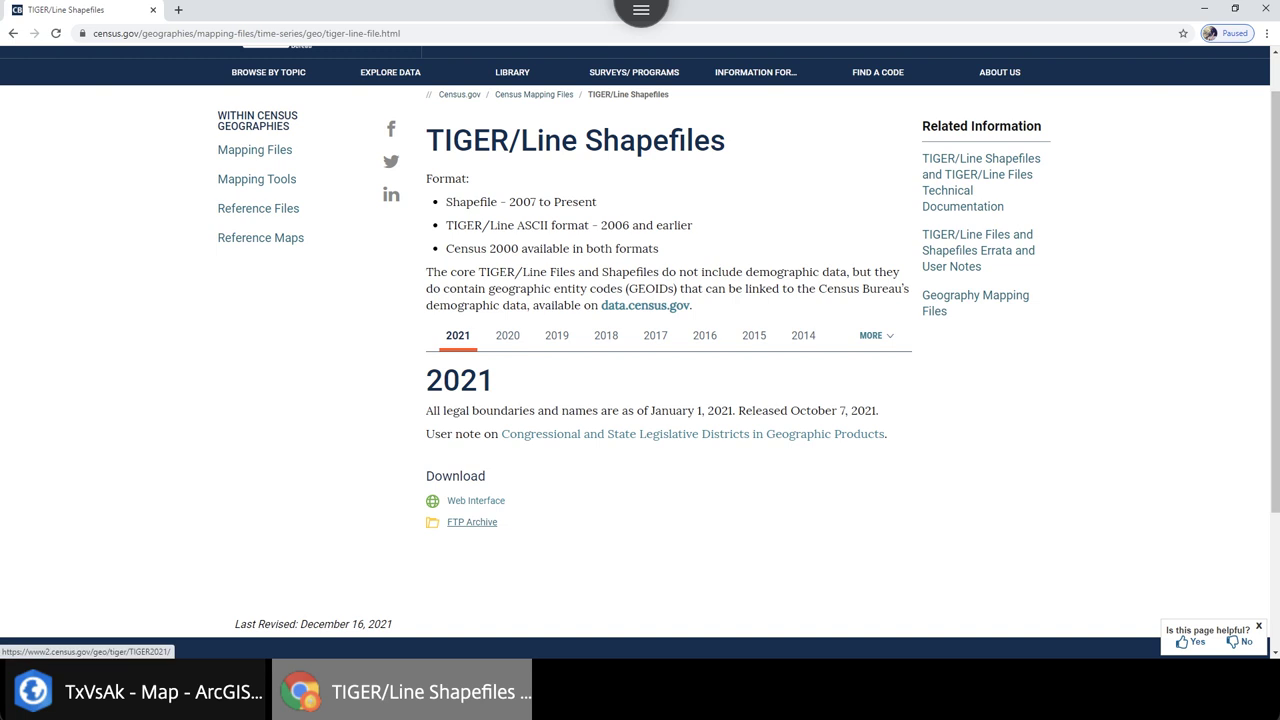
pyautogui.click(476, 500)
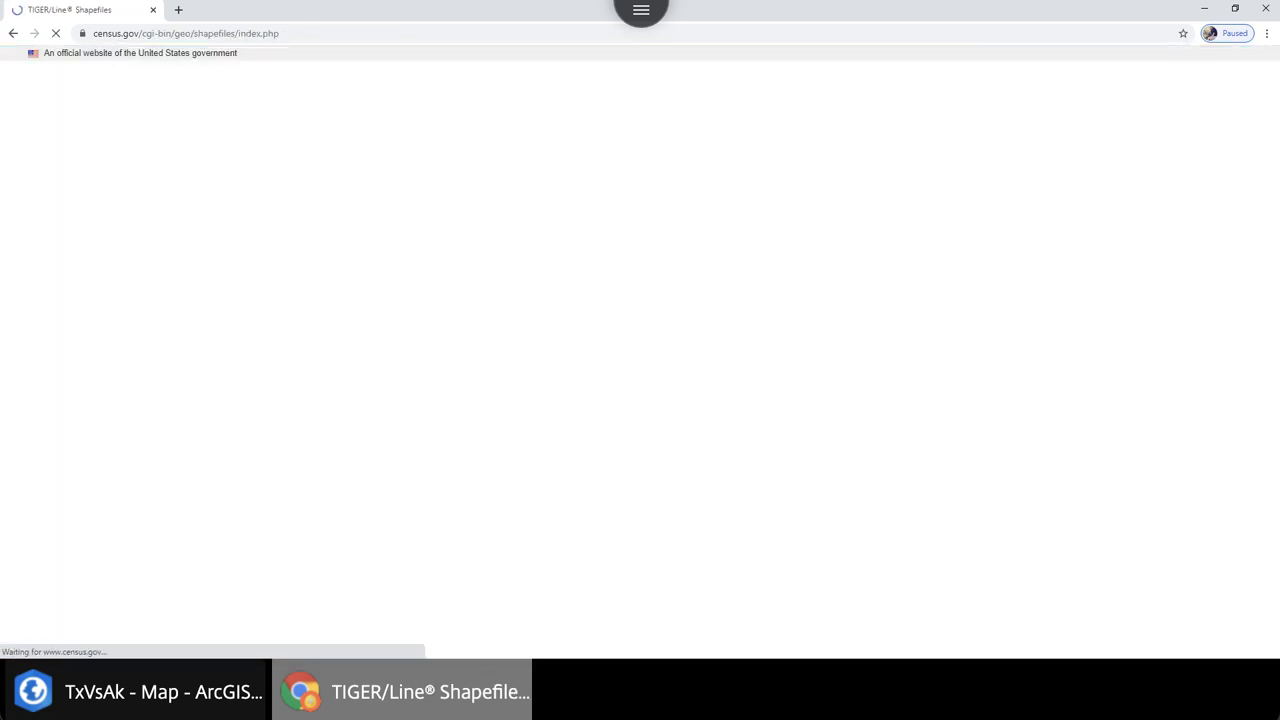
pyautogui.click(189, 256)
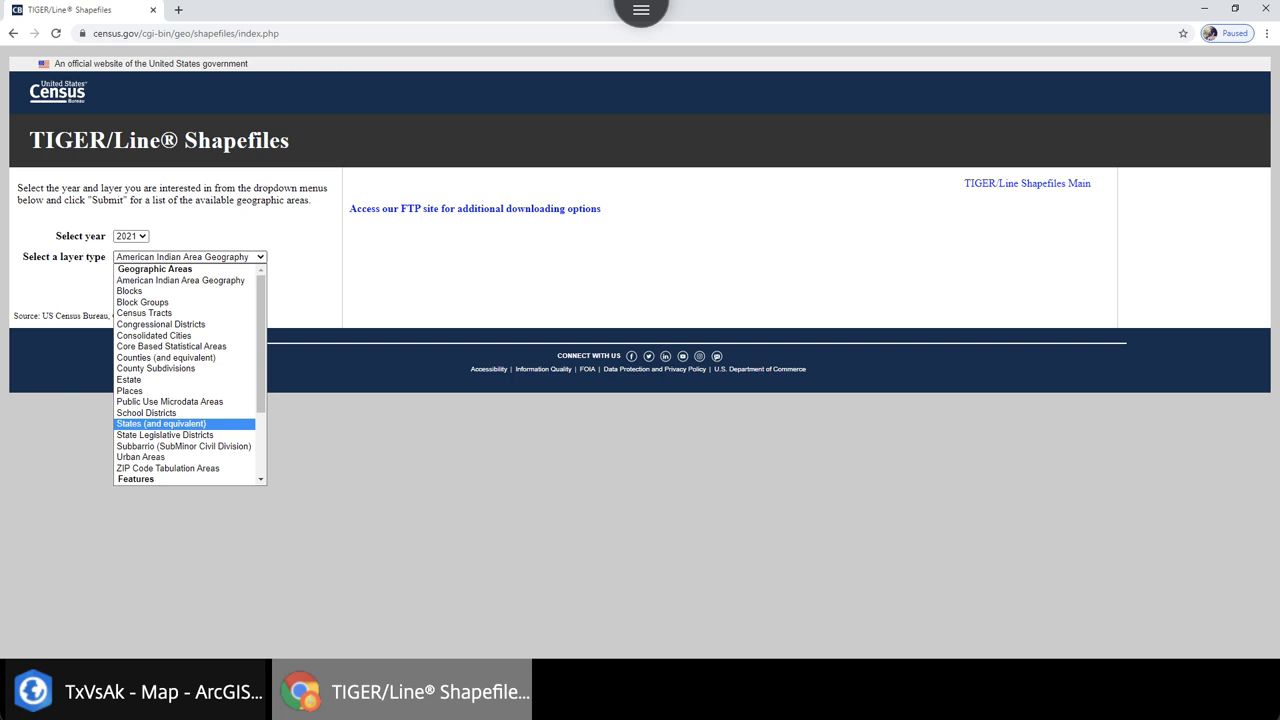
pyautogui.click(160, 423)
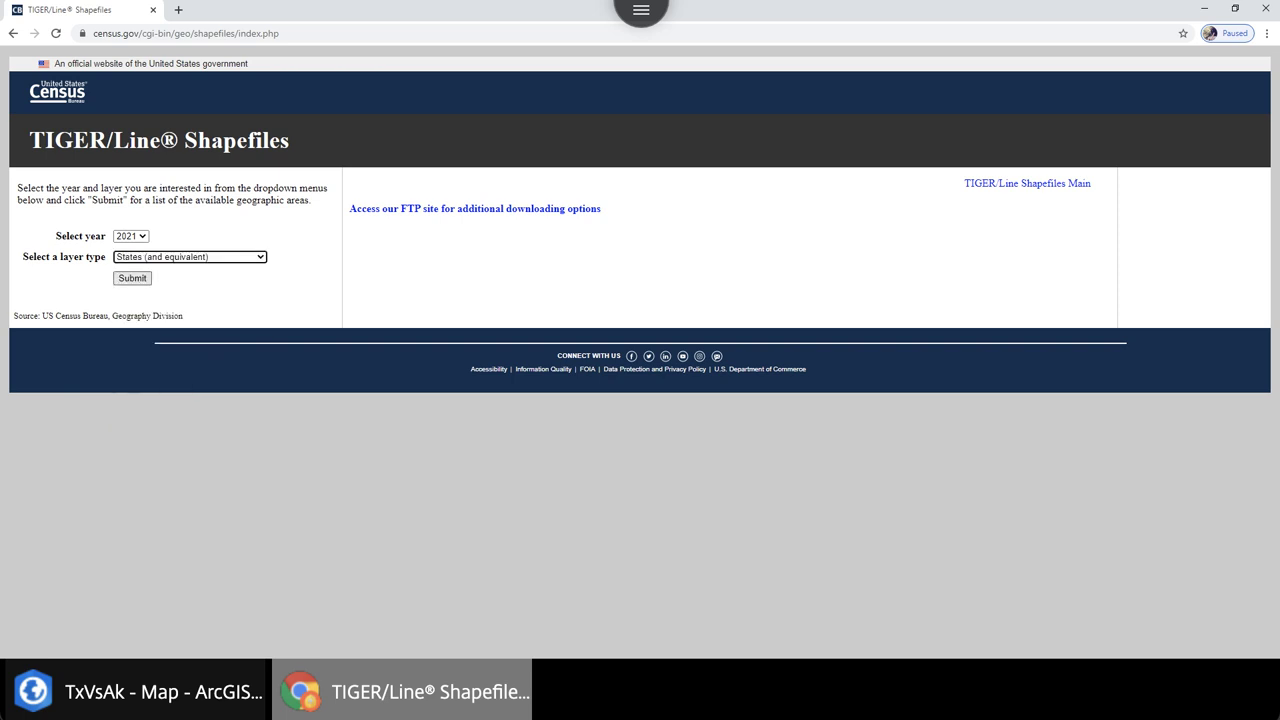
pyautogui.click(132, 278)
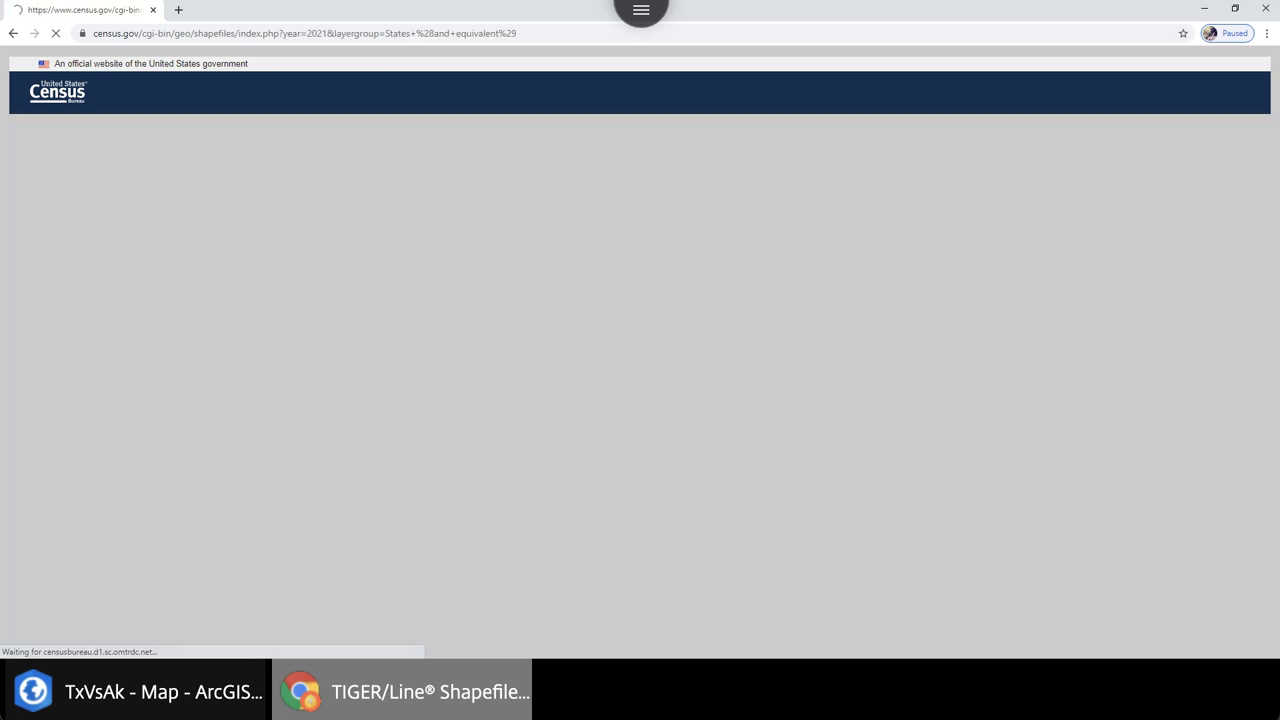
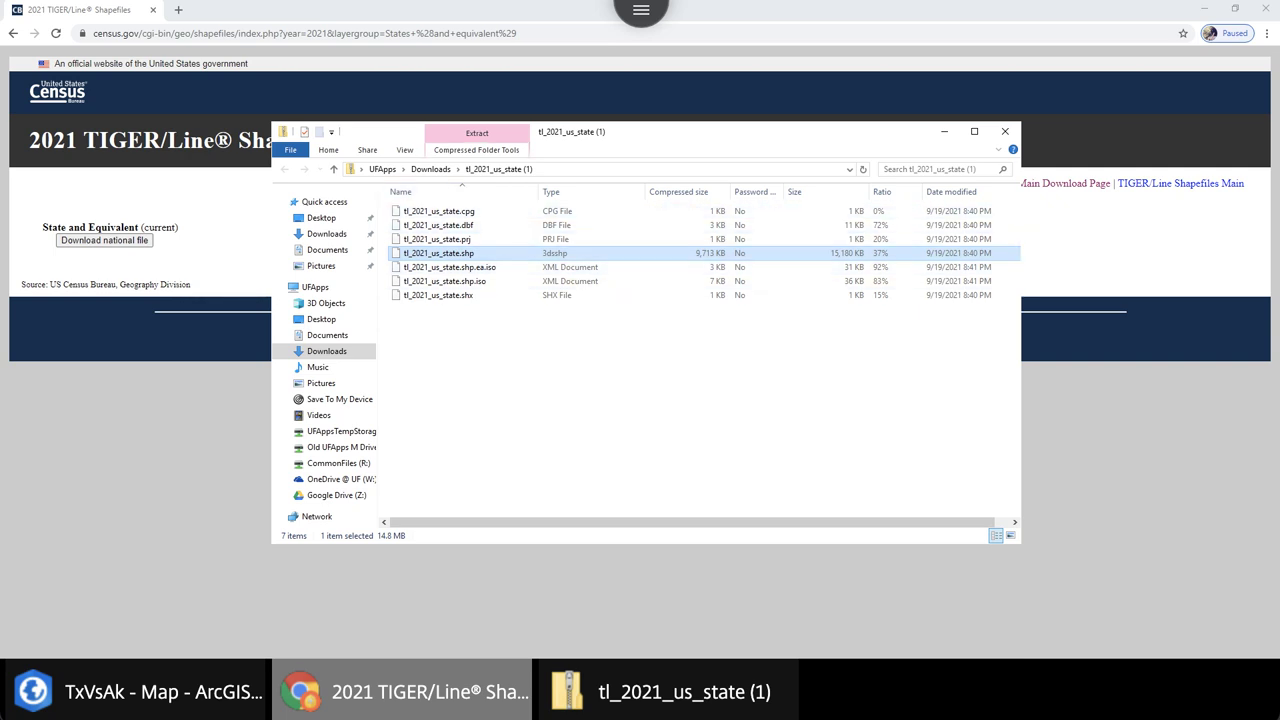
# Extract all files of the zipped tl_2021_us_state (1) shapefile download into the m:\gis\TxVsAk folder
pyautogui.click(476, 149)
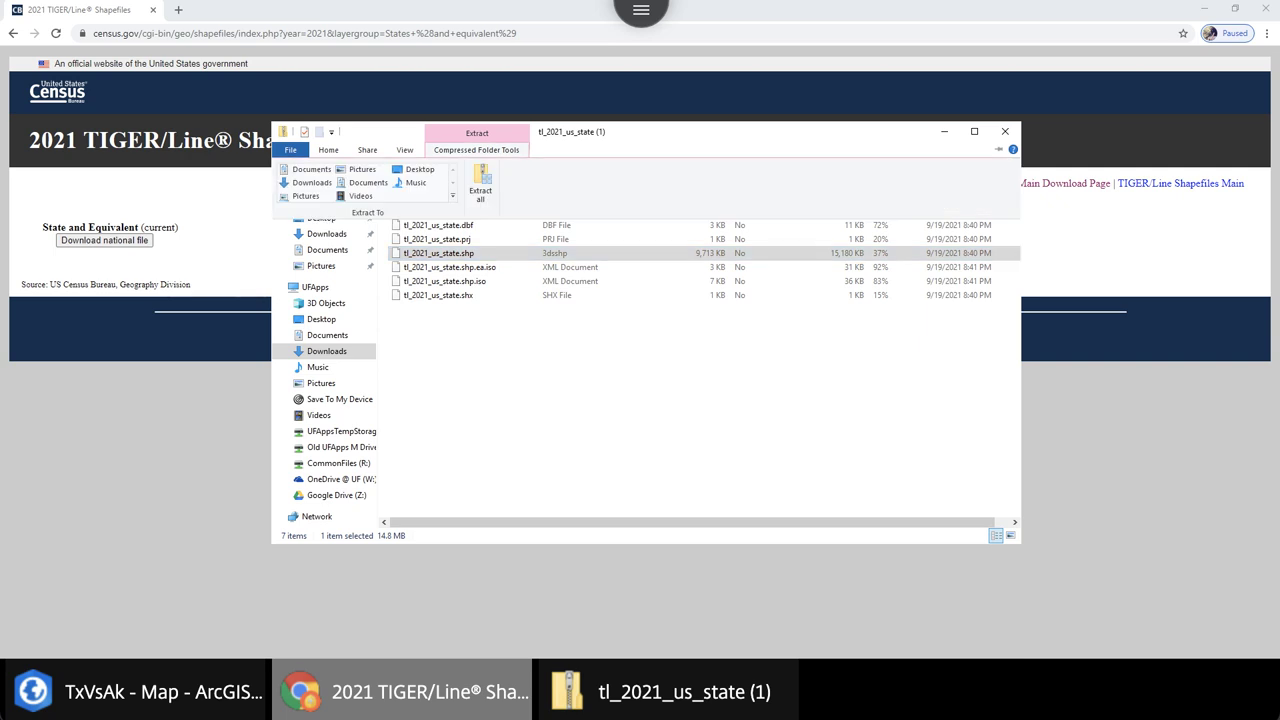
pyautogui.click(481, 190)
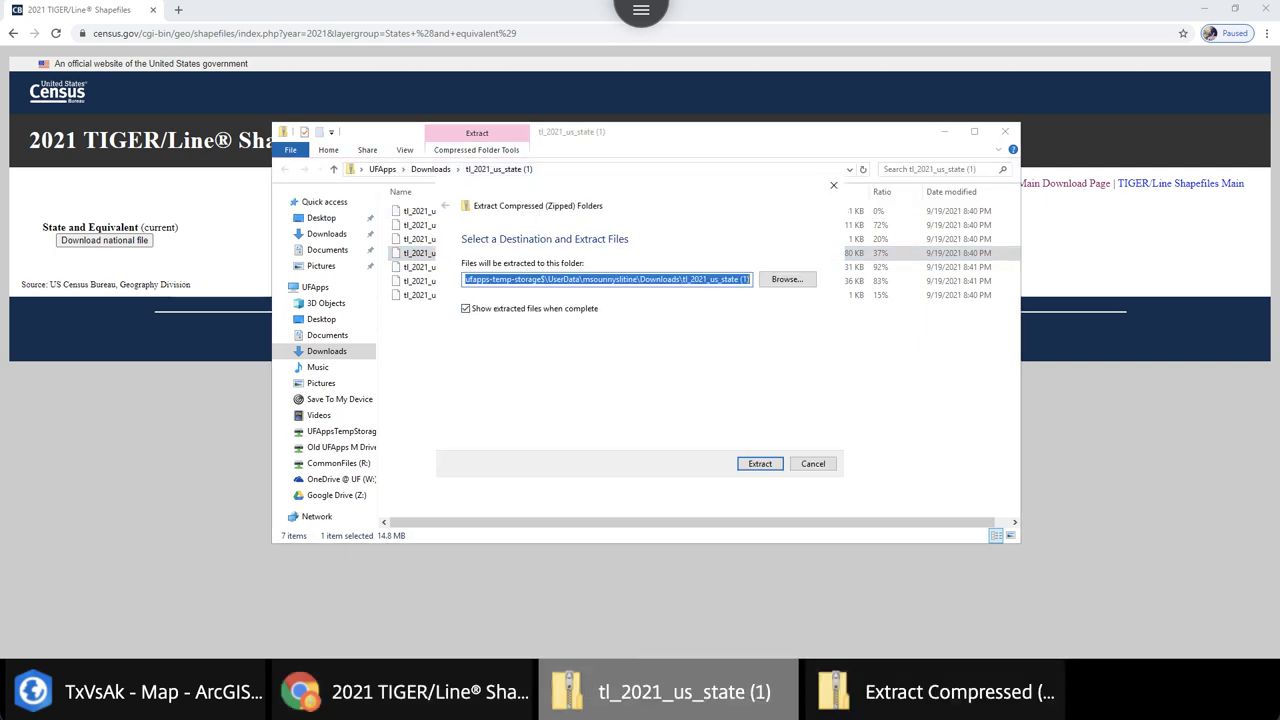
pyautogui.write('m:\\gis\\')
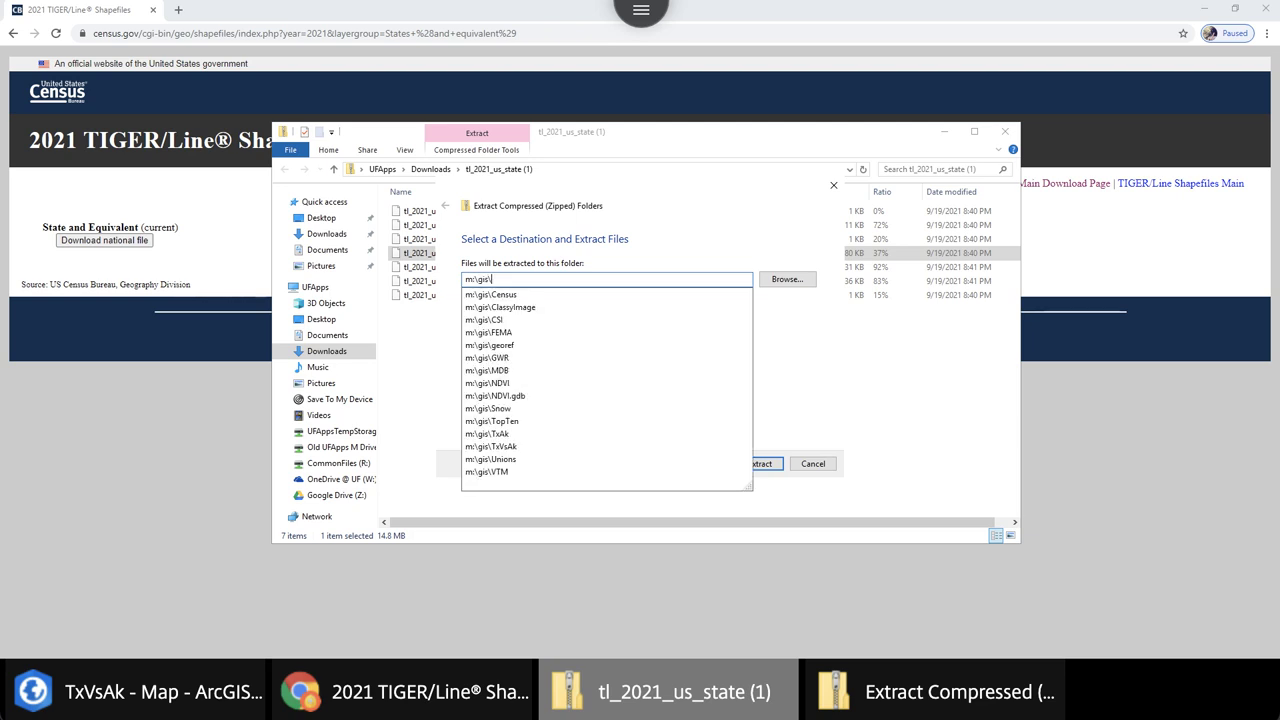
pyautogui.write('t')
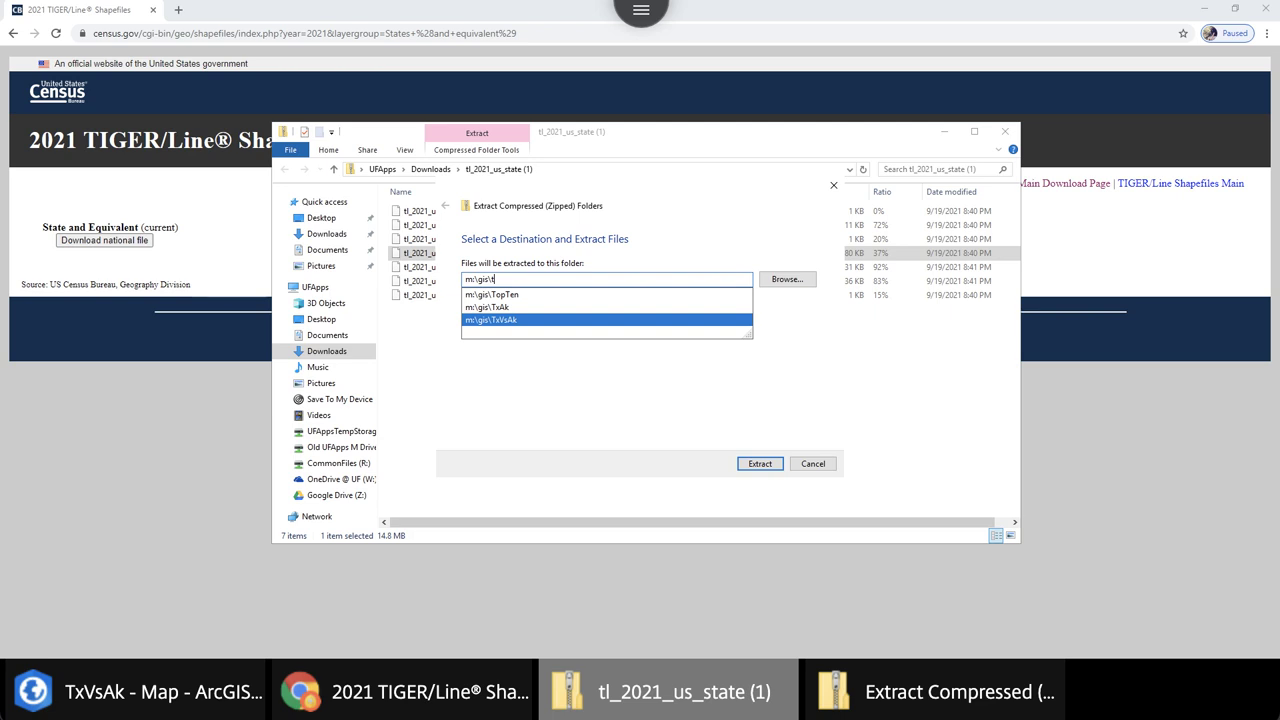
pyautogui.press('Return')
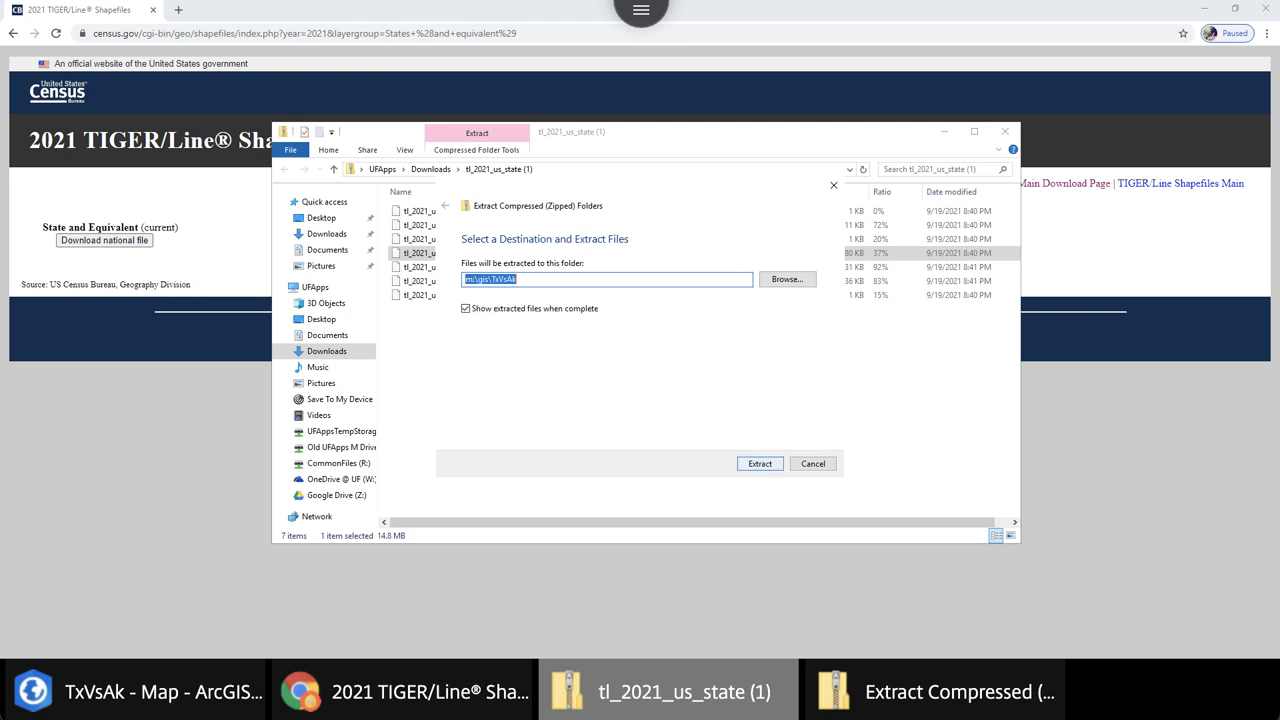
pyautogui.click(759, 463)
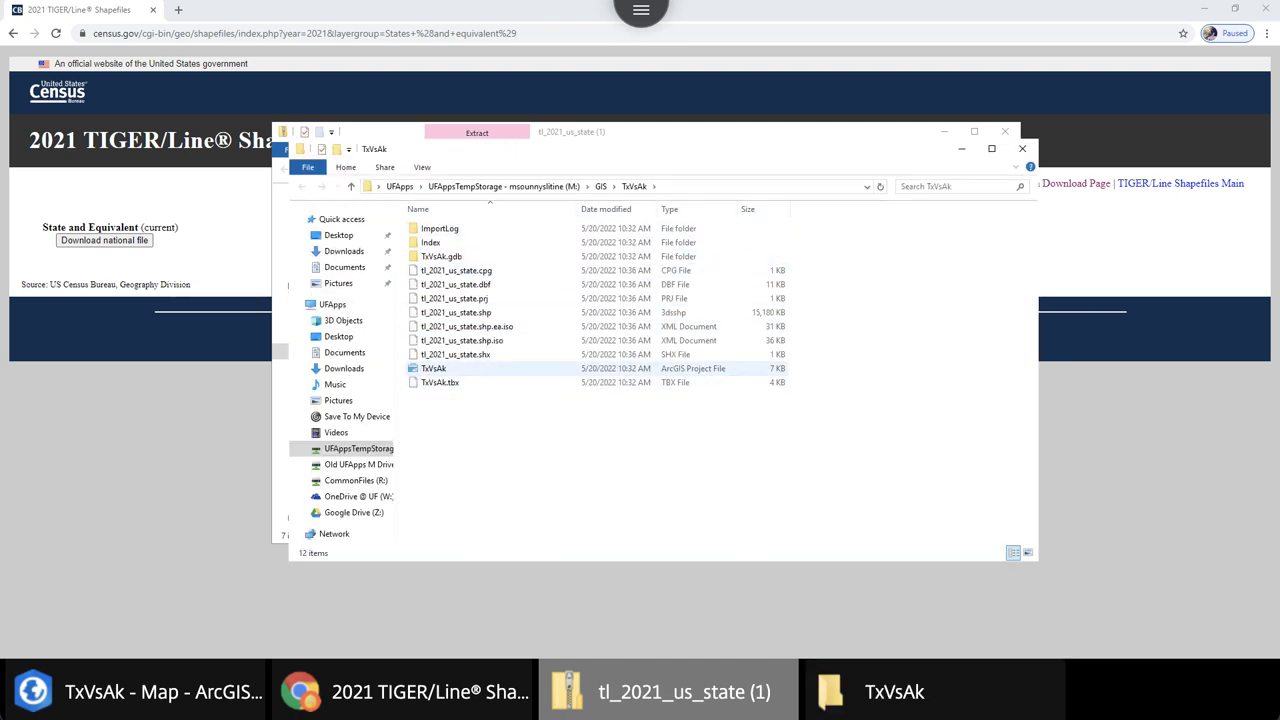
pyautogui.click(433, 368)
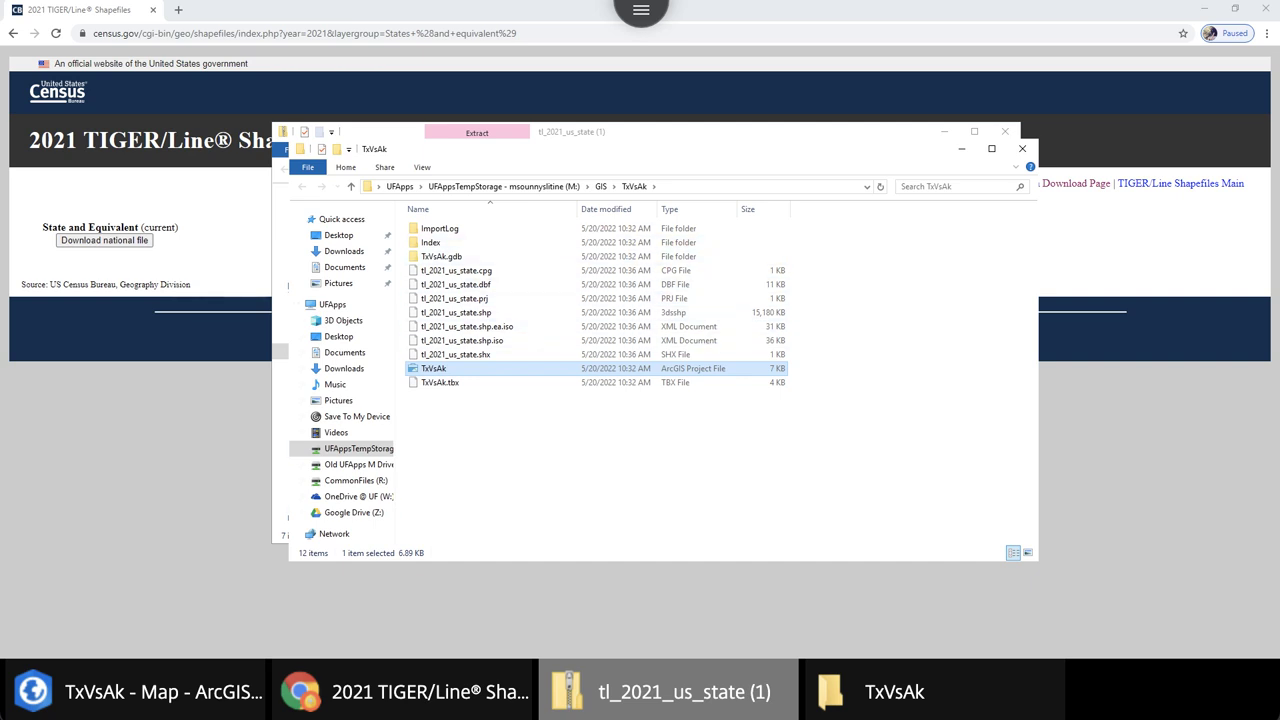
# Switch to ArcGIS Pro, open a catalog view and locate tl_2021_us_state.shp in the project's TxVsAk folder
pyautogui.click(134, 691)
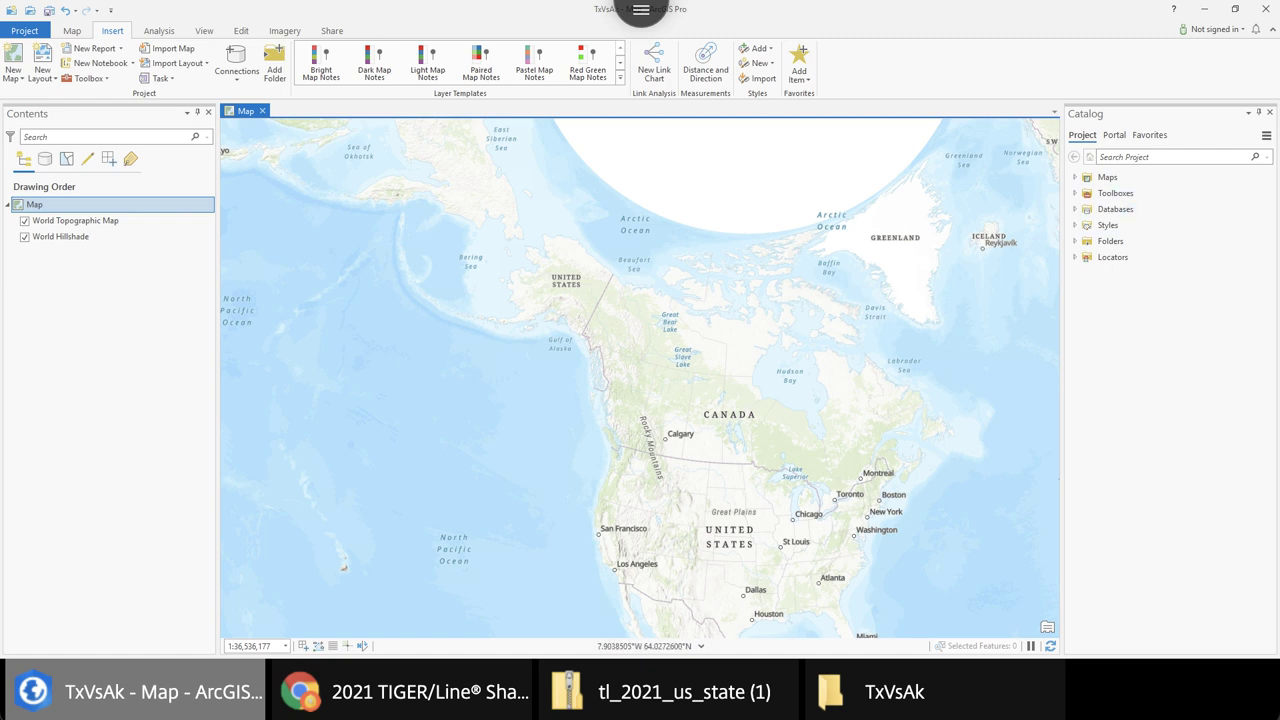
pyautogui.click(204, 30)
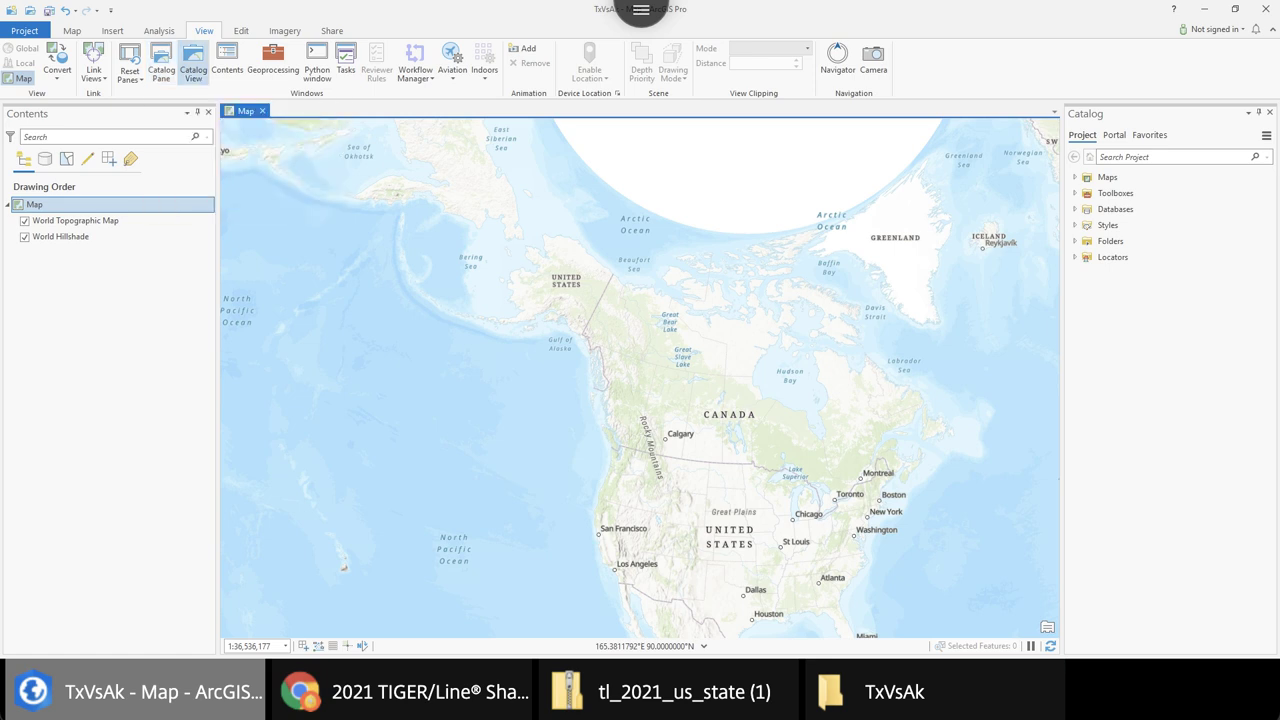
pyautogui.click(193, 65)
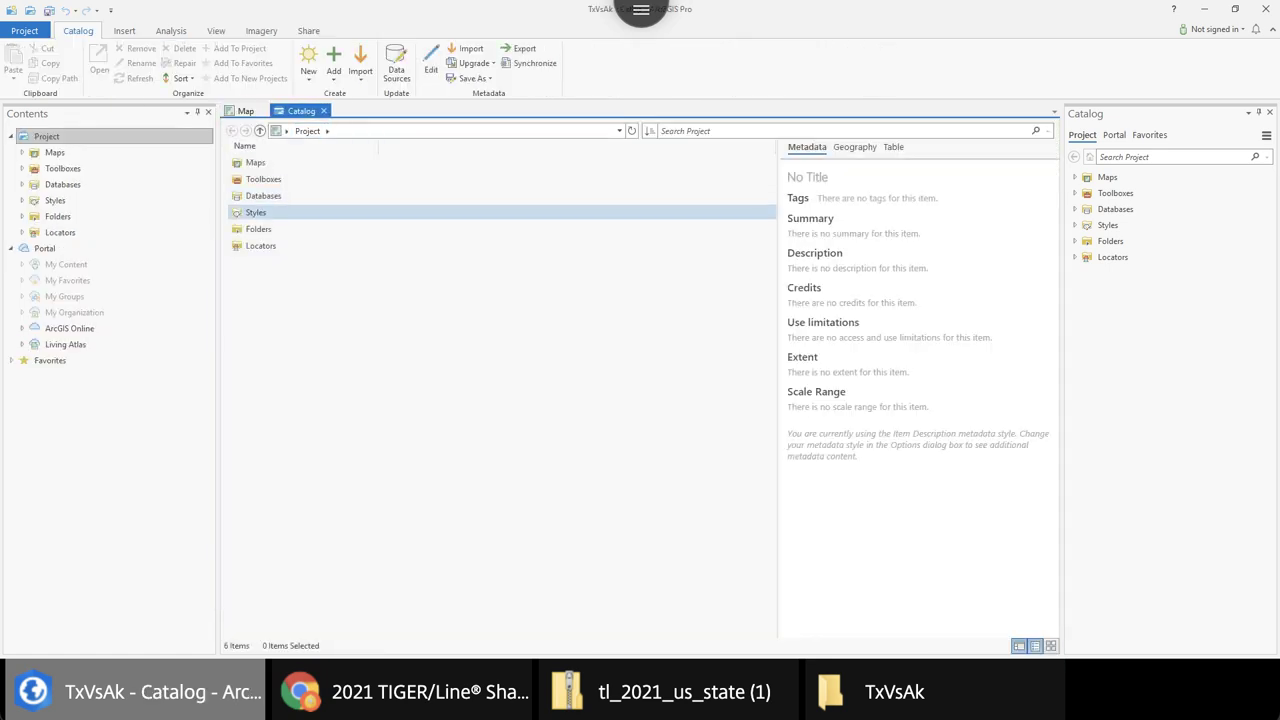
pyautogui.click(258, 229)
pyautogui.doubleClick(258, 229)
pyautogui.doubleClick(264, 162)
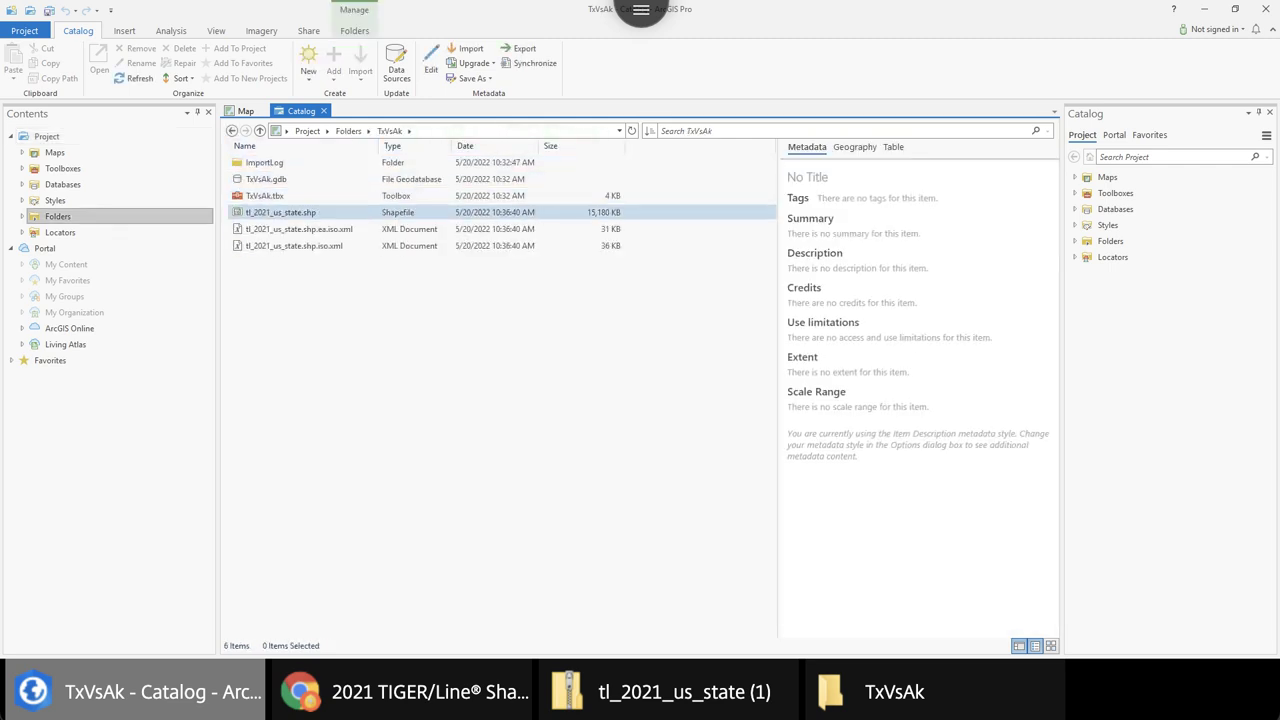
pyautogui.click(280, 212)
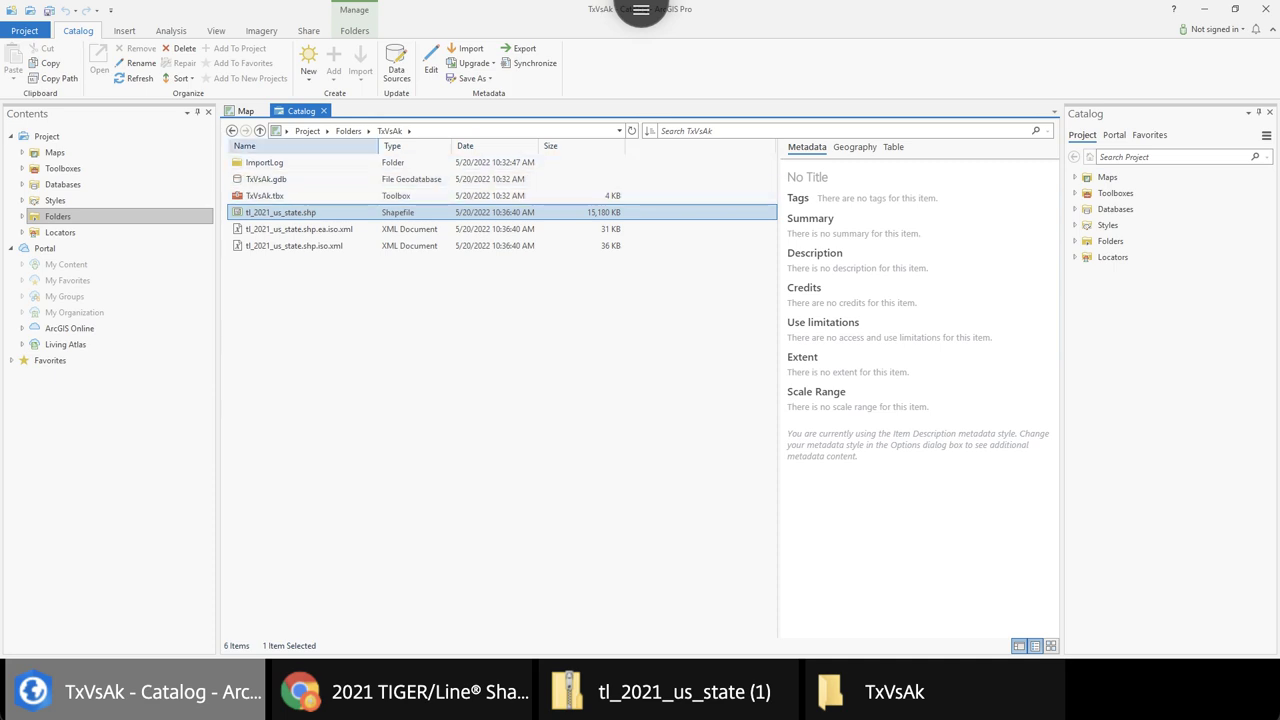
pyautogui.click(348, 131)
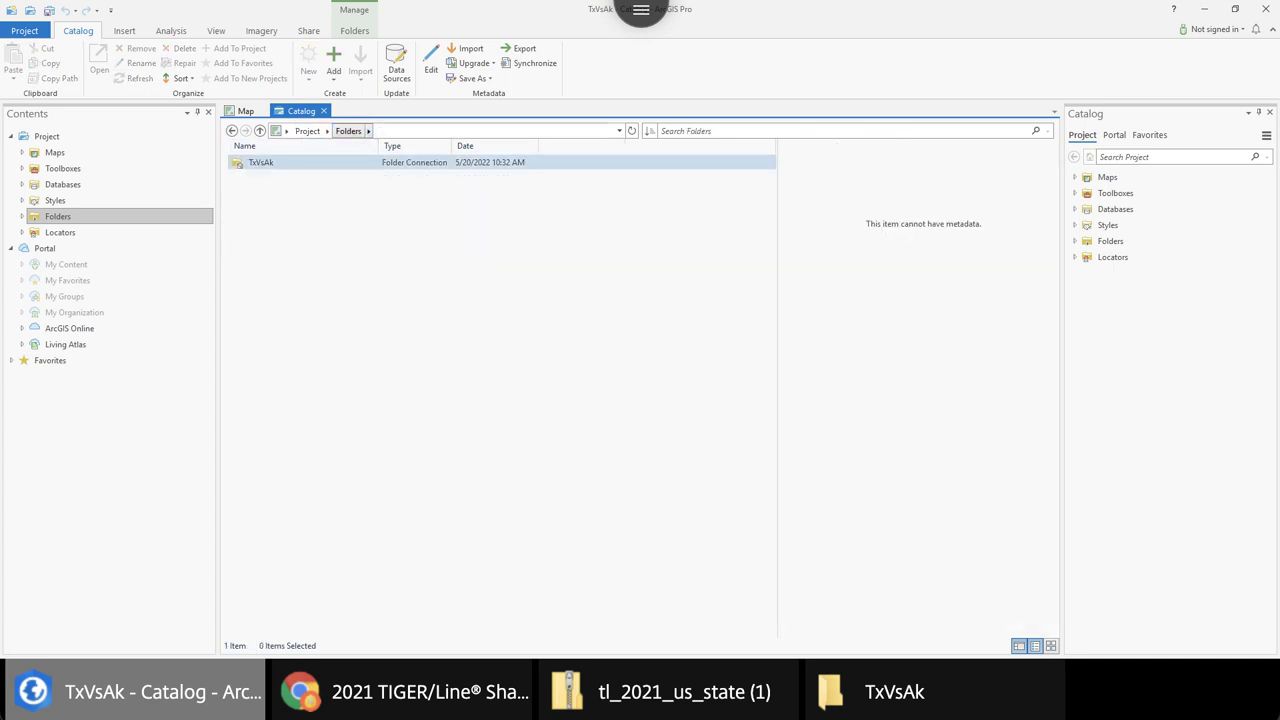
pyautogui.click(334, 68)
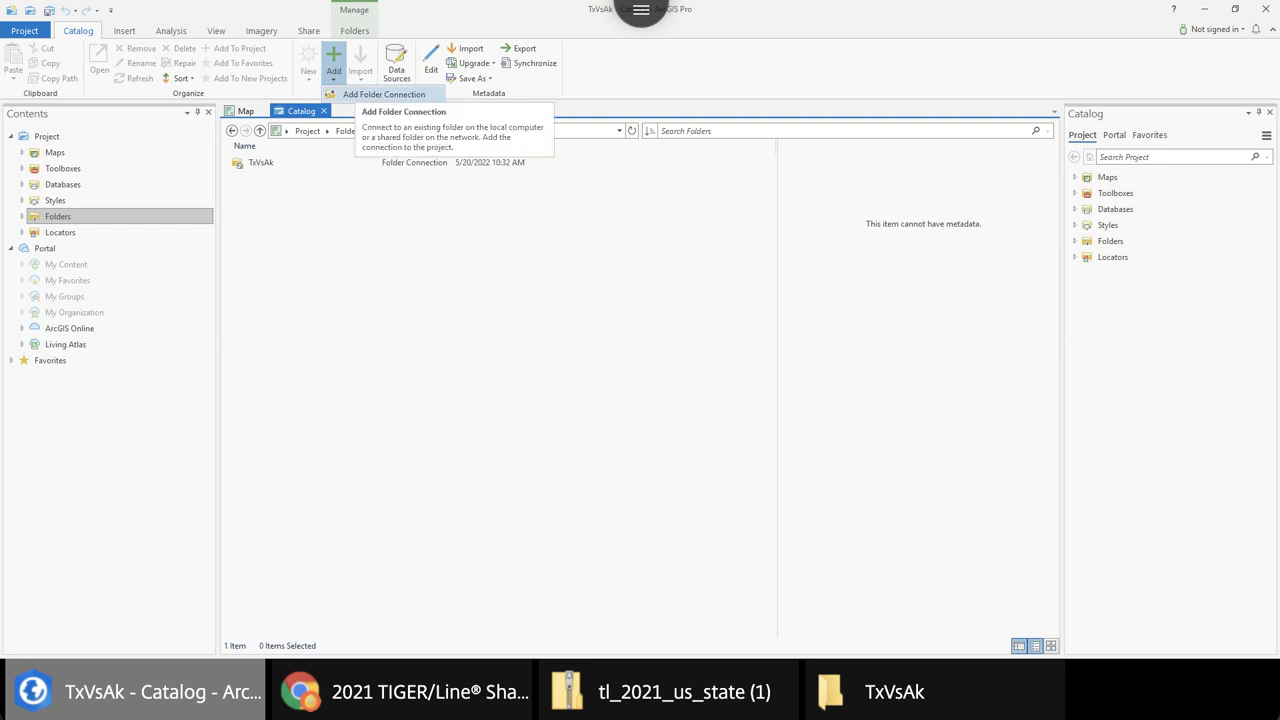
pyautogui.click(384, 94)
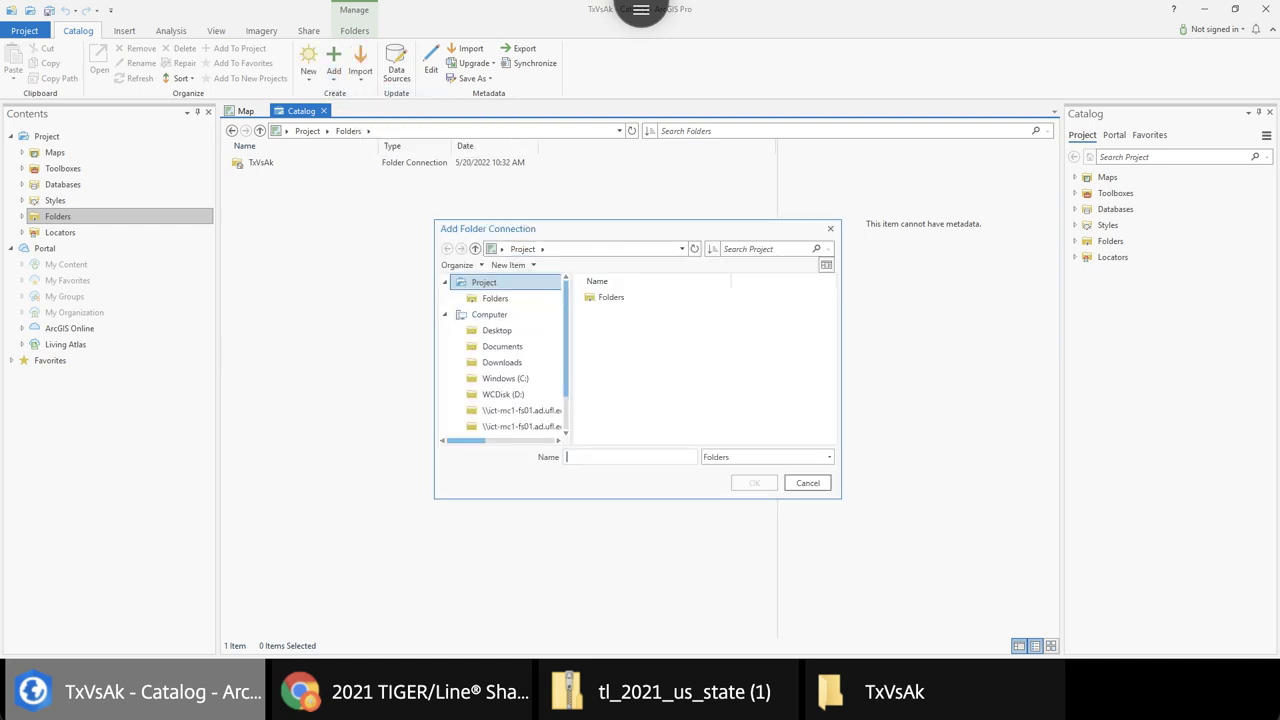
pyautogui.write('m')
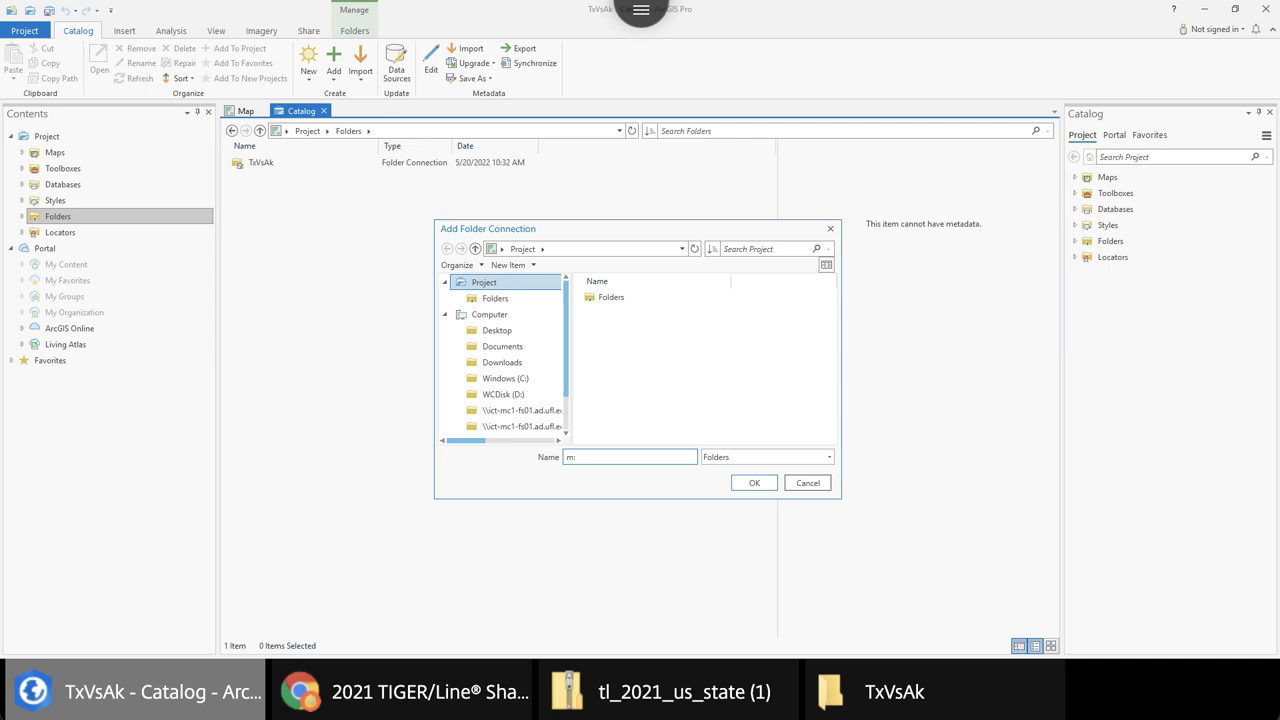
pyautogui.click(807, 483)
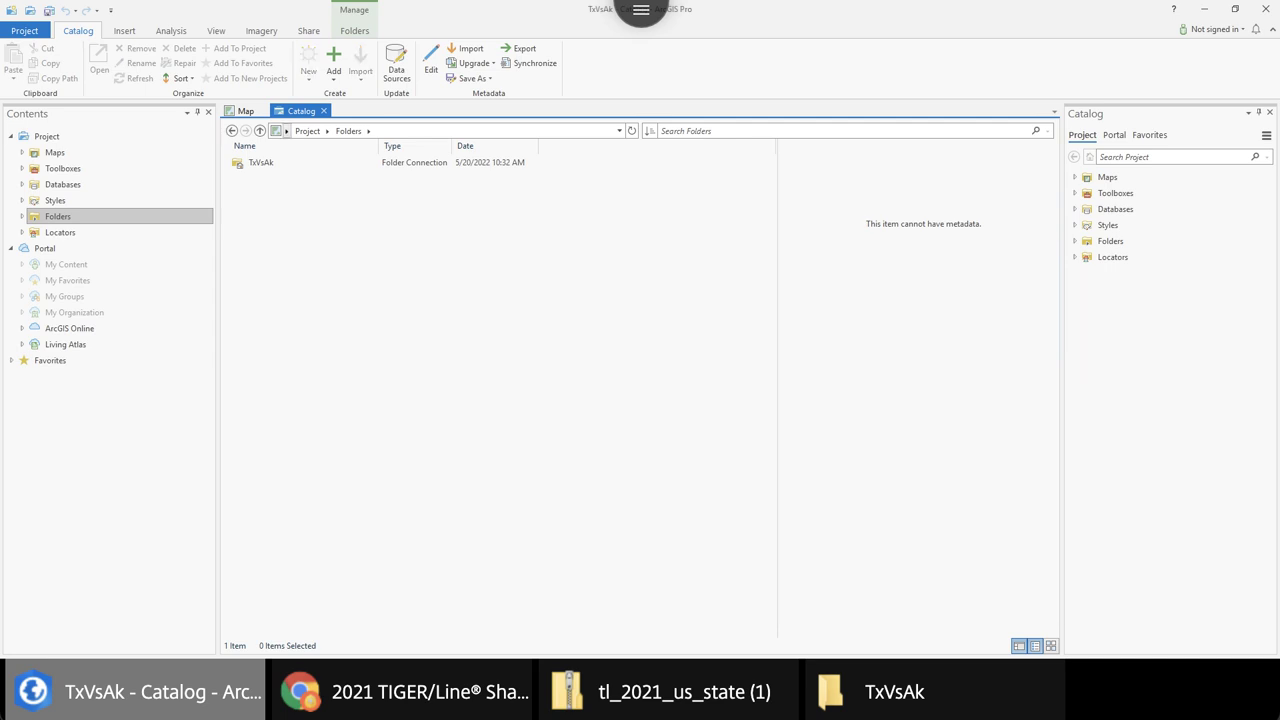
# Add the tl_2021_us_state.shp shapefile from the TxVsAk folder connection to the map
pyautogui.doubleClick(260, 162)
pyautogui.click(280, 212)
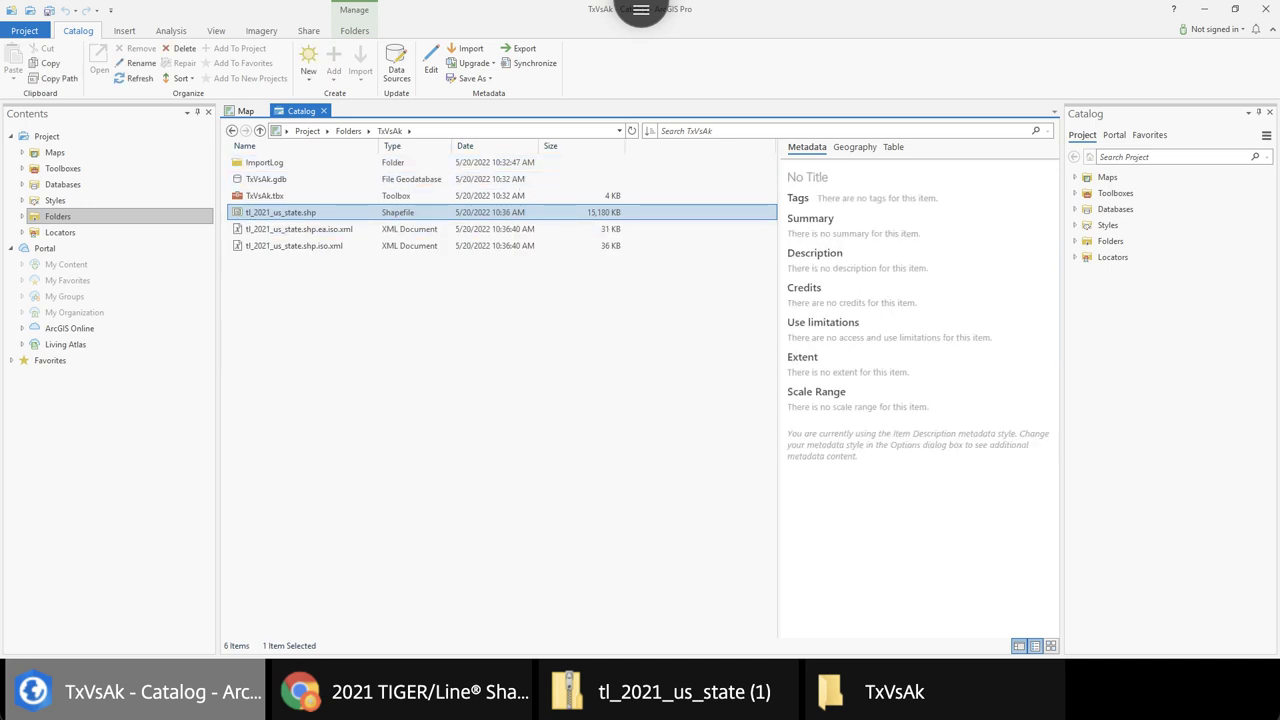
pyautogui.rightClick(301, 212)
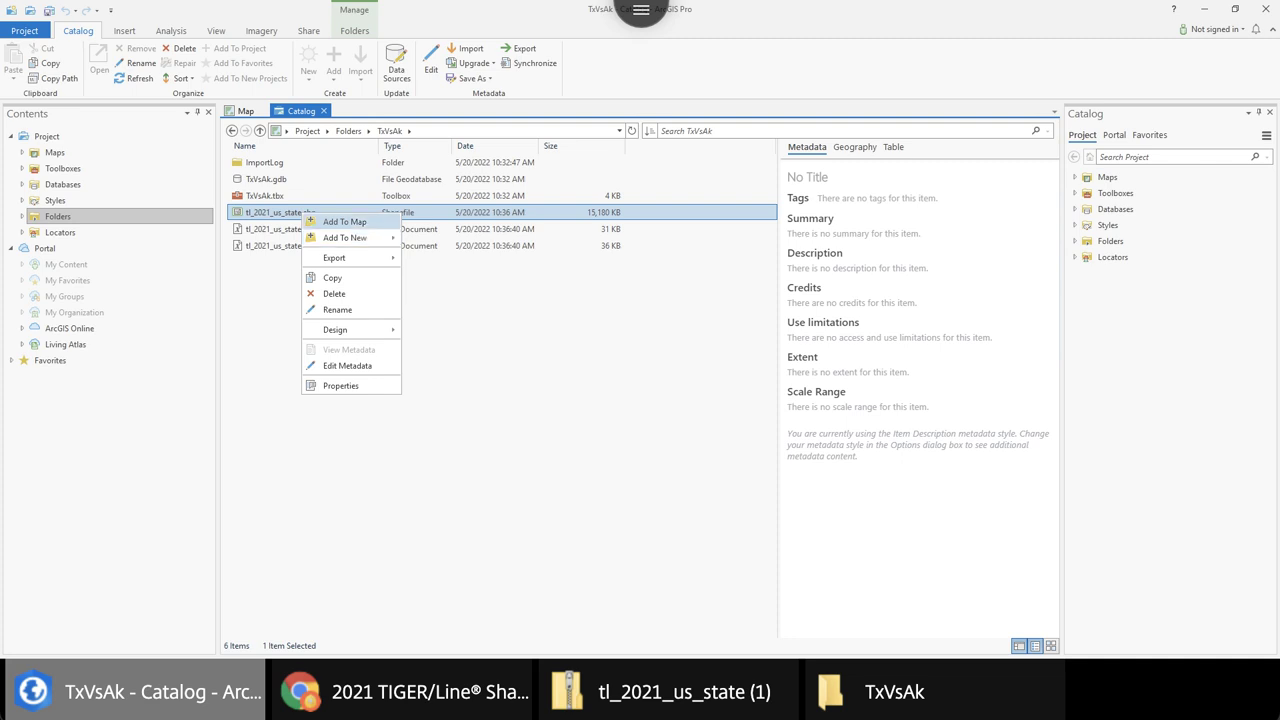
pyautogui.click(340, 221)
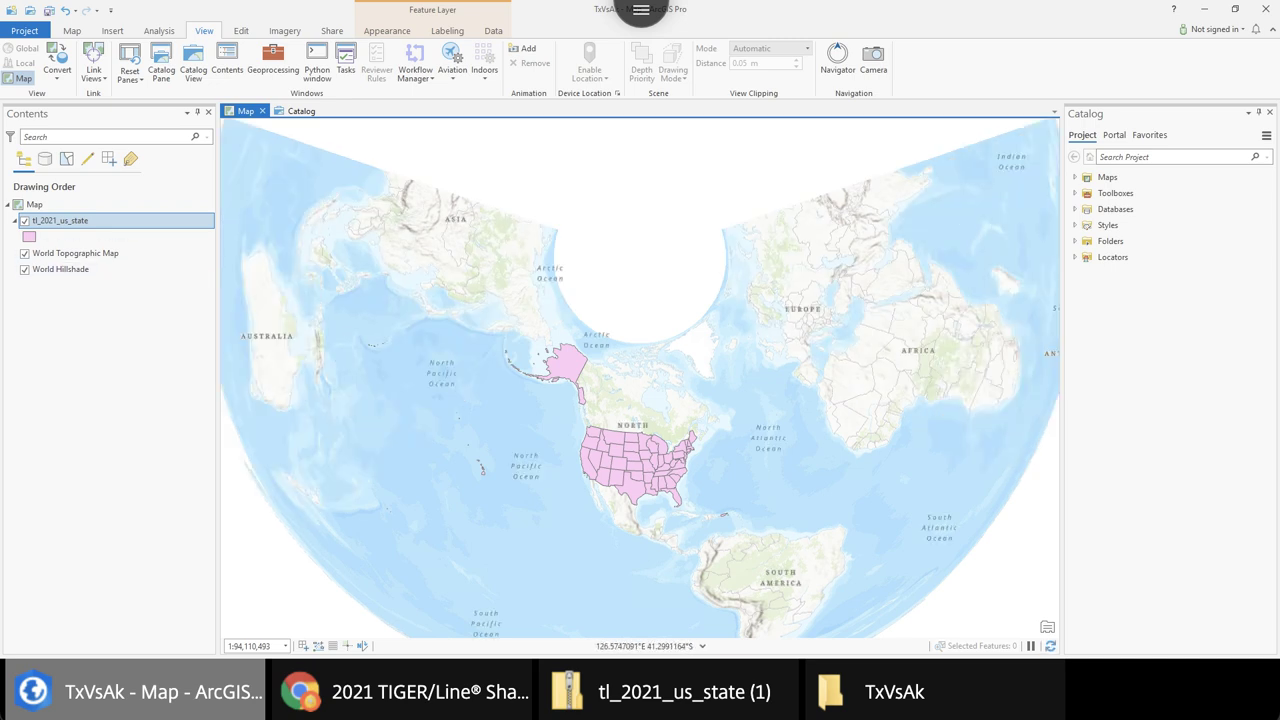
# Examine the spatial reference of the tl_2021_us_state layer in its source properties, including the geographic coordinate system and angular unit
pyautogui.rightClick(82, 220)
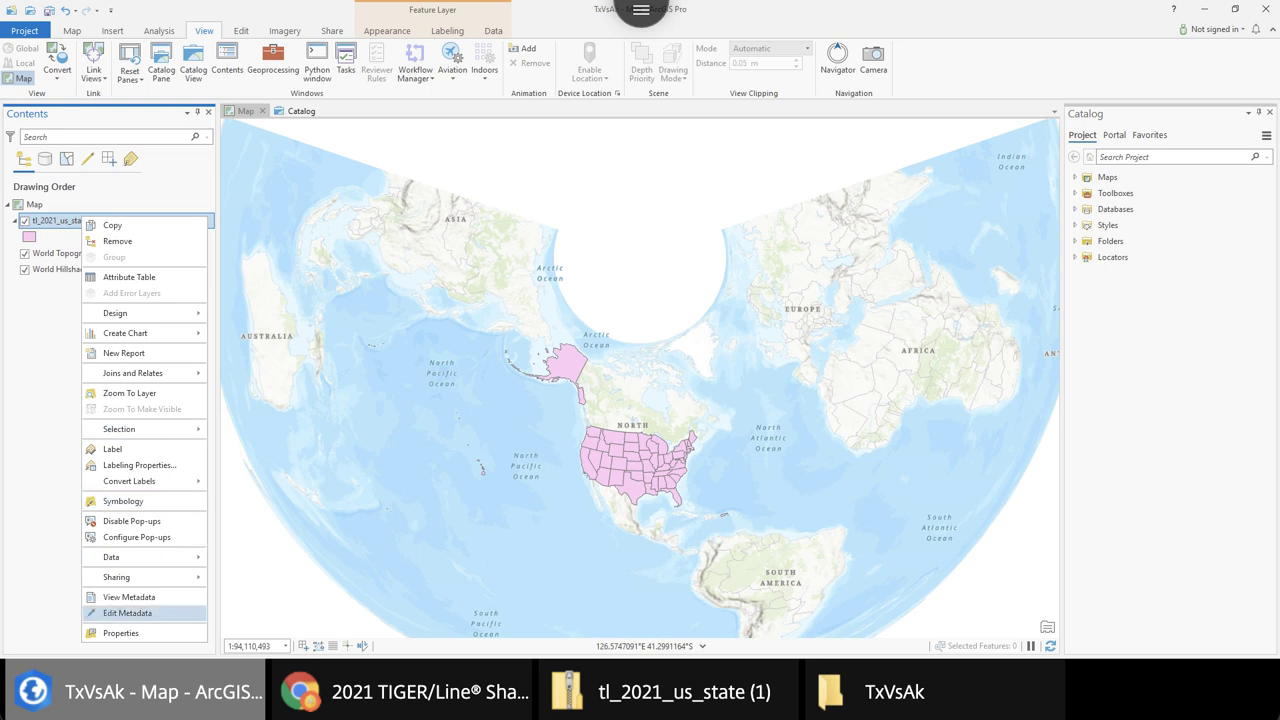
pyautogui.click(121, 633)
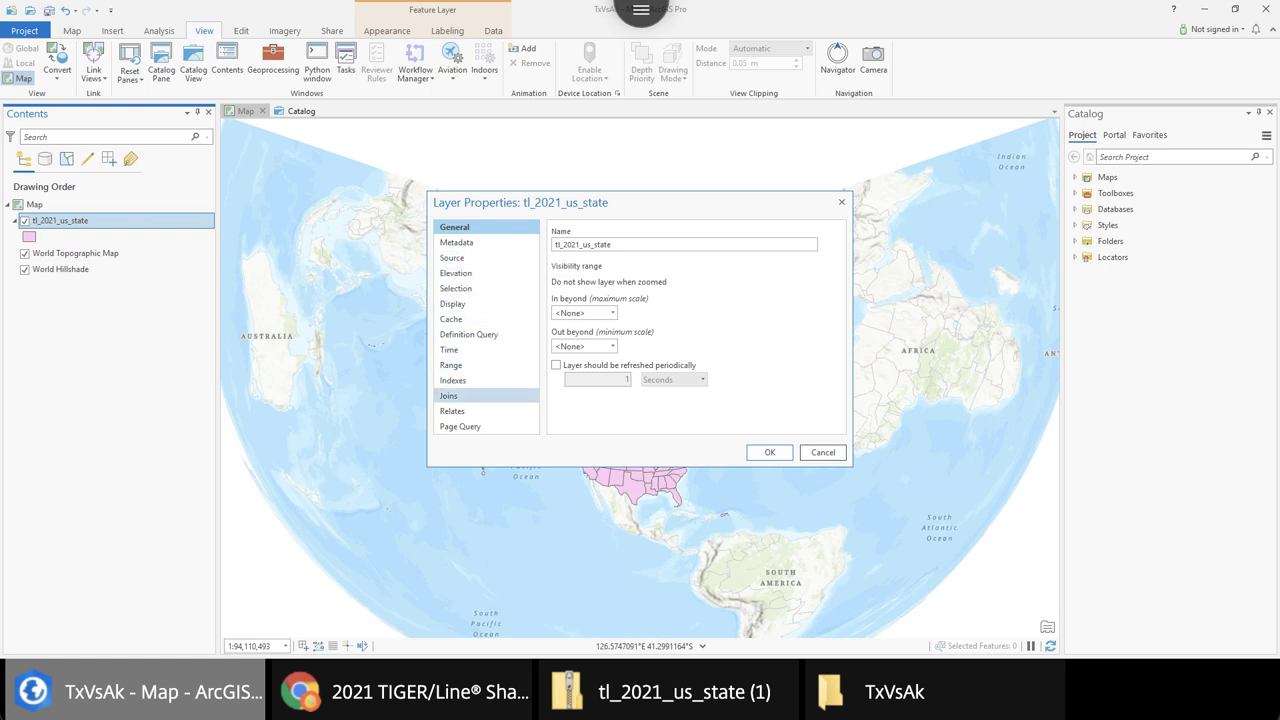
pyautogui.click(452, 257)
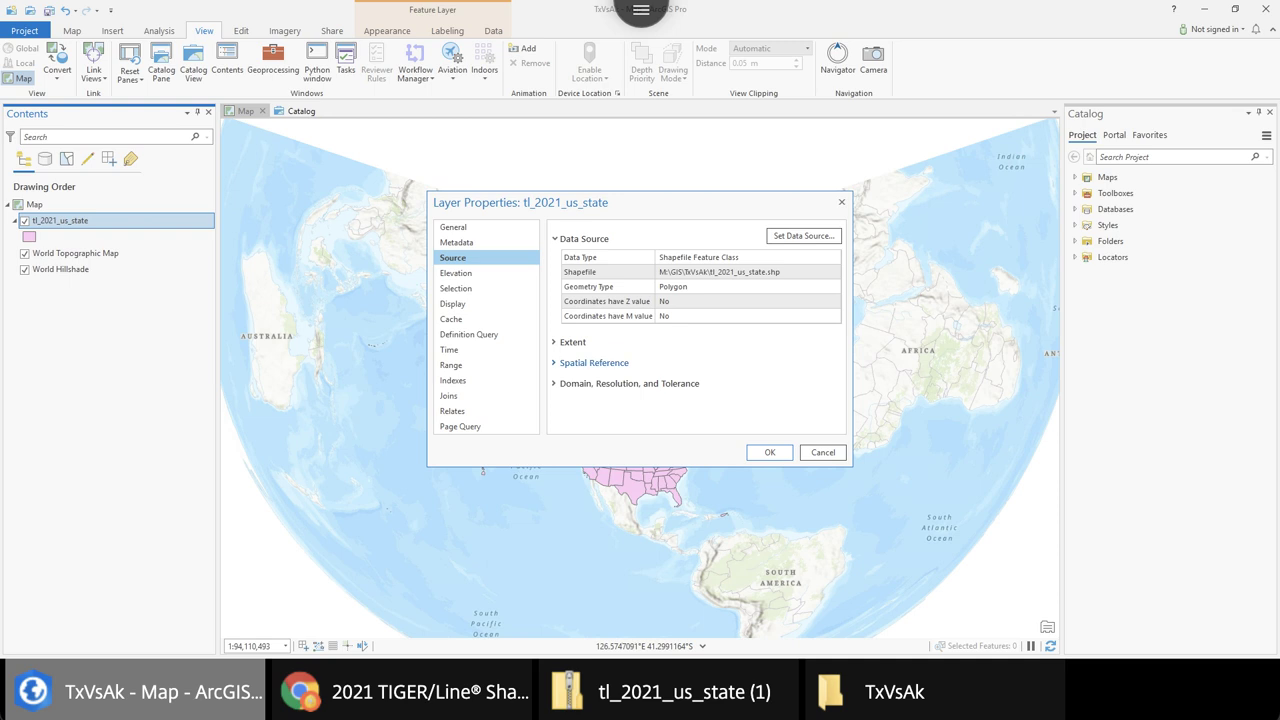
pyautogui.click(594, 362)
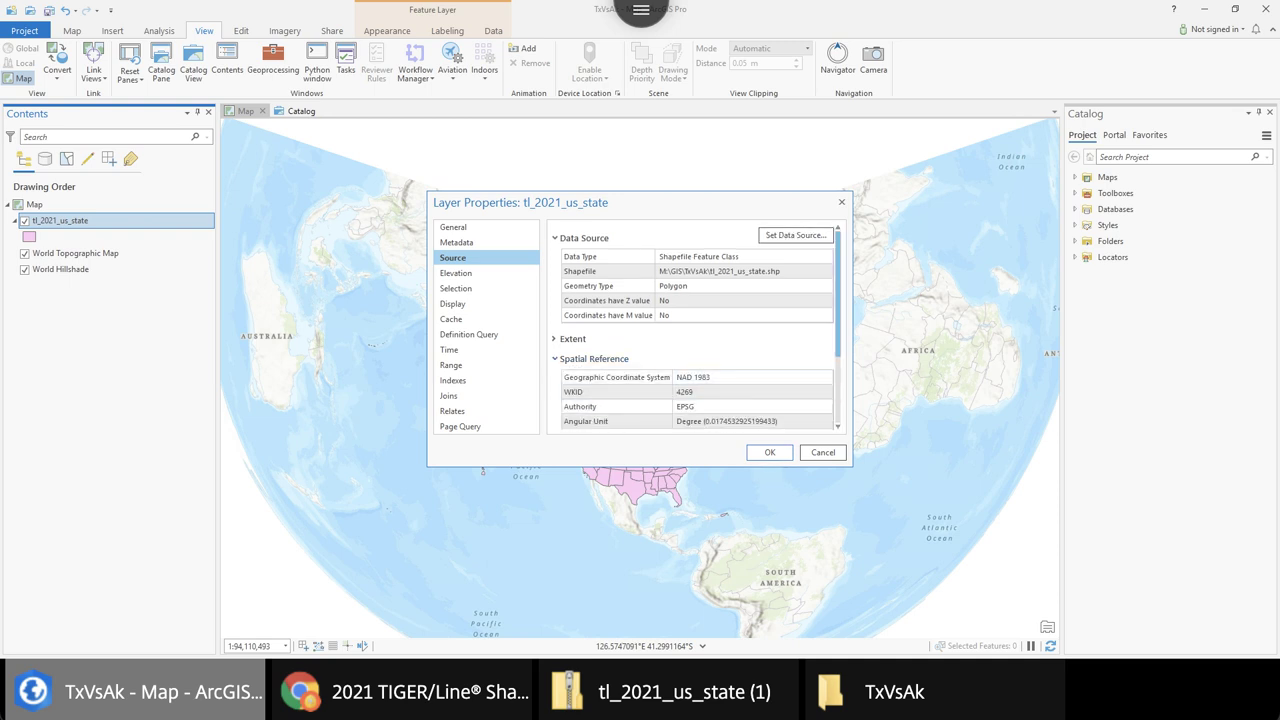
pyautogui.scroll(-3, 700, 330)
pyautogui.doubleClick(705, 268)
pyautogui.click(740, 312)
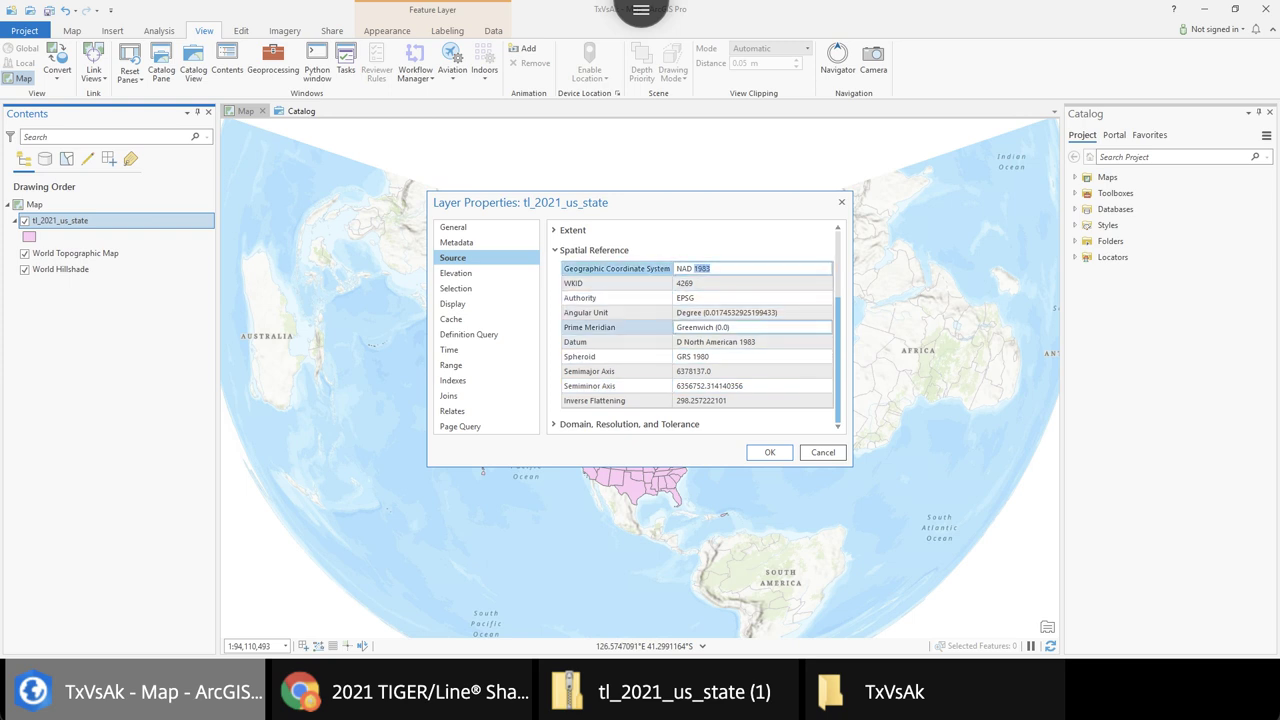
pyautogui.doubleClick(740, 312)
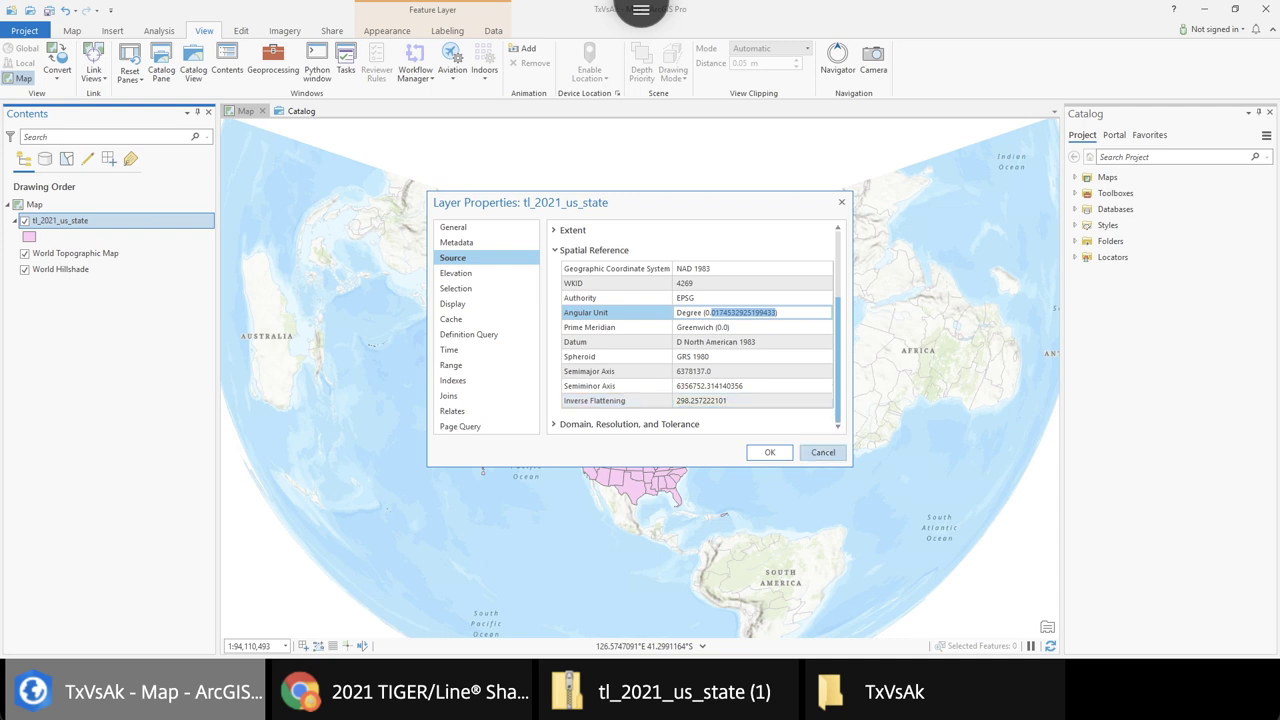
pyautogui.click(823, 452)
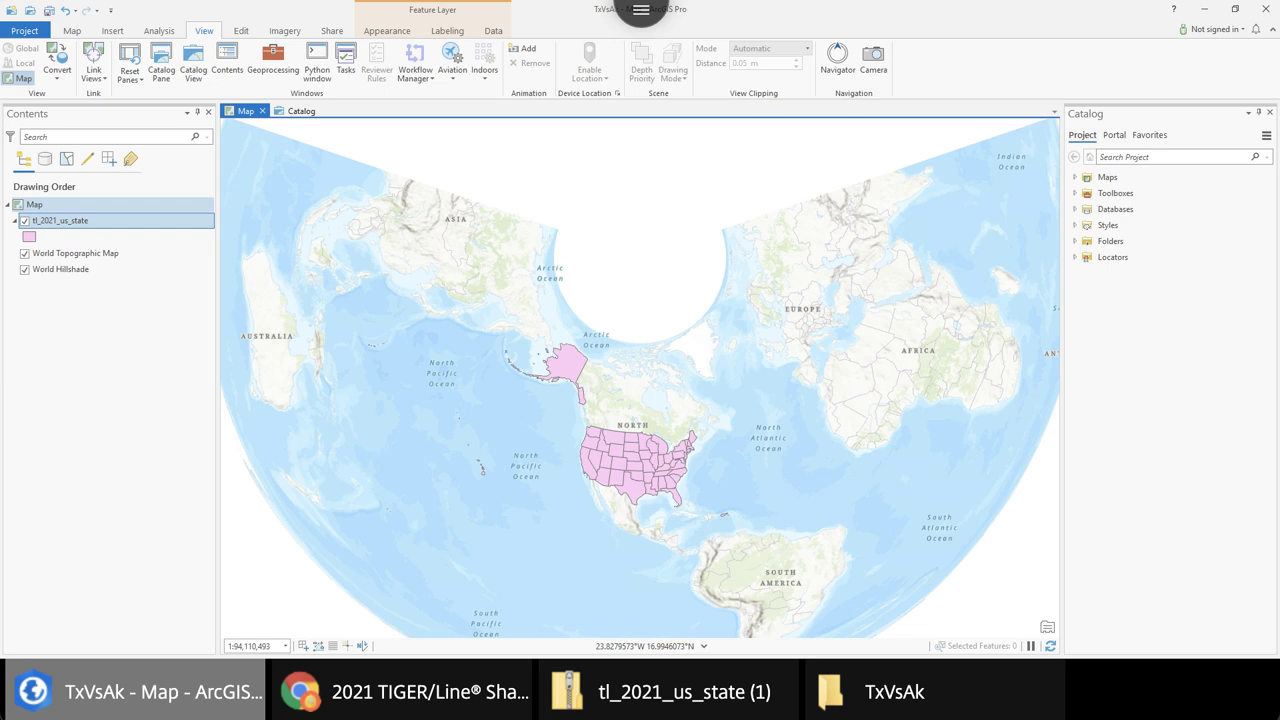
# Change the map's coordinate system to NAD 1983, taken from the coordinate systems of its layers
pyautogui.click(34, 204)
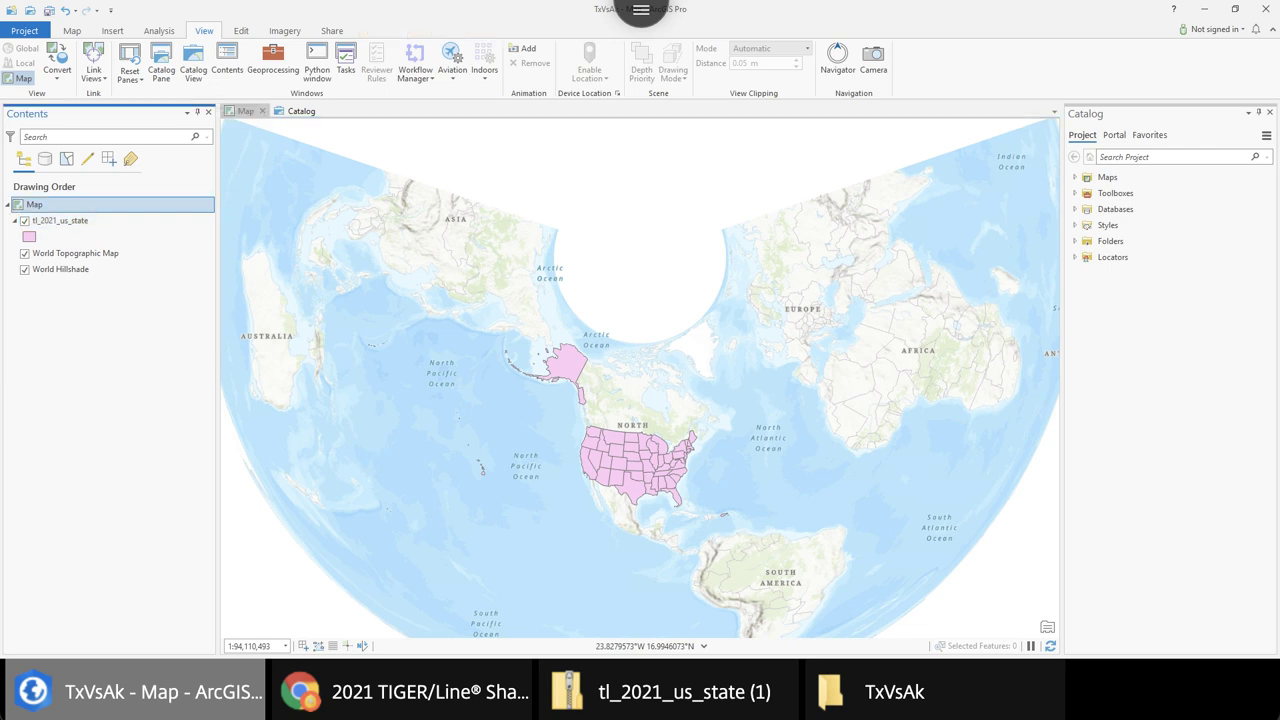
pyautogui.rightClick(33, 204)
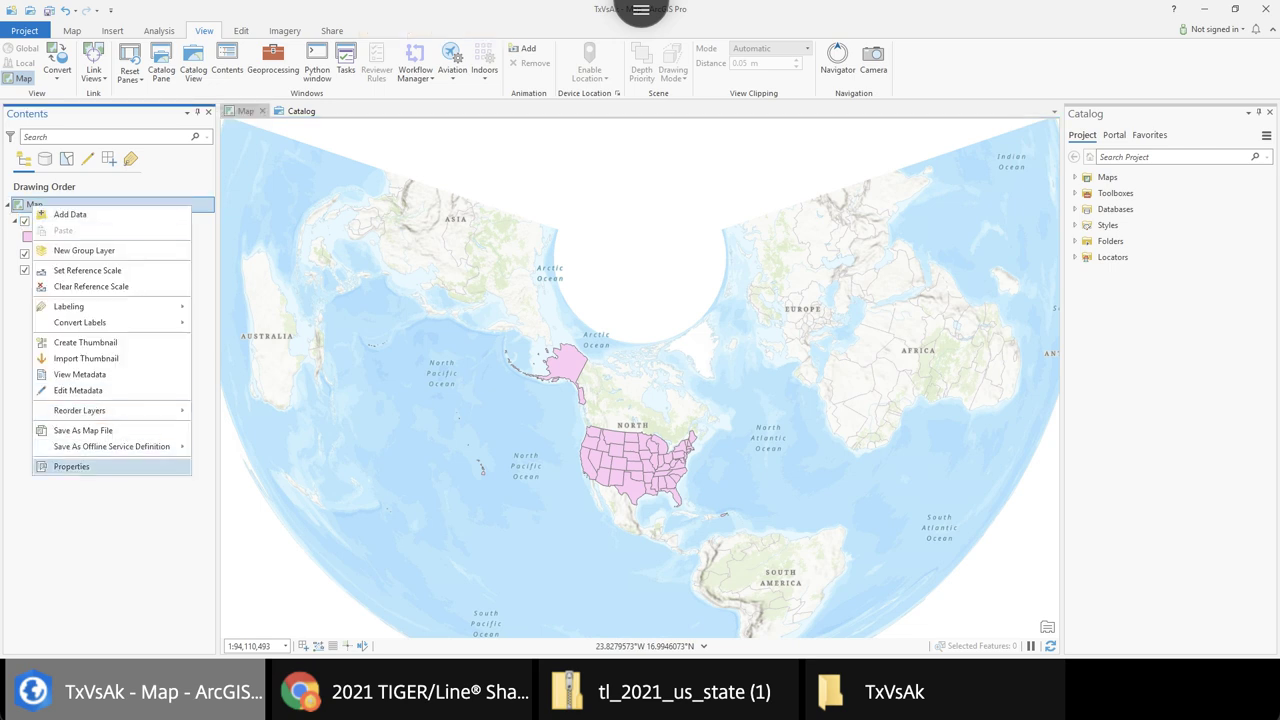
pyautogui.click(100, 467)
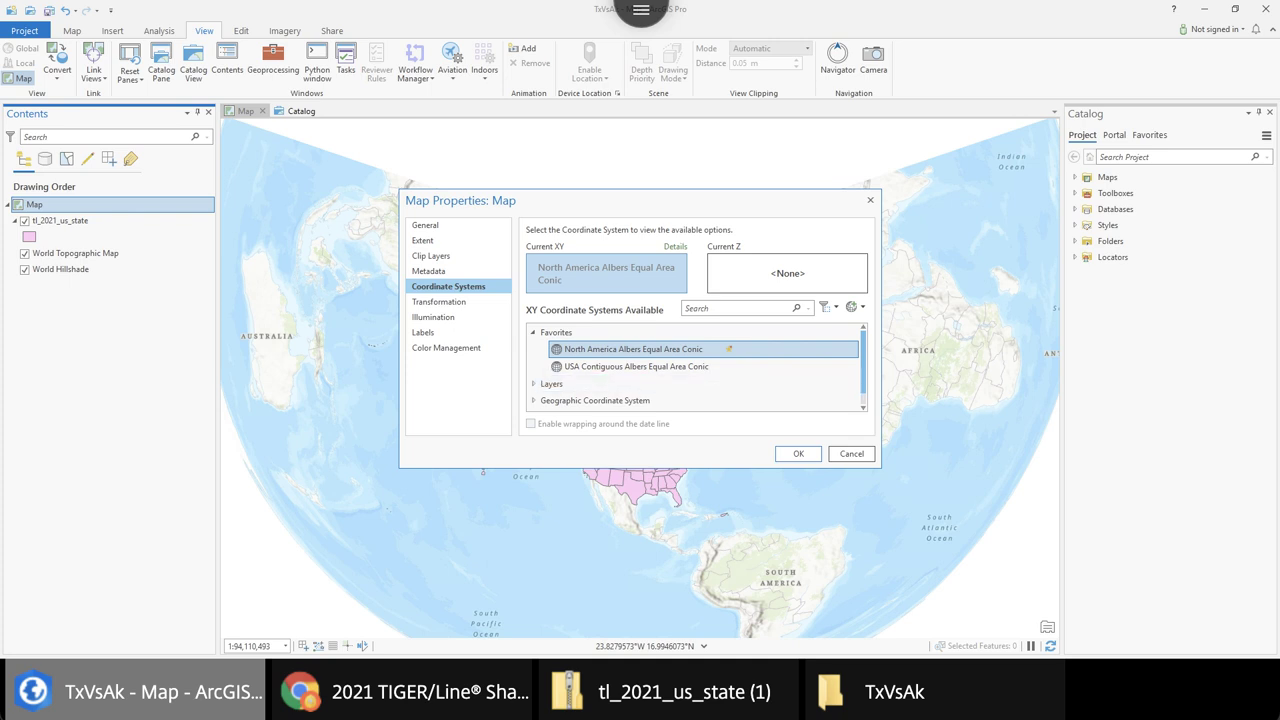
pyautogui.click(533, 383)
pyautogui.click(581, 384)
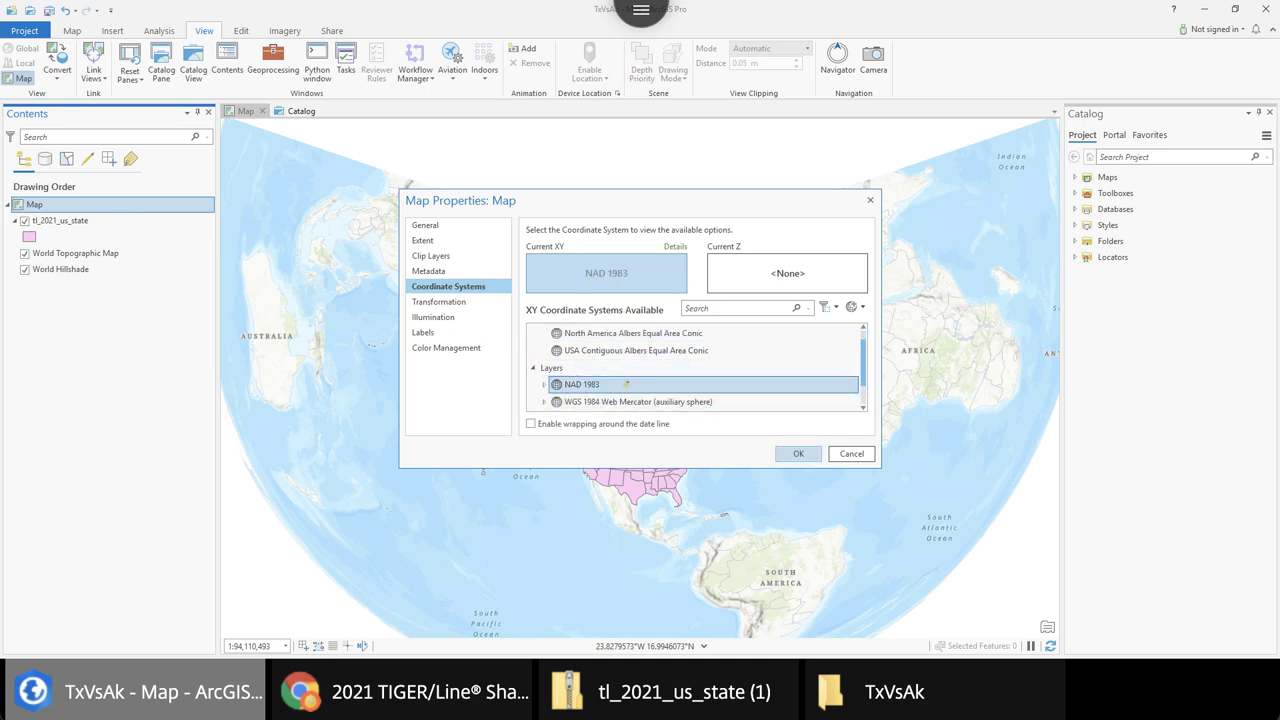
pyautogui.click(797, 453)
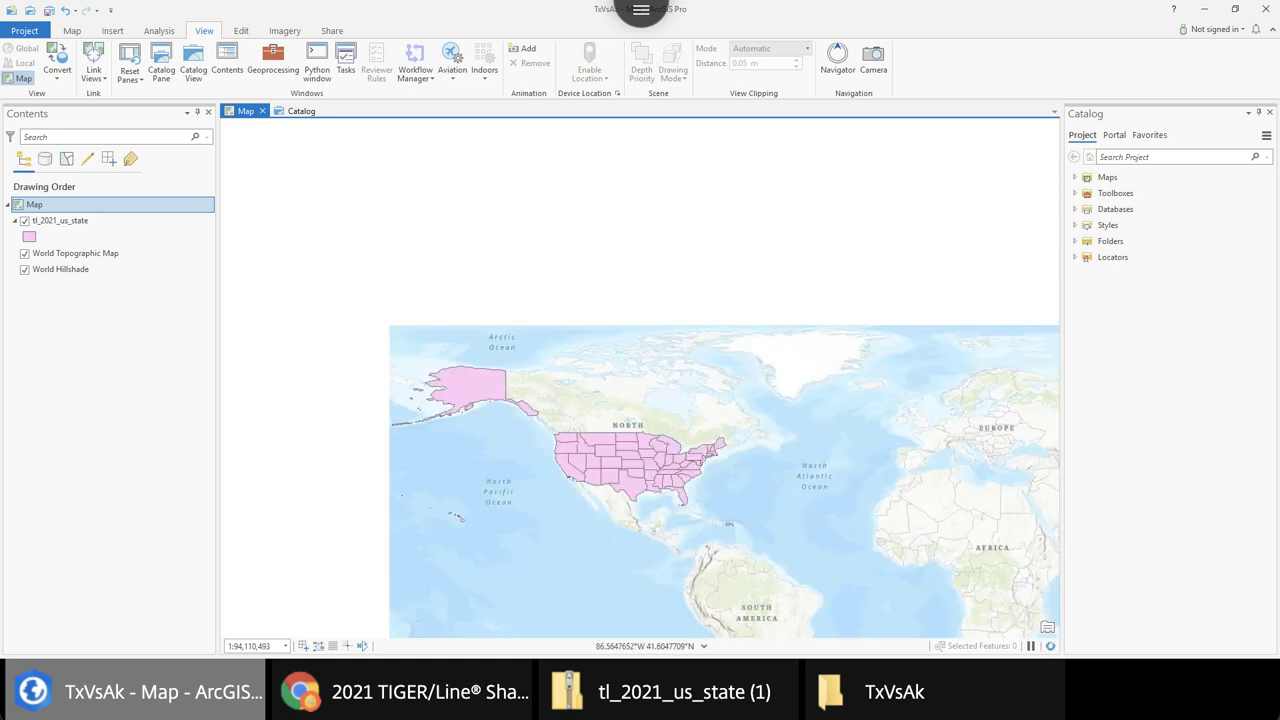
pyautogui.moveTo(416, 203); pyautogui.dragTo(550, 304)
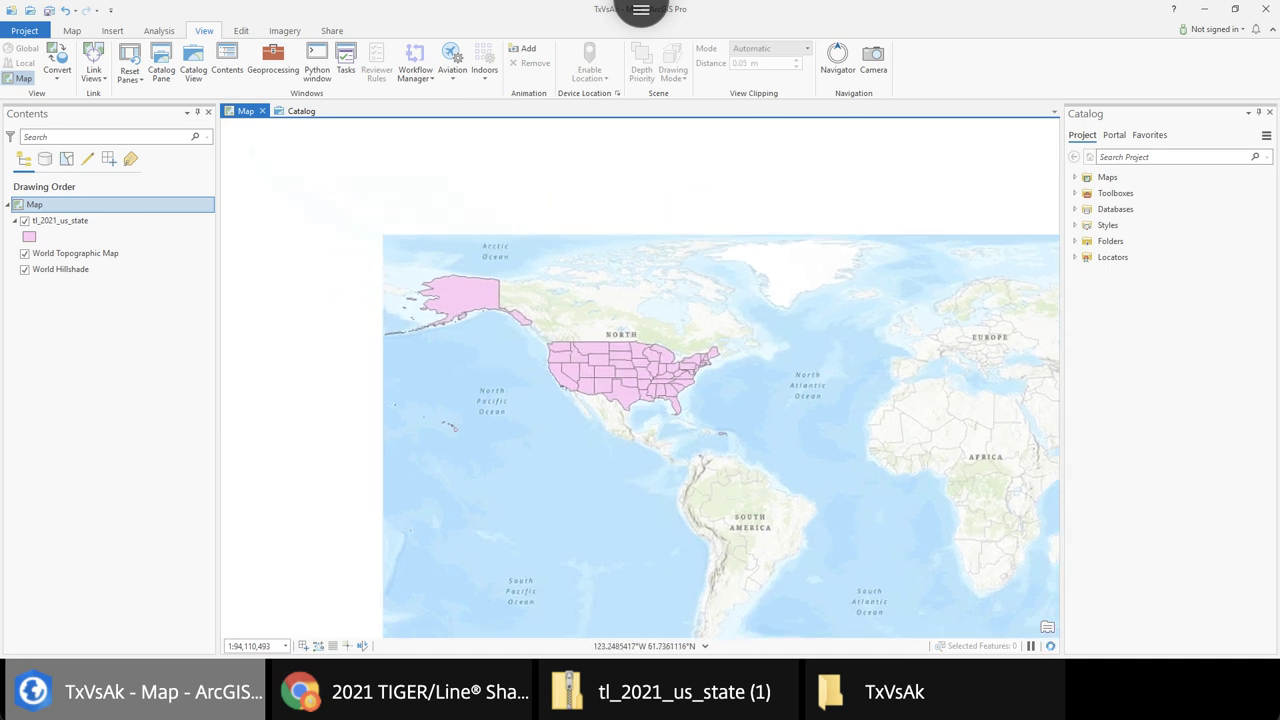
pyautogui.scroll(1, 550, 304)
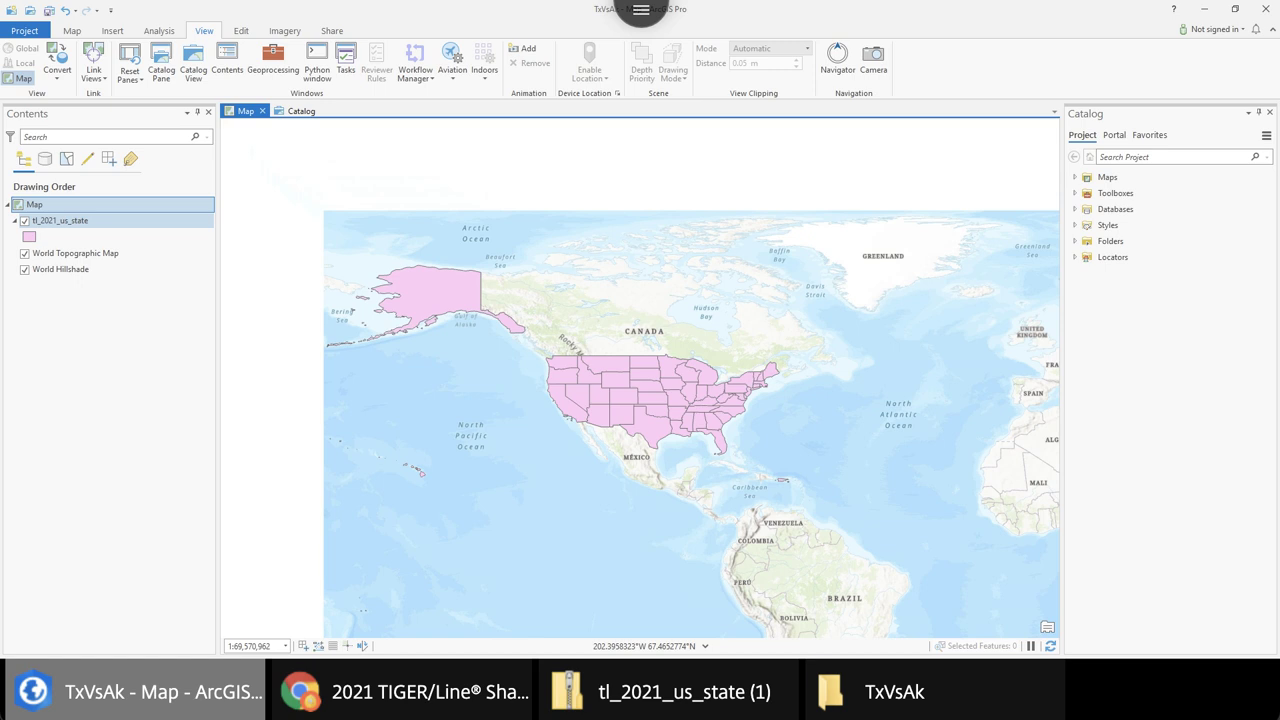
# Find the Project data management tool and open it with the tl_2021_us_state layer as the input dataset
pyautogui.click(60, 220)
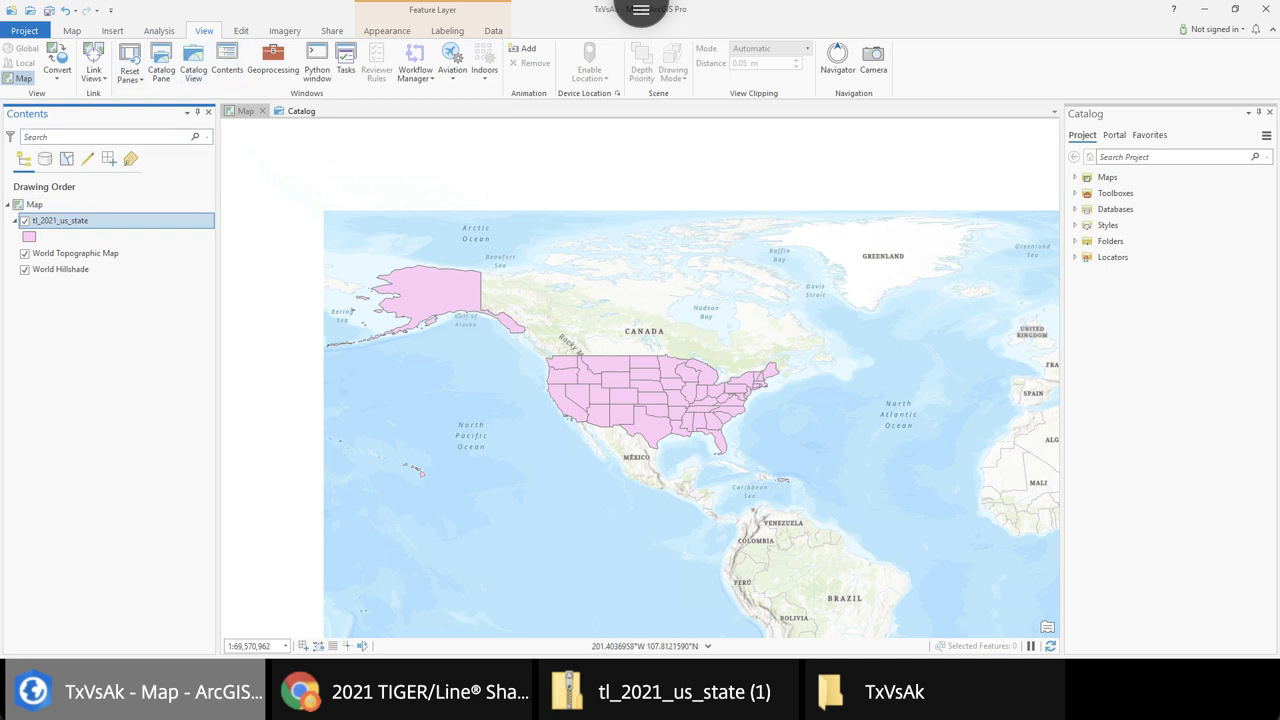
pyautogui.click(158, 30)
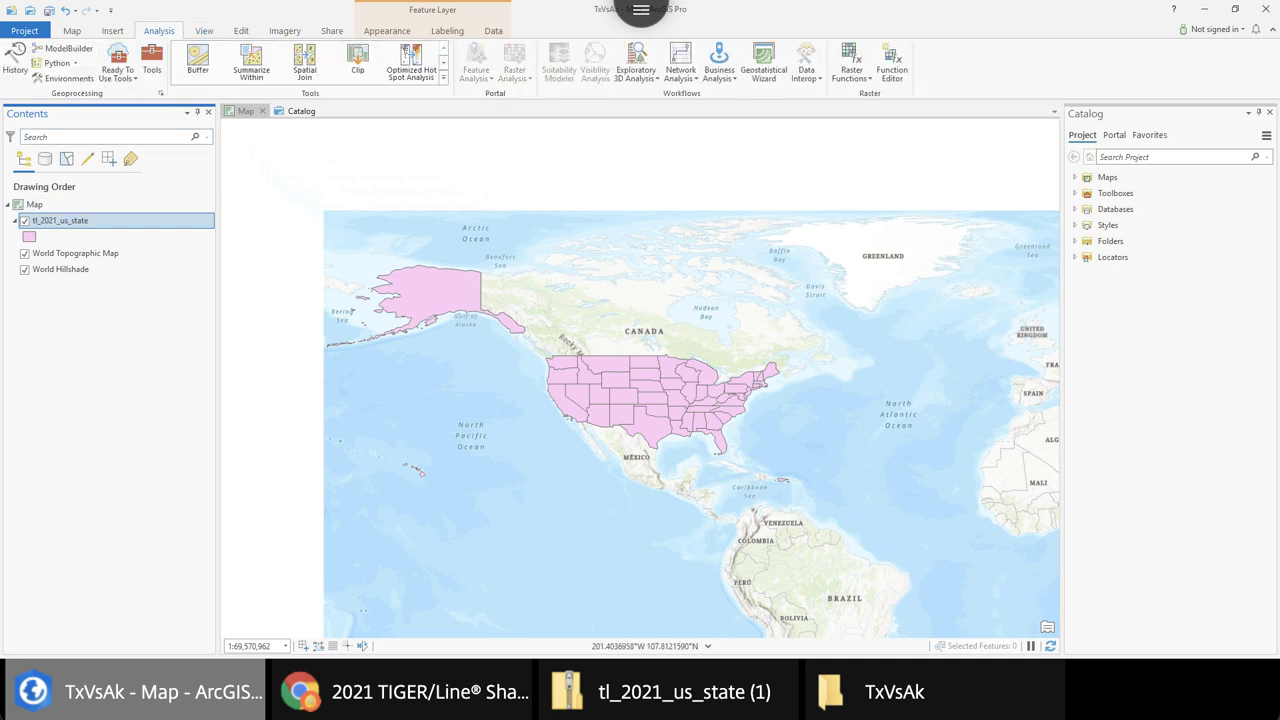
pyautogui.click(151, 62)
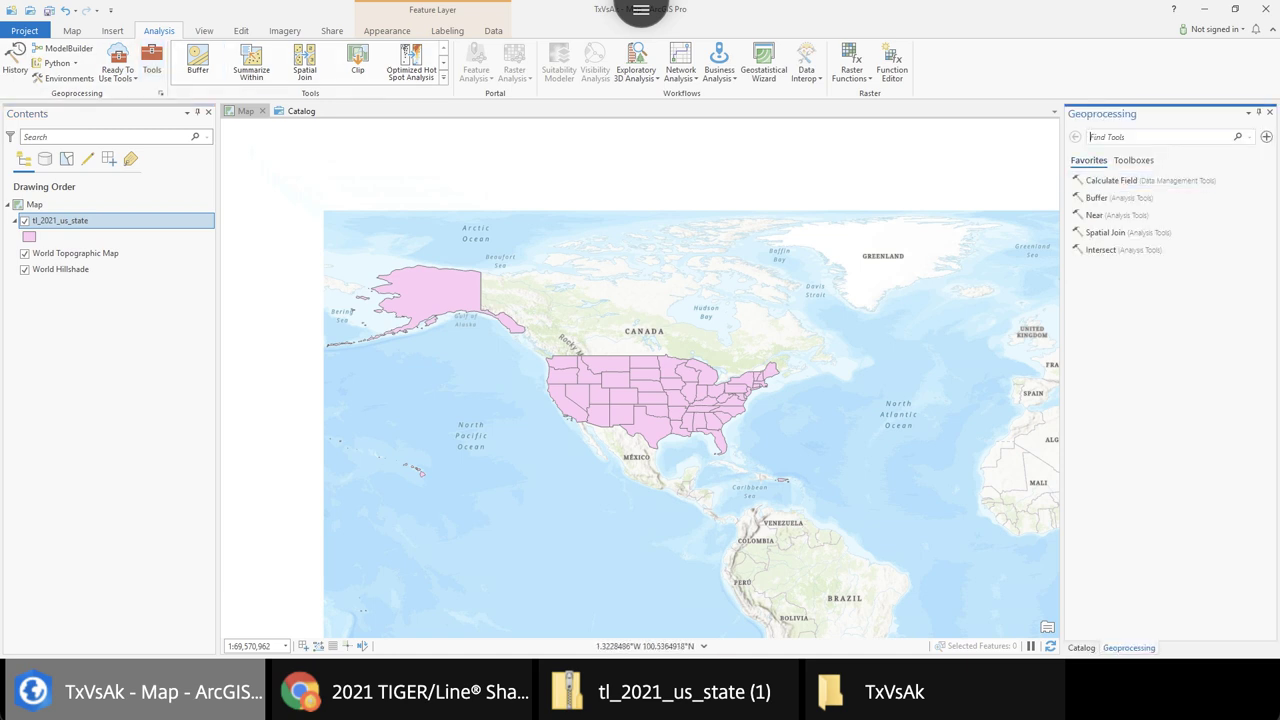
pyautogui.write('project')
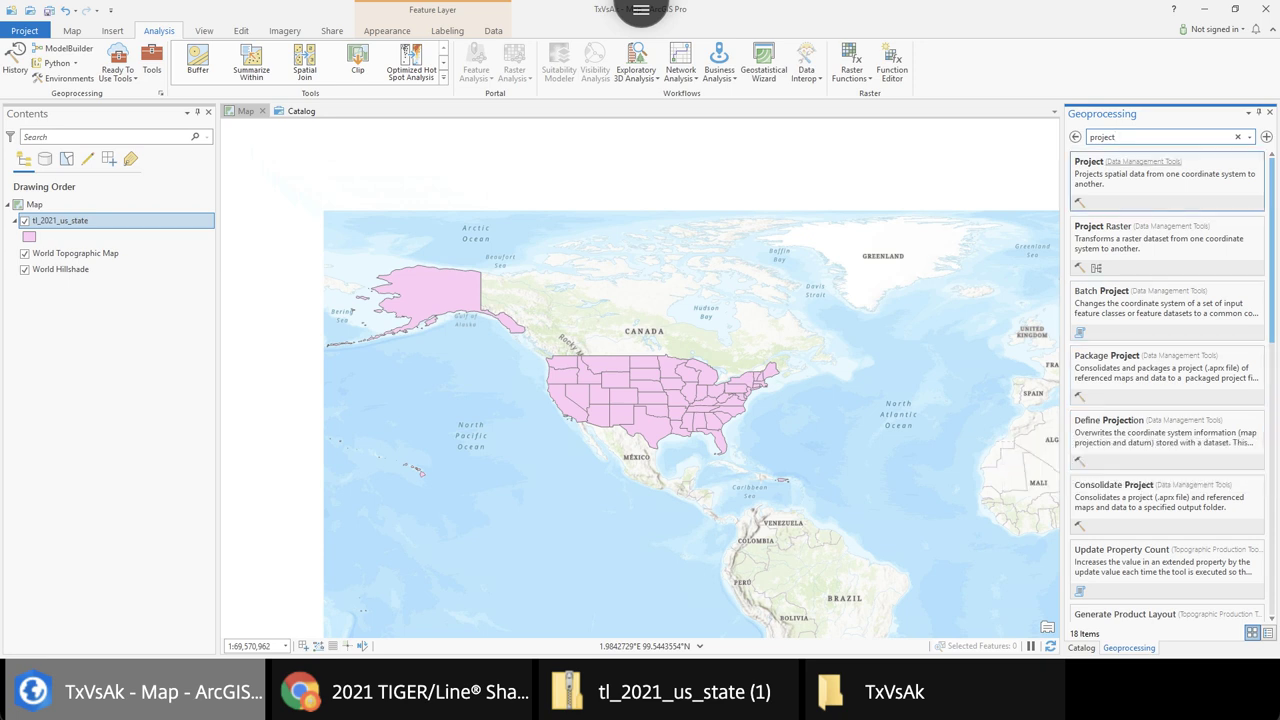
pyautogui.click(1089, 163)
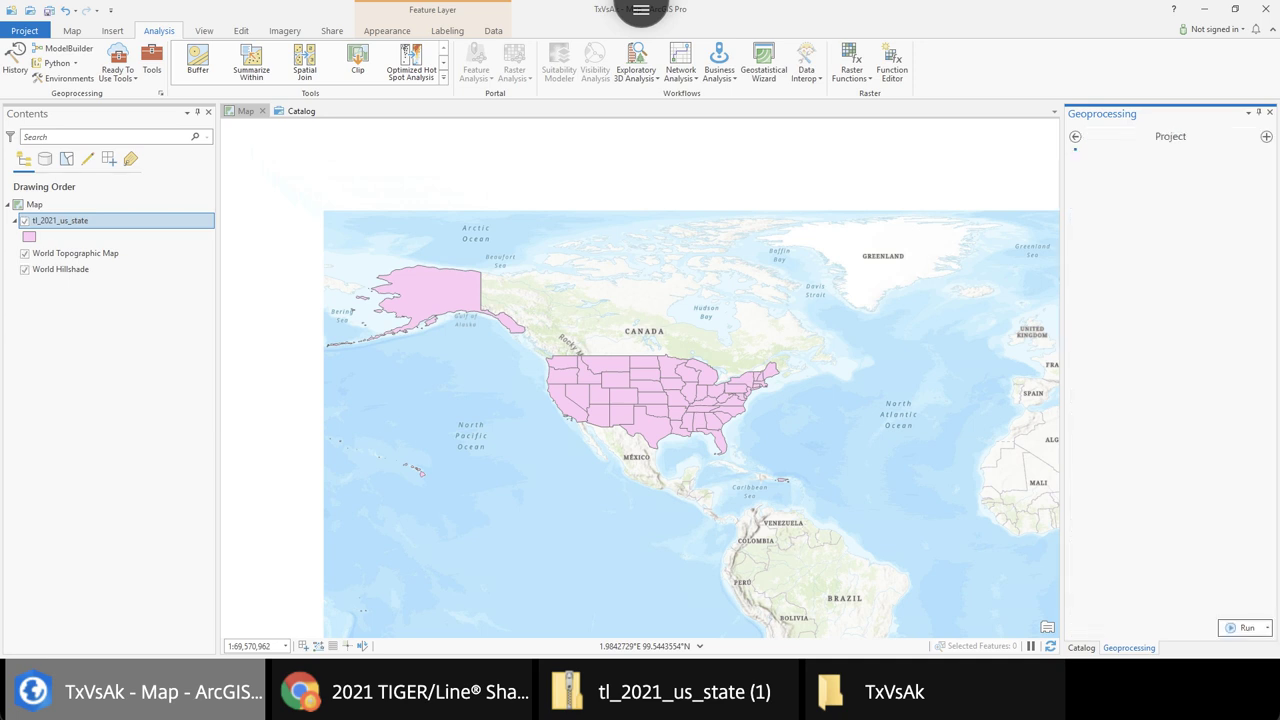
pyautogui.click(1248, 195)
pyautogui.click(1107, 208)
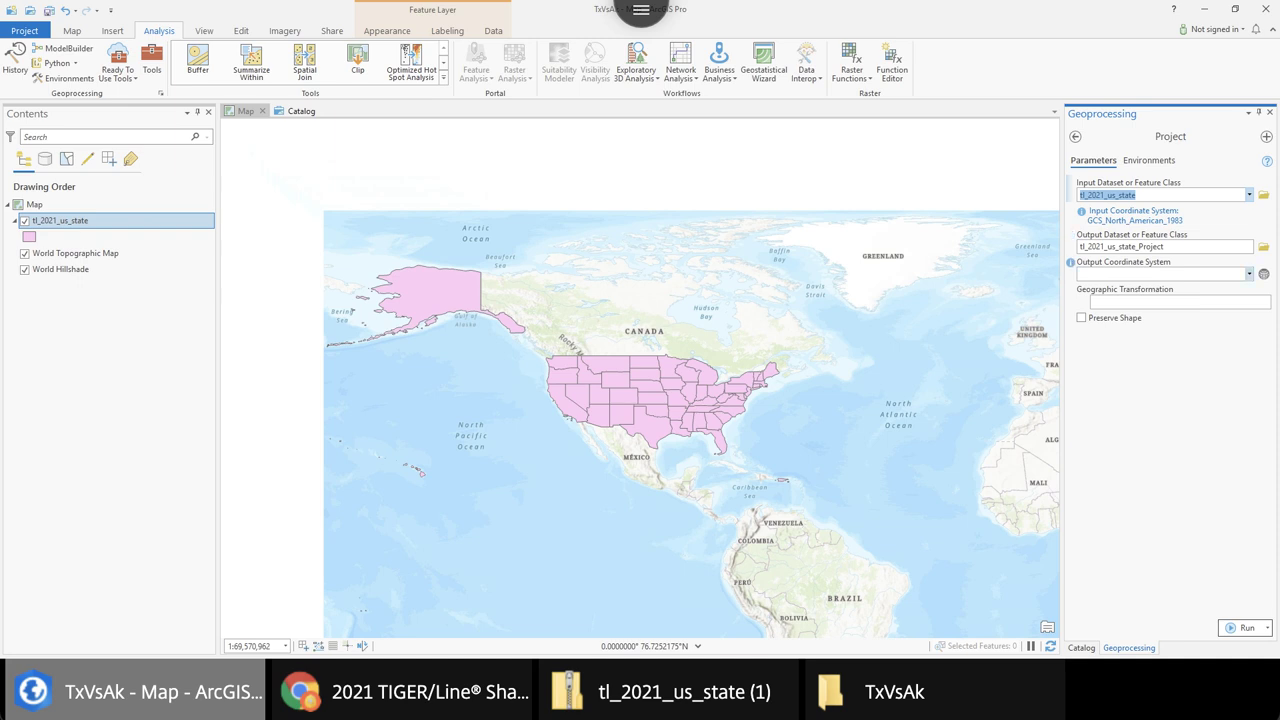
# Set the output coordinate system to North America Albers Equal Area Conic from the North American continental projections and run the projection
pyautogui.click(1161, 273)
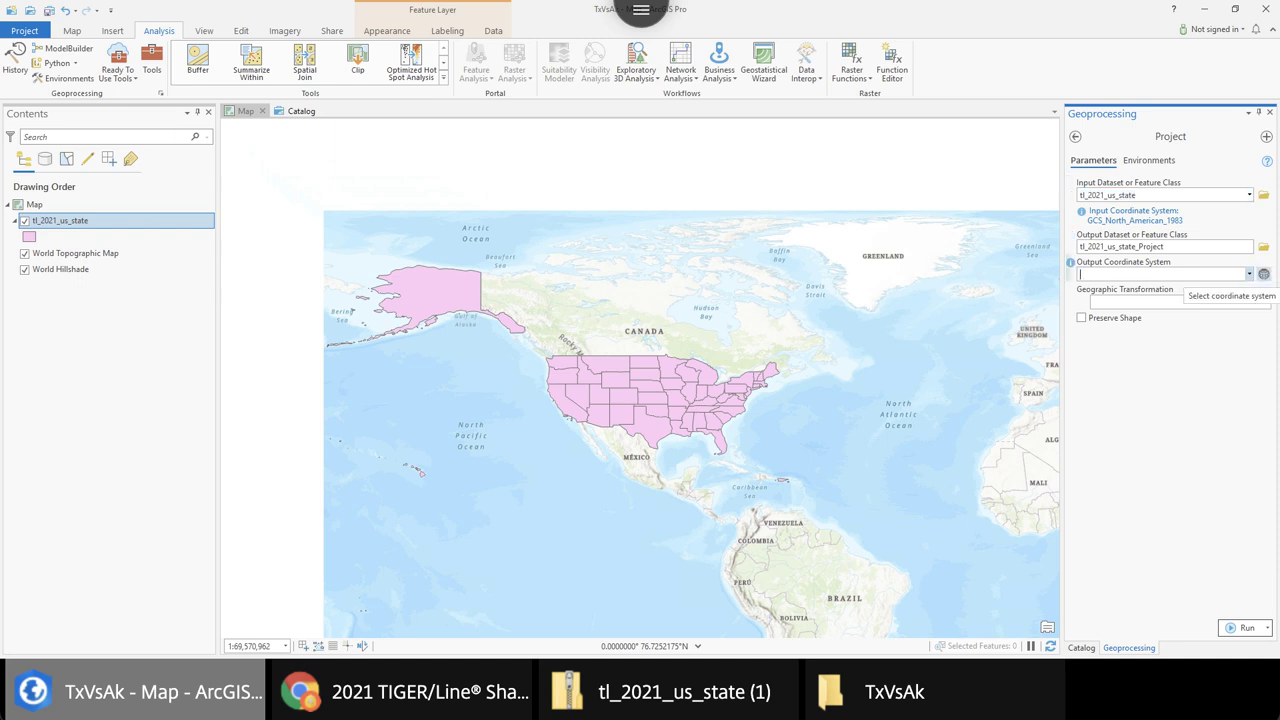
pyautogui.click(1263, 273)
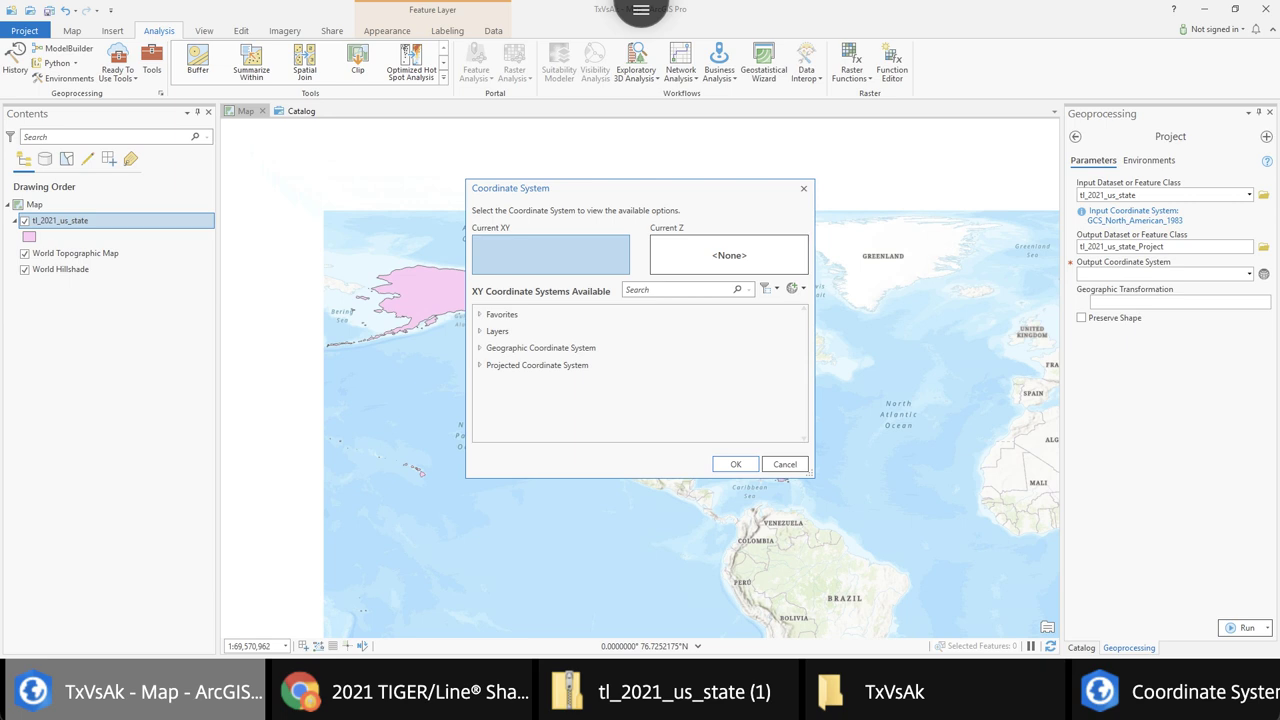
pyautogui.click(480, 365)
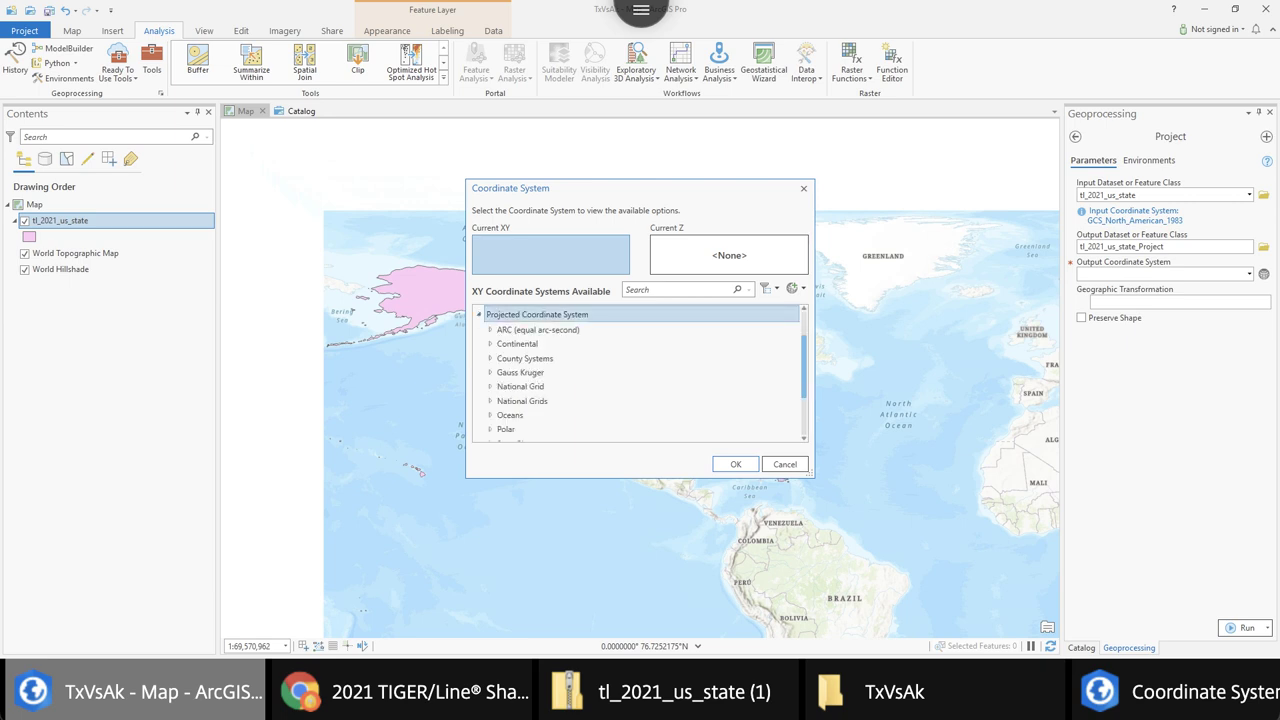
pyautogui.scroll(-3, 640, 375)
pyautogui.scroll(3, 640, 375)
pyautogui.click(520, 370)
pyautogui.click(489, 327)
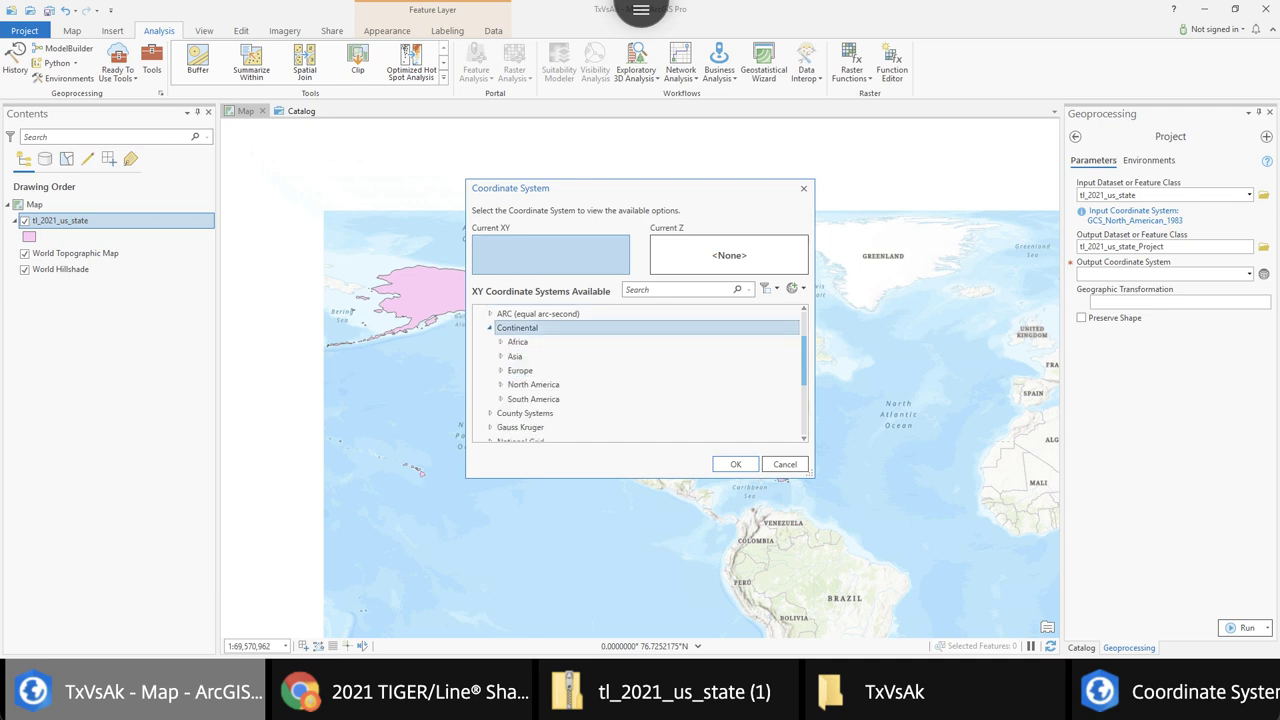
pyautogui.click(500, 384)
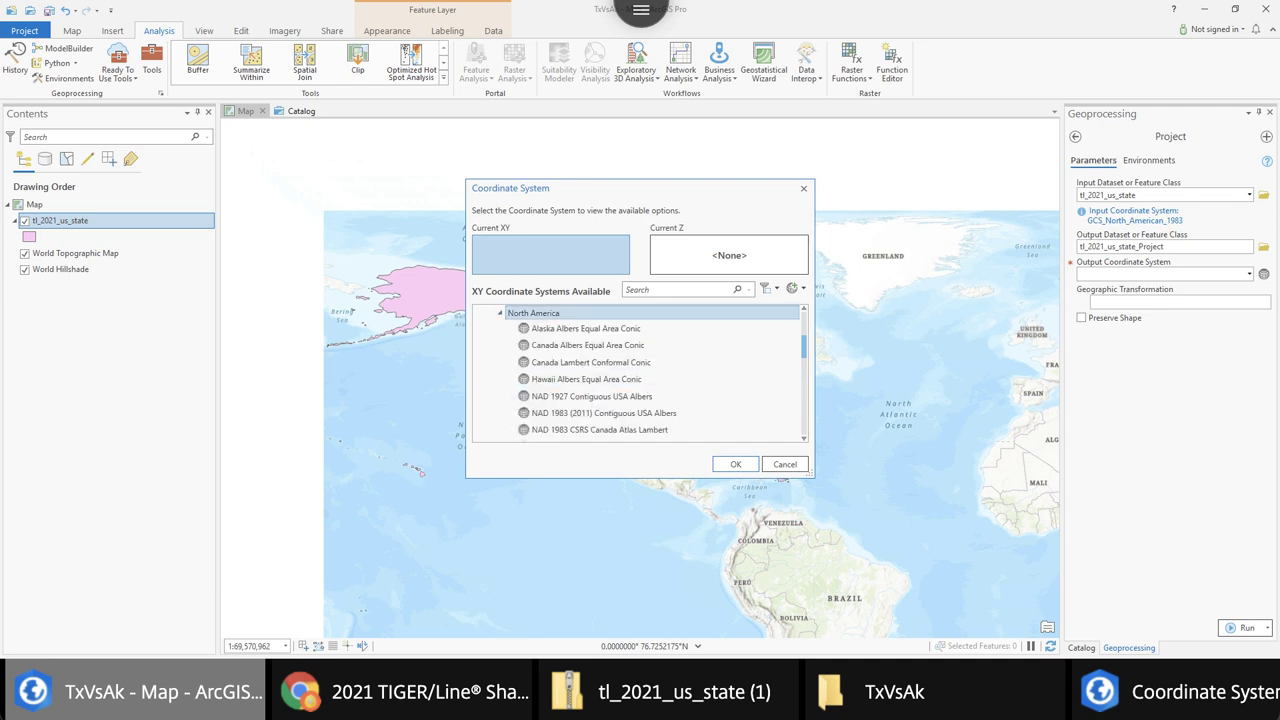
pyautogui.scroll(-5, 640, 372)
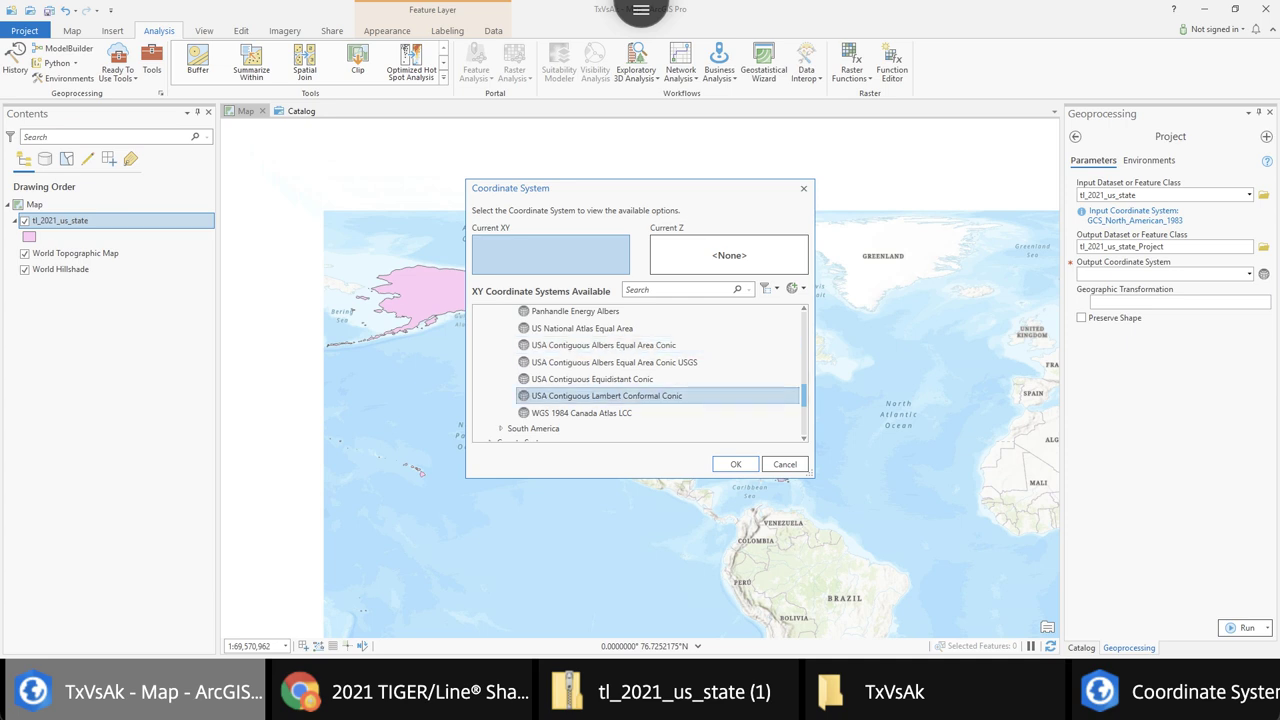
pyautogui.scroll(2, 640, 375)
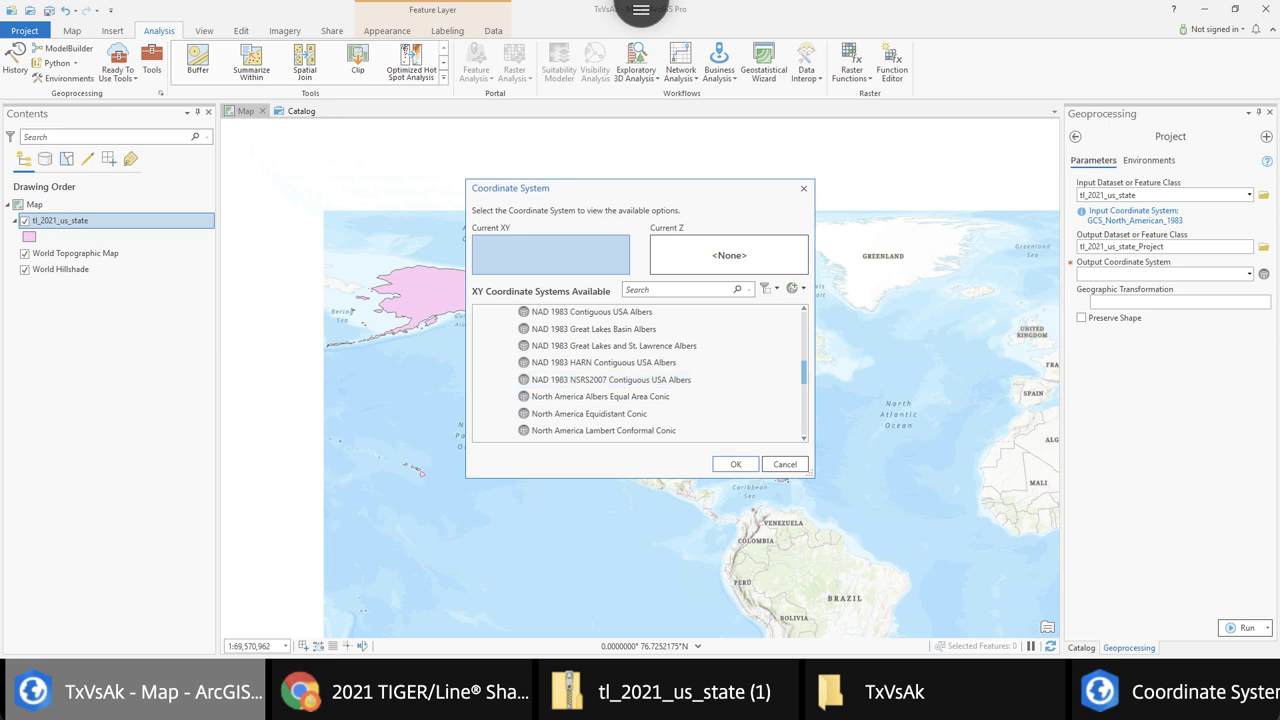
pyautogui.click(696, 396)
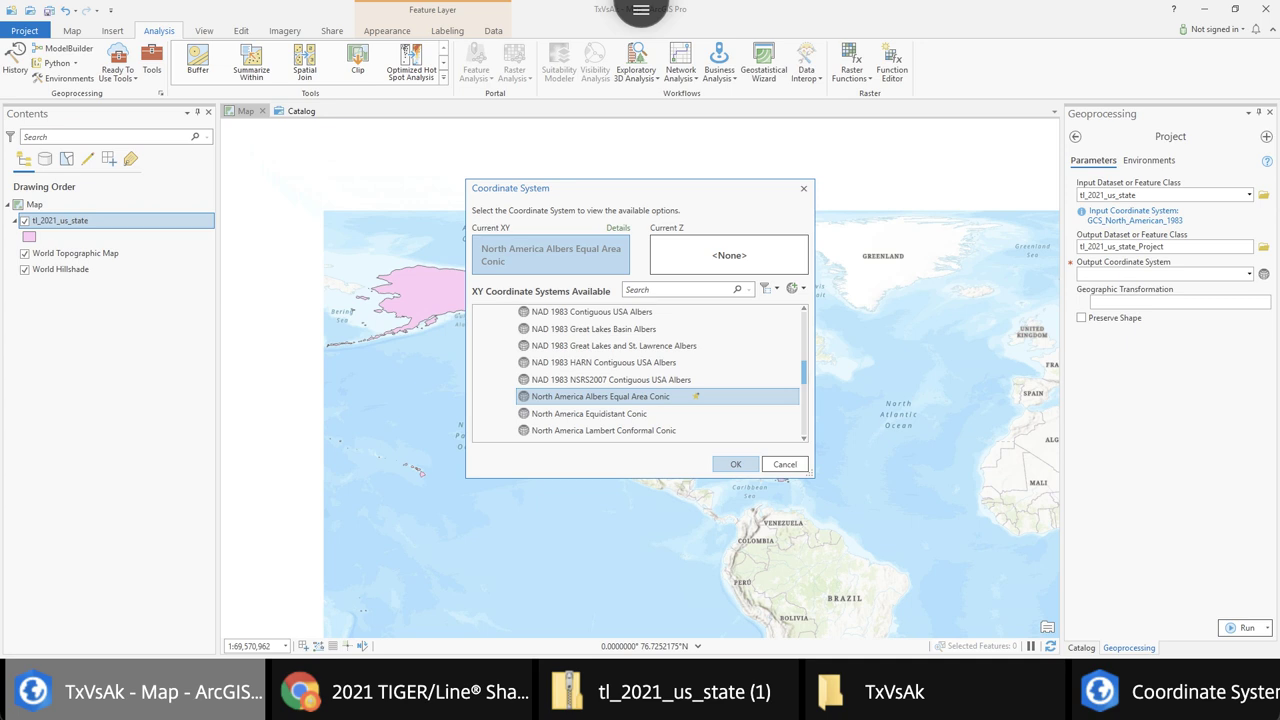
pyautogui.click(735, 464)
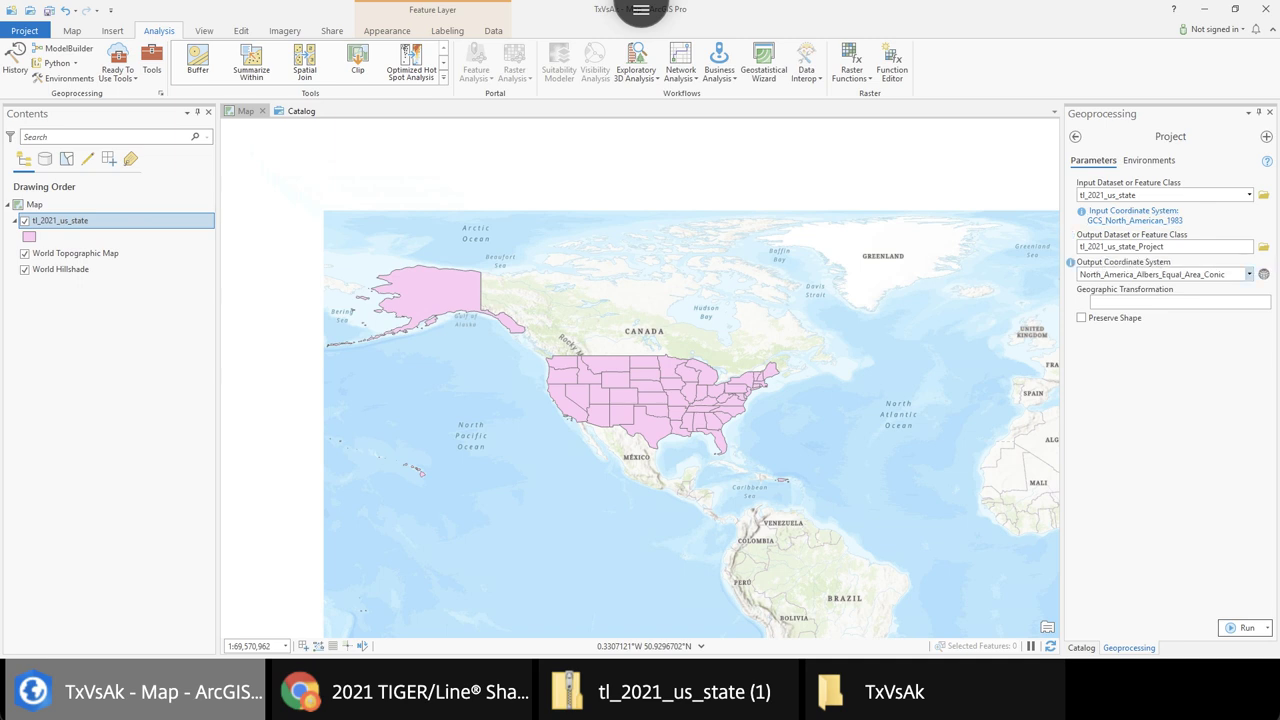
pyautogui.click(1242, 627)
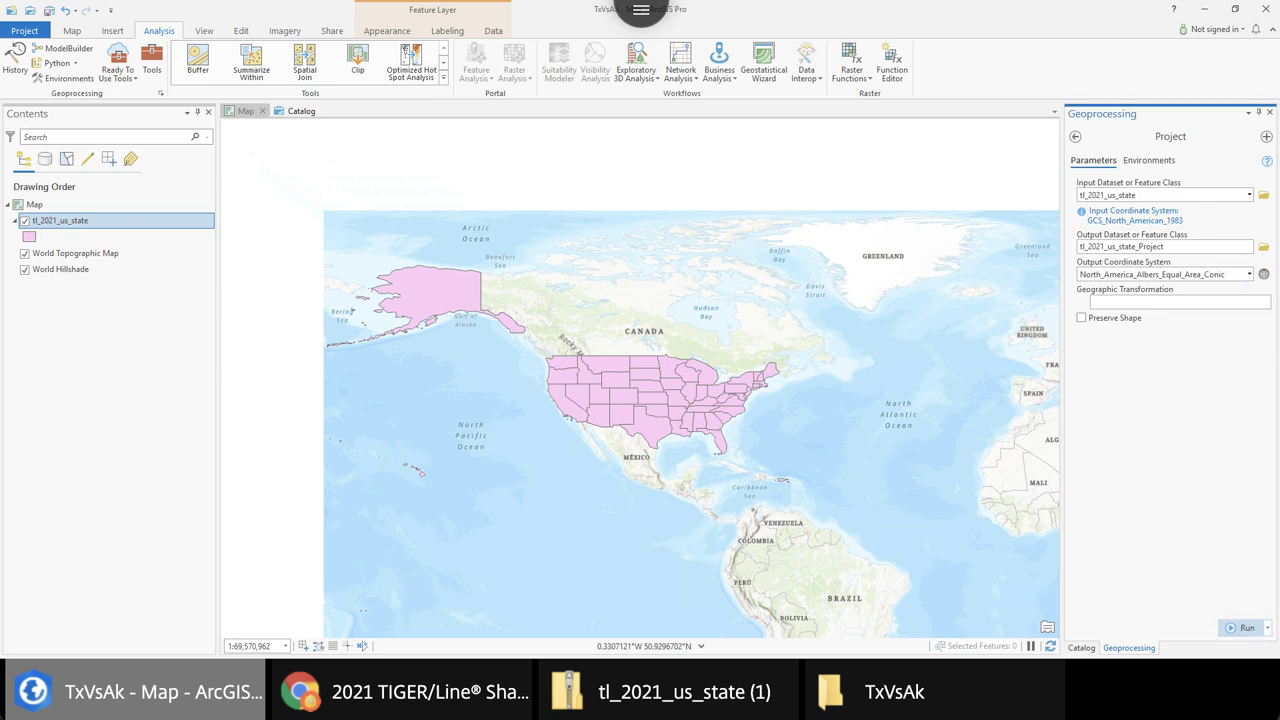
pyautogui.click(1105, 632)
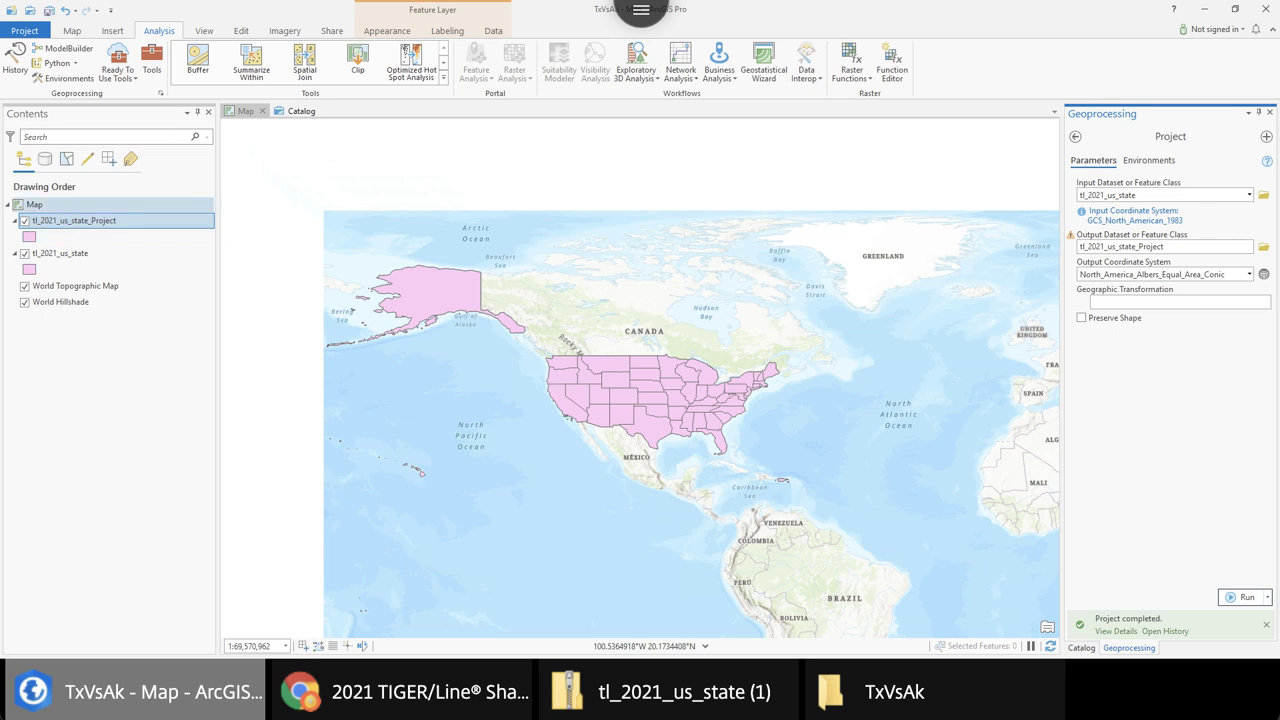
# Remove the original unprojected tl_2021_us_state layer from the map
pyautogui.click(60, 253)
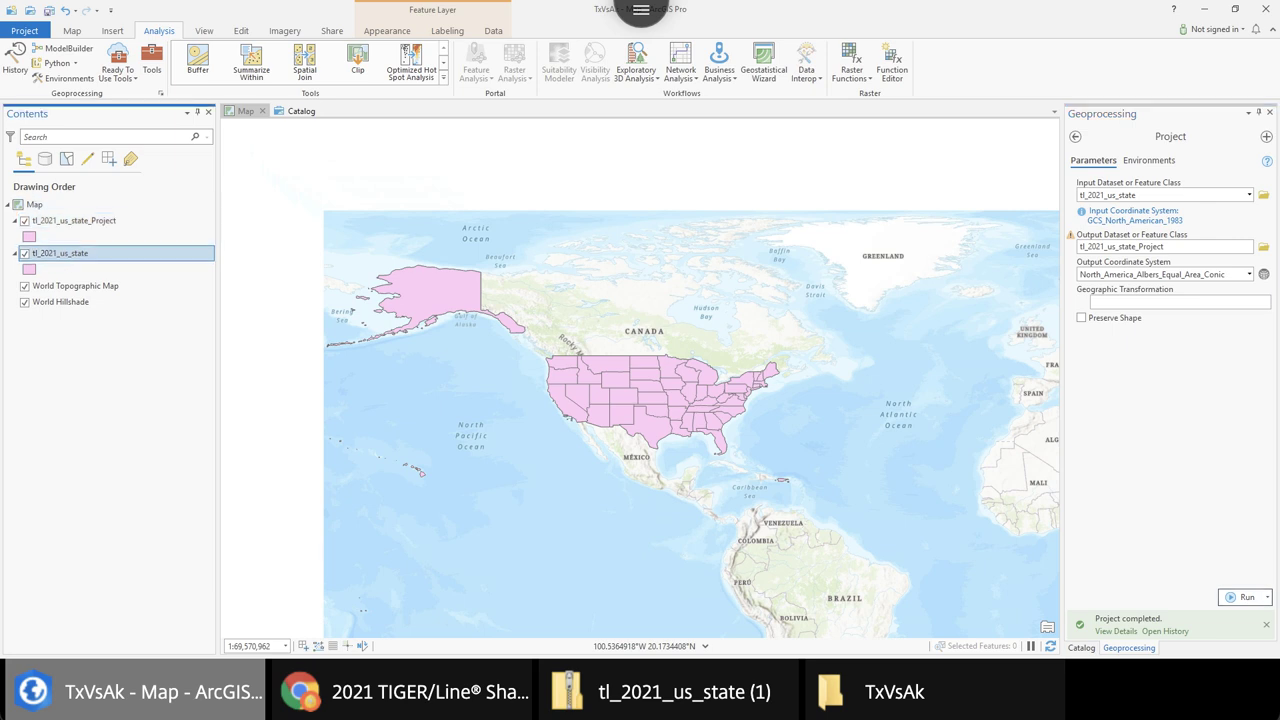
pyautogui.rightClick(72, 253)
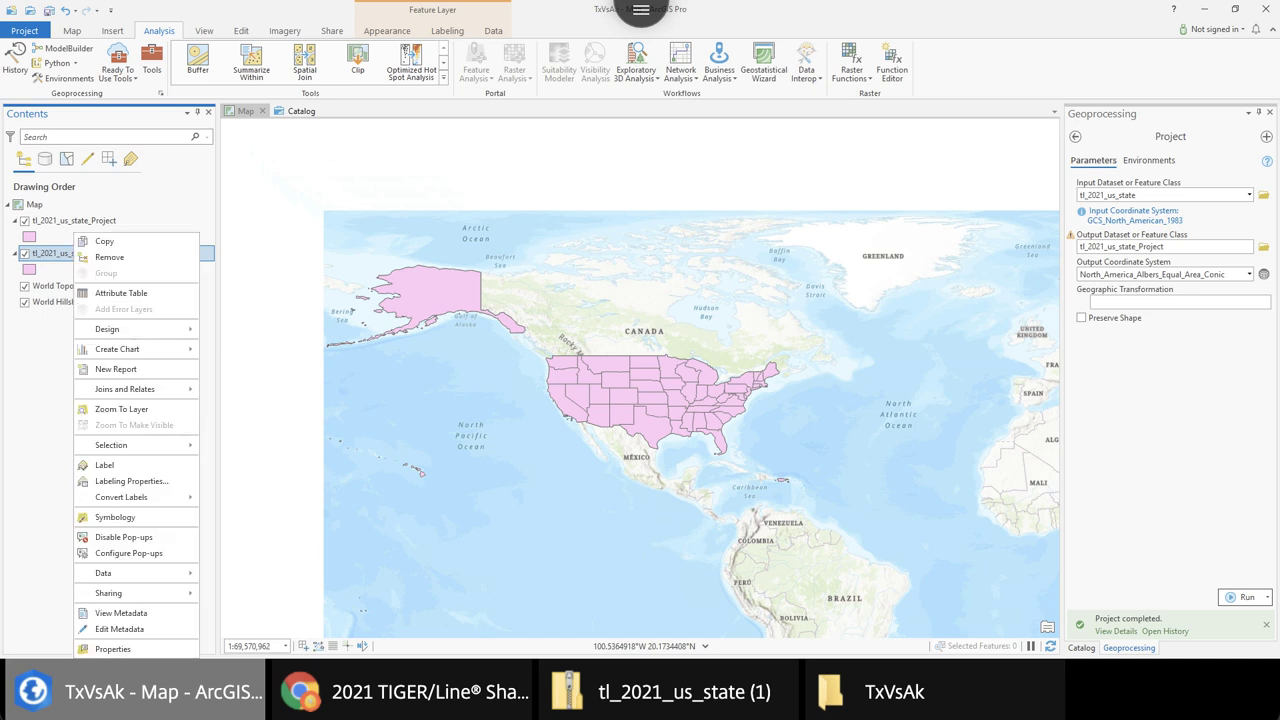
pyautogui.click(95, 257)
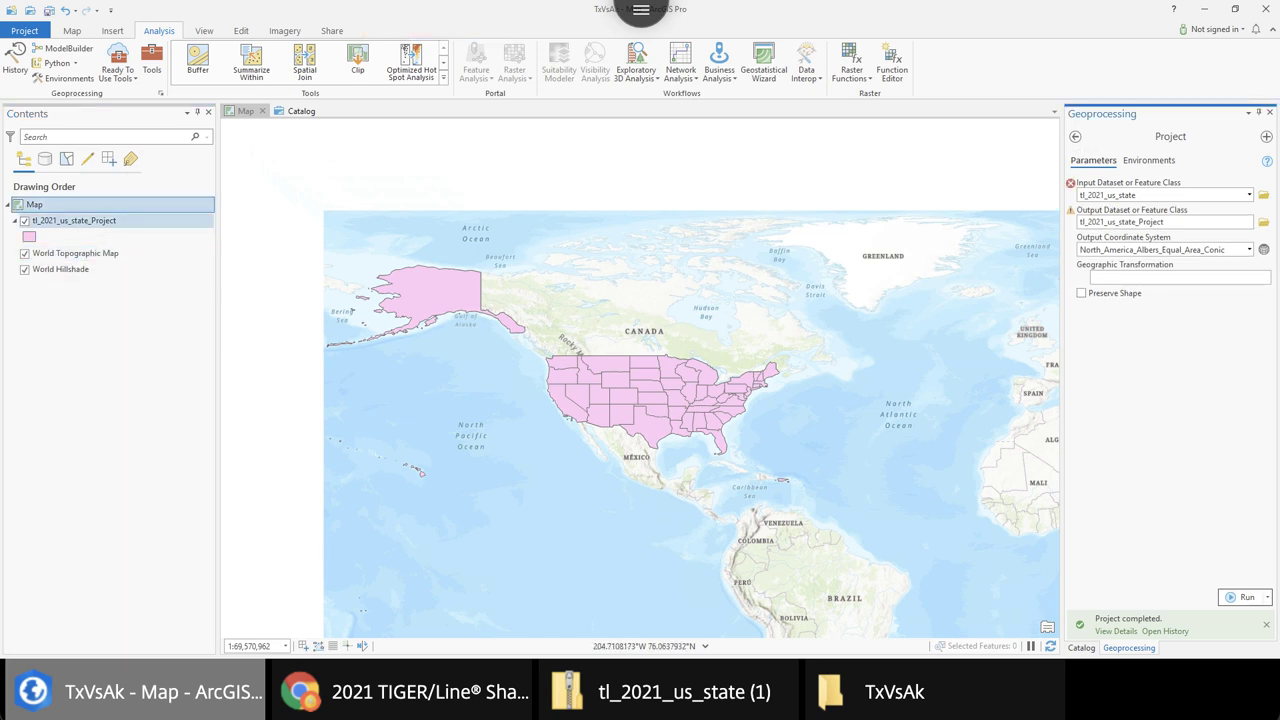
# Examine the spatial reference of the tl_2021_us_state_Project layer in its source properties, including the projected coordinate system and linear unit
pyautogui.rightClick(86, 221)
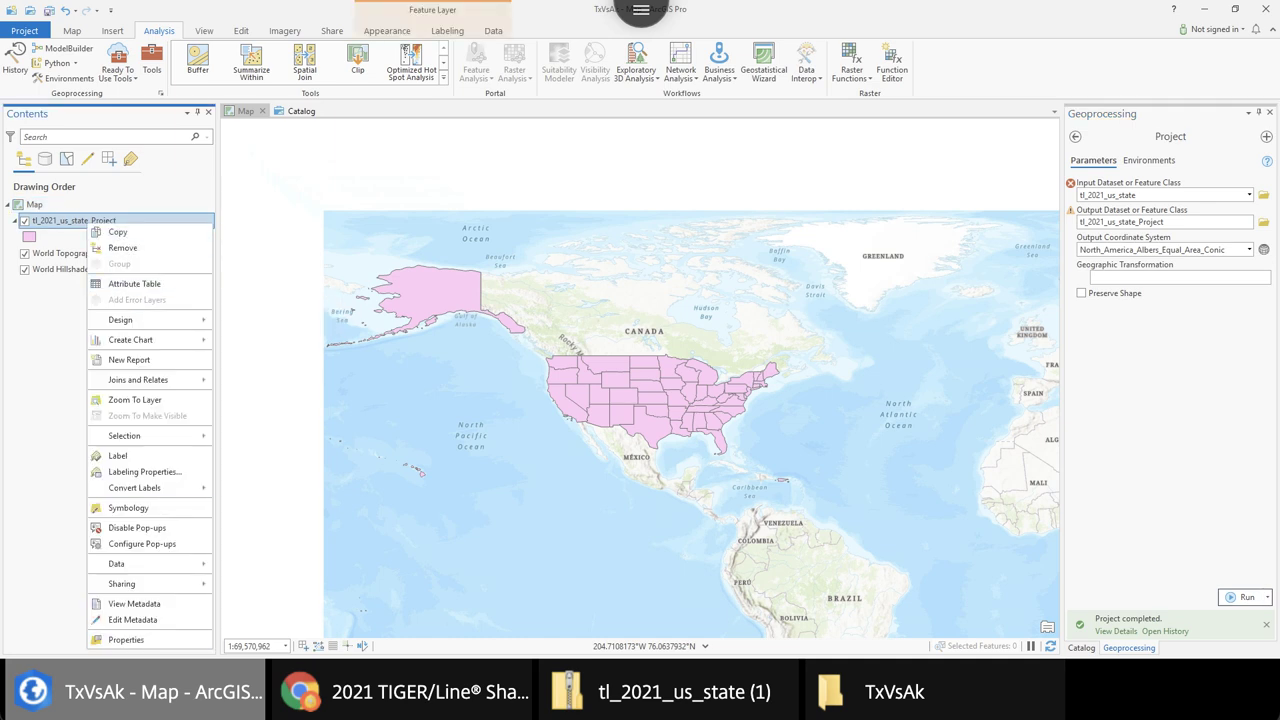
pyautogui.click(127, 639)
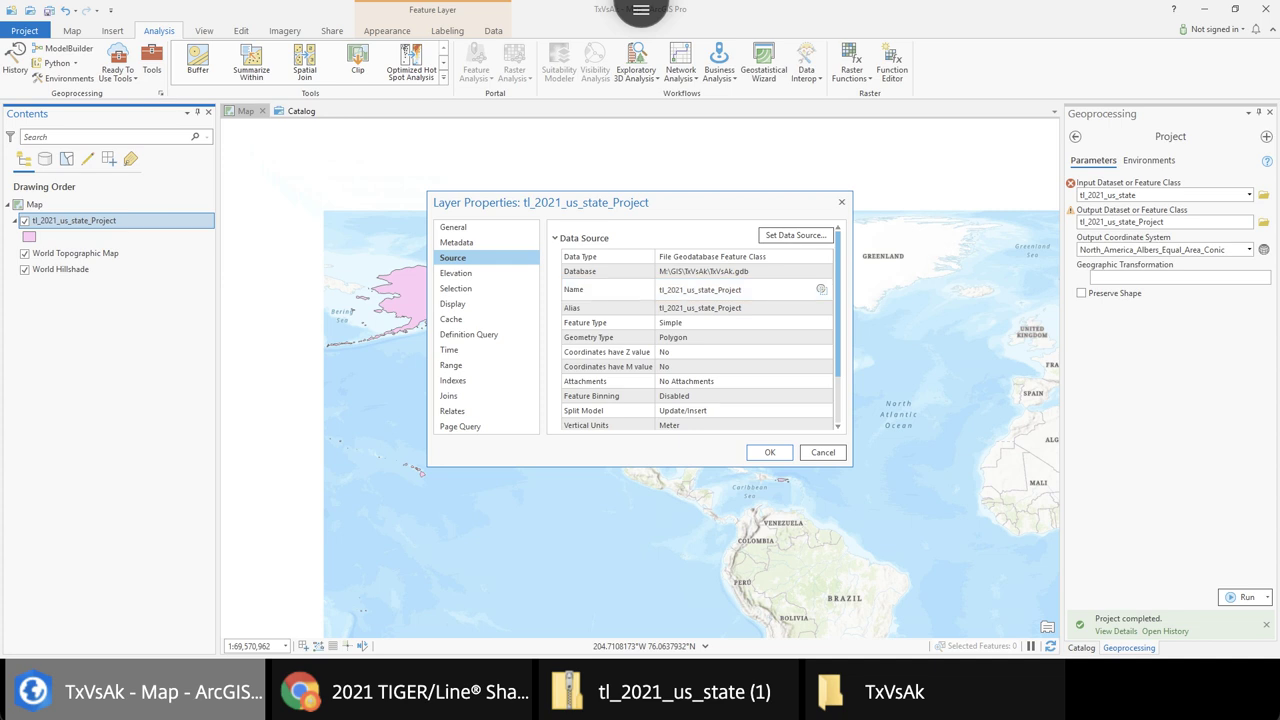
pyautogui.click(575, 238)
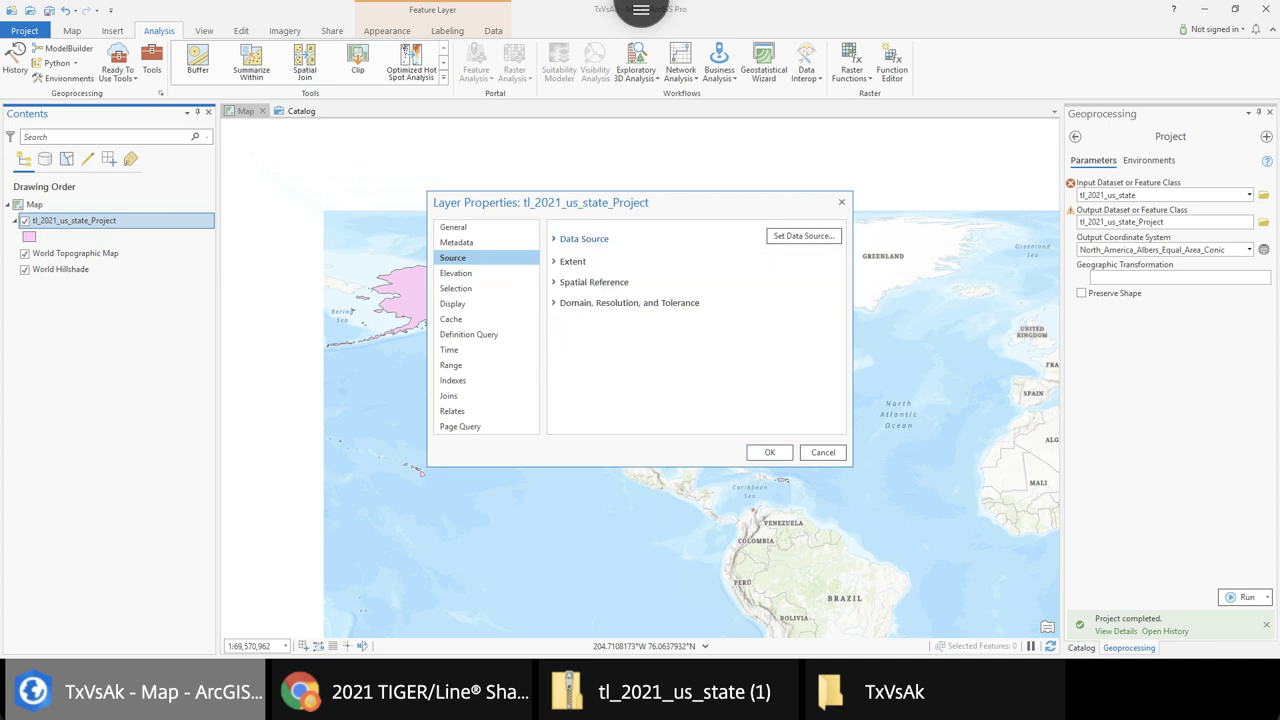
pyautogui.click(594, 282)
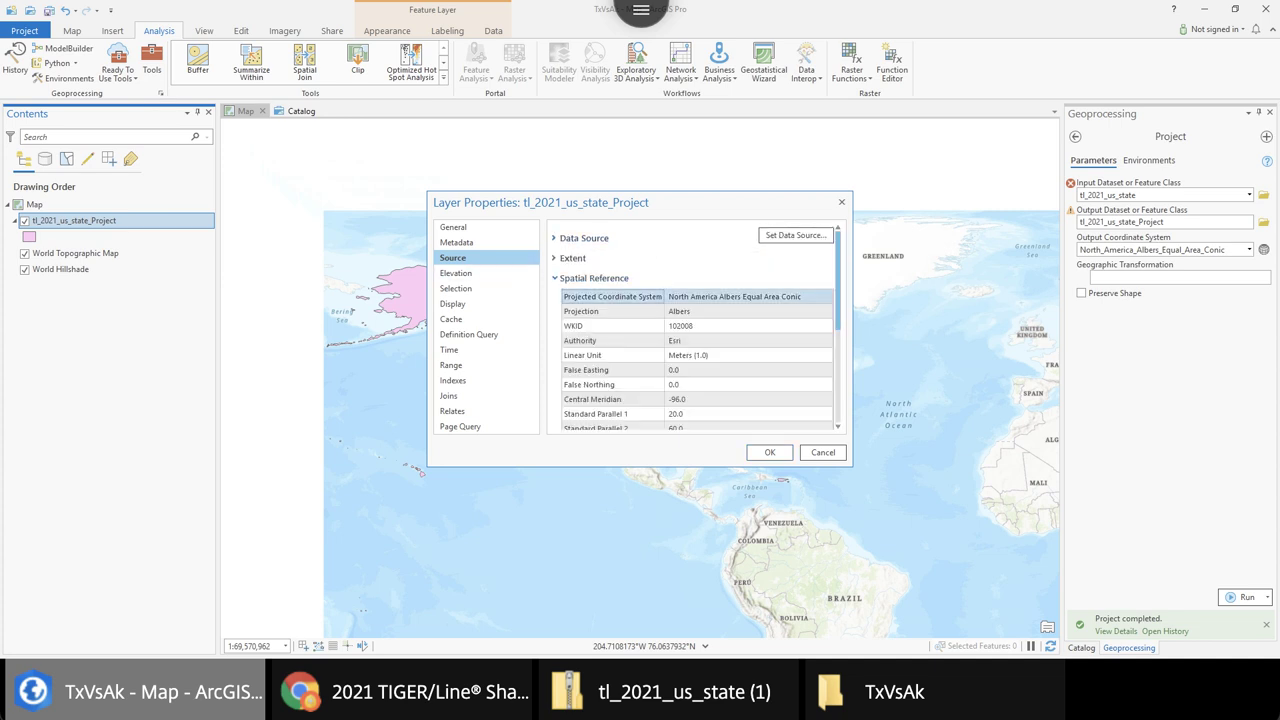
pyautogui.doubleClick(730, 296)
pyautogui.doubleClick(730, 296)
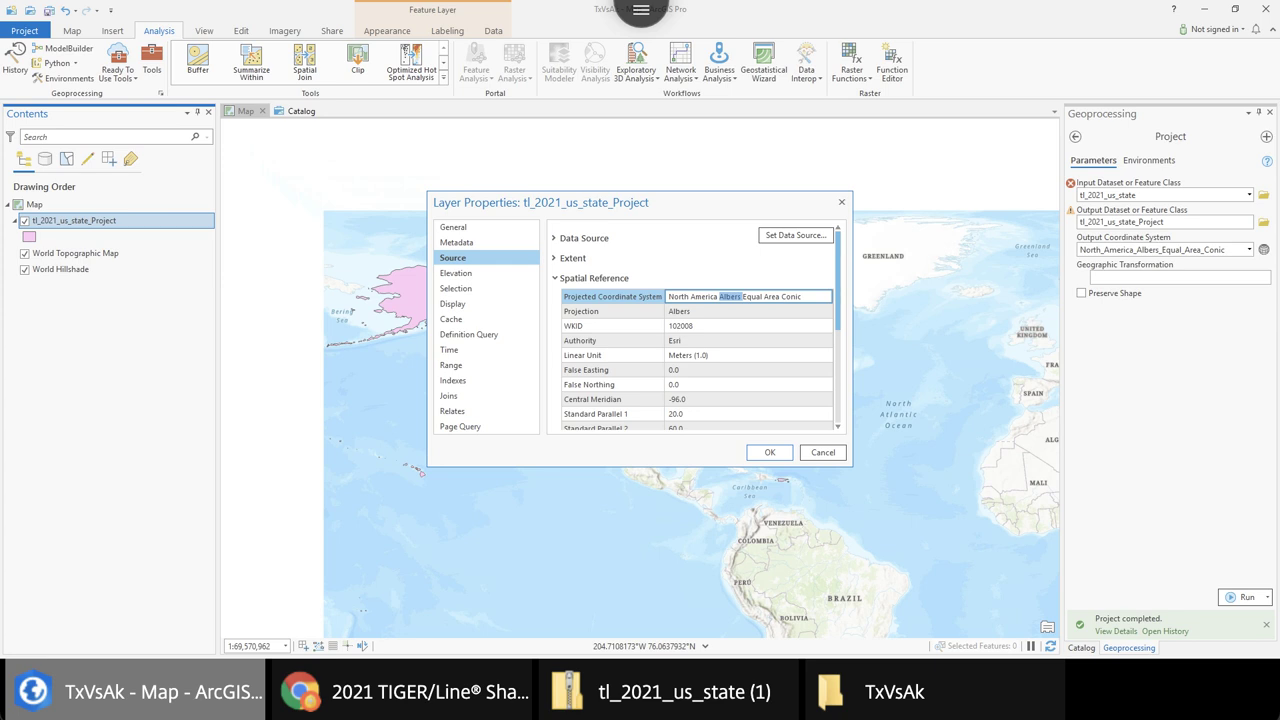
pyautogui.doubleClick(680, 355)
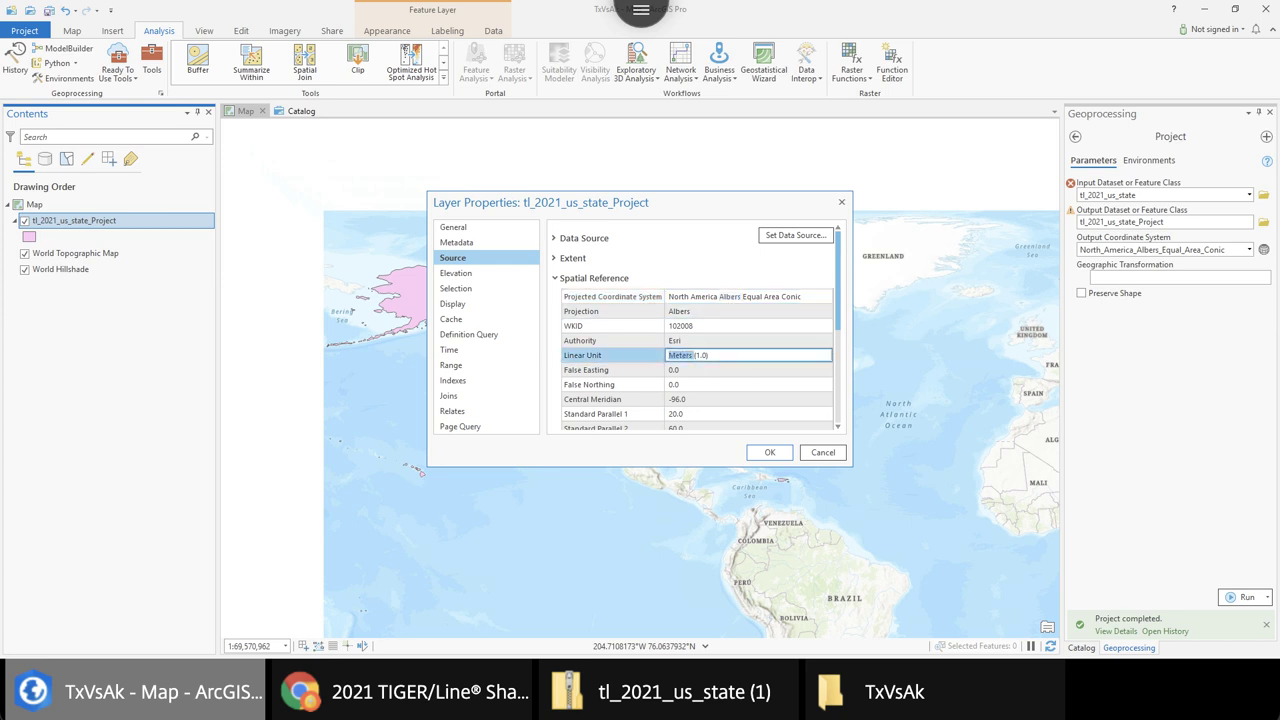
pyautogui.click(822, 452)
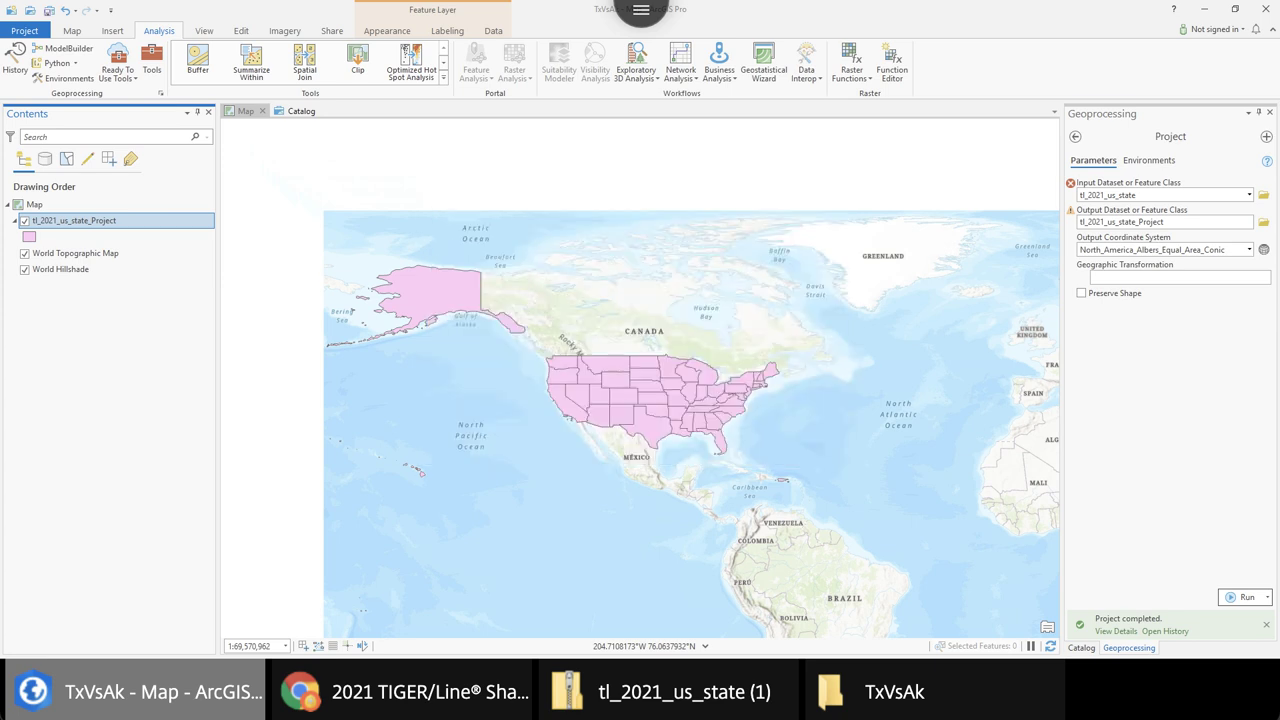
# Change the map's coordinate system to North America Albers Equal Area Conic, taken from the coordinate systems of its layers
pyautogui.click(34, 204)
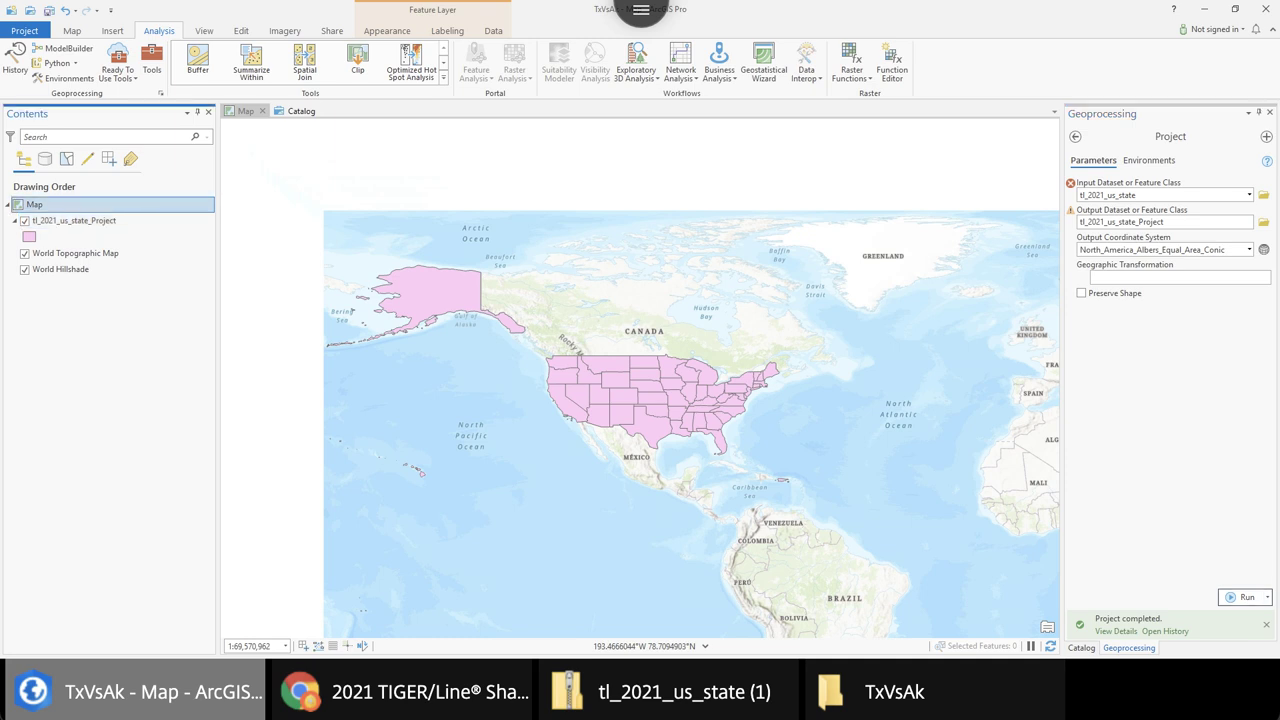
pyautogui.rightClick(26, 205)
pyautogui.click(63, 466)
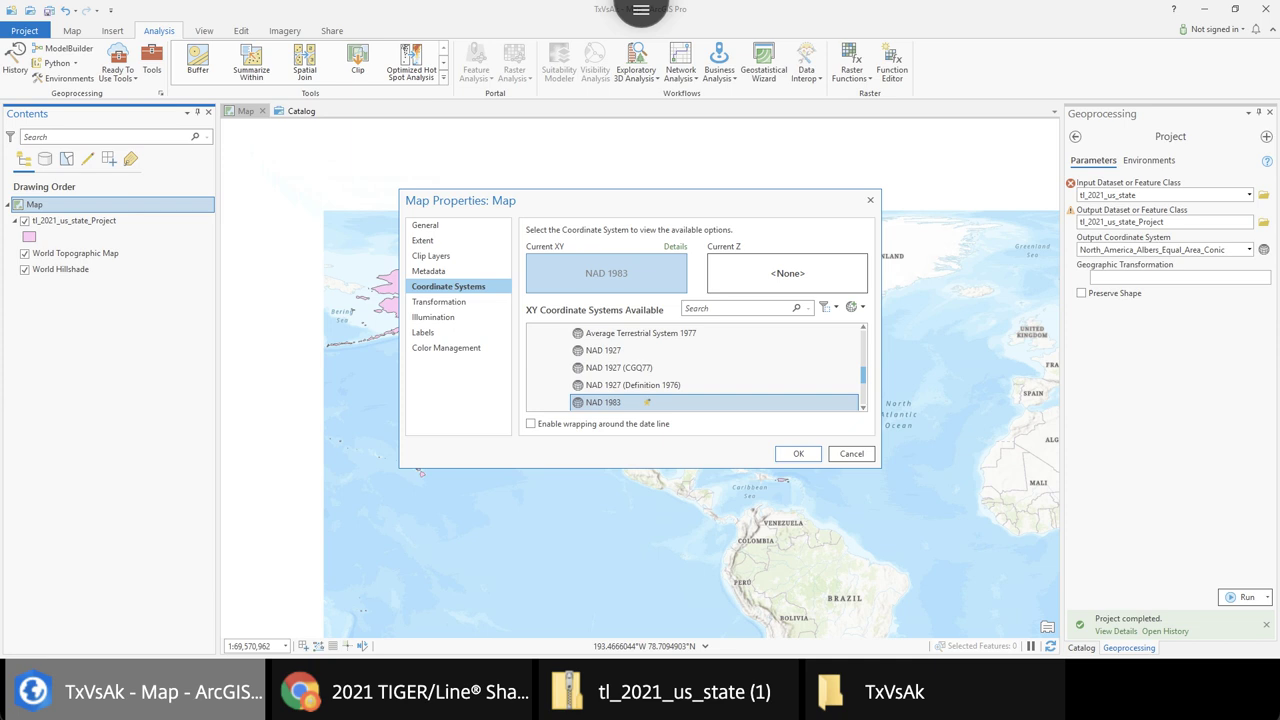
pyautogui.scroll(10, 695, 370)
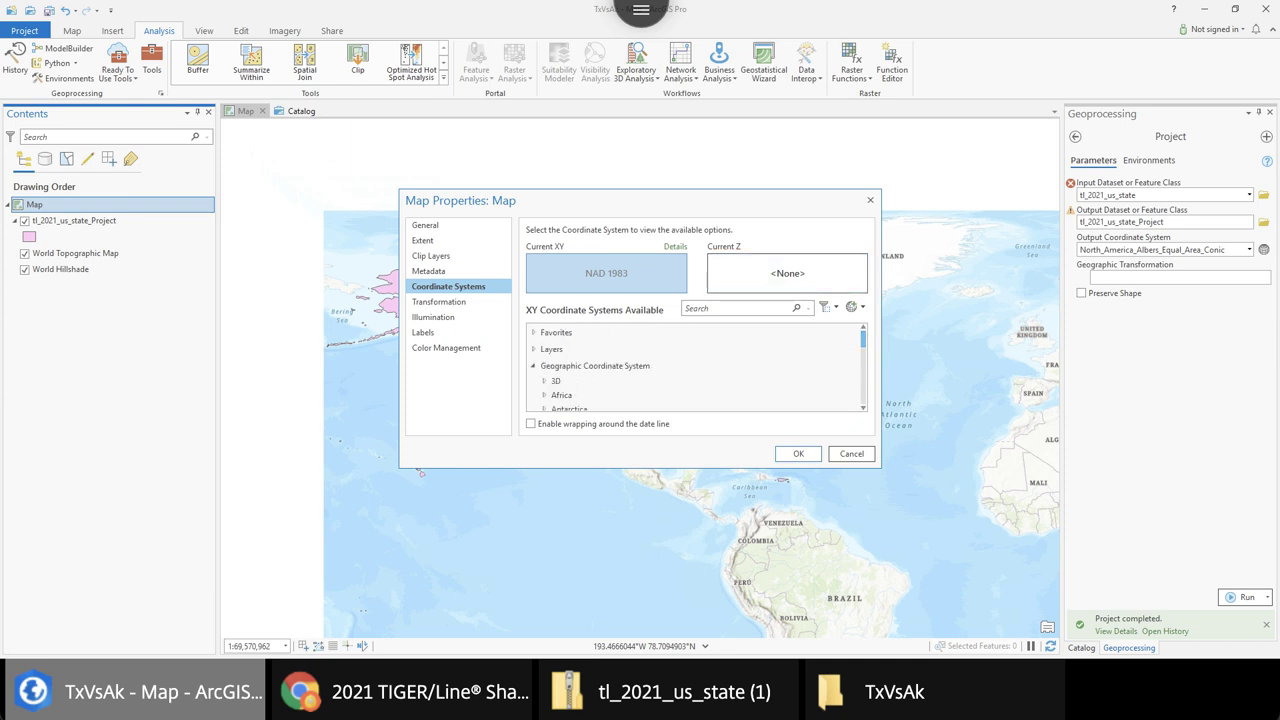
pyautogui.click(533, 365)
pyautogui.click(533, 349)
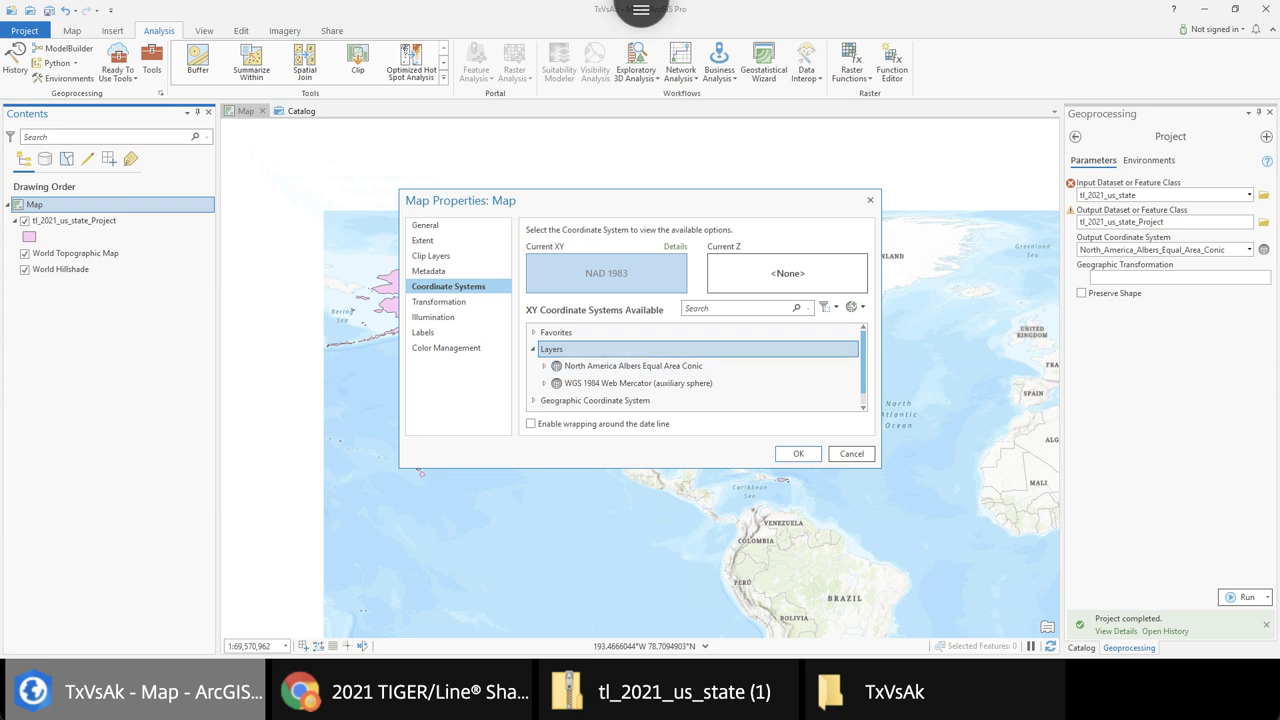
pyautogui.click(729, 366)
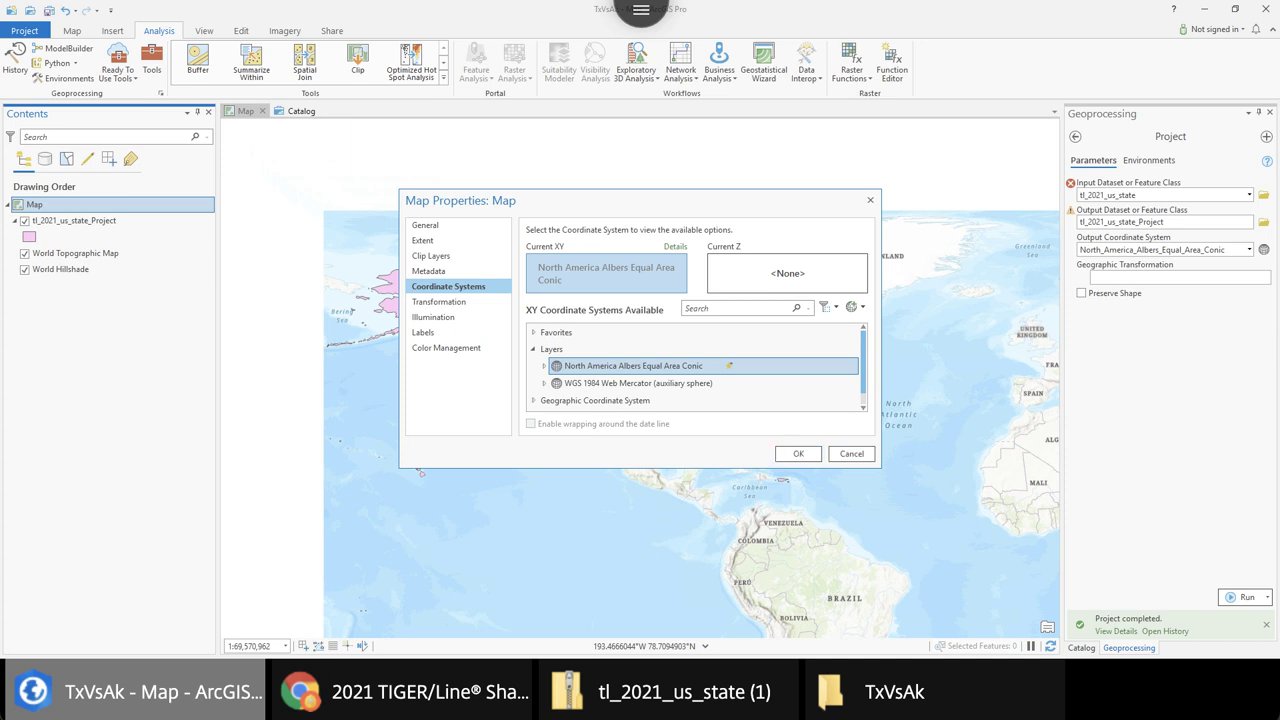
pyautogui.click(739, 383)
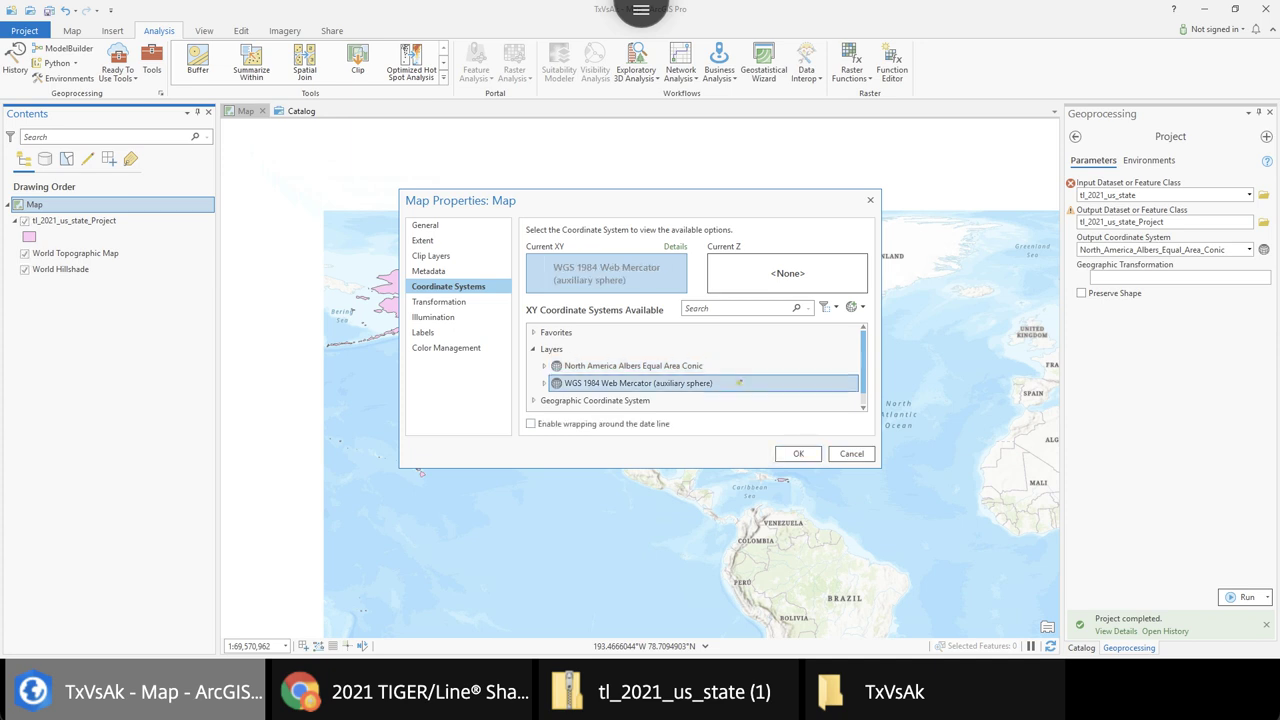
pyautogui.click(729, 366)
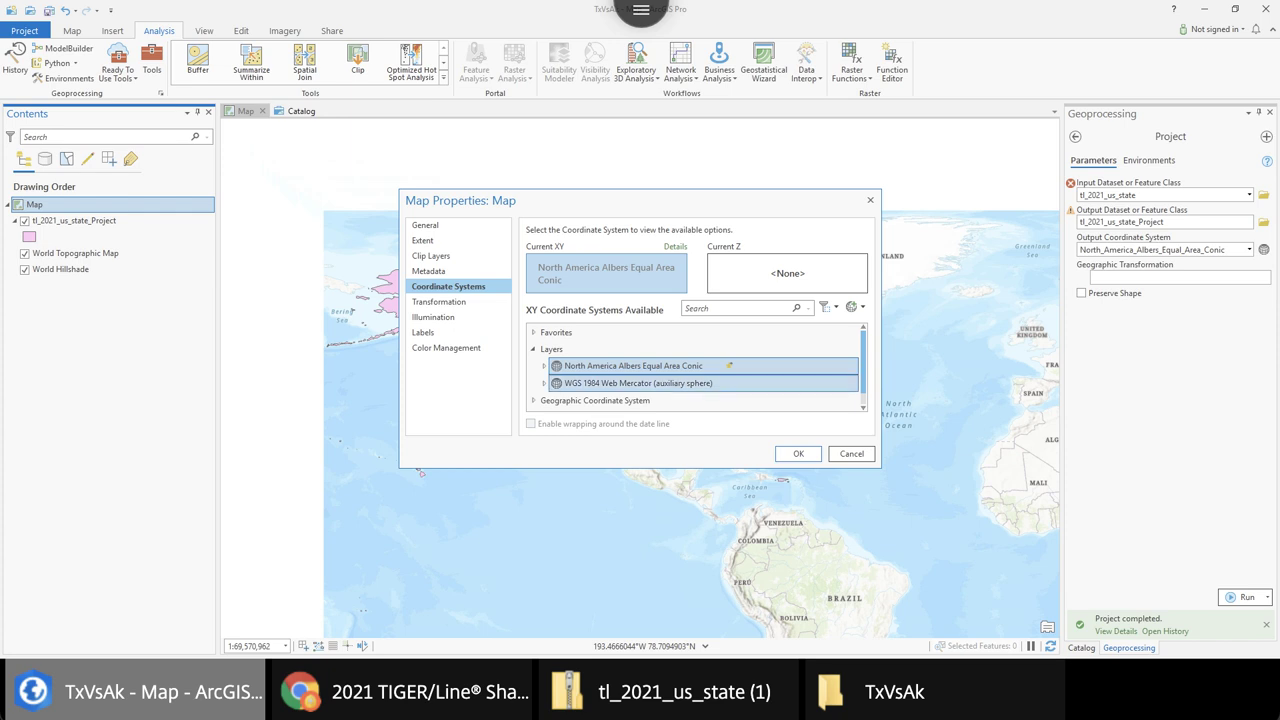
pyautogui.click(798, 453)
pyautogui.click(795, 455)
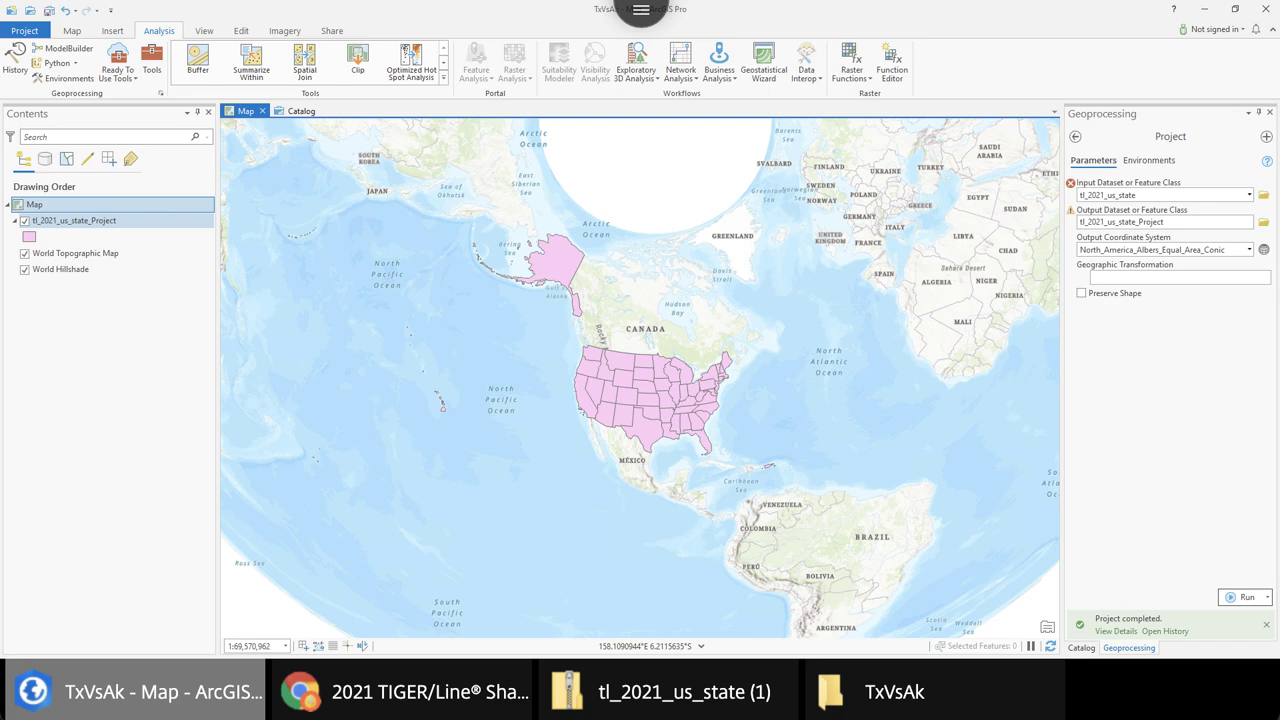
# Open the attribute table of the tl_2021_us_state_Project layer, enlarge it, and examine its Shape_Length and Shape_Area fields
pyautogui.rightClick(102, 220)
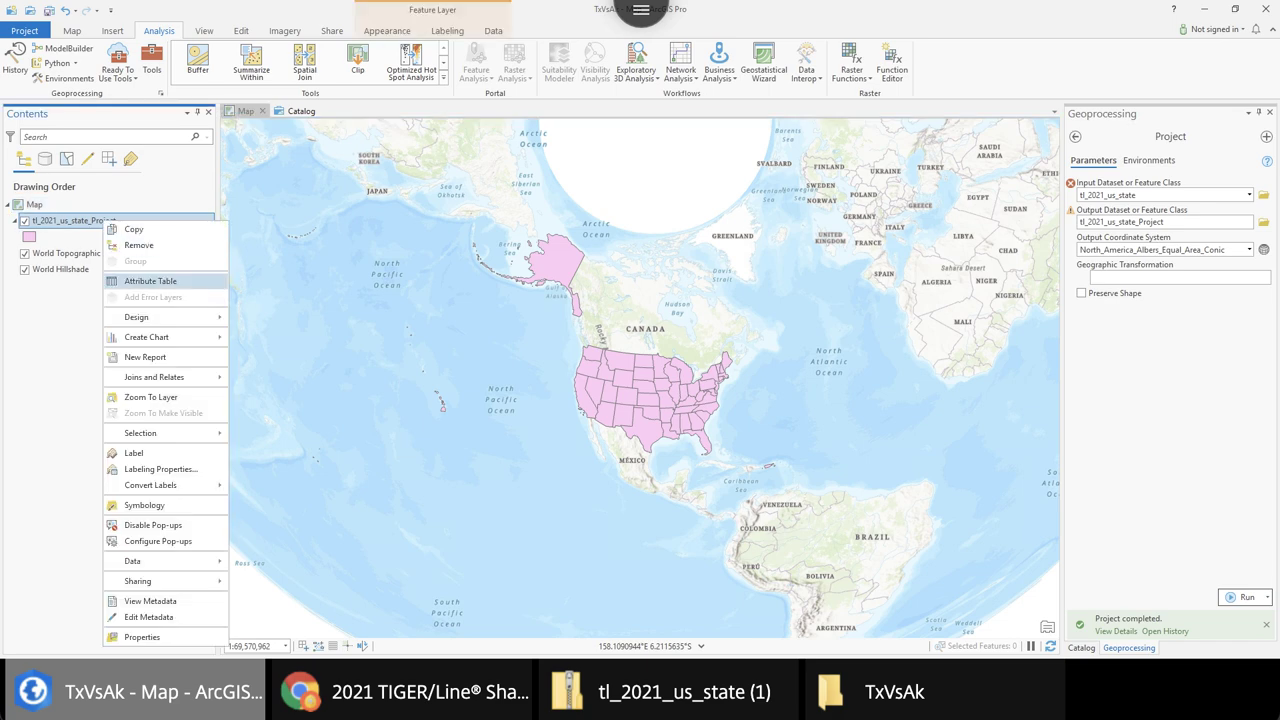
pyautogui.click(150, 281)
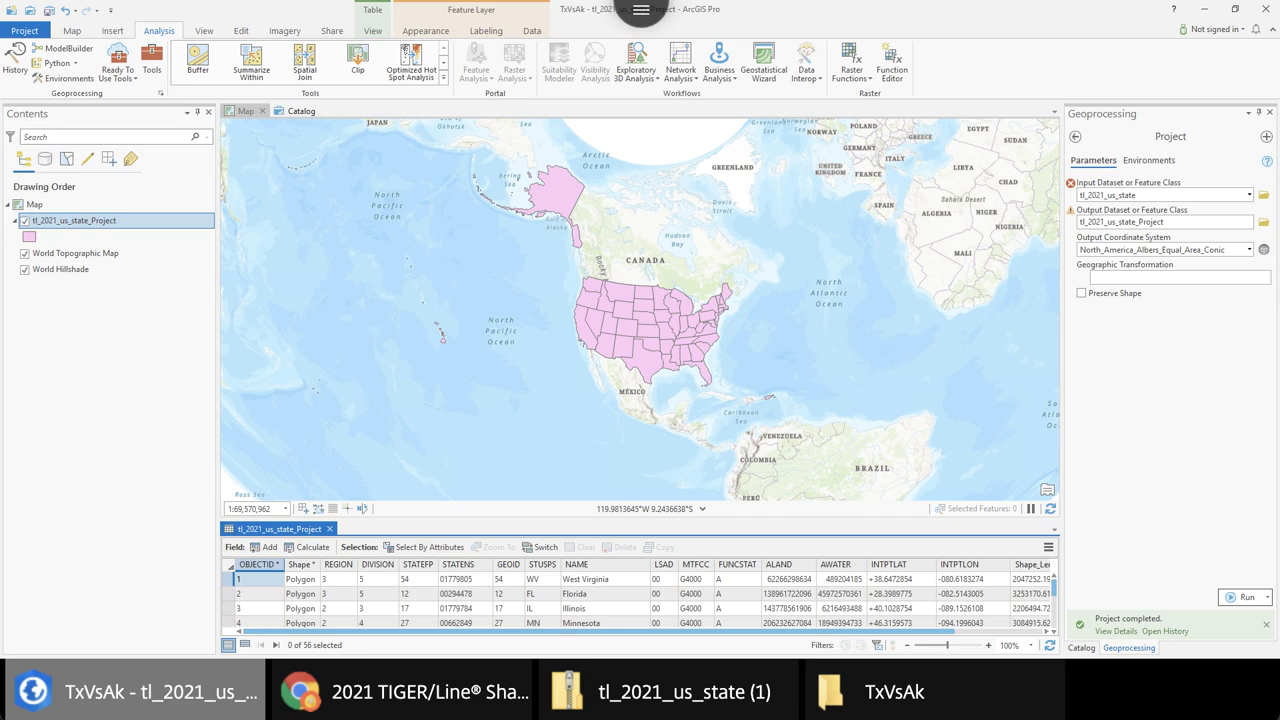
pyautogui.moveTo(790, 519); pyautogui.dragTo(790, 386)
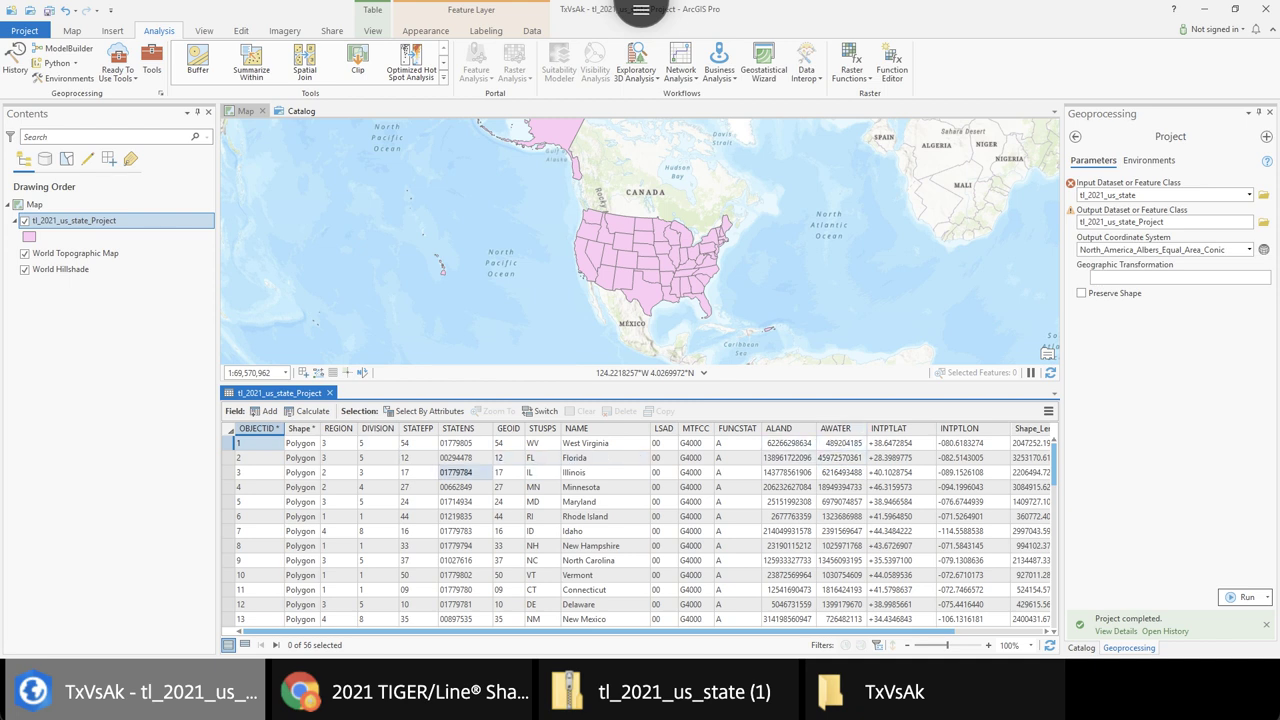
pyautogui.moveTo(597, 631); pyautogui.dragTo(687, 631)
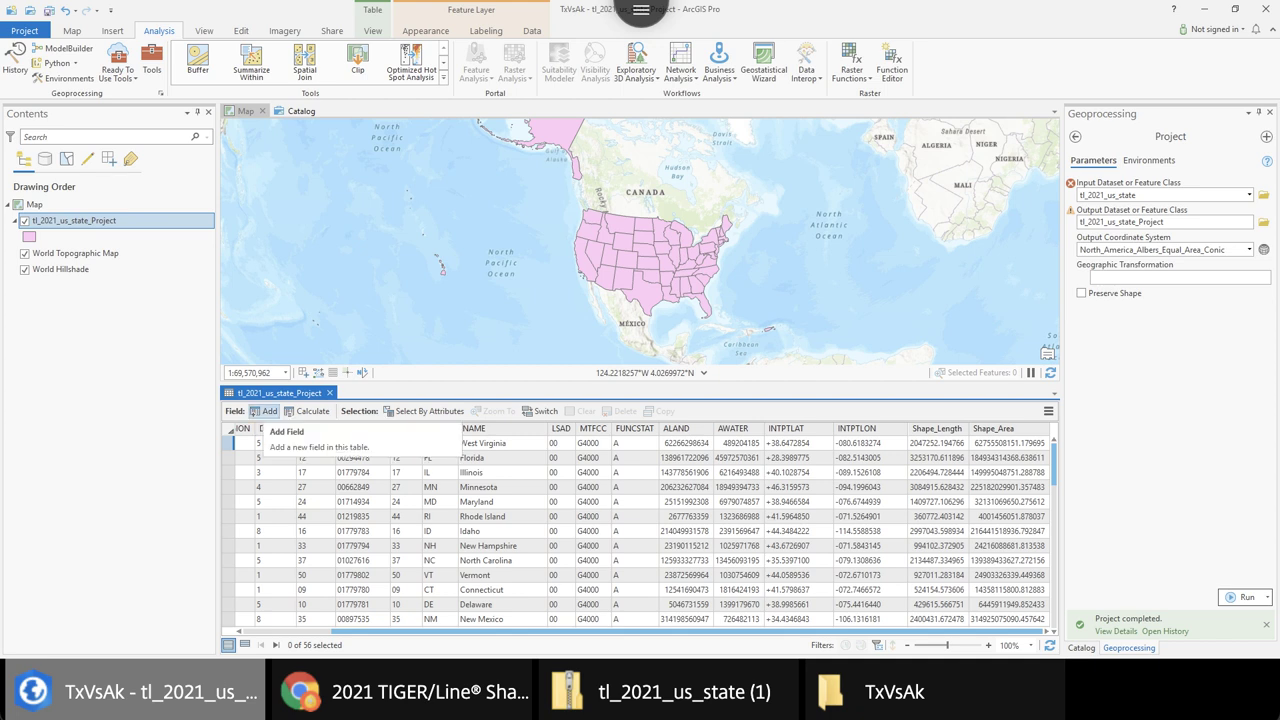
# Add a field named AreaAlbers with data type Double to the tl_2021_us_state_Project table and save the field changes
pyautogui.click(265, 411)
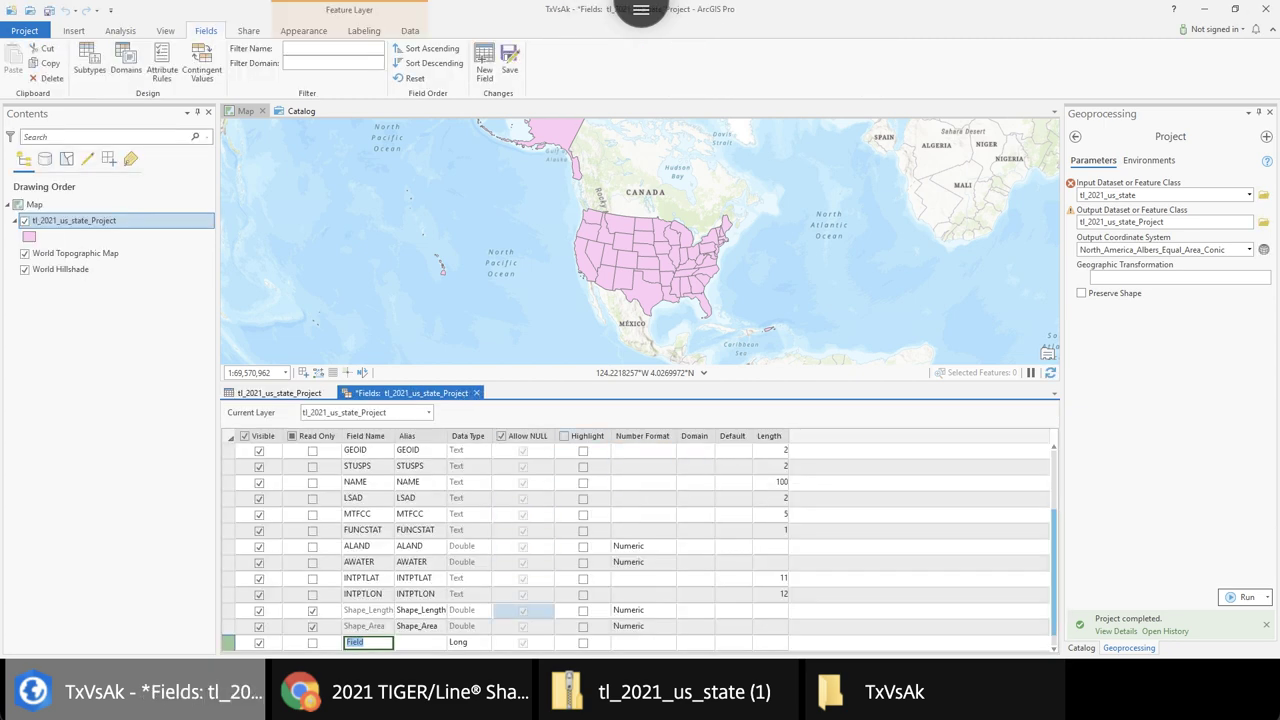
pyautogui.write('A')
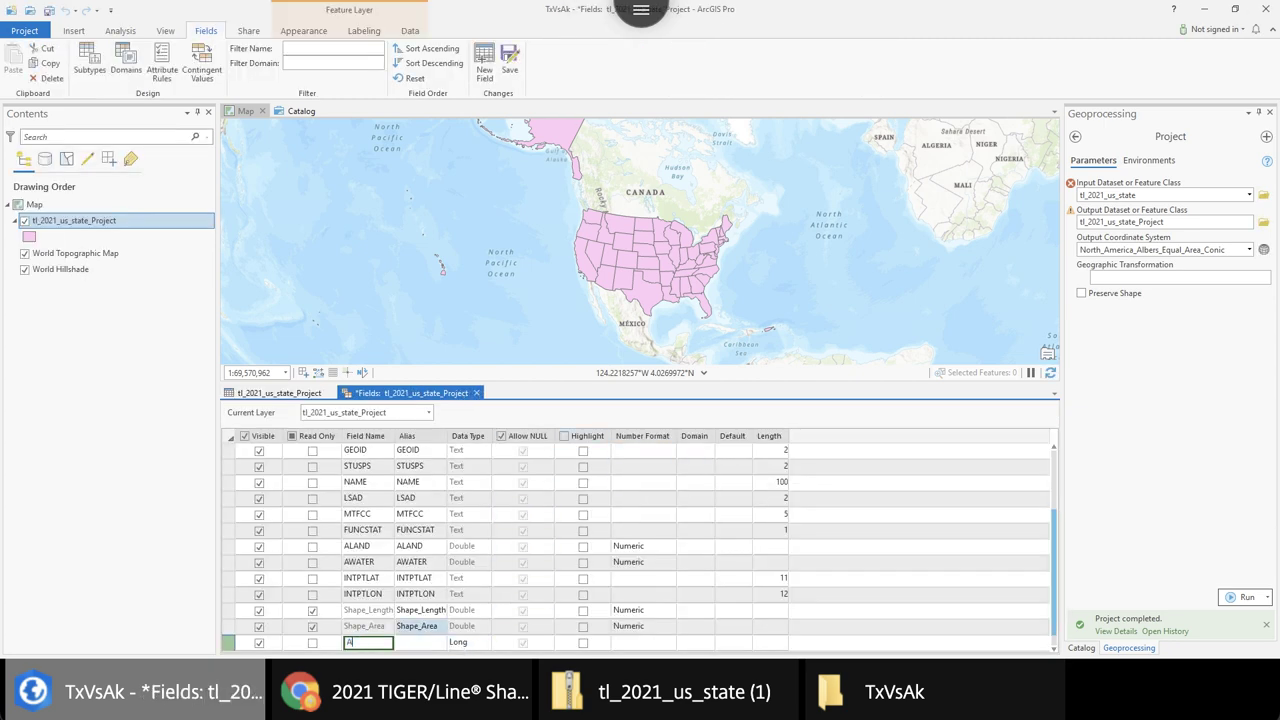
pyautogui.write('reaAlbers')
pyautogui.press('Tab')
pyautogui.press('Tab')
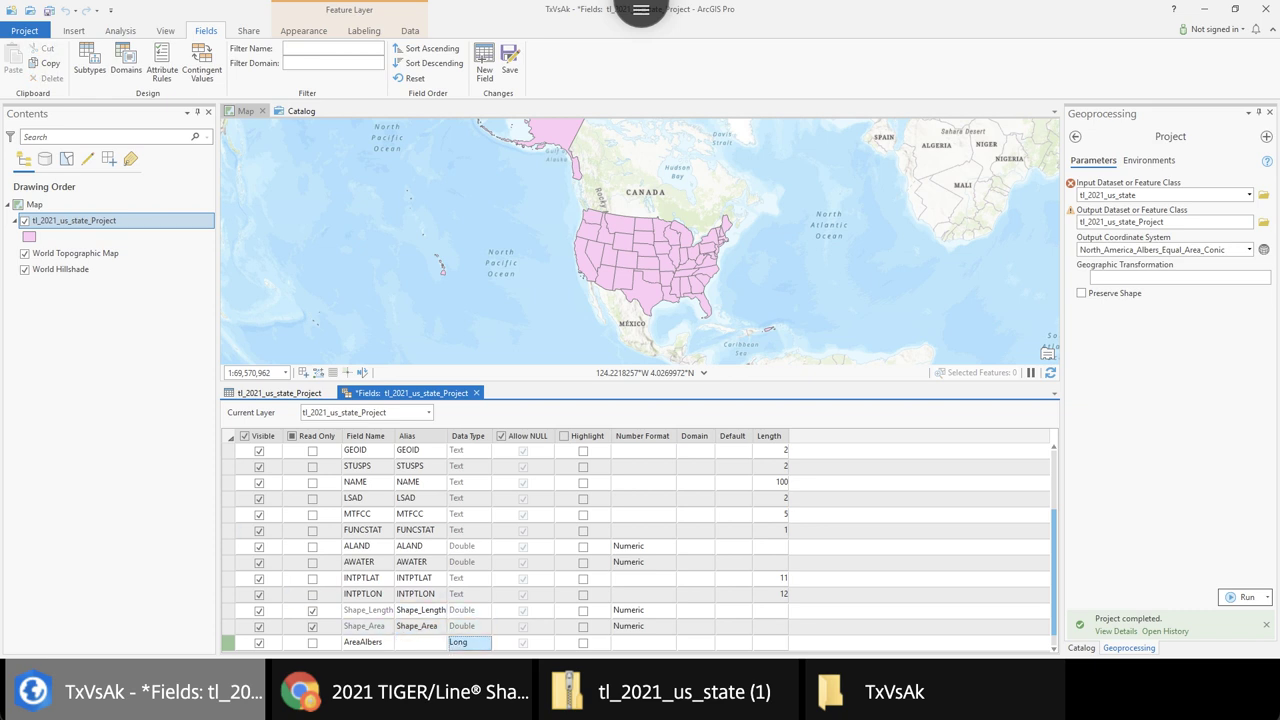
pyautogui.click(469, 642)
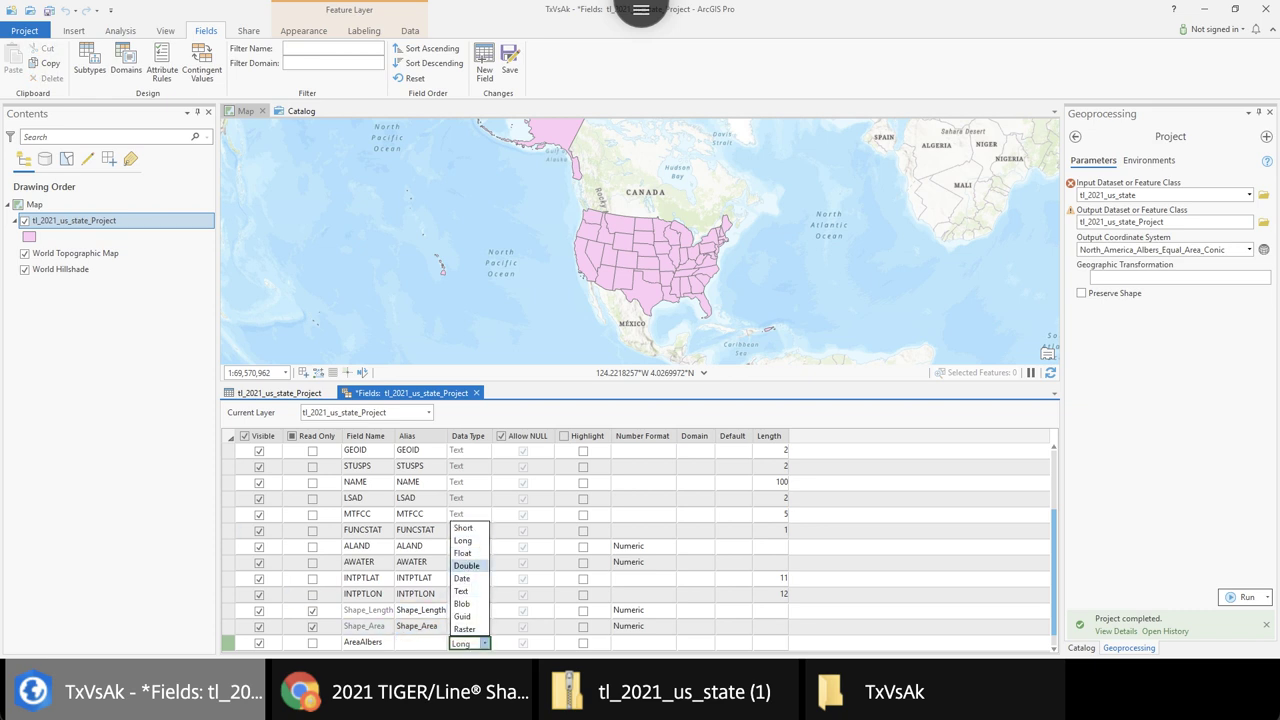
pyautogui.click(466, 565)
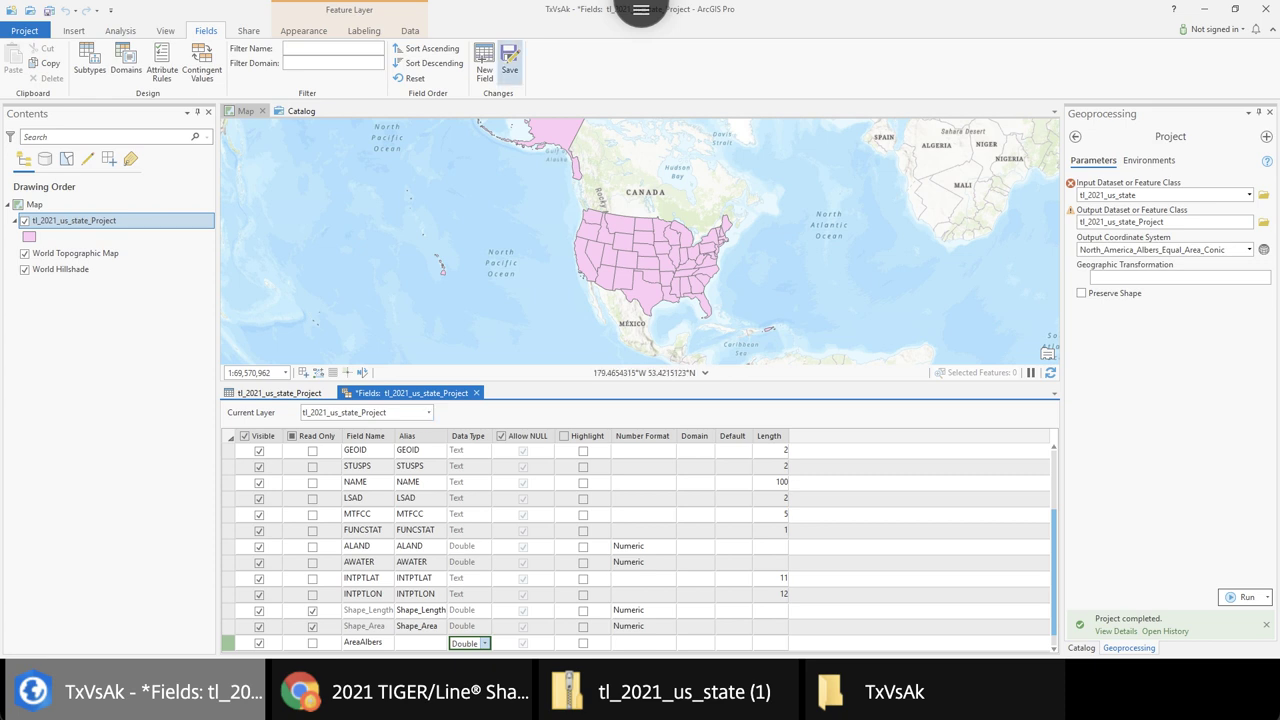
pyautogui.click(510, 64)
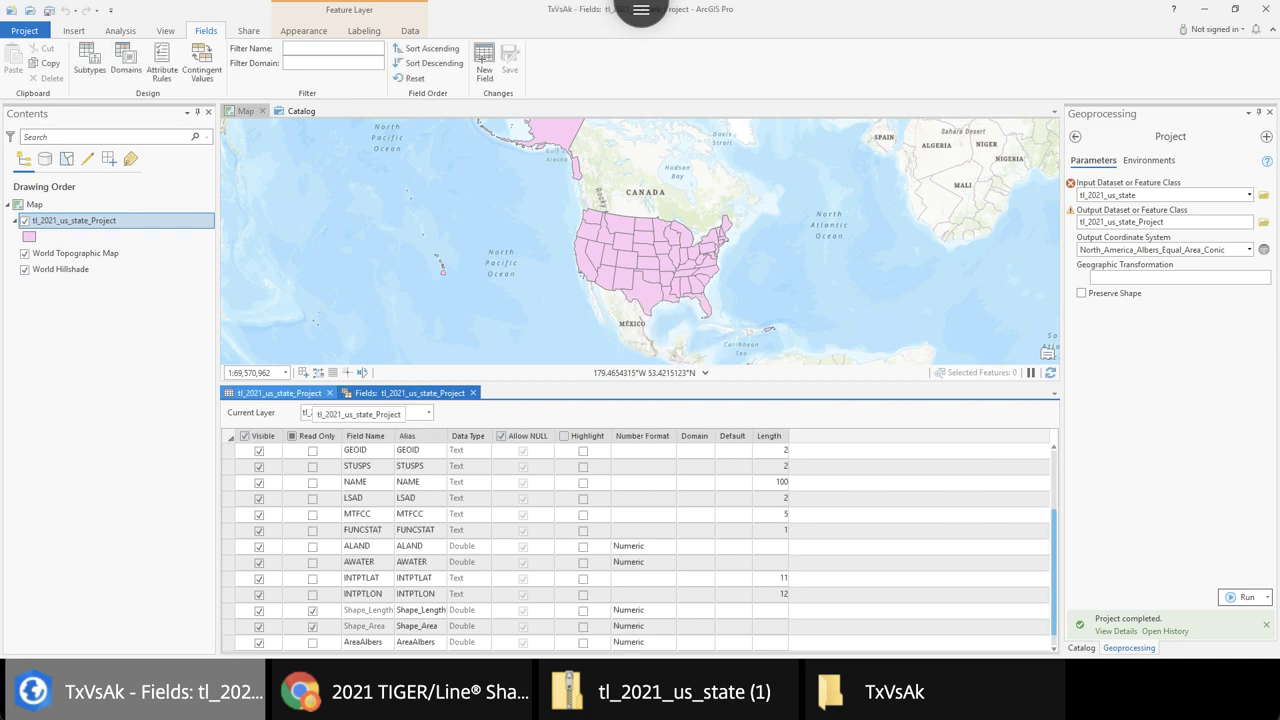
# Calculate geometry for the AreaAlbers field as Area in square meters, using the coordinate system of tl_2021_us_state_Project
pyautogui.click(275, 392)
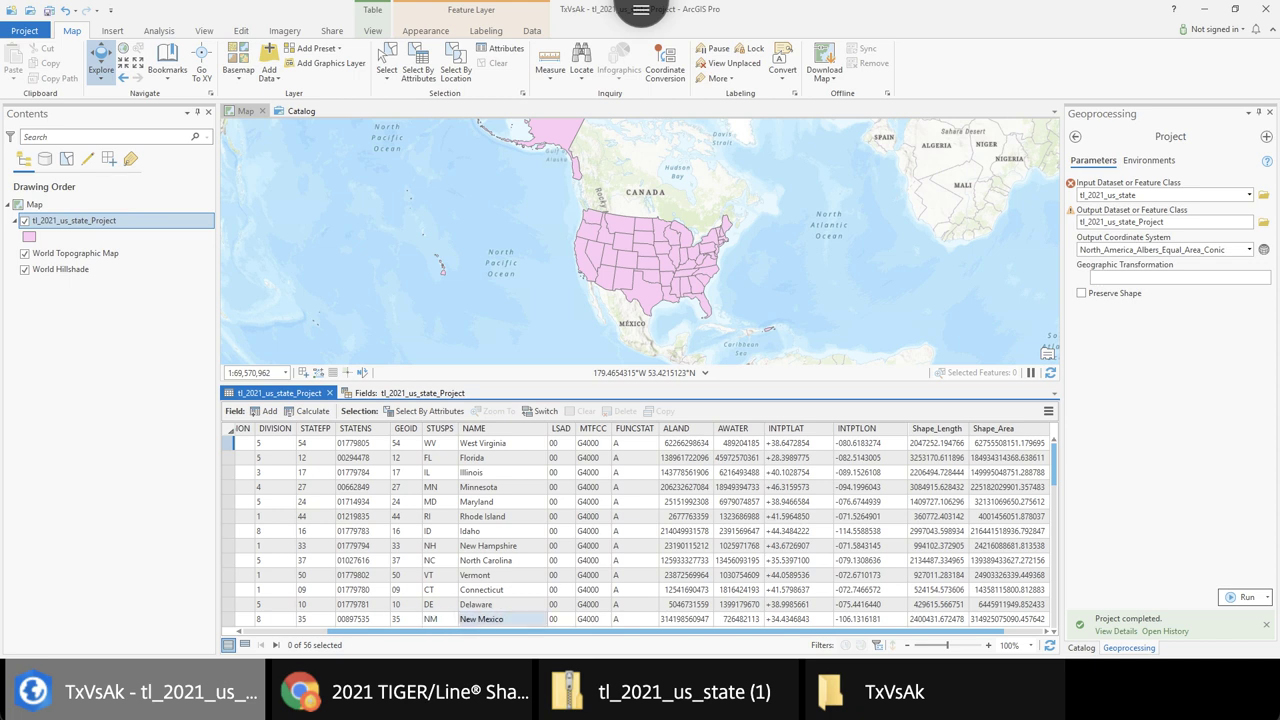
pyautogui.moveTo(503, 631); pyautogui.dragTo(543, 631)
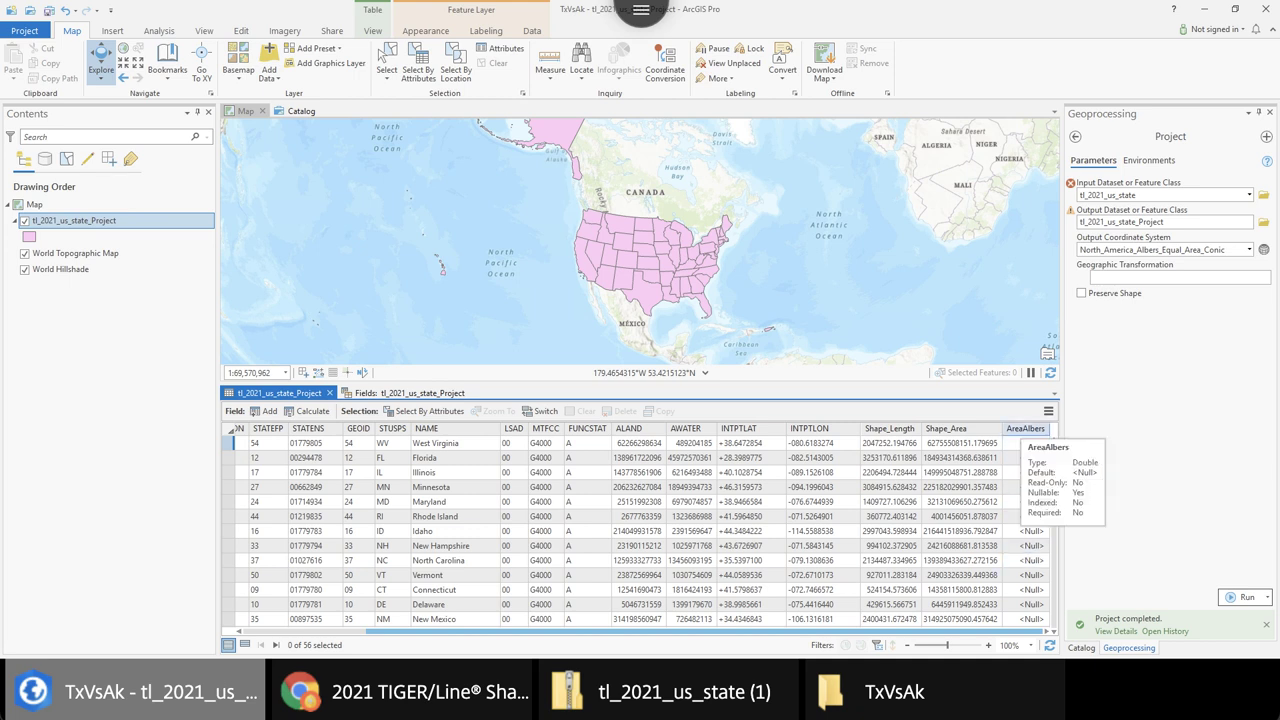
pyautogui.rightClick(1022, 429)
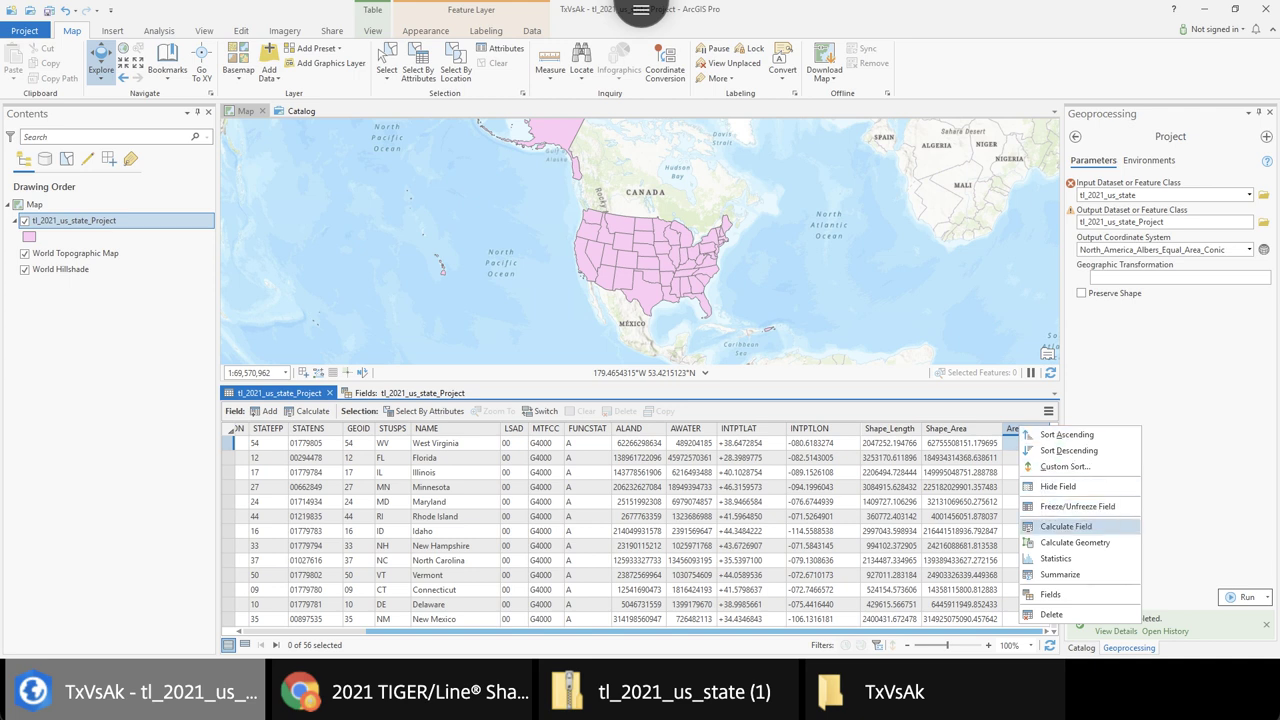
pyautogui.click(1074, 542)
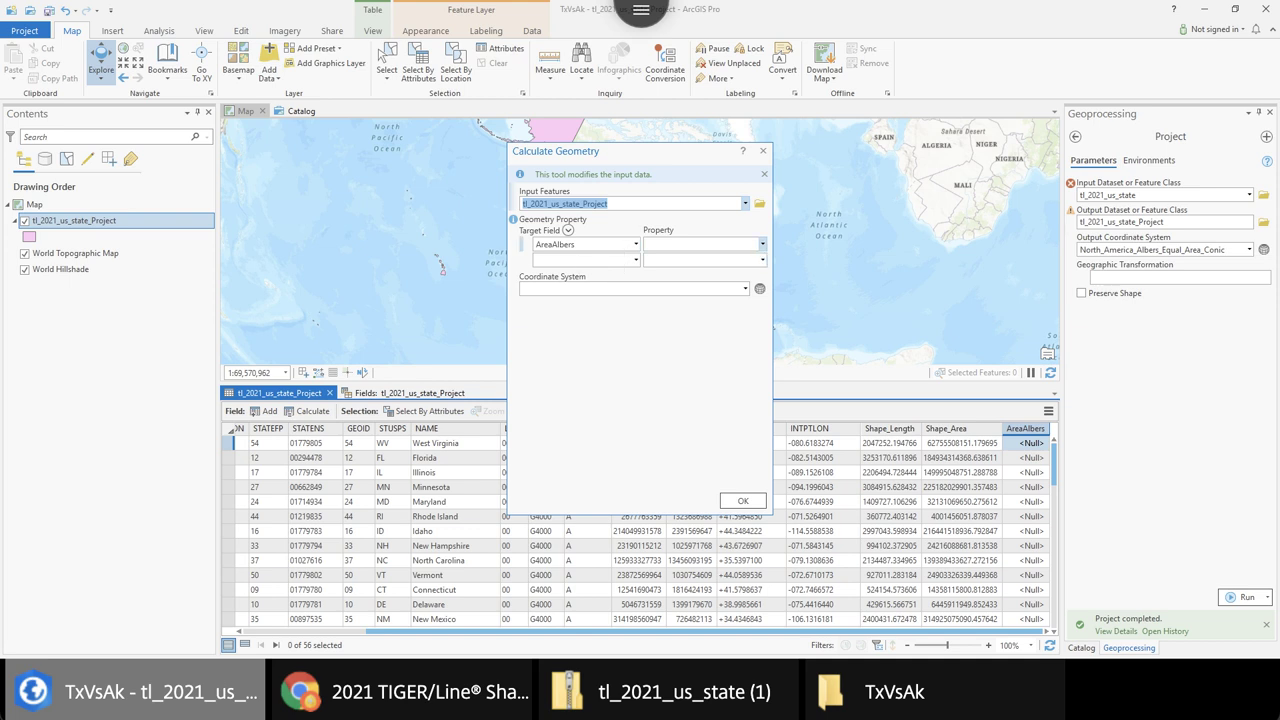
pyautogui.click(762, 244)
pyautogui.click(659, 260)
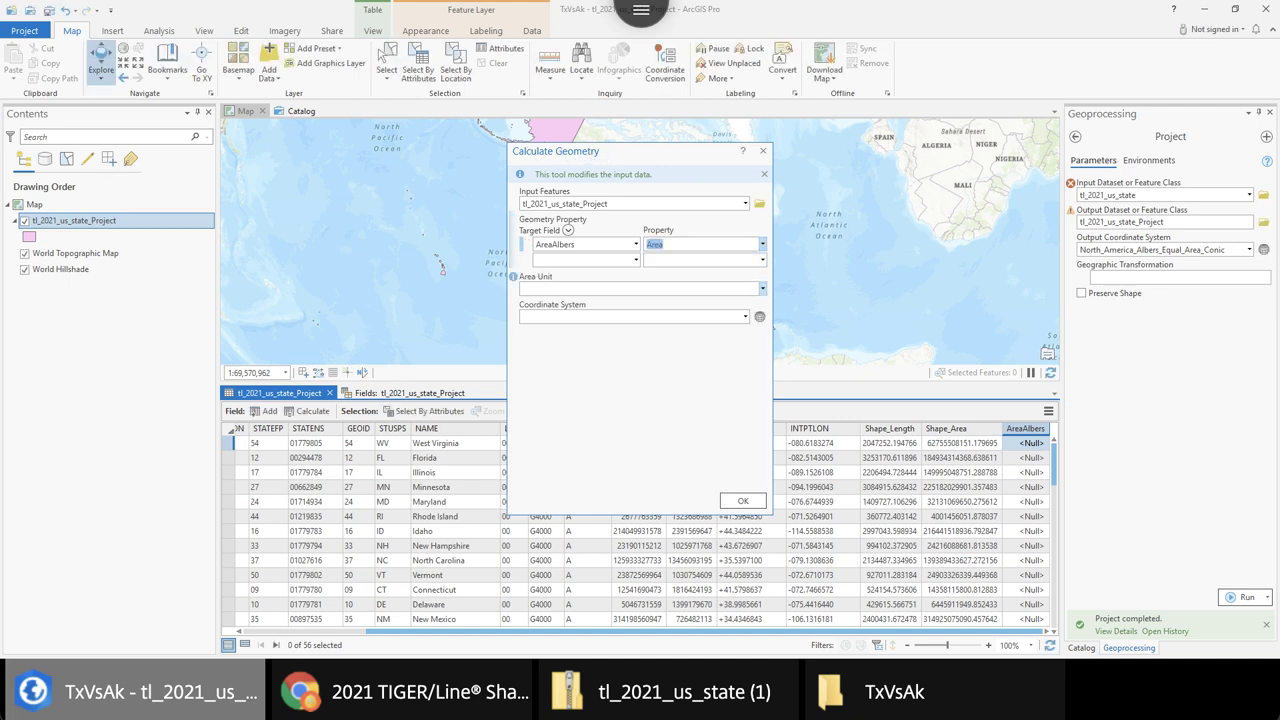
pyautogui.click(762, 288)
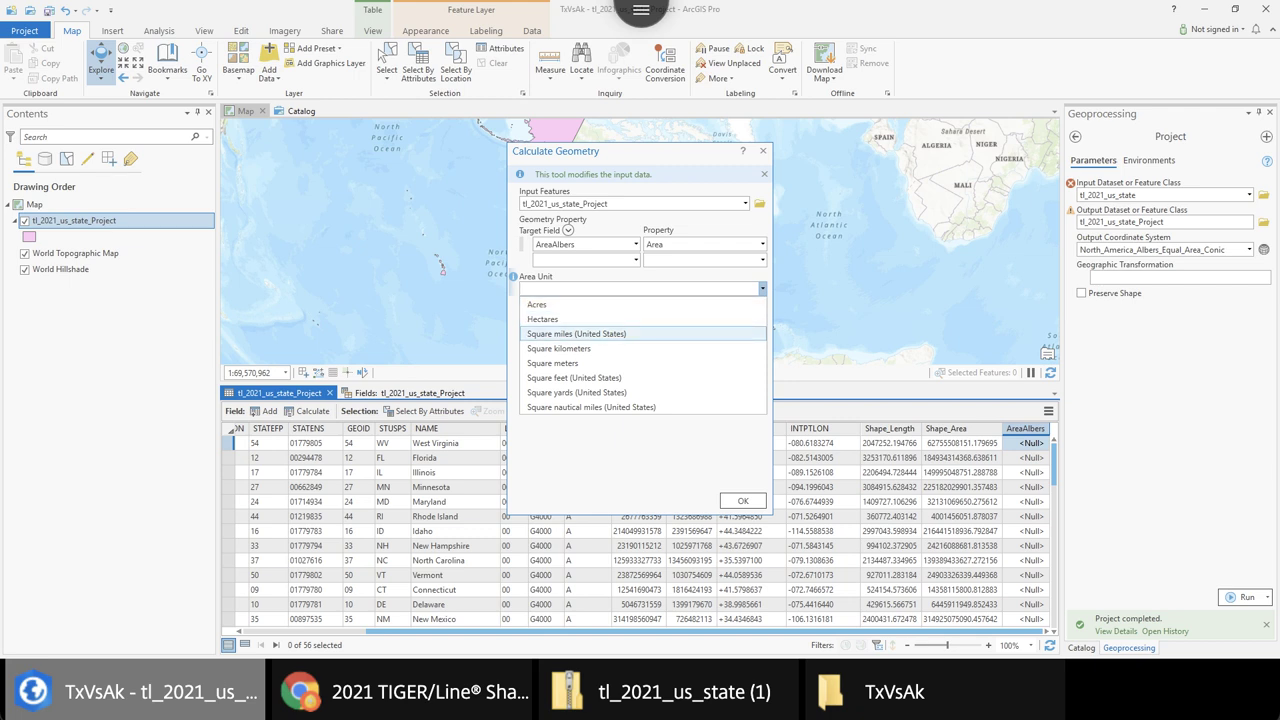
pyautogui.click(552, 363)
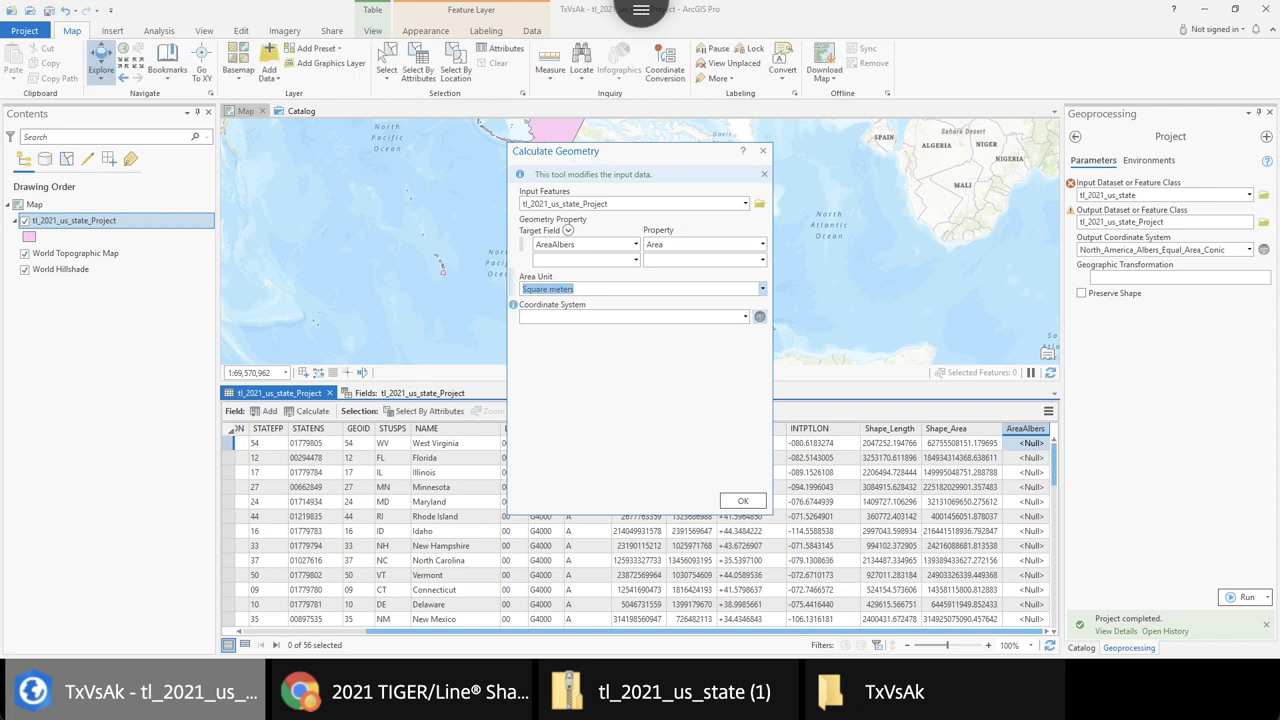
pyautogui.click(745, 316)
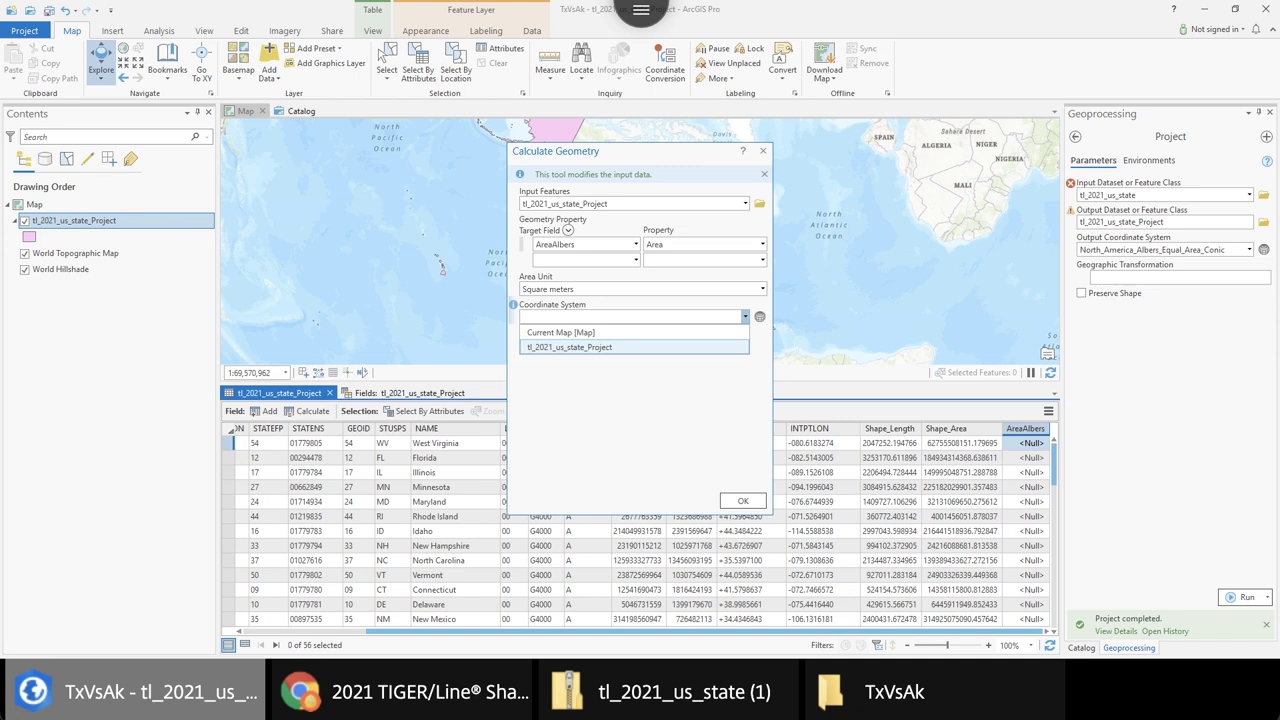
pyautogui.click(569, 347)
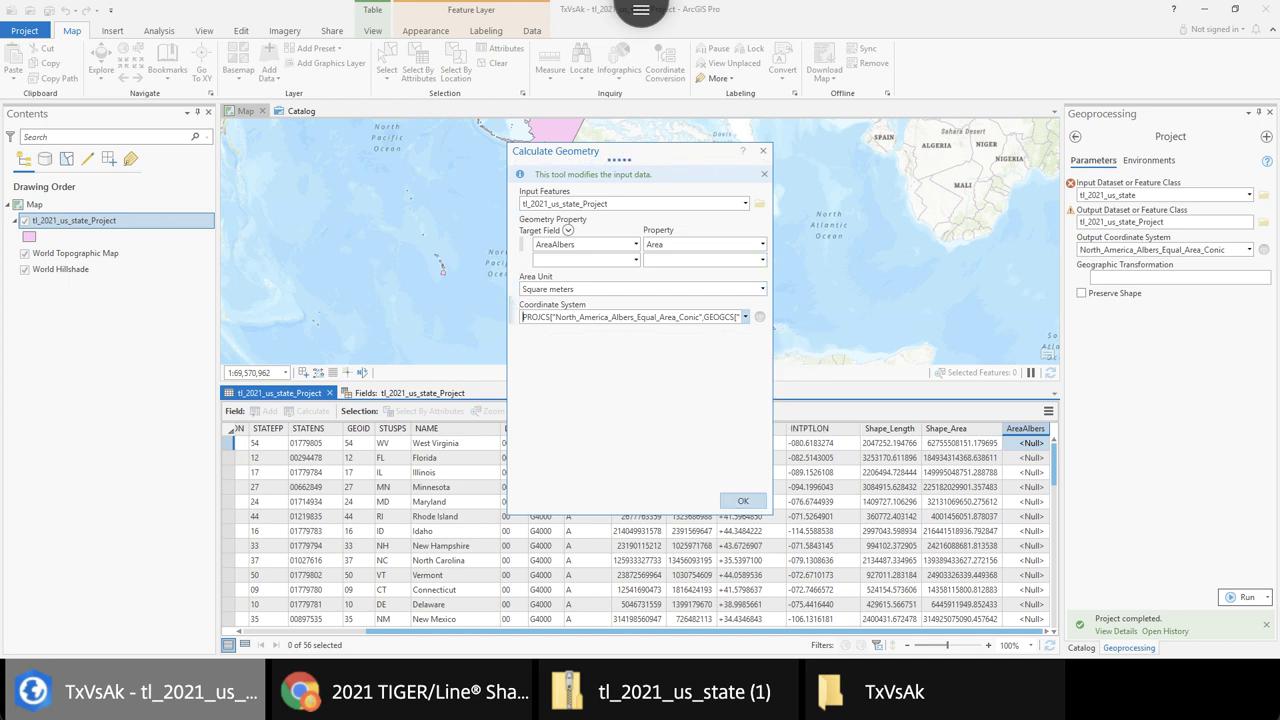
pyautogui.click(742, 500)
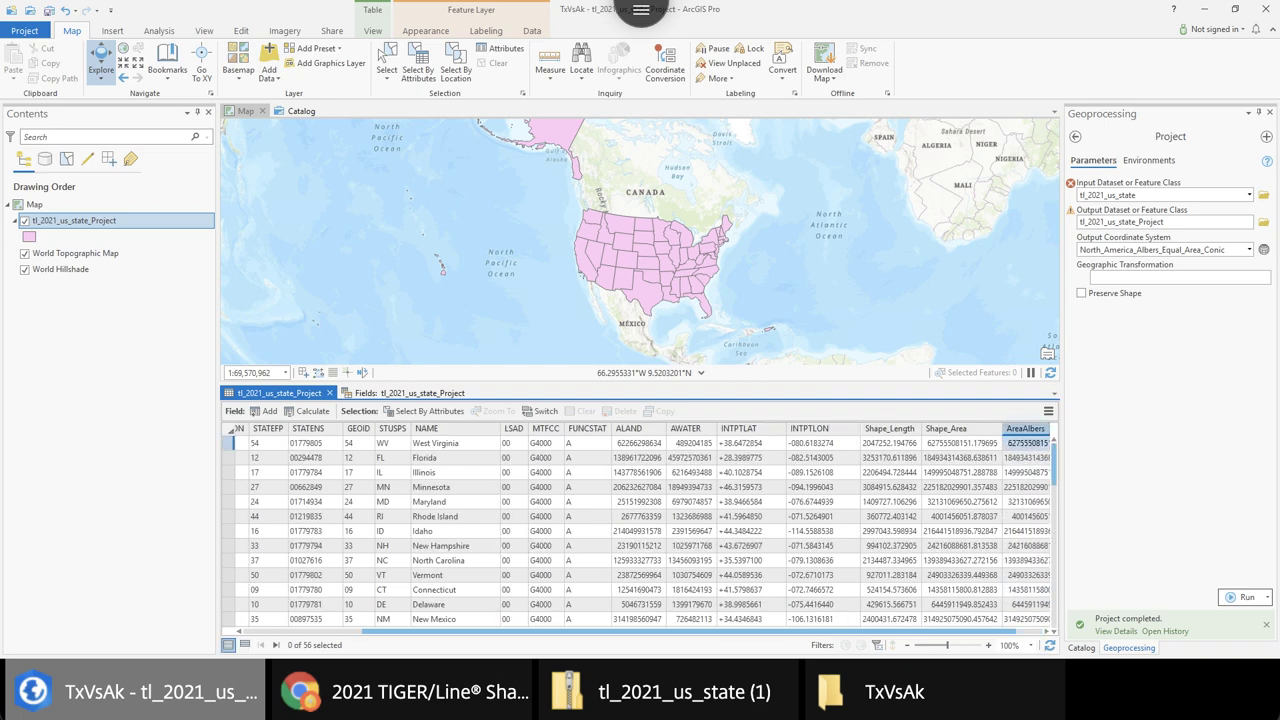
# Sort the attribute table by AreaAlbers in descending order
pyautogui.rightClick(1024, 429)
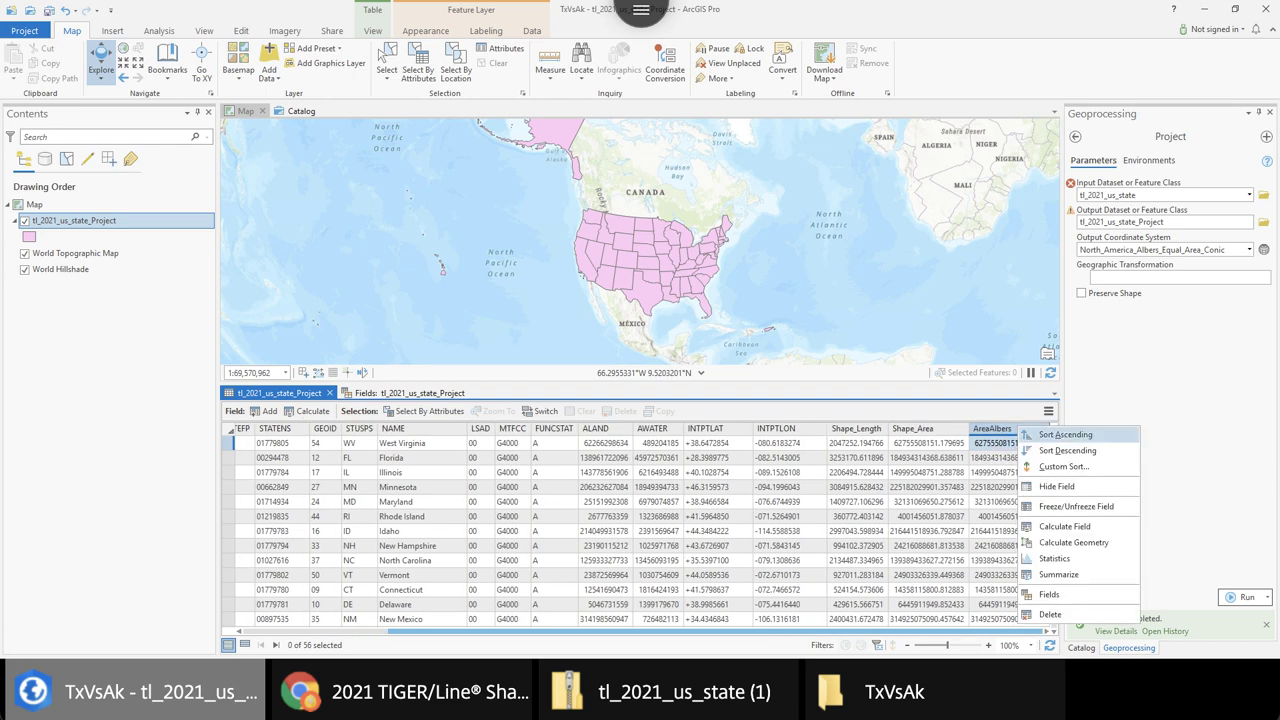
pyautogui.click(1067, 450)
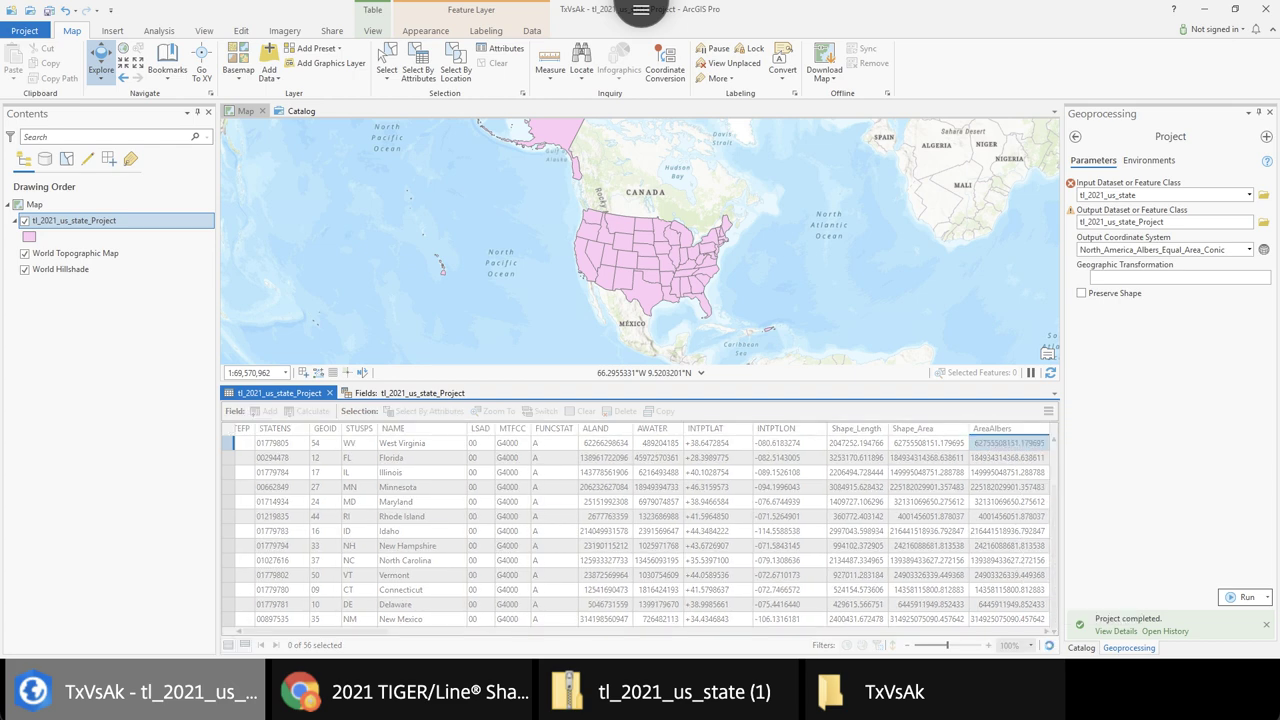
pyautogui.moveTo(1008, 631); pyautogui.dragTo(1014, 631)
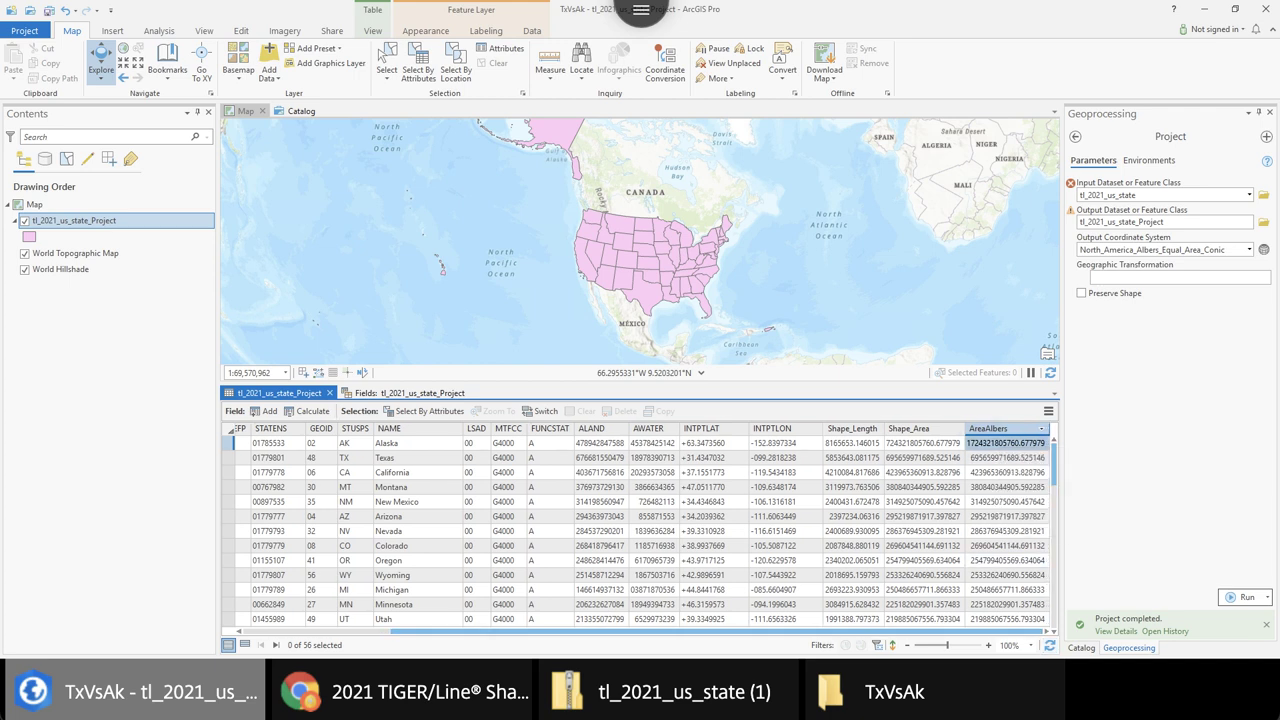
# Select the Alaska record and the Texas record one after the other to compare their AreaAlbers values
pyautogui.click(229, 443)
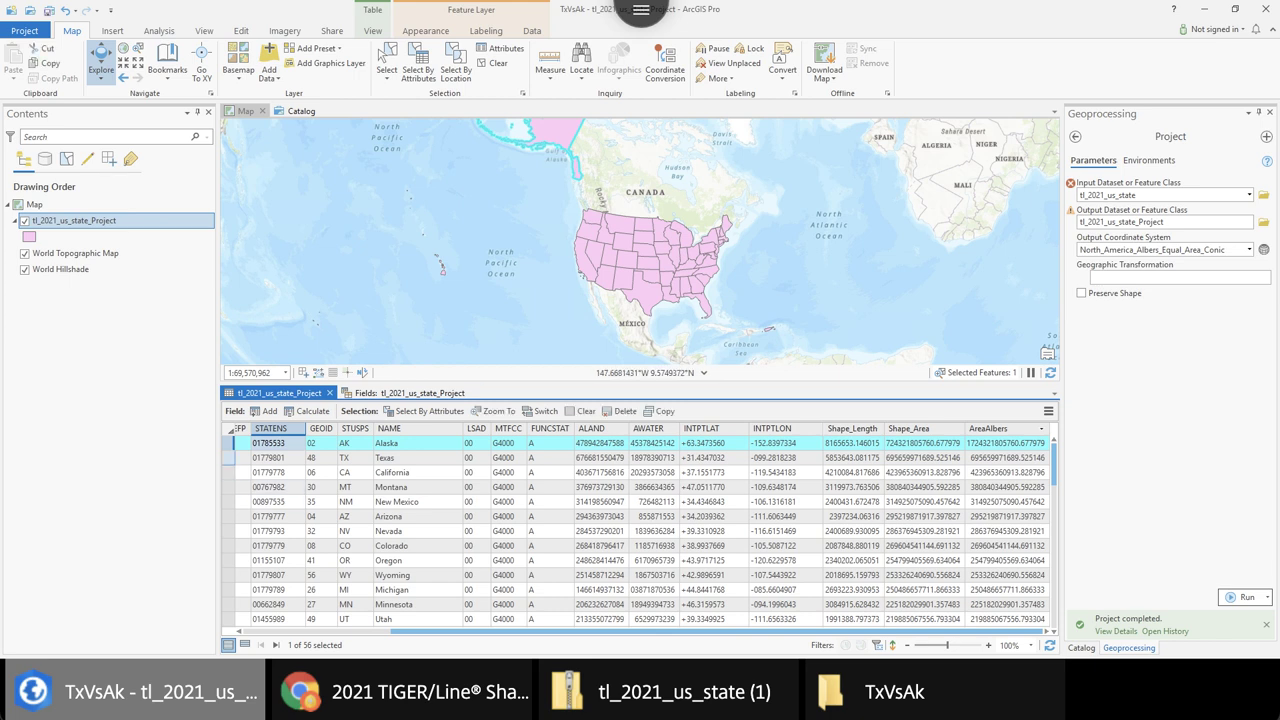
pyautogui.click(228, 457)
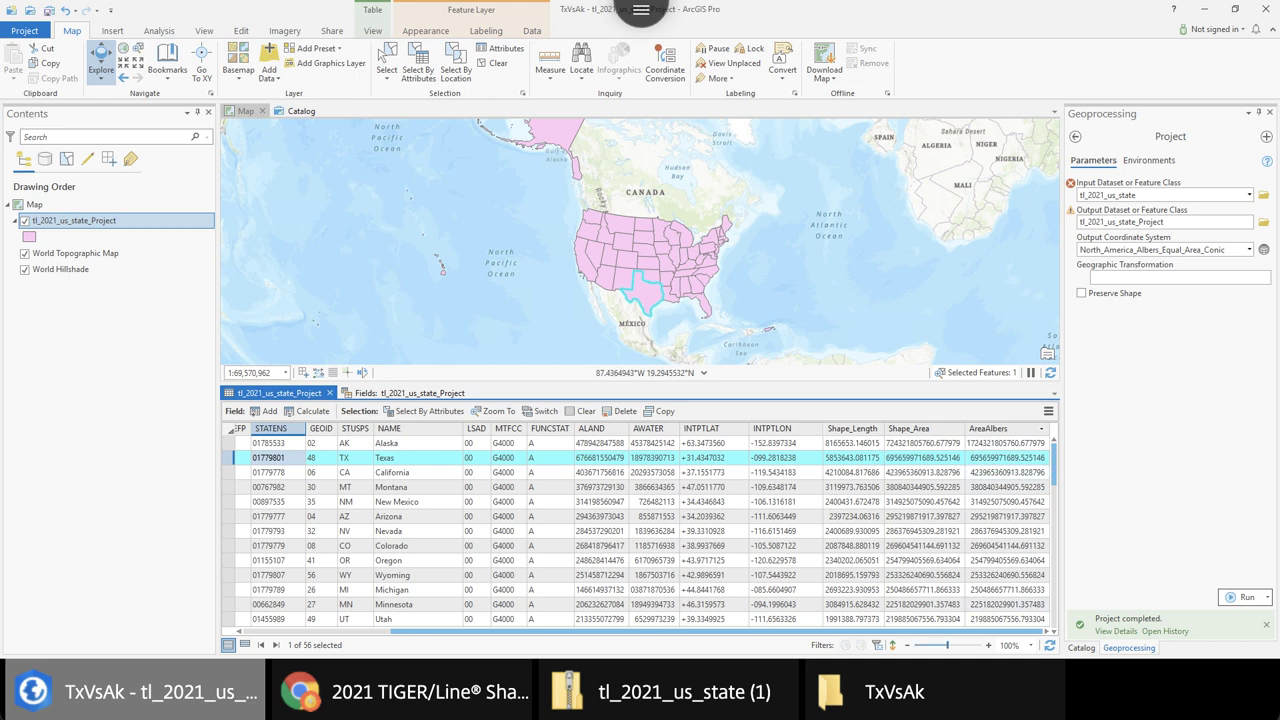
pyautogui.click(1006, 443)
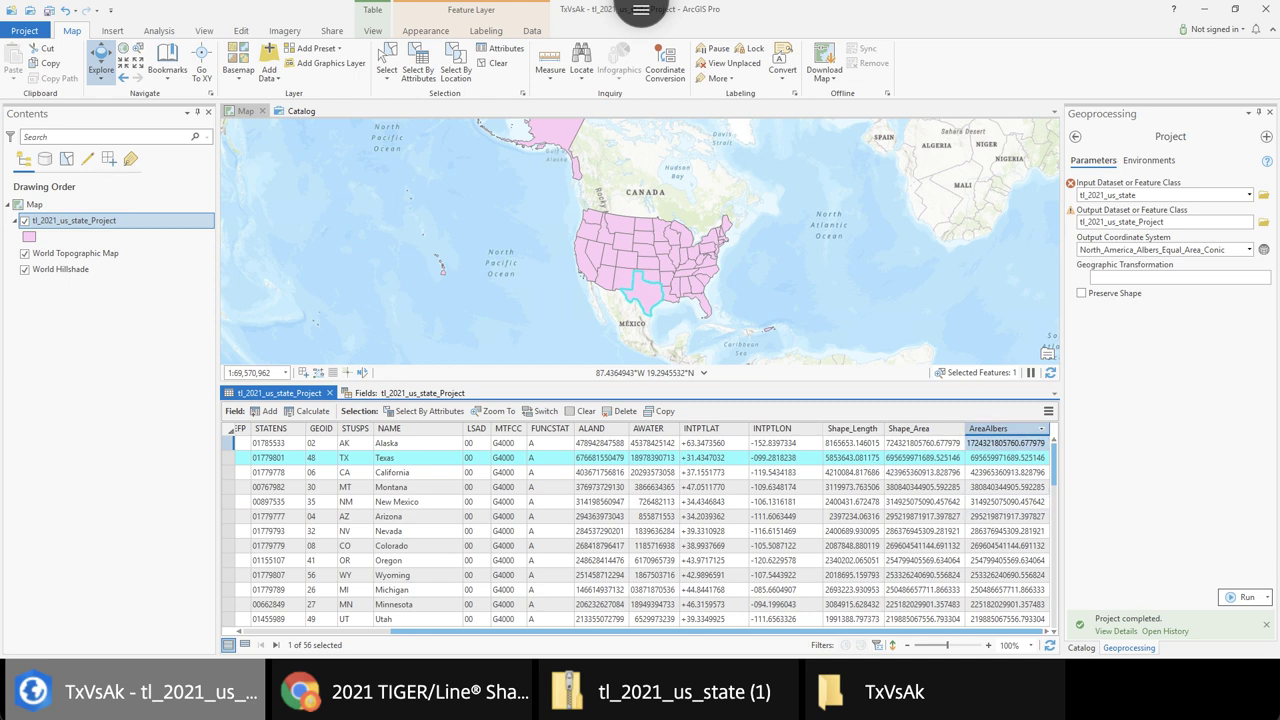
# Check the AreaAlbers field definition in the fields view of tl_2021_us_state_Project and close that view
pyautogui.rightClick(1009, 429)
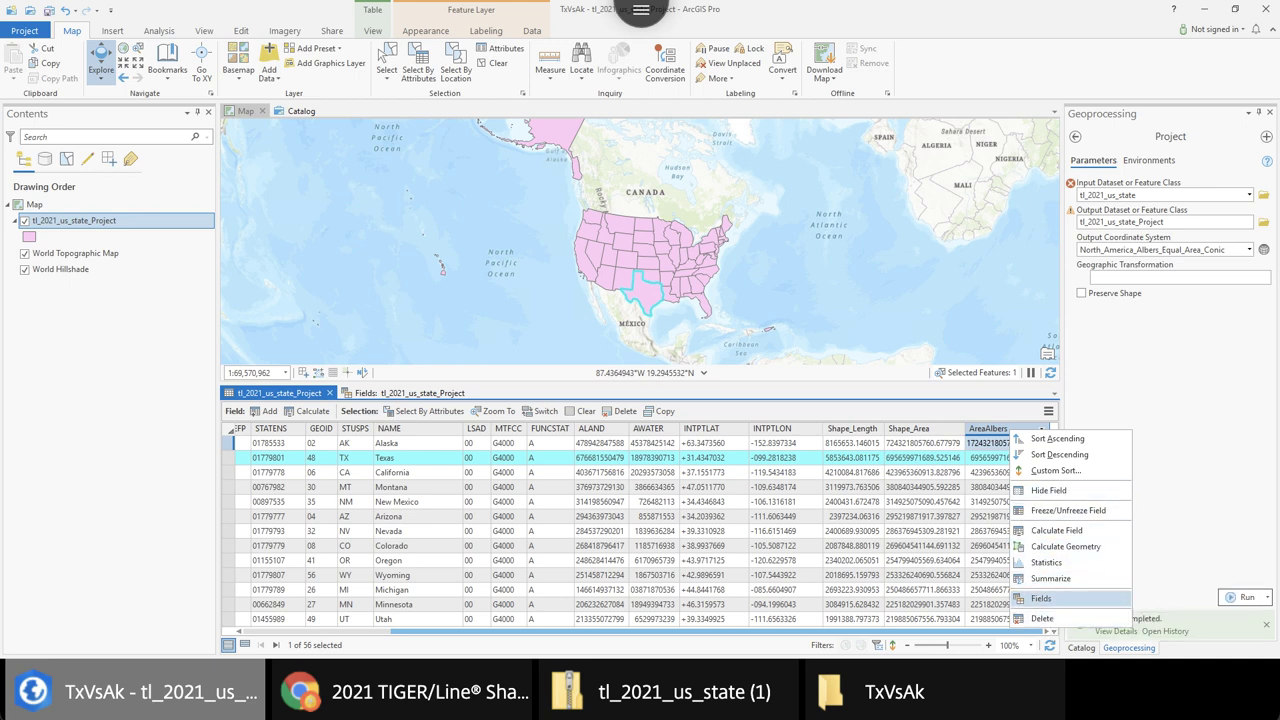
pyautogui.click(1041, 598)
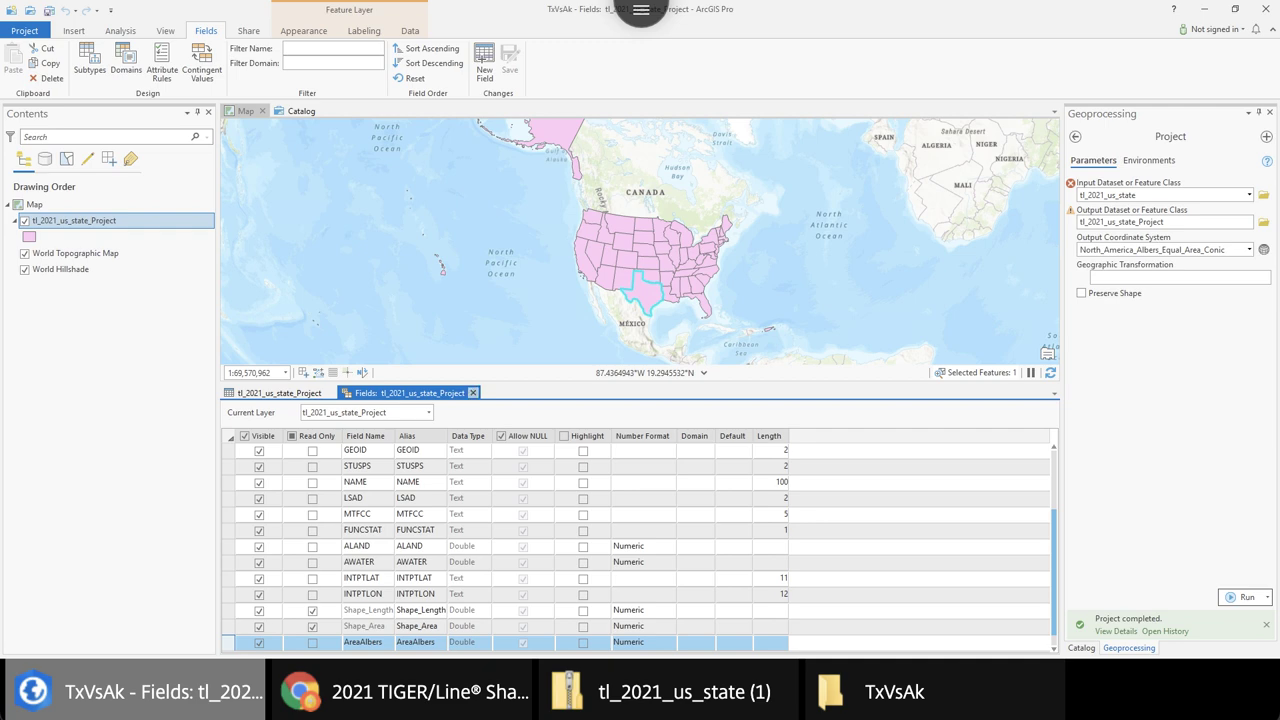
pyautogui.click(473, 393)
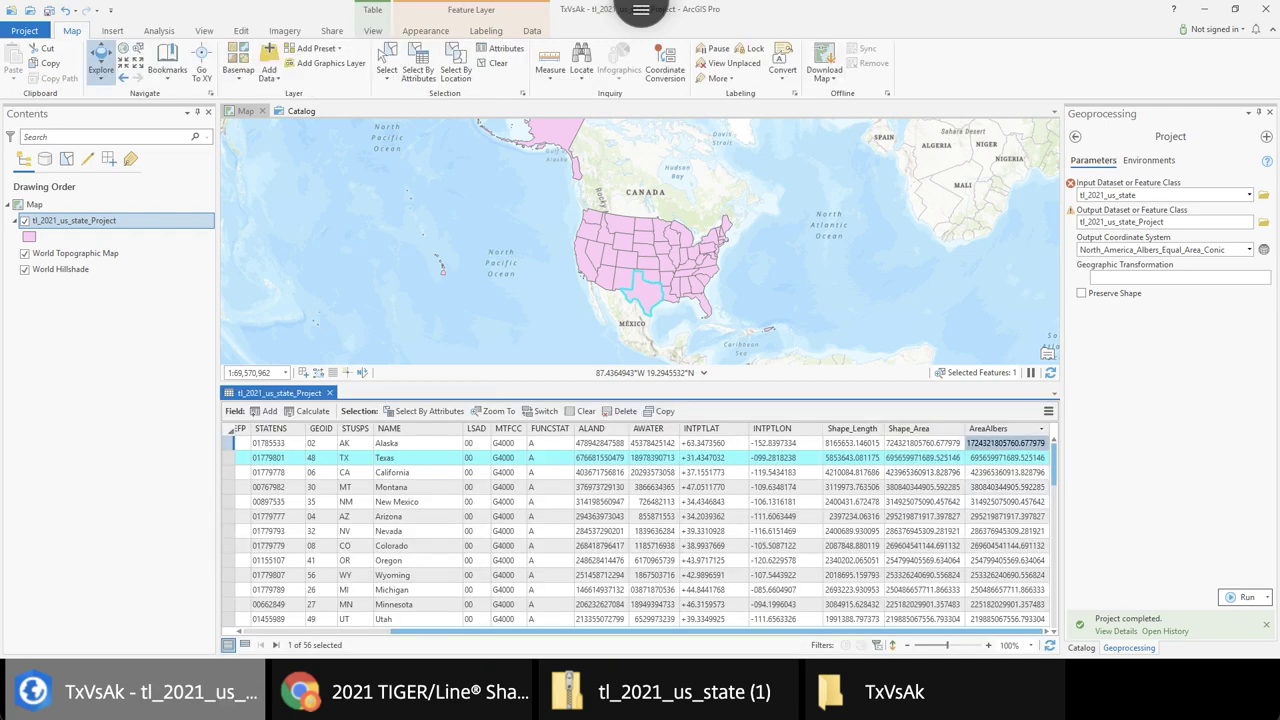
# Copy Alaska's AreaAlbers value, switch to Chrome and calculate 172/70 with a Google search in a new tab
pyautogui.rightClick(967, 444)
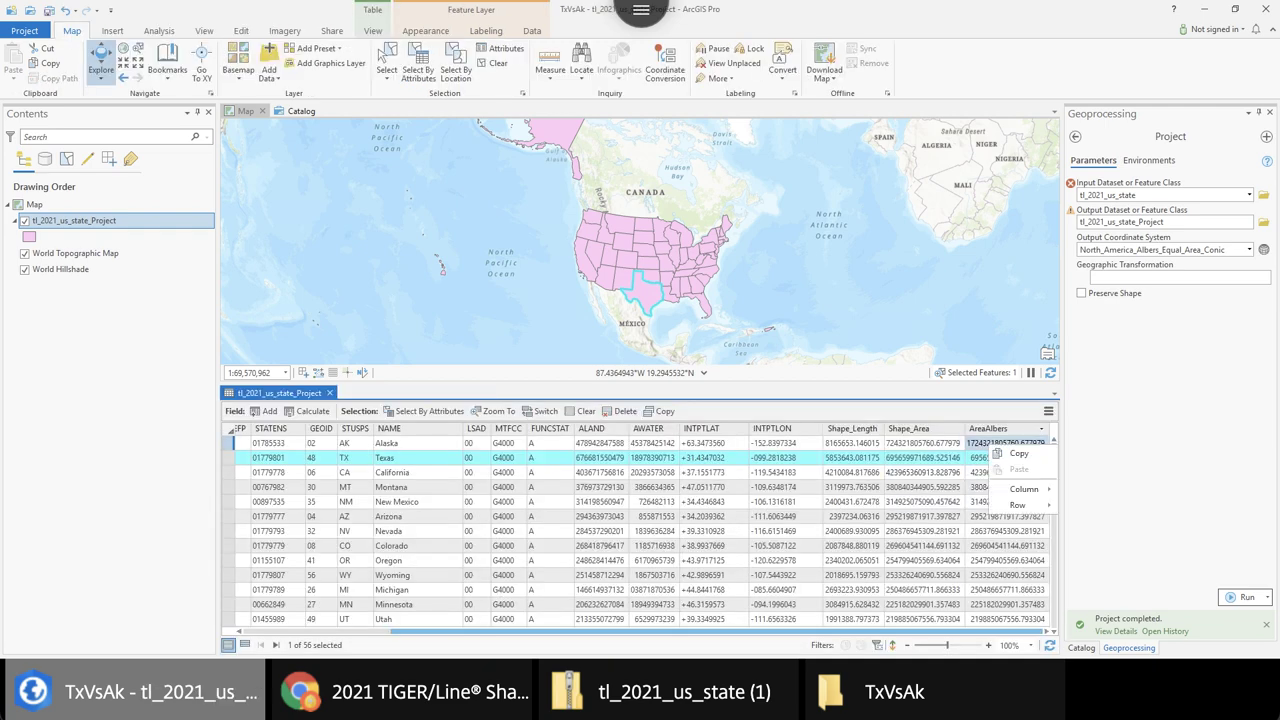
pyautogui.click(1018, 453)
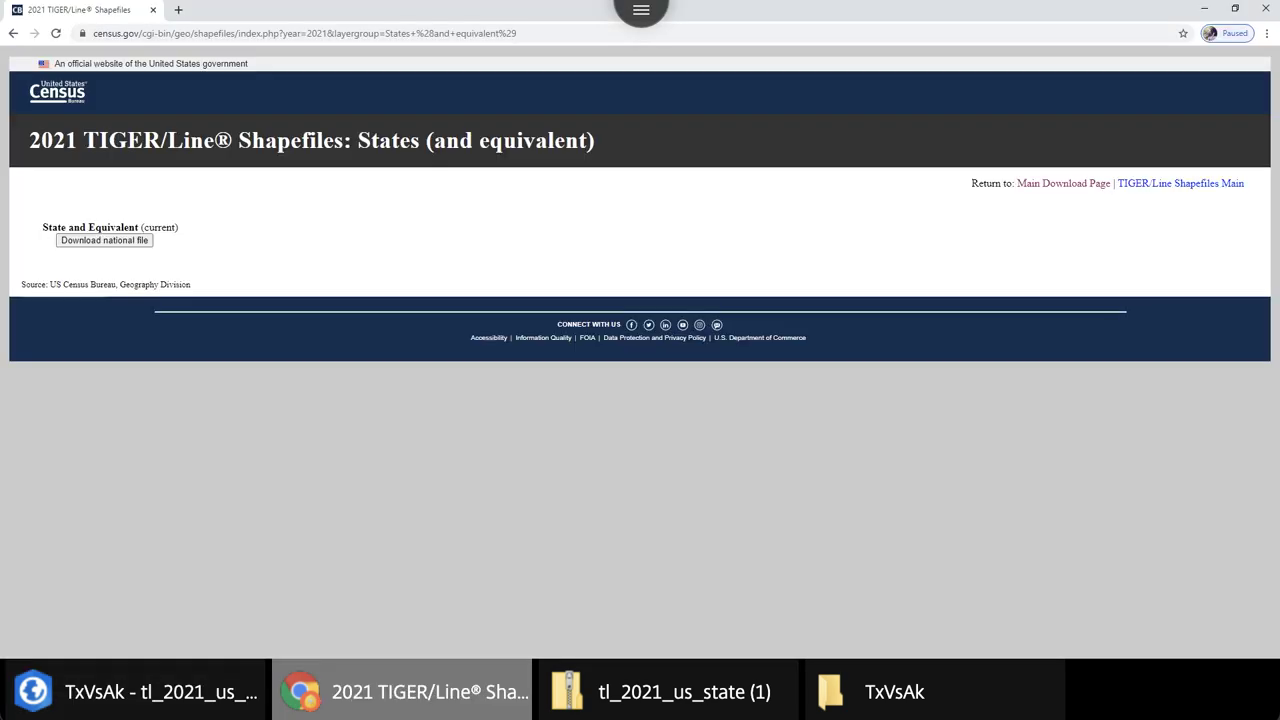
pyautogui.click(178, 9)
pyautogui.write('1')
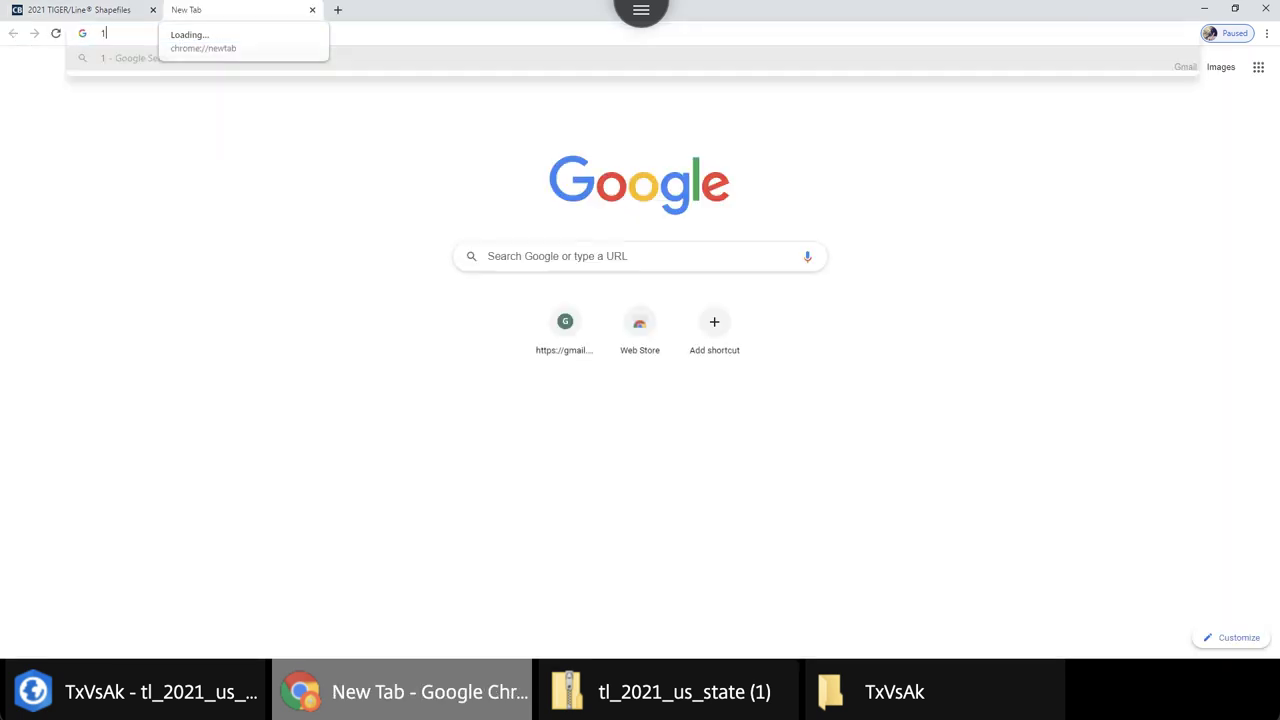
pyautogui.write('72')
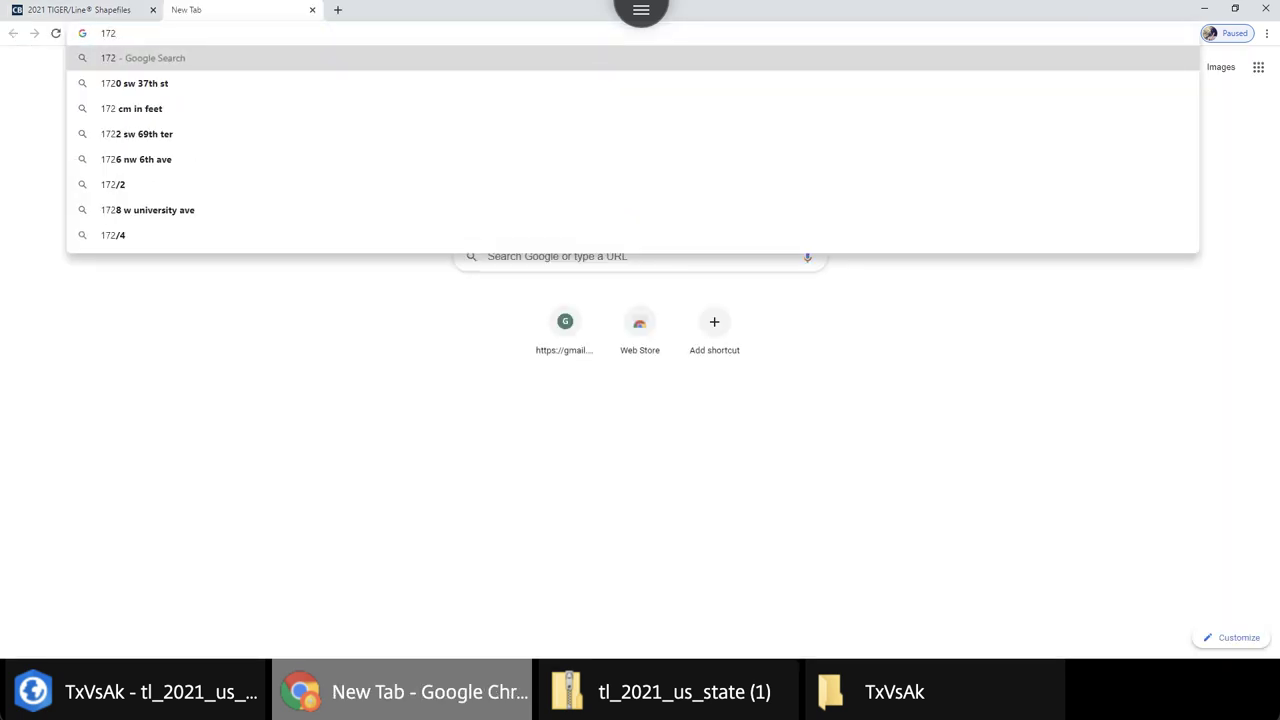
pyautogui.write('/70')
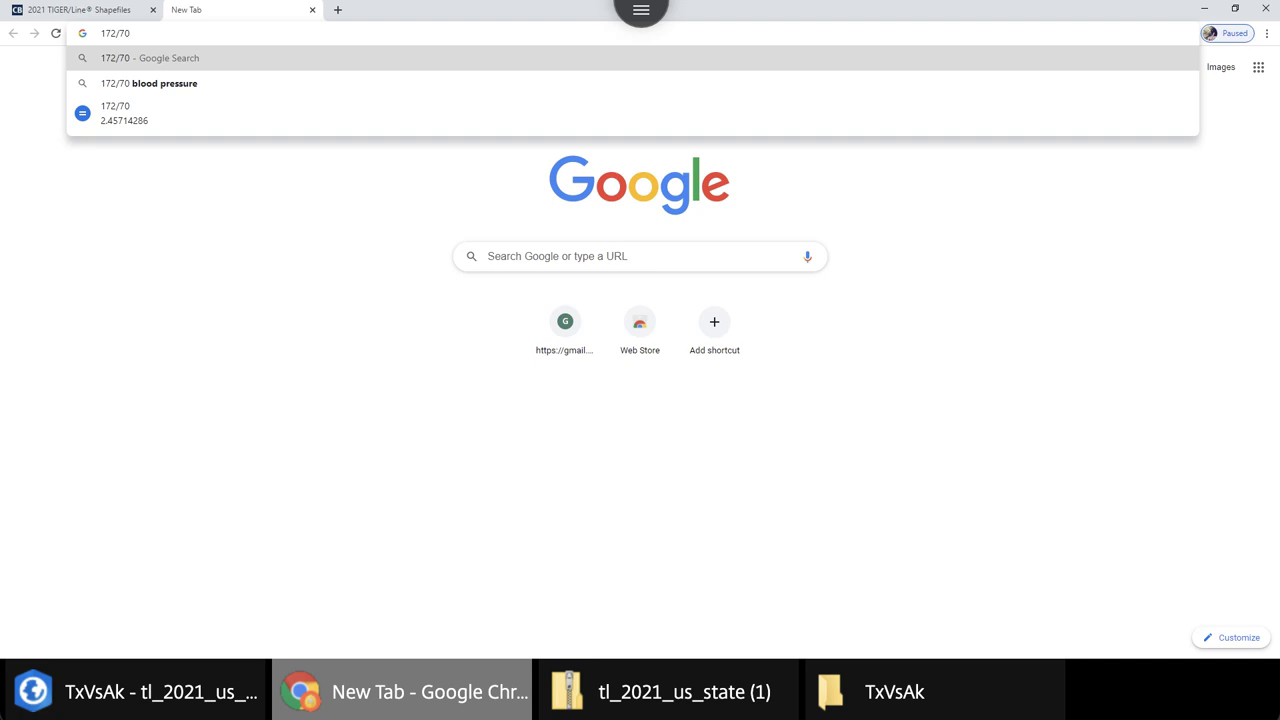
pyautogui.press('Return')
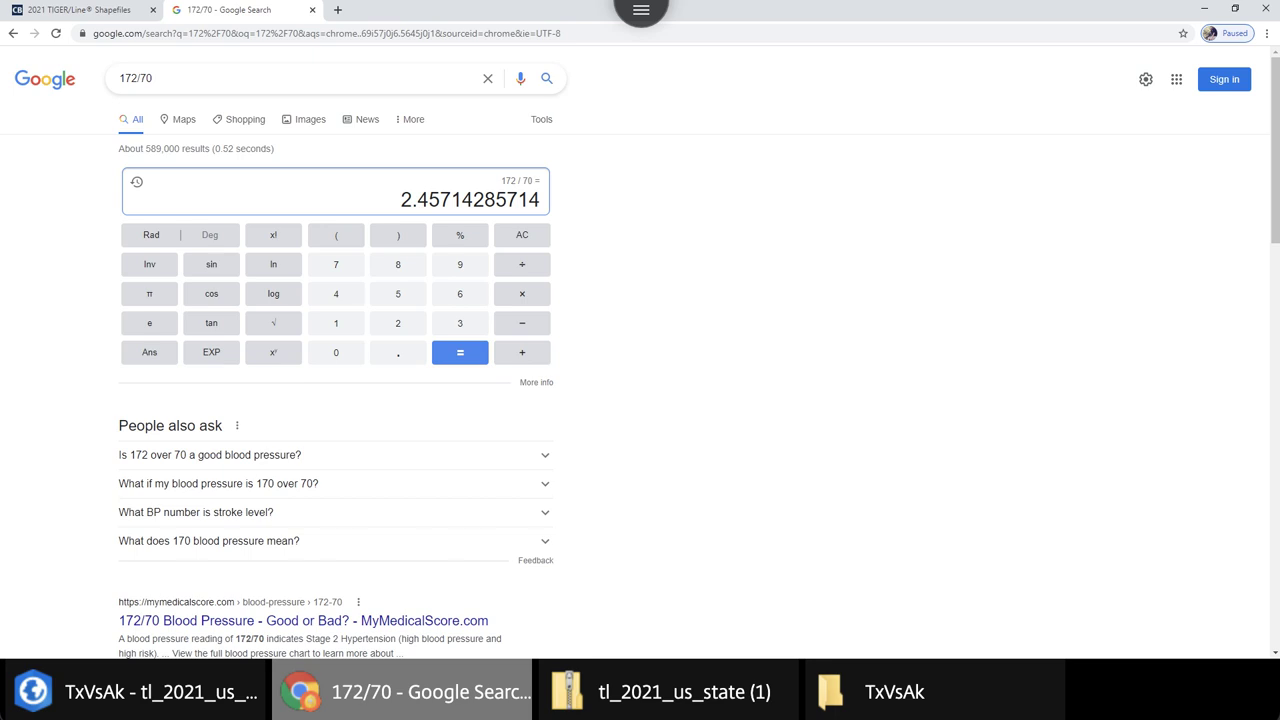
# Highlight the leading digits of the 172/70 result, then switch back to ArcGIS Pro and select Texas's AreaAlbers cell
pyautogui.moveTo(451, 200); pyautogui.dragTo(400, 200)
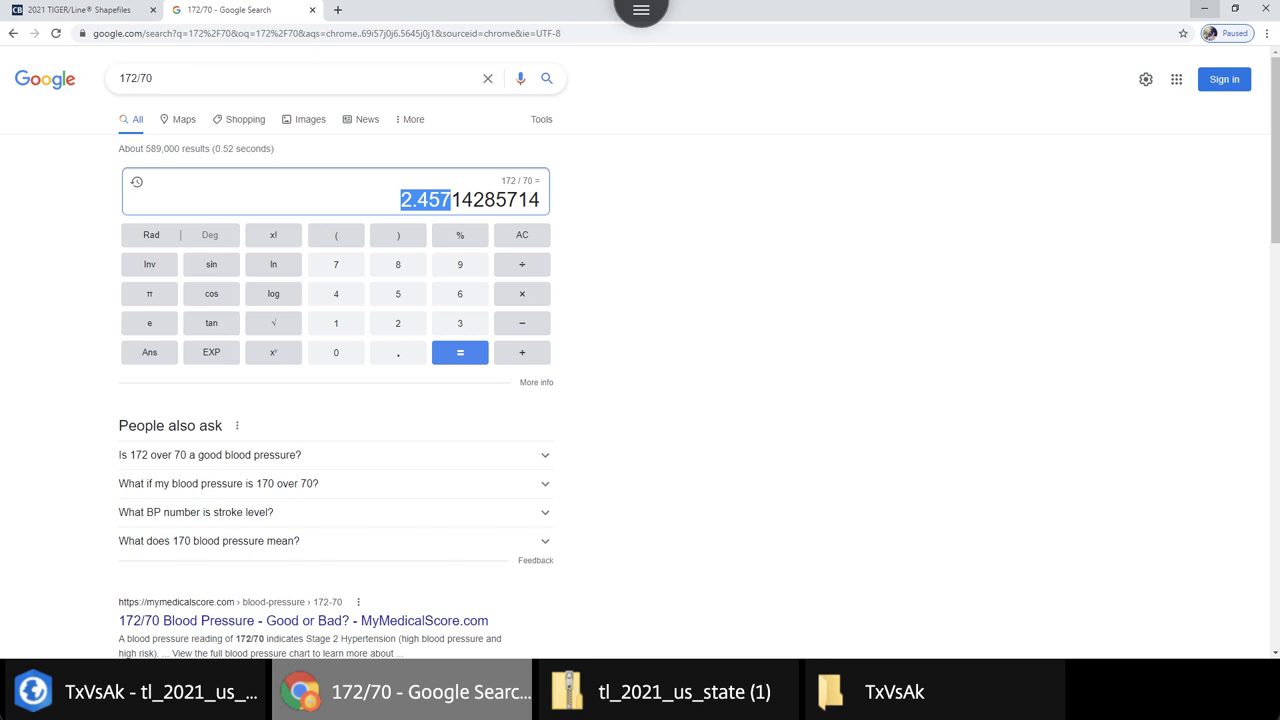
pyautogui.click(1204, 8)
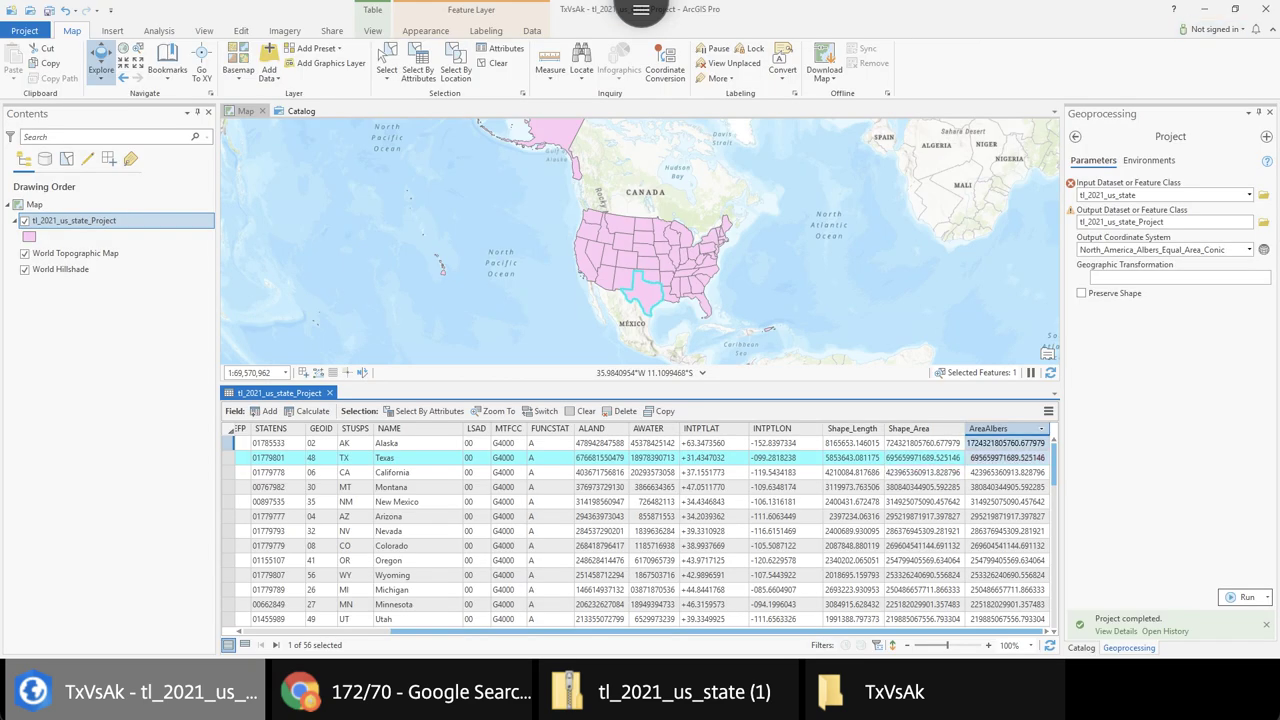
pyautogui.click(1007, 457)
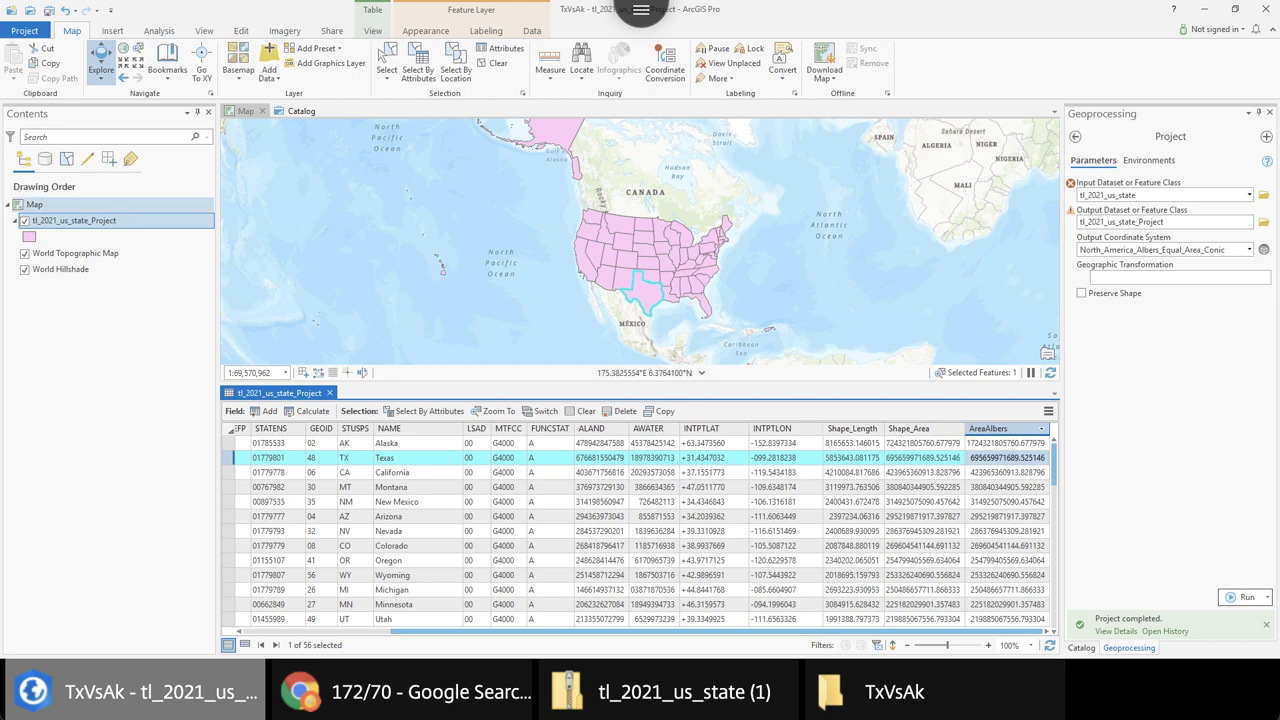
# Set the map's coordinate system to WGS 1984 Web Mercator (auxiliary sphere) in the map properties
pyautogui.rightClick(38, 205)
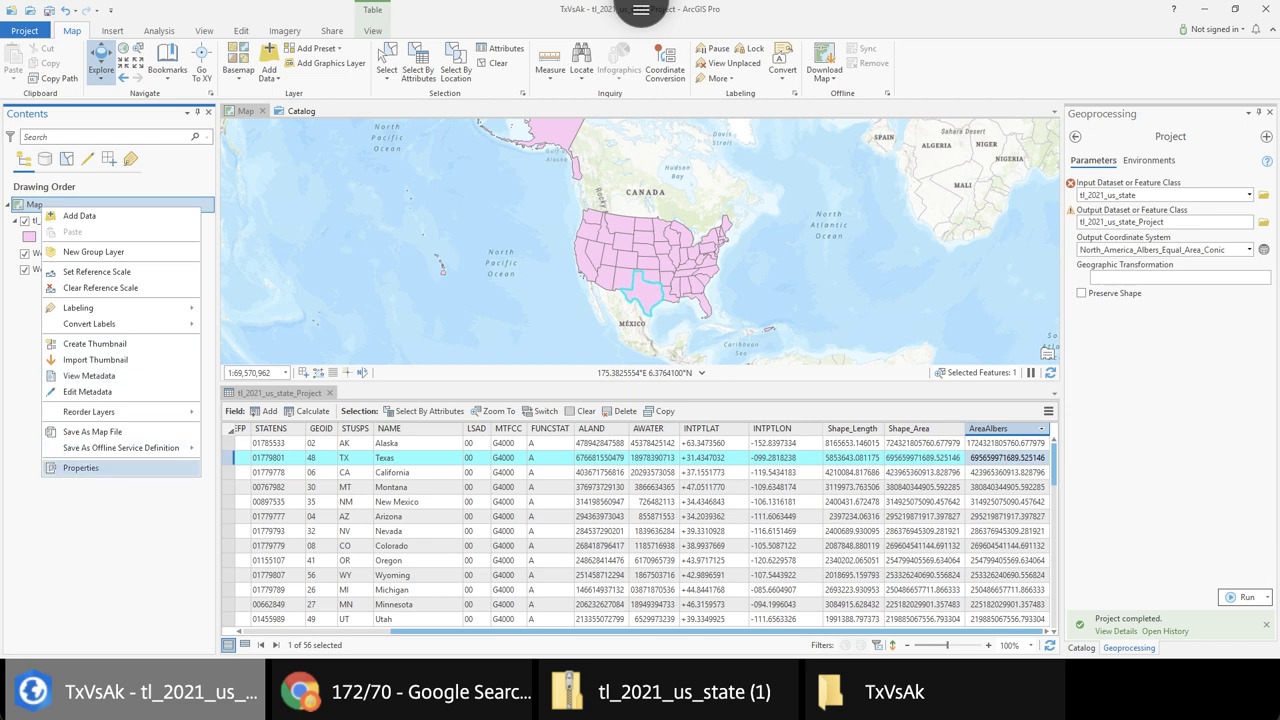
pyautogui.click(80, 467)
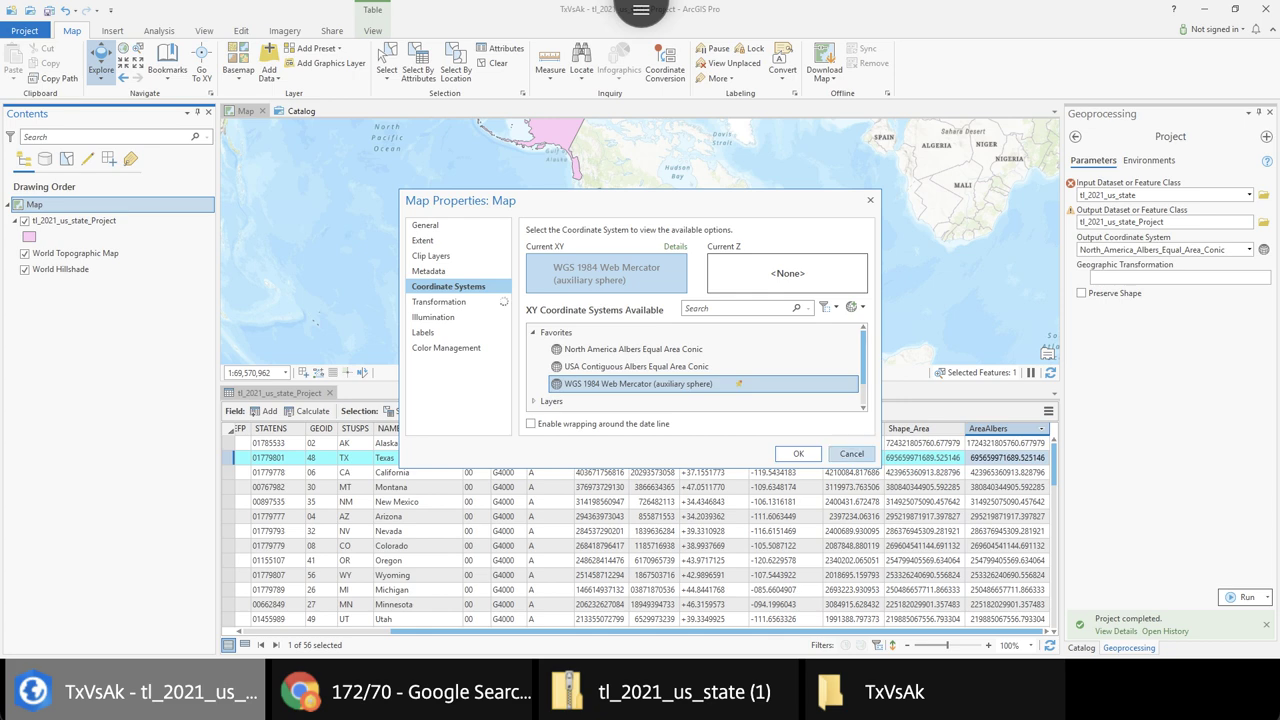
pyautogui.click(798, 453)
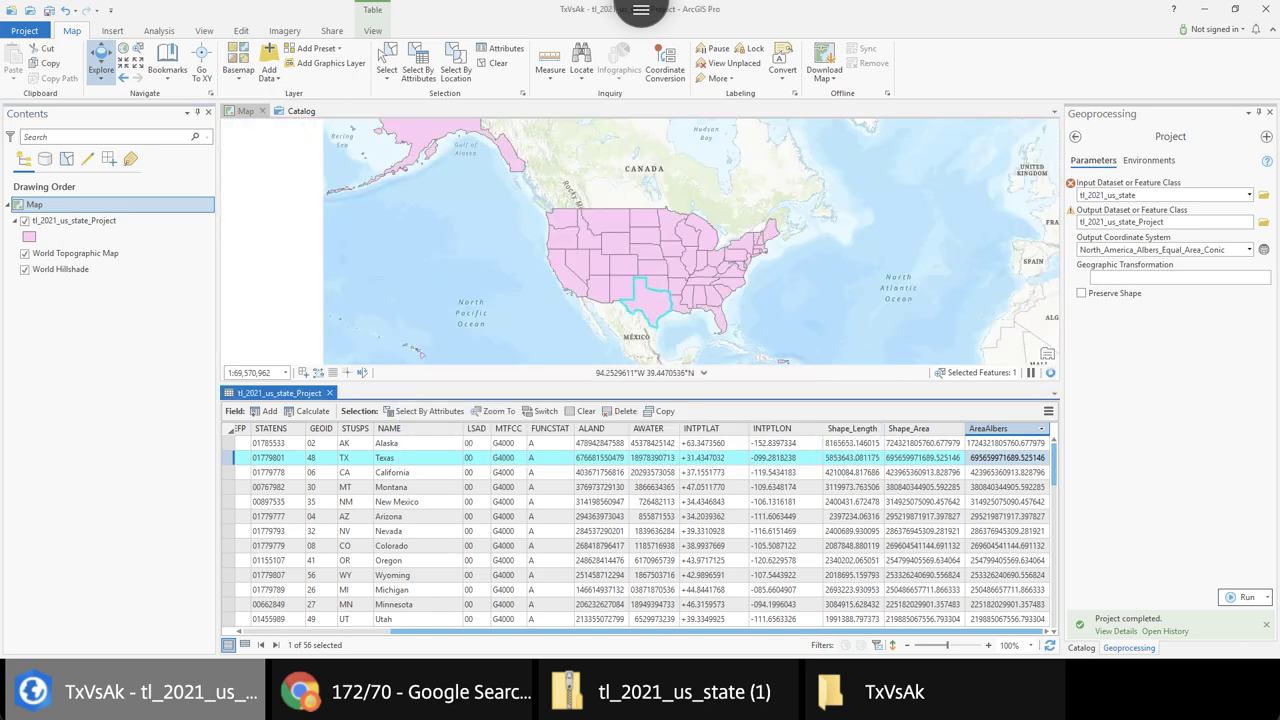
pyautogui.scroll(-2, 687, 261)
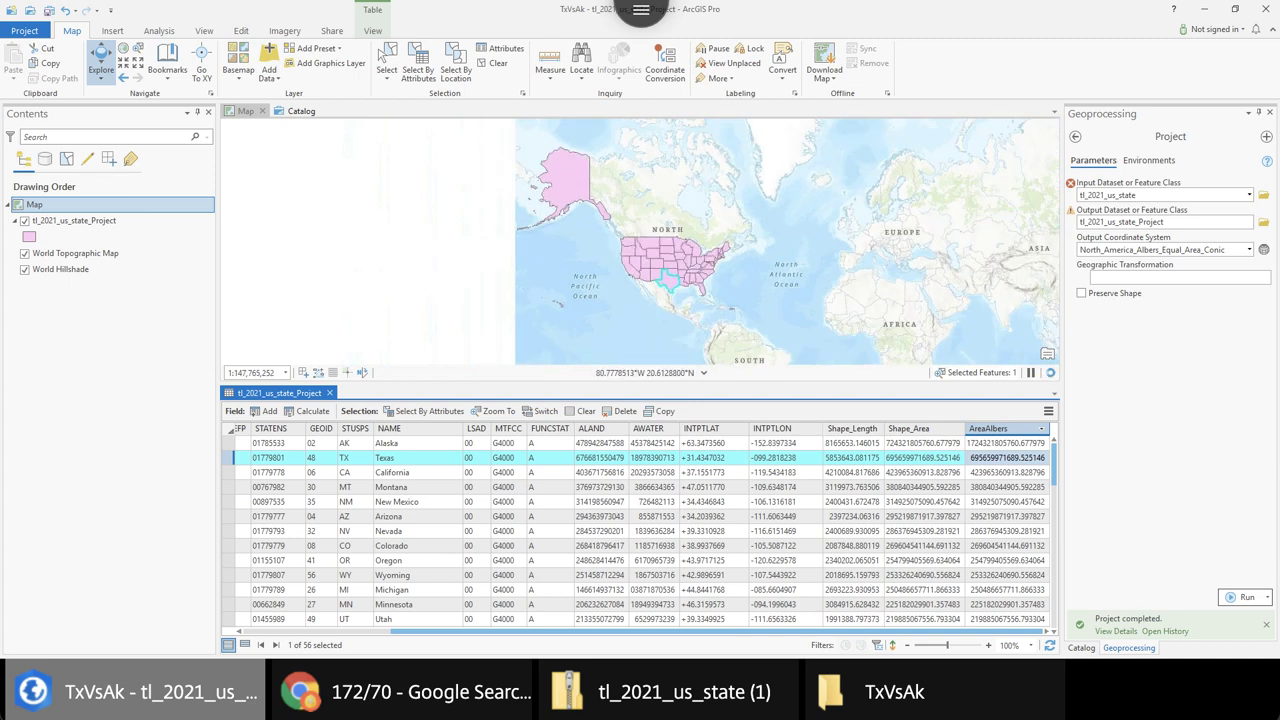
pyautogui.scroll(1, 640, 248)
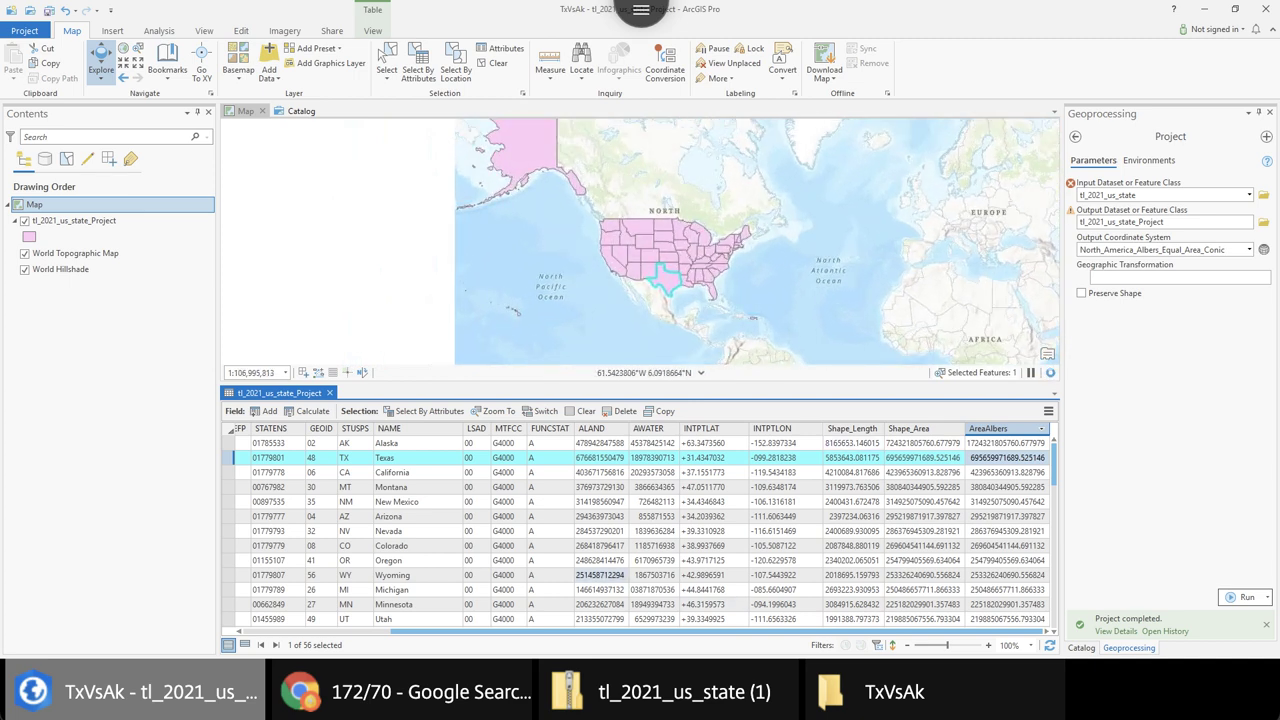
# Add a field named AreaMer with data type Double to tl_2021_us_state_Project and save the field changes
pyautogui.click(266, 411)
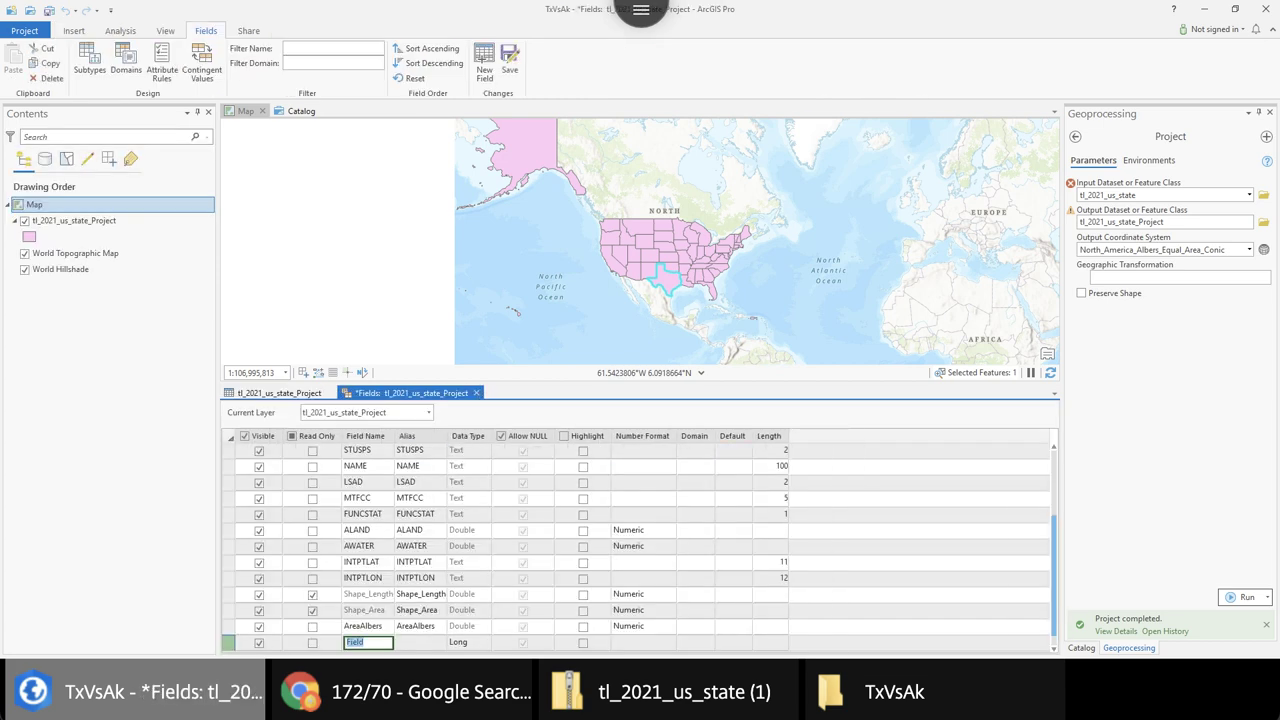
pyautogui.write('AreaMerca')
pyautogui.press('BackSpace')
pyautogui.click(468, 626)
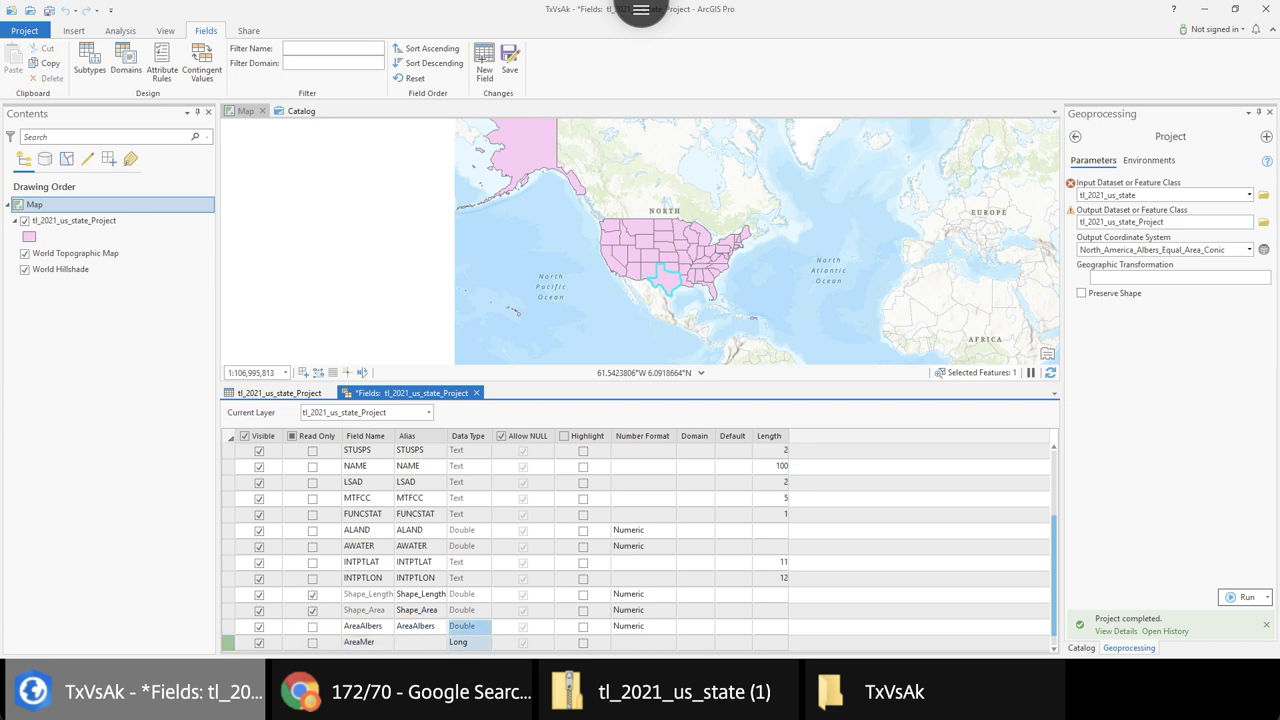
pyautogui.click(468, 642)
pyautogui.click(484, 643)
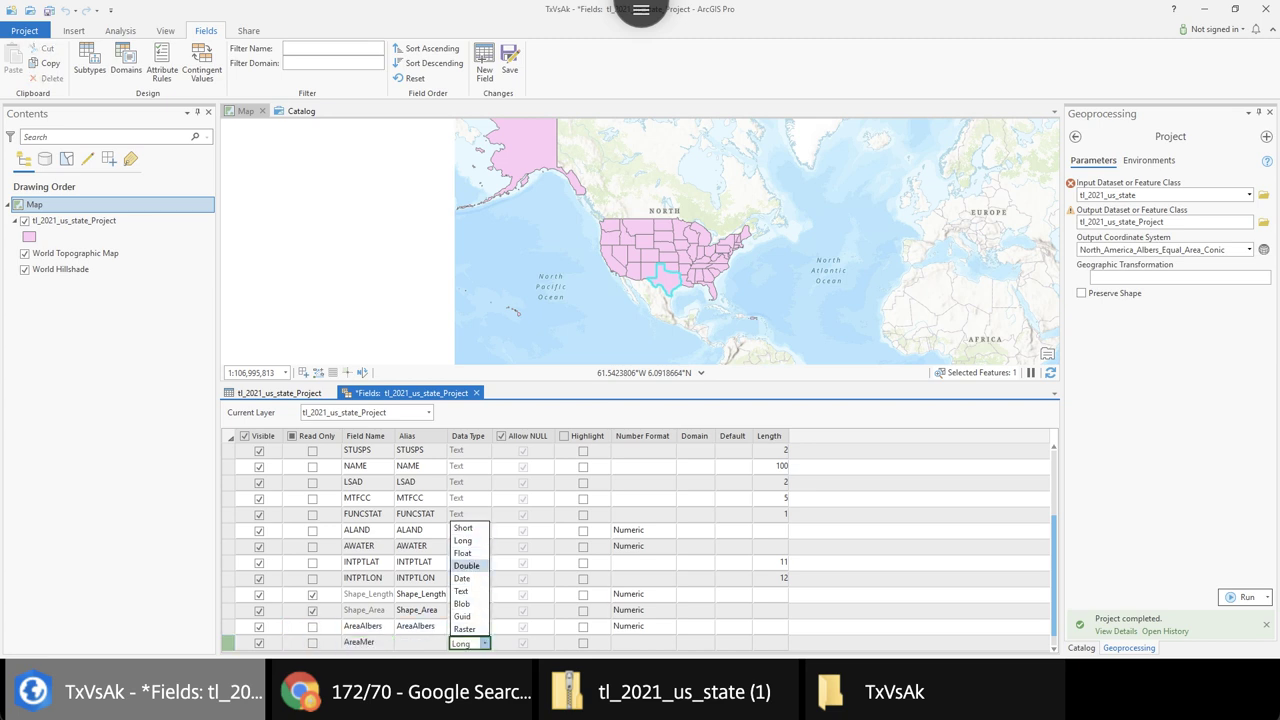
pyautogui.click(466, 566)
pyautogui.click(469, 643)
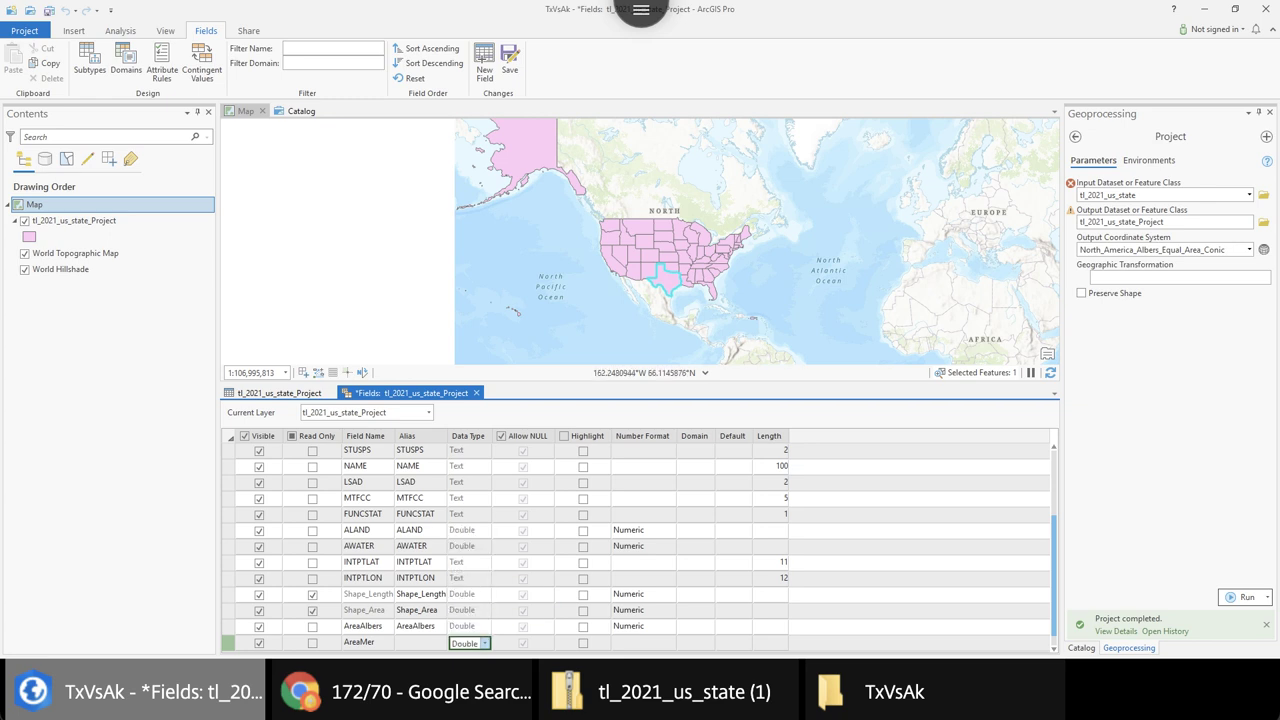
pyautogui.click(510, 62)
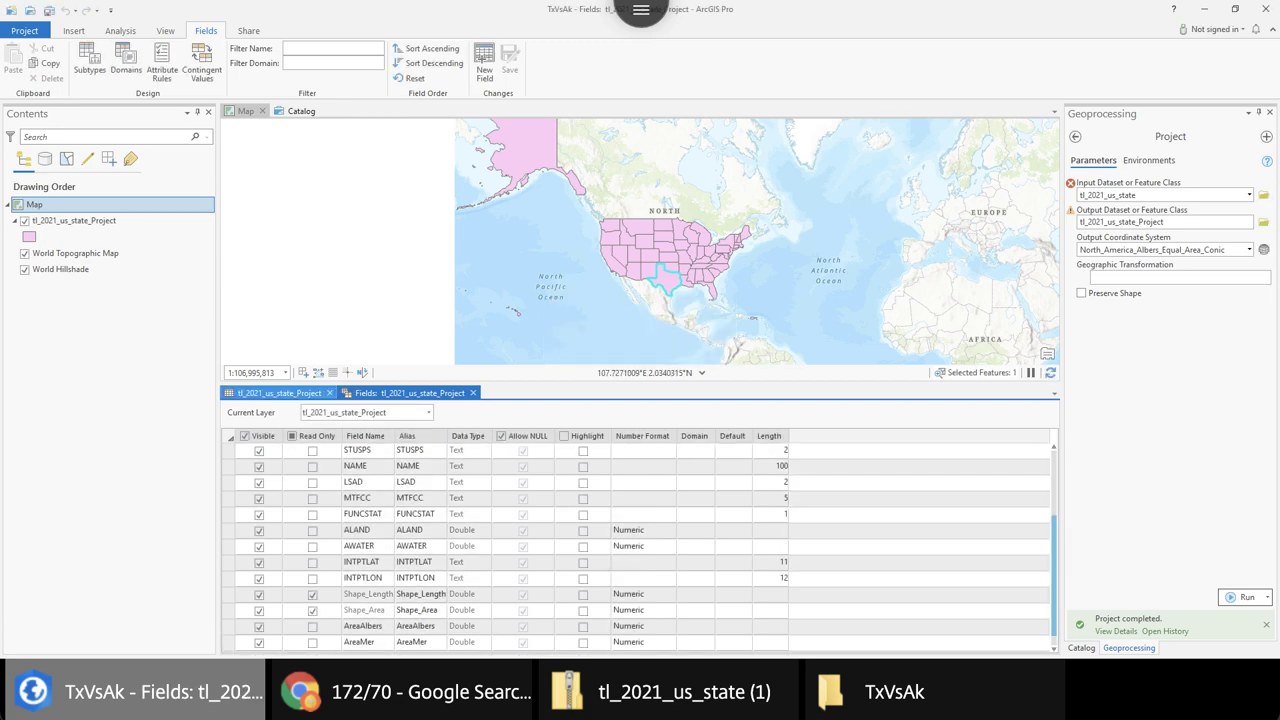
# Return to the attribute table, select the AreaMer column and clear the record selection
pyautogui.click(279, 393)
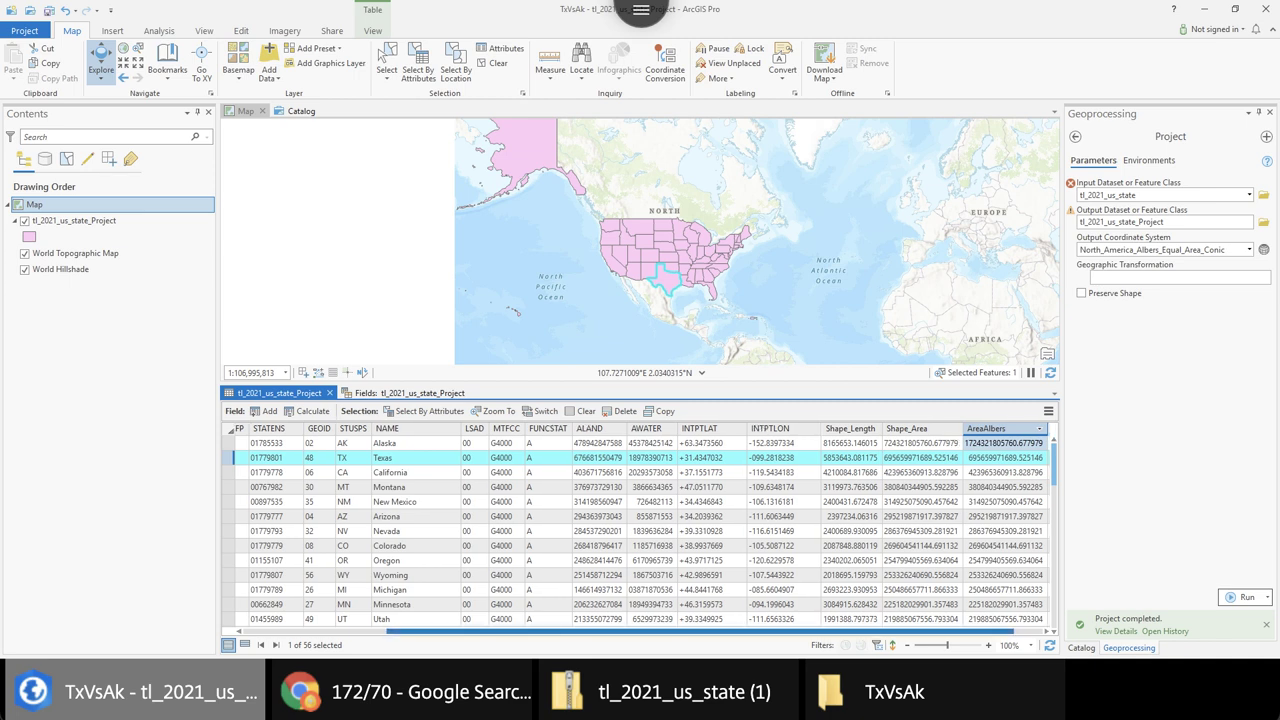
pyautogui.moveTo(916, 631); pyautogui.dragTo(946, 631)
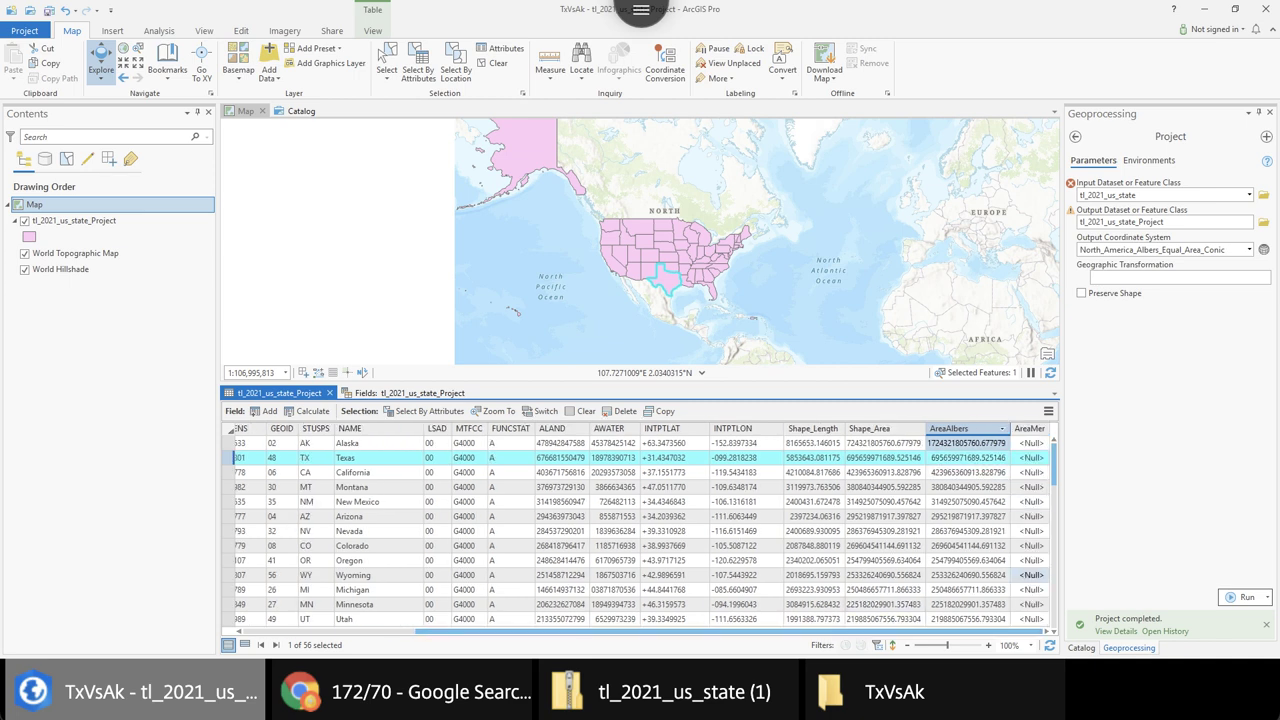
pyautogui.click(1029, 428)
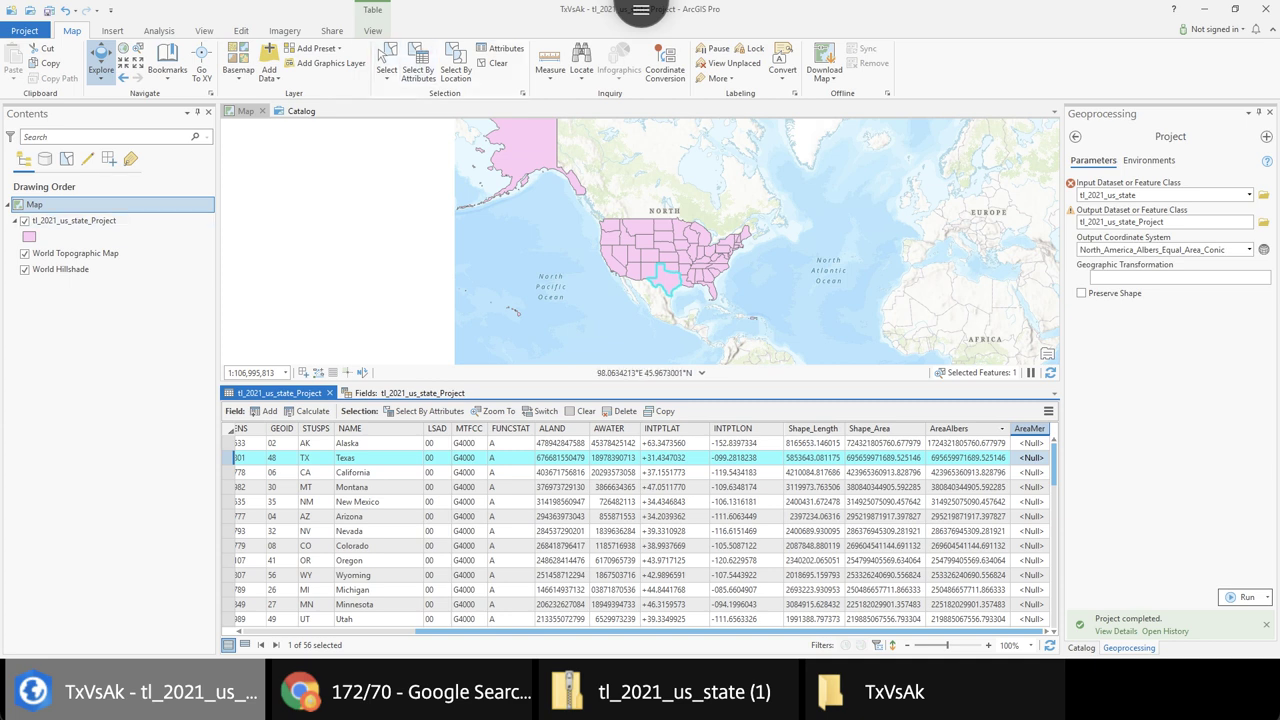
pyautogui.click(493, 63)
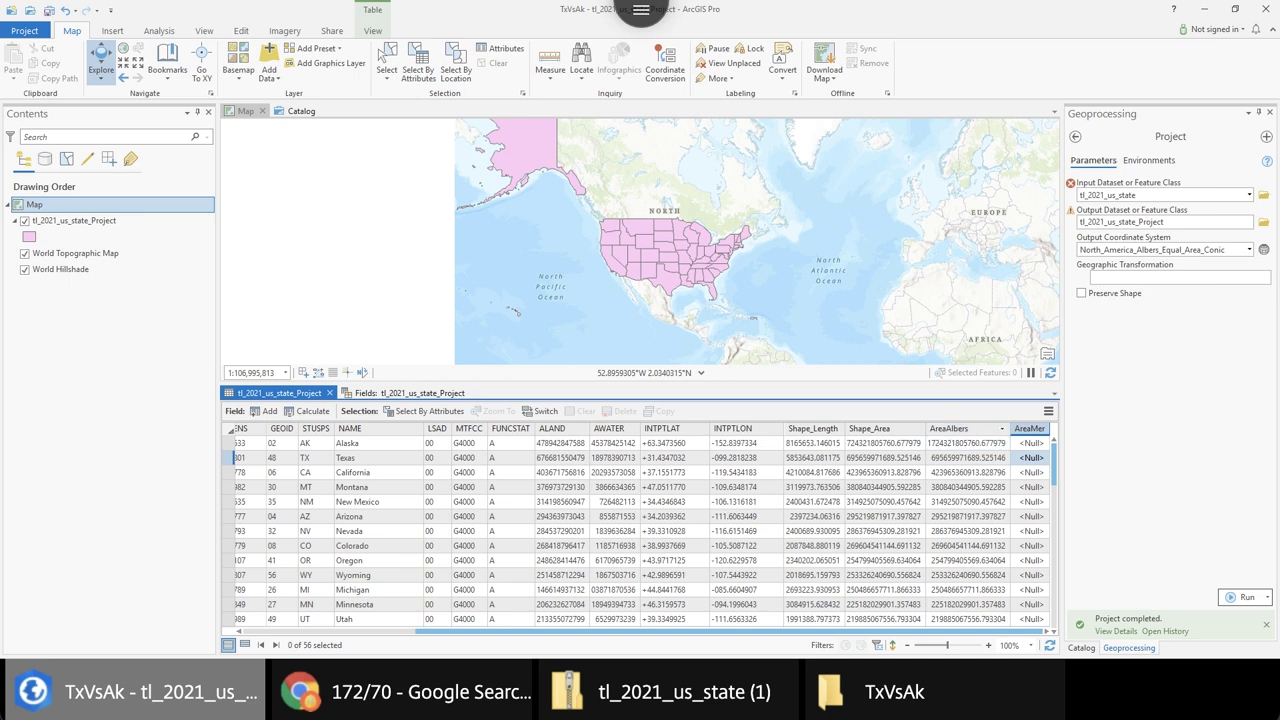
# Calculate AreaMer as the Area geometry property in square meters, using the current map's WGS_1984_Web_Mercator_Auxiliary_Sphere coordinate system
pyautogui.rightClick(1030, 430)
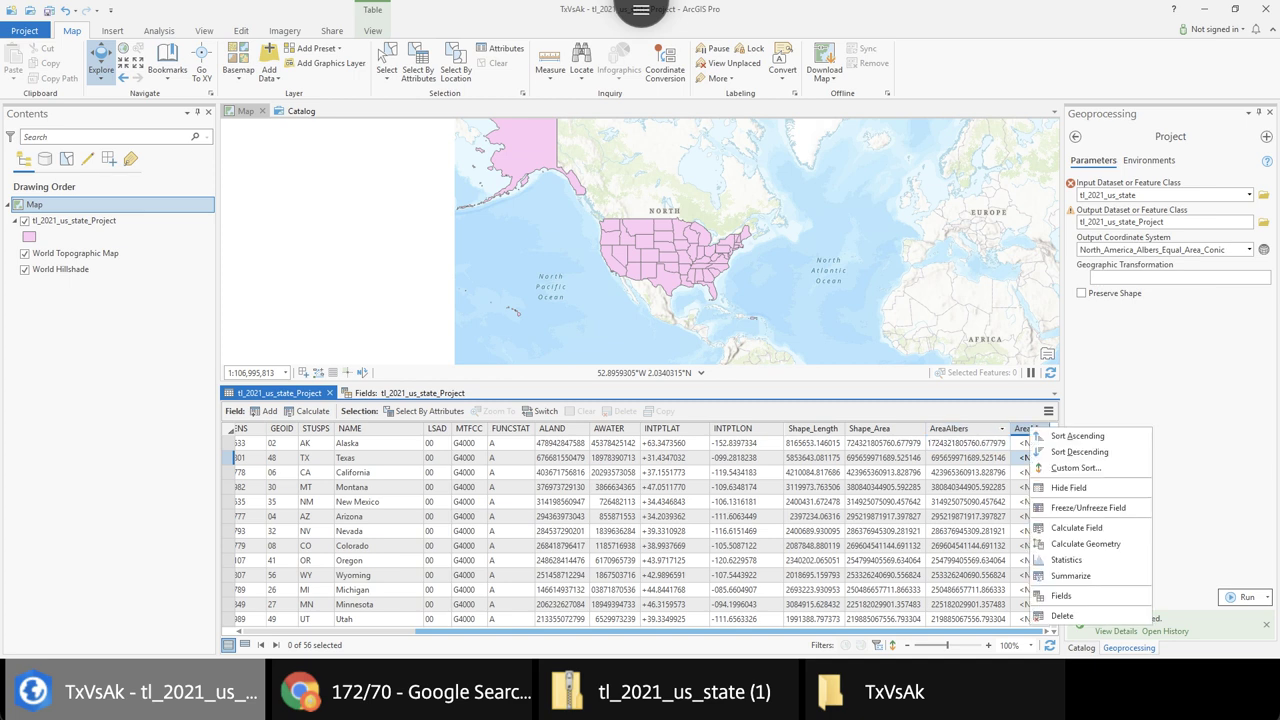
pyautogui.click(1085, 543)
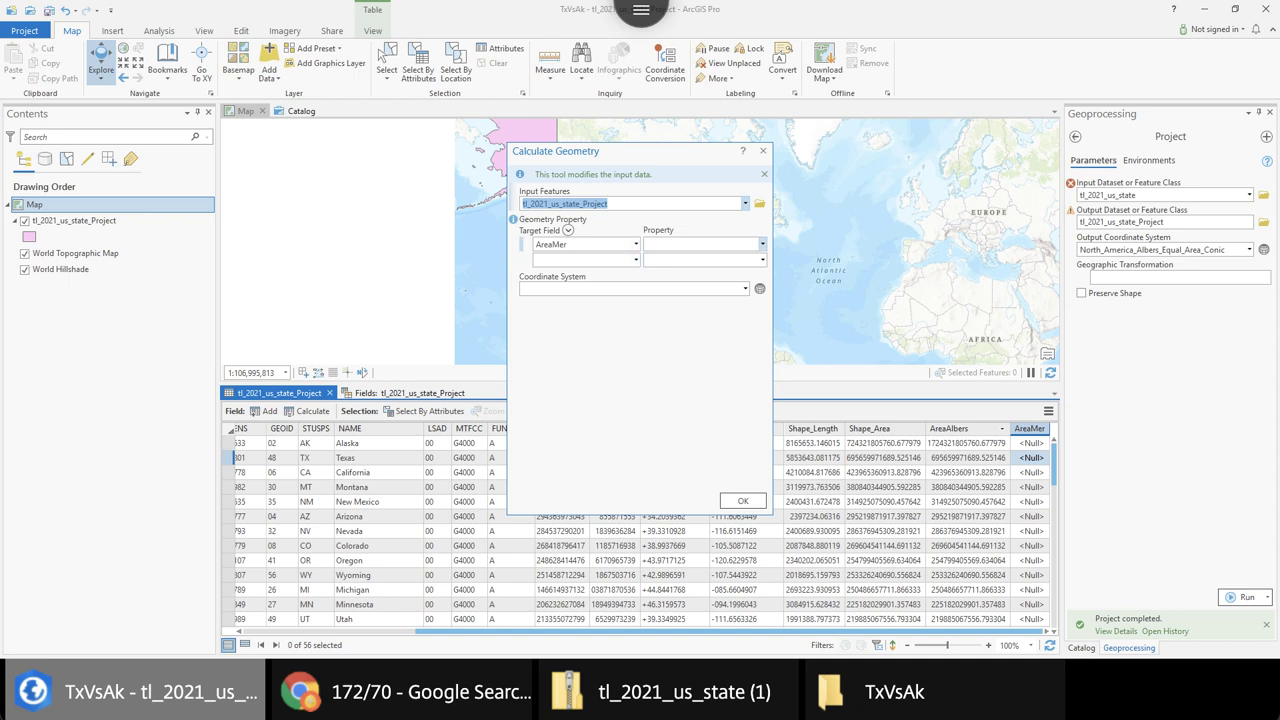
pyautogui.click(762, 244)
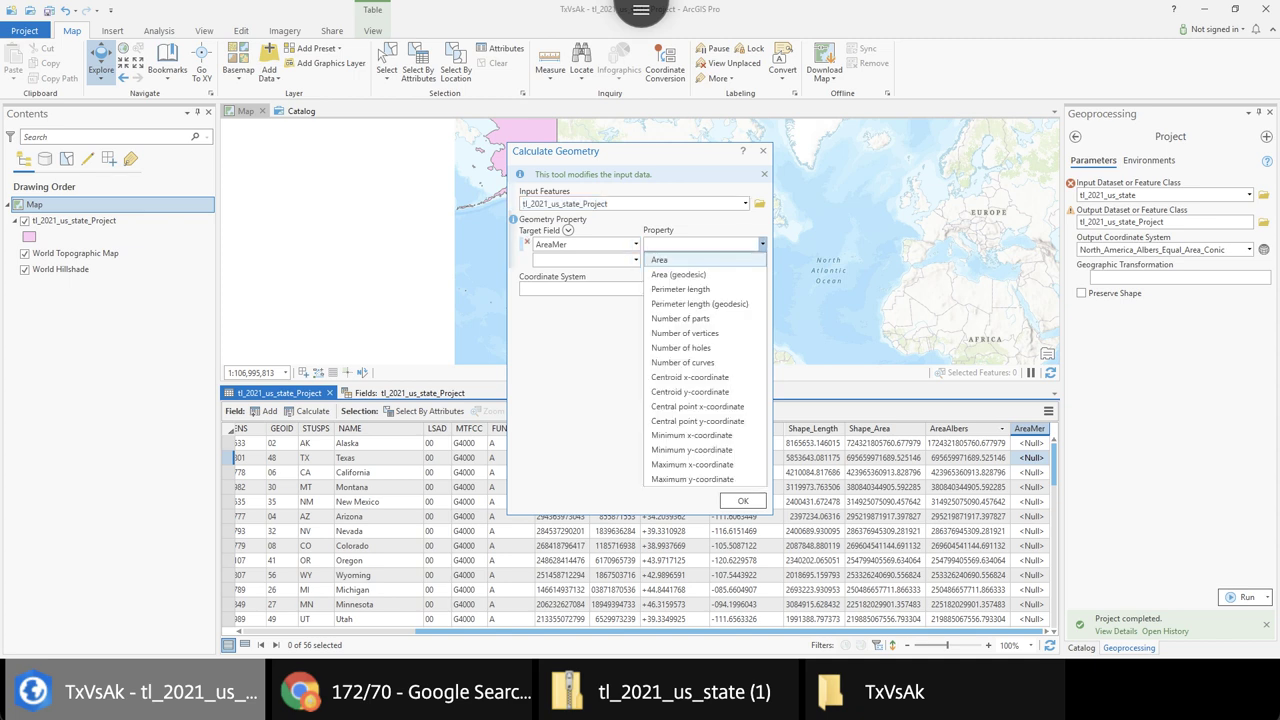
pyautogui.click(660, 259)
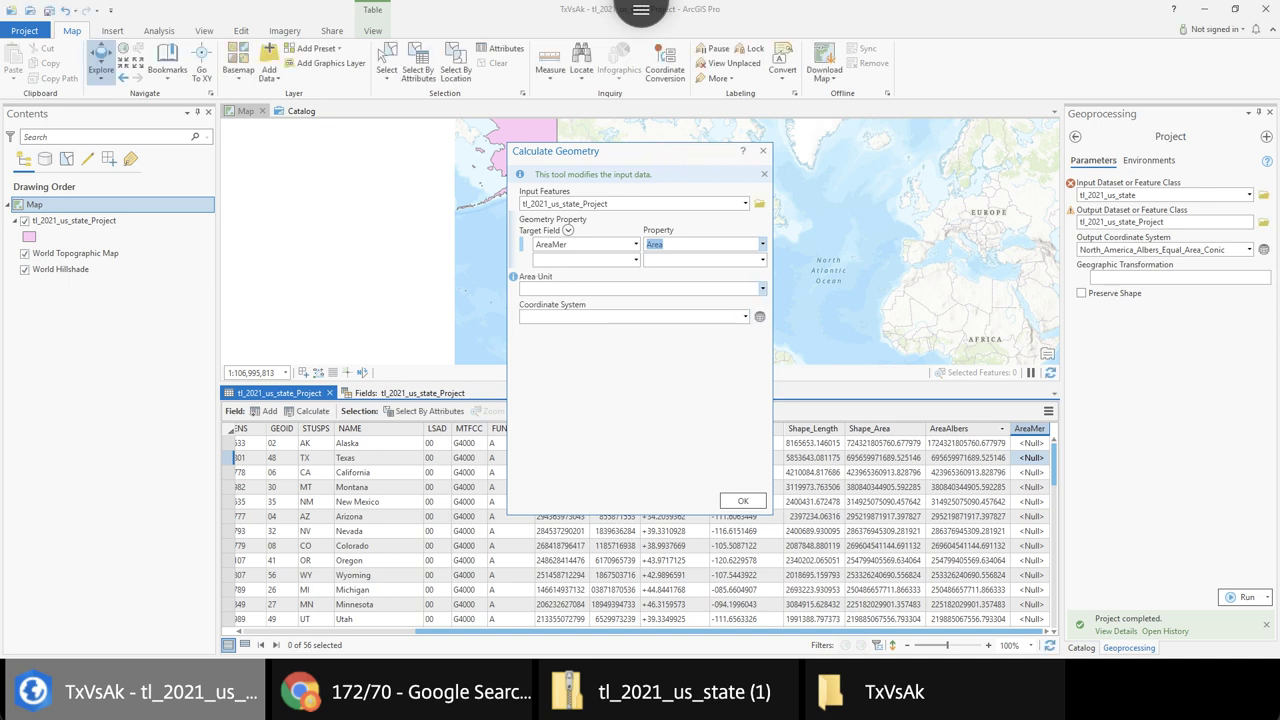
pyautogui.click(762, 288)
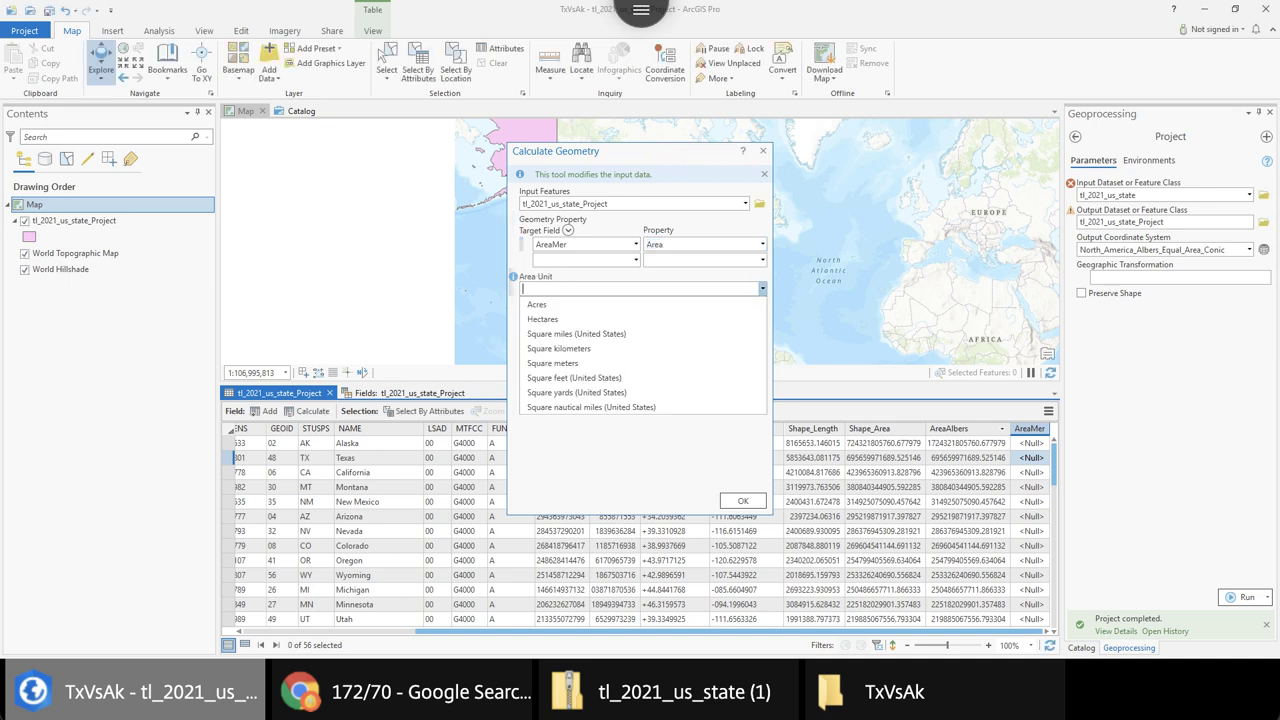
pyautogui.click(553, 363)
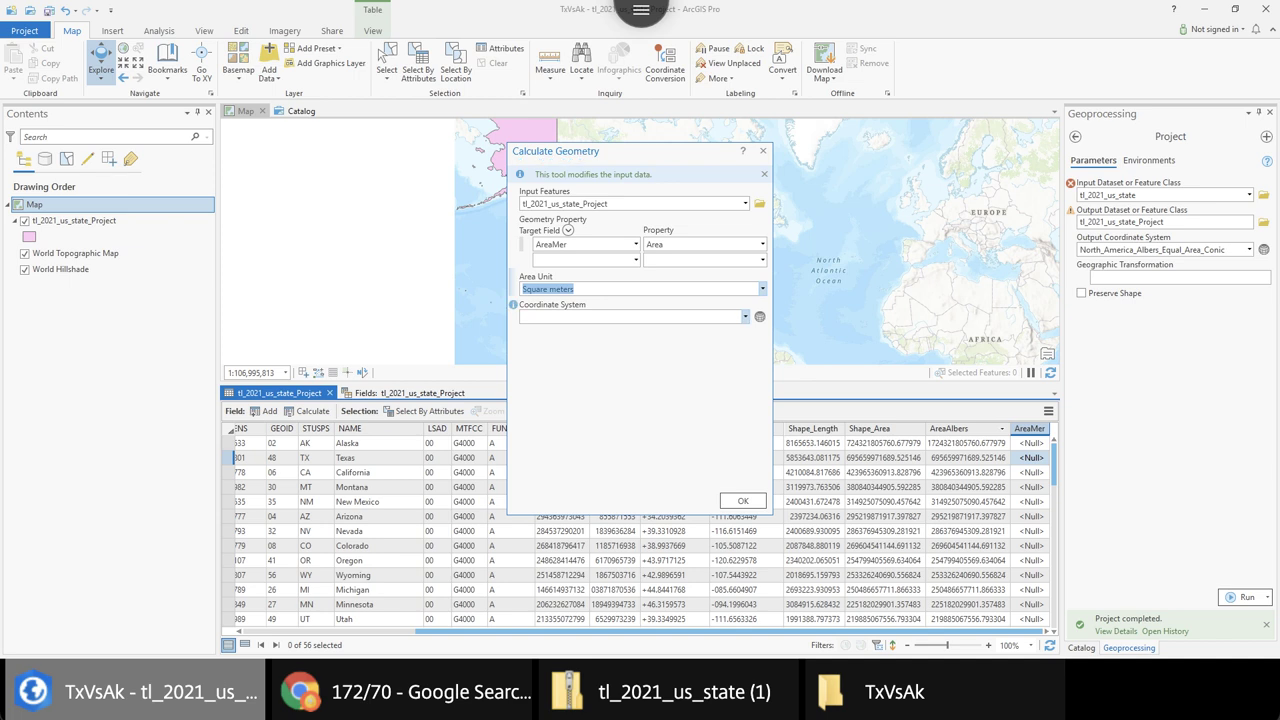
pyautogui.click(744, 316)
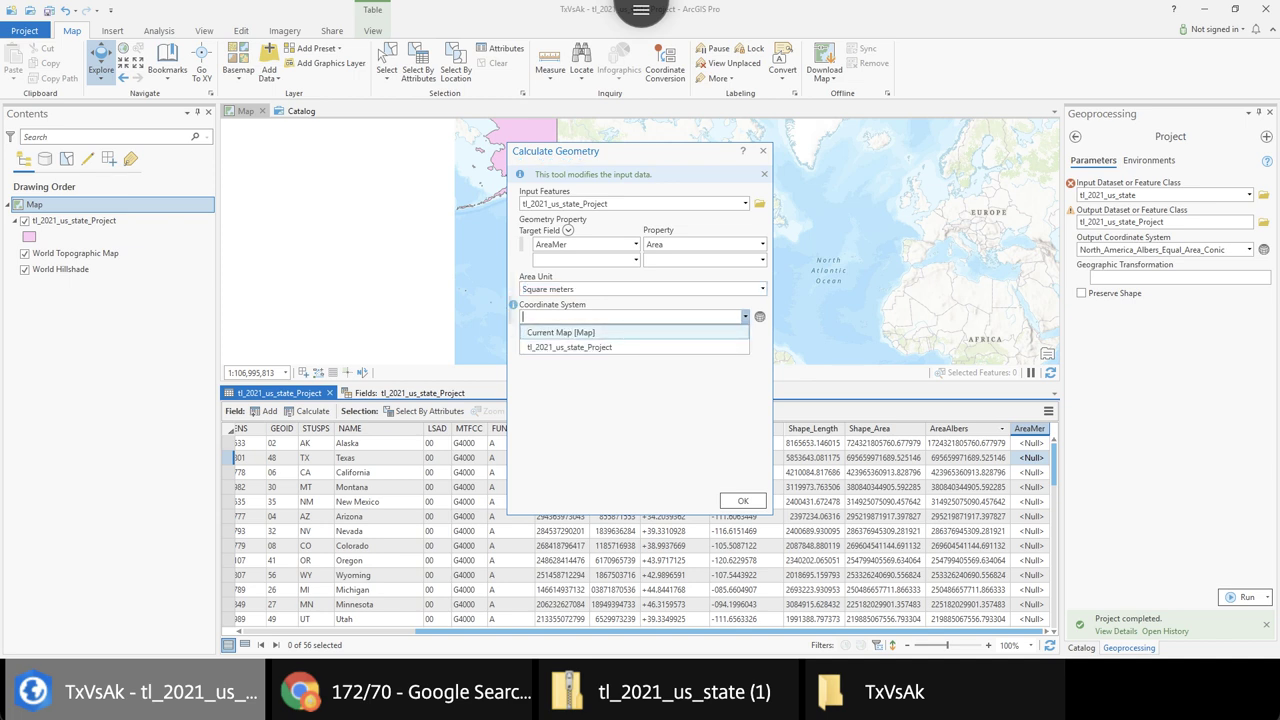
pyautogui.click(561, 332)
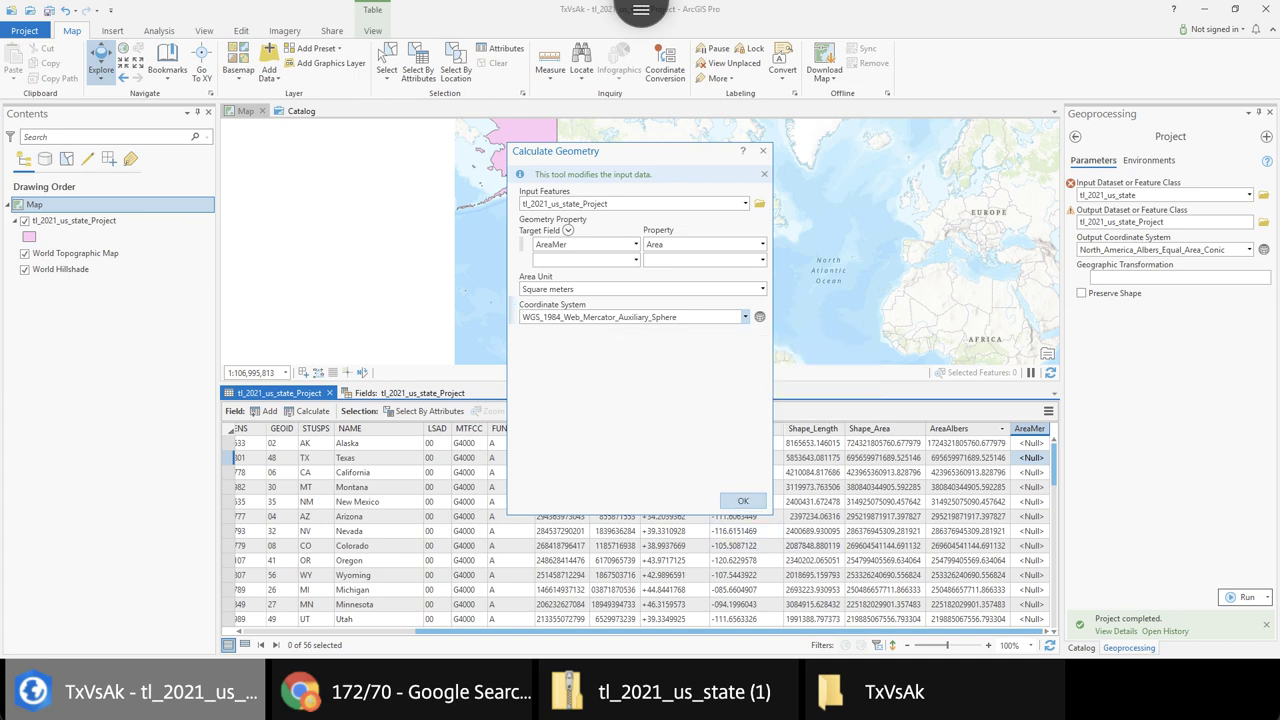
pyautogui.click(743, 500)
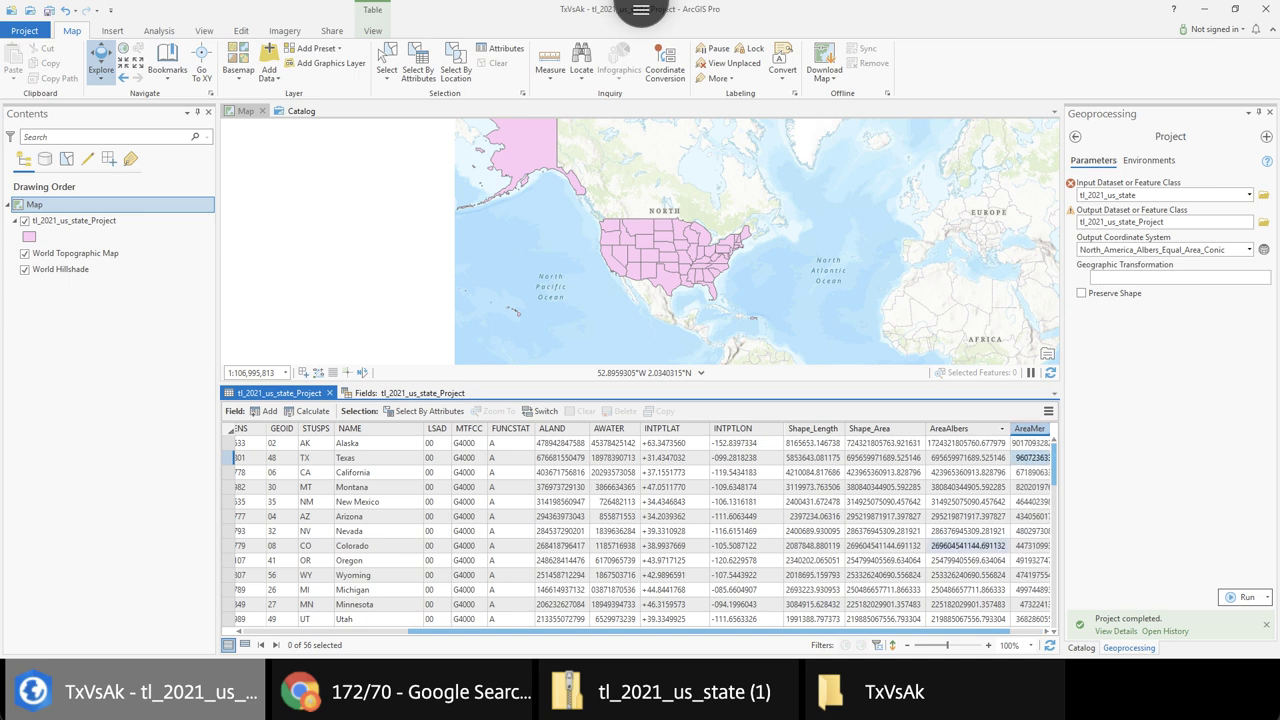
# Read the AreaMer values of Alaska and Texas, switch to Chrome and calculate 901/96 with a Google search in a new tab
pyautogui.moveTo(970, 631); pyautogui.dragTo(1003, 631)
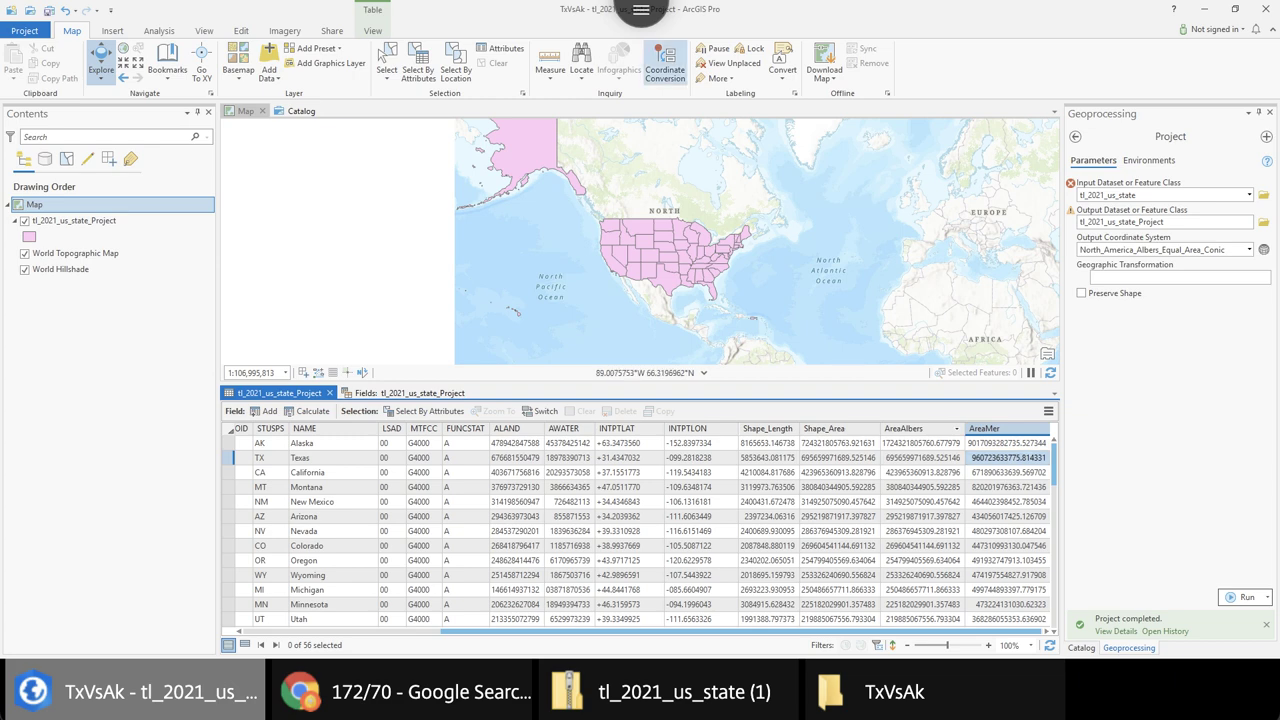
pyautogui.hotkey('alt', 'Tab')
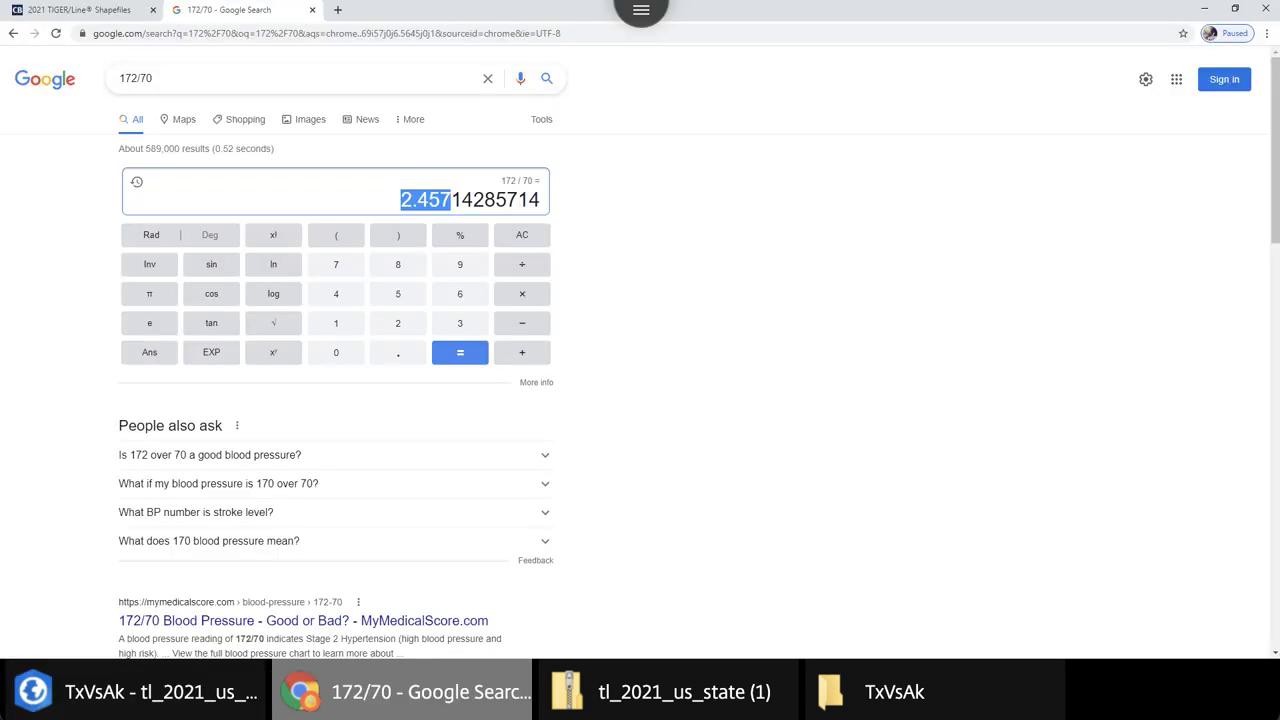
pyautogui.click(338, 10)
pyautogui.write('9')
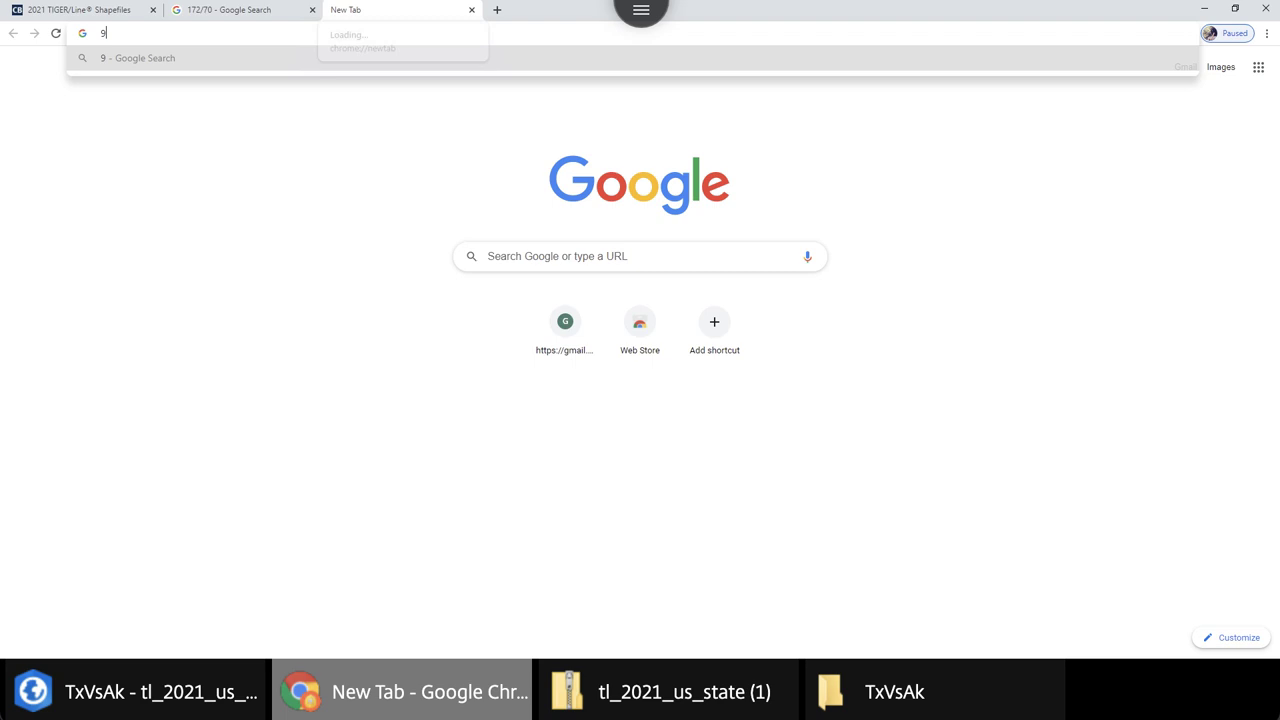
pyautogui.write('01/96')
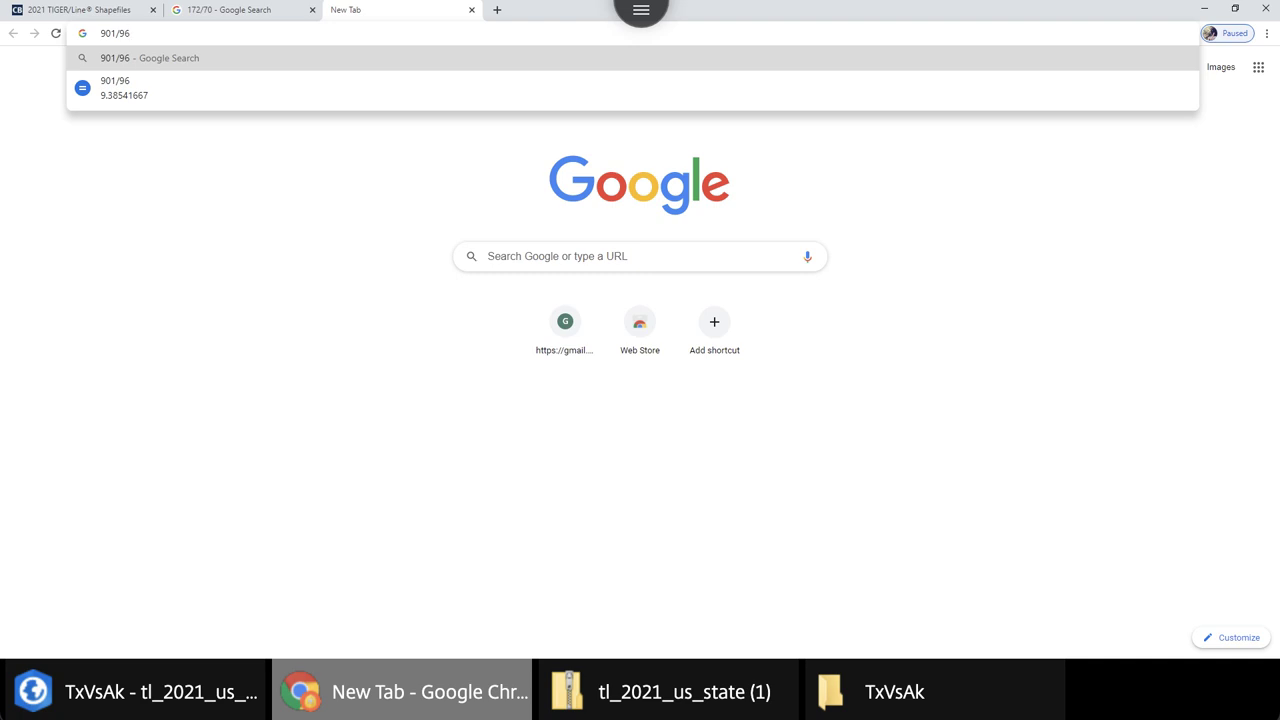
pyautogui.press('Return')
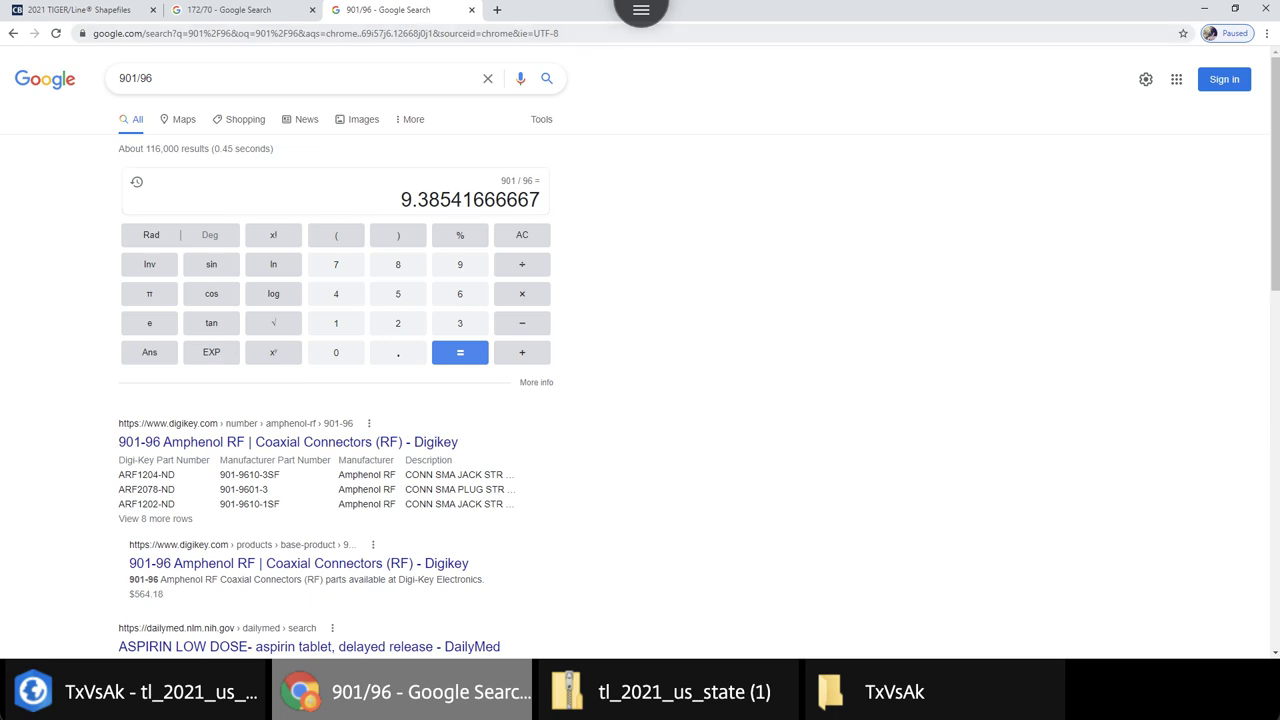
# Compare the 172/70 and 901/96 results across their browser tabs and return to the 2021 TIGER/Line Shapefiles page
pyautogui.hotkey('ctrl', 'shift', 'Tab')
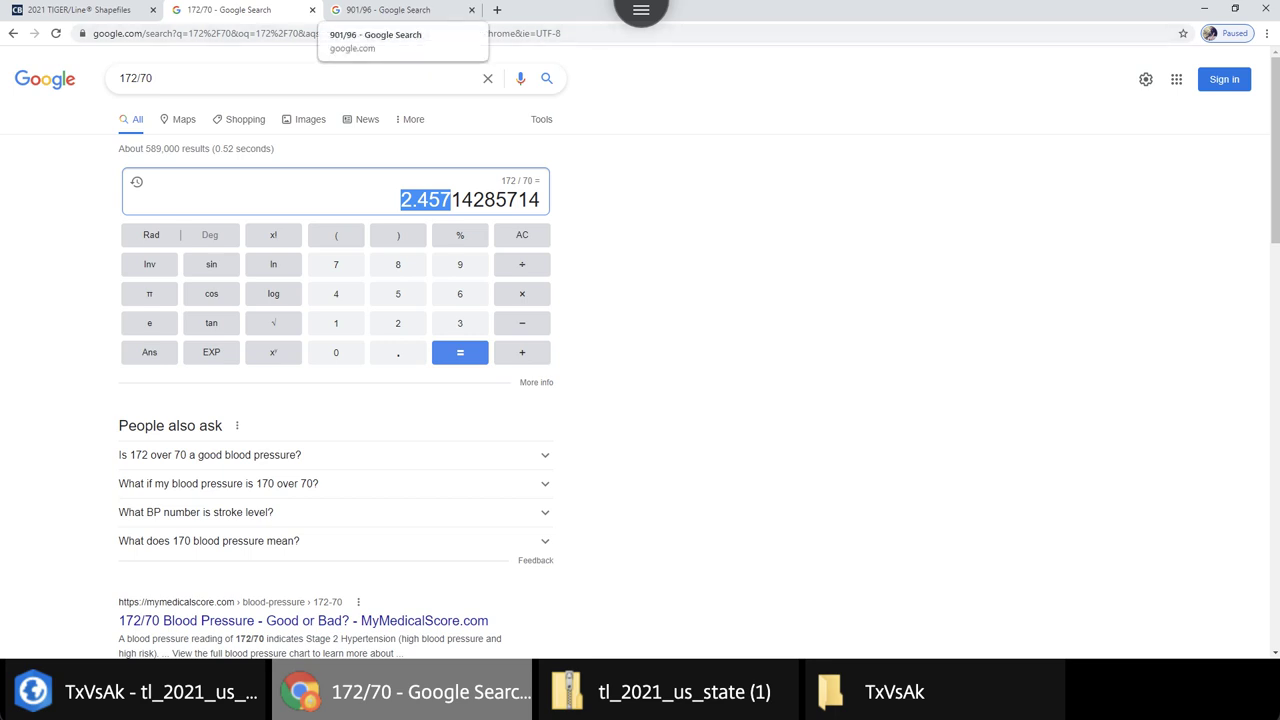
pyautogui.click(385, 10)
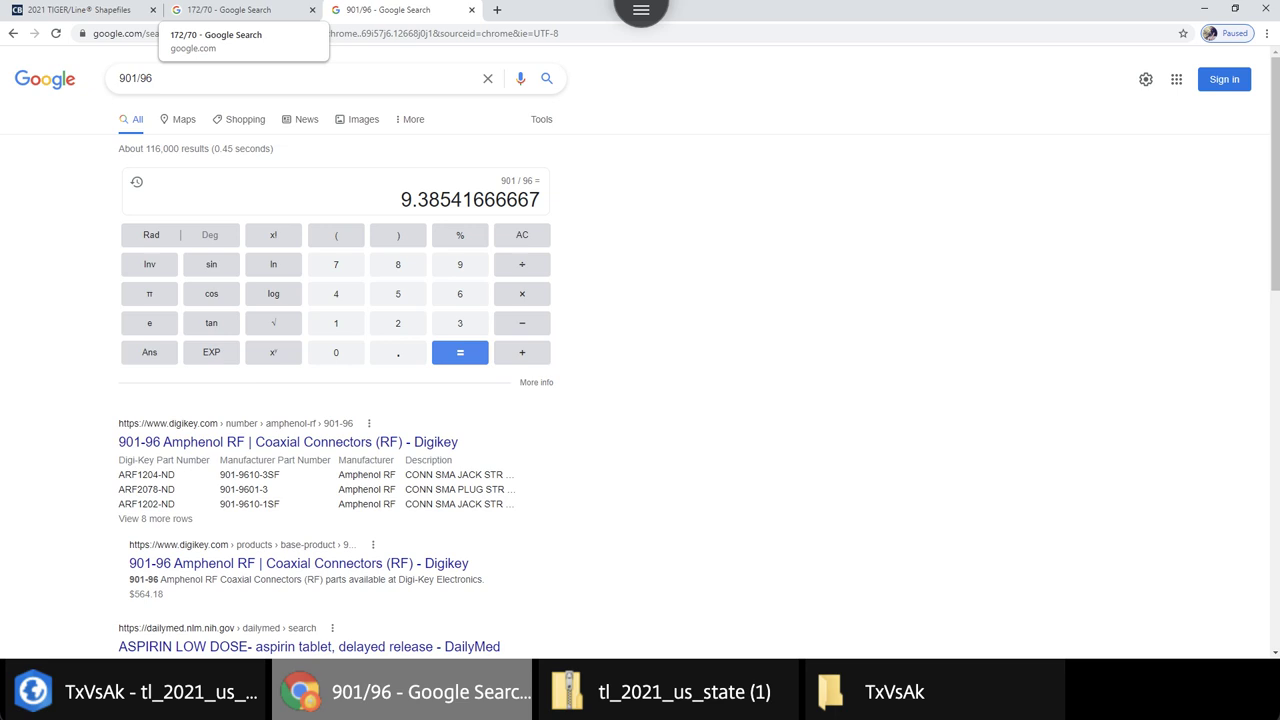
pyautogui.click(230, 10)
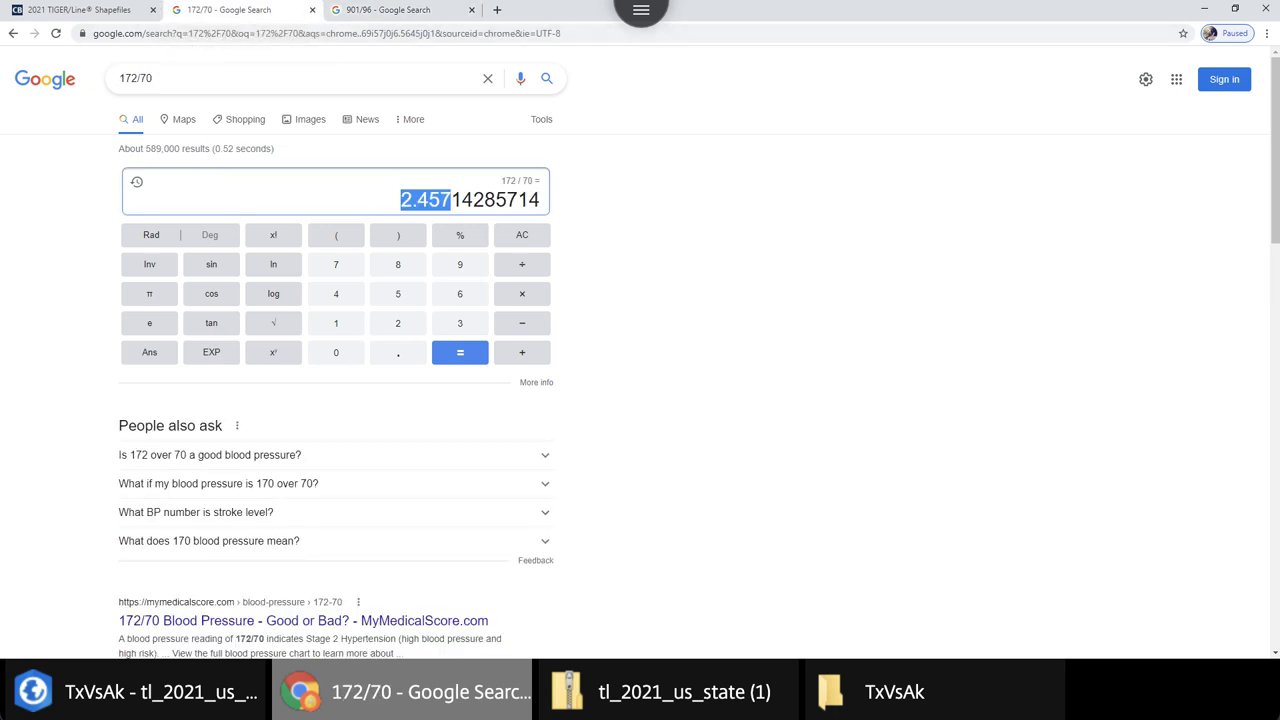
pyautogui.click(80, 10)
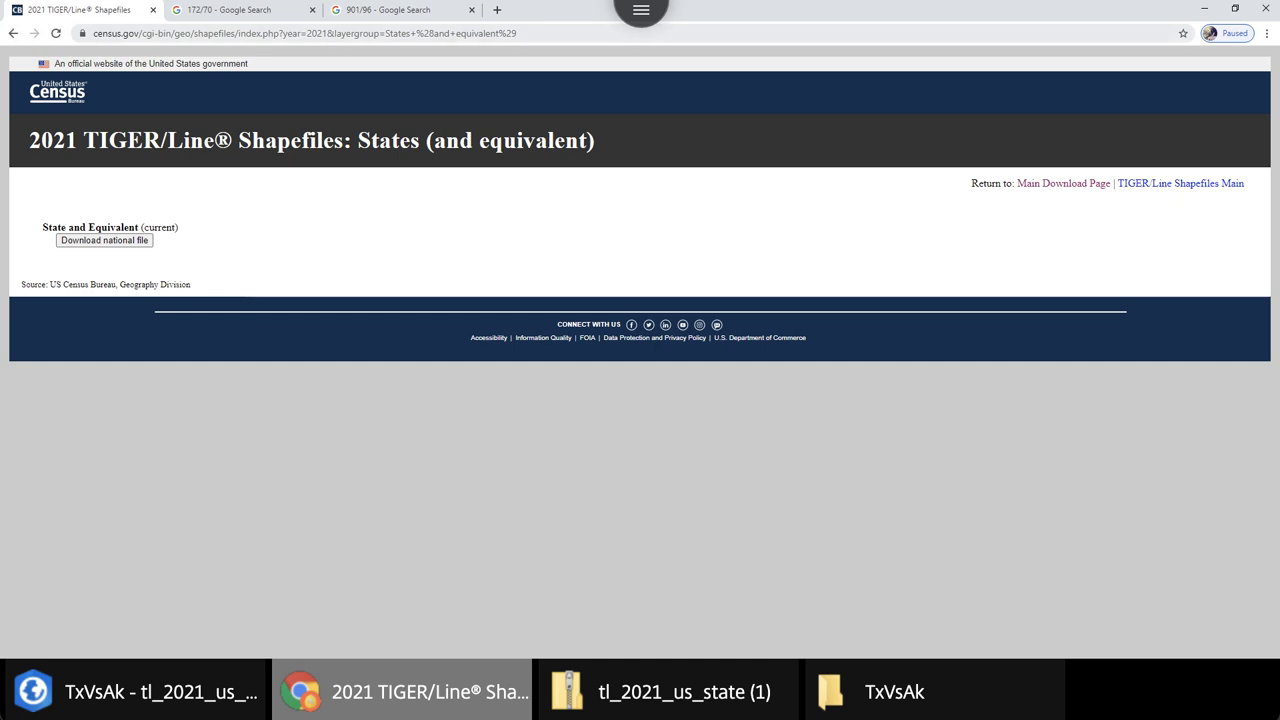
# Review the 172/70 result in its browser tab, return to ArcGIS Pro and examine Alaska and the contiguous states on the Web Mercator map
pyautogui.click(166, 33)
pyautogui.click(230, 10)
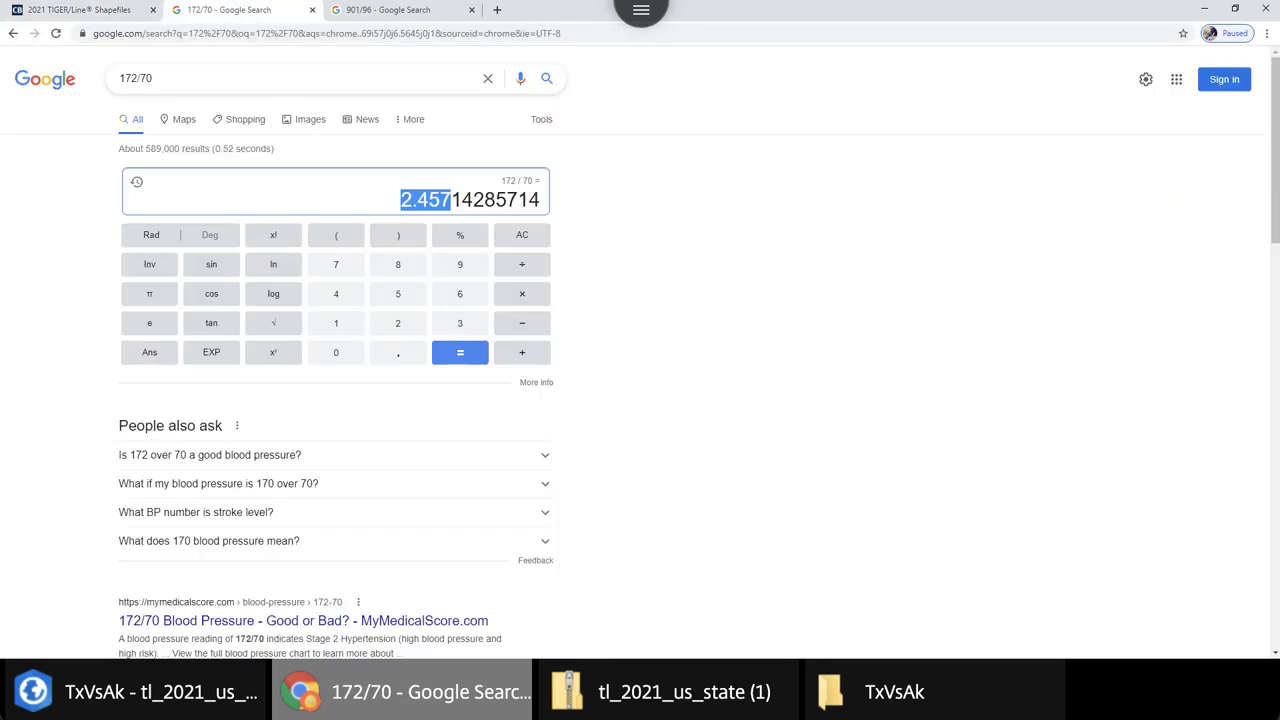
pyautogui.hotkey('alt', 'Tab')
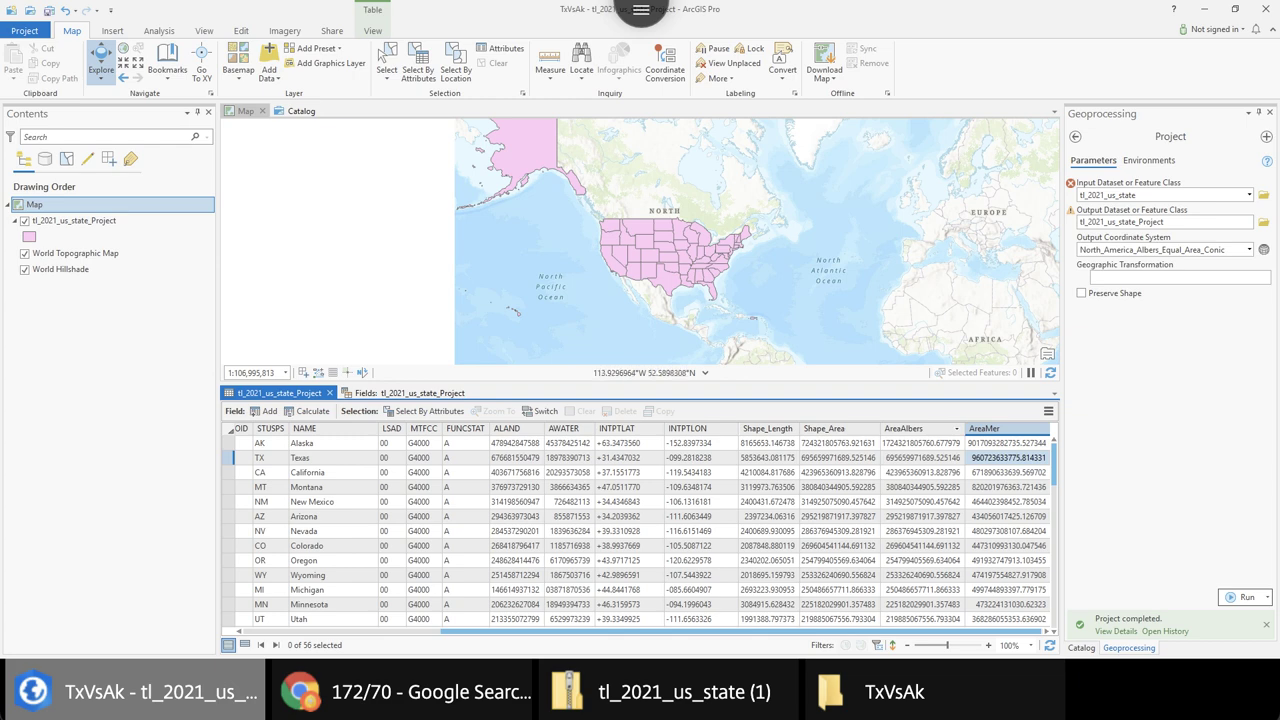
pyautogui.scroll(1, 590, 195)
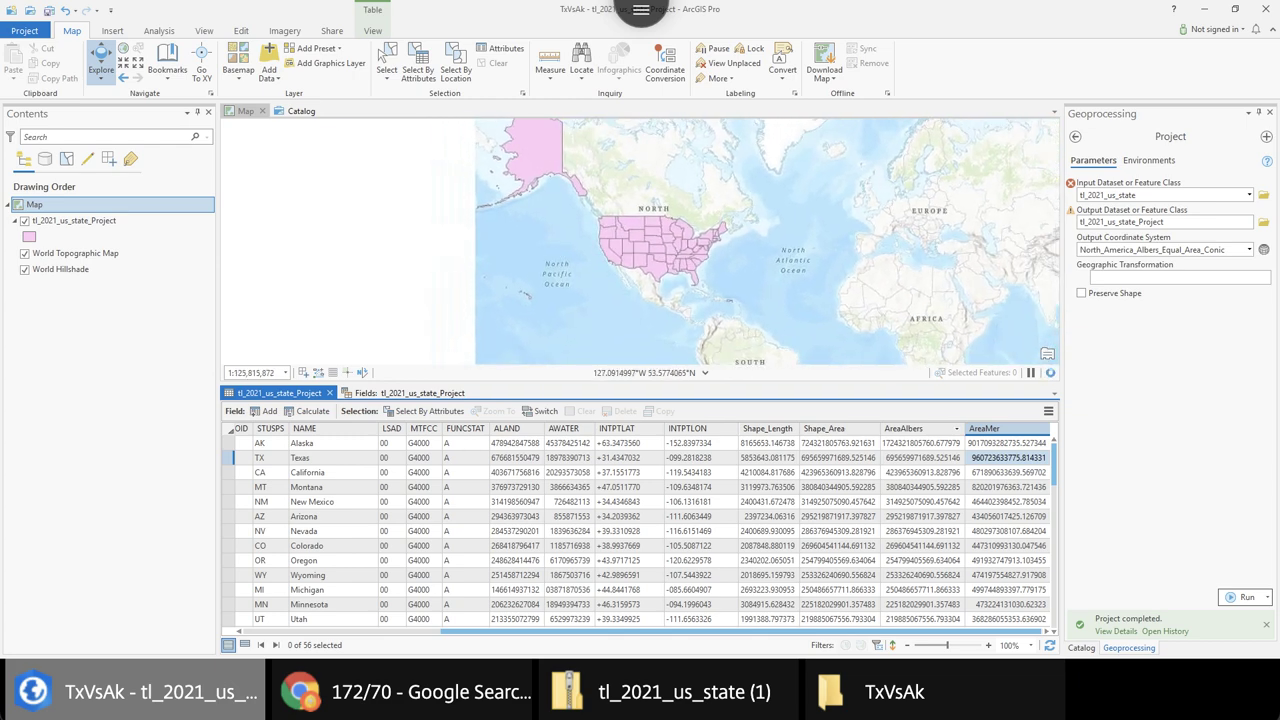
pyautogui.scroll(-2, 565, 150)
pyautogui.scroll(2, 556, 145)
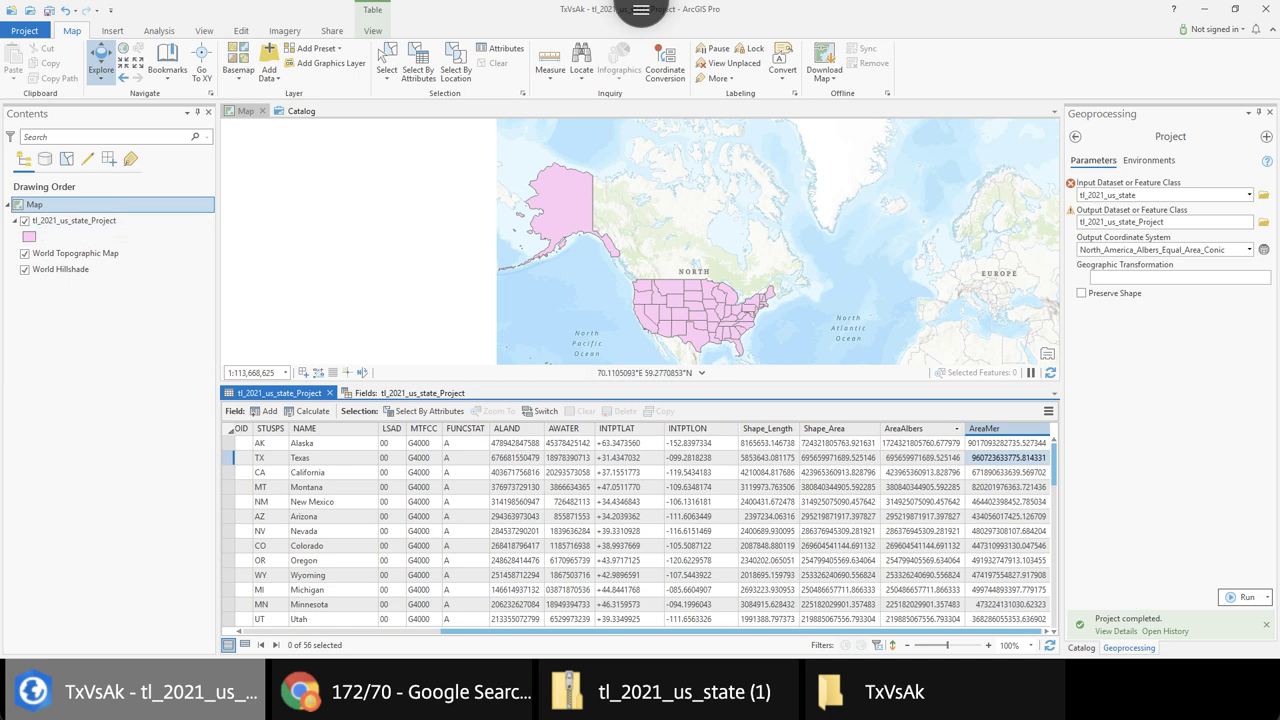
# Set the map's coordinate system to North America Albers Equal Area Conic
pyautogui.rightClick(62, 204)
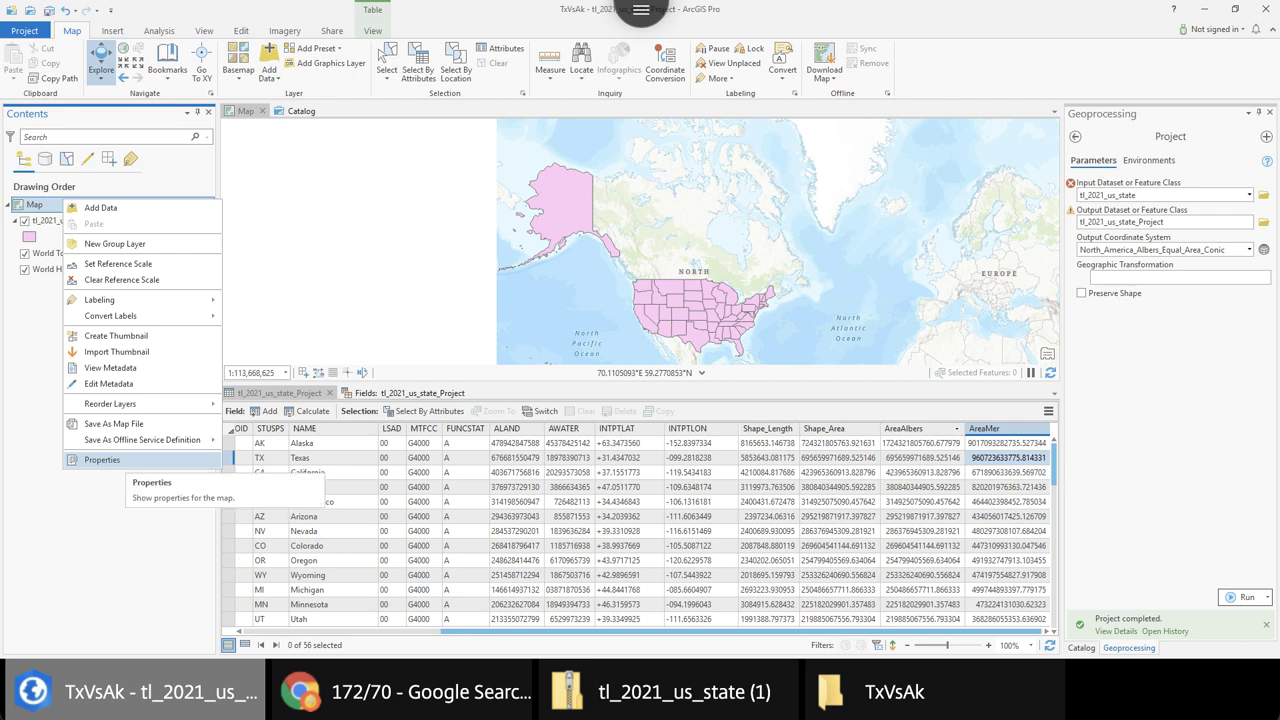
pyautogui.click(102, 460)
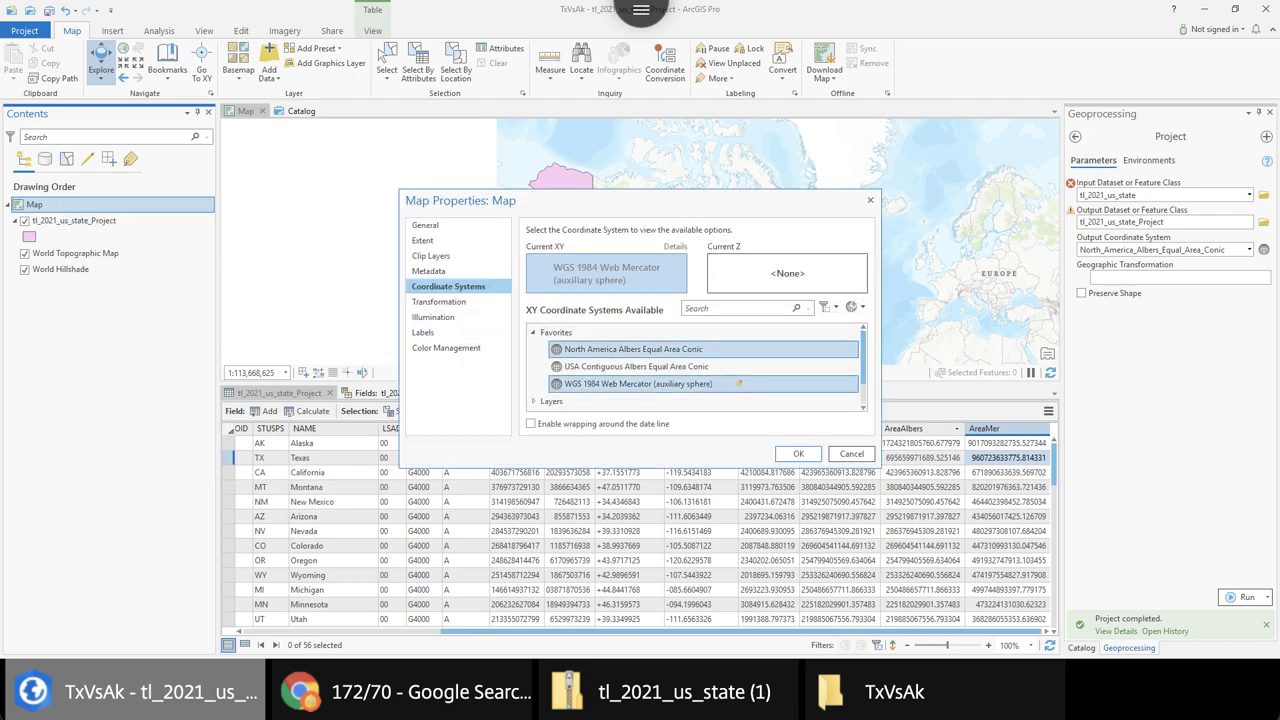
pyautogui.click(729, 349)
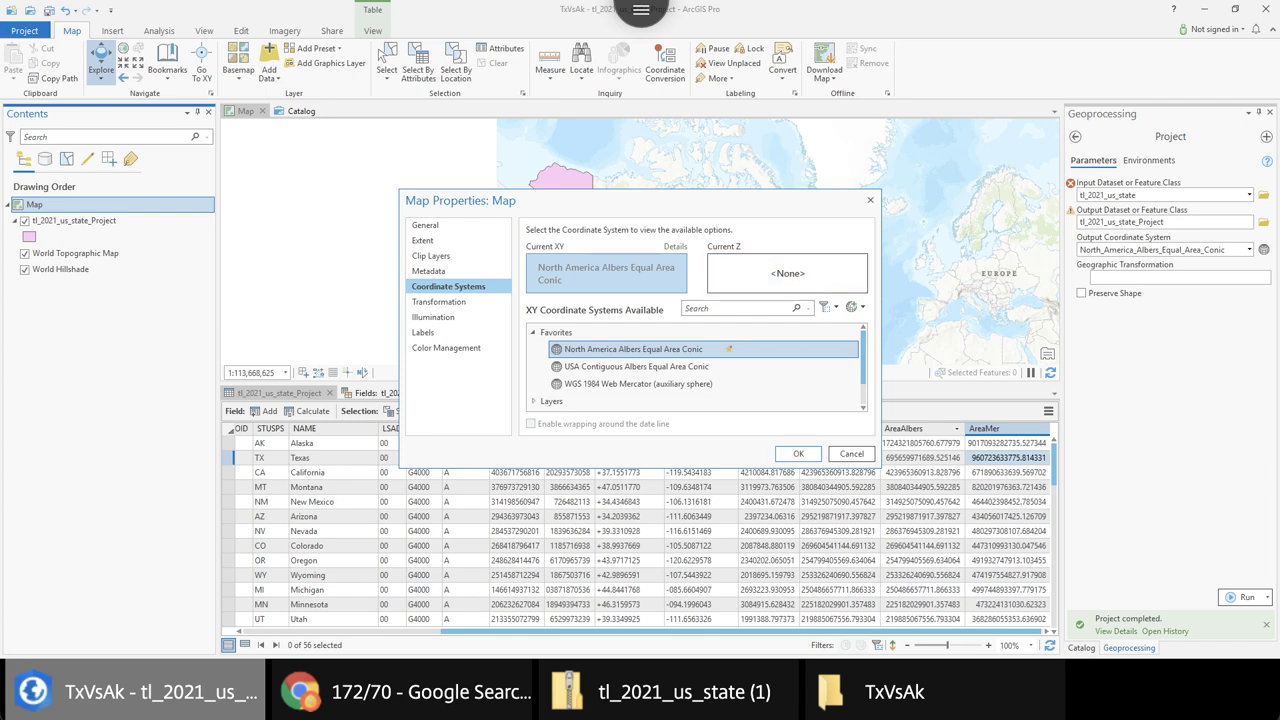
pyautogui.click(798, 453)
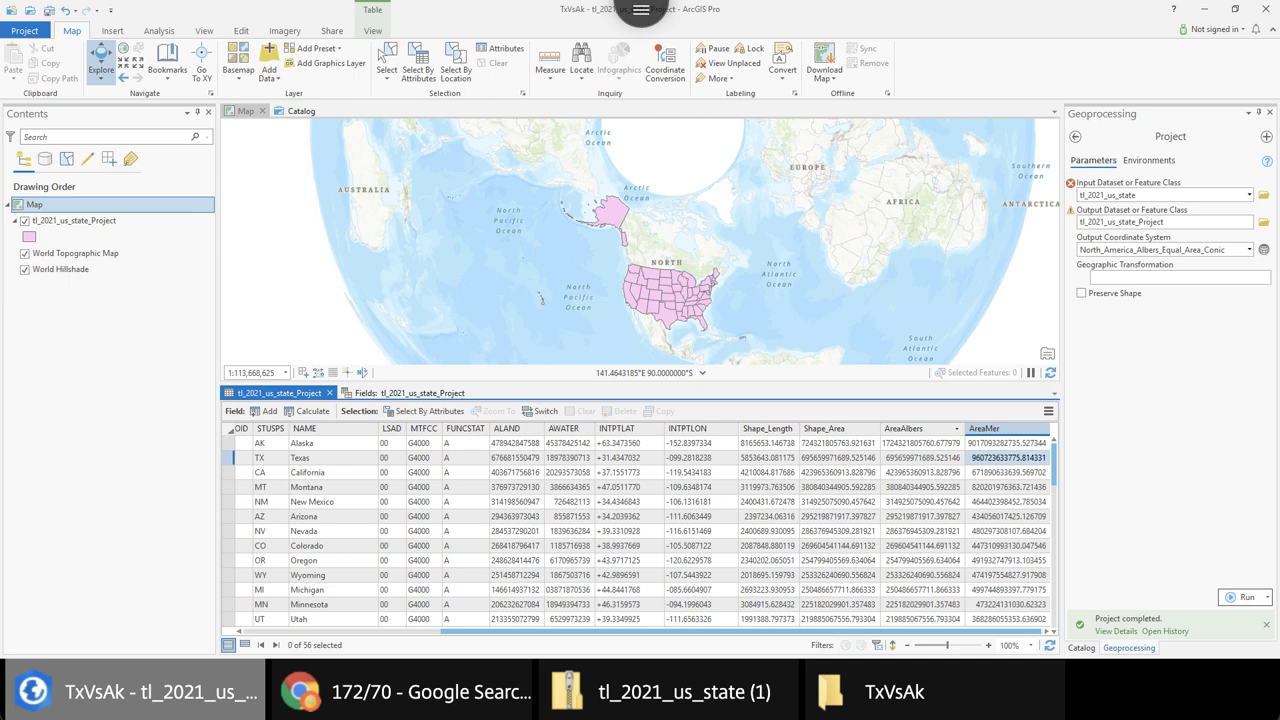
# Open the map's coordinate system properties, switch to Chrome and browse Google image results for "rand mcnally" in a new tab
pyautogui.rightClick(97, 205)
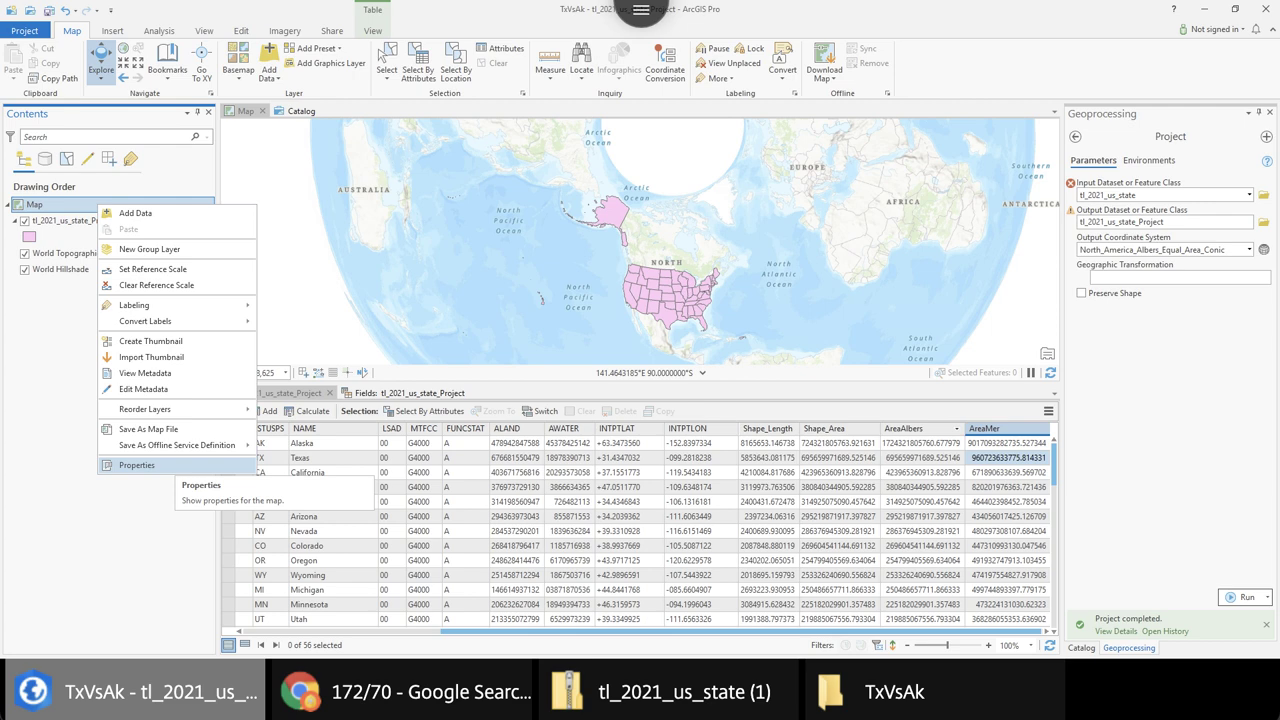
pyautogui.click(137, 465)
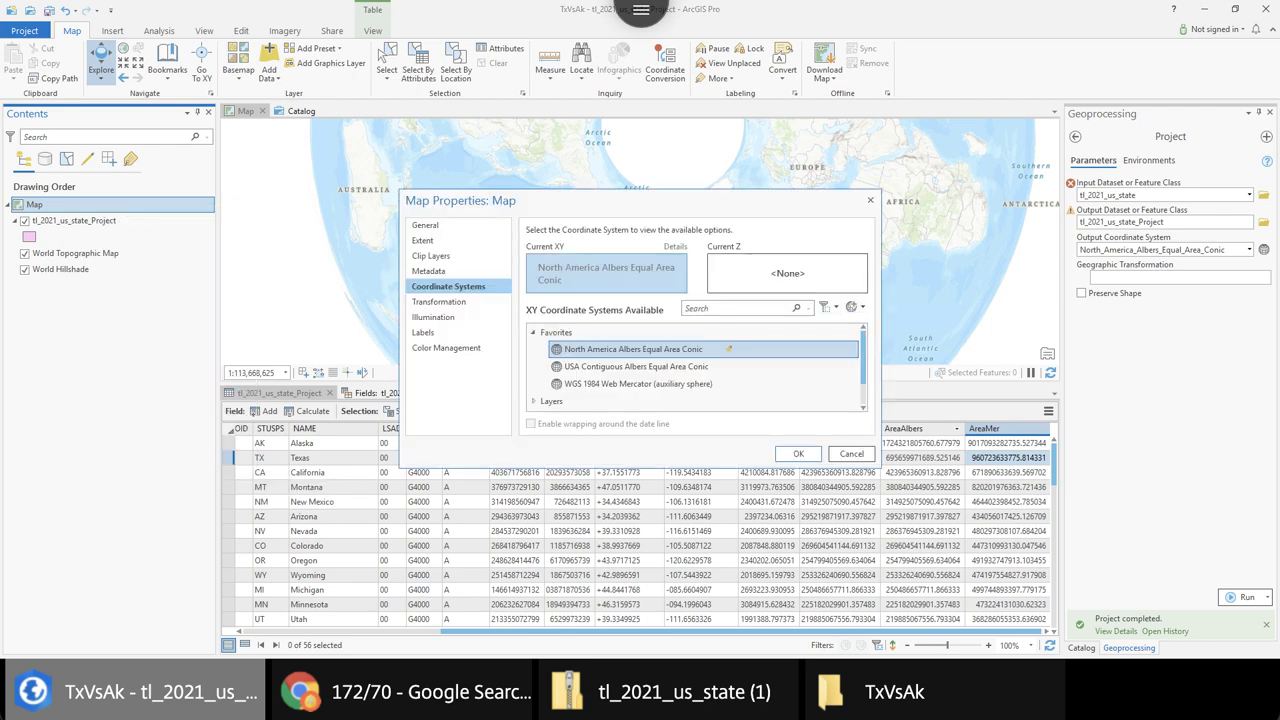
pyautogui.hotkey('alt', 'Tab')
pyautogui.click(497, 9)
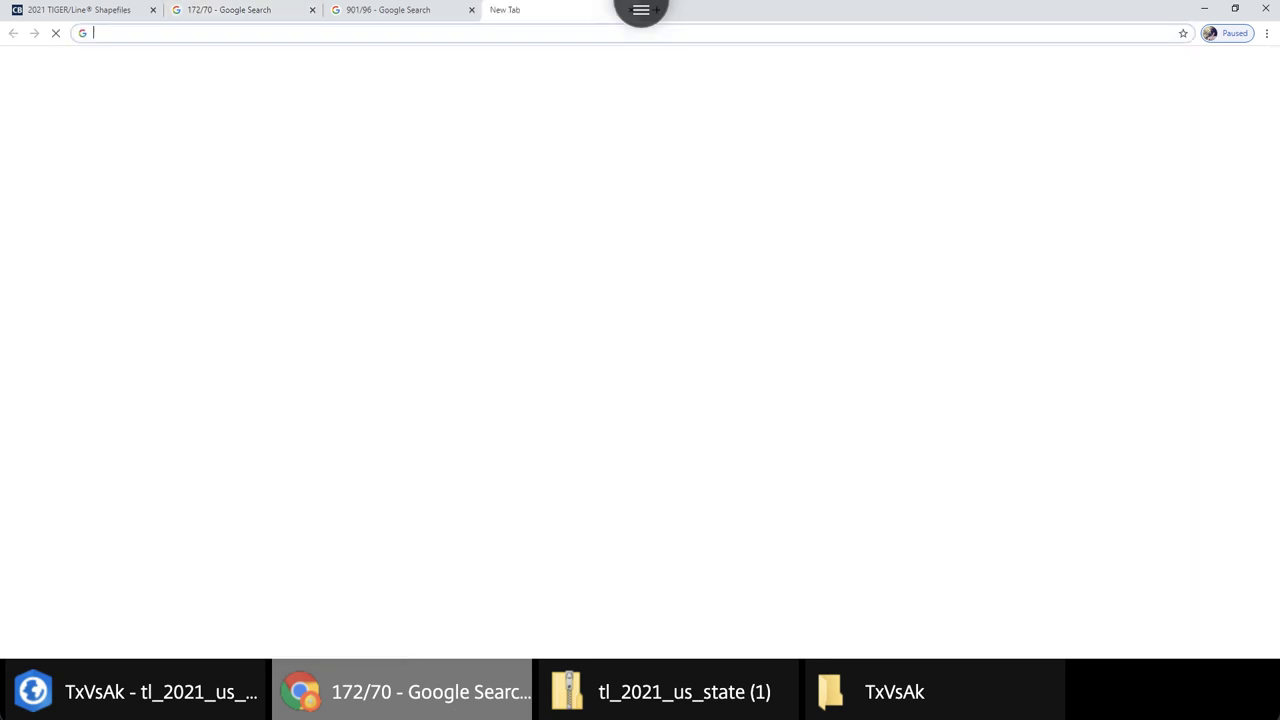
pyautogui.write('rand mcnally')
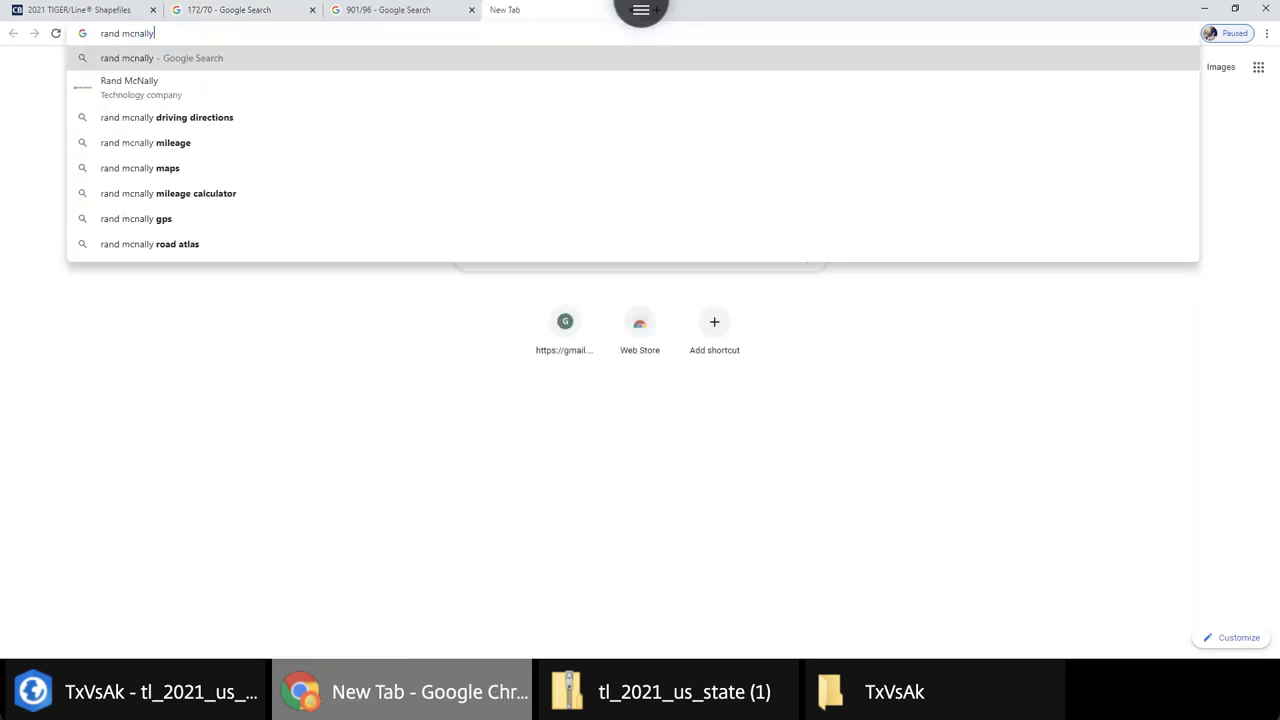
pyautogui.press('Return')
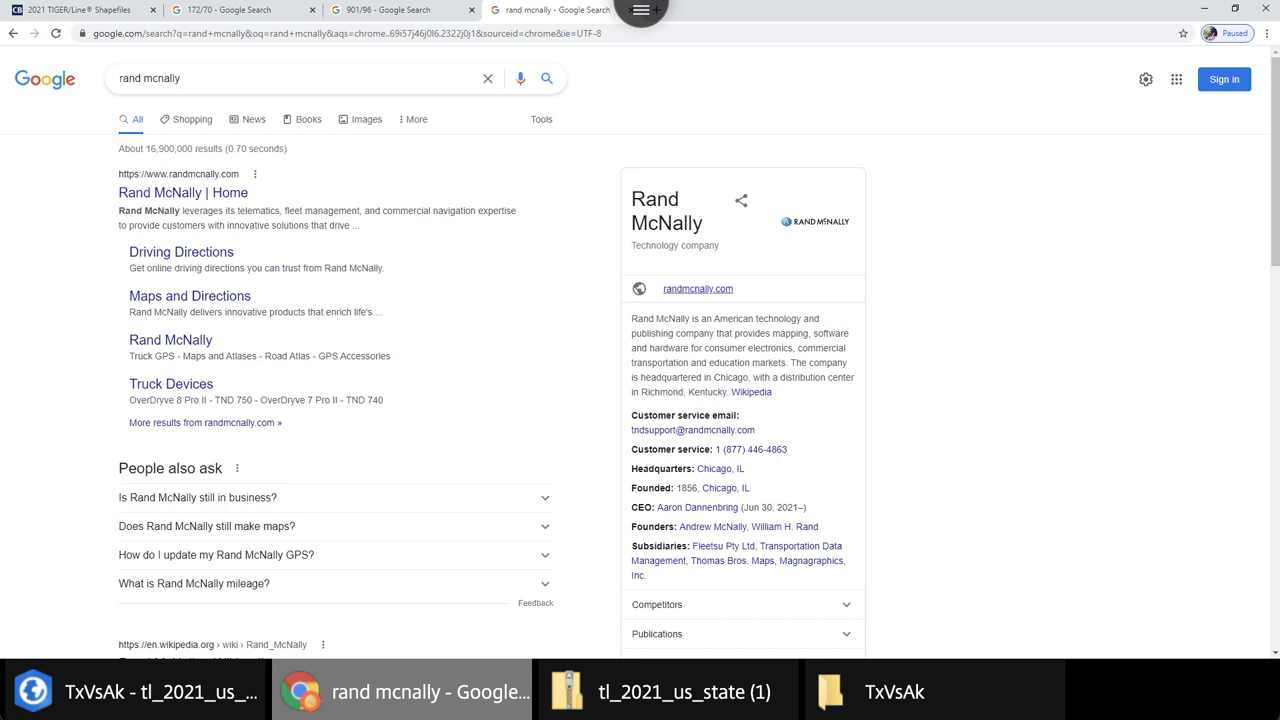
pyautogui.click(366, 119)
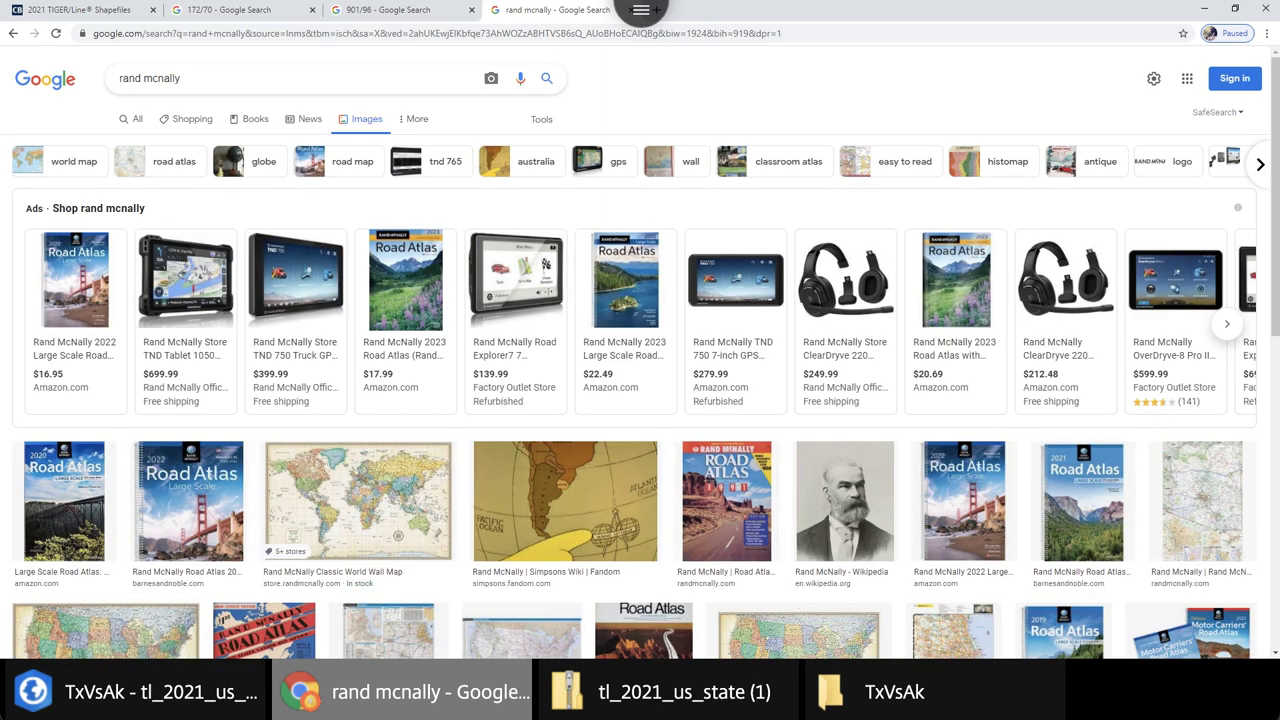
pyautogui.scroll(-2, 516, 250)
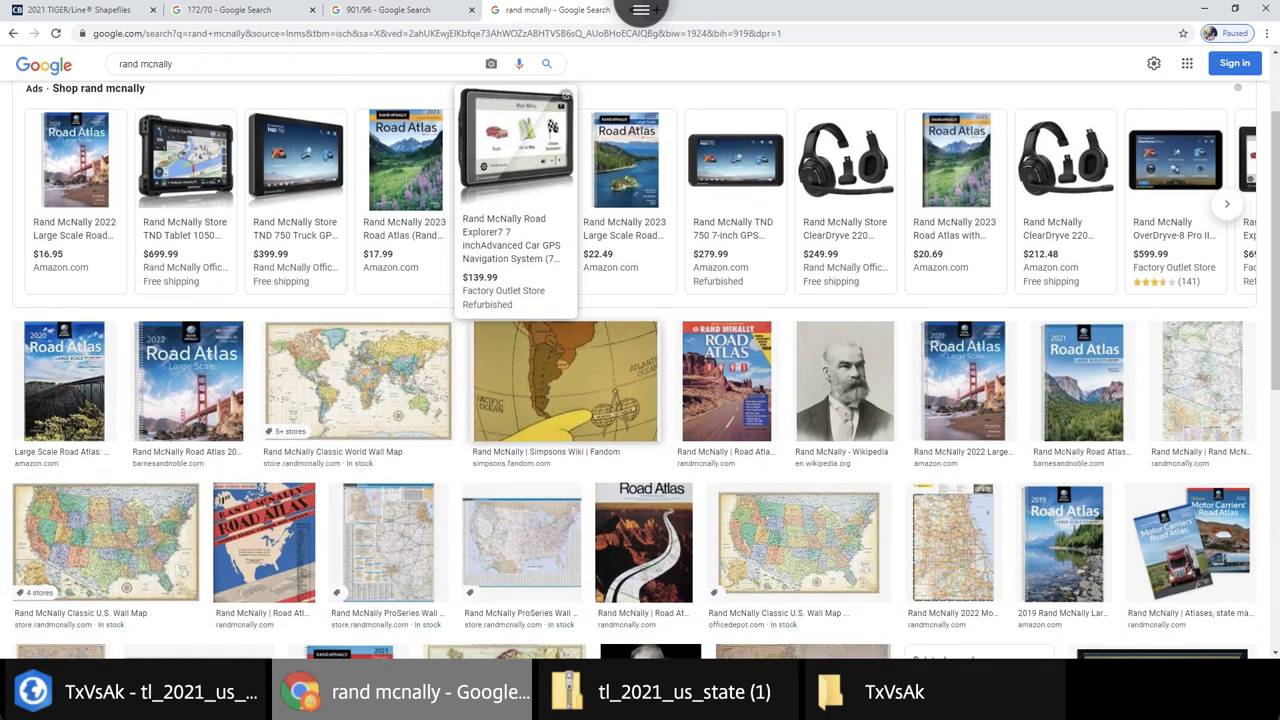
pyautogui.scroll(-5, 516, 250)
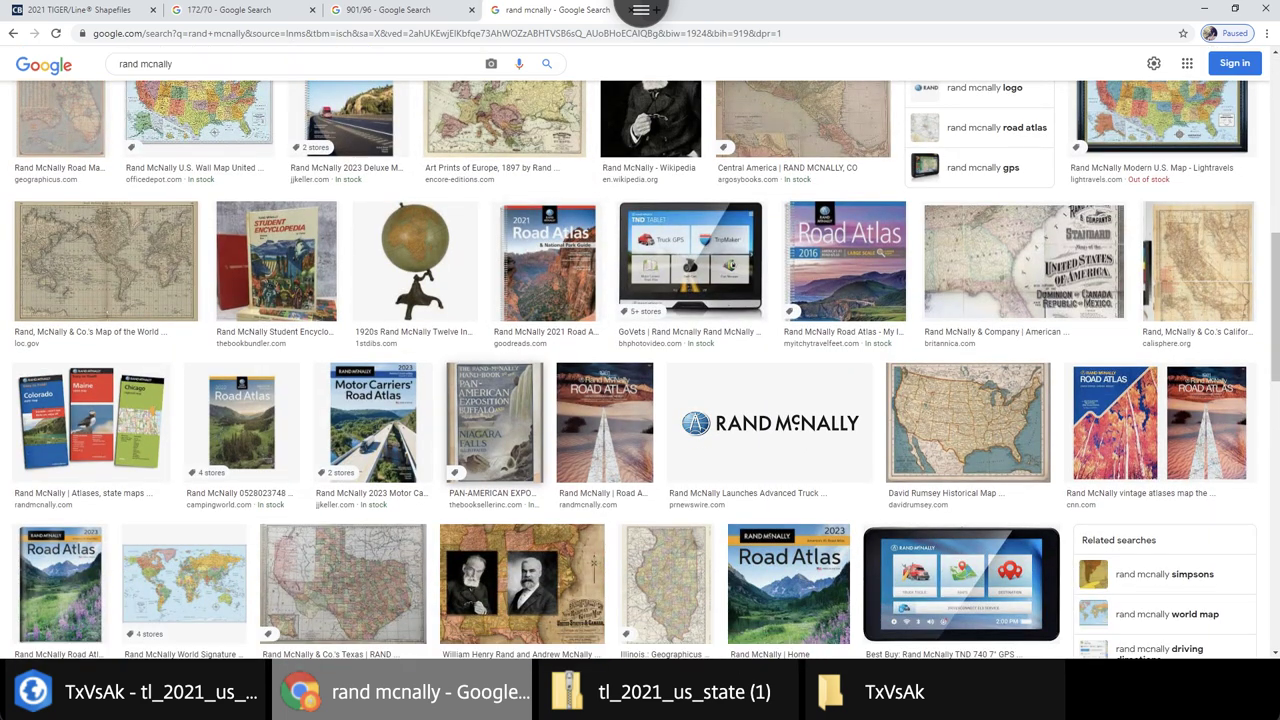
pyautogui.scroll(7, 640, 369)
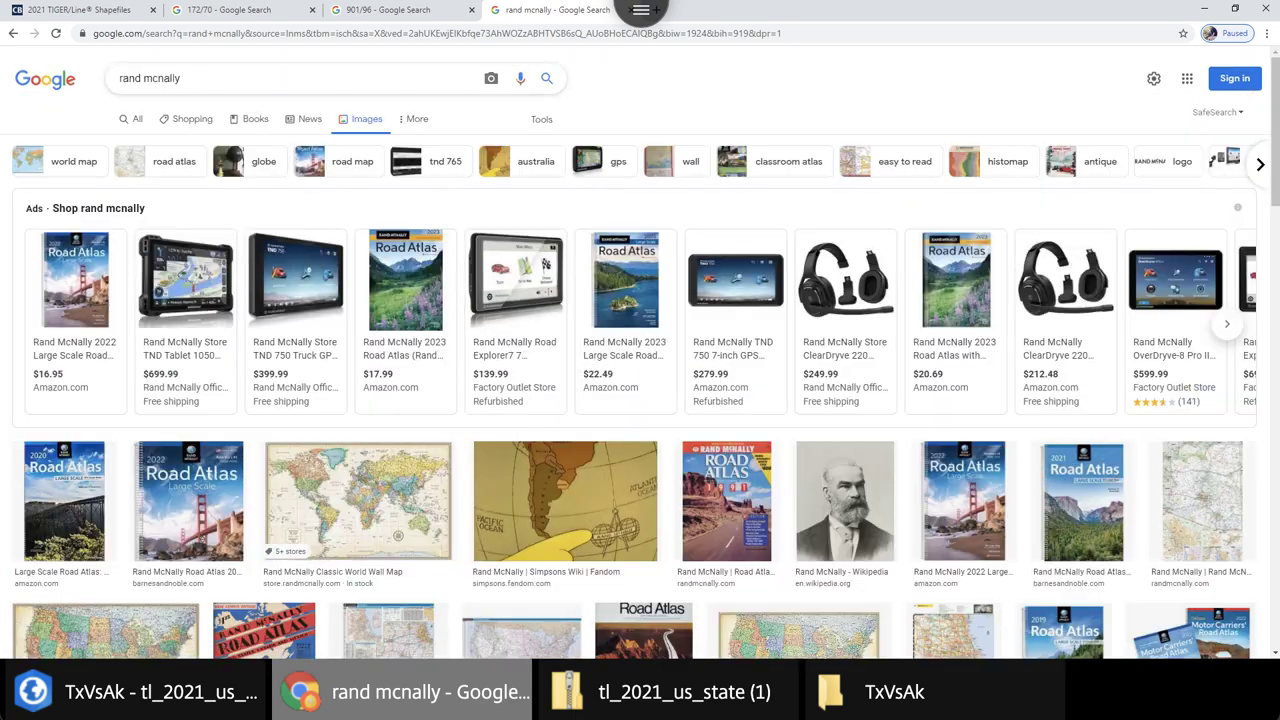
# Refine the image search to "rand mcnally logo" and look through the results
pyautogui.click(181, 78)
pyautogui.write('logo')
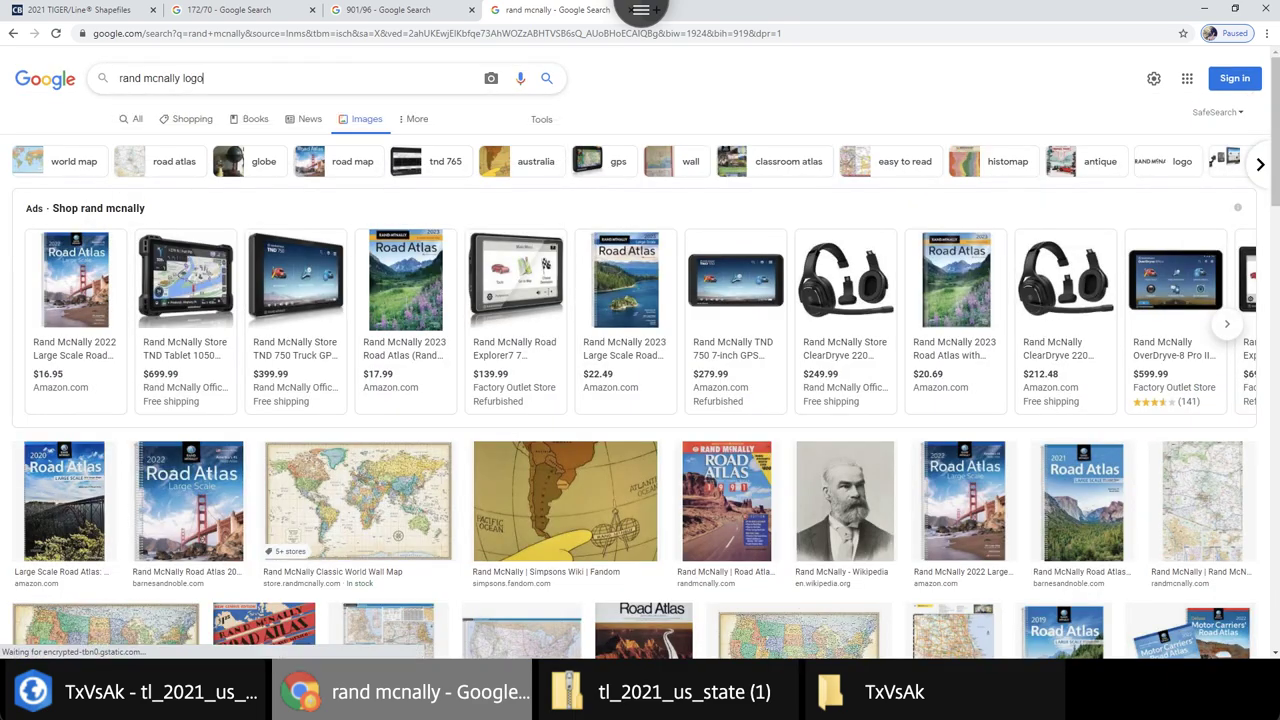
pyautogui.press('Return')
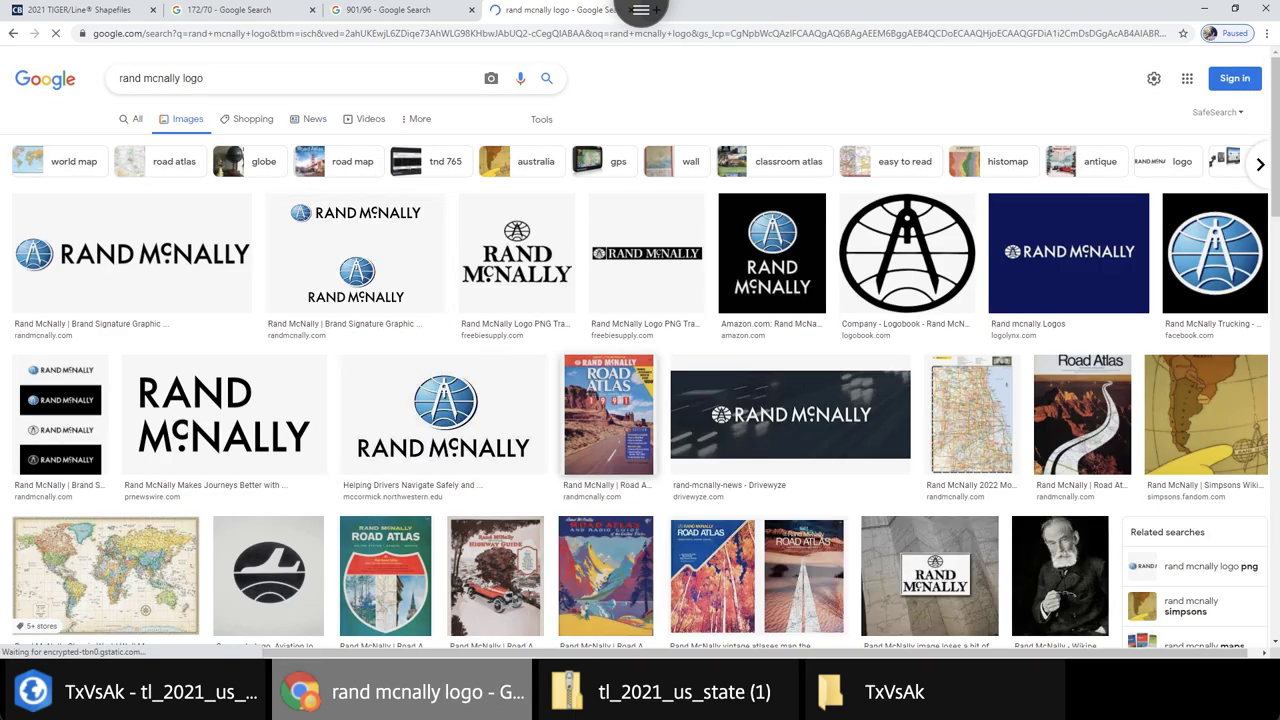
pyautogui.scroll(-10, 640, 370)
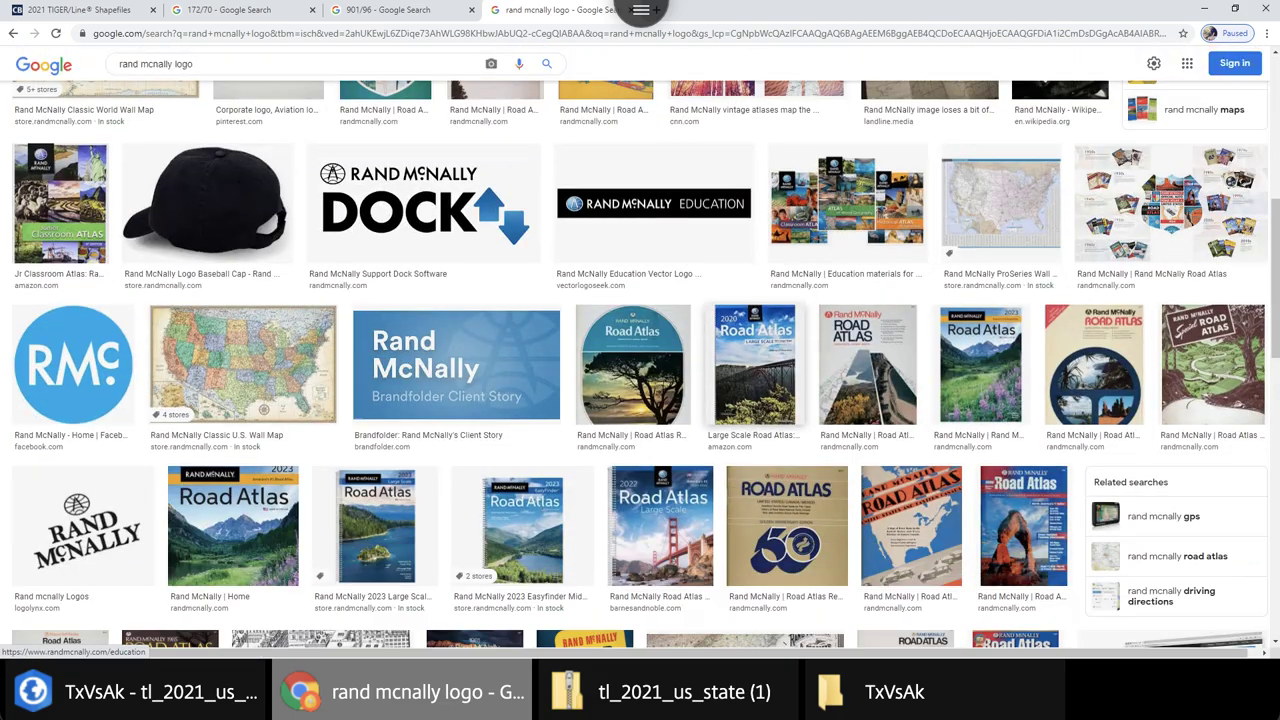
pyautogui.scroll(-10, 640, 365)
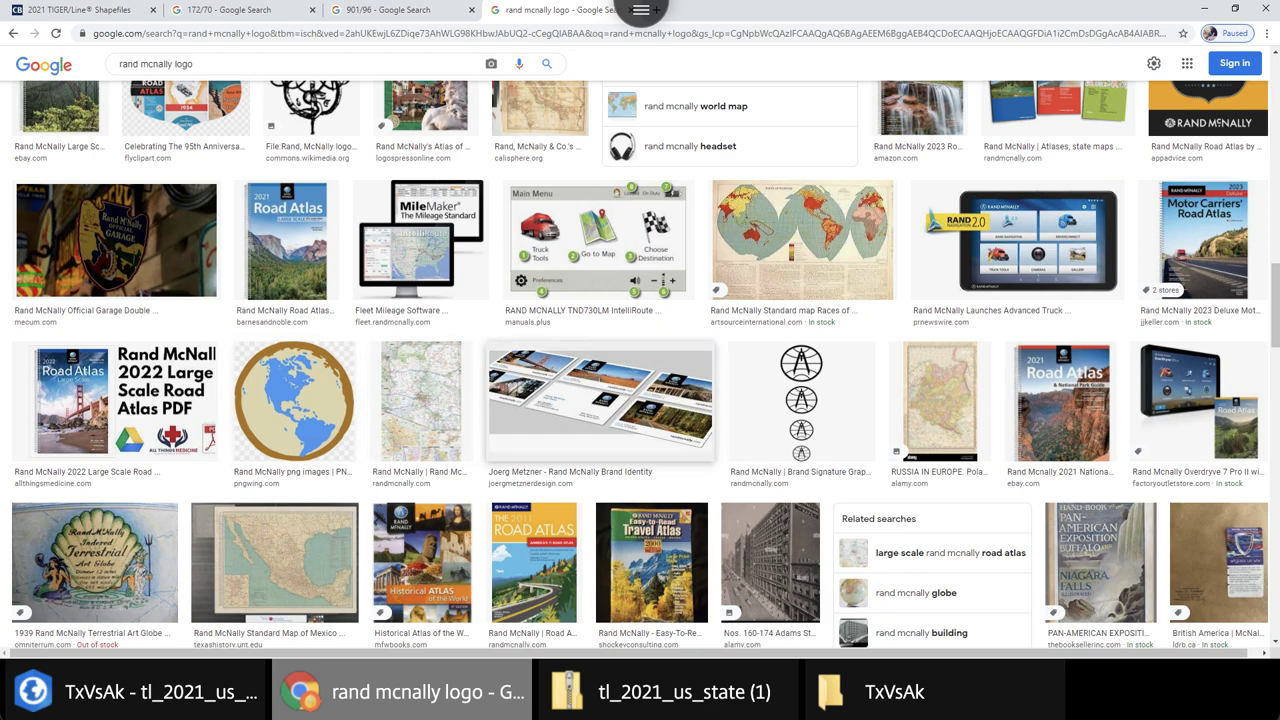
pyautogui.scroll(4, 640, 370)
pyautogui.scroll(15, 640, 370)
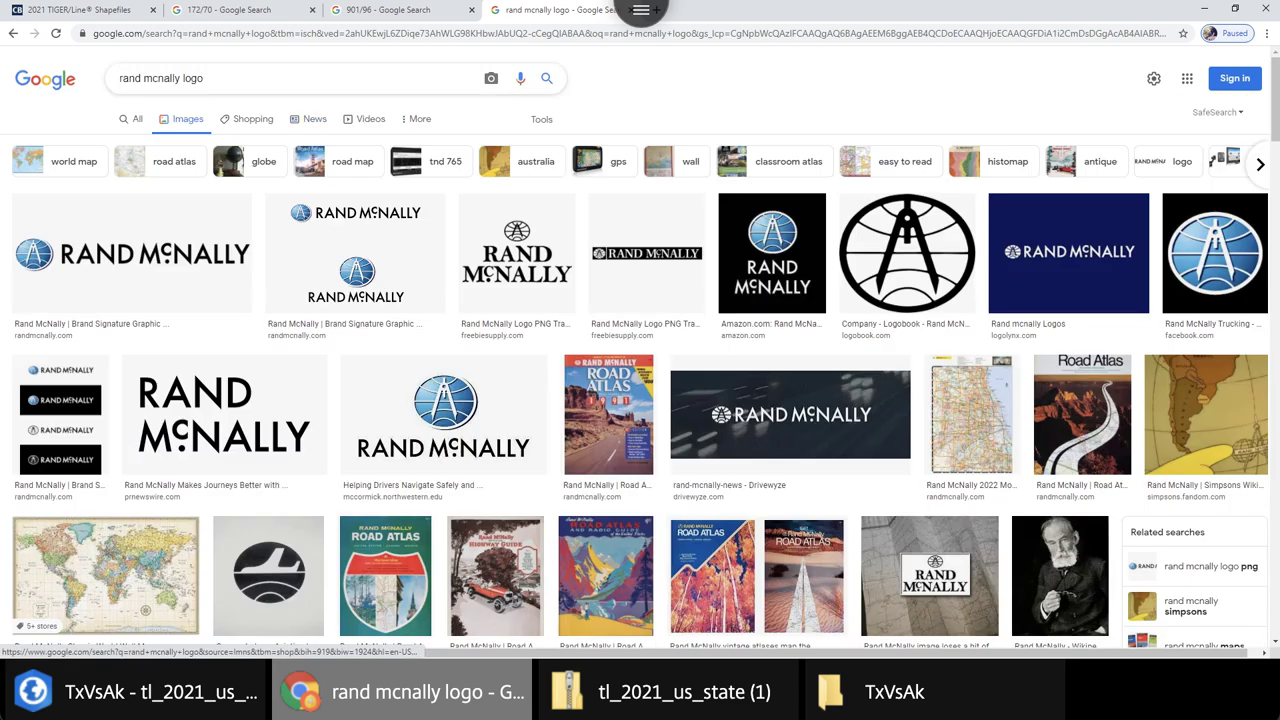
# Change the image search to "rand mcnally robinson"
pyautogui.click(183, 78)
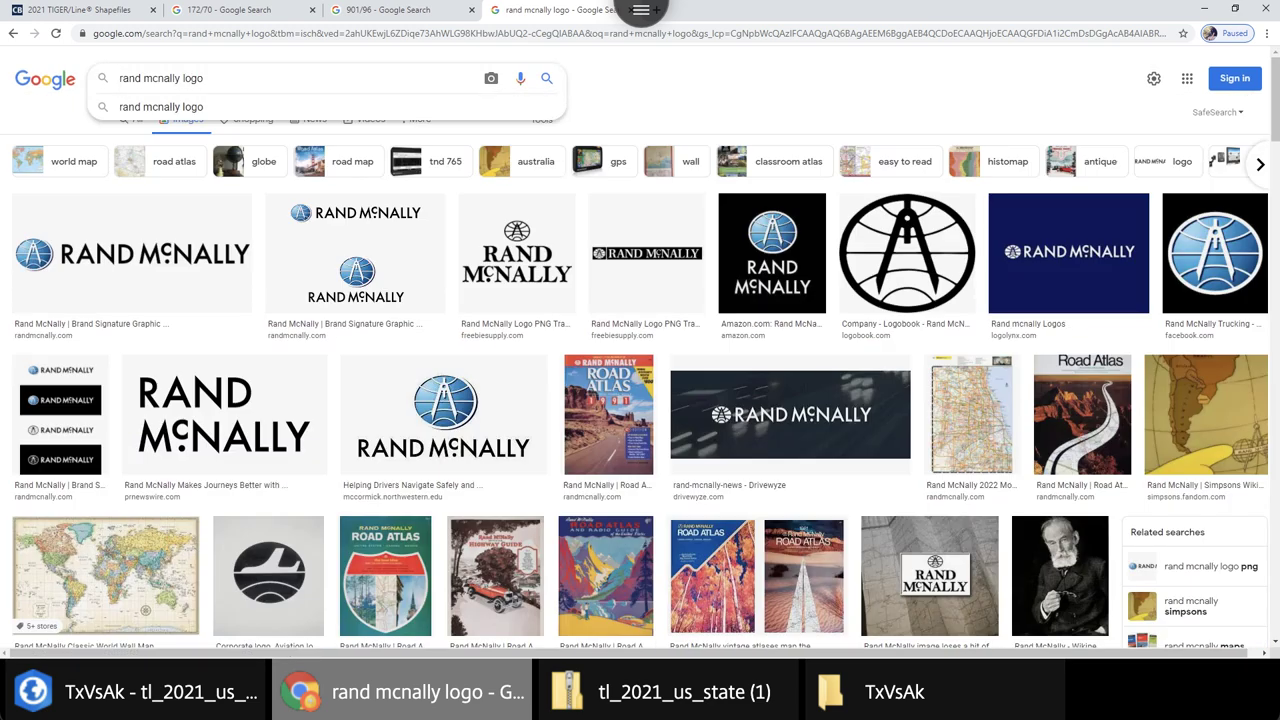
pyautogui.doubleClick(185, 78)
pyautogui.write('robinson')
pyautogui.press('Return')
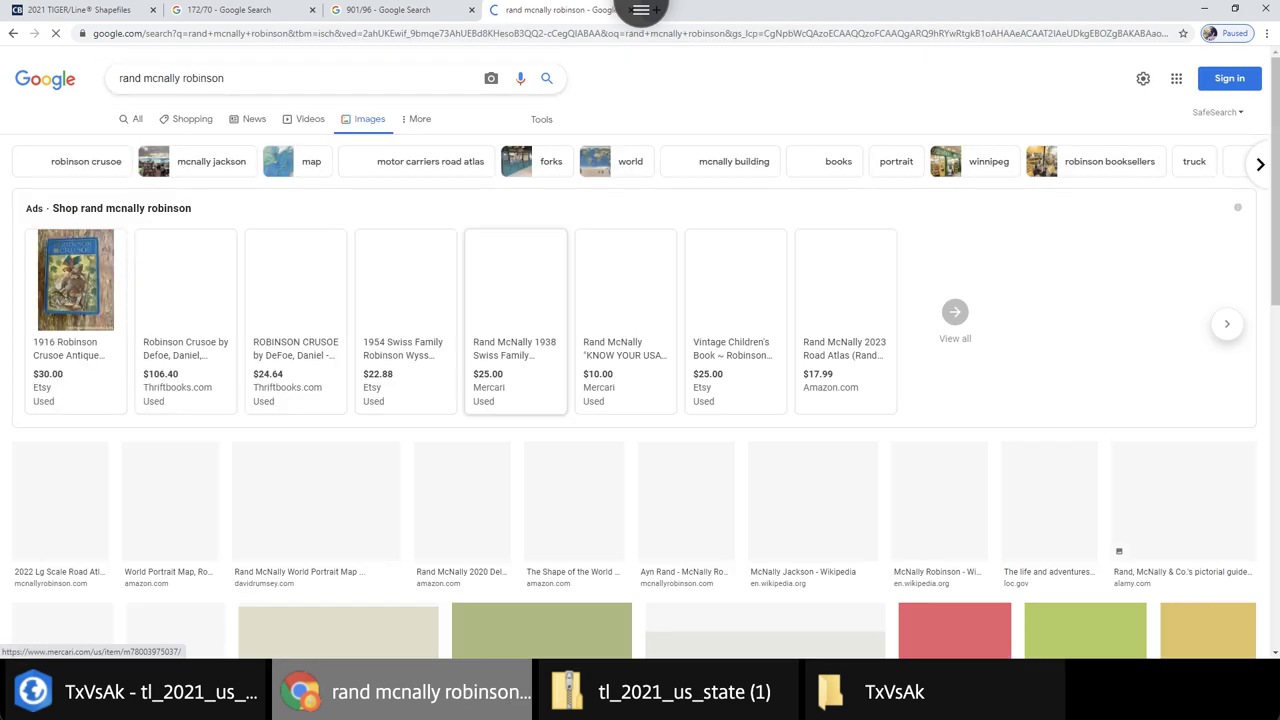
# Preview the Rand McNally World Portrait Map and the related Old World Map by Rand McNally in 1920
pyautogui.scroll(-1, 515, 300)
pyautogui.scroll(-1, 400, 420)
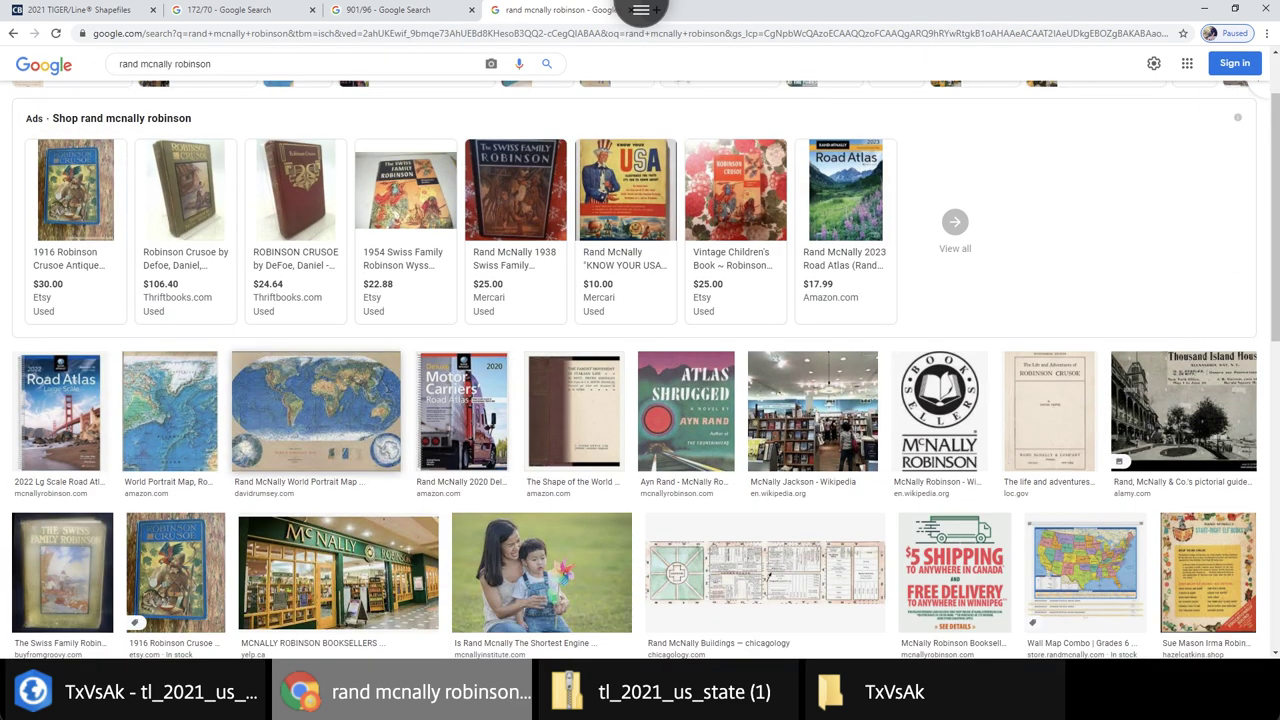
pyautogui.click(316, 410)
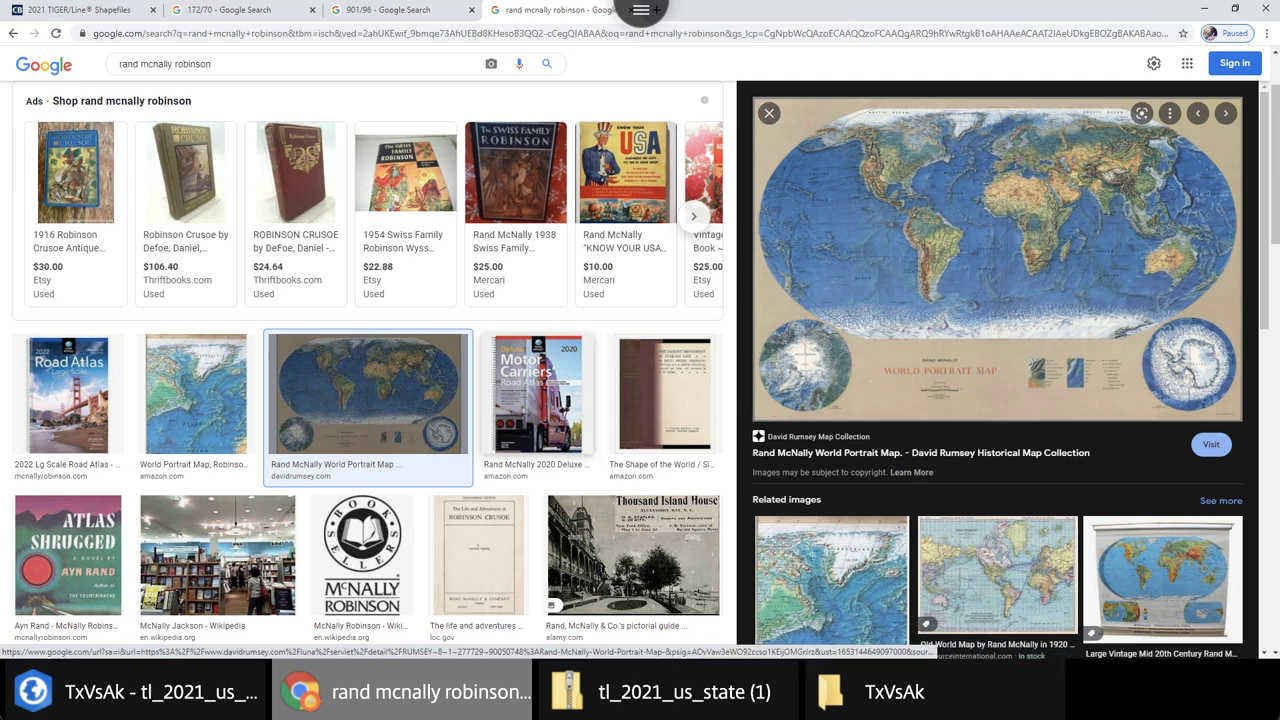
pyautogui.scroll(-5, 137, 349)
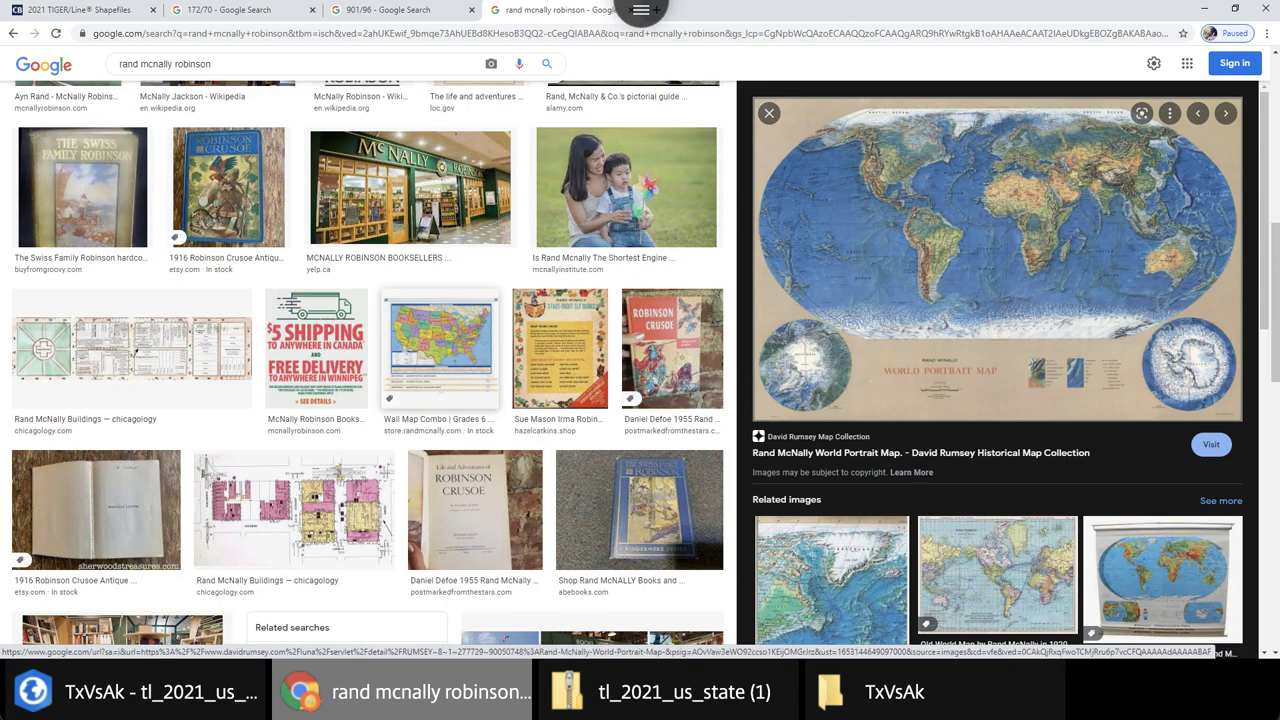
pyautogui.scroll(2, 368, 360)
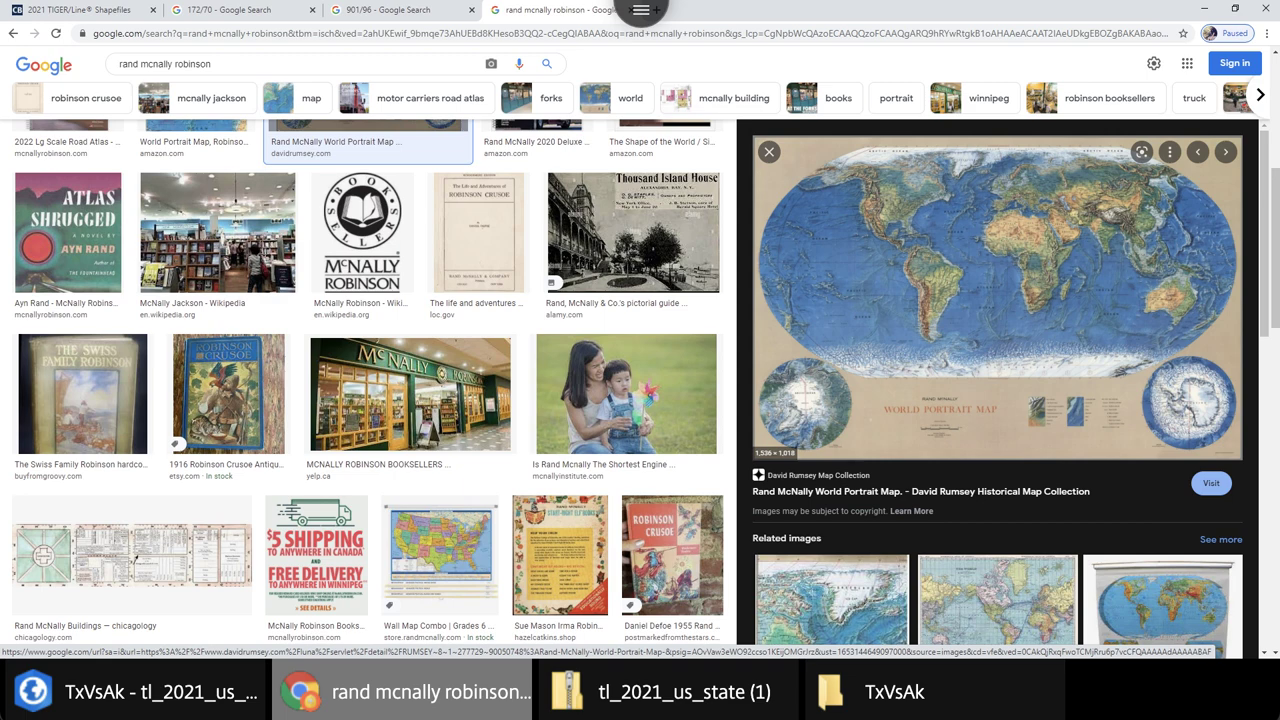
pyautogui.click(997, 600)
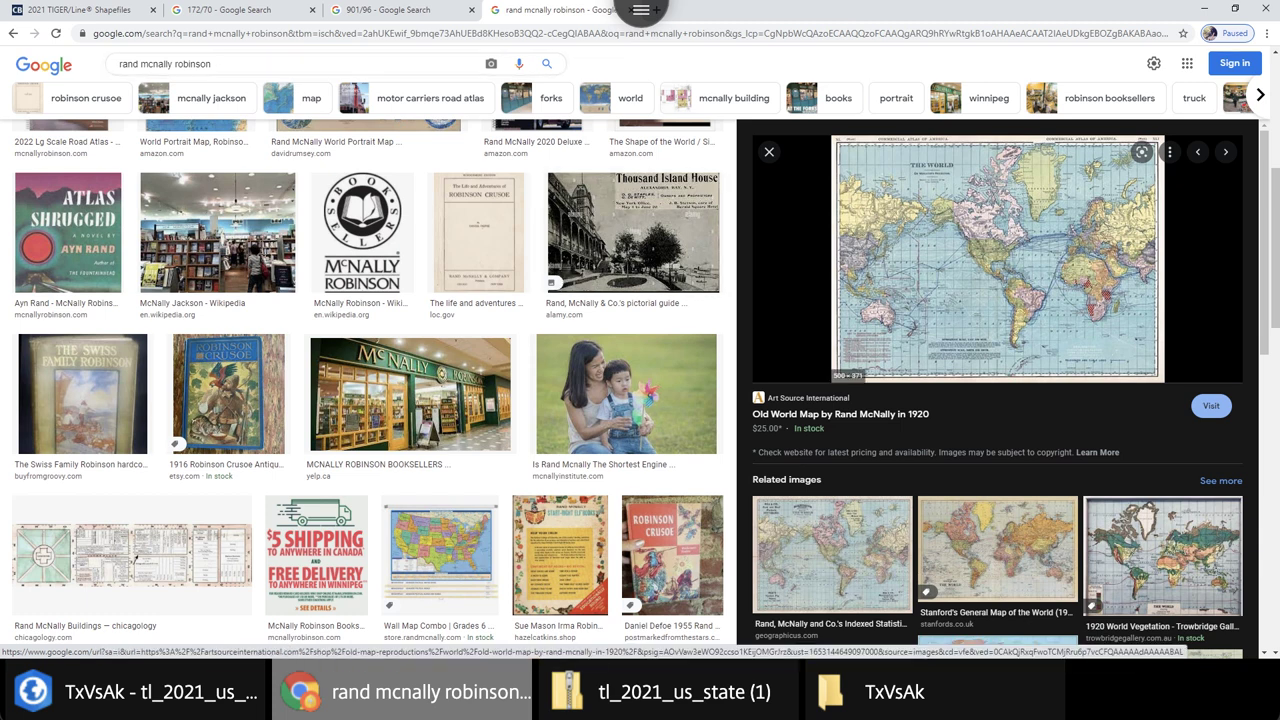
# Return to ArcGIS Pro, find Robinson (world) by searching "robinson", add it to the favorites and apply it as the map's coordinate system
pyautogui.hotkey('alt', 'Tab')
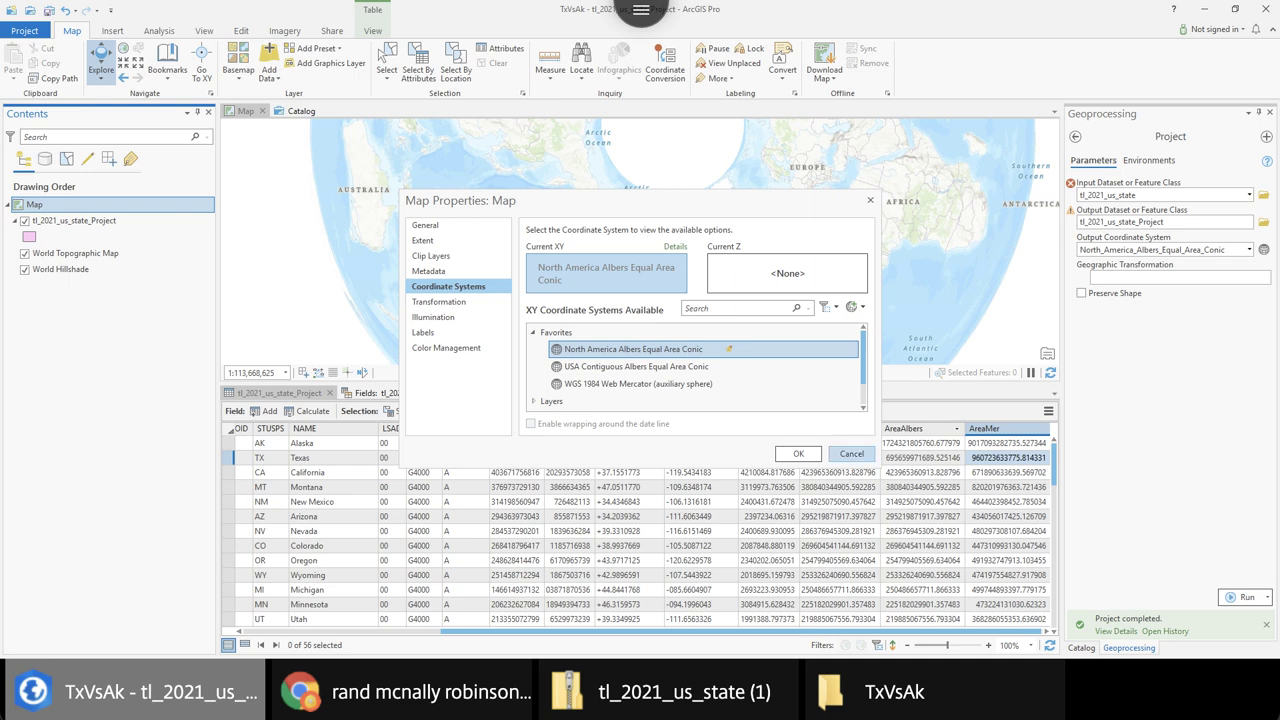
pyautogui.click(740, 308)
pyautogui.write('robinson')
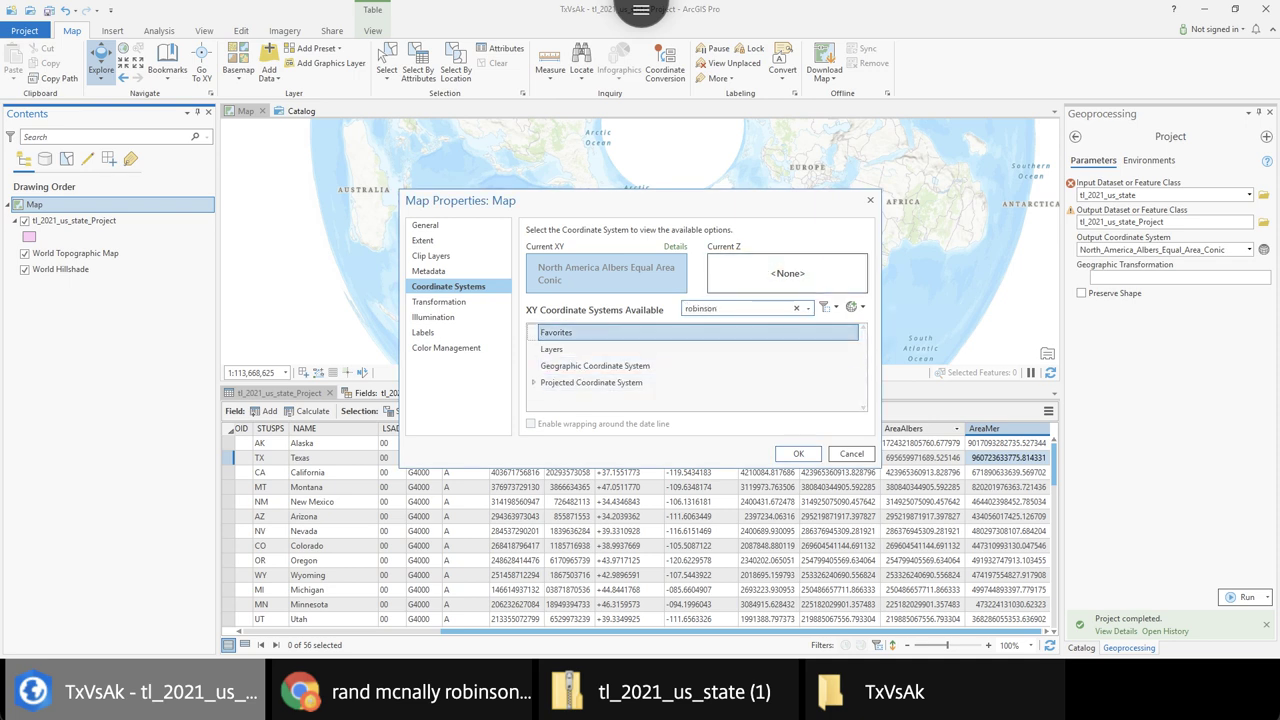
pyautogui.click(533, 382)
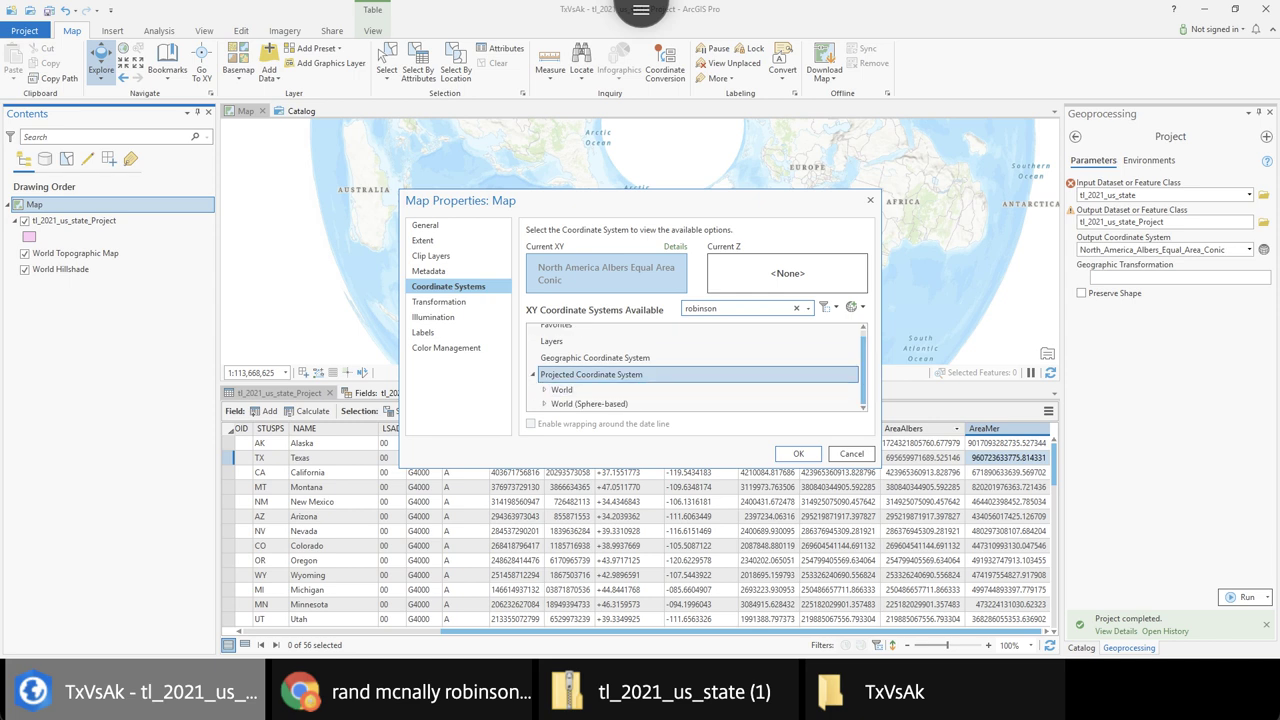
pyautogui.click(544, 389)
pyautogui.click(662, 387)
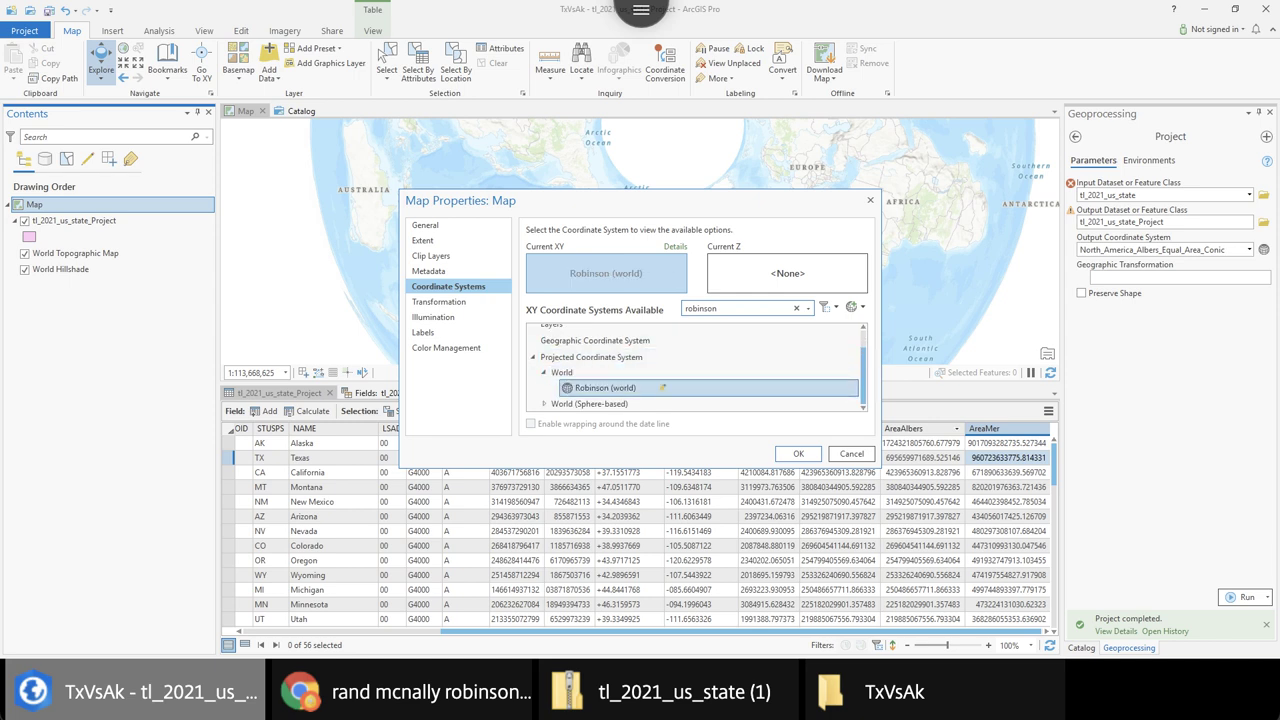
pyautogui.click(662, 388)
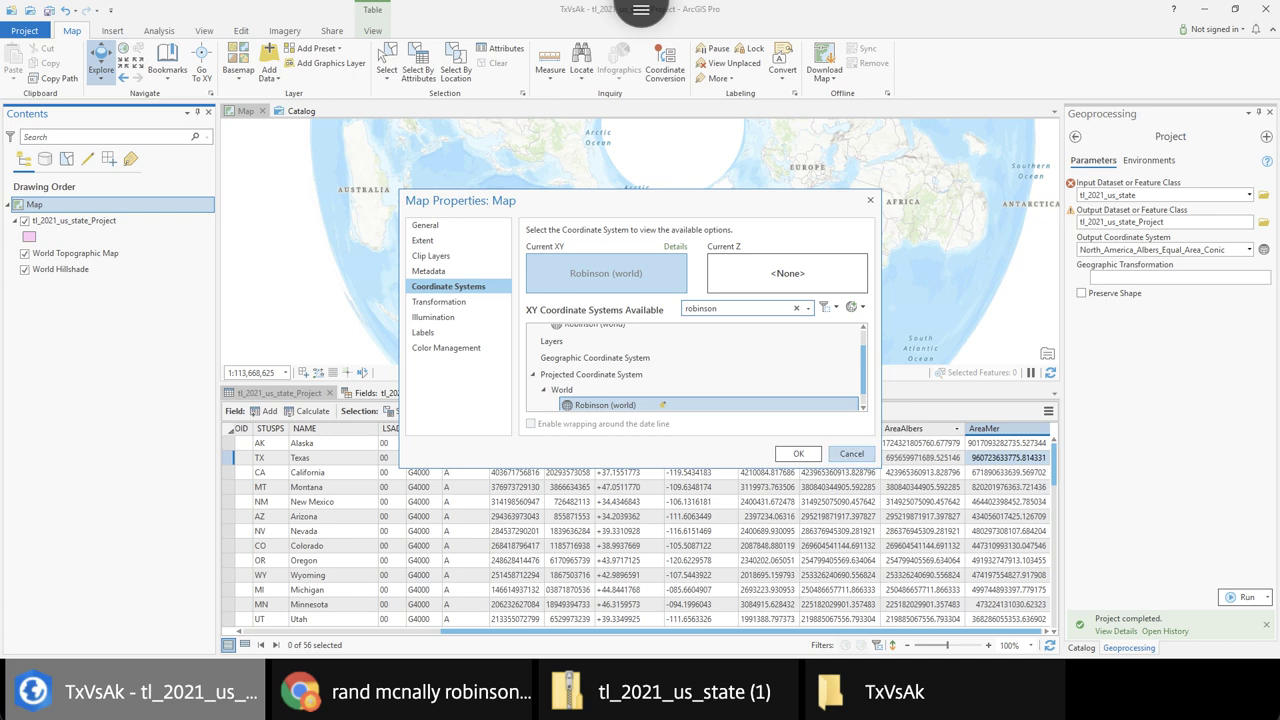
pyautogui.click(798, 453)
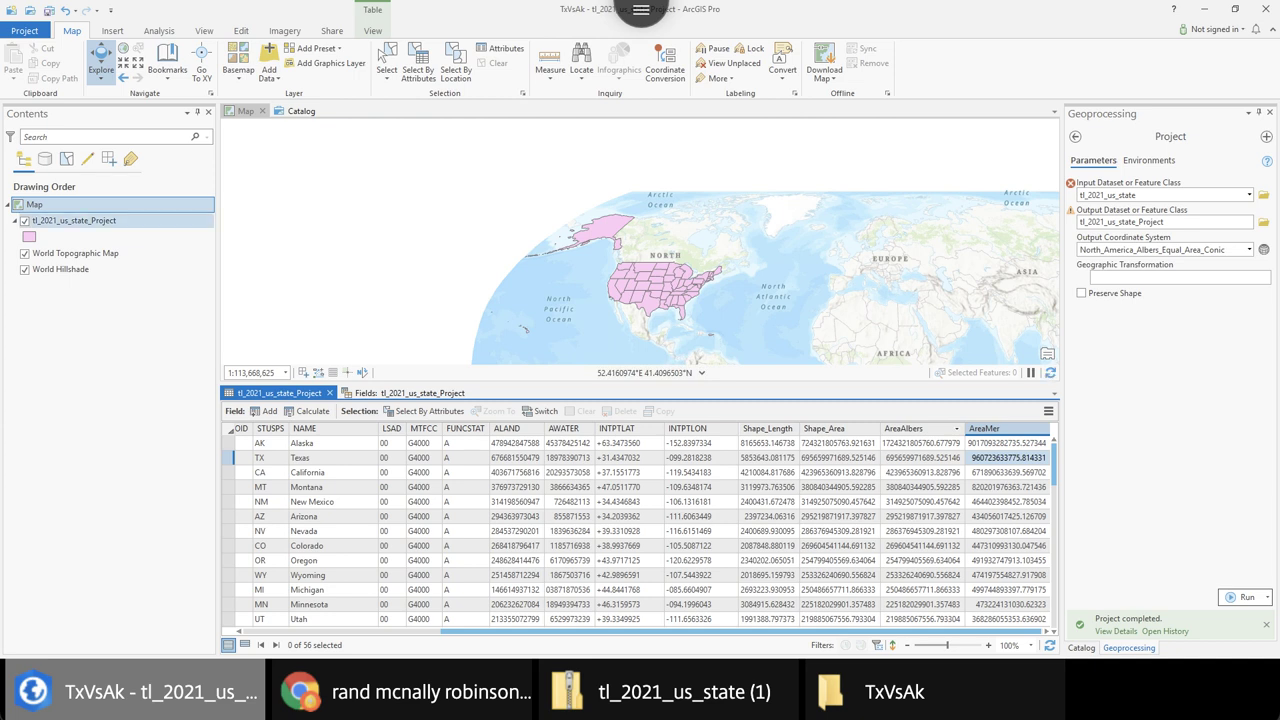
# Add a field named AreaRob with the Double data type to the tl_2021_us_state_Project layer and save the field changes
pyautogui.scroll(-4, 590, 286)
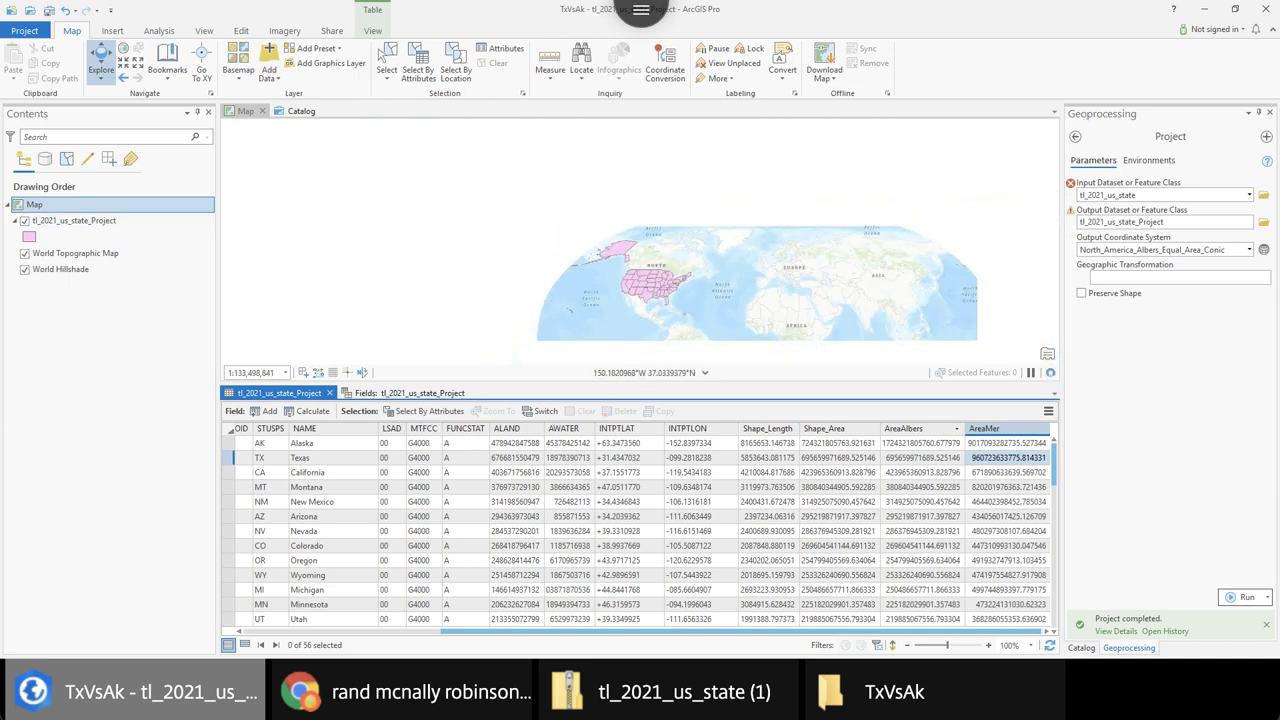
pyautogui.scroll(2, 630, 275)
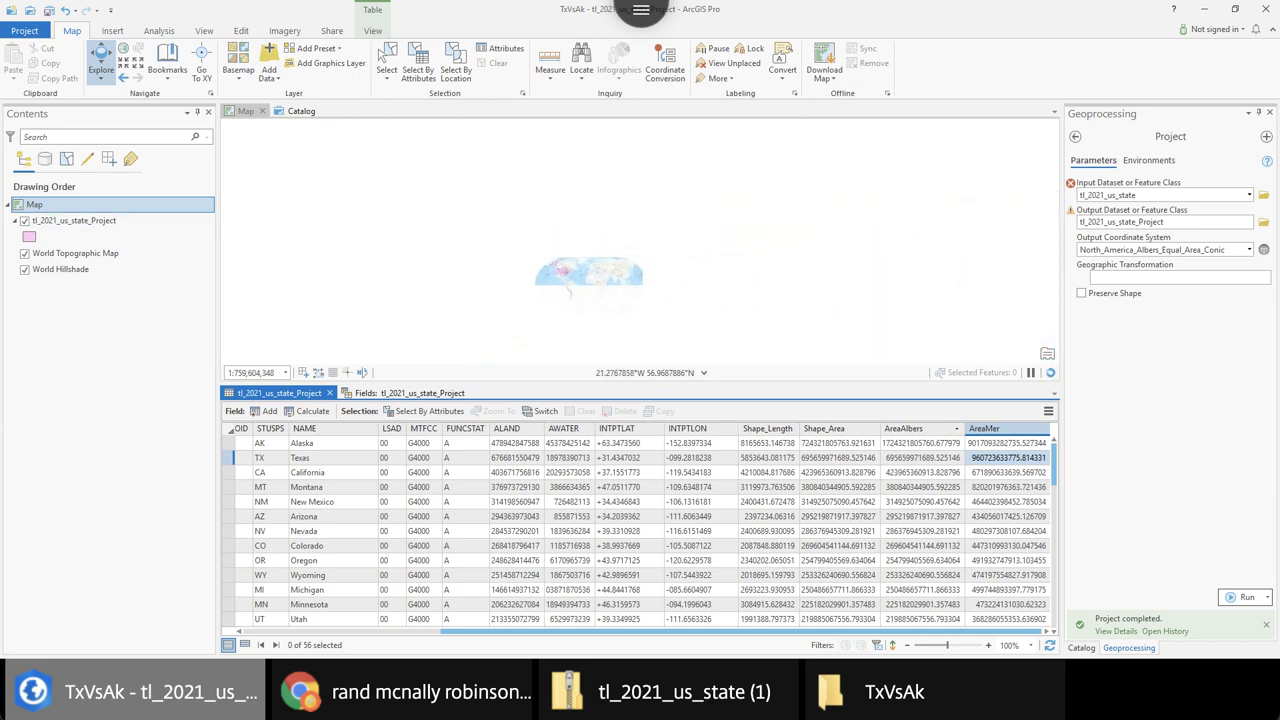
pyautogui.scroll(2, 640, 300)
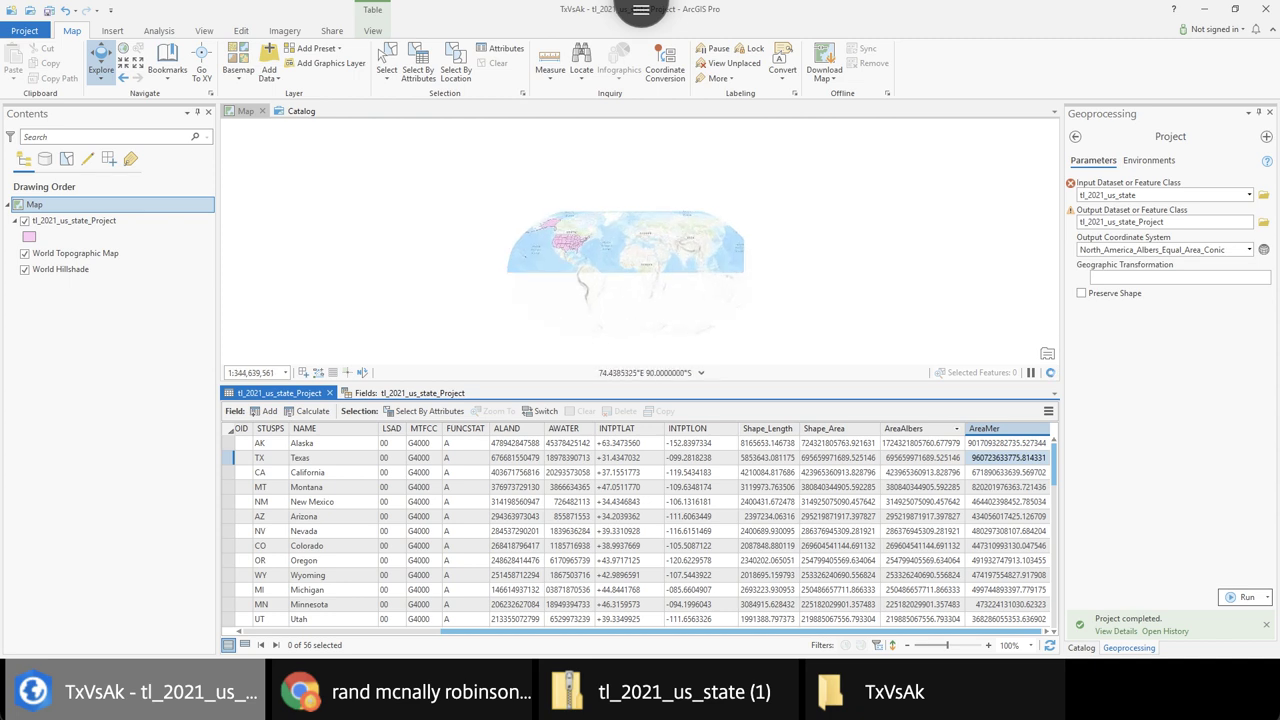
pyautogui.scroll(2, 640, 300)
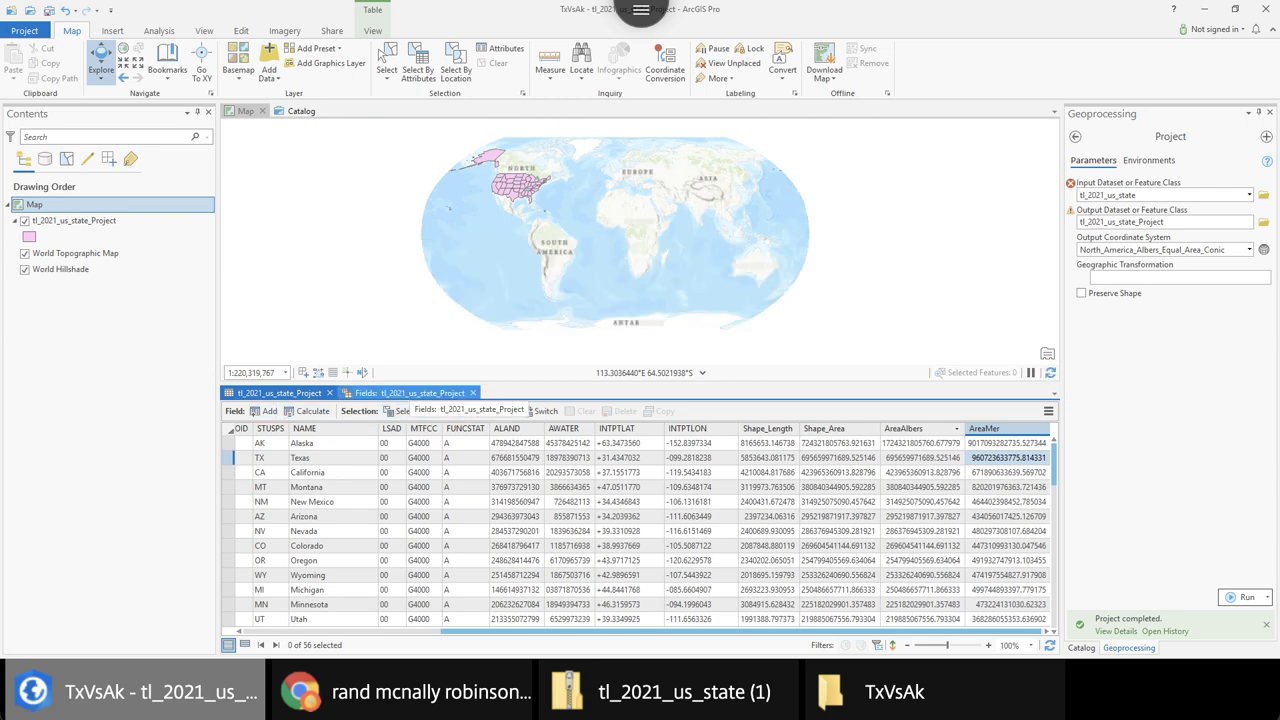
pyautogui.click(410, 393)
pyautogui.scroll(-1, 696, 563)
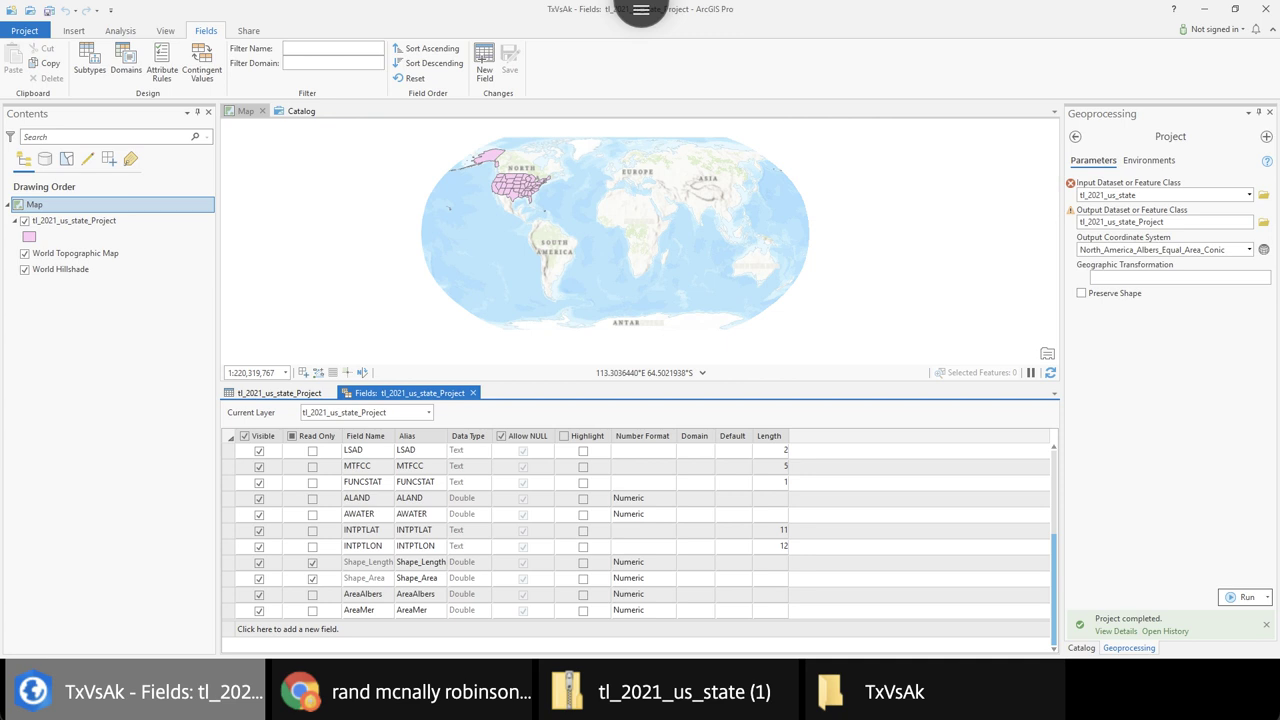
pyautogui.click(272, 629)
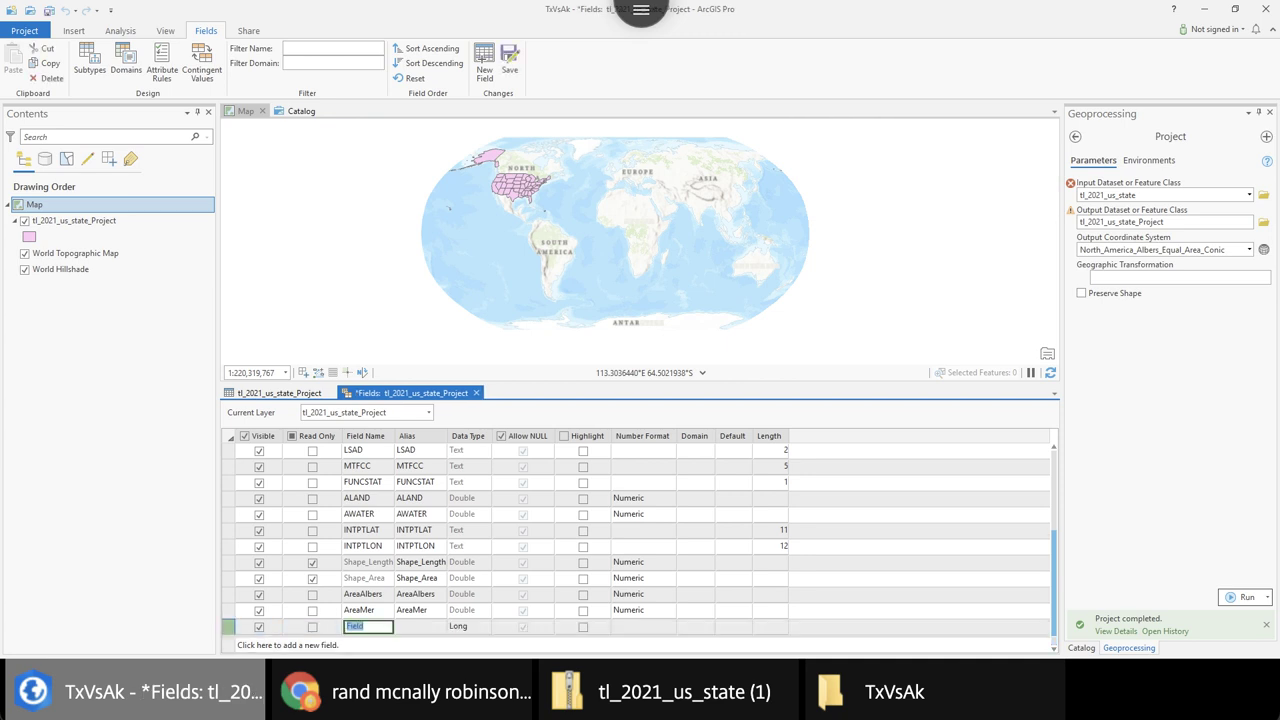
pyautogui.write('AreaRob')
pyautogui.press('Return')
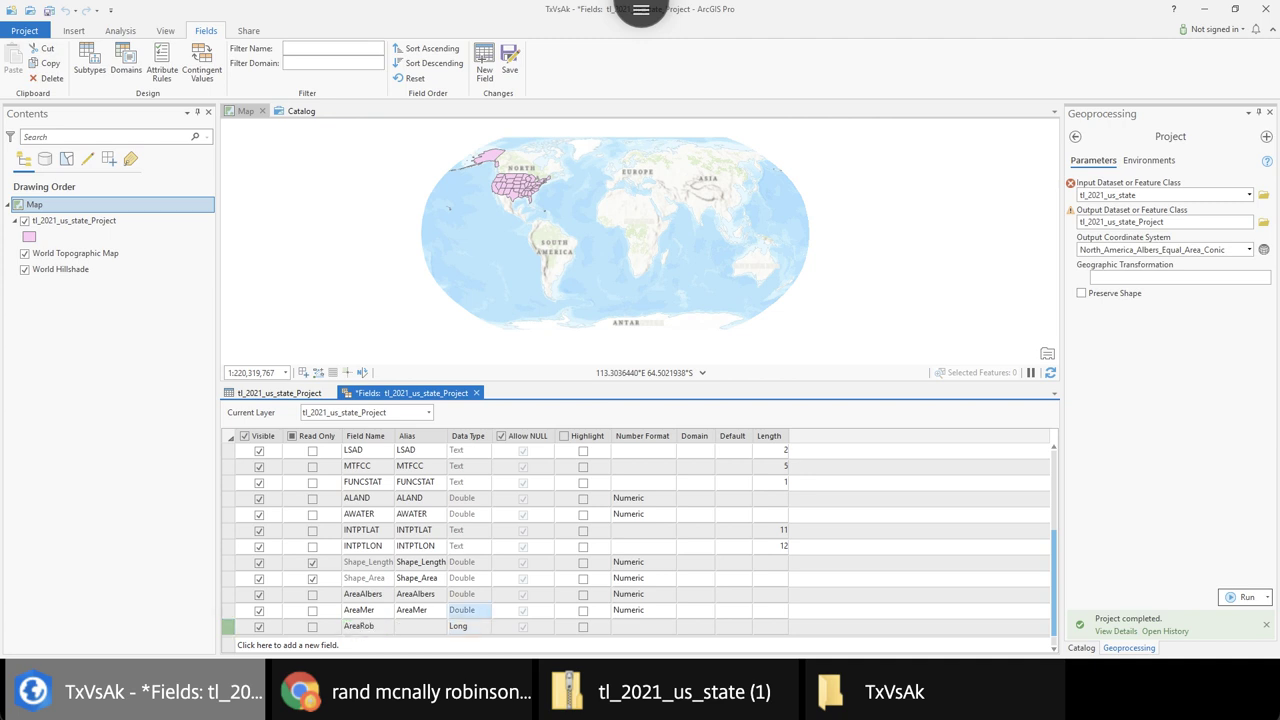
pyautogui.click(468, 626)
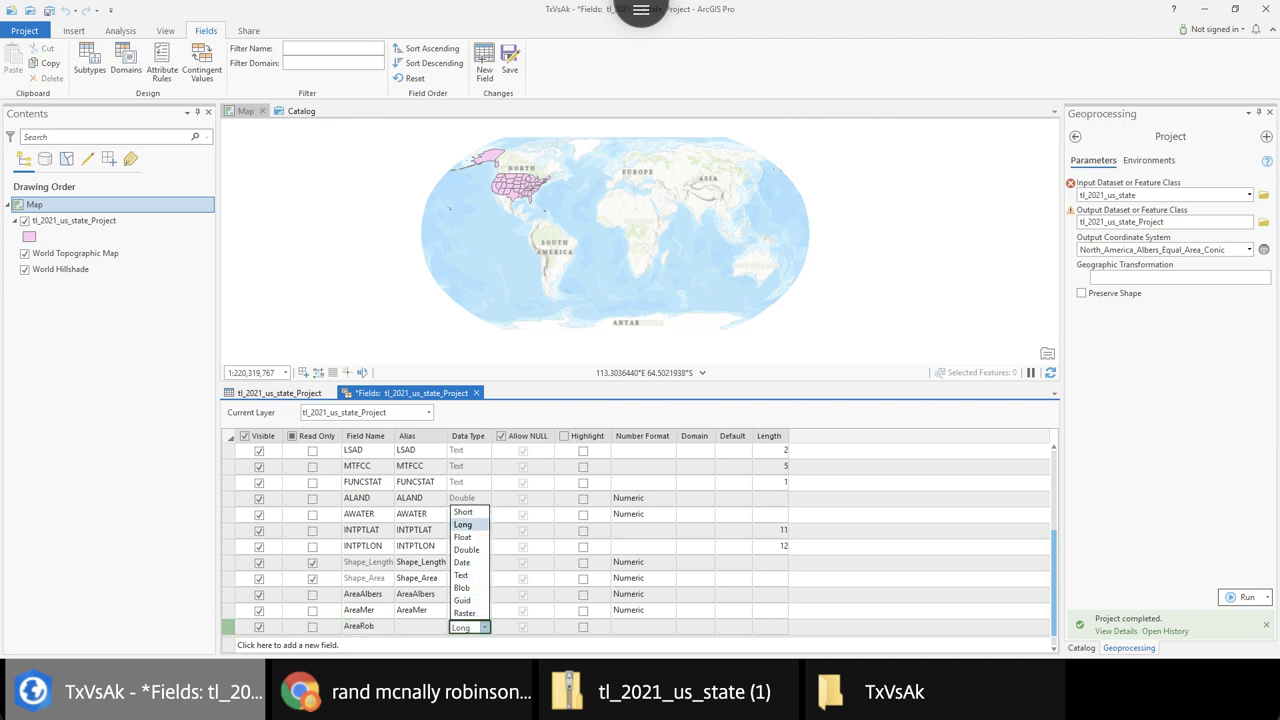
pyautogui.click(468, 548)
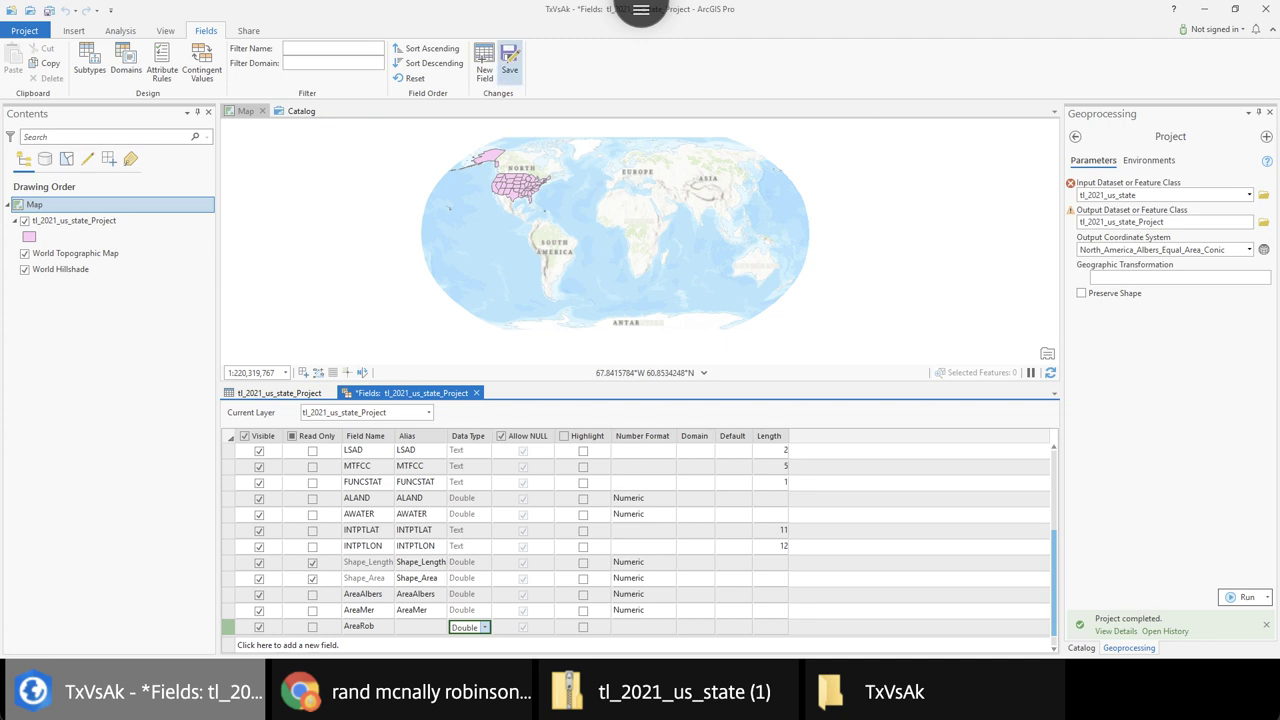
pyautogui.click(510, 62)
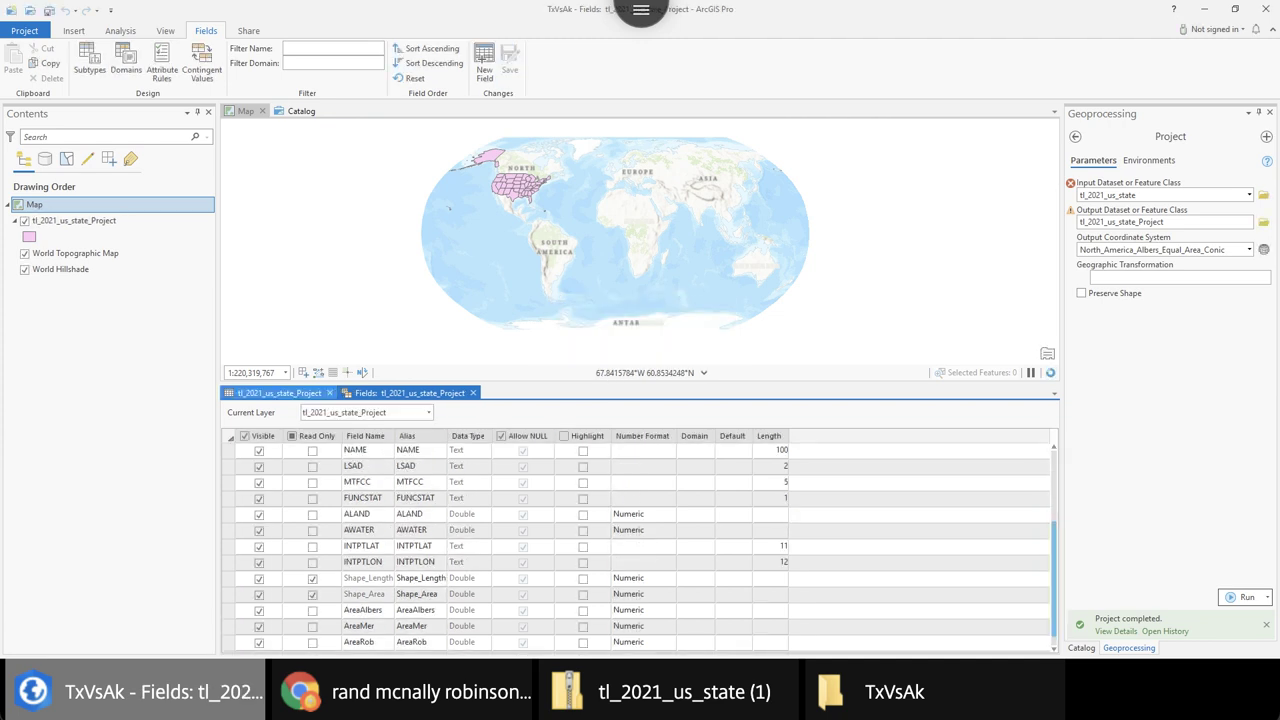
# Calculate the AreaRob field's geometry as Area in square meters, using the current map's World_Robinson coordinate system
pyautogui.click(279, 393)
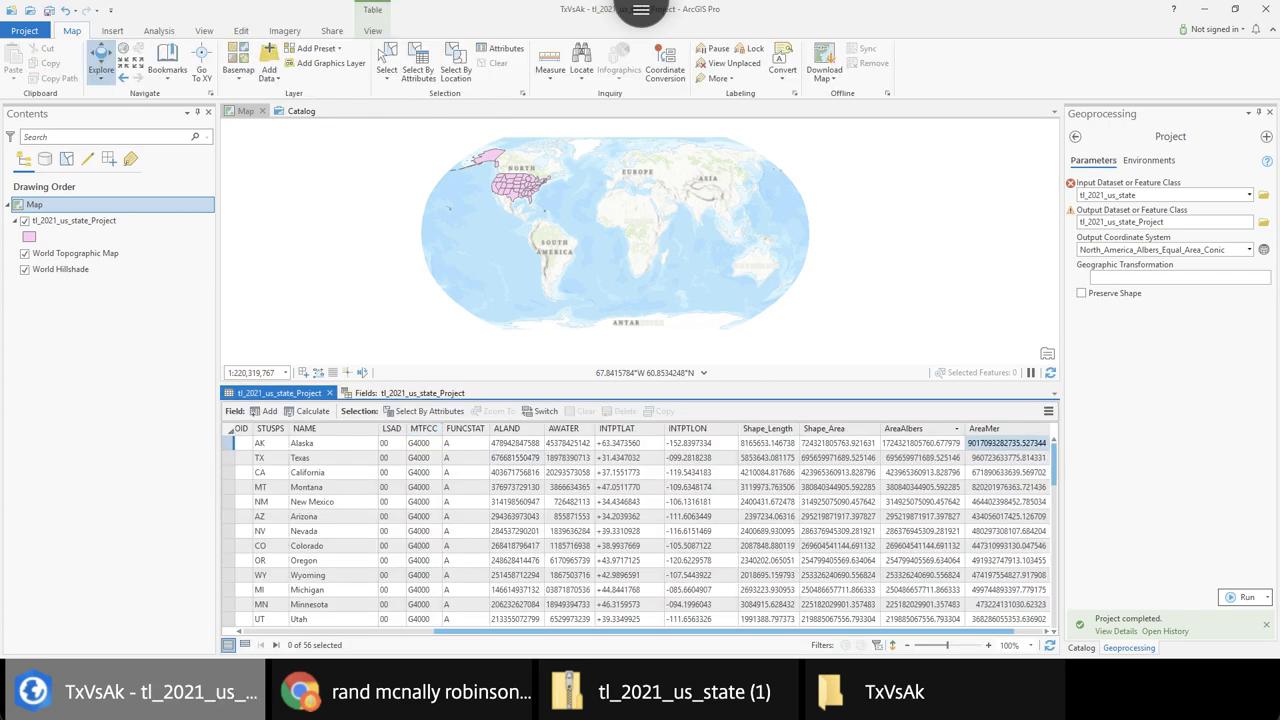
pyautogui.moveTo(990, 631); pyautogui.dragTo(1020, 631)
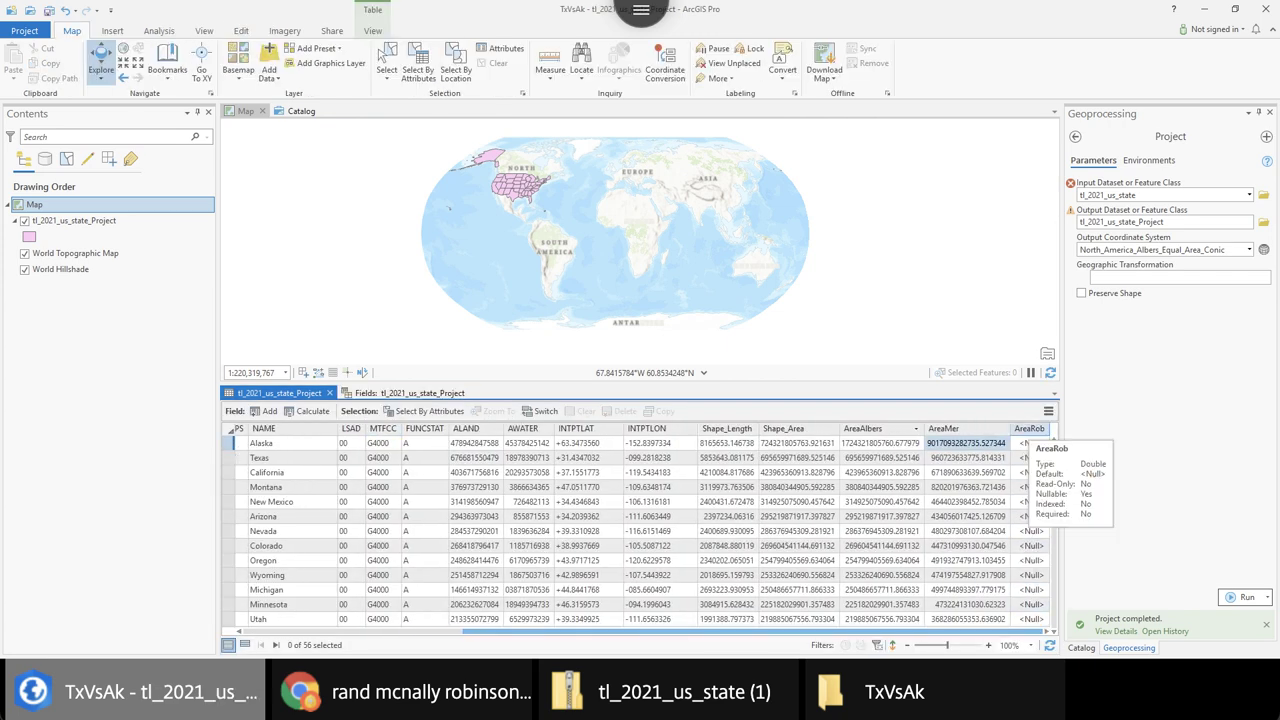
pyautogui.rightClick(1028, 428)
pyautogui.rightClick(1030, 428)
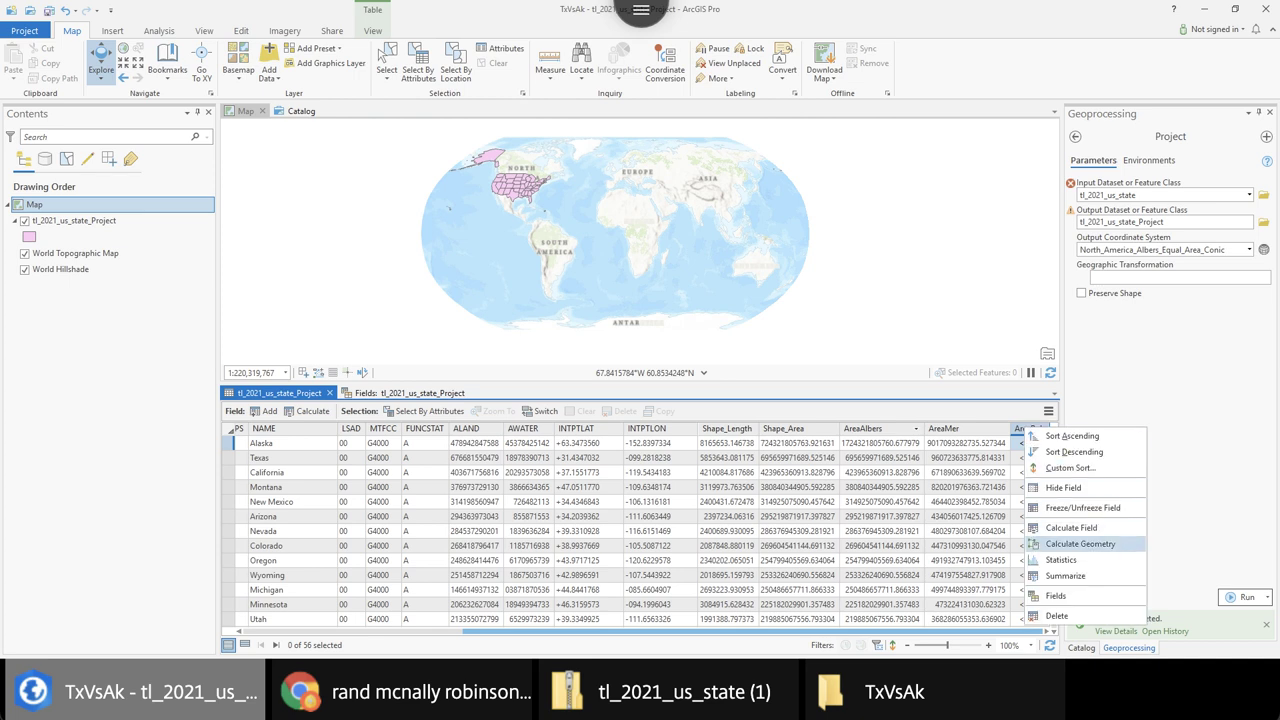
pyautogui.click(1085, 540)
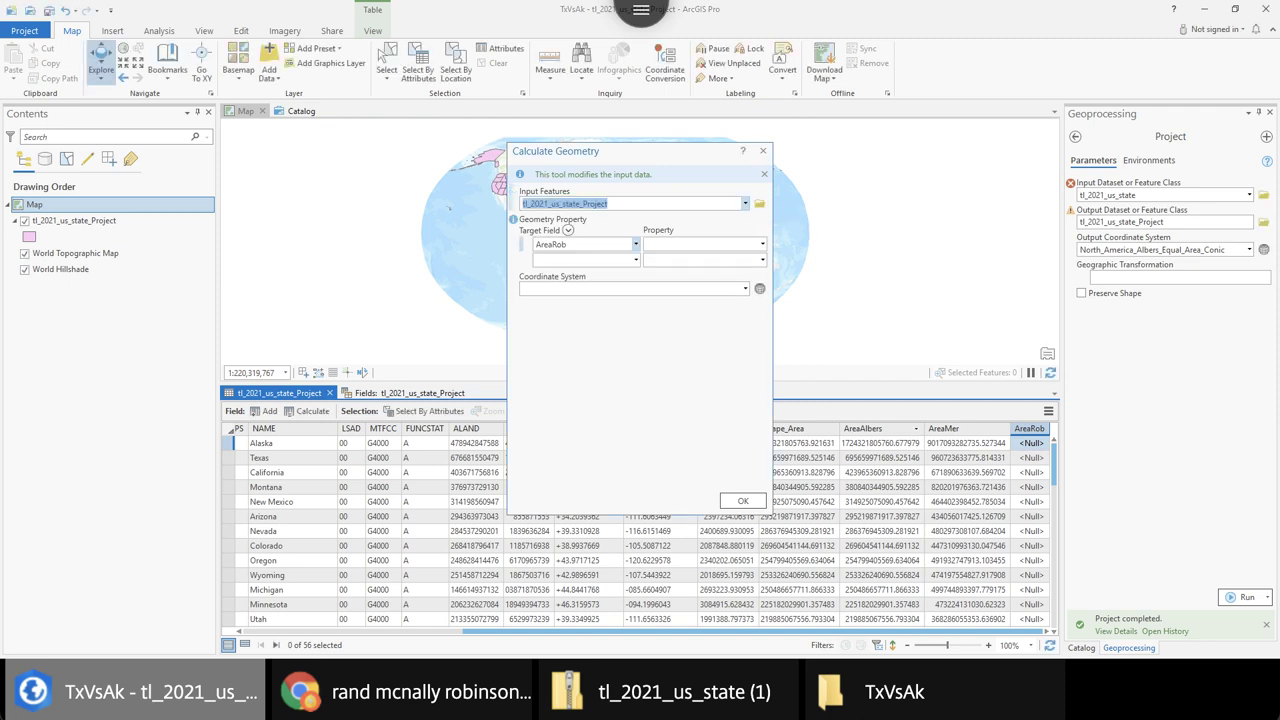
pyautogui.click(762, 244)
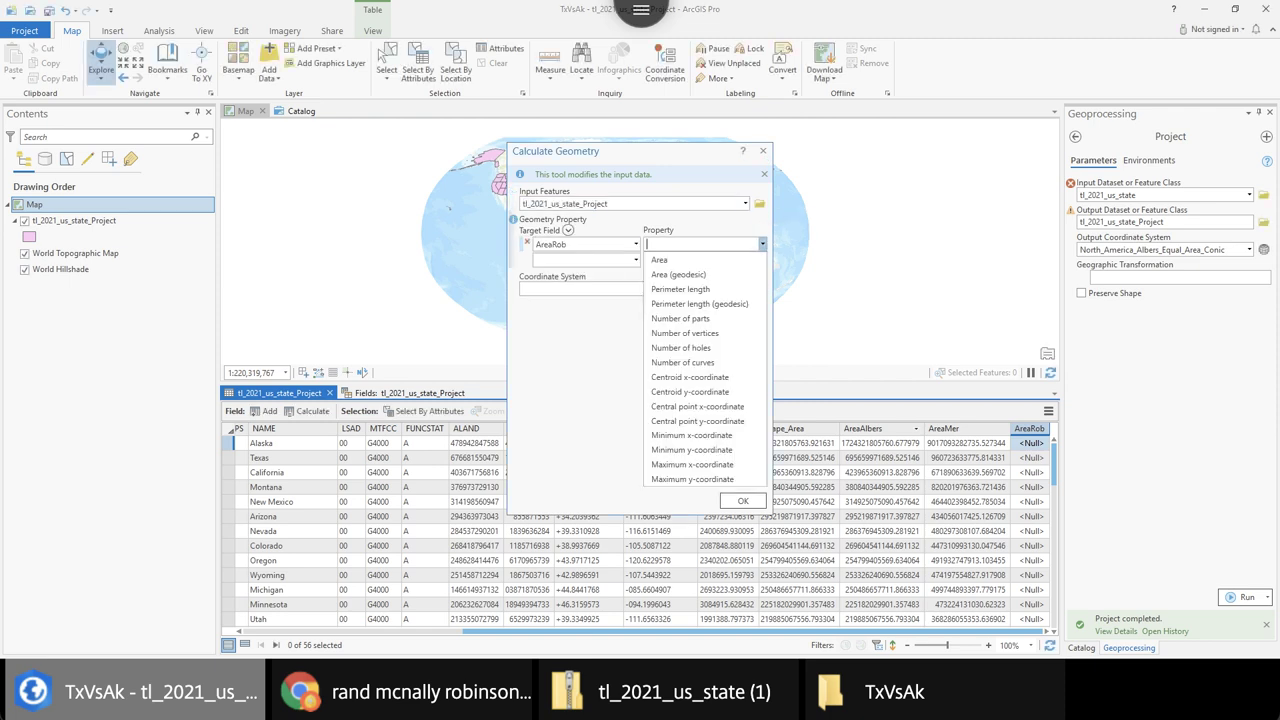
pyautogui.click(668, 258)
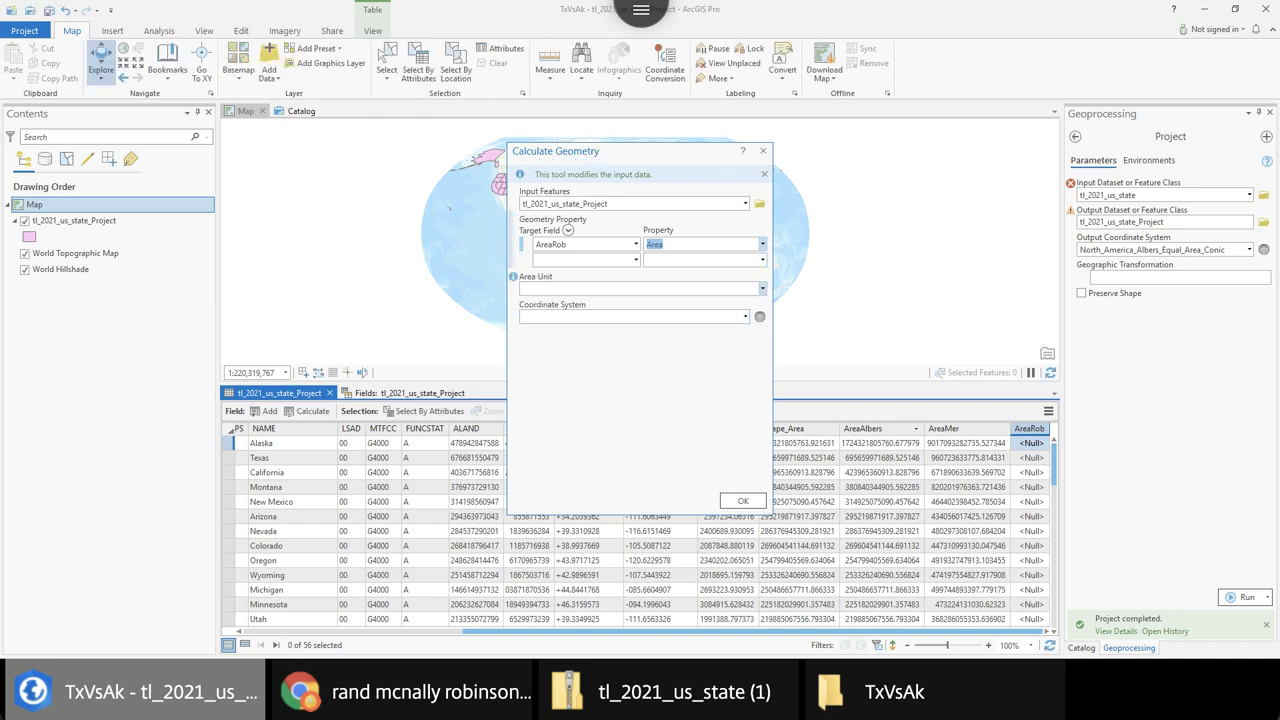
pyautogui.click(762, 288)
pyautogui.click(762, 288)
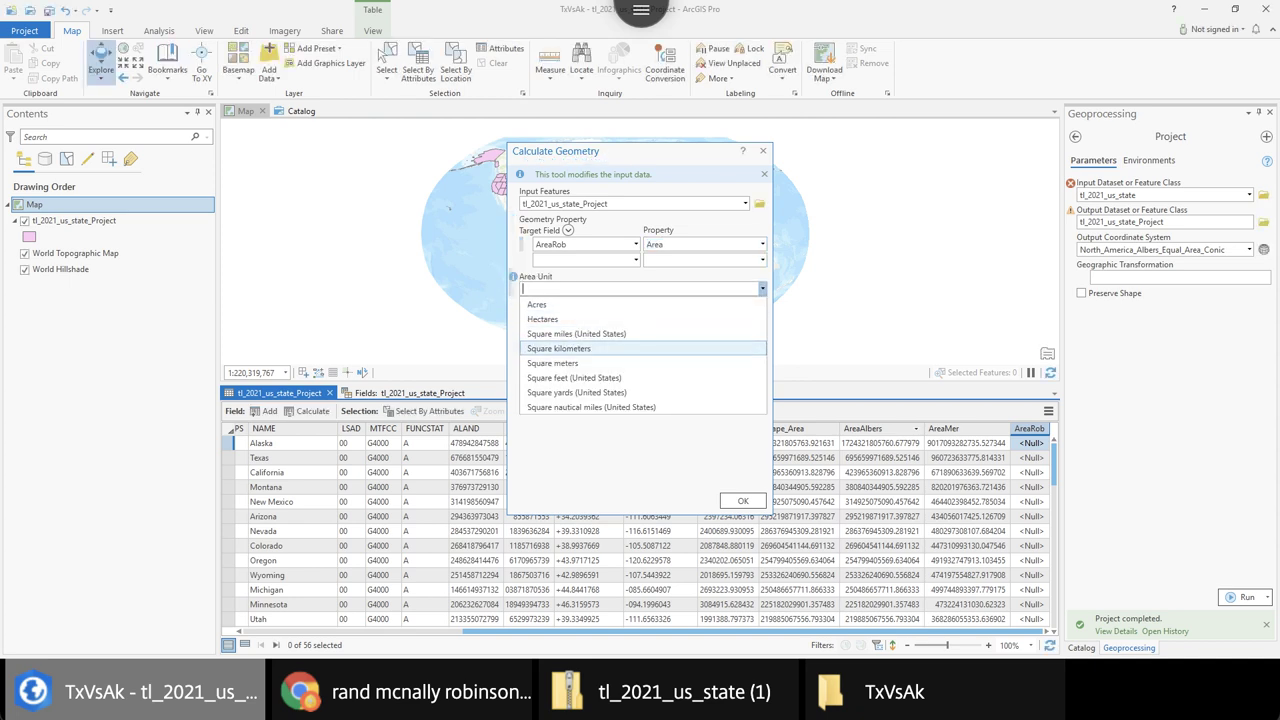
pyautogui.click(552, 363)
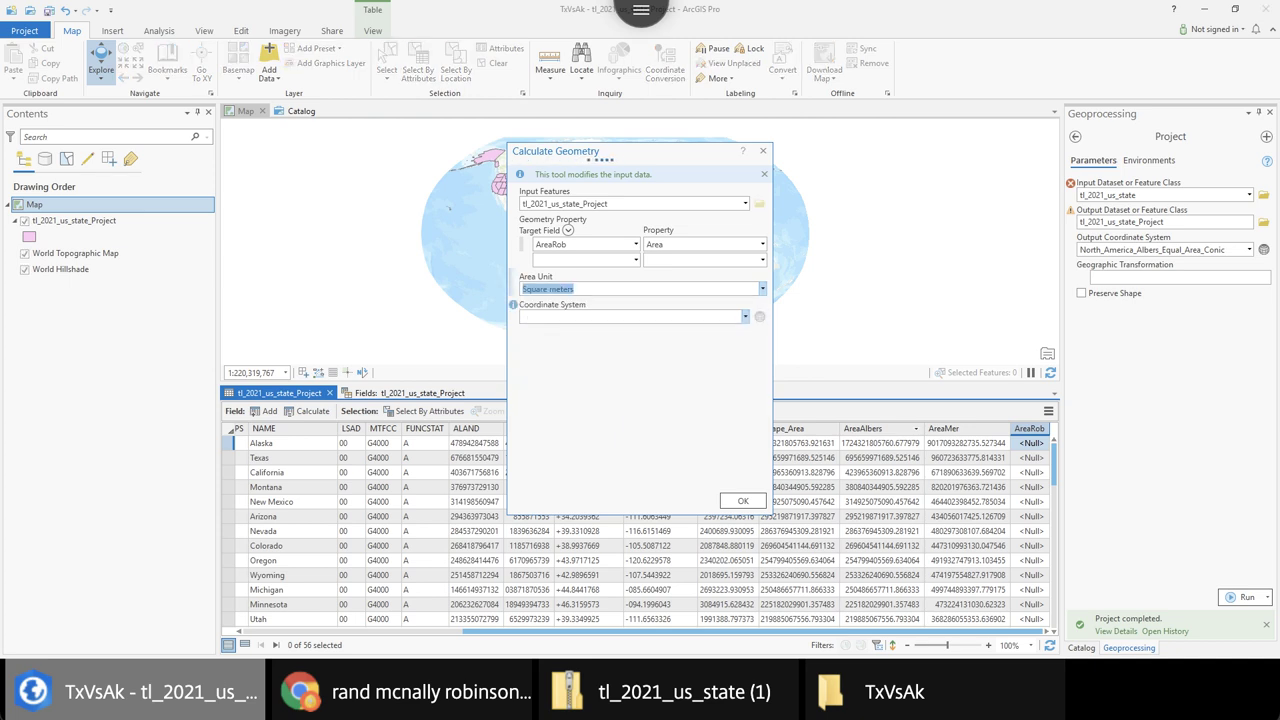
pyautogui.click(745, 316)
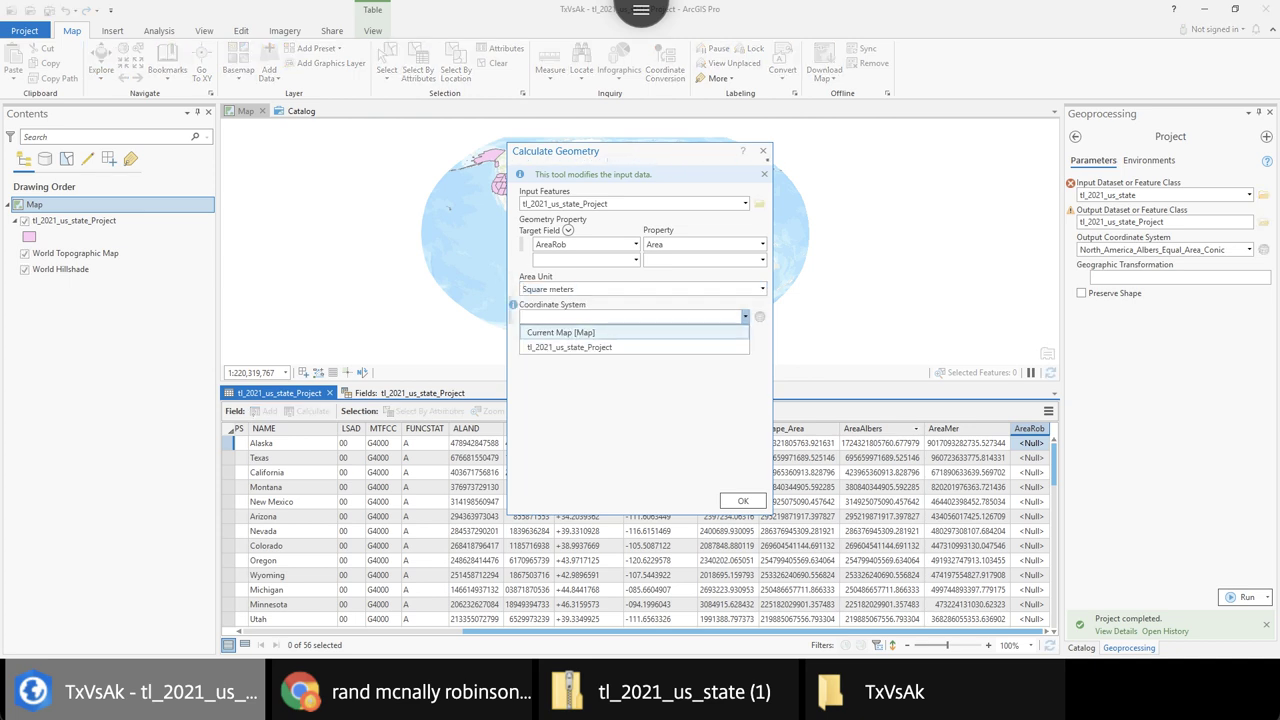
pyautogui.click(560, 332)
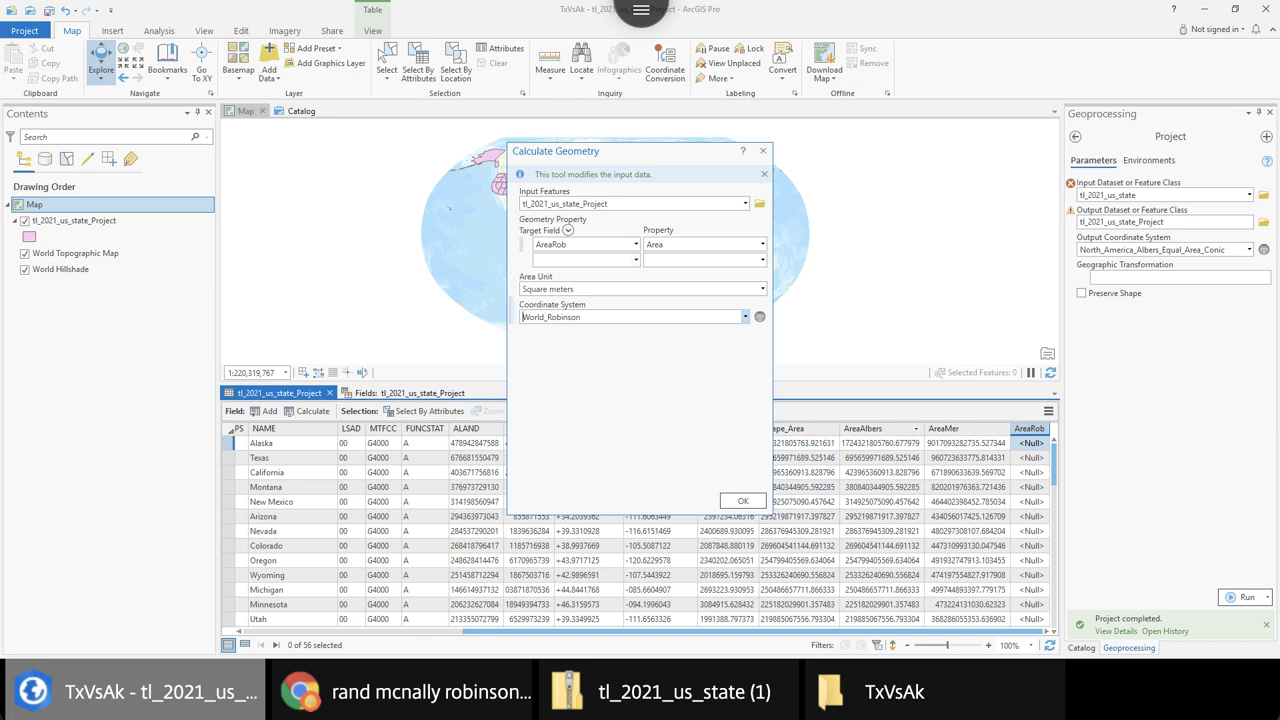
pyautogui.click(743, 500)
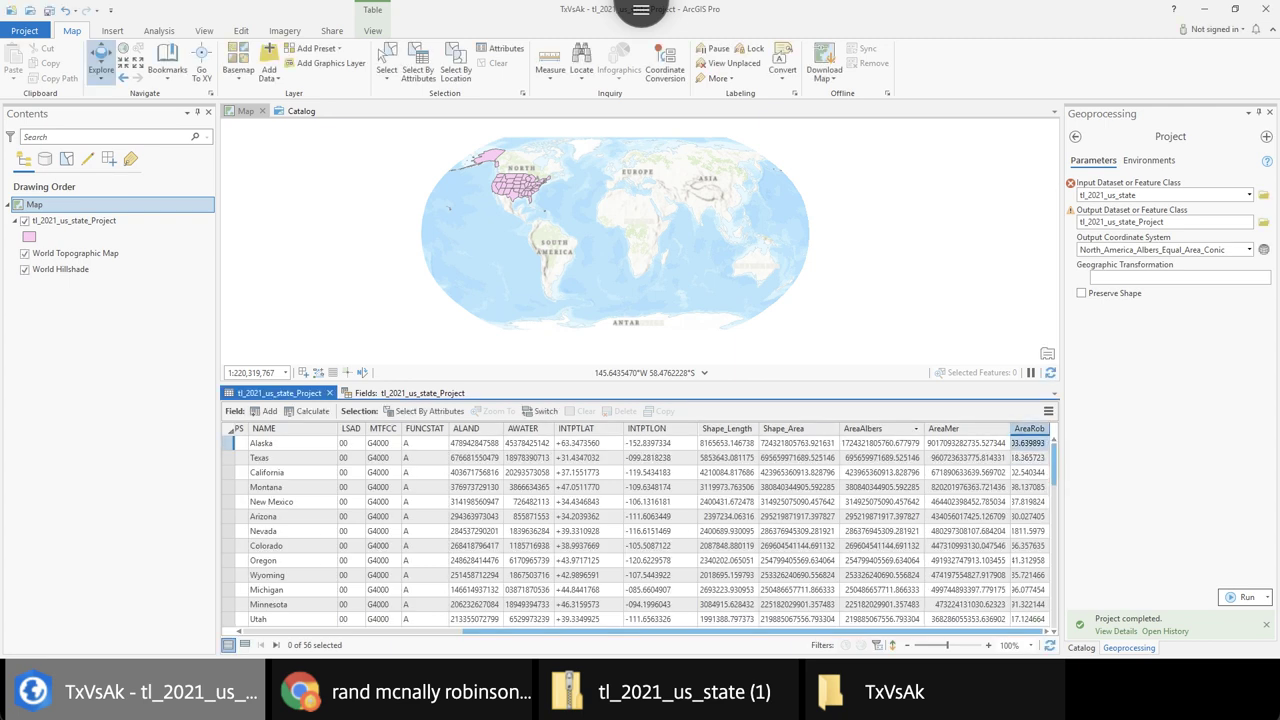
# Widen the AreaRob column to show full values and compare the areas of Alaska and Texas
pyautogui.doubleClick(1048, 428)
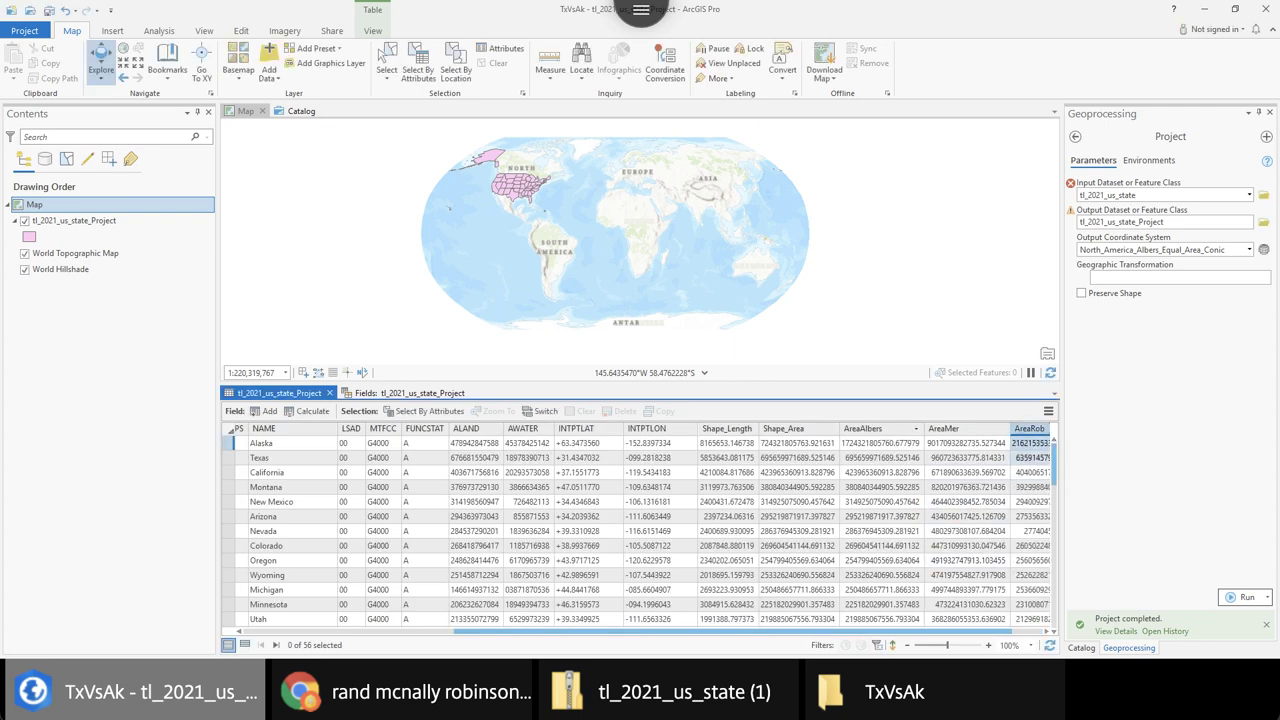
pyautogui.click(1030, 443)
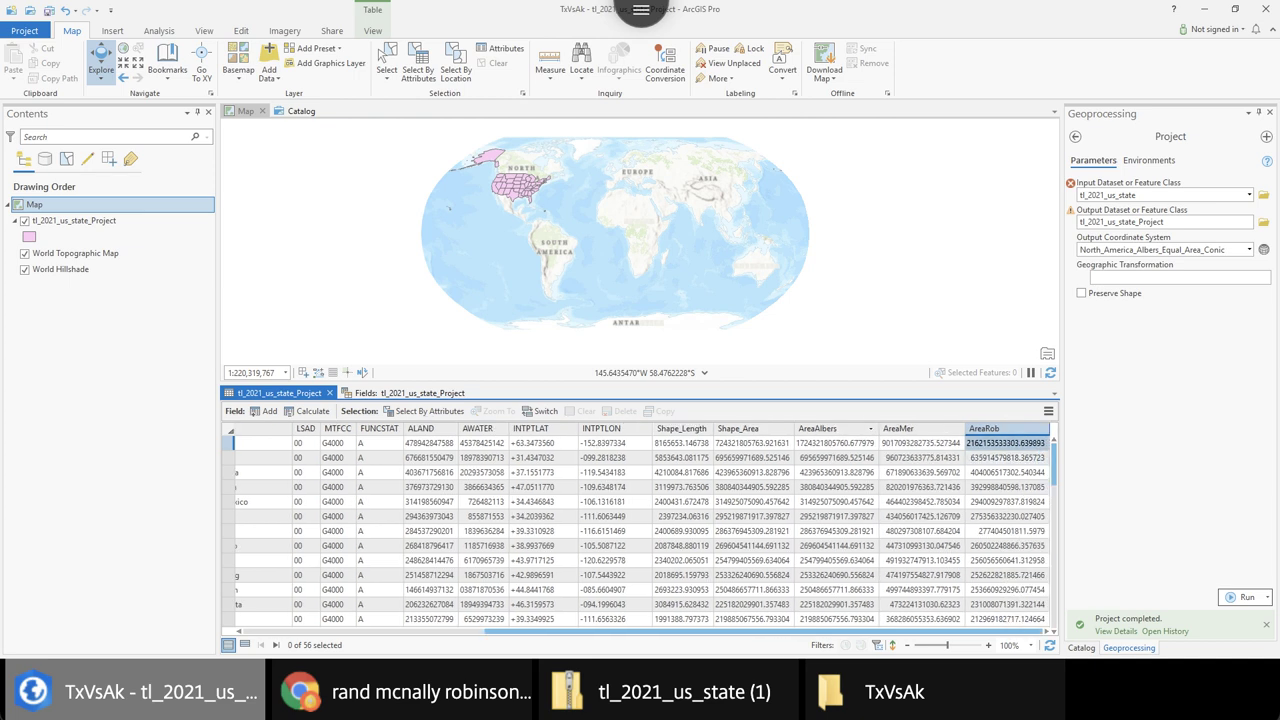
pyautogui.click(1006, 472)
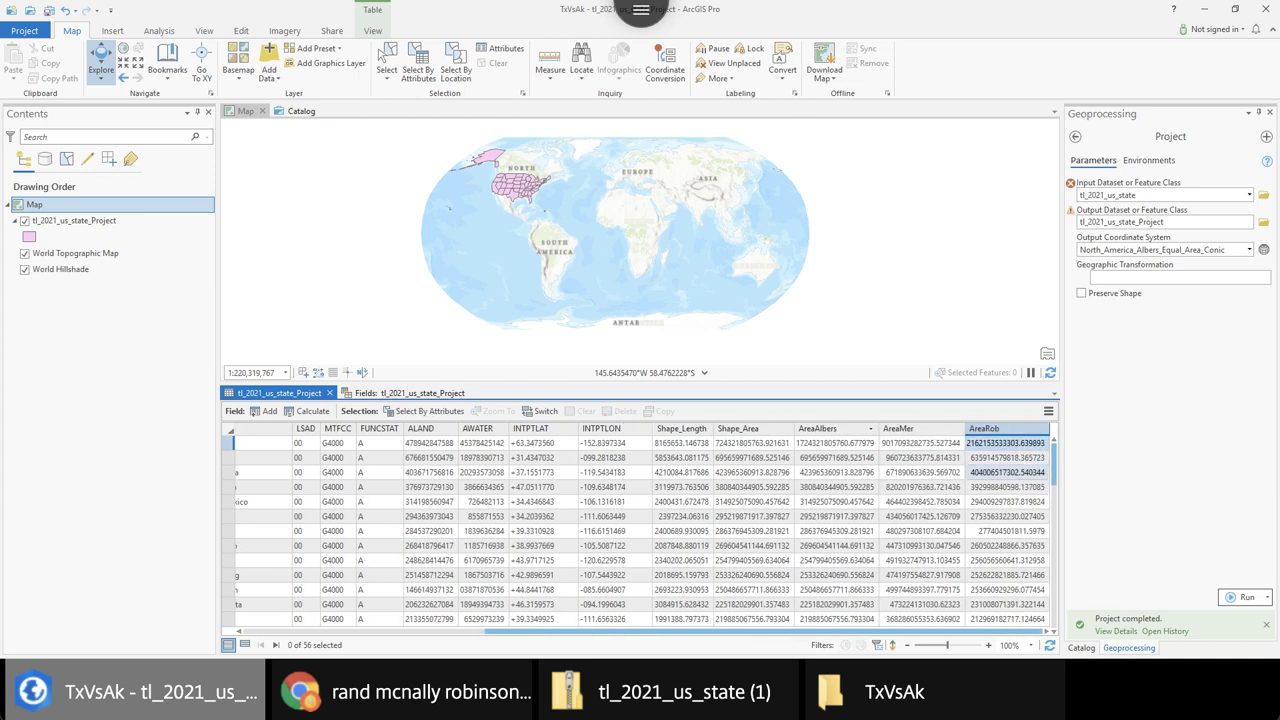
pyautogui.click(1006, 457)
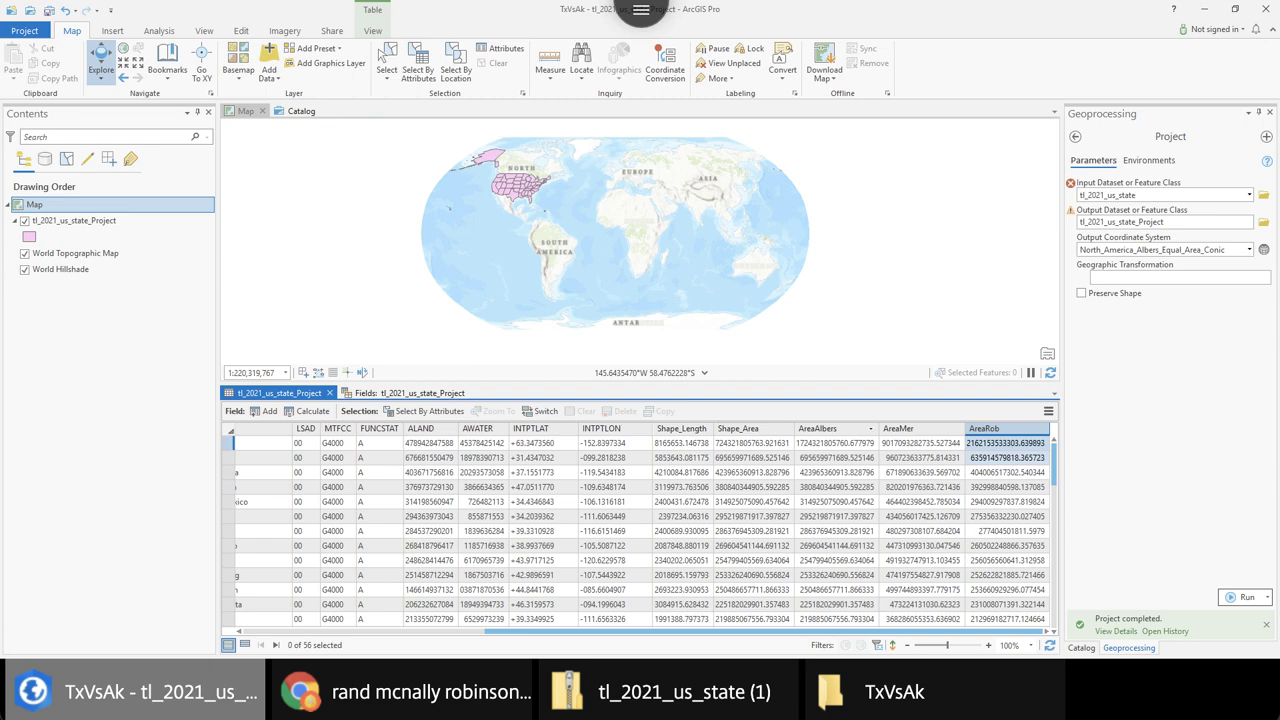
pyautogui.click(1006, 443)
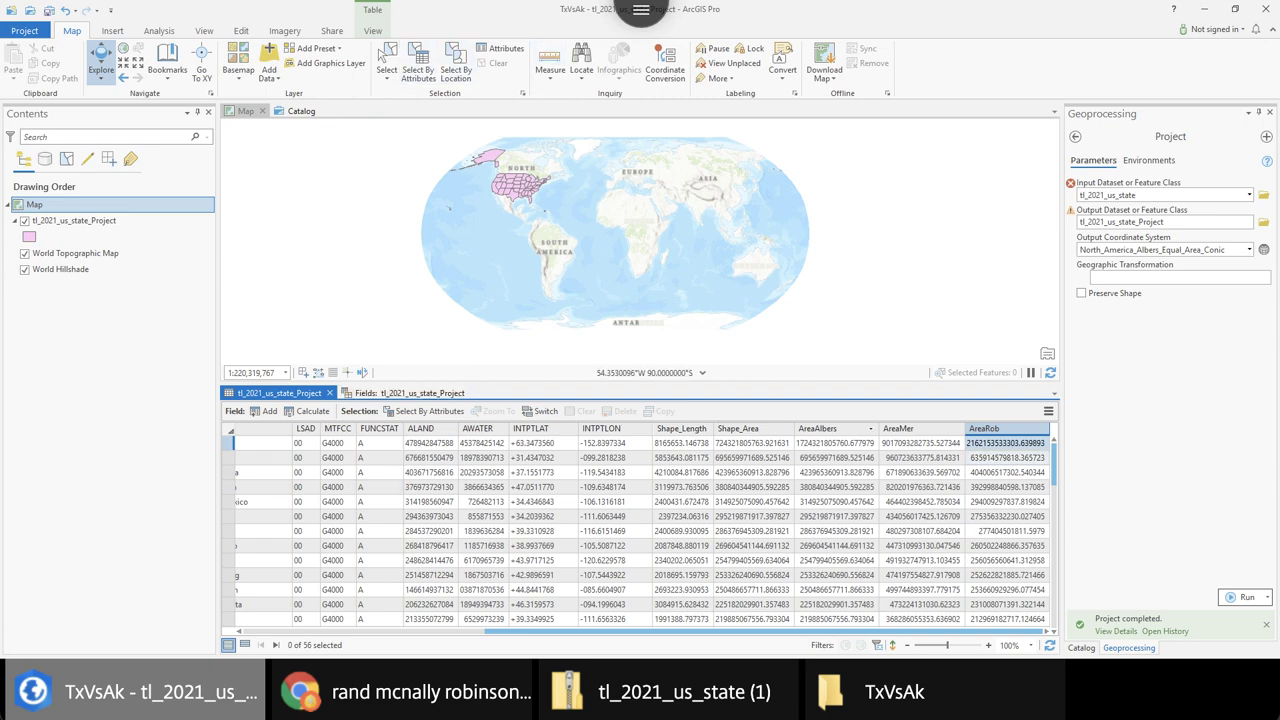
# Switch to Chrome and calculate the Alaska-to-Texas area ratio for Robinson by searching "216/63"
pyautogui.click(400, 692)
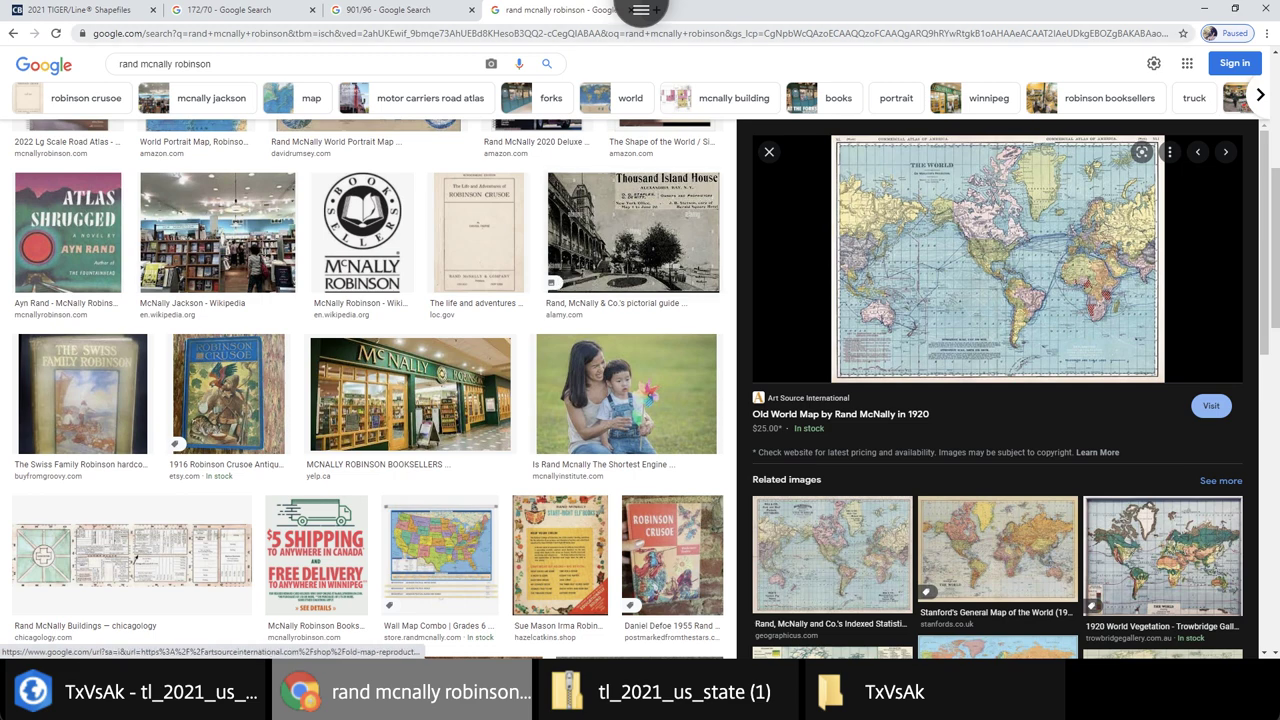
pyautogui.hotkey('ctrl', 'l')
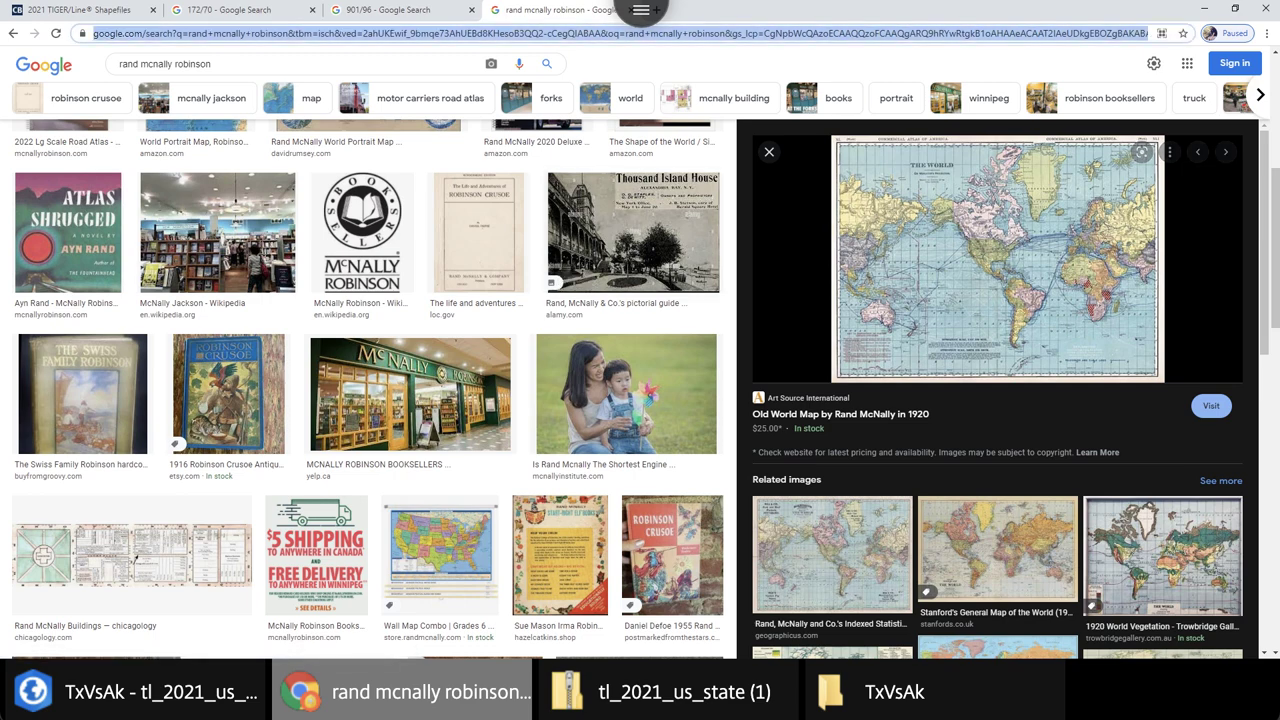
pyautogui.write('216/63')
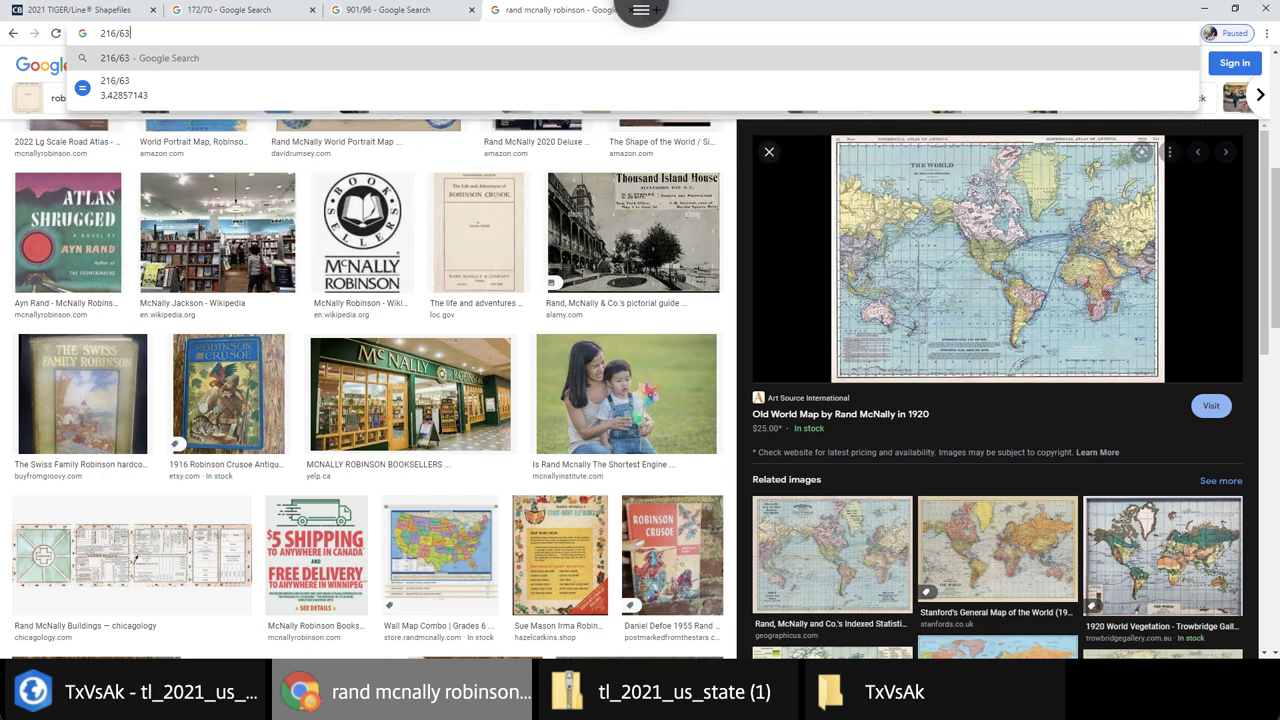
pyautogui.press('Return')
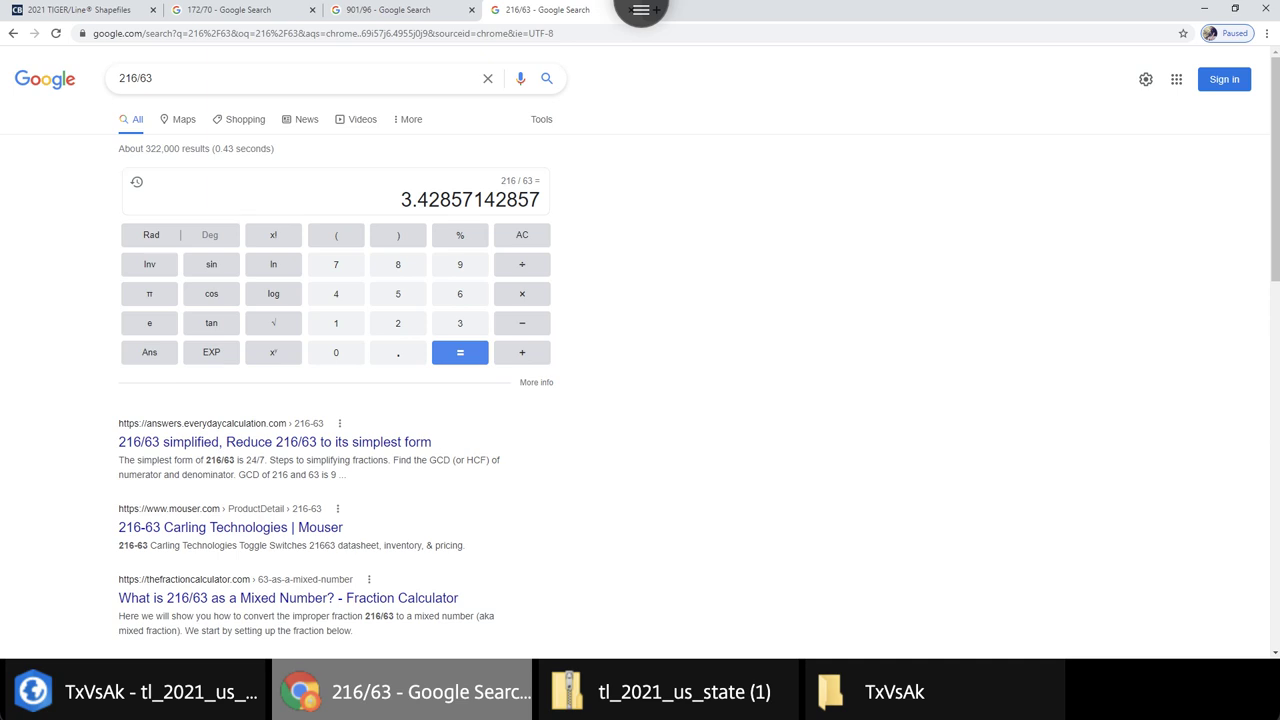
# Switch back to ArcGIS Pro, add a Double field named AreaGeo to the tl_2021_us_state_Project layer and save the field changes
pyautogui.hotkey('alt', 'Tab')
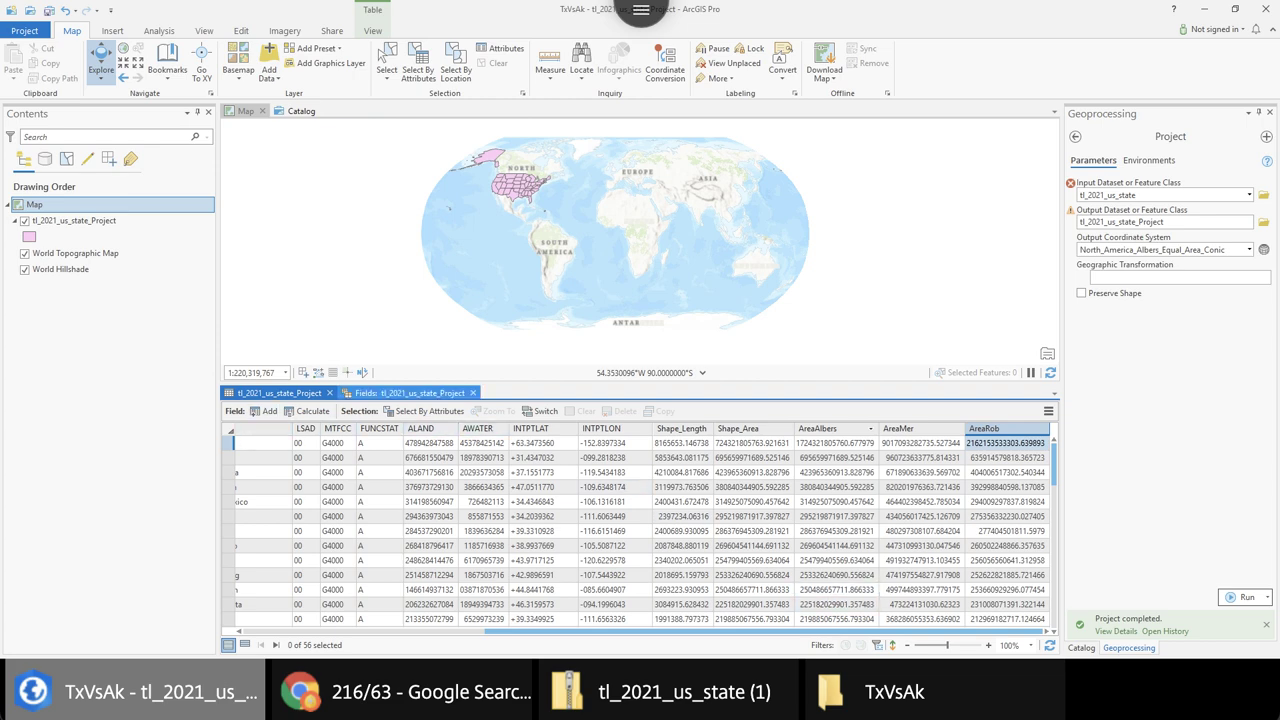
pyautogui.click(405, 393)
pyautogui.scroll(-1, 640, 560)
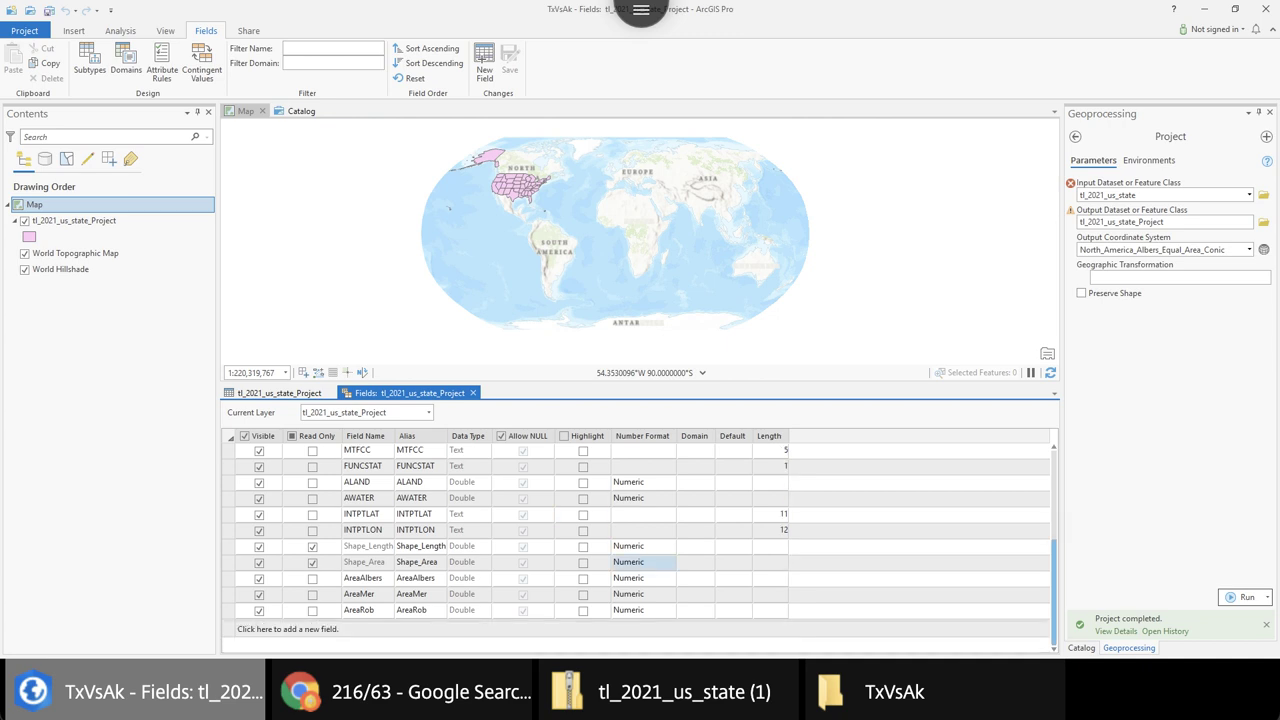
pyautogui.click(380, 629)
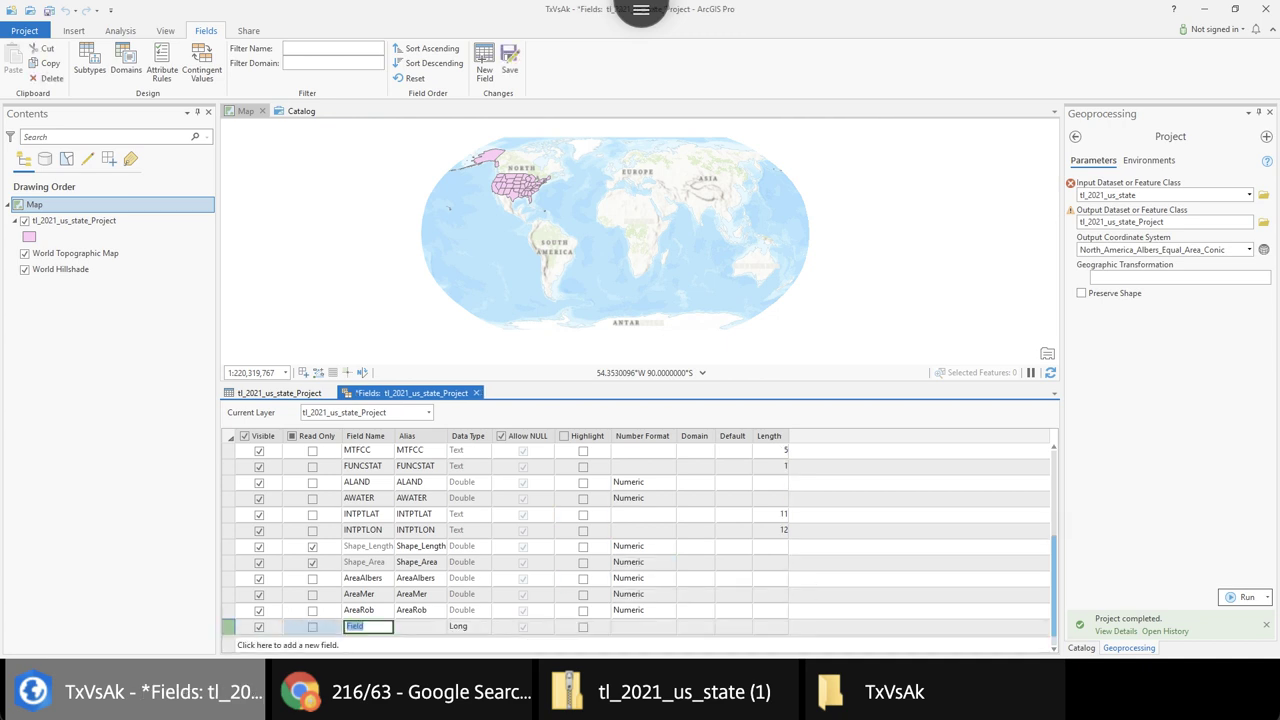
pyautogui.write('AreaGeo')
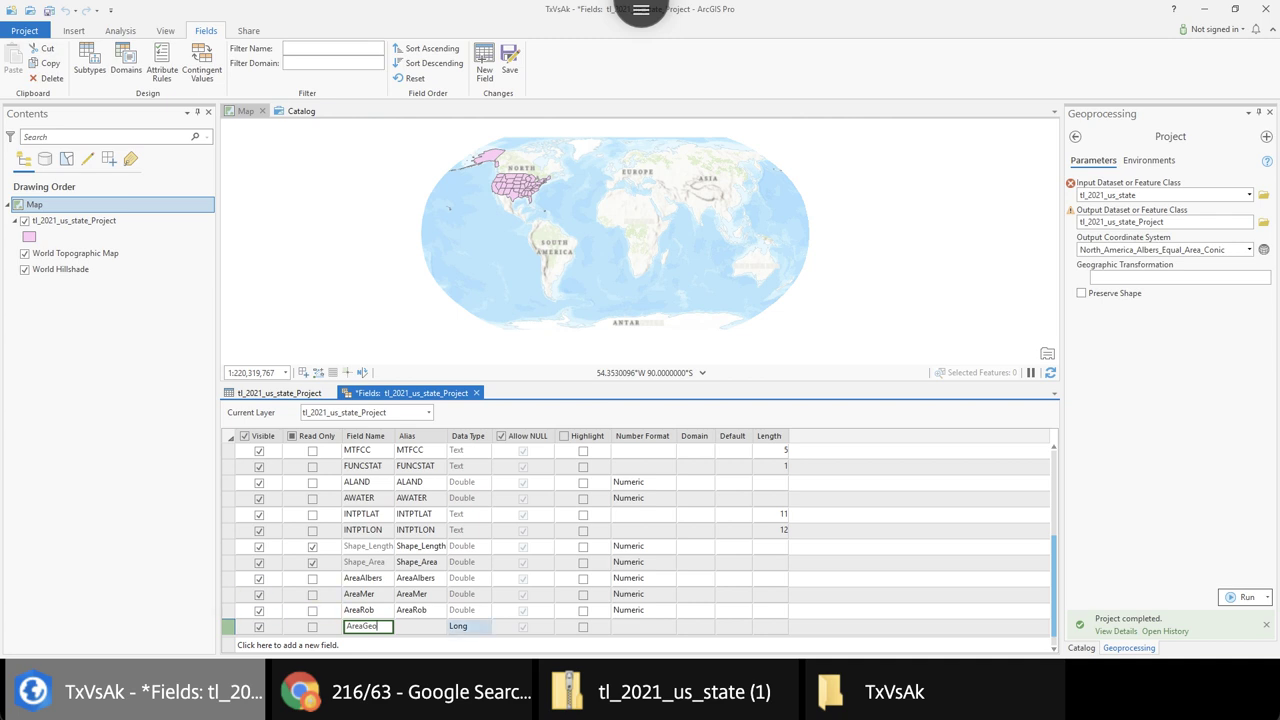
pyautogui.press('Return')
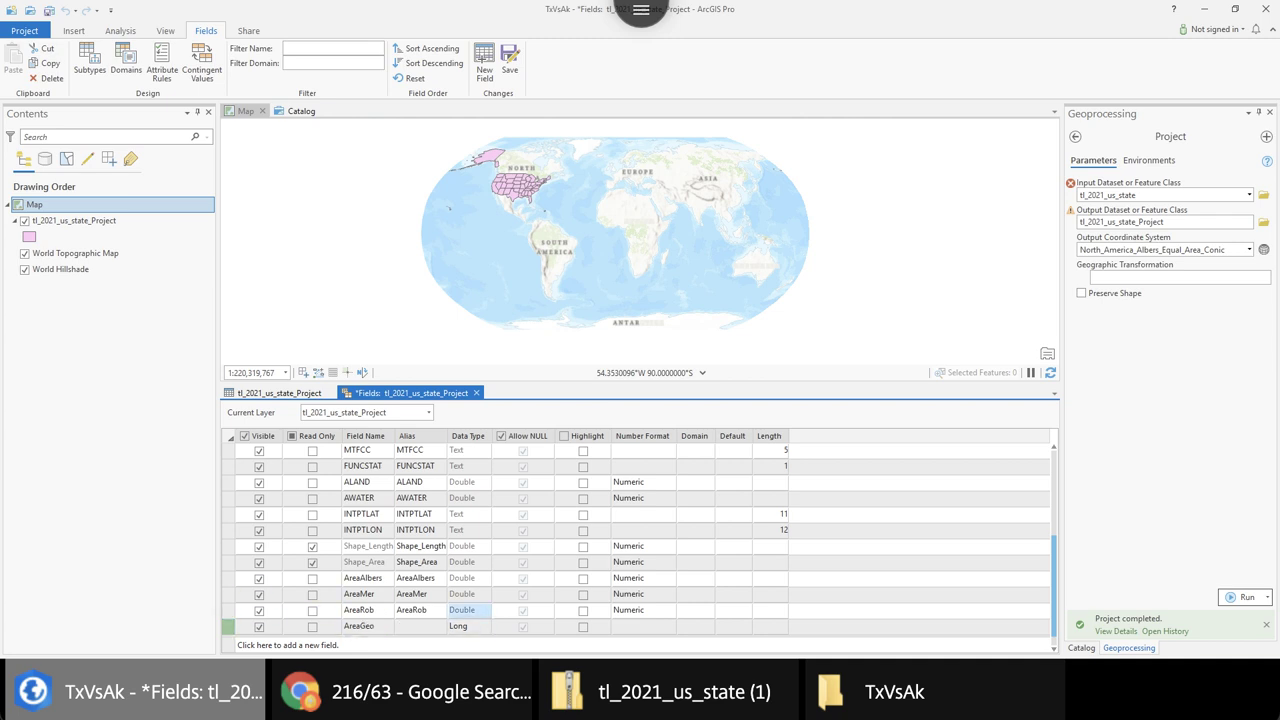
pyautogui.click(469, 626)
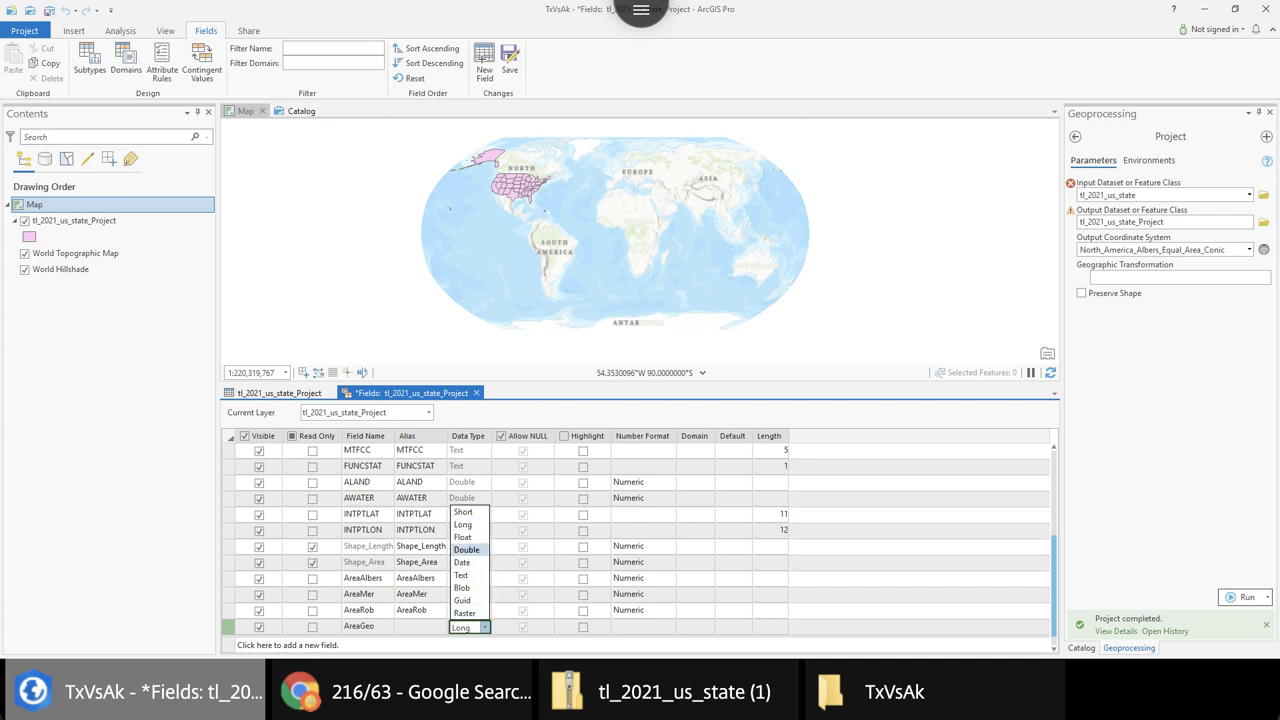
pyautogui.click(469, 549)
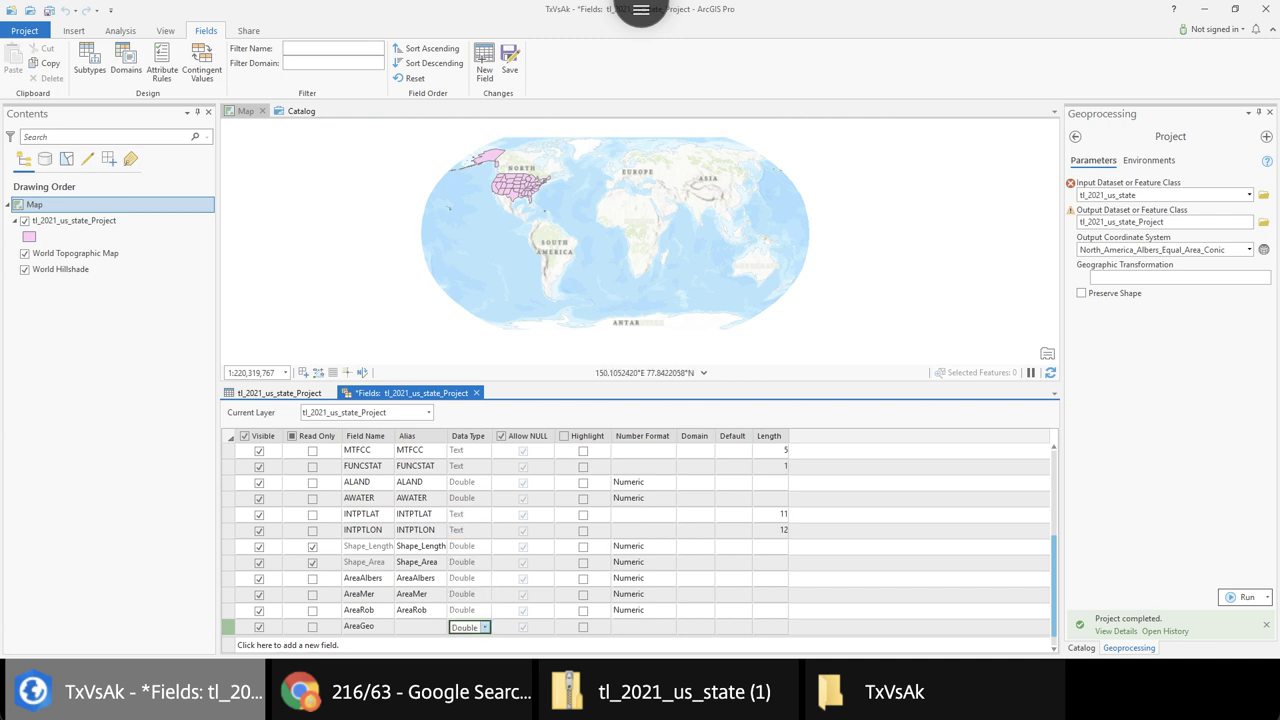
pyautogui.click(509, 58)
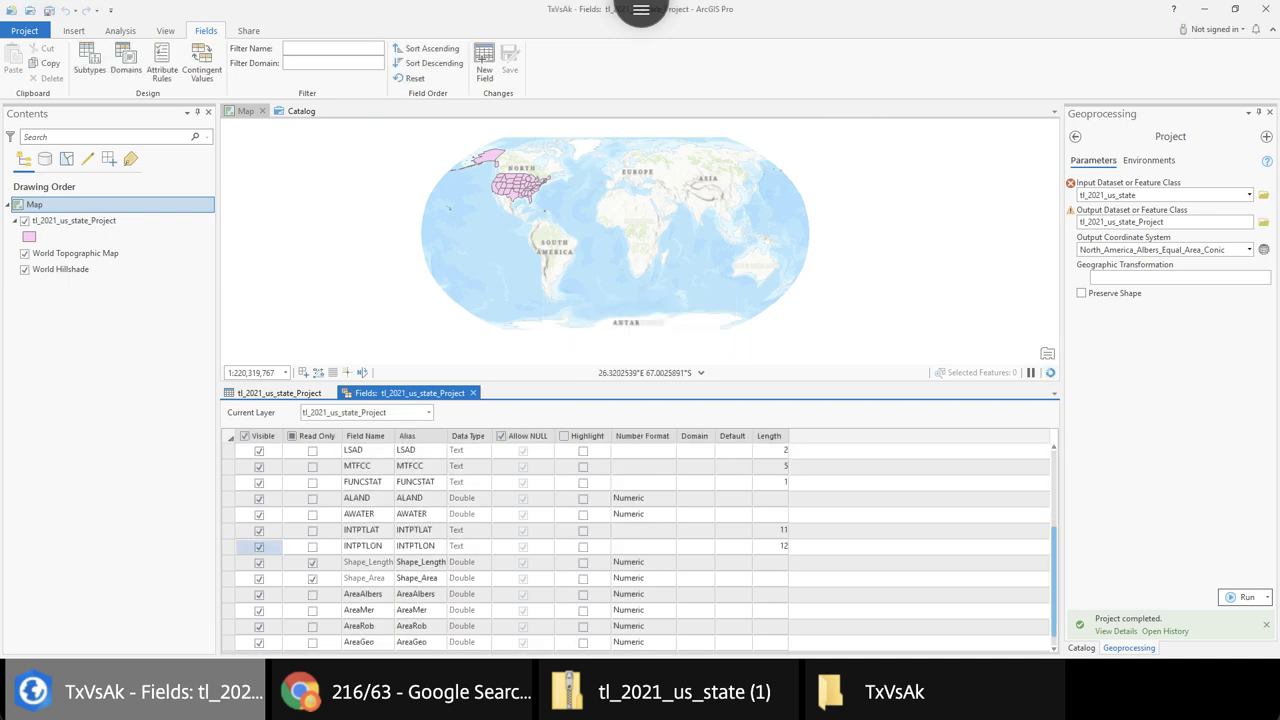
# Set up a geometry calculation for the AreaGeo field in the attribute table, using Area (geodesic) in square meters
pyautogui.click(279, 392)
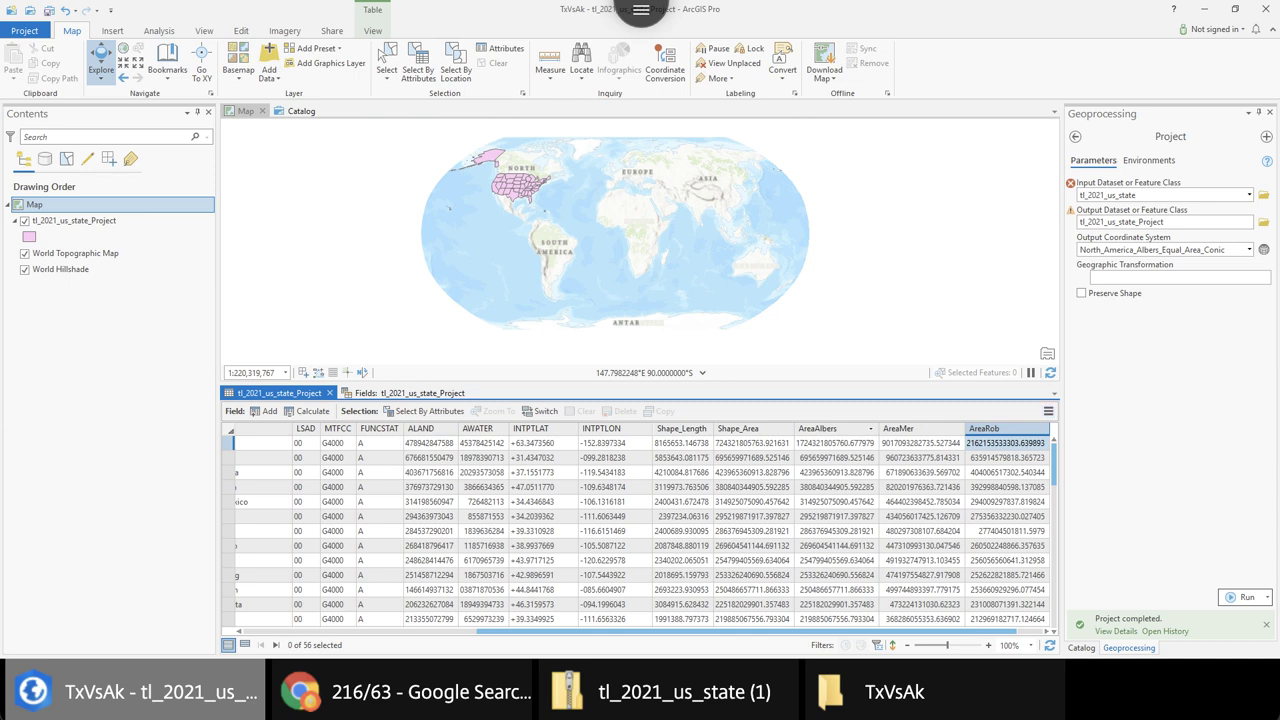
pyautogui.hscroll(1, 640, 530)
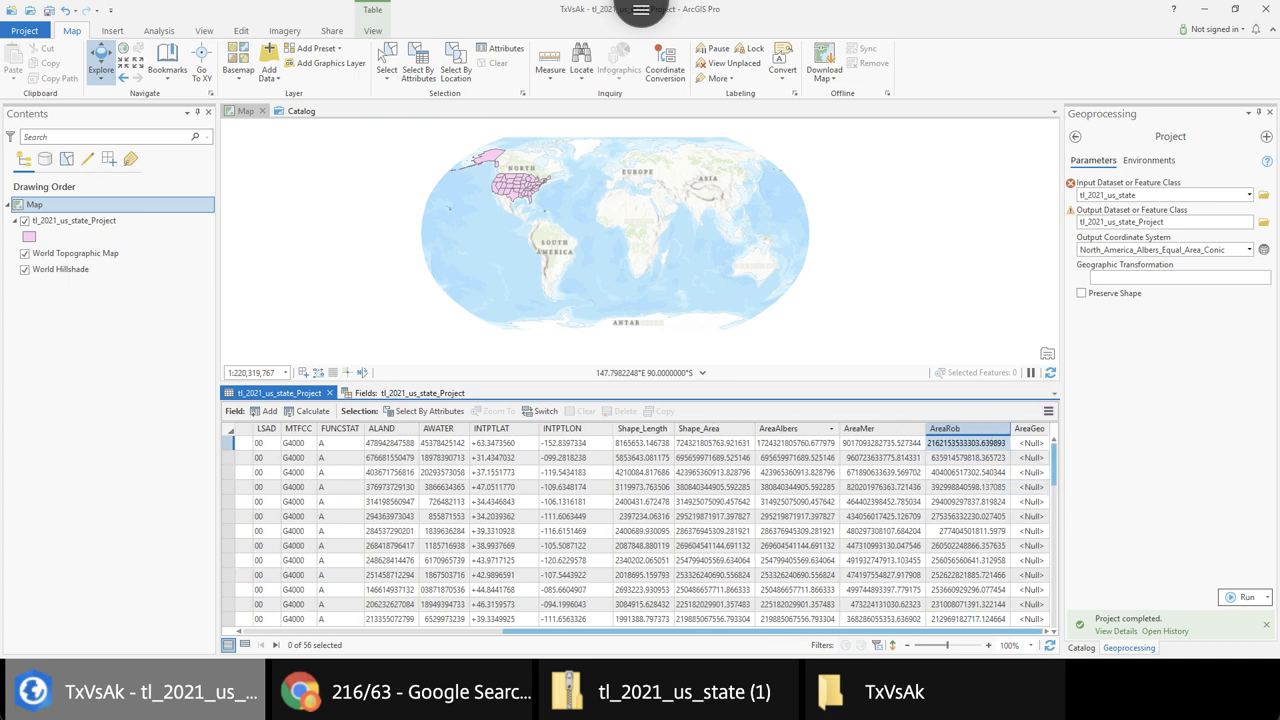
pyautogui.click(1029, 428)
pyautogui.rightClick(1024, 429)
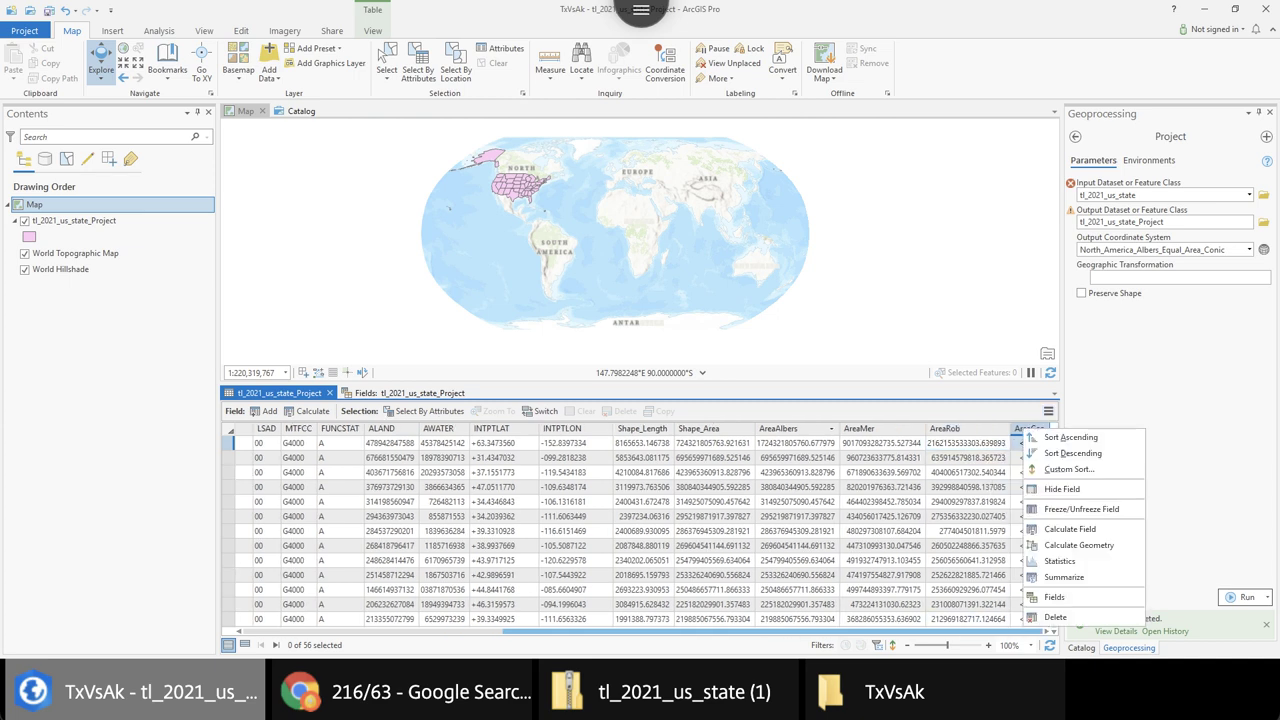
pyautogui.click(1078, 545)
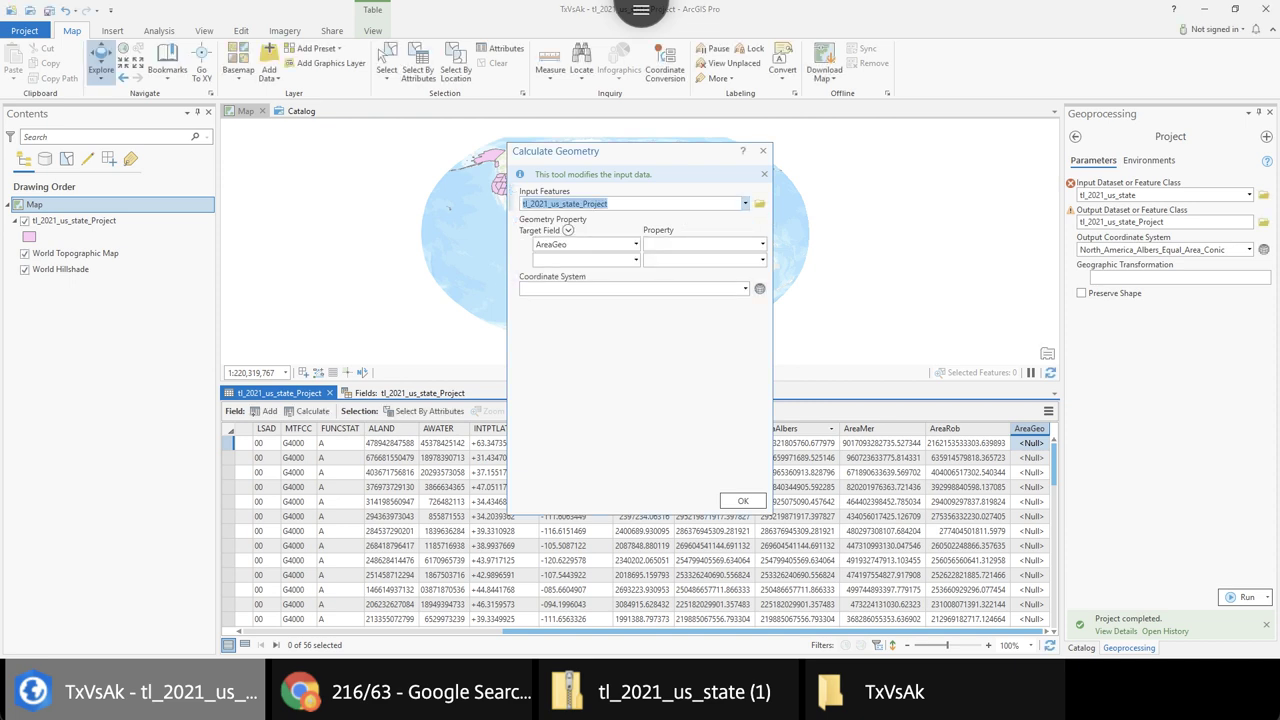
pyautogui.click(762, 244)
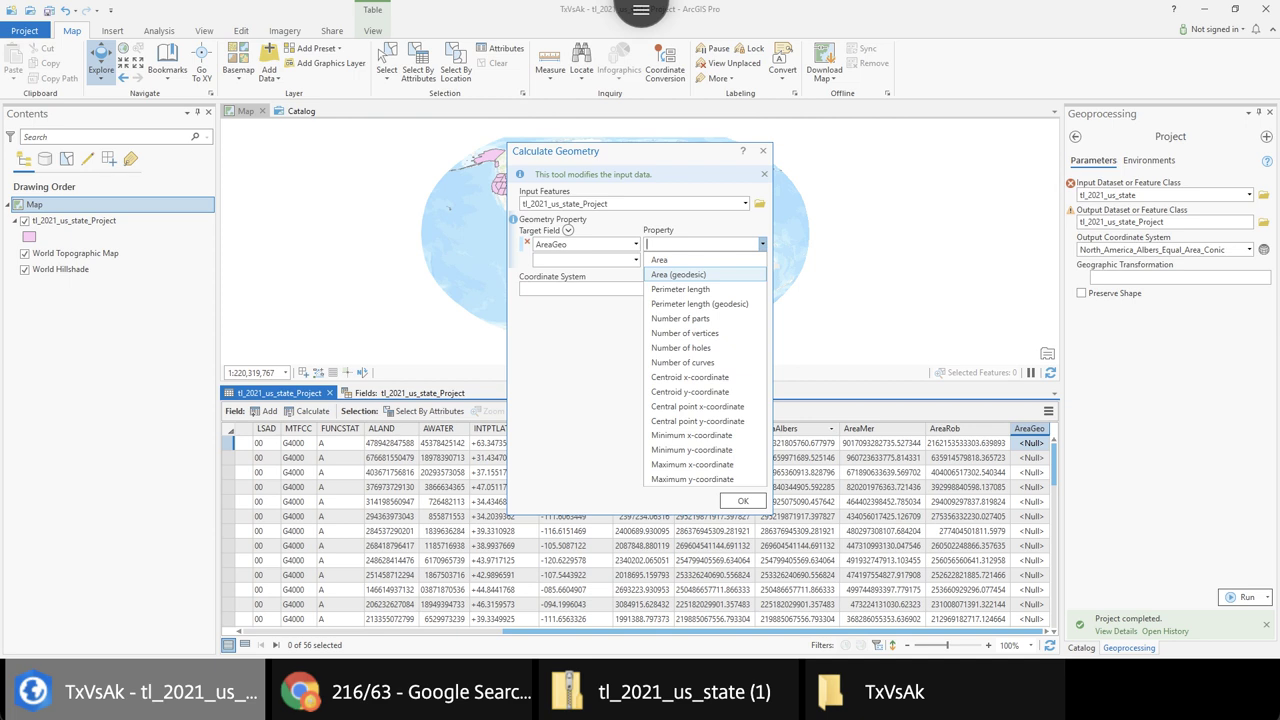
pyautogui.click(679, 274)
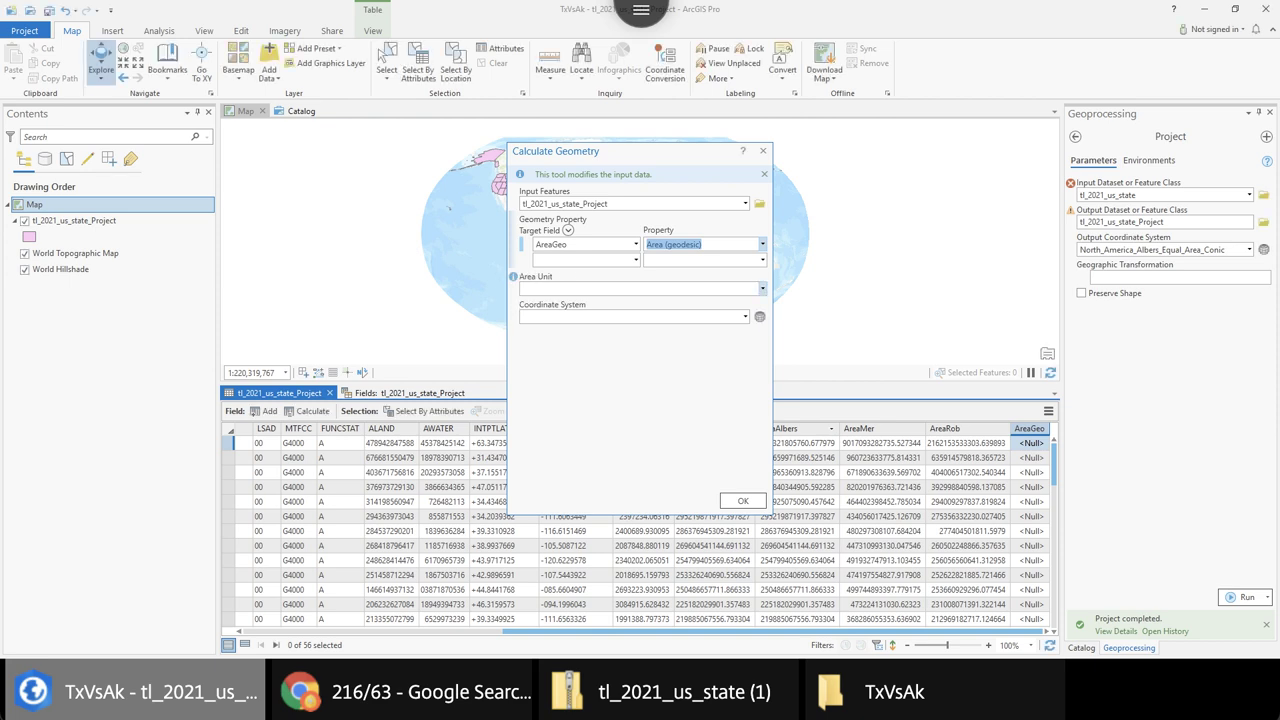
pyautogui.click(762, 288)
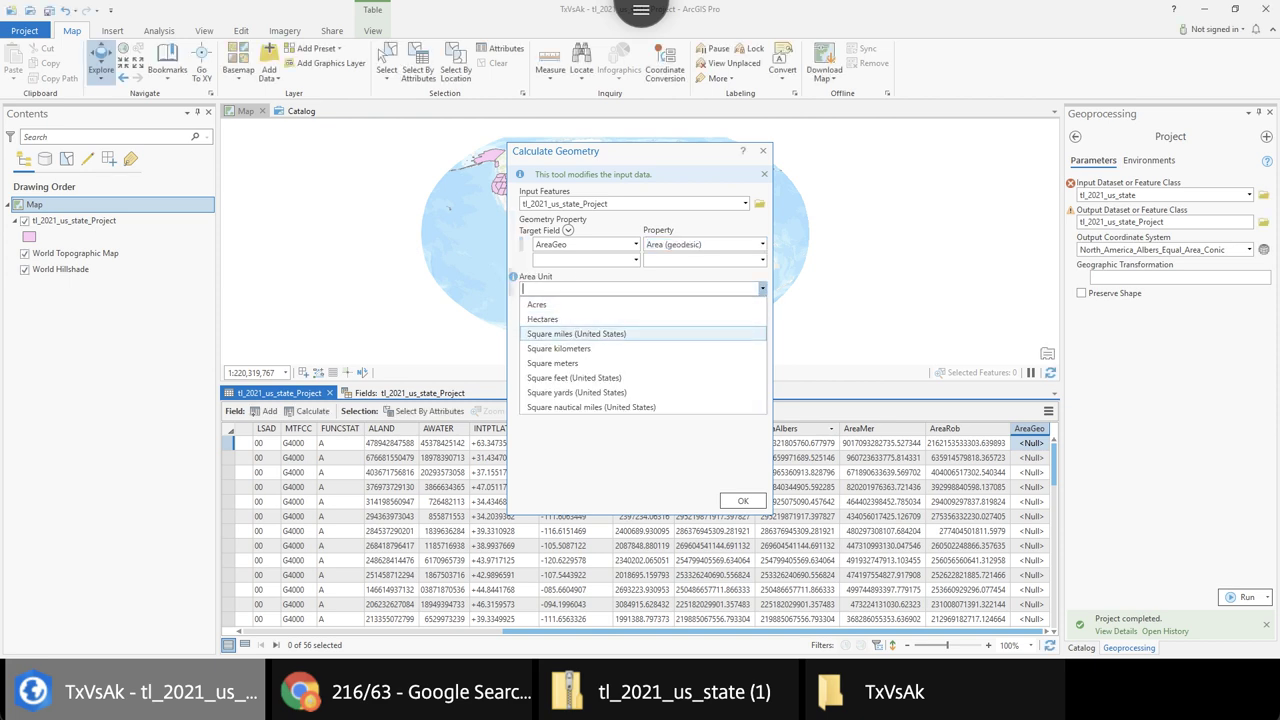
pyautogui.click(552, 363)
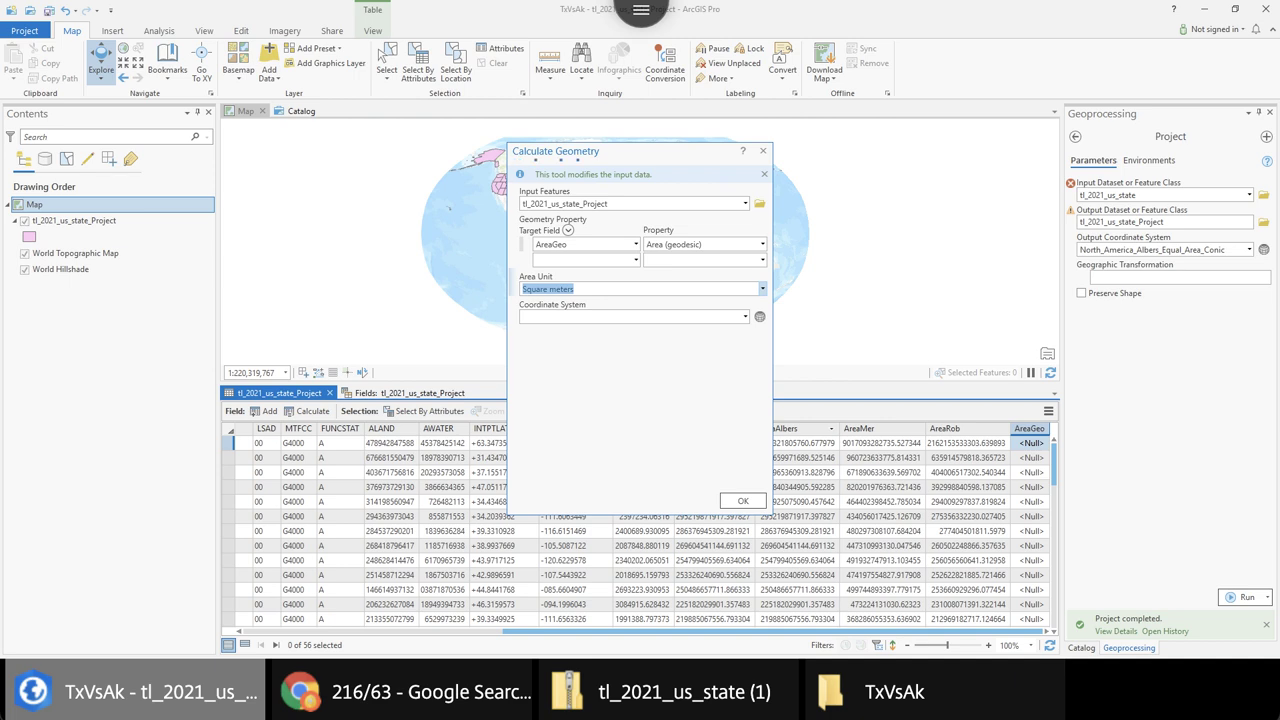
pyautogui.click(762, 288)
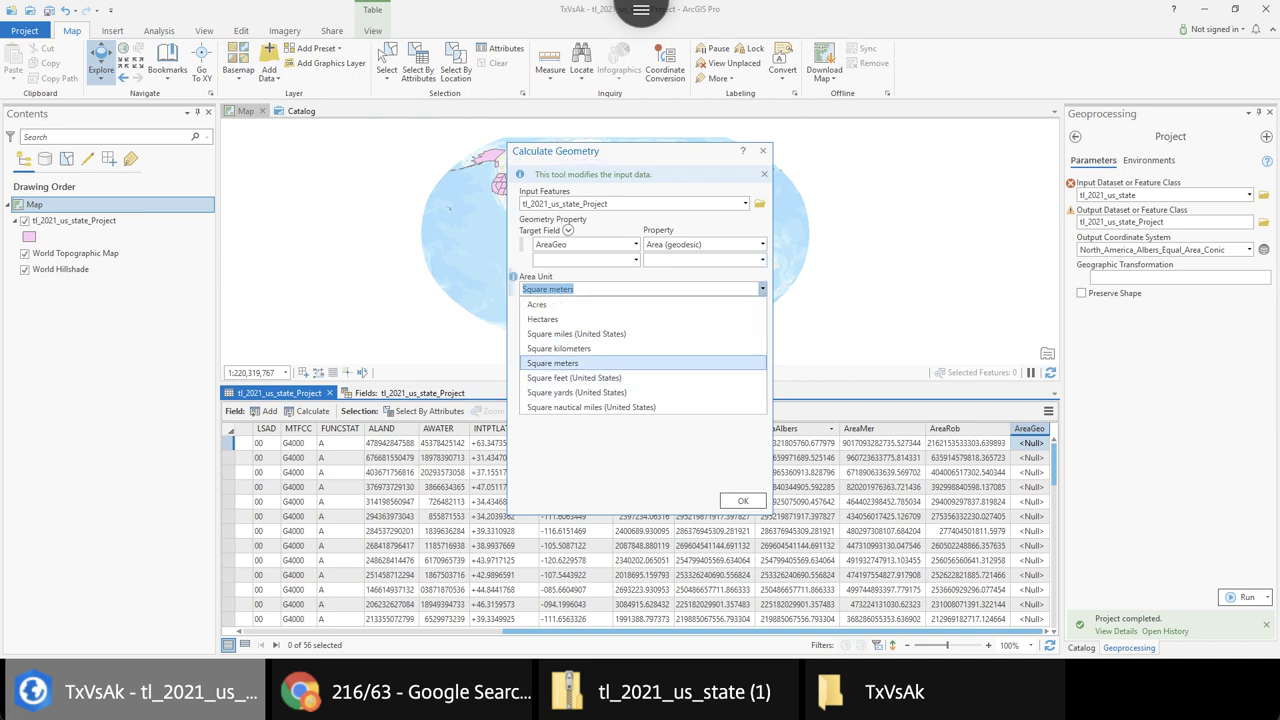
pyautogui.click(552, 363)
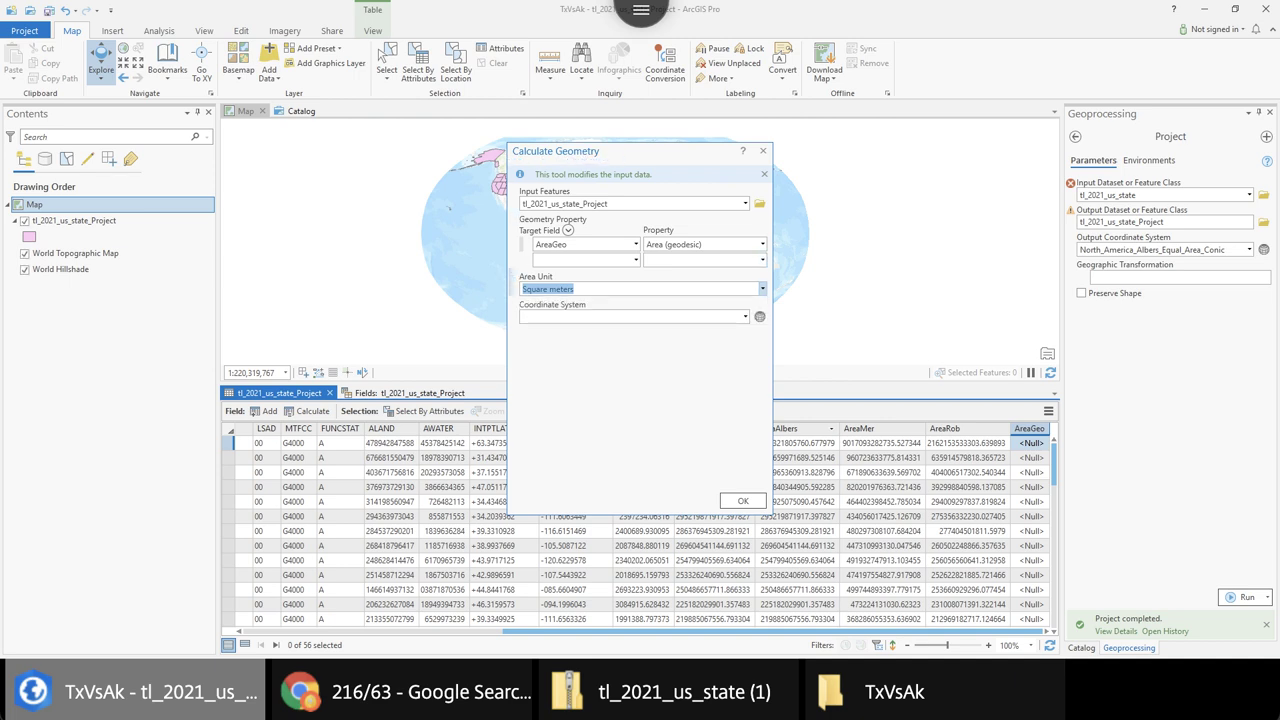
# Browse the North America geographic coordinate systems for one to use in the AreaGeo calculation
pyautogui.click(744, 316)
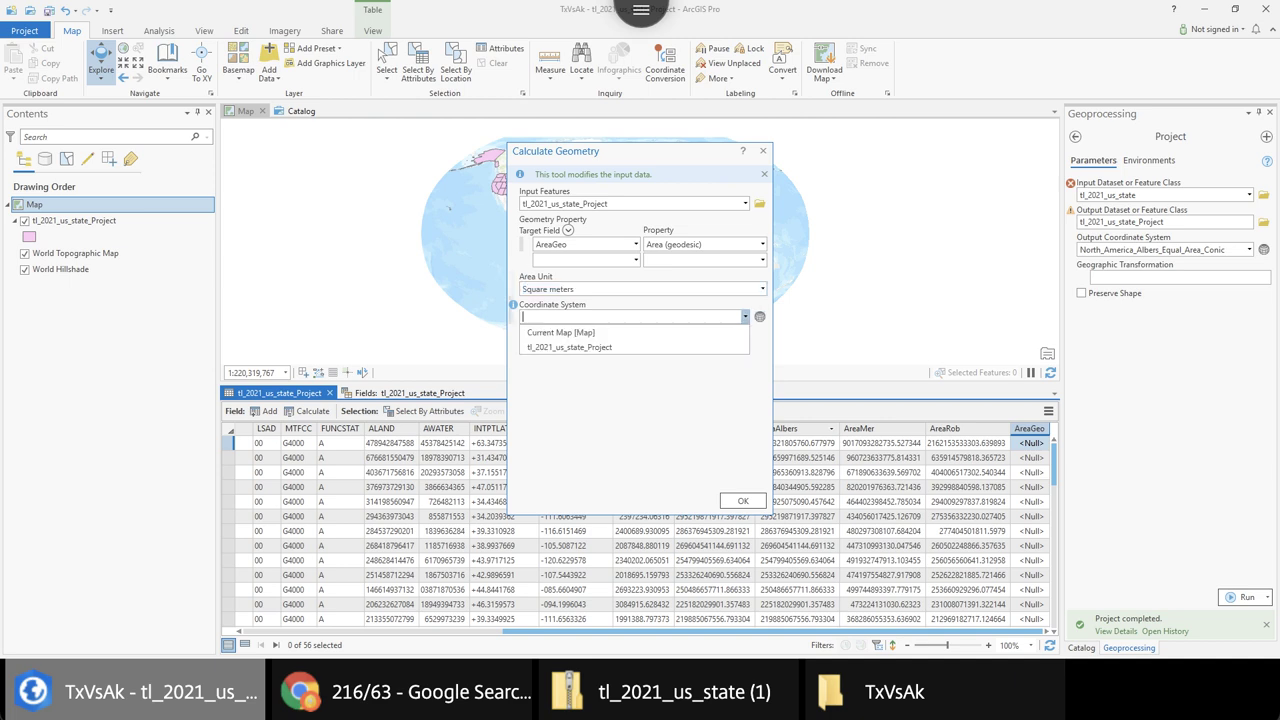
pyautogui.click(759, 316)
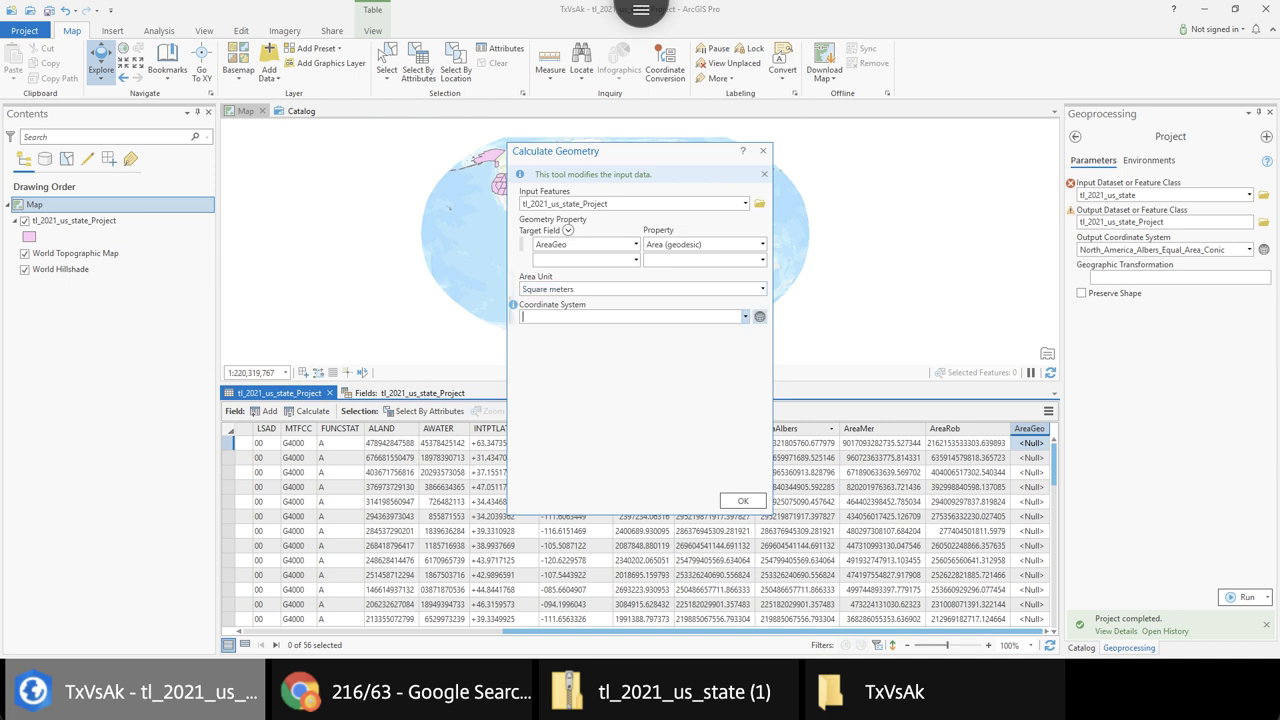
pyautogui.click(760, 316)
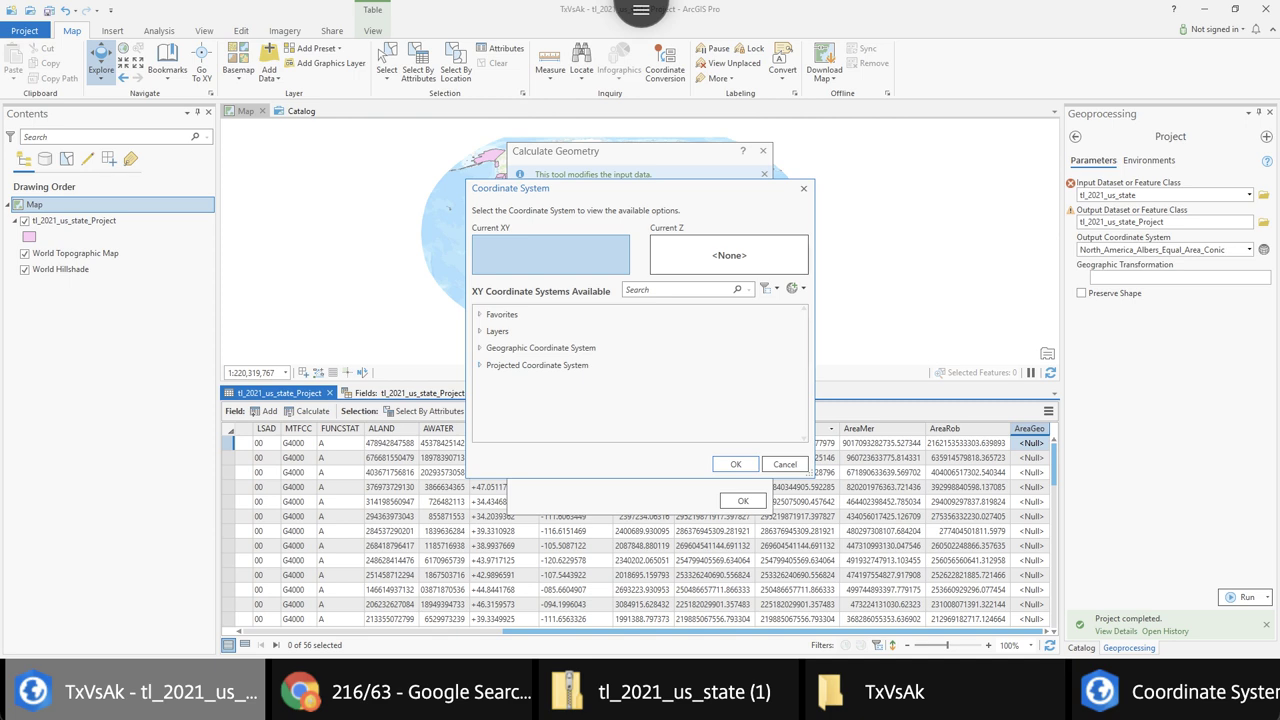
pyautogui.click(480, 348)
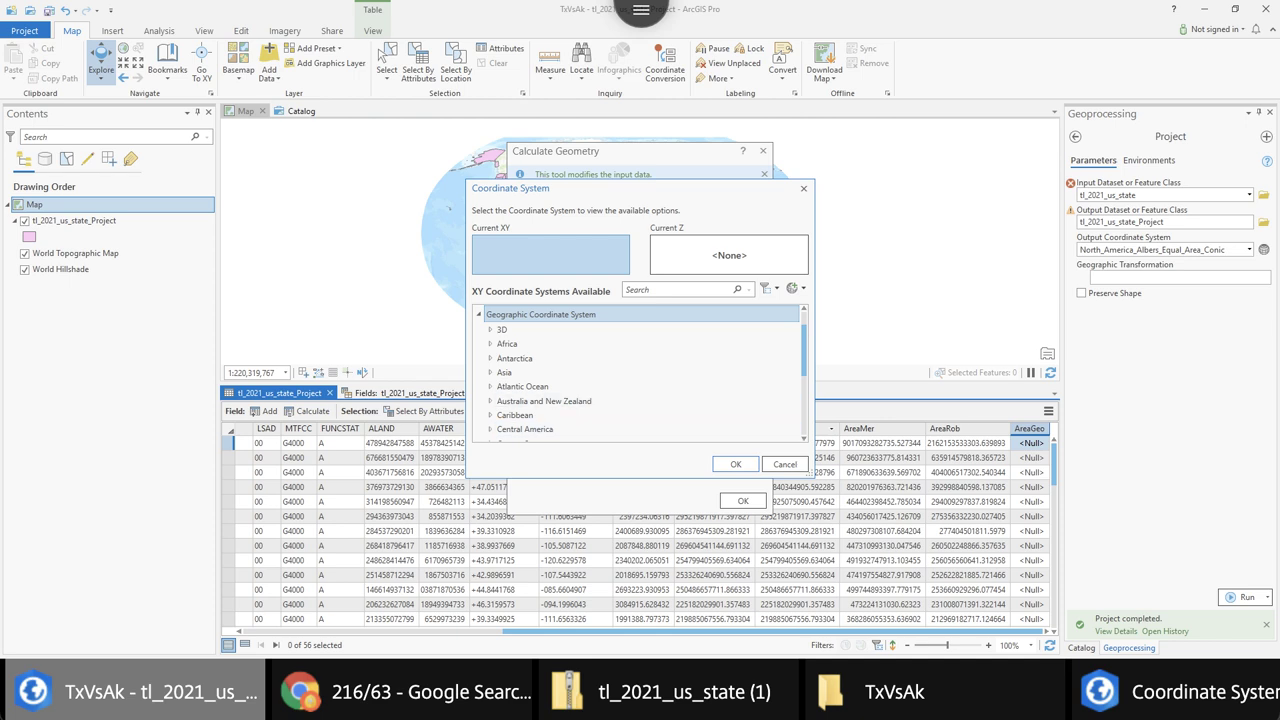
pyautogui.scroll(-3, 640, 372)
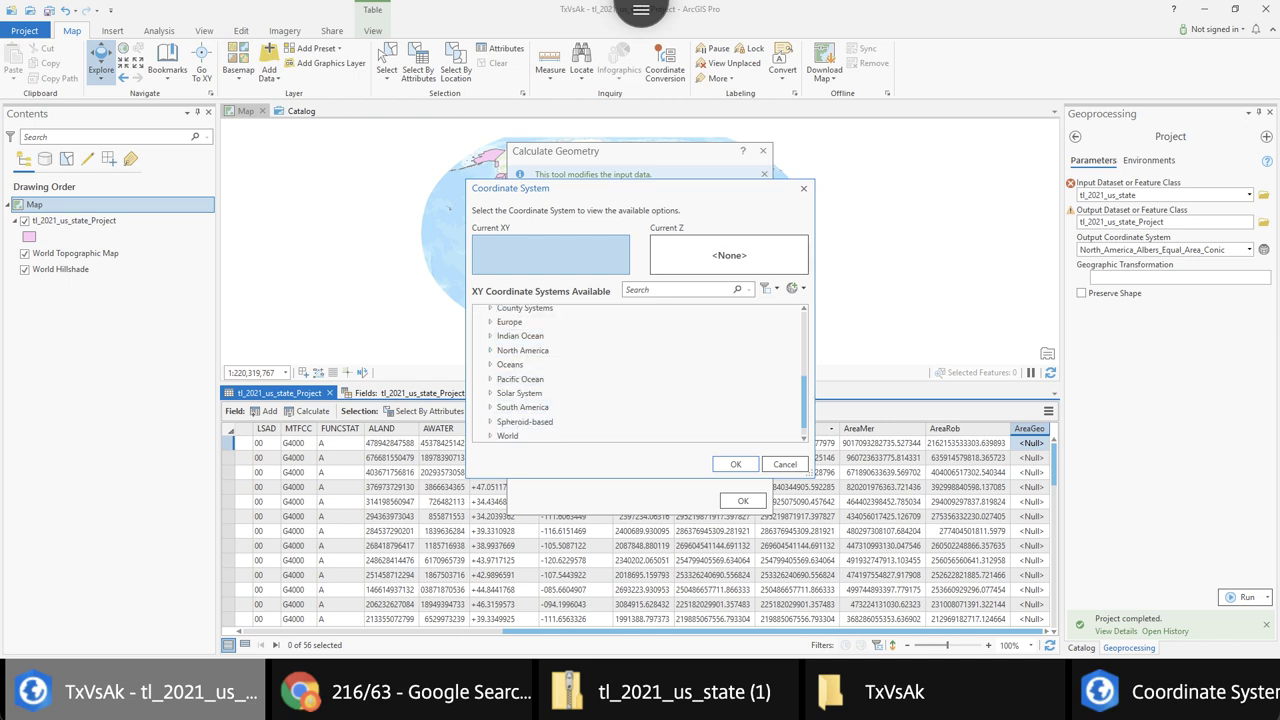
pyautogui.click(490, 350)
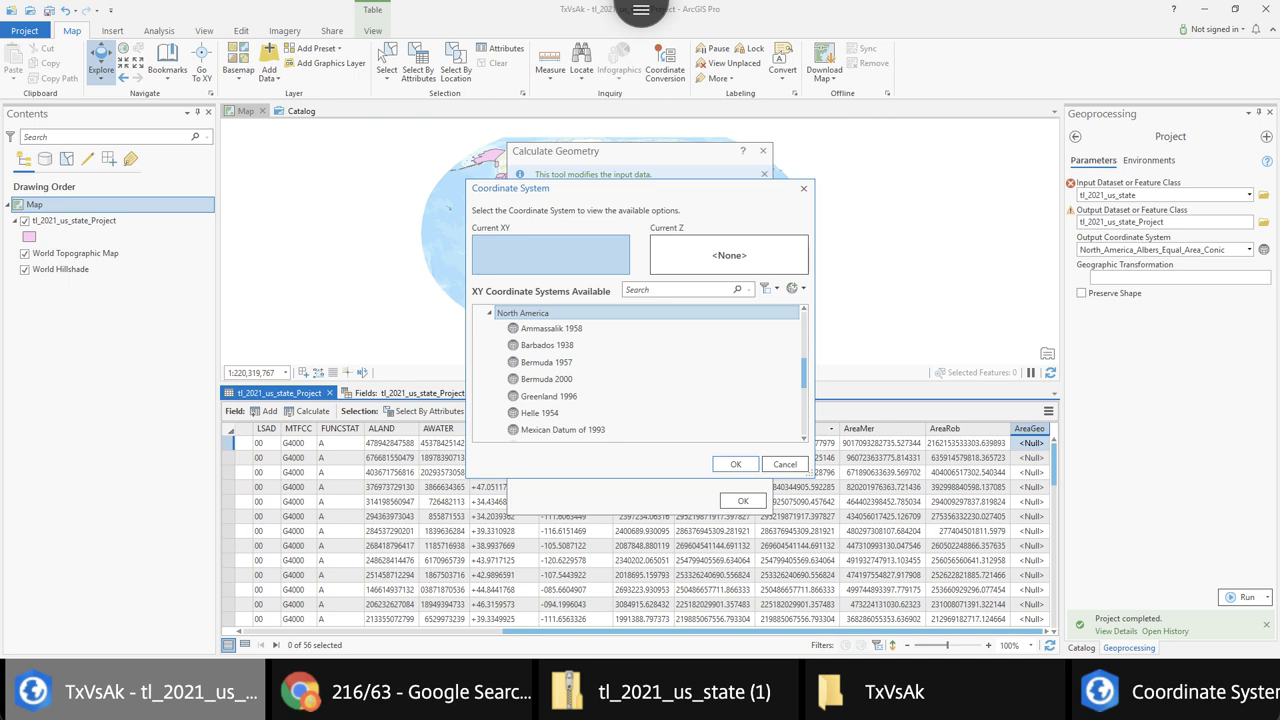
pyautogui.scroll(-3, 640, 372)
pyautogui.scroll(3, 640, 372)
pyautogui.scroll(-2, 640, 372)
pyautogui.scroll(-1, 640, 372)
pyautogui.scroll(3, 640, 372)
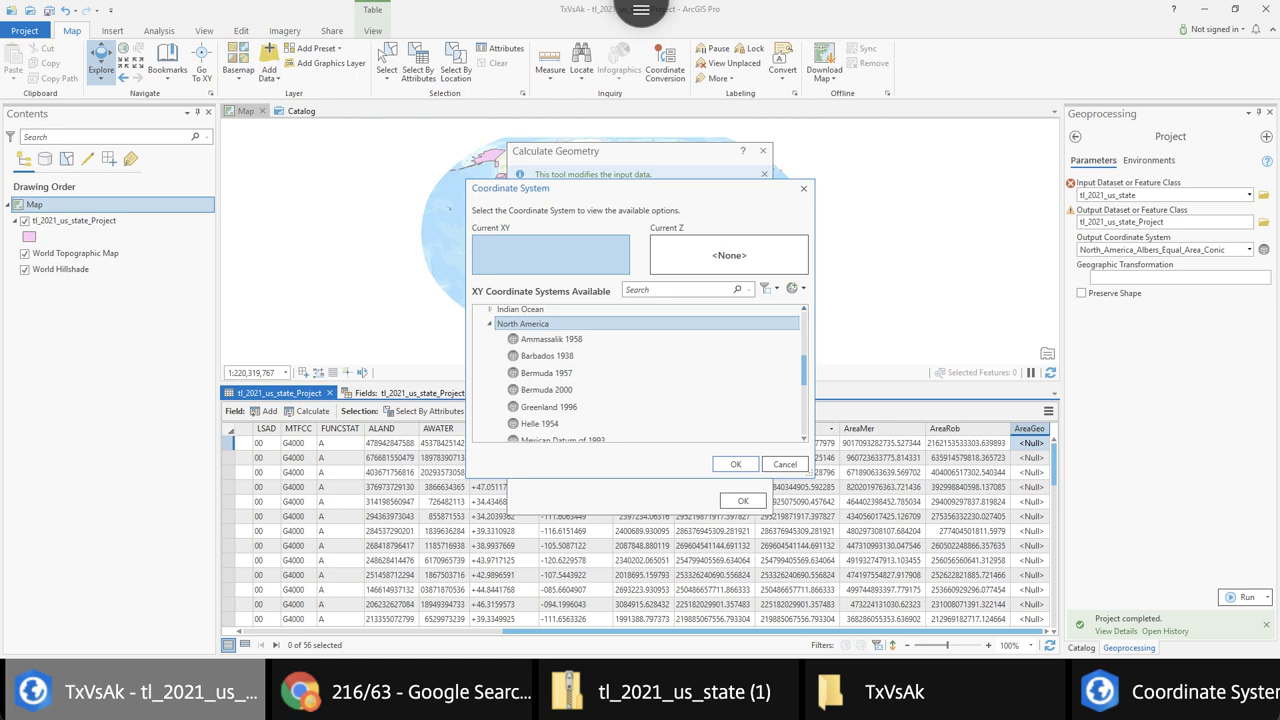
pyautogui.scroll(2, 640, 372)
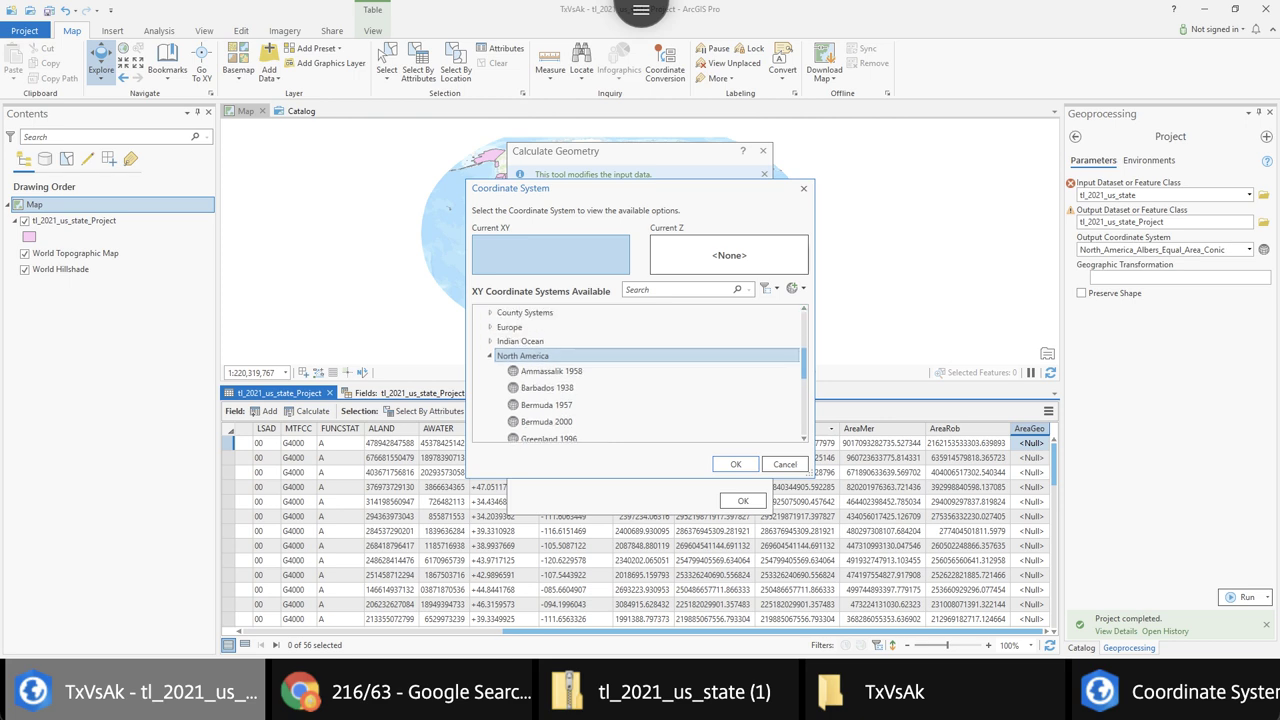
# Calculate the geodesic area in square meters into the AreaGeo field, using the NAD 1983 coordinate system under USA and territories
pyautogui.scroll(-5, 640, 372)
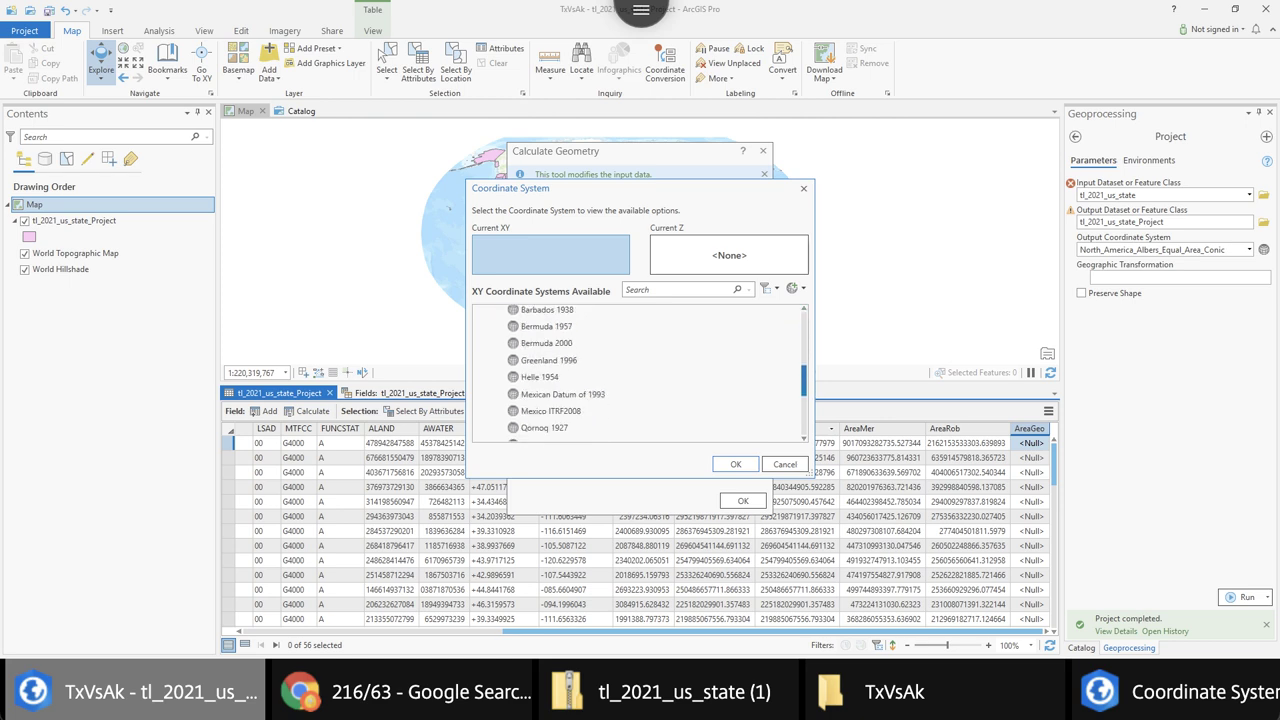
pyautogui.doubleClick(540, 399)
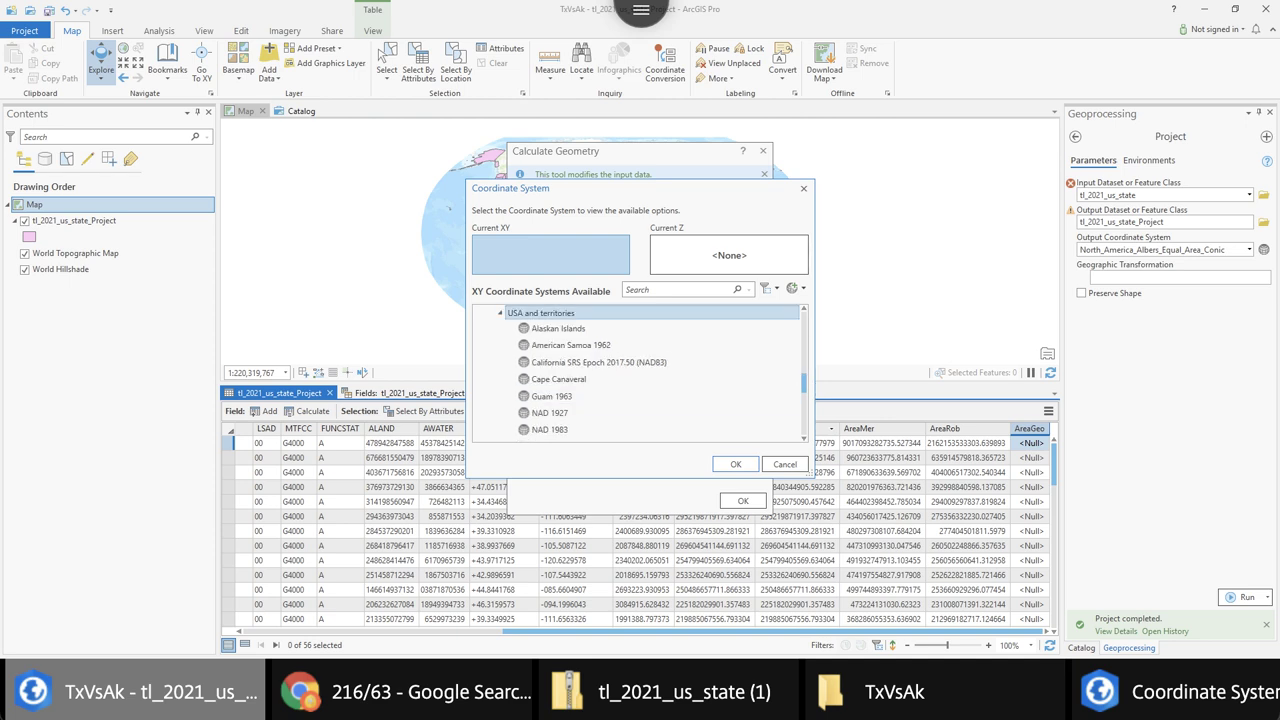
pyautogui.click(594, 429)
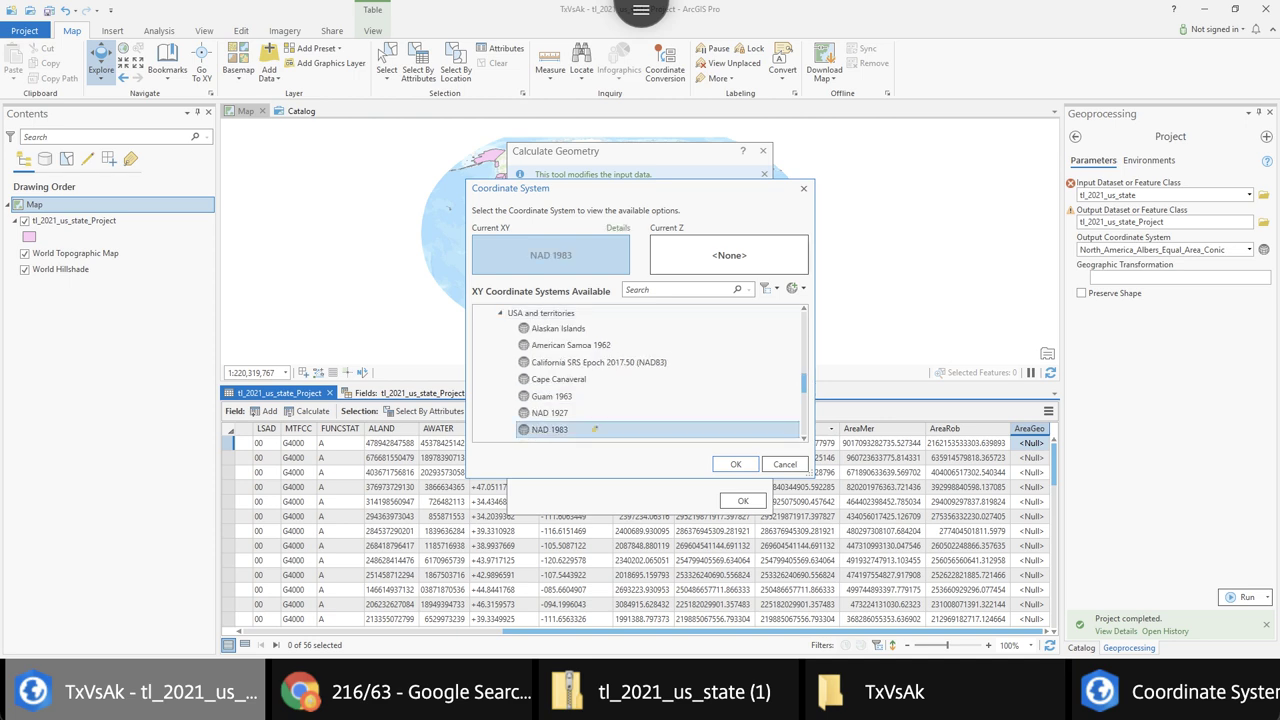
pyautogui.click(735, 464)
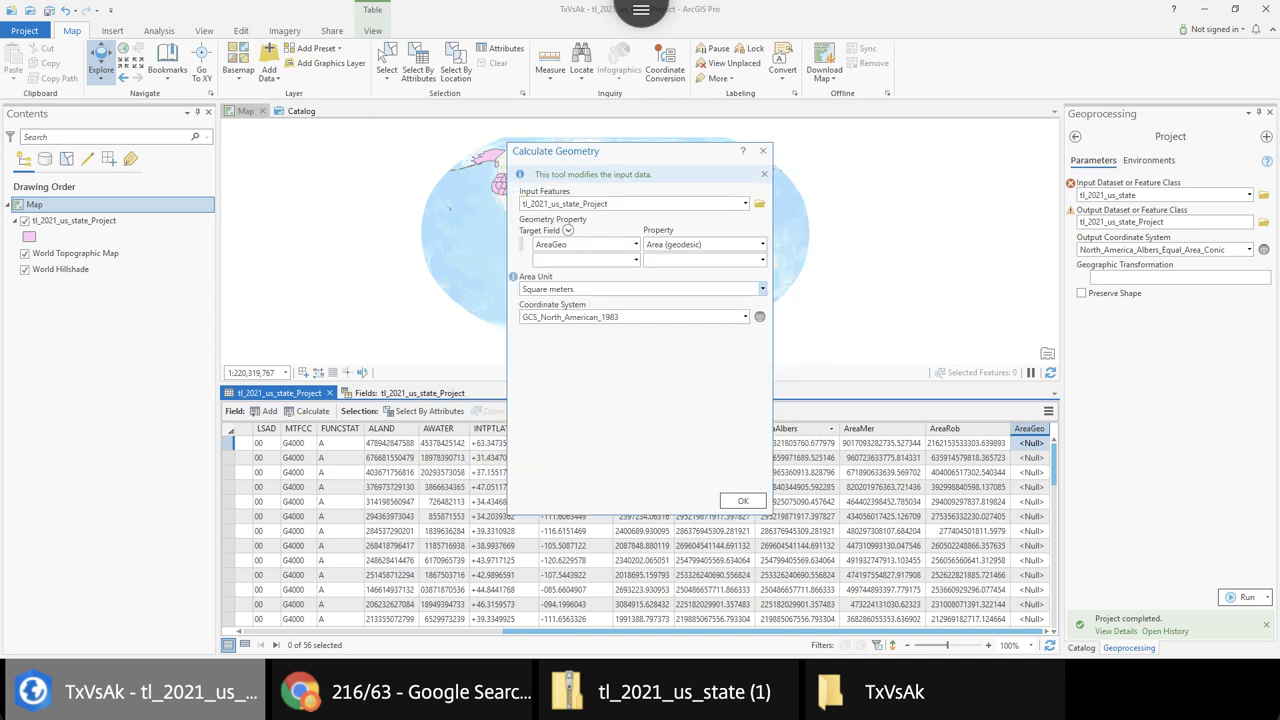
pyautogui.click(743, 500)
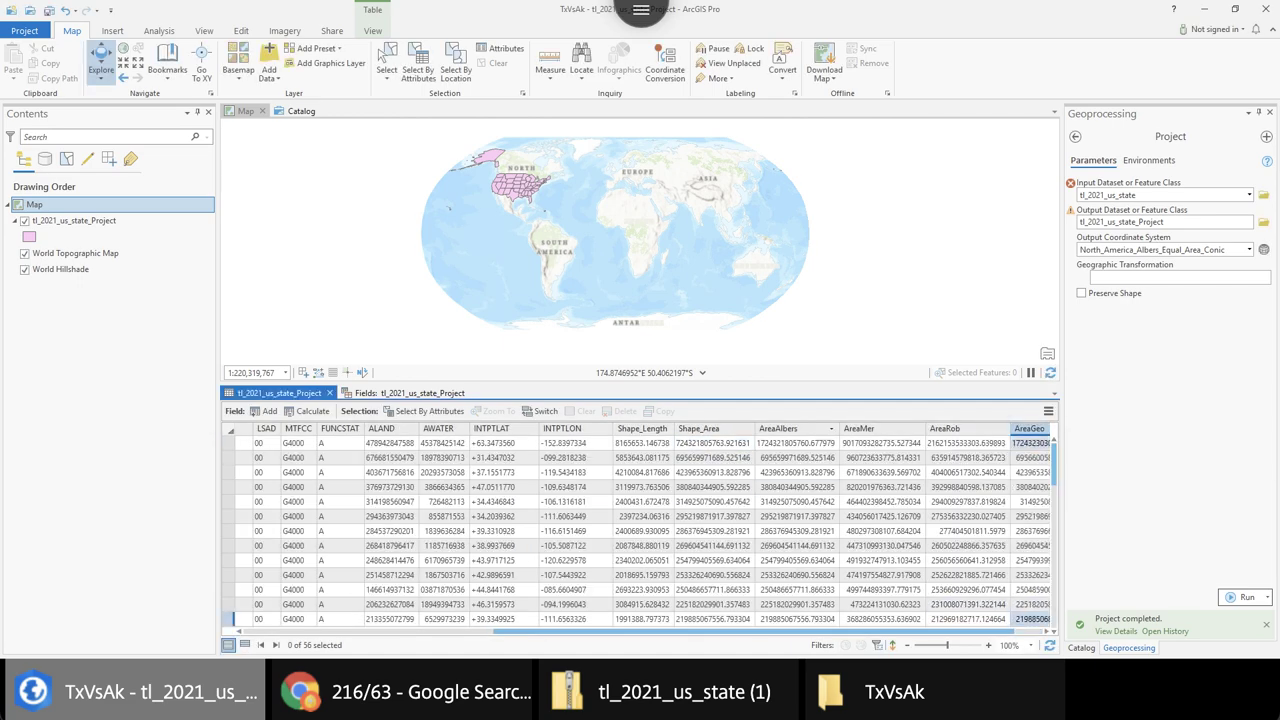
# Examine the AreaGeo values and review the 172/70 ratio in the browser, returning to ArcGIS Pro
pyautogui.moveTo(975, 631); pyautogui.dragTo(1004, 631)
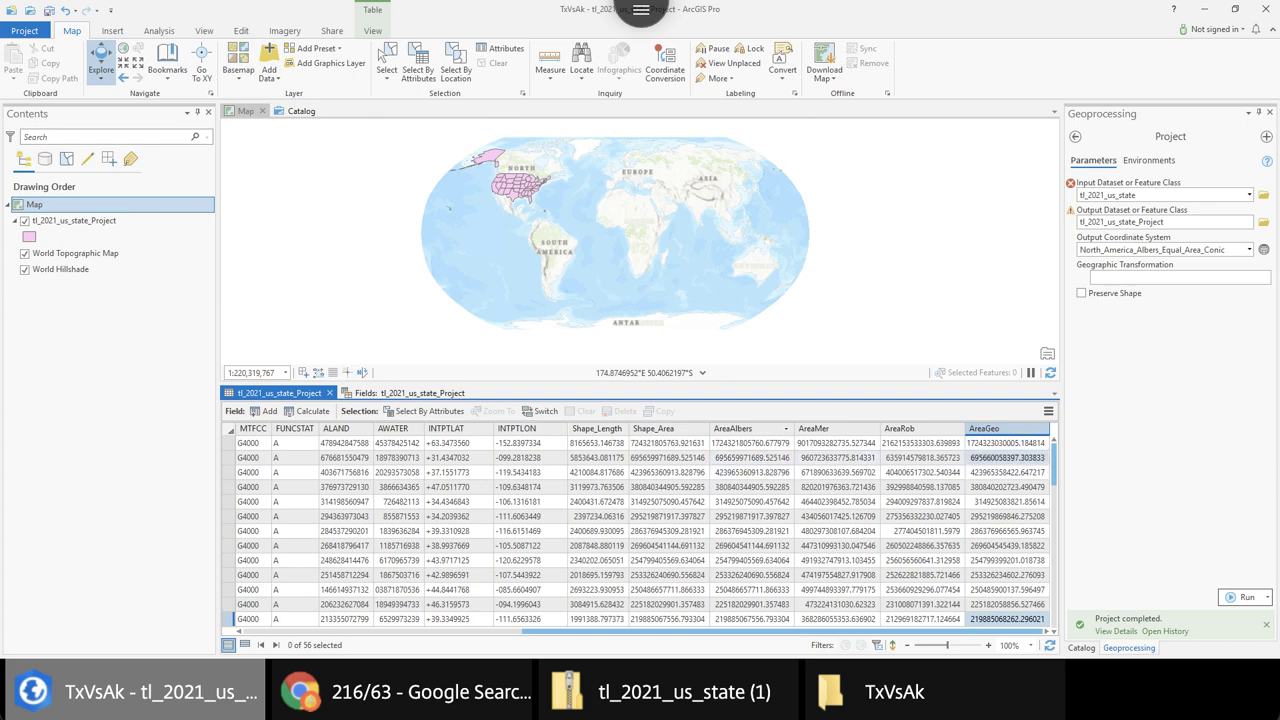
pyautogui.click(402, 691)
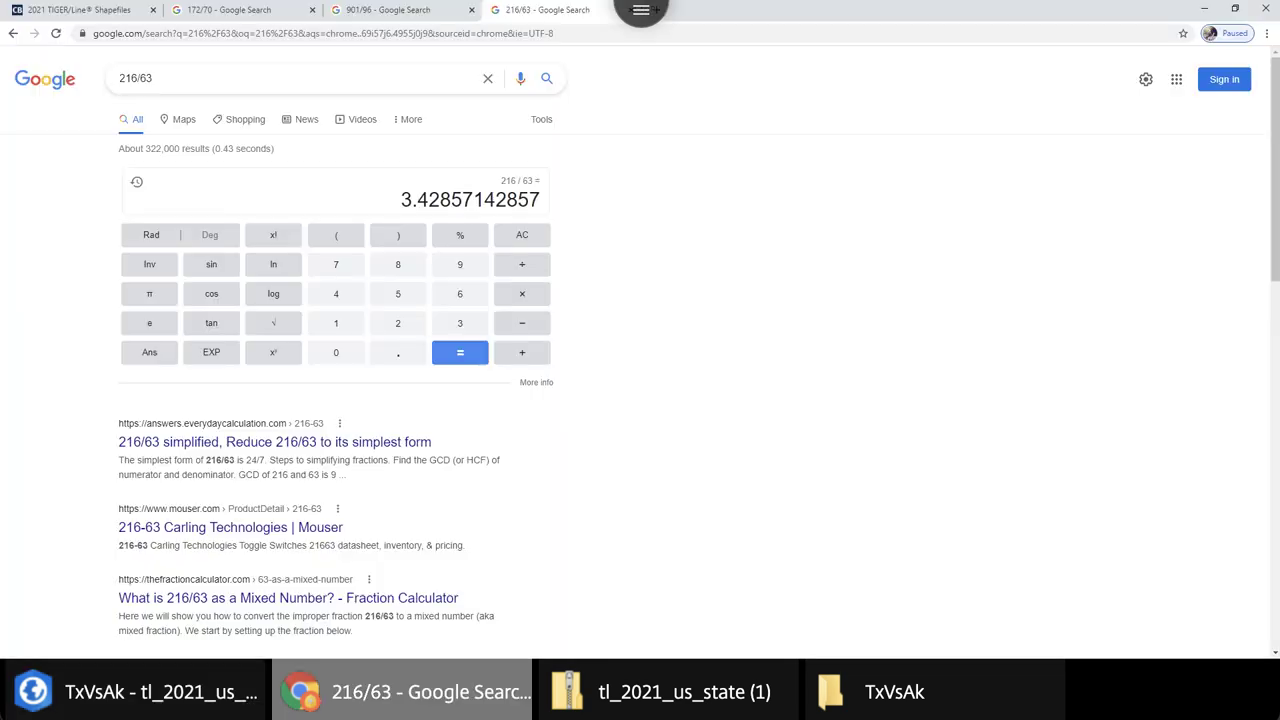
pyautogui.click(243, 10)
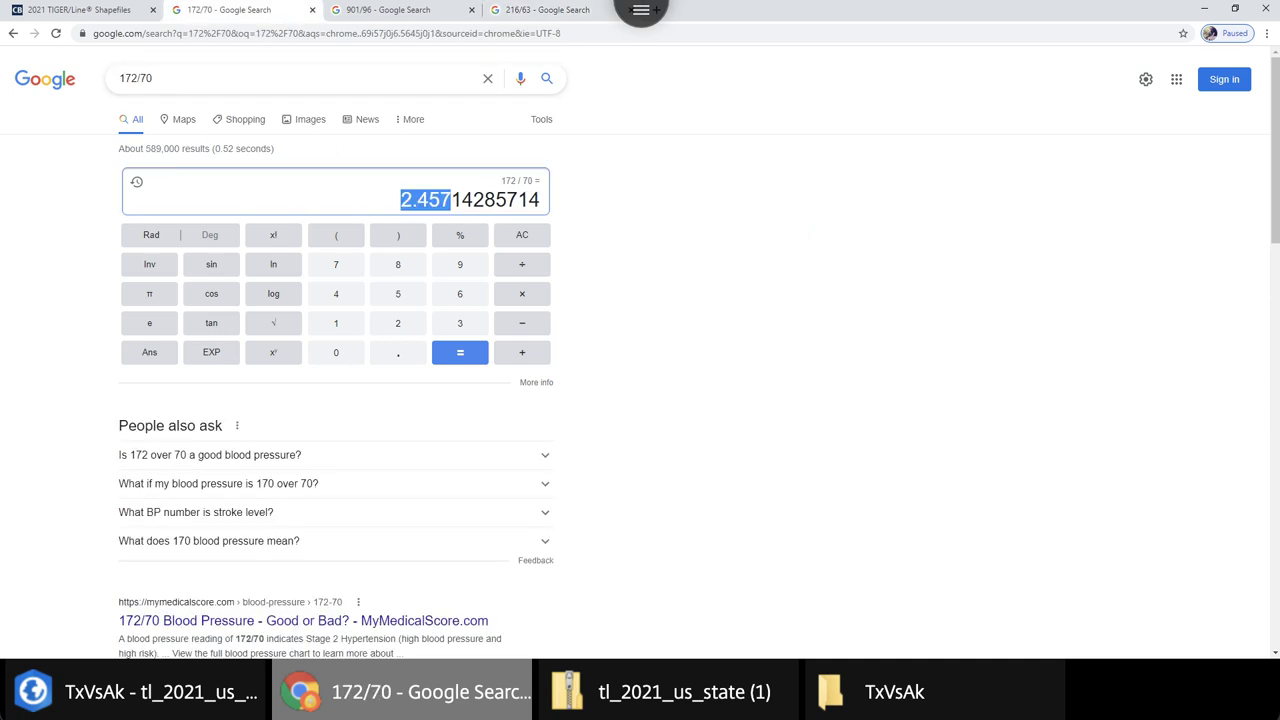
pyautogui.click(810, 235)
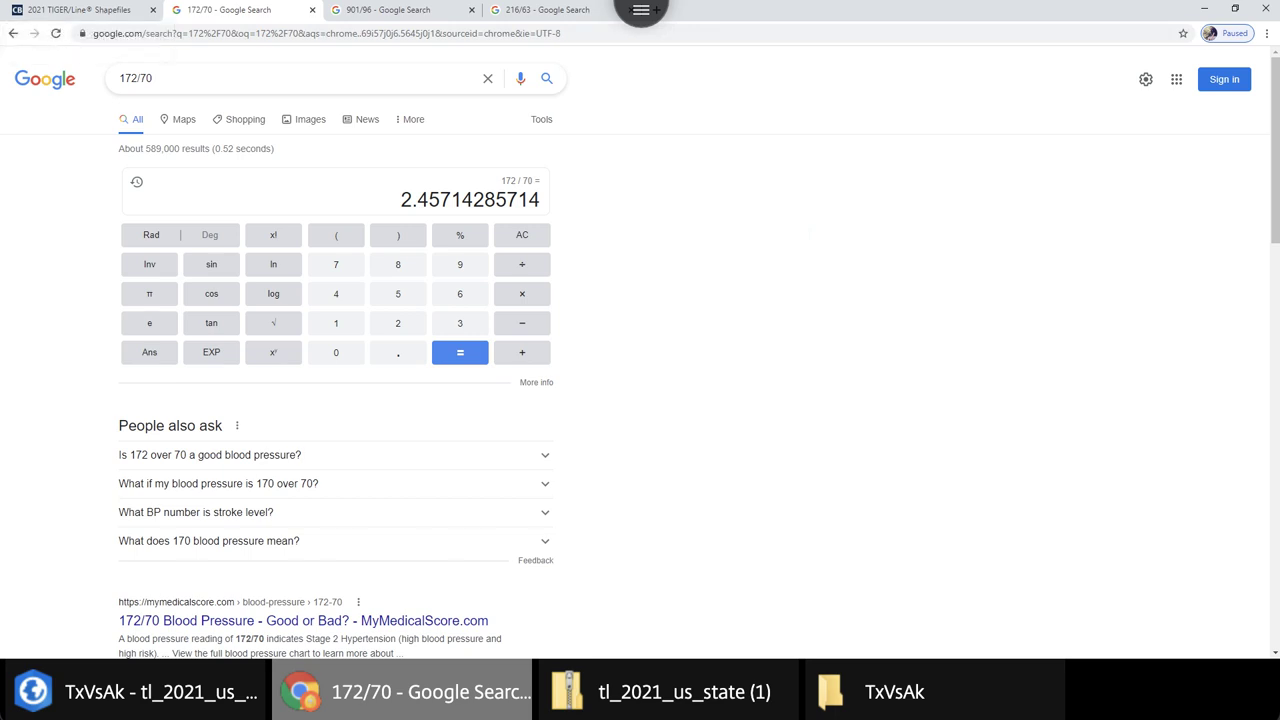
pyautogui.click(134, 691)
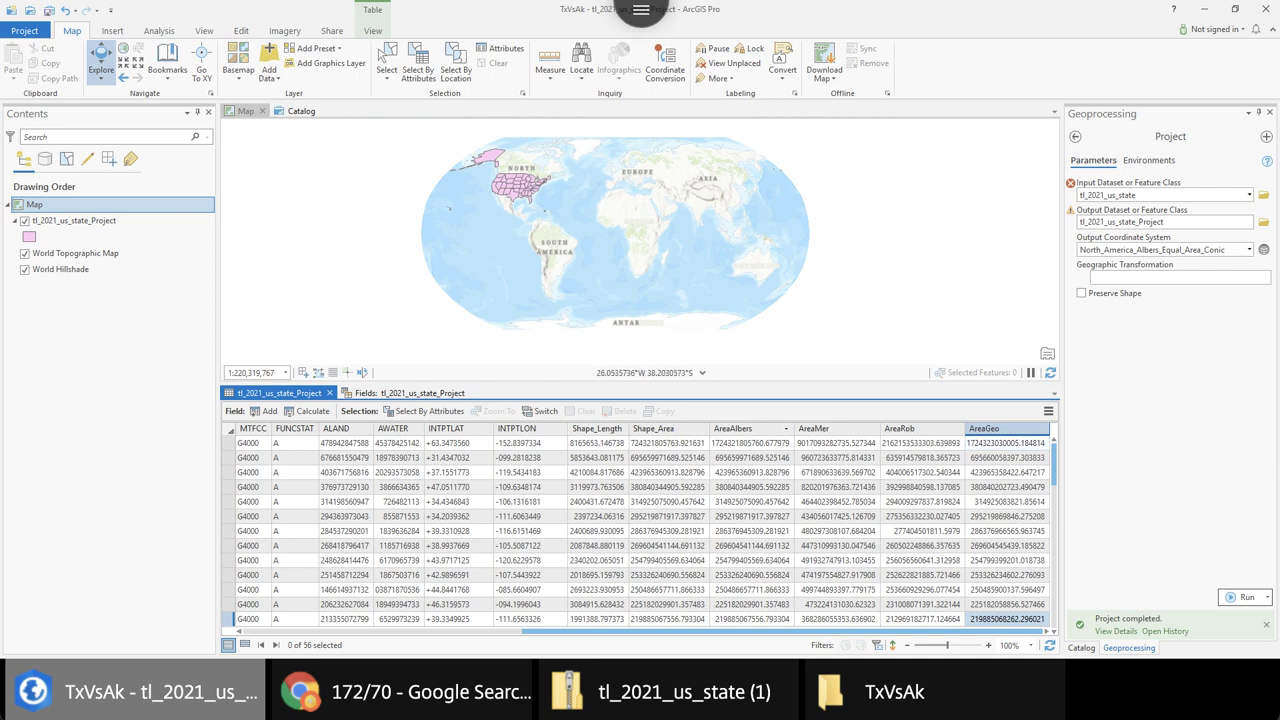
pyautogui.click(74, 220)
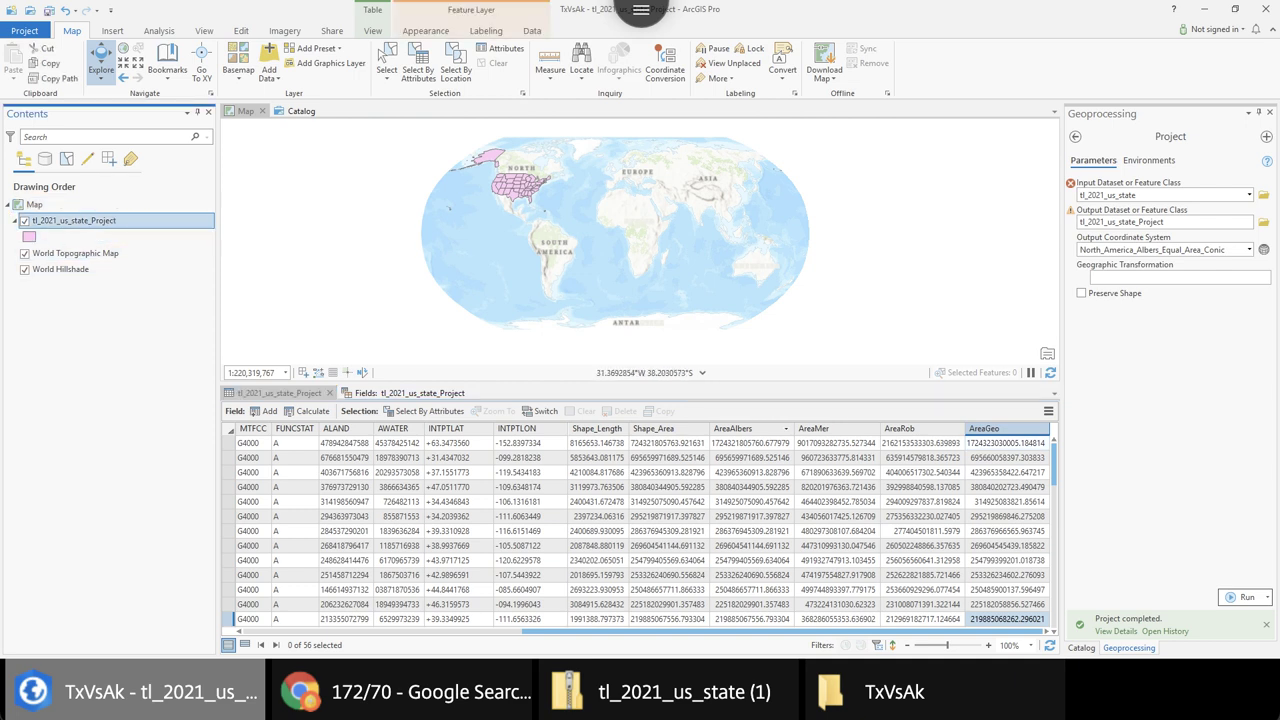
pyautogui.rightClick(88, 221)
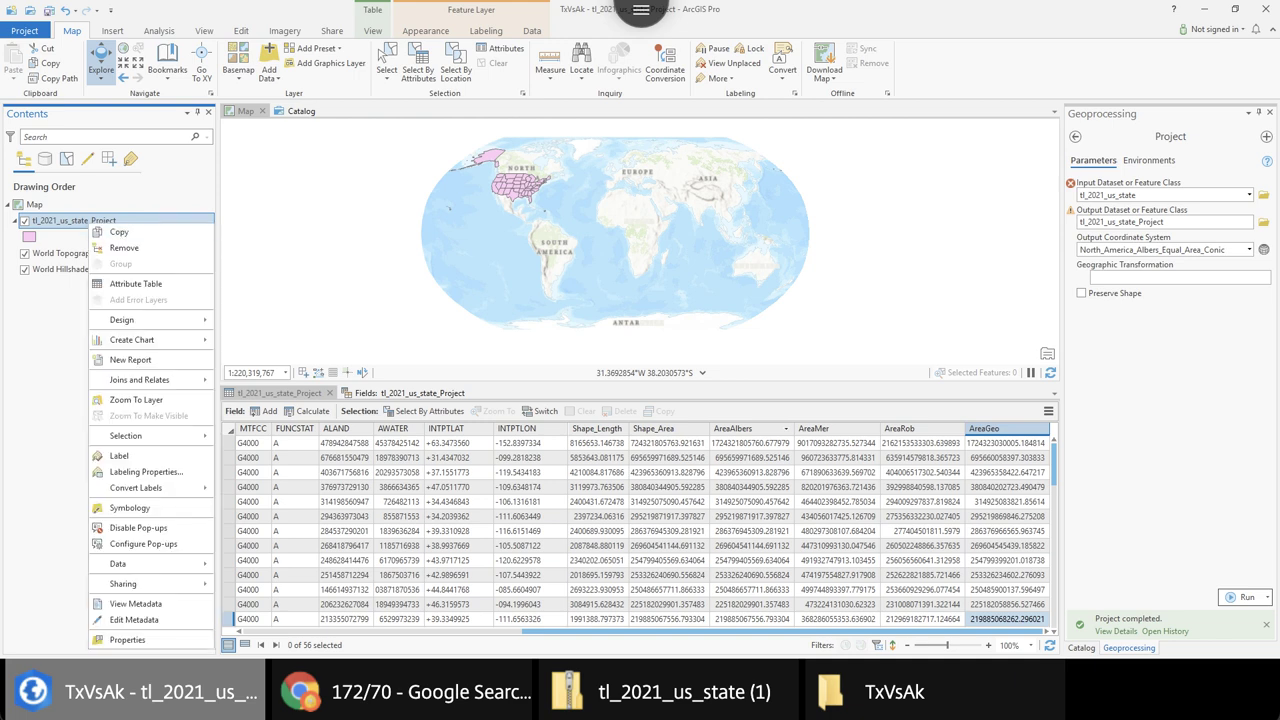
pyautogui.press('Escape')
pyautogui.press('F2')
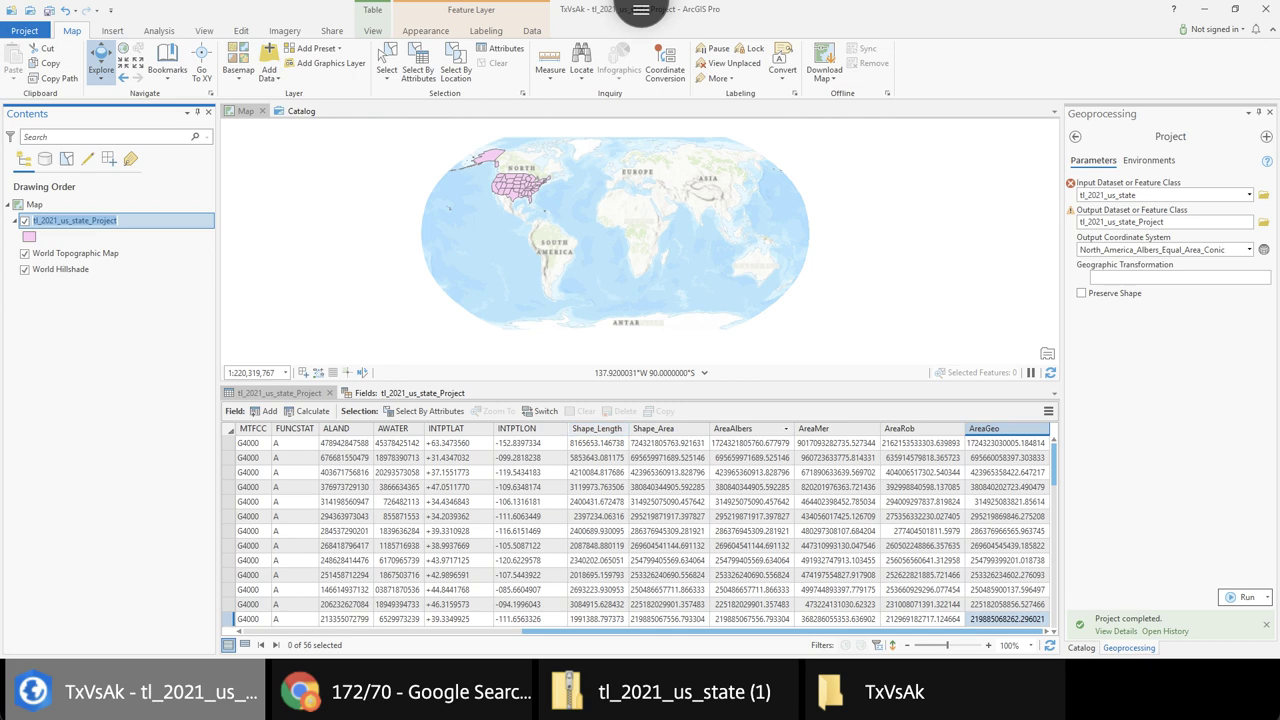
# Enlarge the map area above the attribute table and frame Alaska together with the contiguous United States
pyautogui.moveTo(598, 383); pyautogui.dragTo(598, 485)
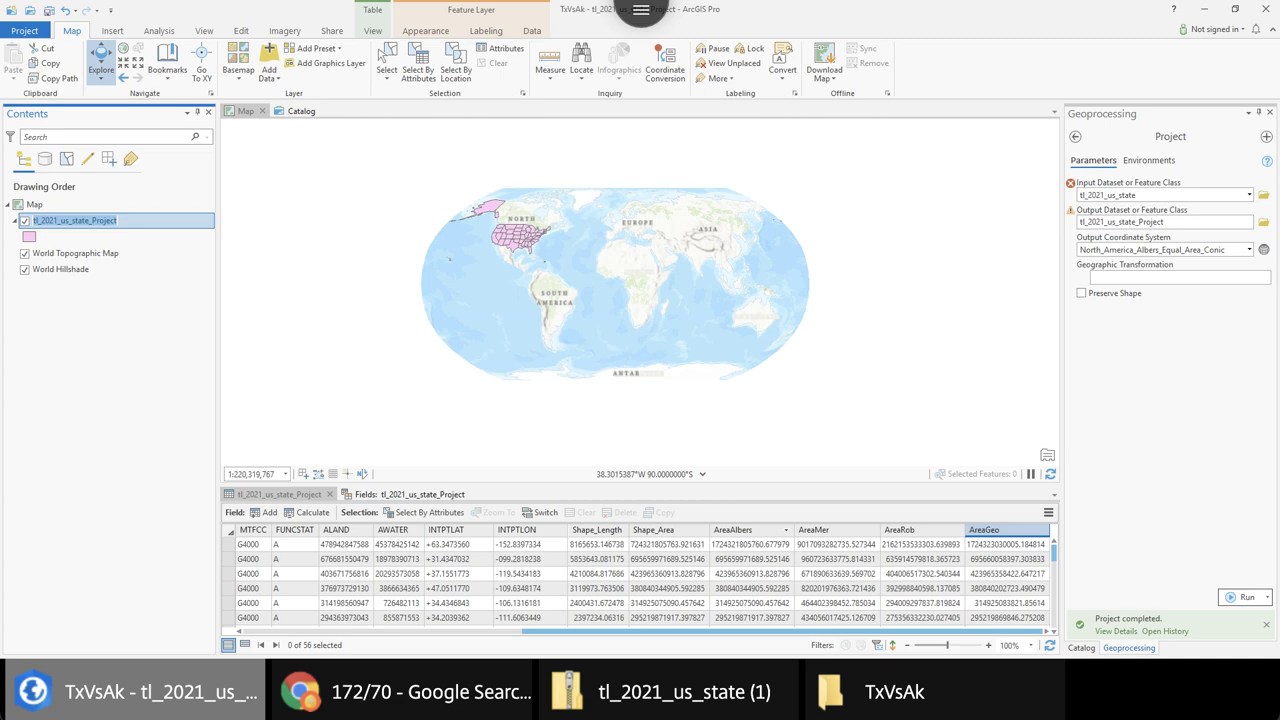
pyautogui.scroll(10, 485, 195)
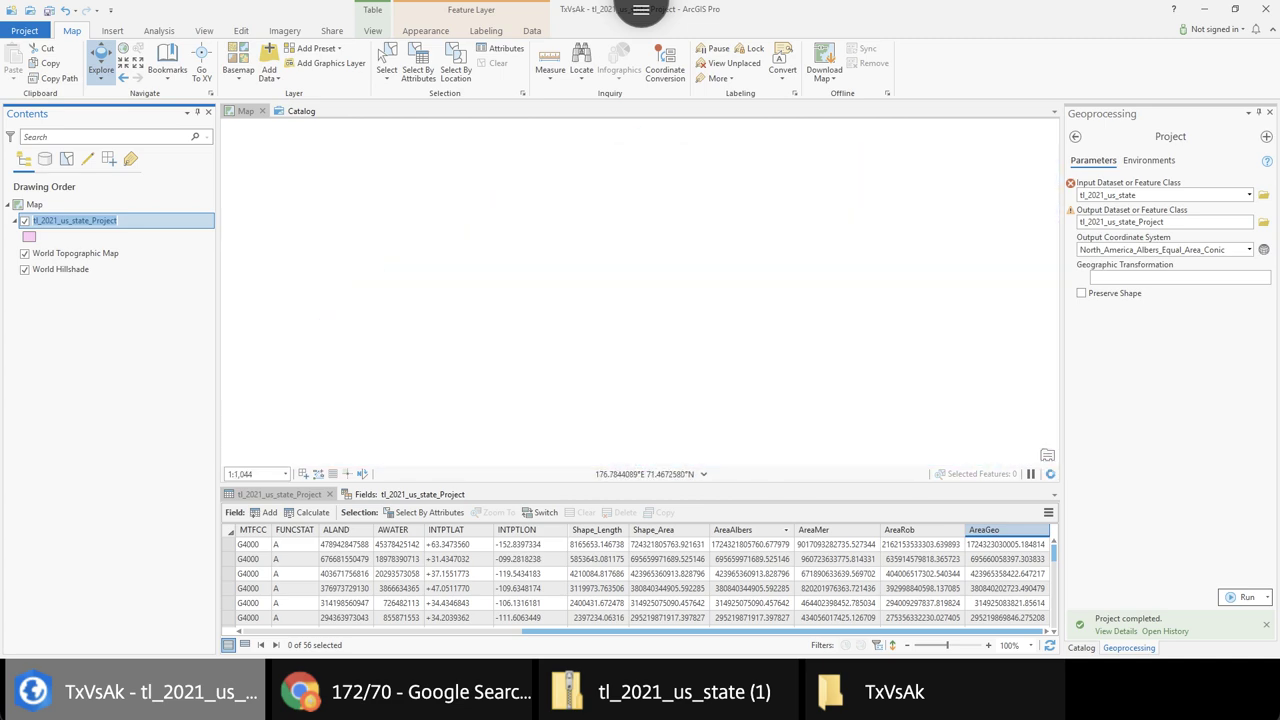
pyautogui.scroll(-15, 487, 211)
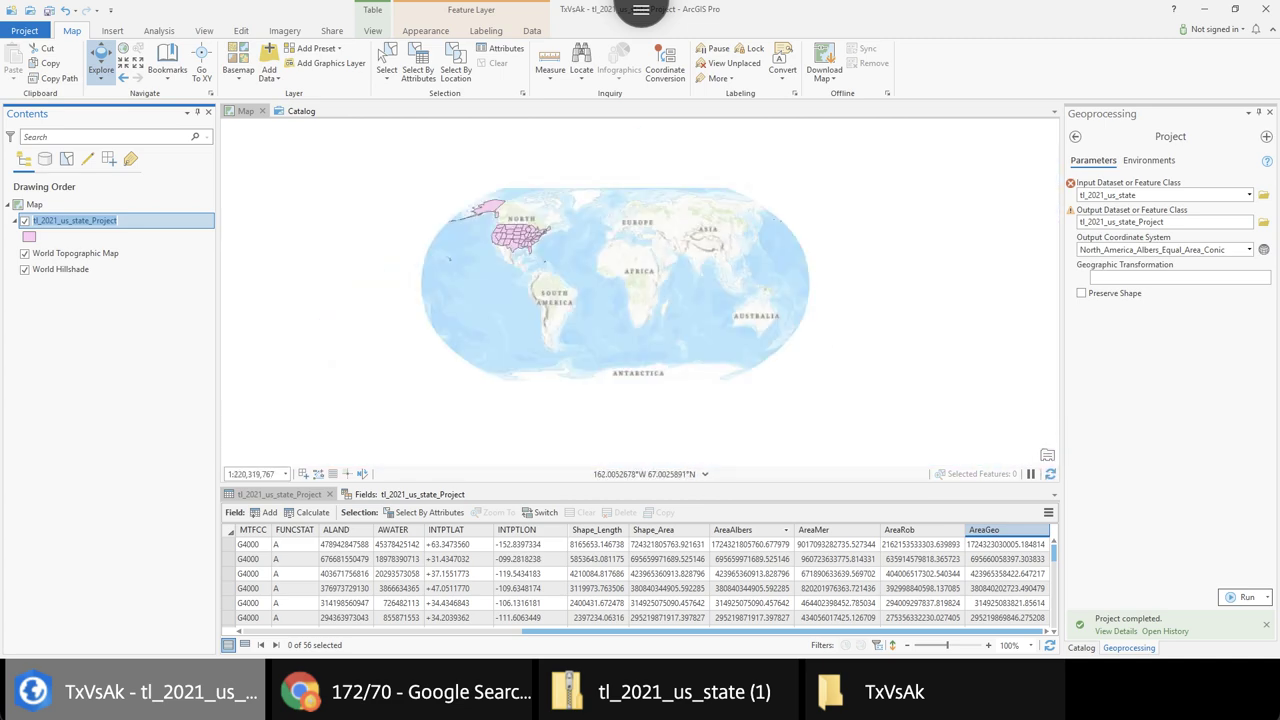
pyautogui.scroll(5, 487, 211)
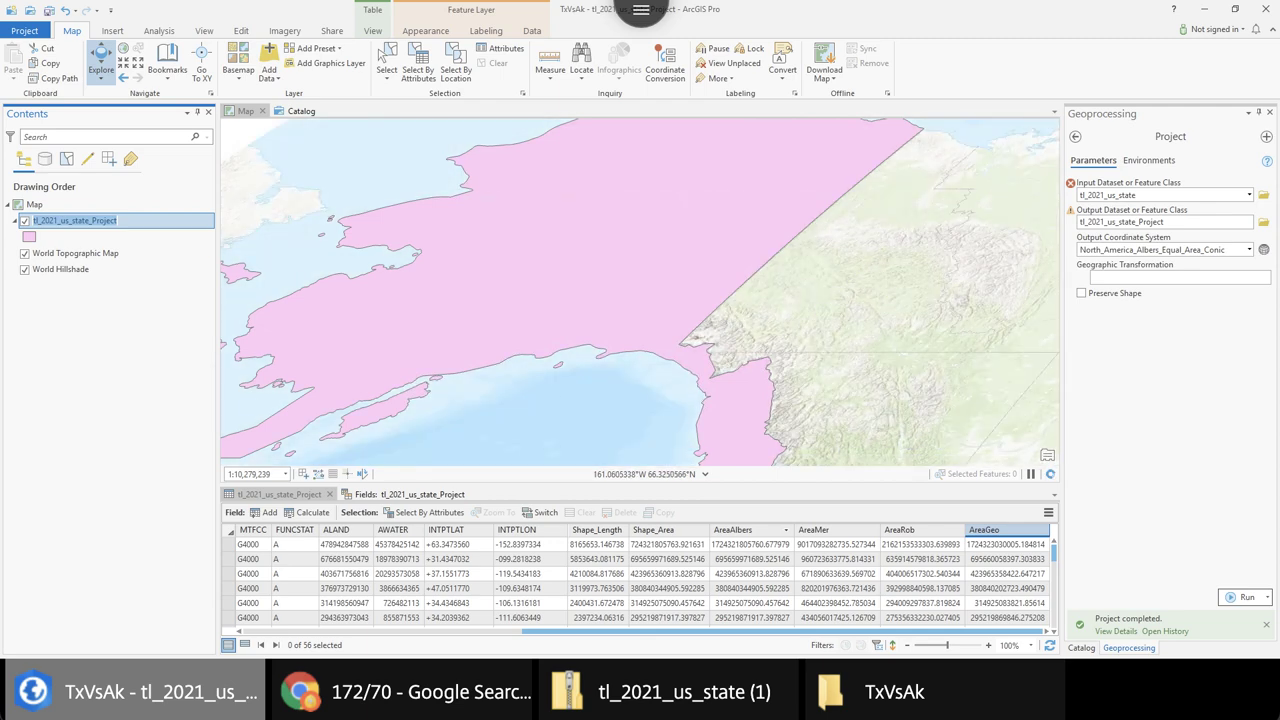
pyautogui.scroll(-2, 487, 206)
pyautogui.scroll(-5, 487, 211)
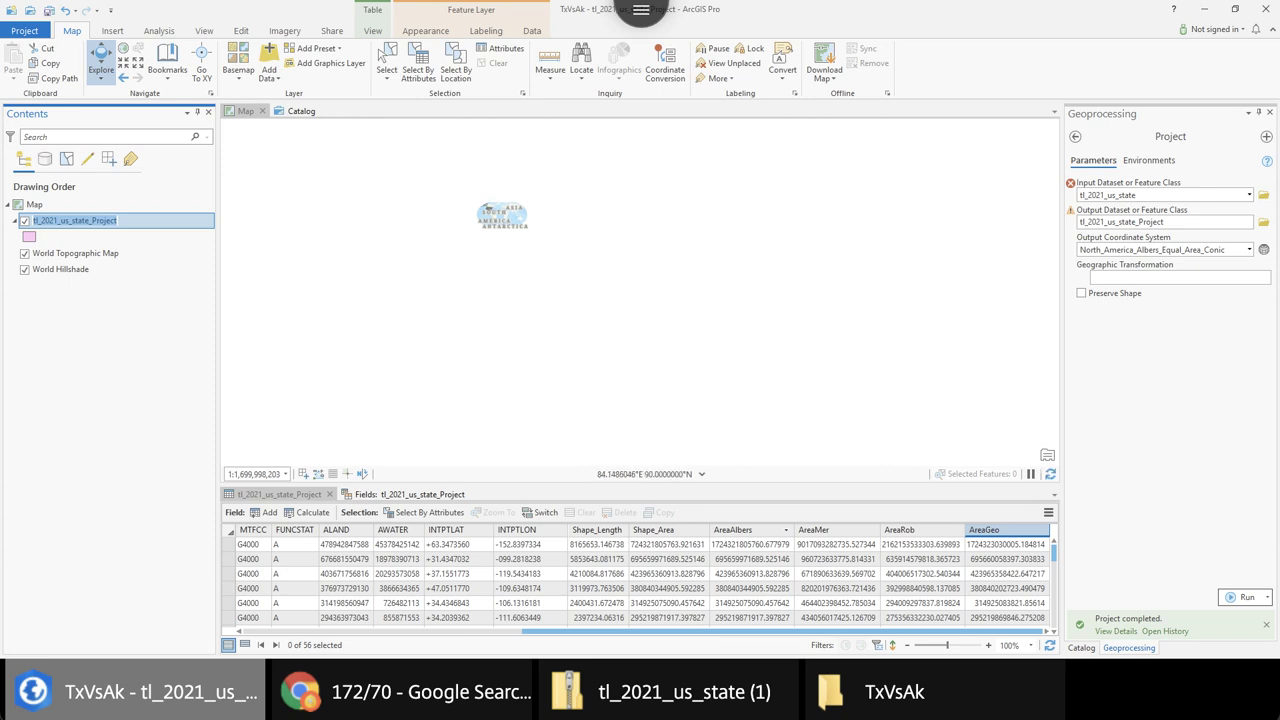
pyautogui.moveTo(543, 232); pyautogui.dragTo(564, 249)
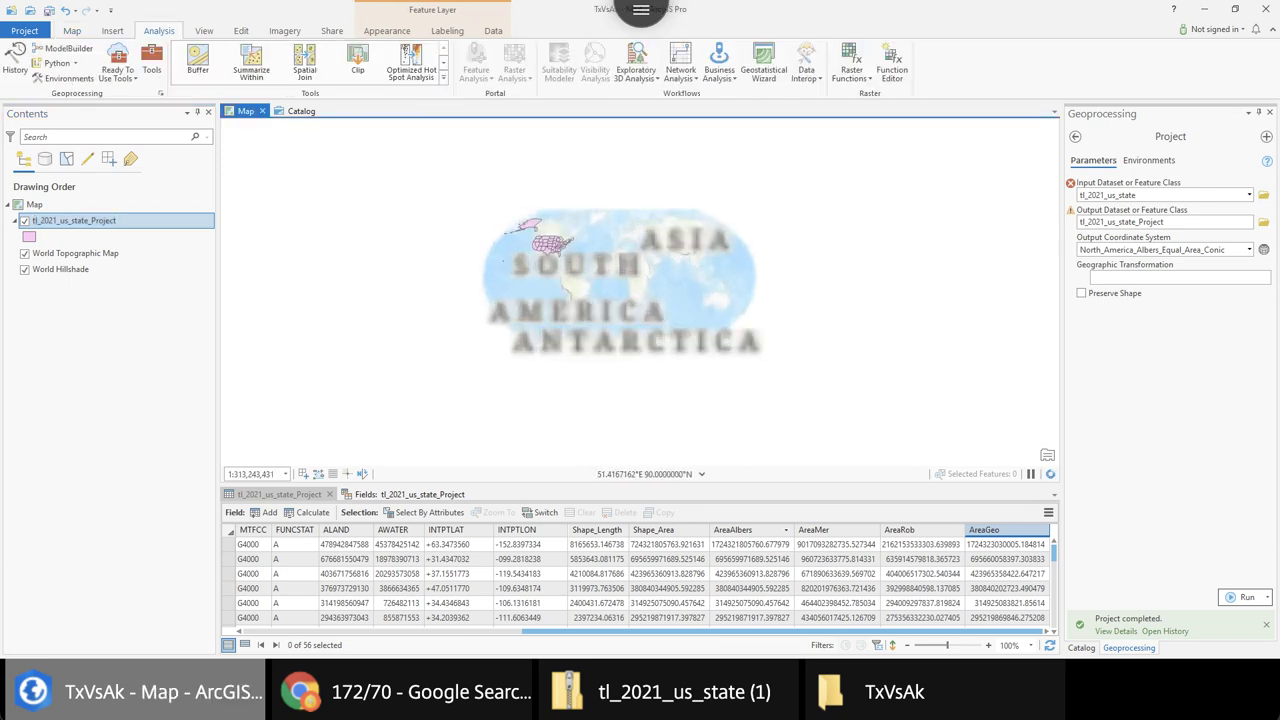
pyautogui.scroll(2, 505, 228)
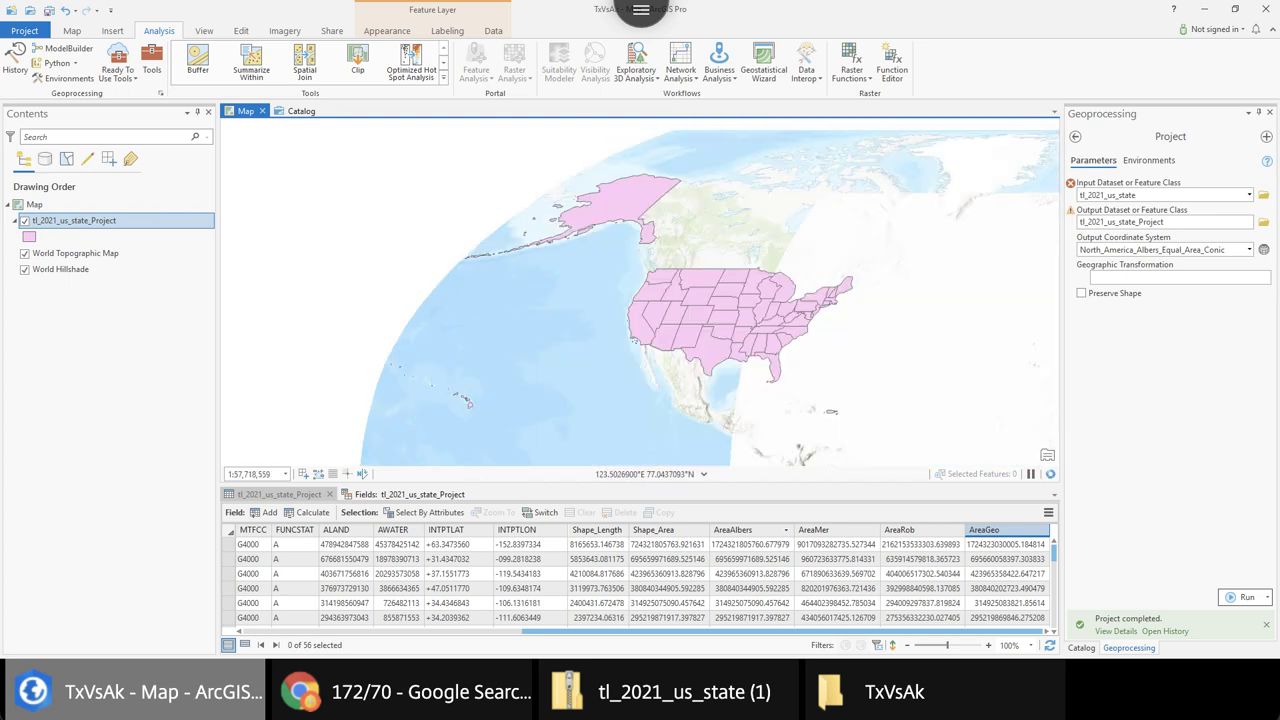
pyautogui.scroll(1, 568, 278)
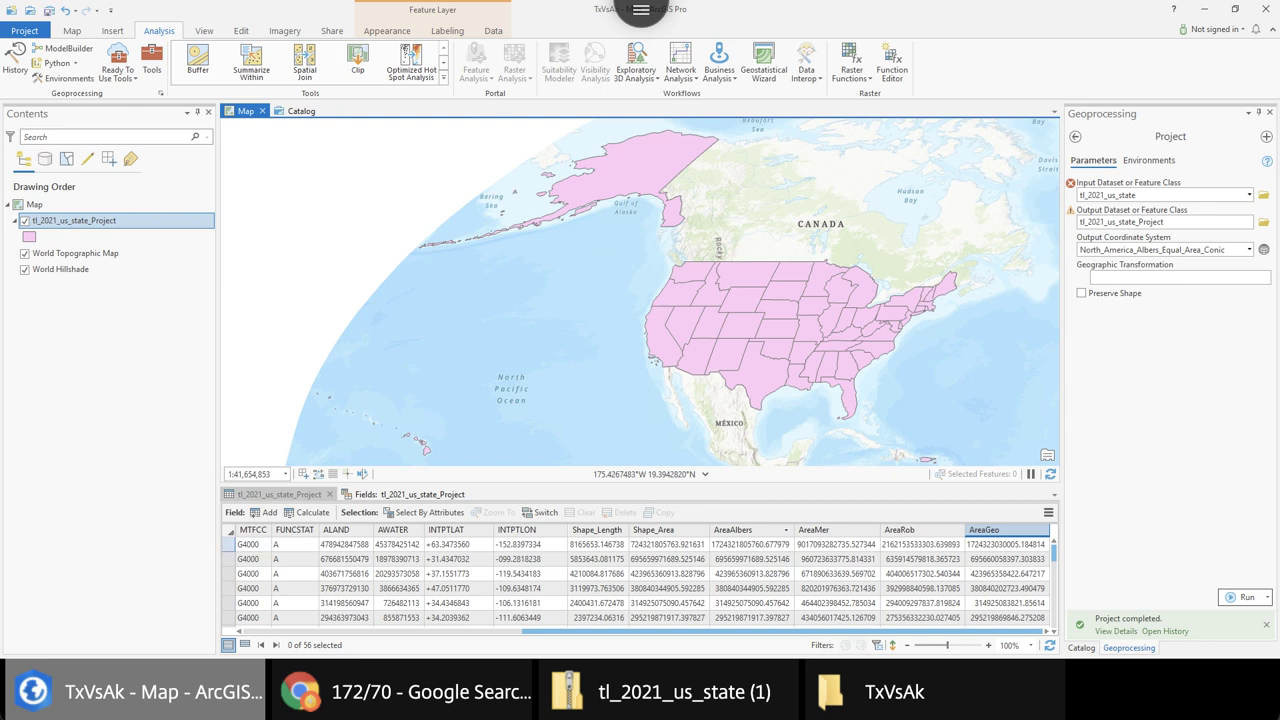
# Select the Alaska and Texas records in the attribute table and make a new layer from the selected features
pyautogui.click(228, 544)
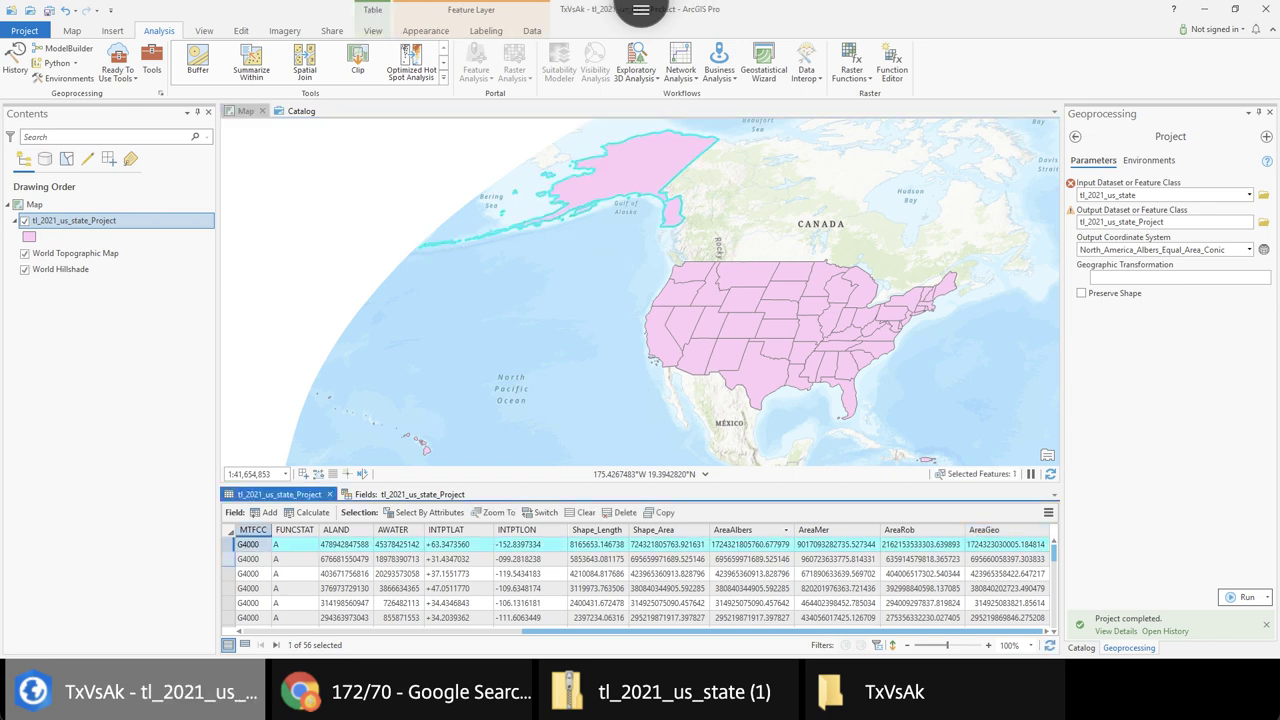
pyautogui.keyDown('ctrl'); pyautogui.click(229, 559); pyautogui.keyUp('ctrl')
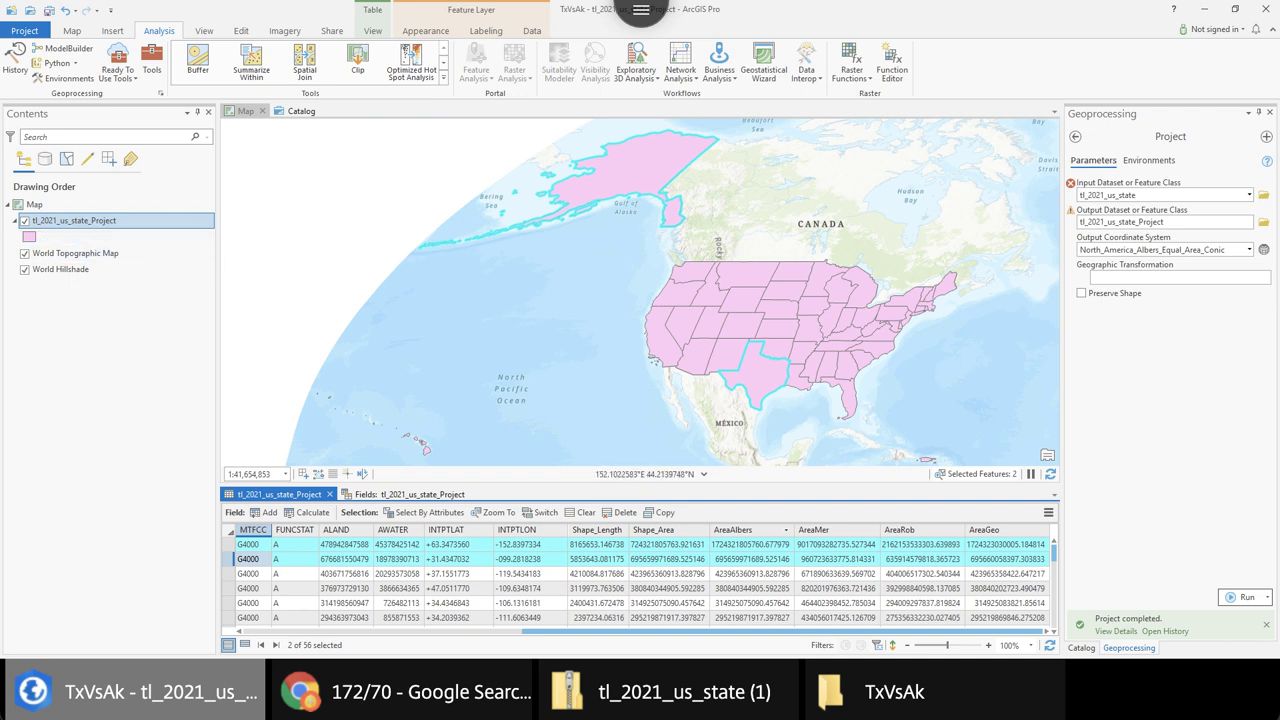
pyautogui.rightClick(93, 220)
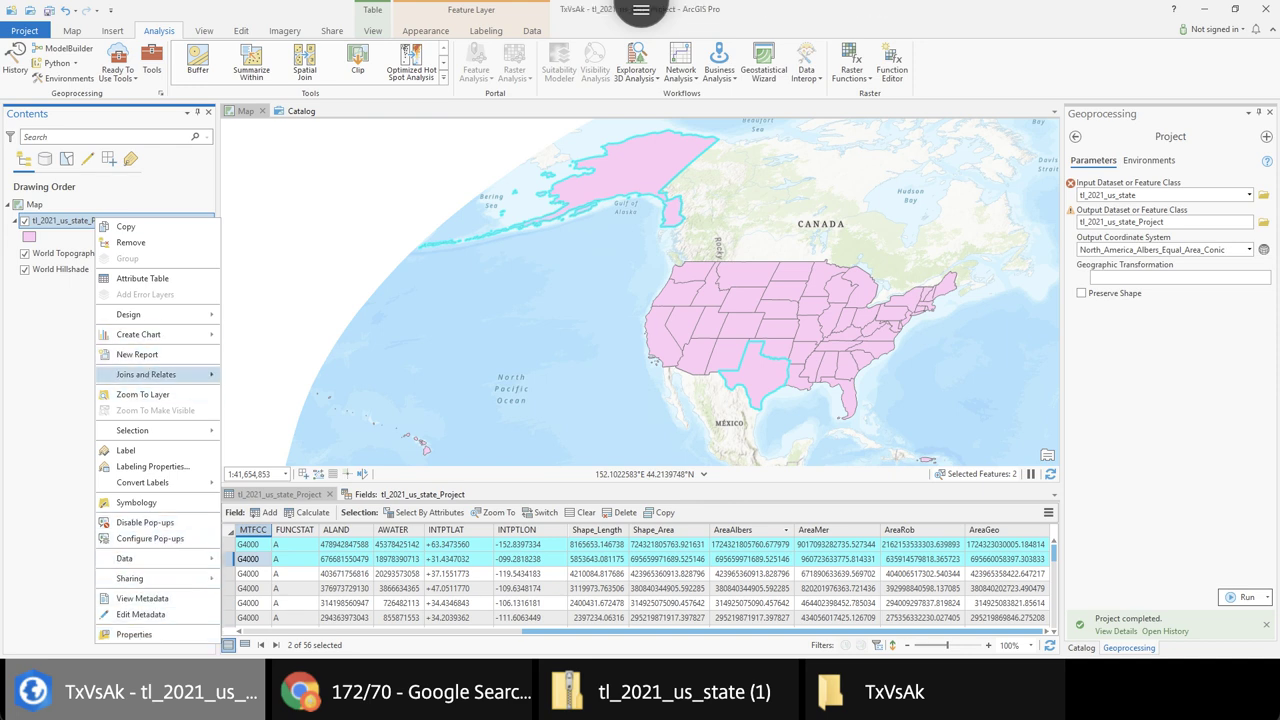
pyautogui.moveTo(140, 430)
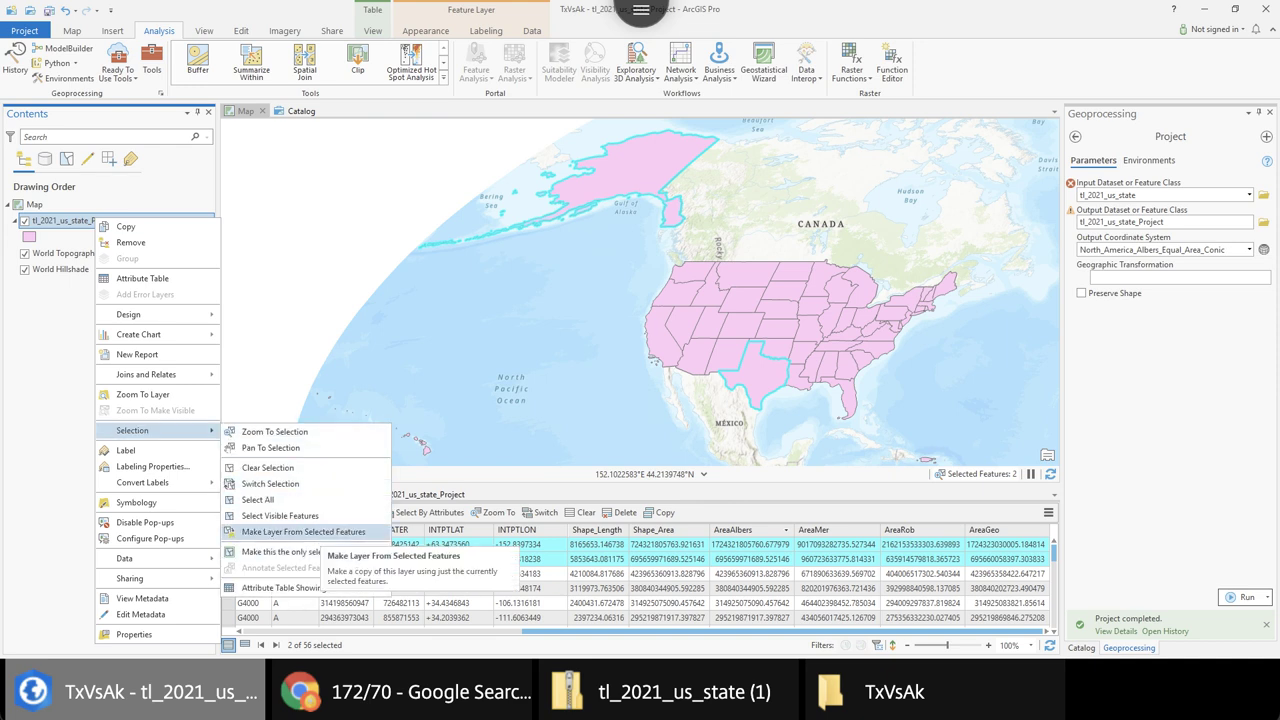
pyautogui.click(303, 531)
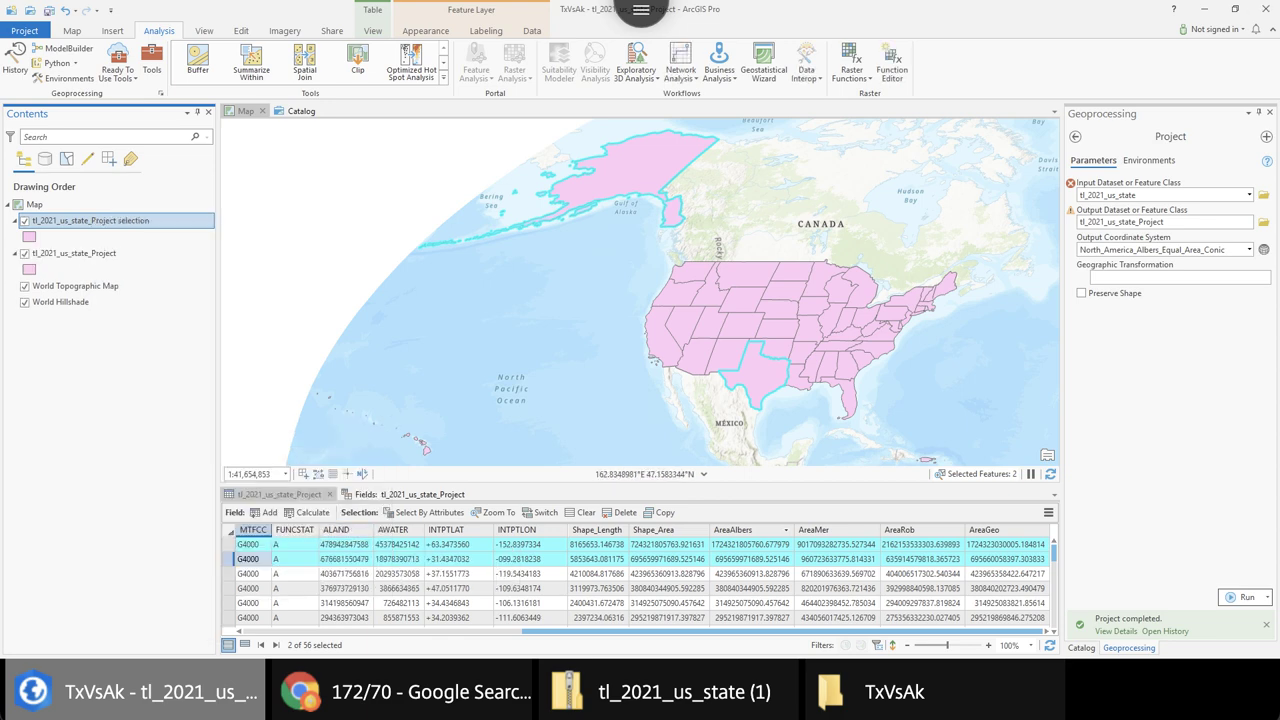
# Symbolize the Alaska and Texas selection layer with a Black Outline symbol and dark gray fill, and clear the feature selection
pyautogui.click(29, 236)
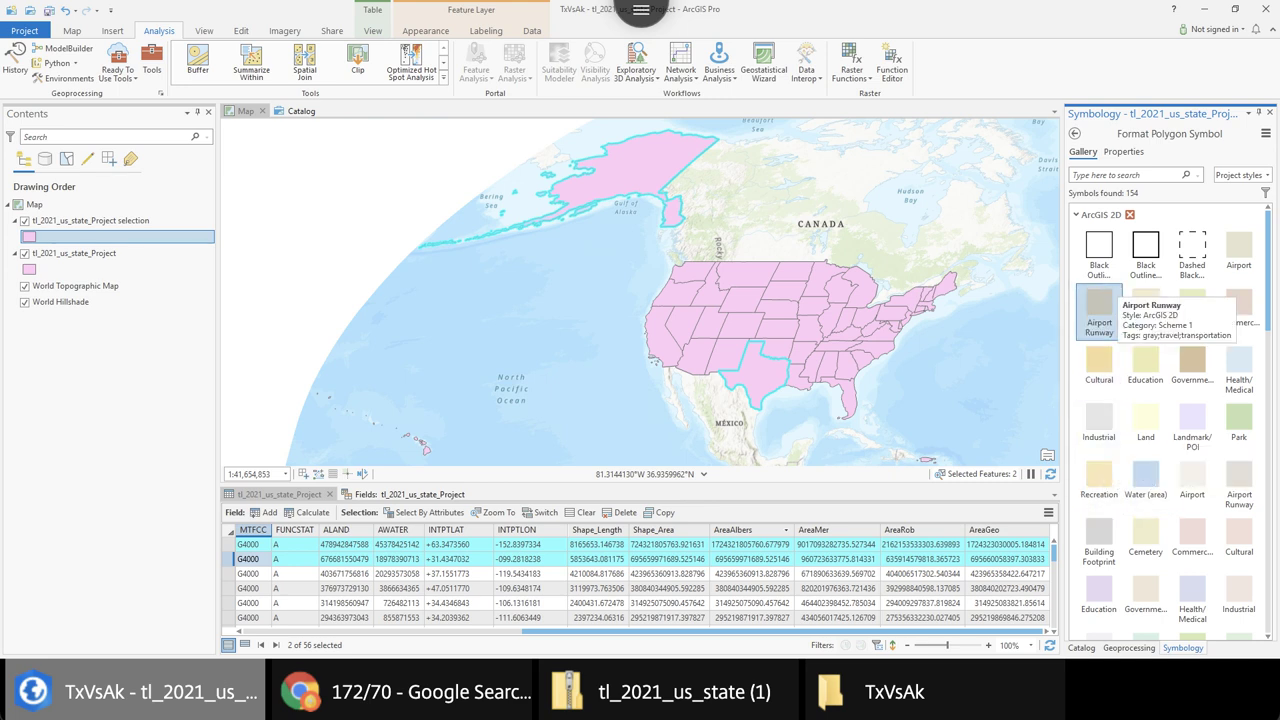
pyautogui.click(1099, 258)
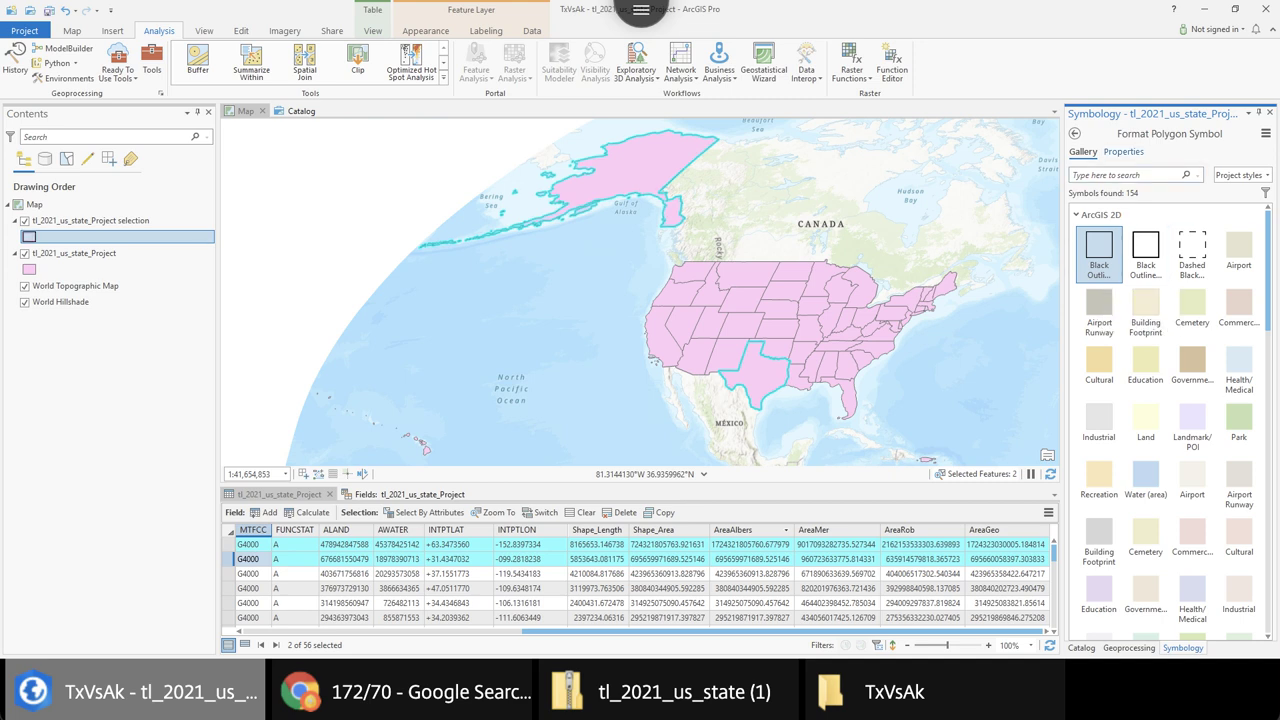
pyautogui.click(1122, 151)
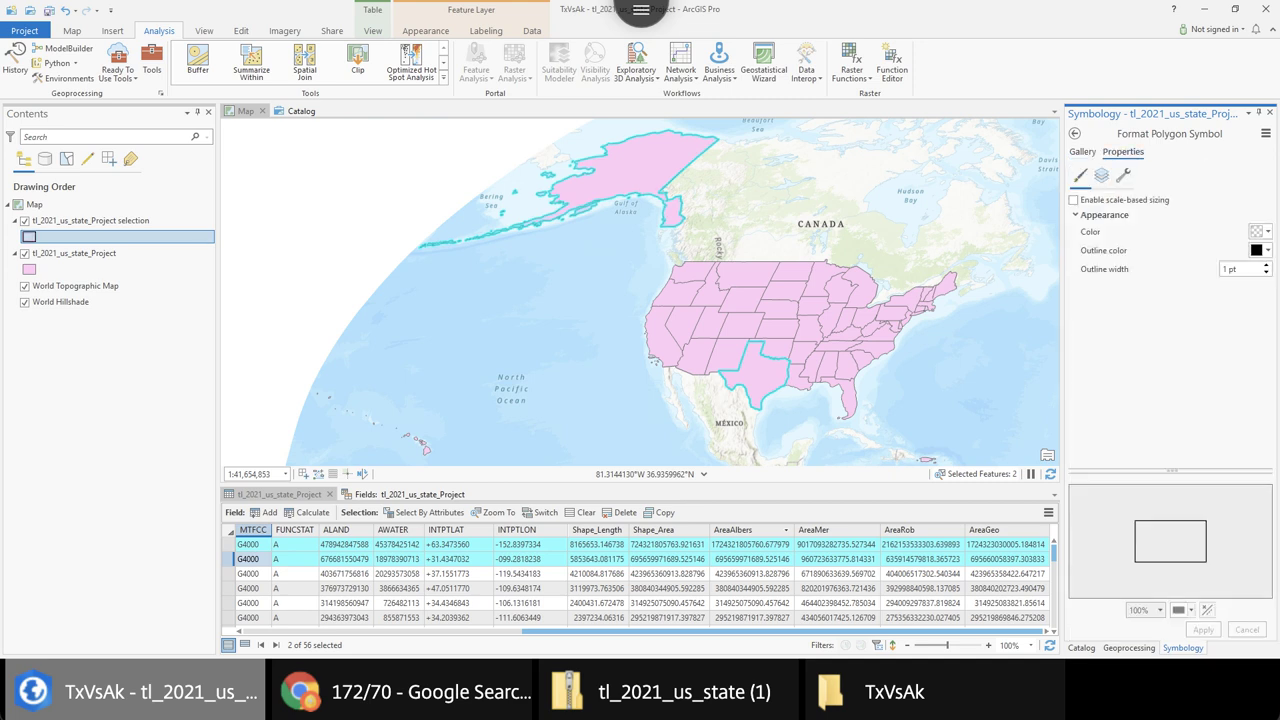
pyautogui.click(1260, 231)
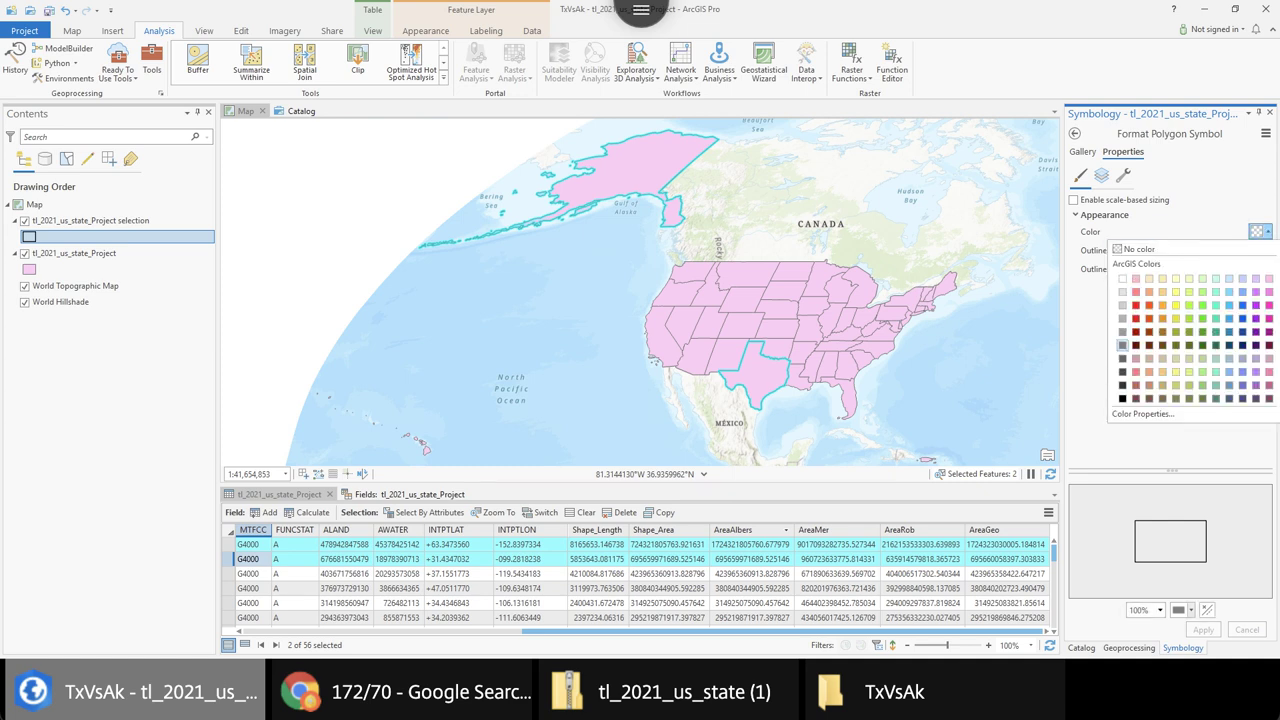
pyautogui.click(1122, 345)
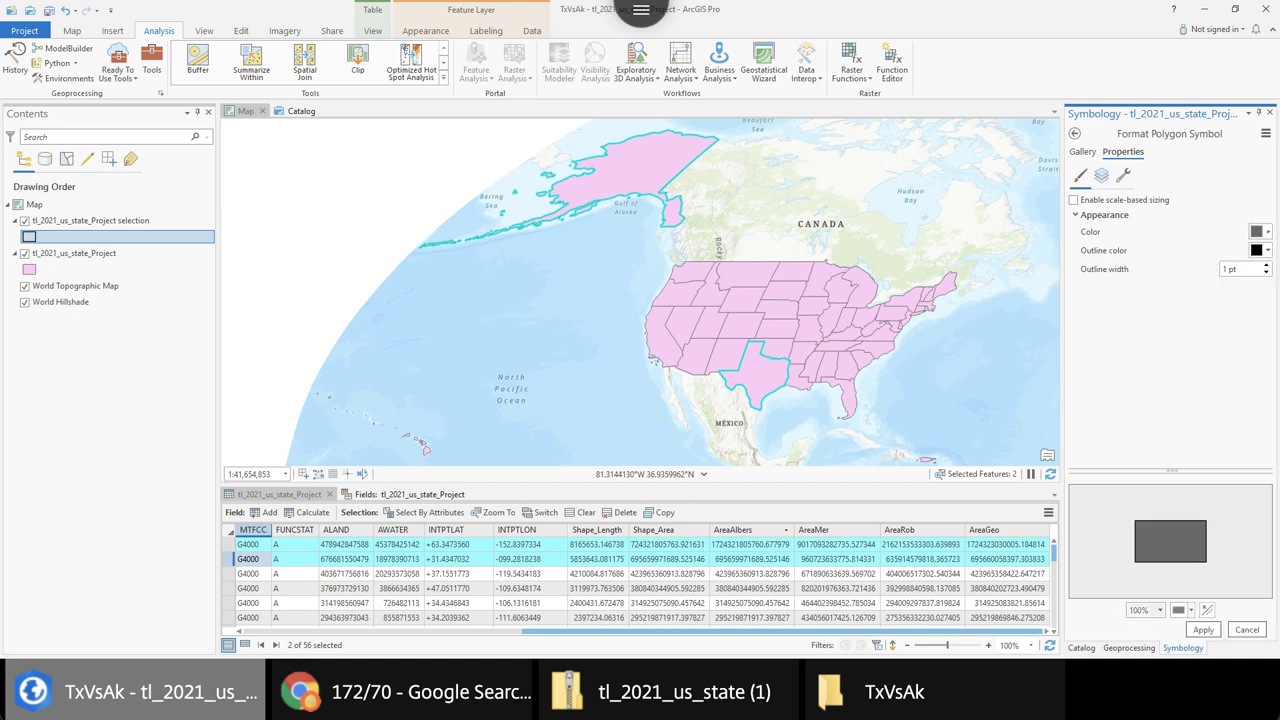
pyautogui.click(1203, 629)
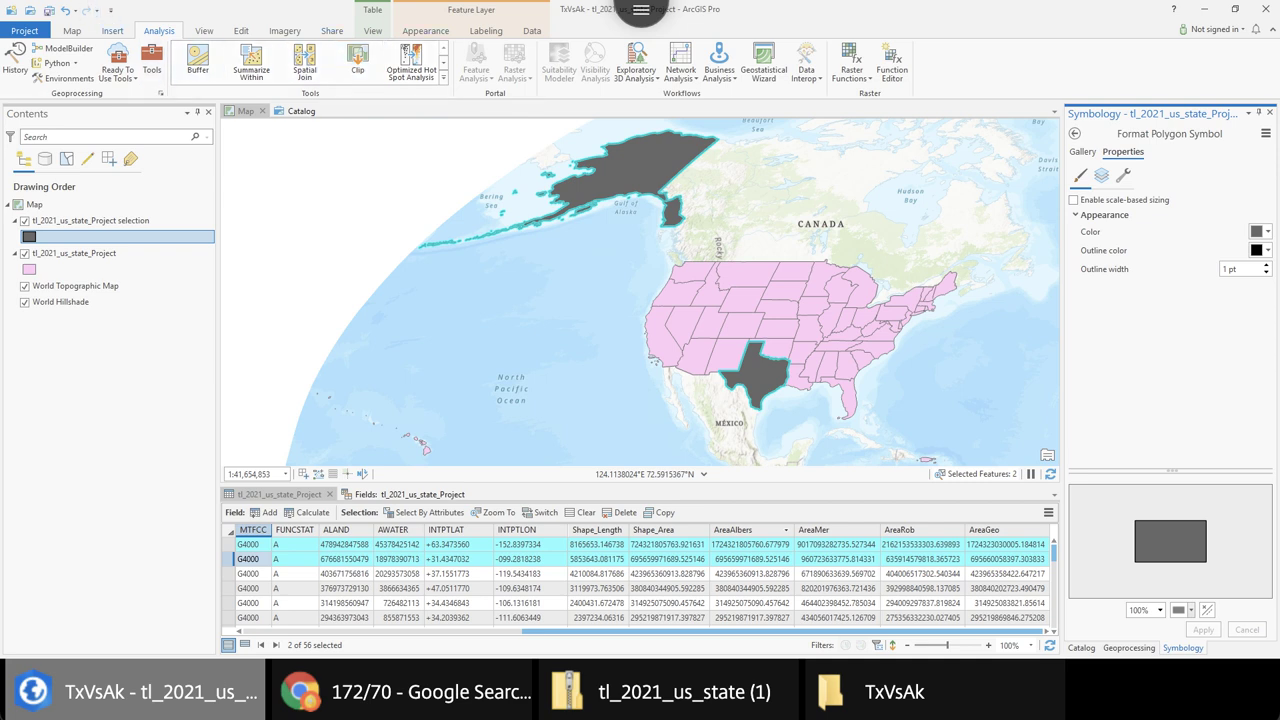
pyautogui.click(72, 31)
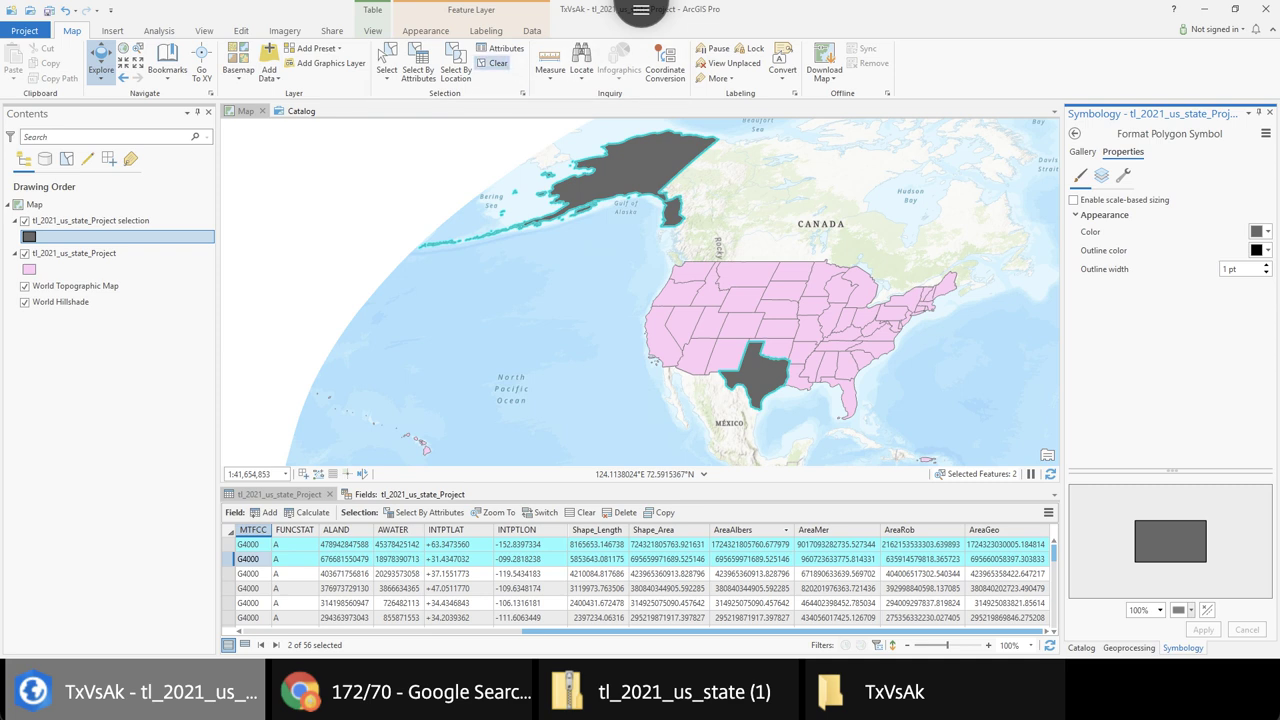
pyautogui.click(493, 63)
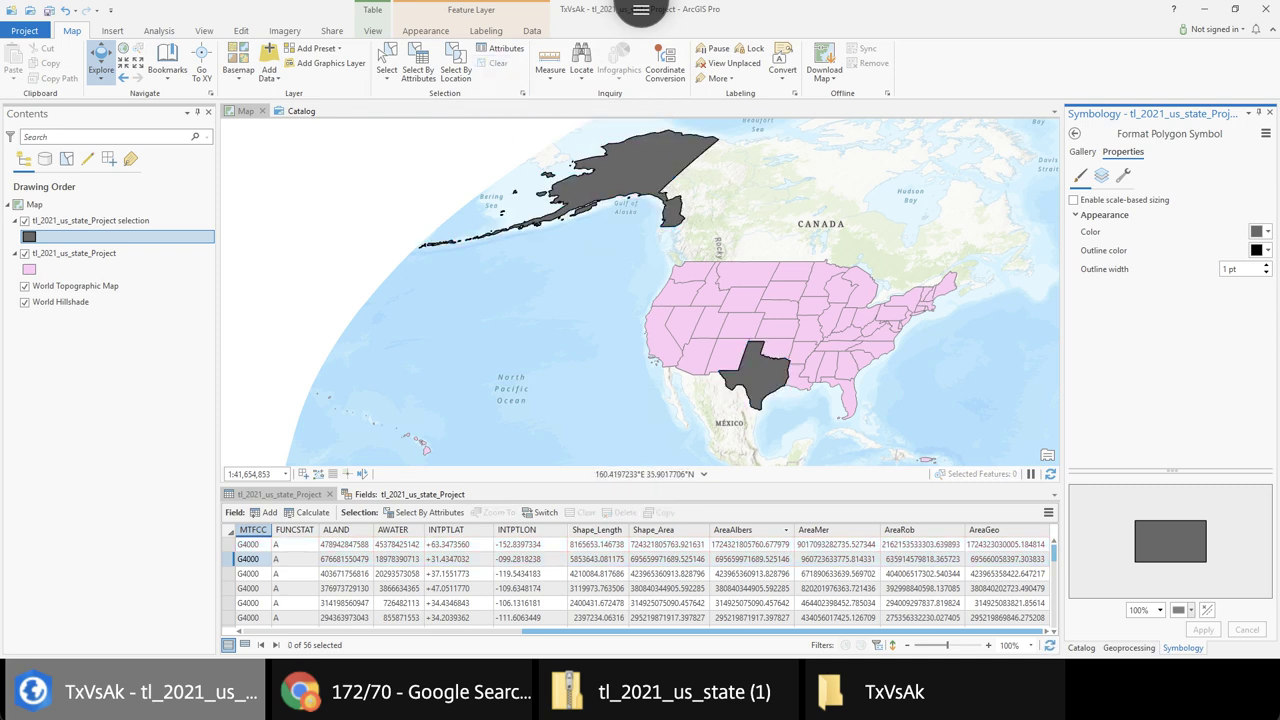
# Symbolize the full tl_2021_us_state_Project layer with a light gray fill and no outline color, and apply it
pyautogui.click(29, 269)
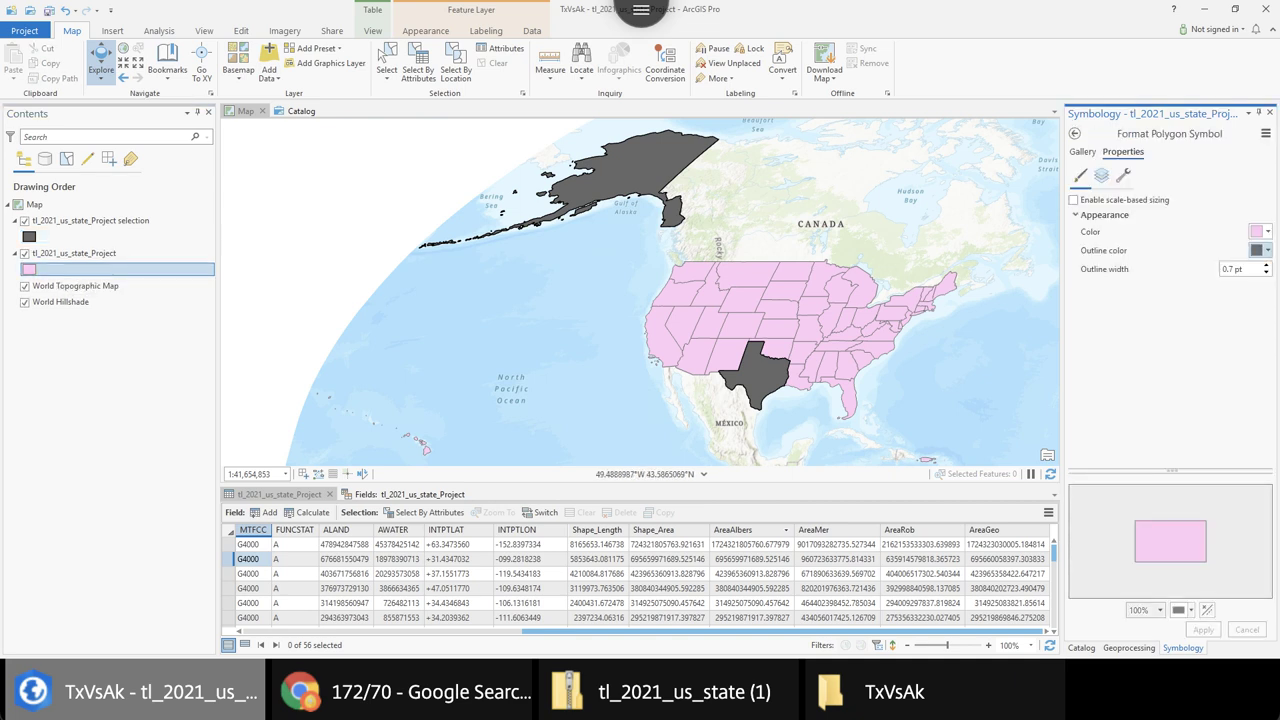
pyautogui.click(1266, 250)
pyautogui.click(1266, 250)
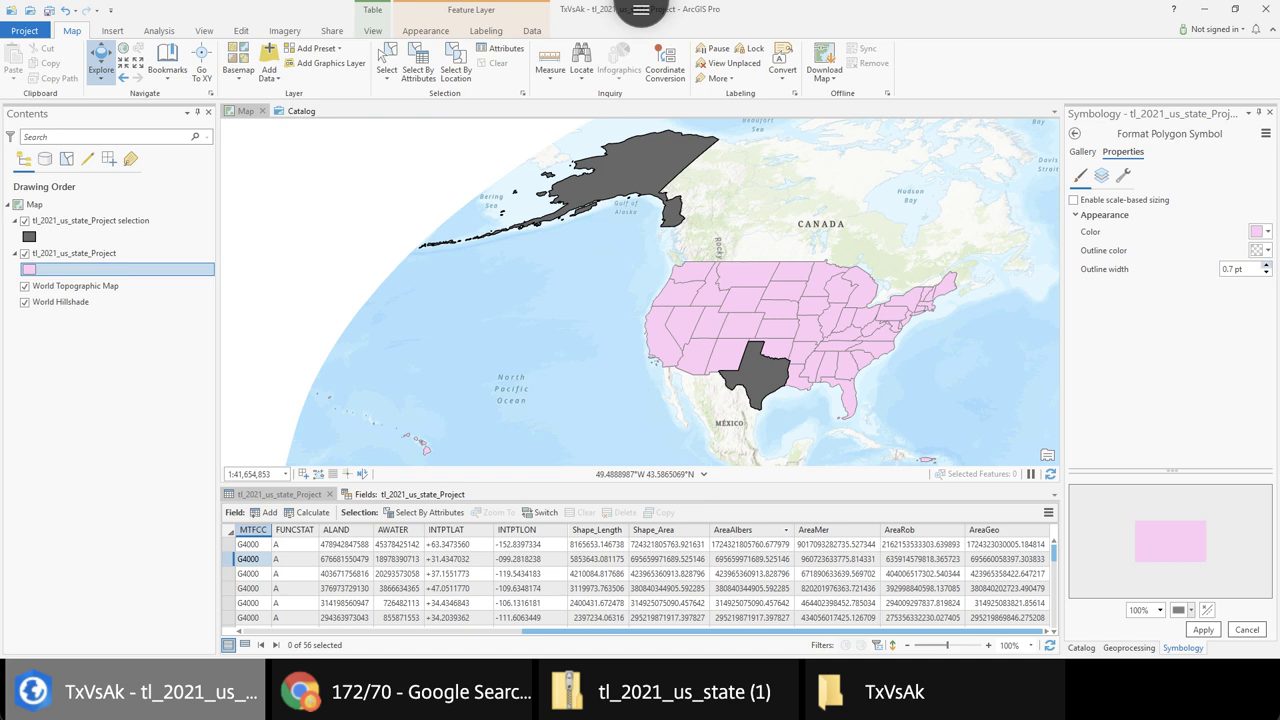
pyautogui.click(1266, 231)
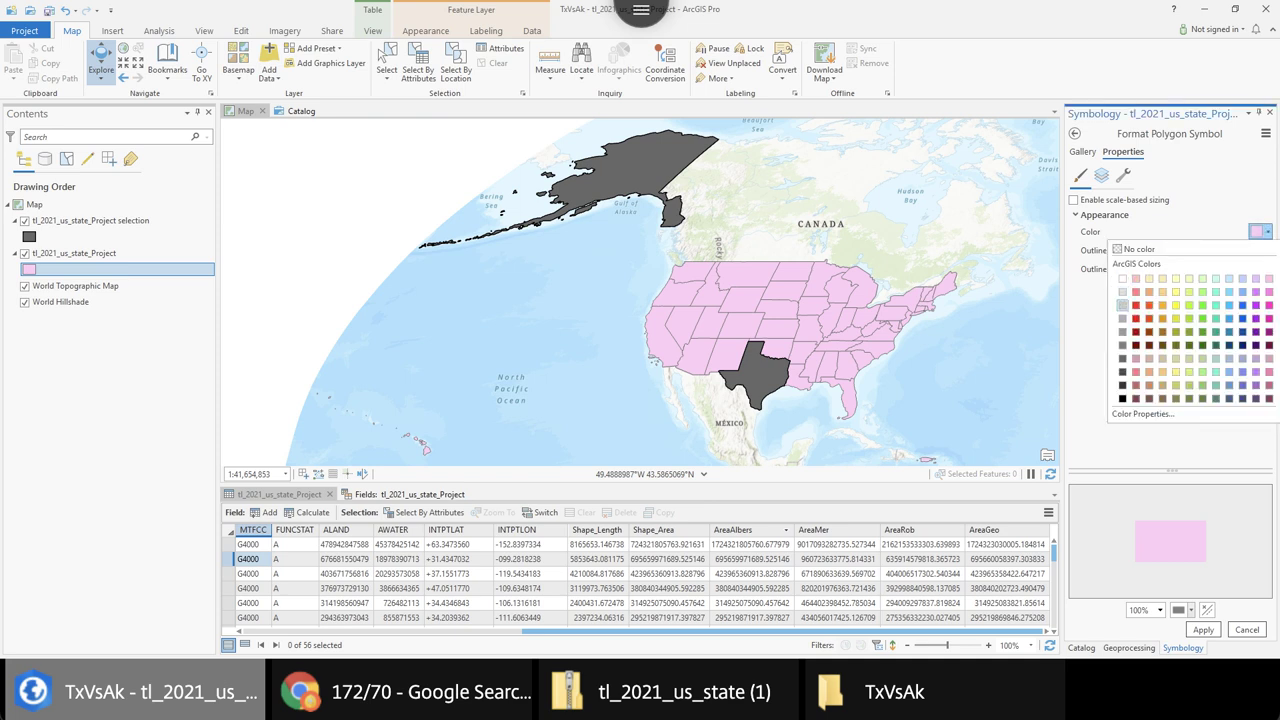
pyautogui.click(1122, 305)
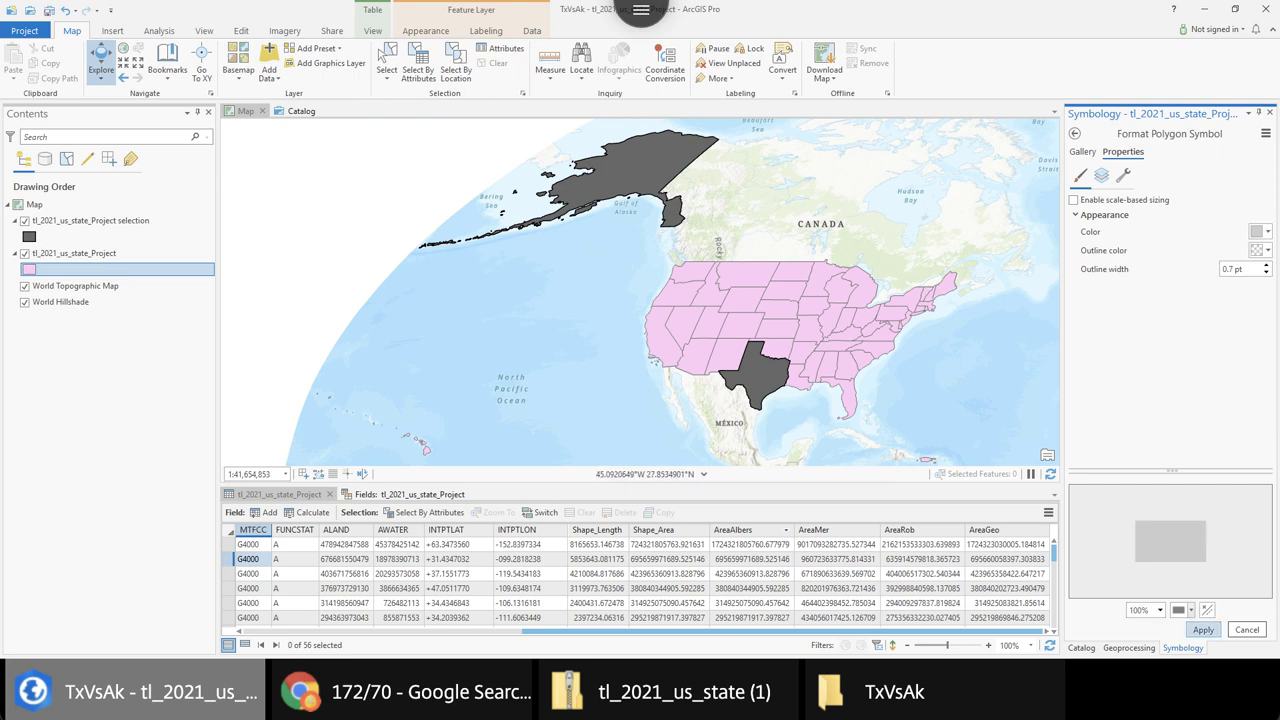
pyautogui.click(1203, 629)
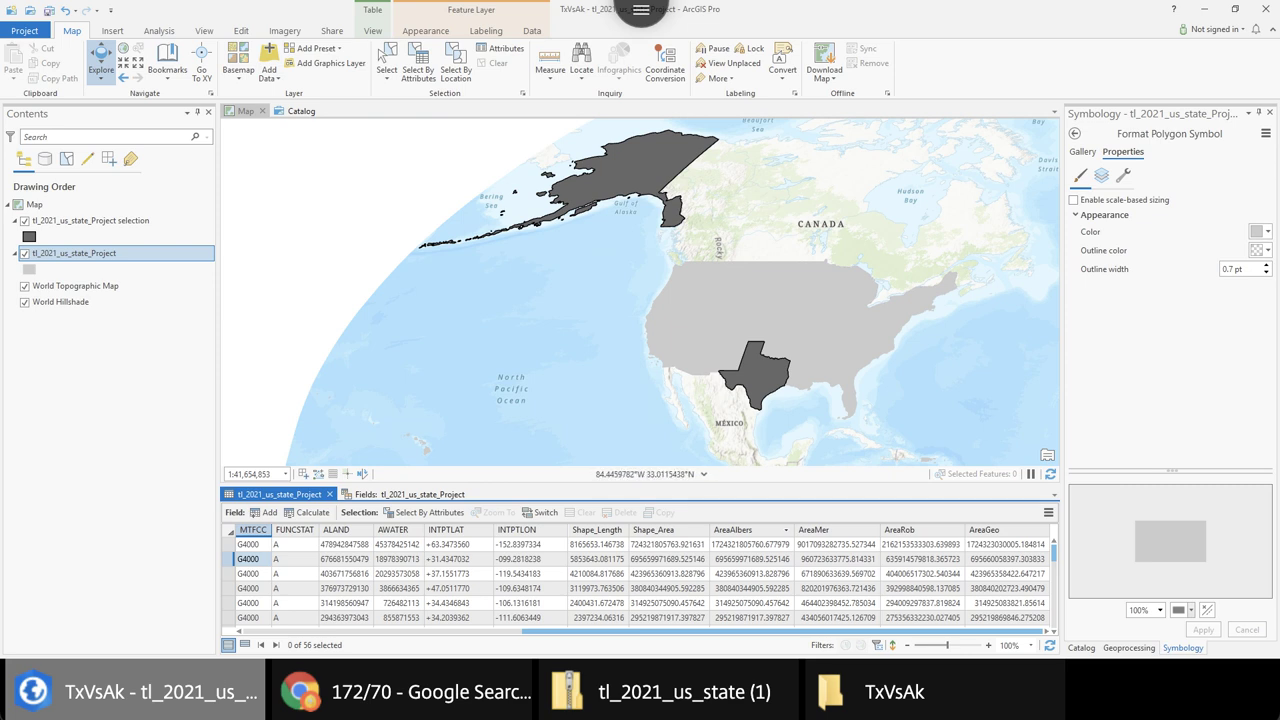
# Change the map's basemap to Human Geography Dark Map
pyautogui.click(238, 62)
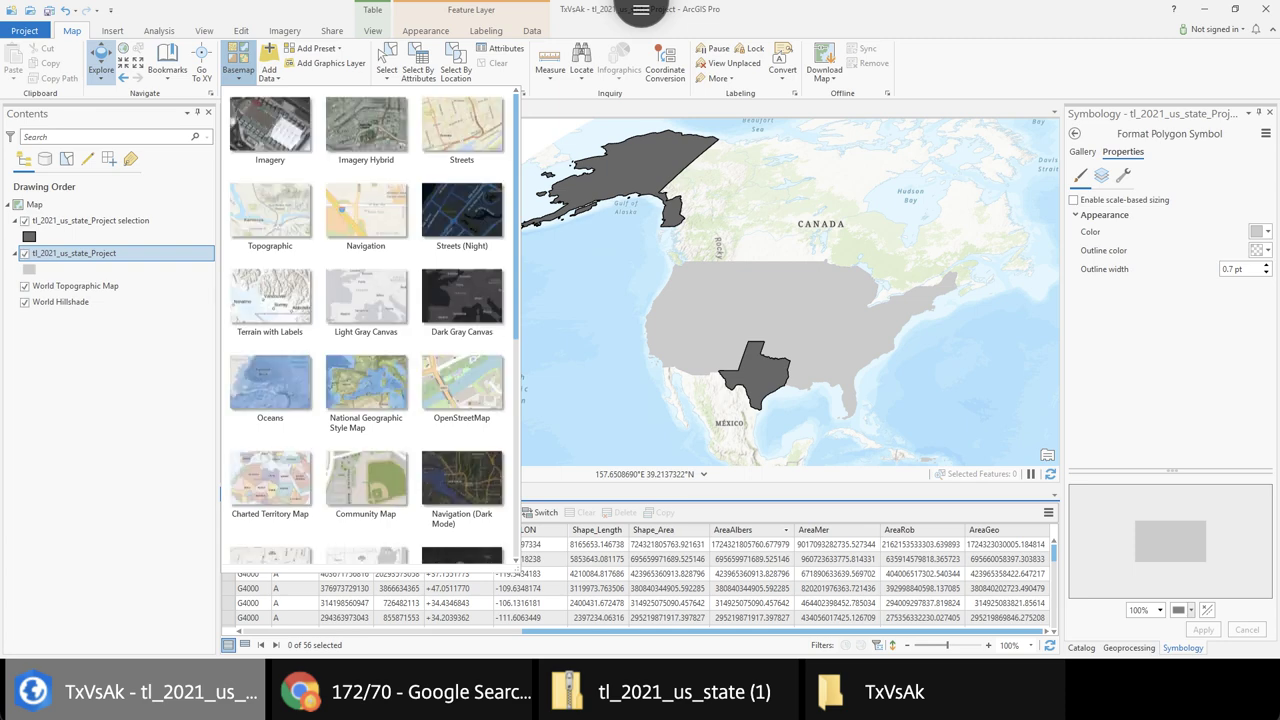
pyautogui.scroll(-3, 462, 390)
pyautogui.scroll(3, 462, 390)
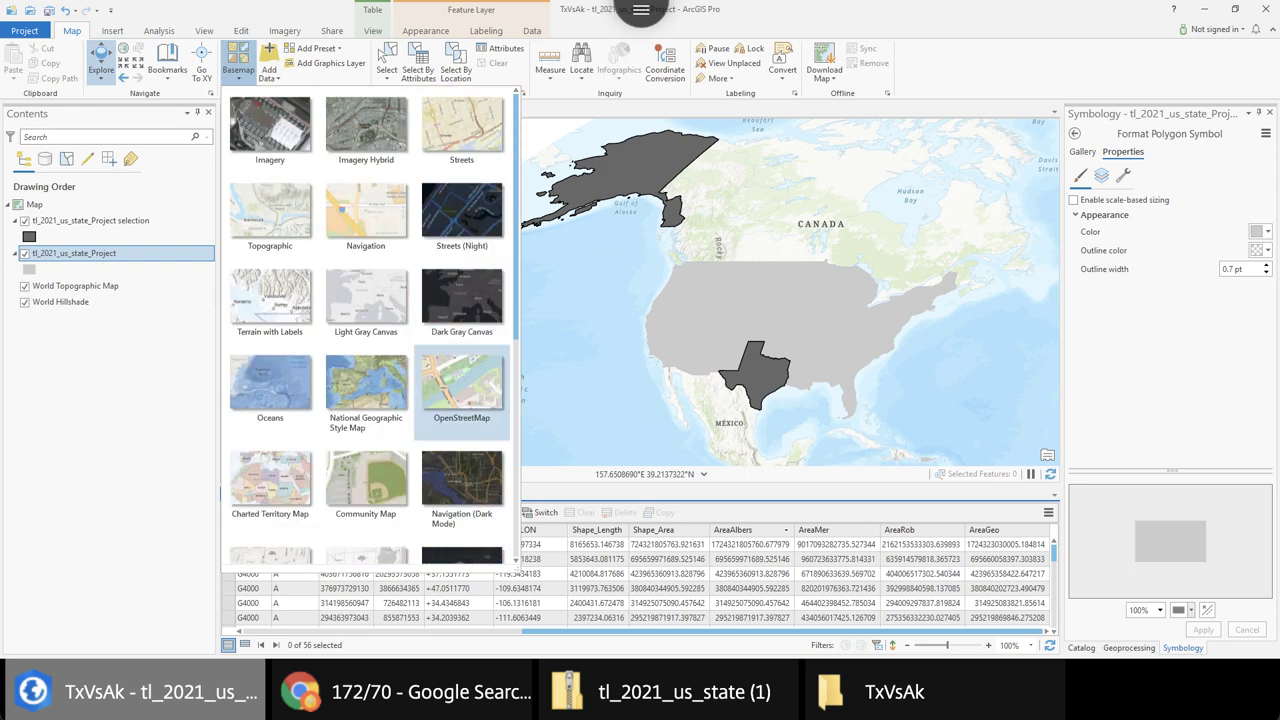
pyautogui.scroll(-5, 462, 425)
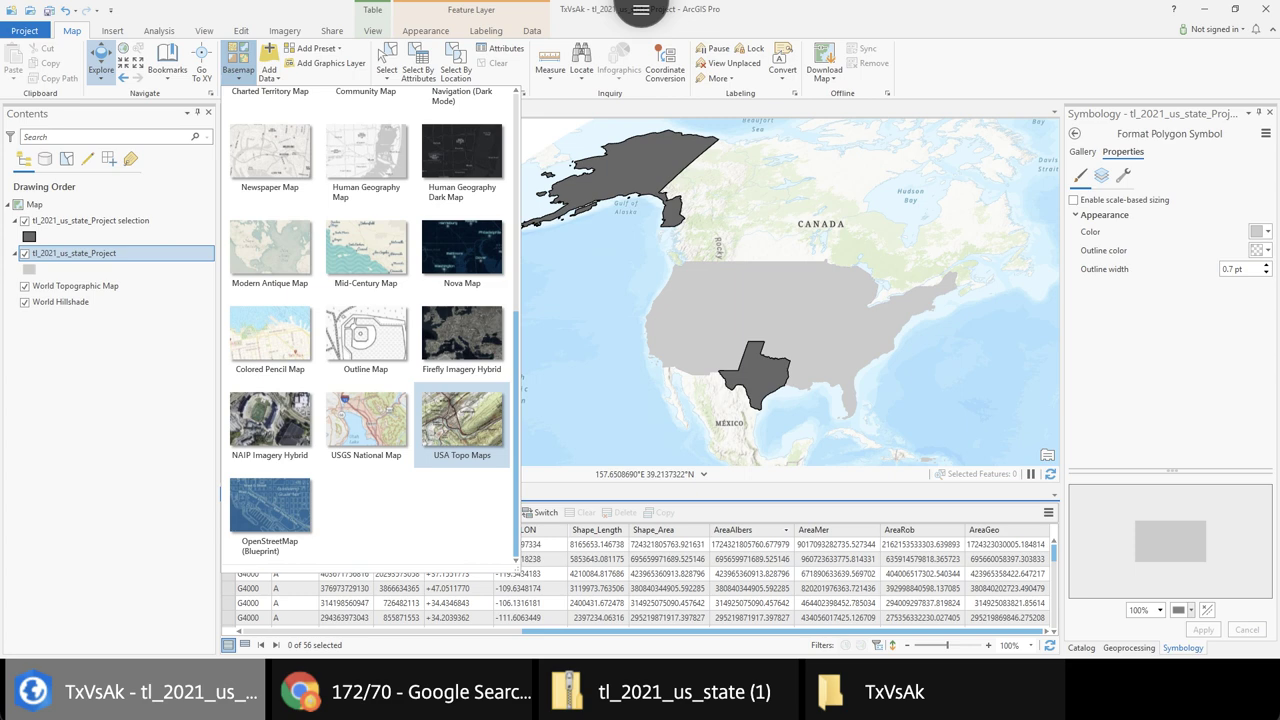
pyautogui.scroll(1, 462, 345)
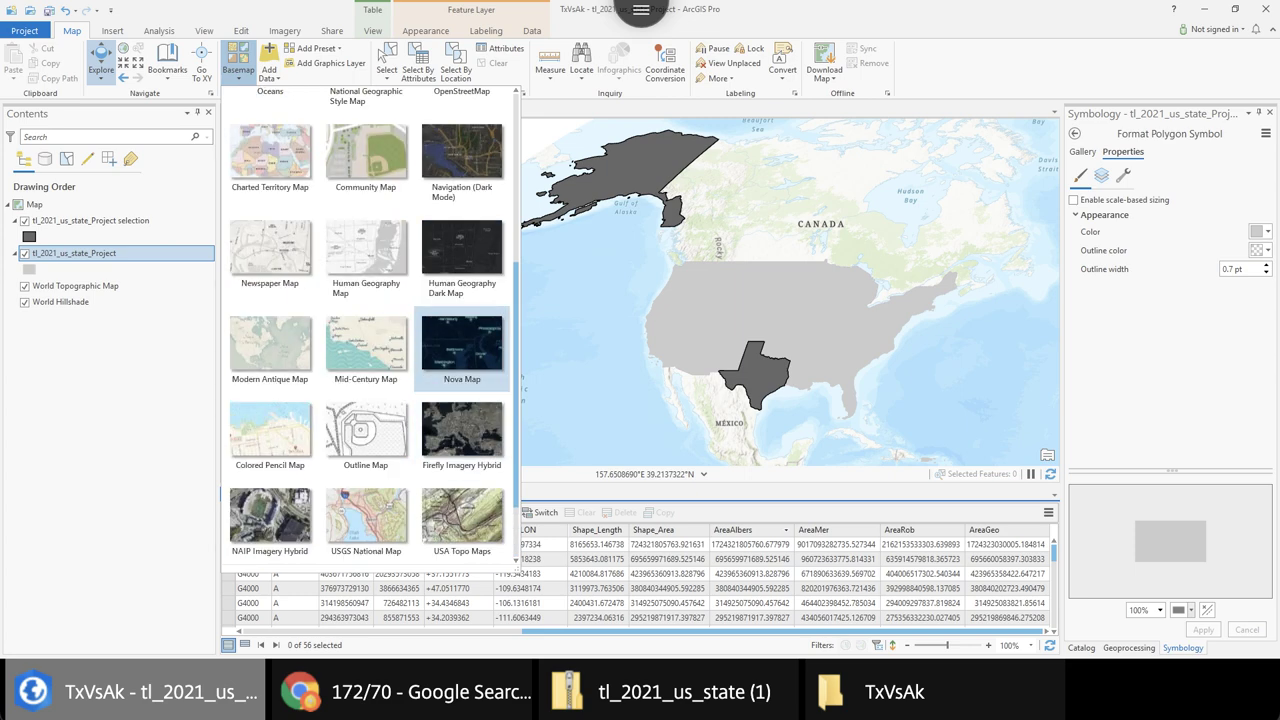
pyautogui.scroll(6, 462, 350)
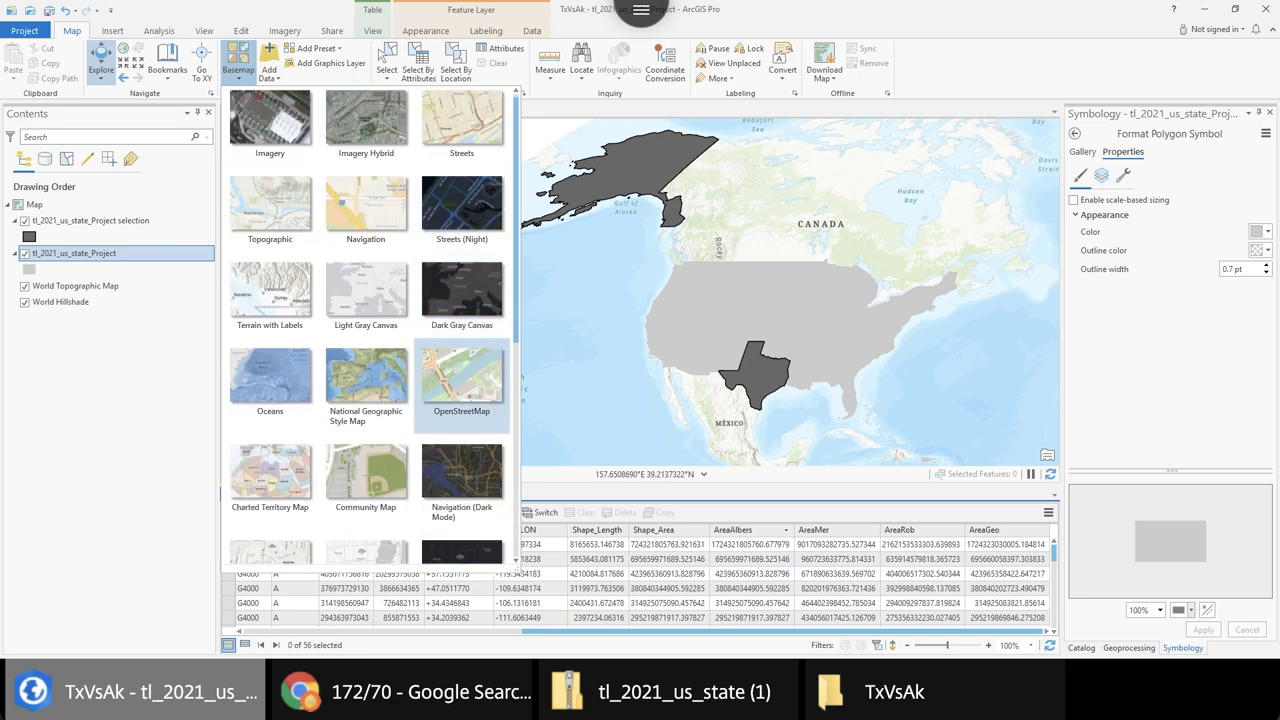
pyautogui.scroll(-5, 462, 400)
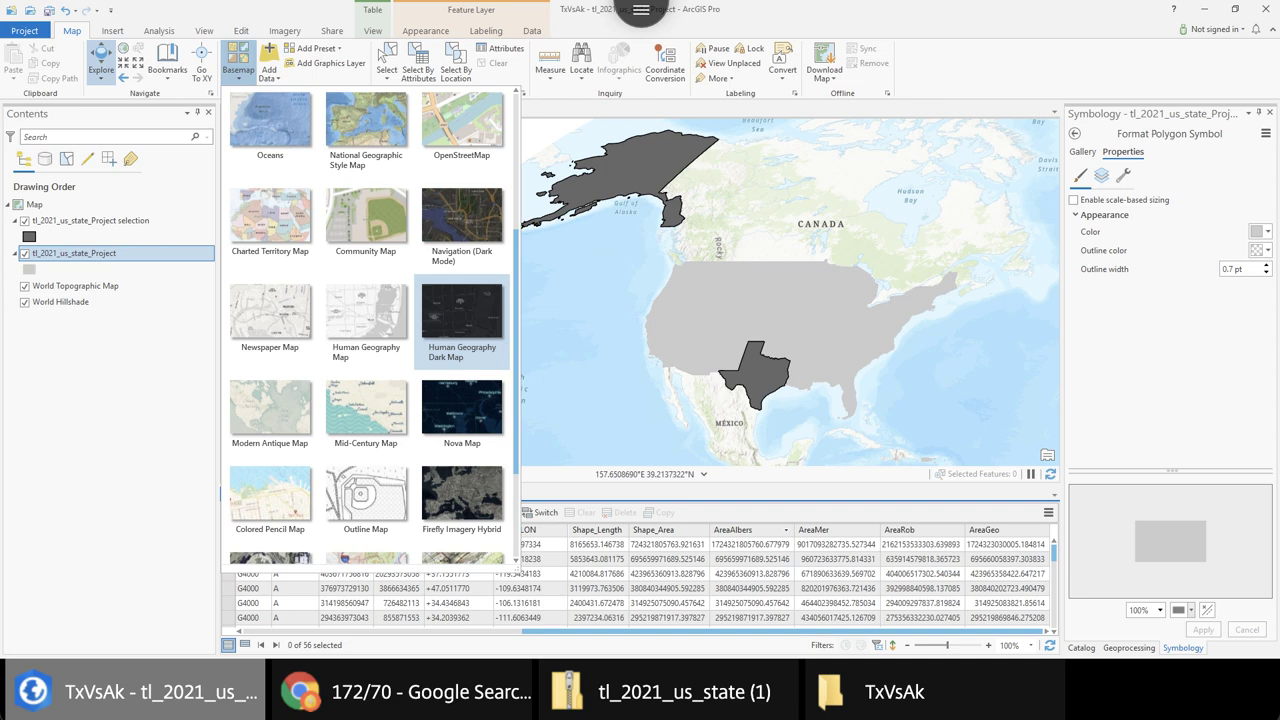
pyautogui.click(462, 318)
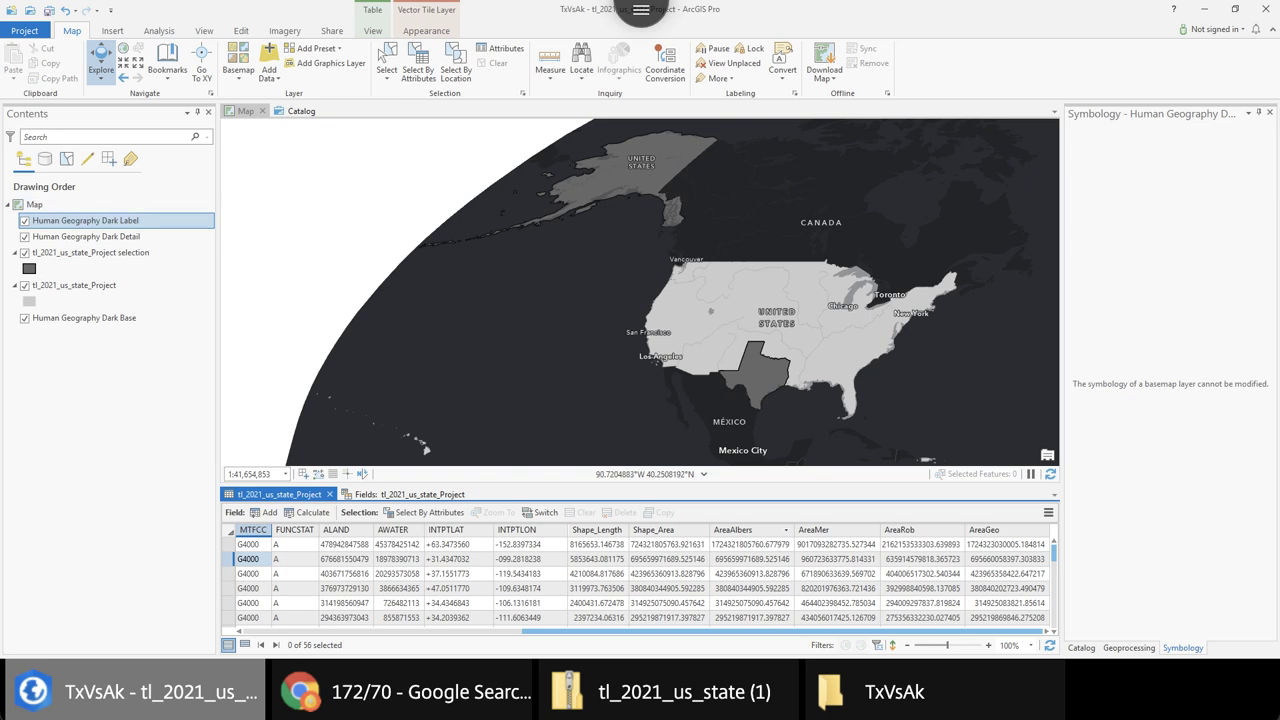
# Turn off the Human Geography Dark Label and Dark Detail layers and show the map's full extent
pyautogui.click(25, 220)
pyautogui.keyDown('ctrl'); pyautogui.click(85, 236); pyautogui.keyUp('ctrl')
pyautogui.click(25, 236)
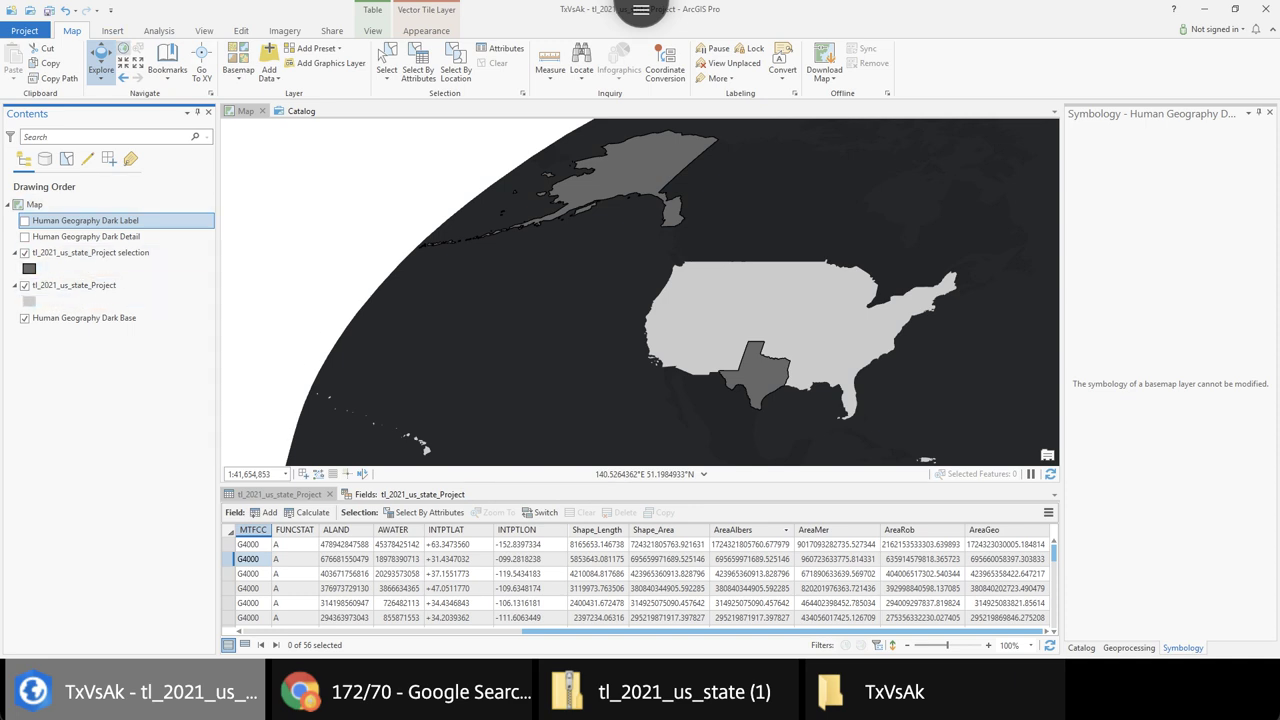
pyautogui.click(123, 48)
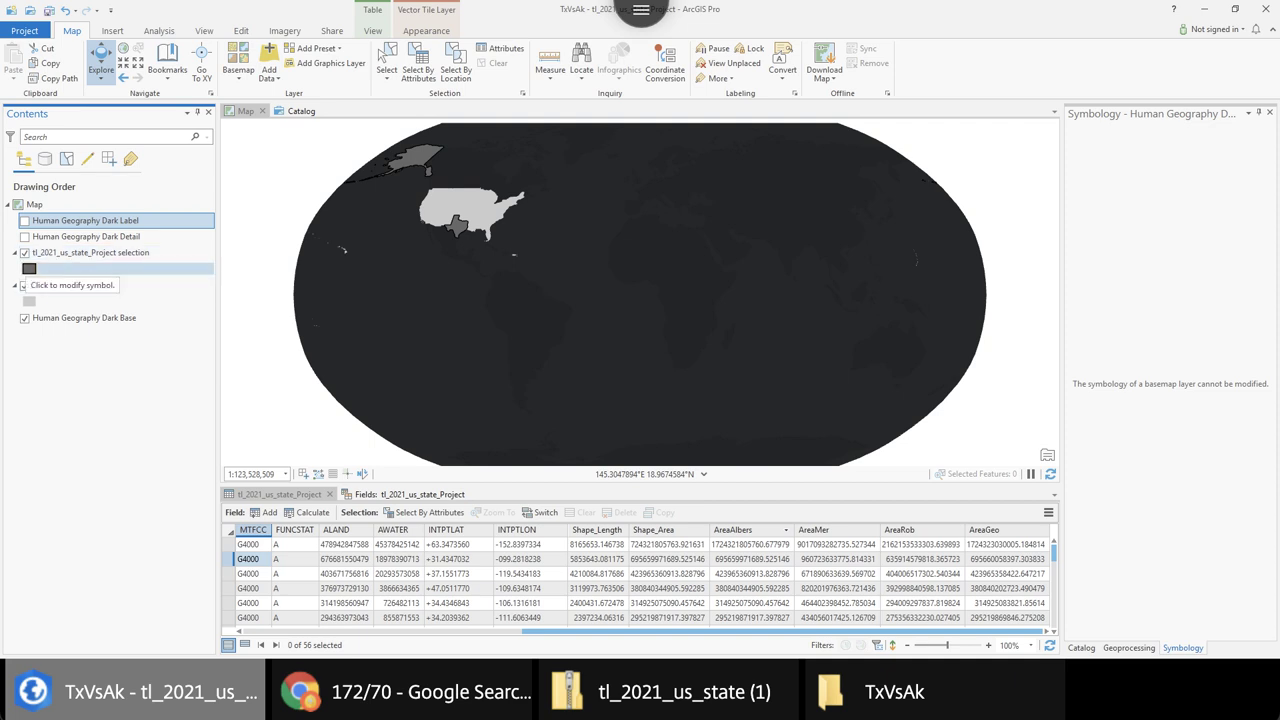
# Set the outline color of the Alaska and Texas selection layer to white and apply it
pyautogui.click(29, 268)
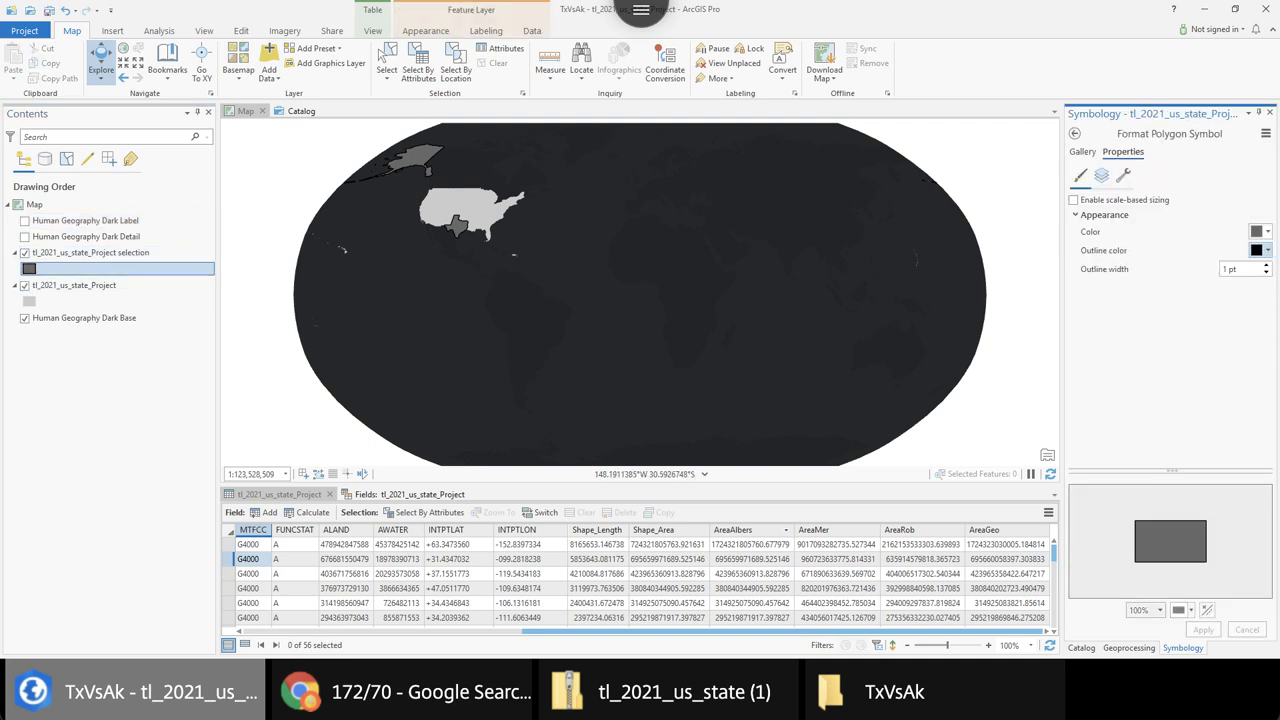
pyautogui.click(1266, 250)
pyautogui.click(1122, 297)
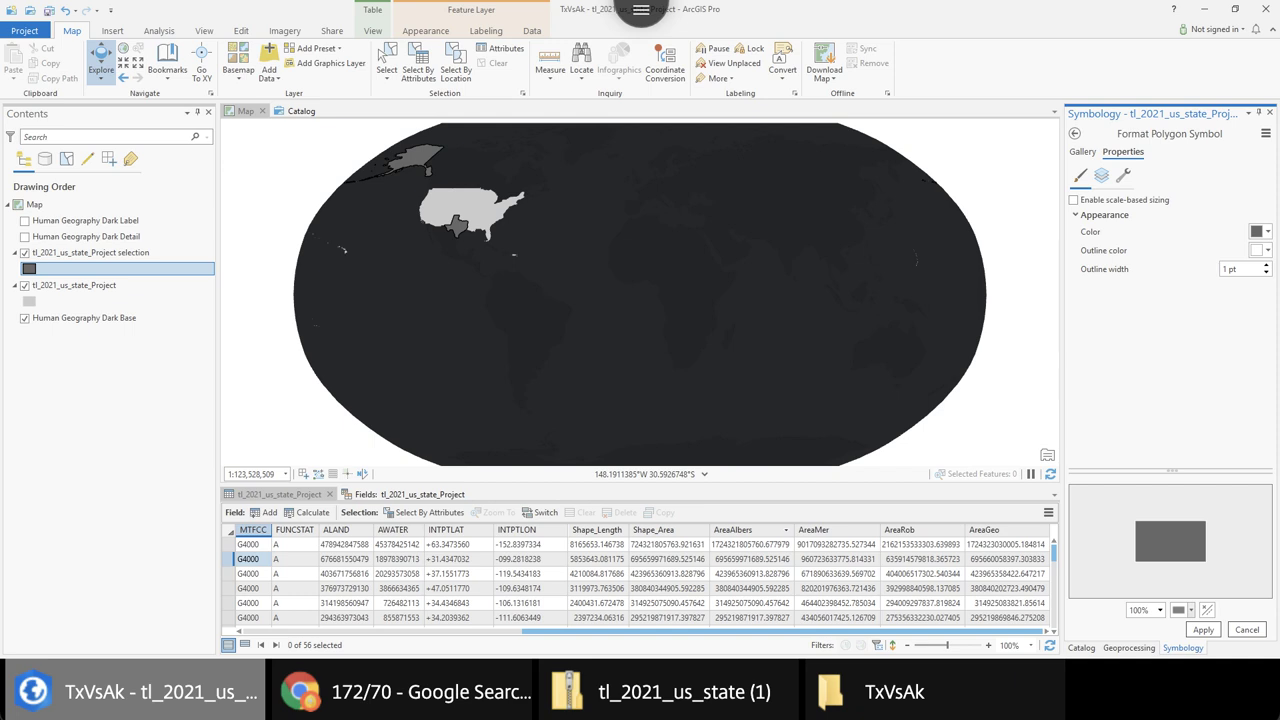
pyautogui.click(1203, 629)
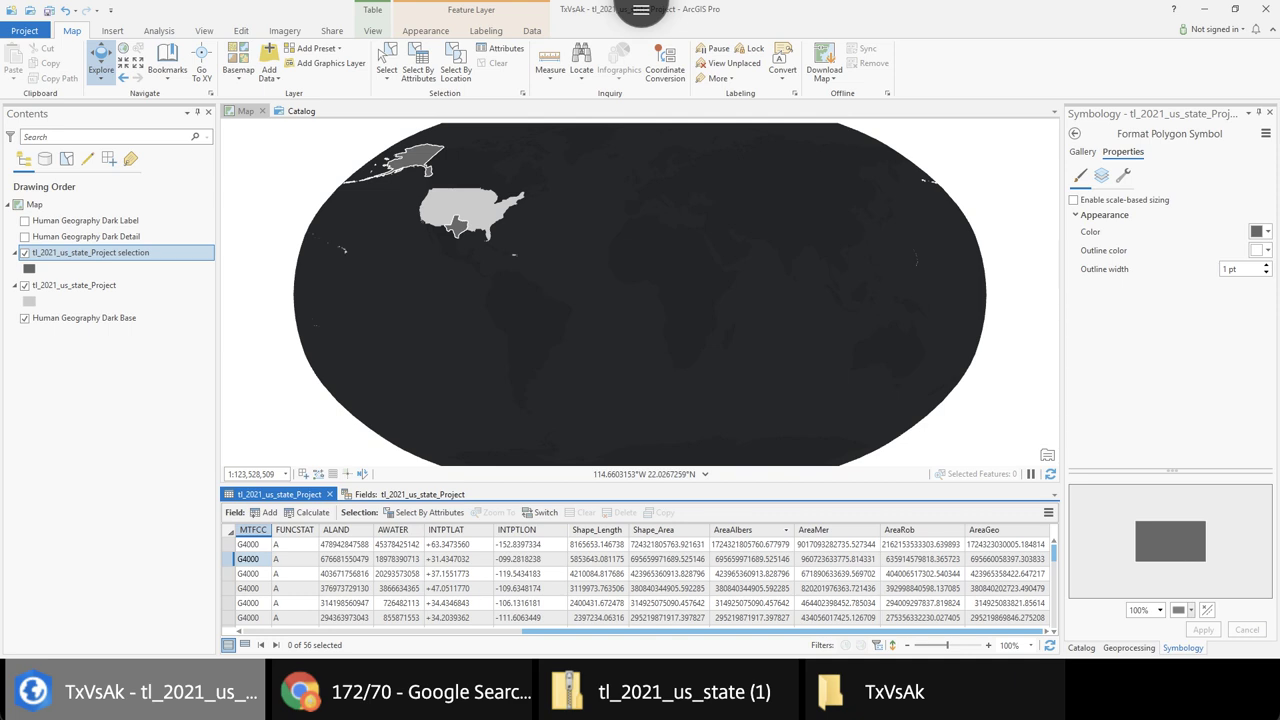
# Create a new ANSI portrait Letter (8.5 x 11 in) layout and dock its view alongside the Map and Catalog views
pyautogui.click(112, 30)
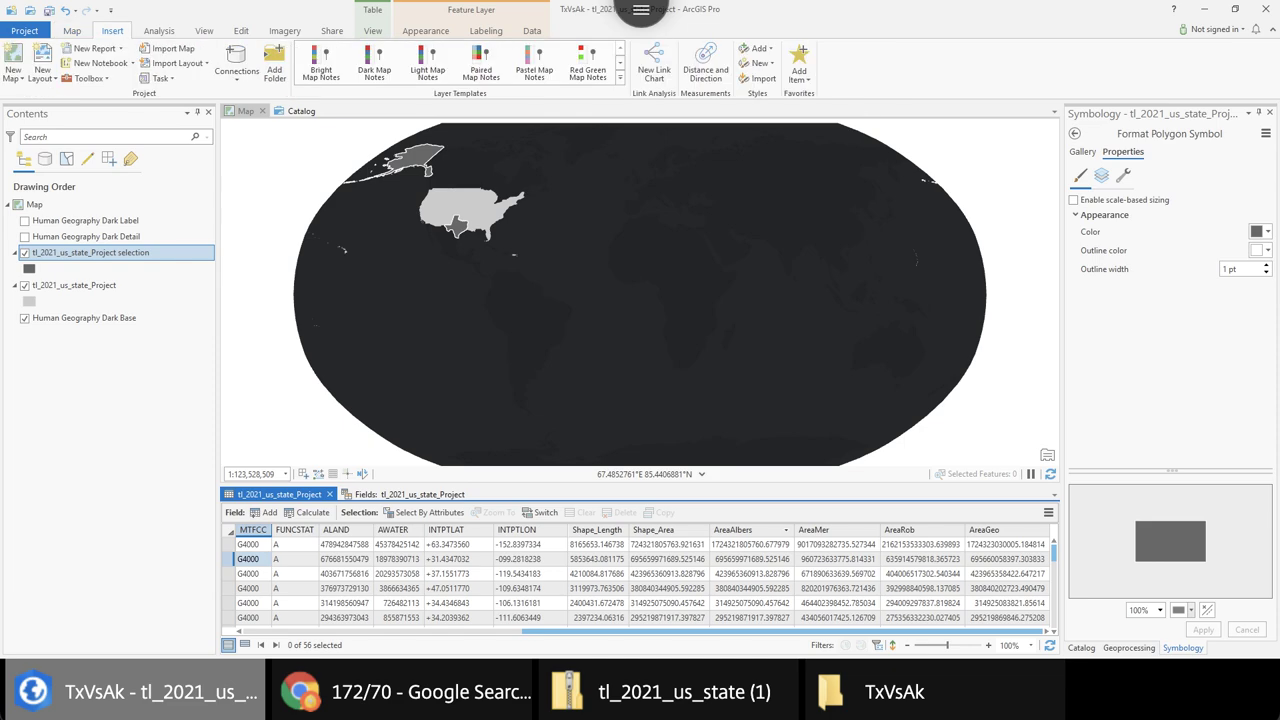
pyautogui.click(42, 70)
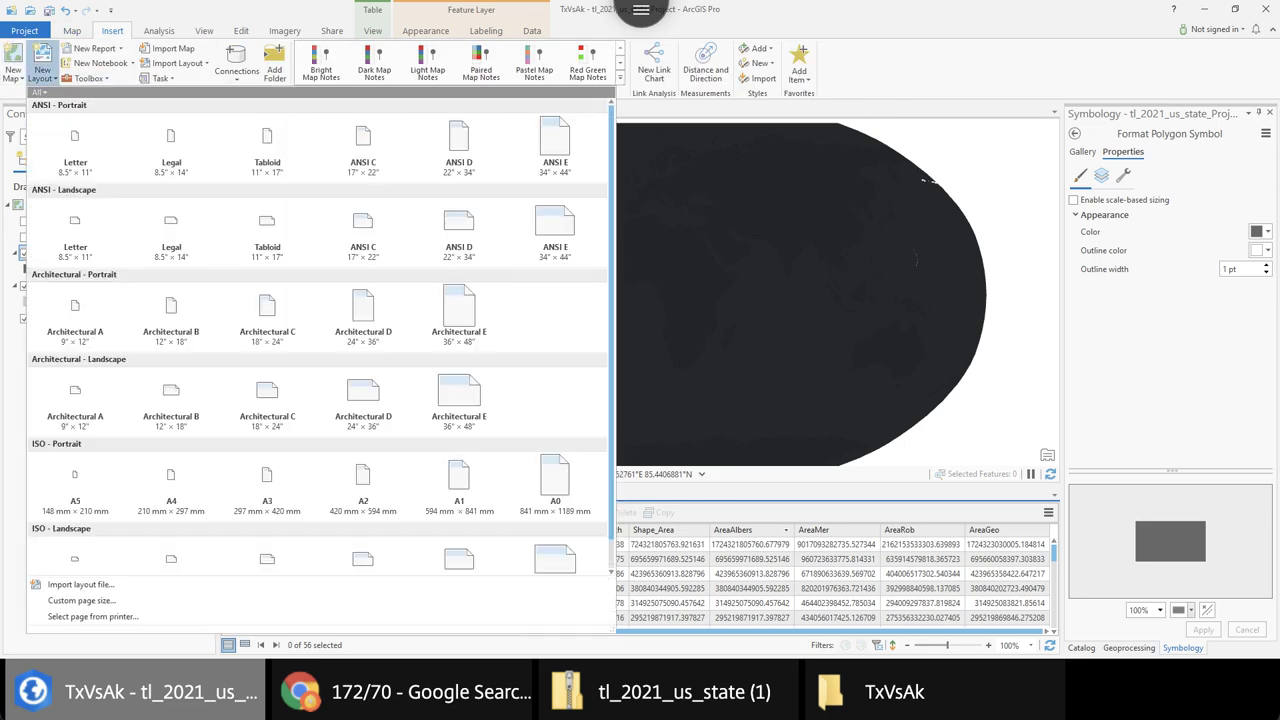
pyautogui.click(75, 147)
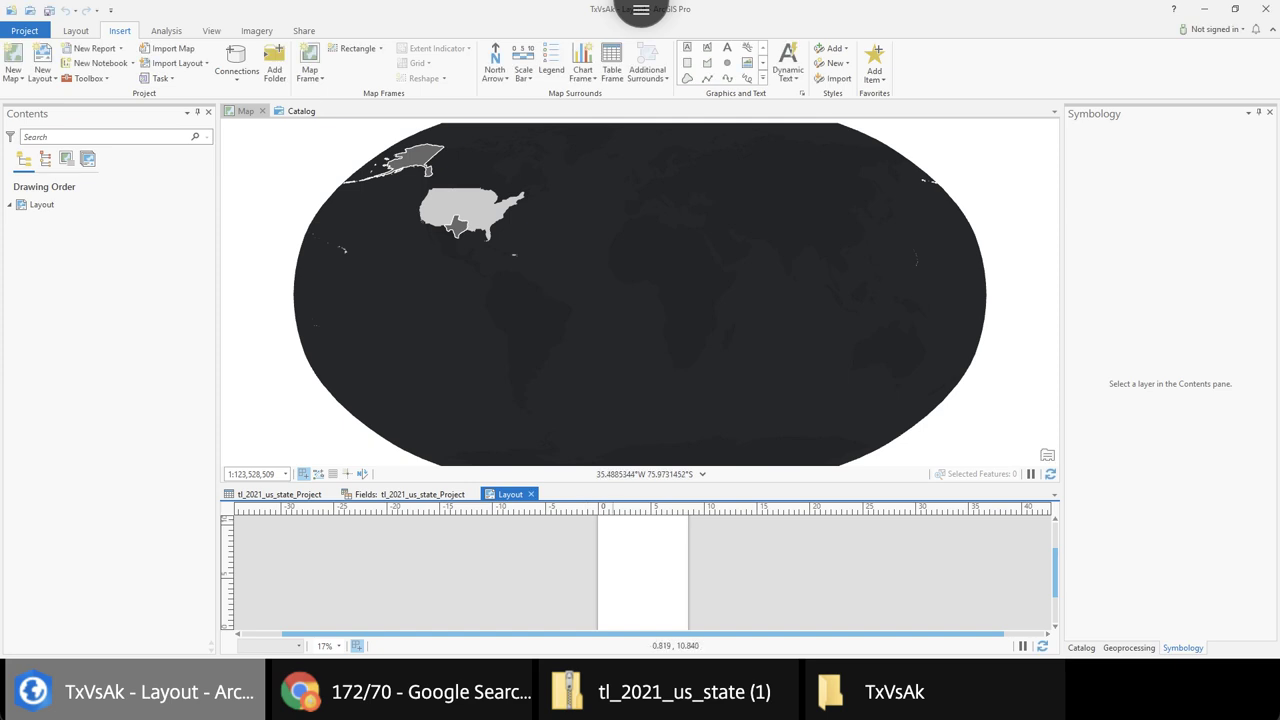
pyautogui.moveTo(514, 494); pyautogui.dragTo(275, 112)
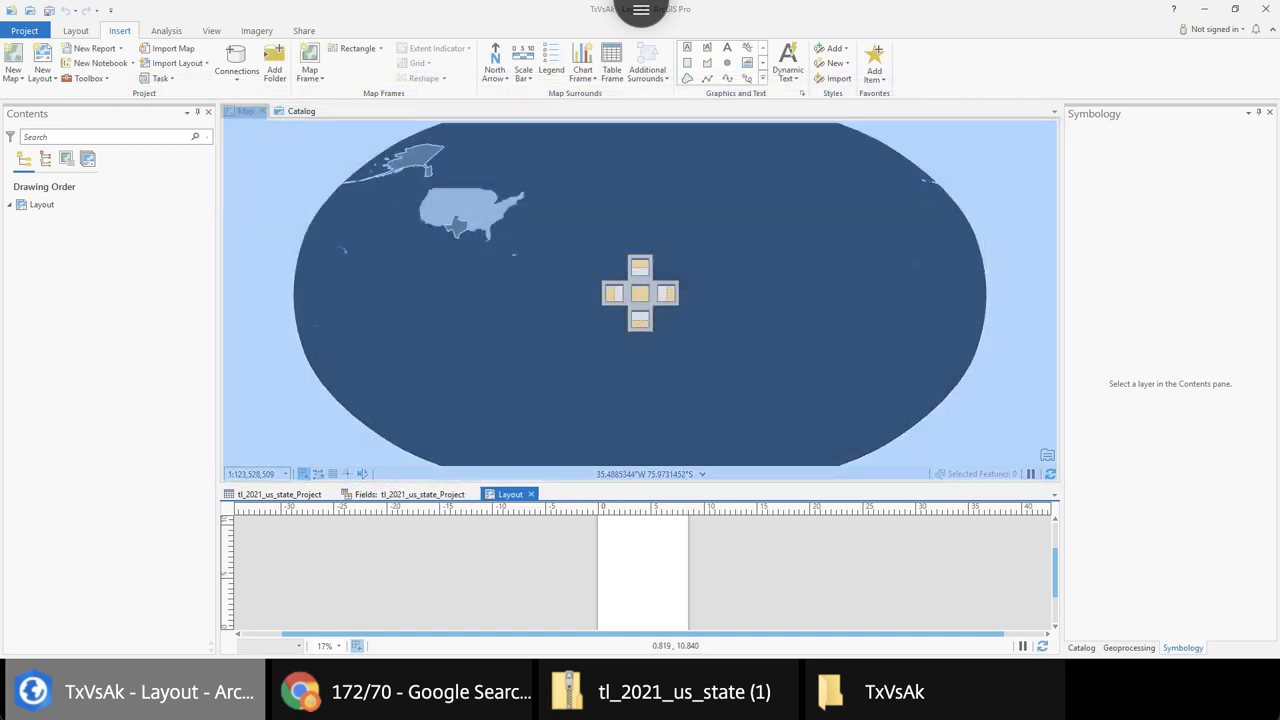
pyautogui.moveTo(640, 293); pyautogui.dragTo(640, 293)
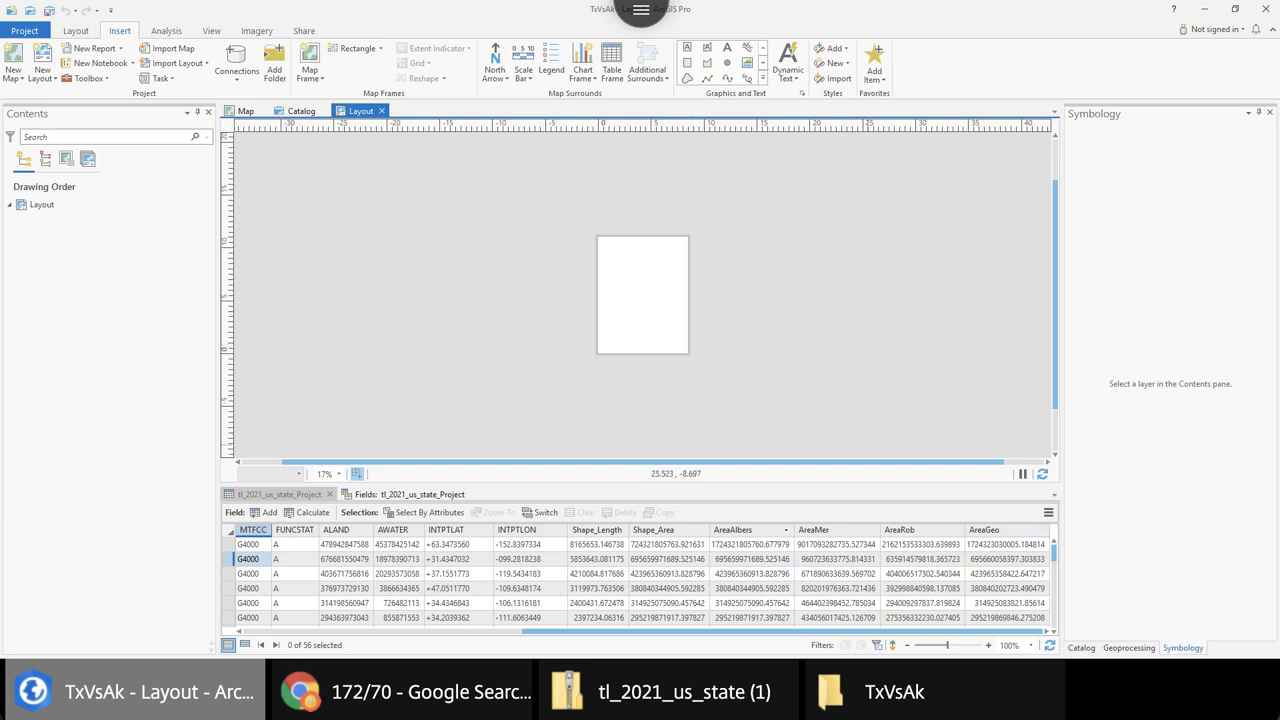
# Insert a rectangular map frame of the current map, about 4 in wide, in the upper-left part of the layout page
pyautogui.scroll(1, 668, 297)
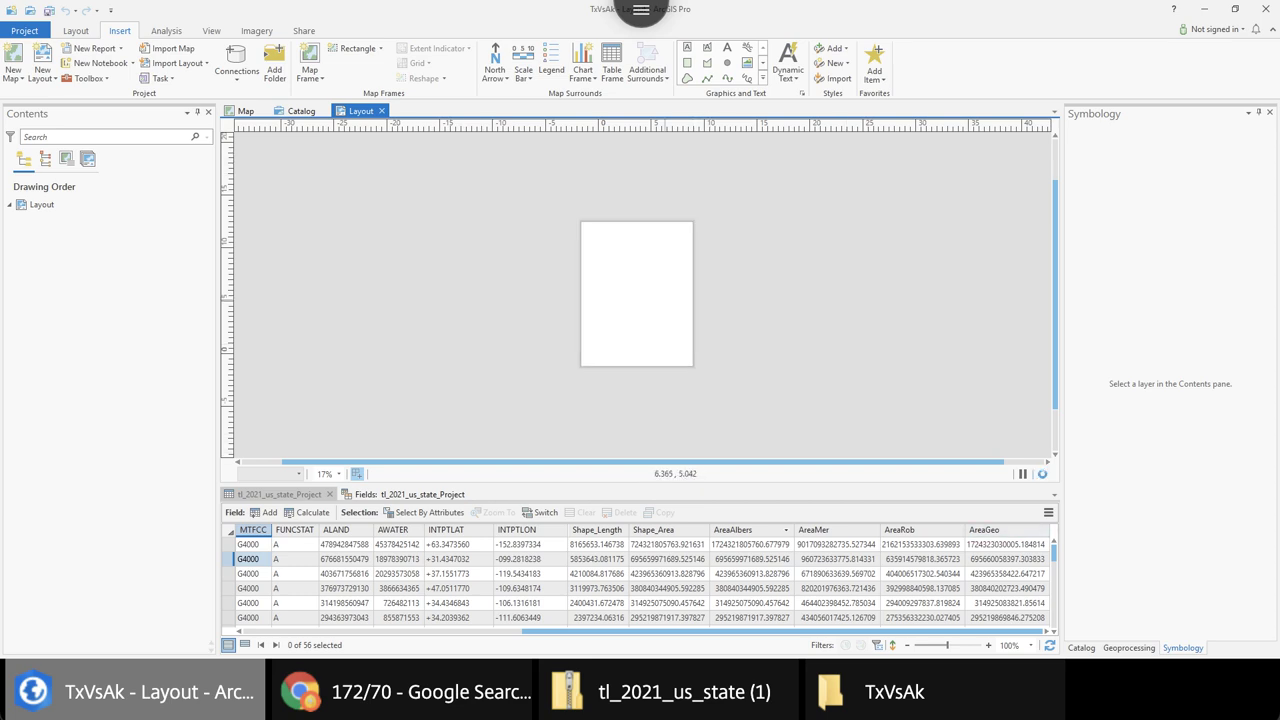
pyautogui.scroll(1, 666, 300)
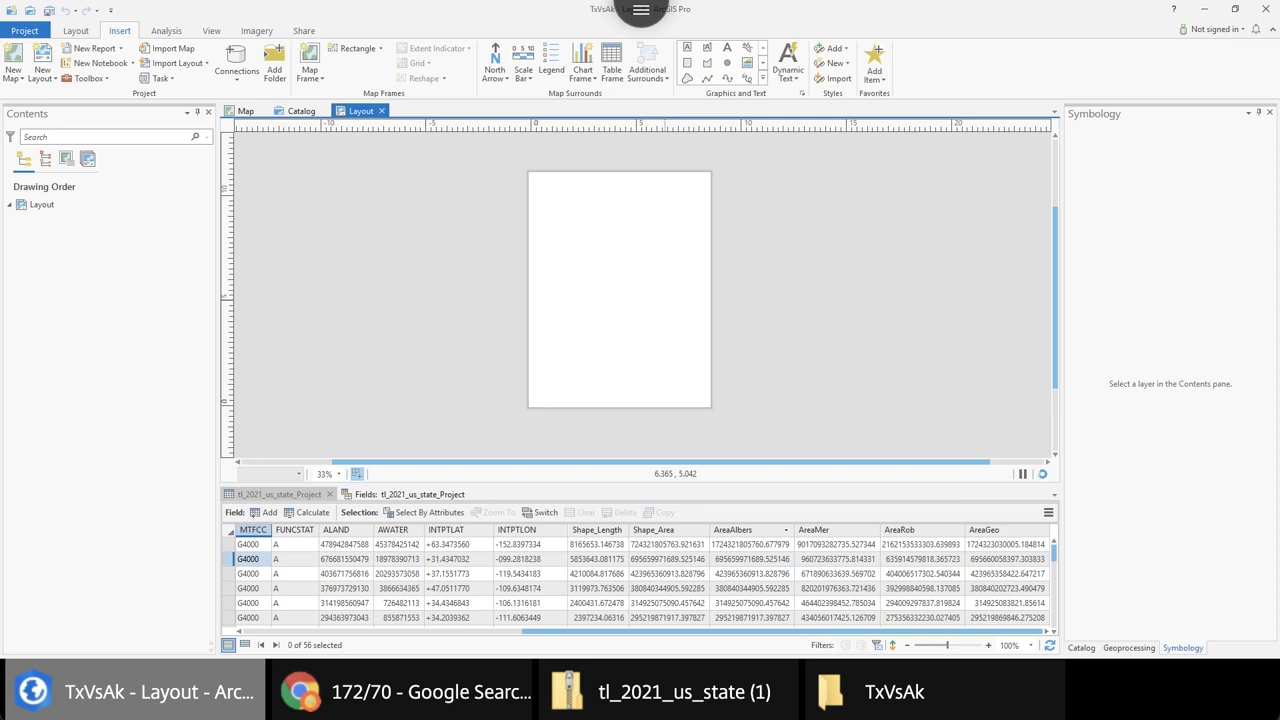
pyautogui.scroll(1, 666, 300)
pyautogui.scroll(1, 666, 300)
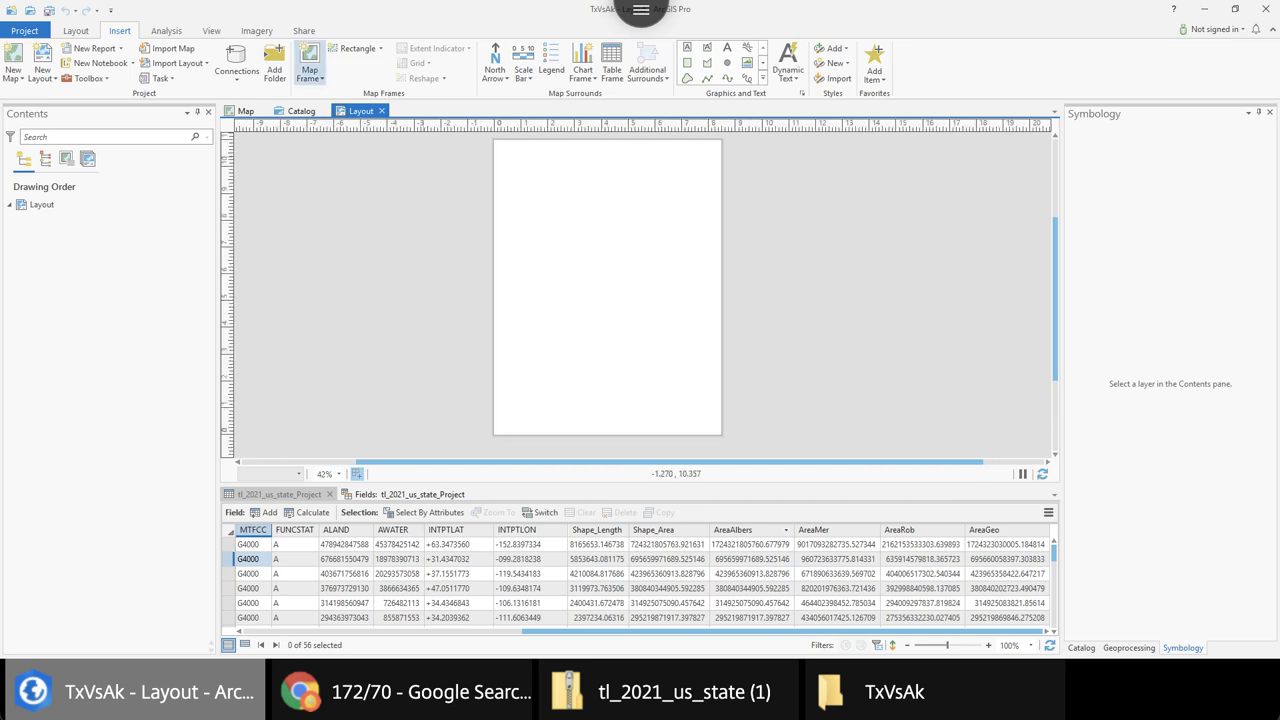
pyautogui.click(309, 72)
pyautogui.click(411, 137)
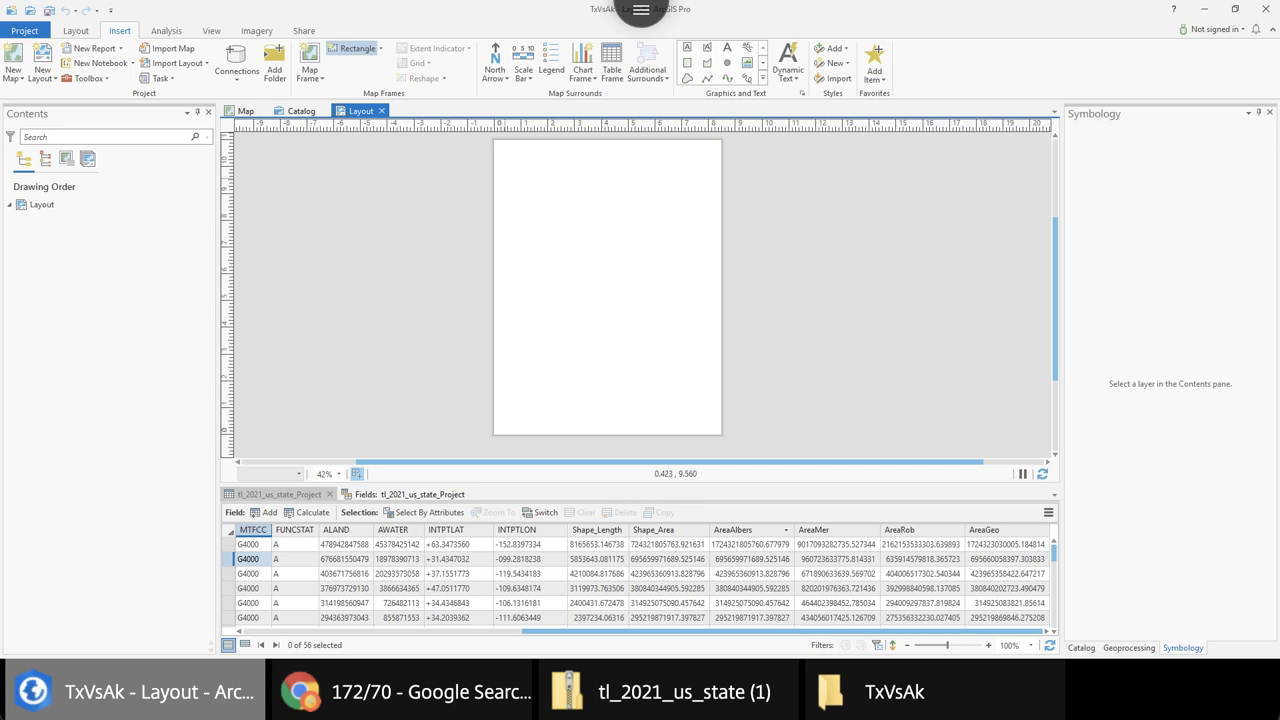
pyautogui.moveTo(545, 208); pyautogui.dragTo(618, 247)
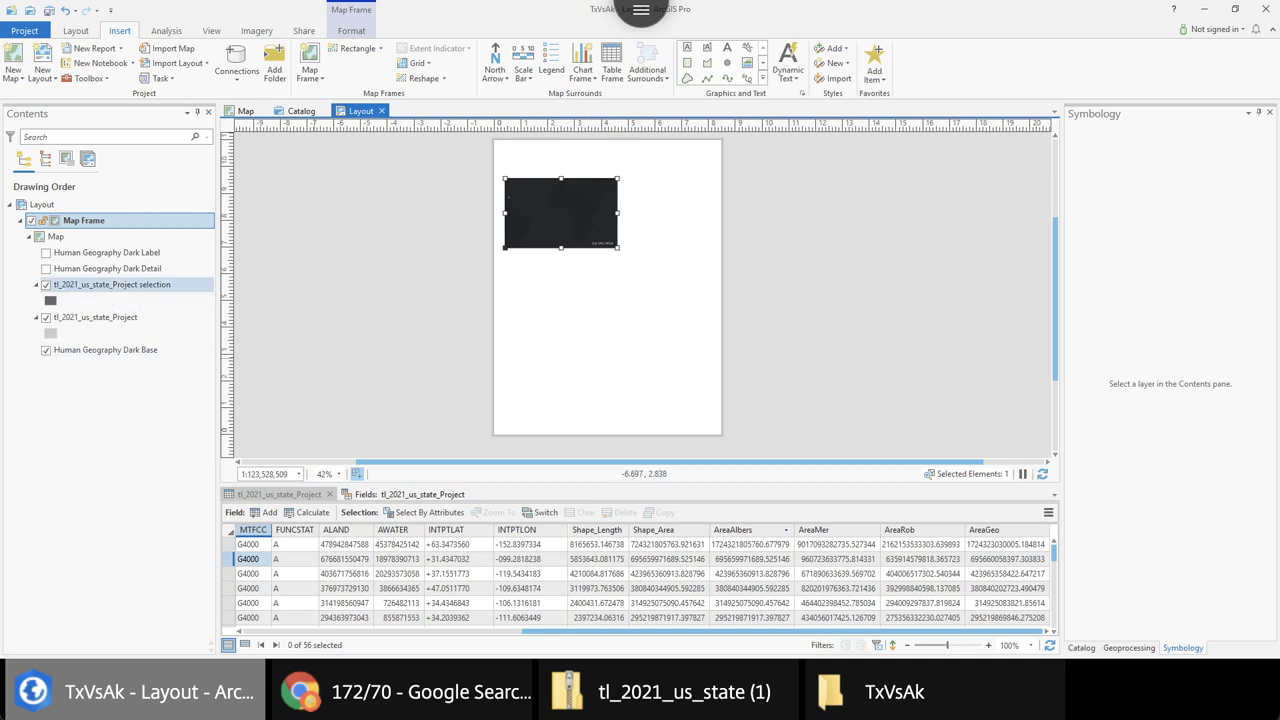
# Zoom the layout's map frame to the extent of the Human Geography Dark Base layer
pyautogui.rightClick(45, 350)
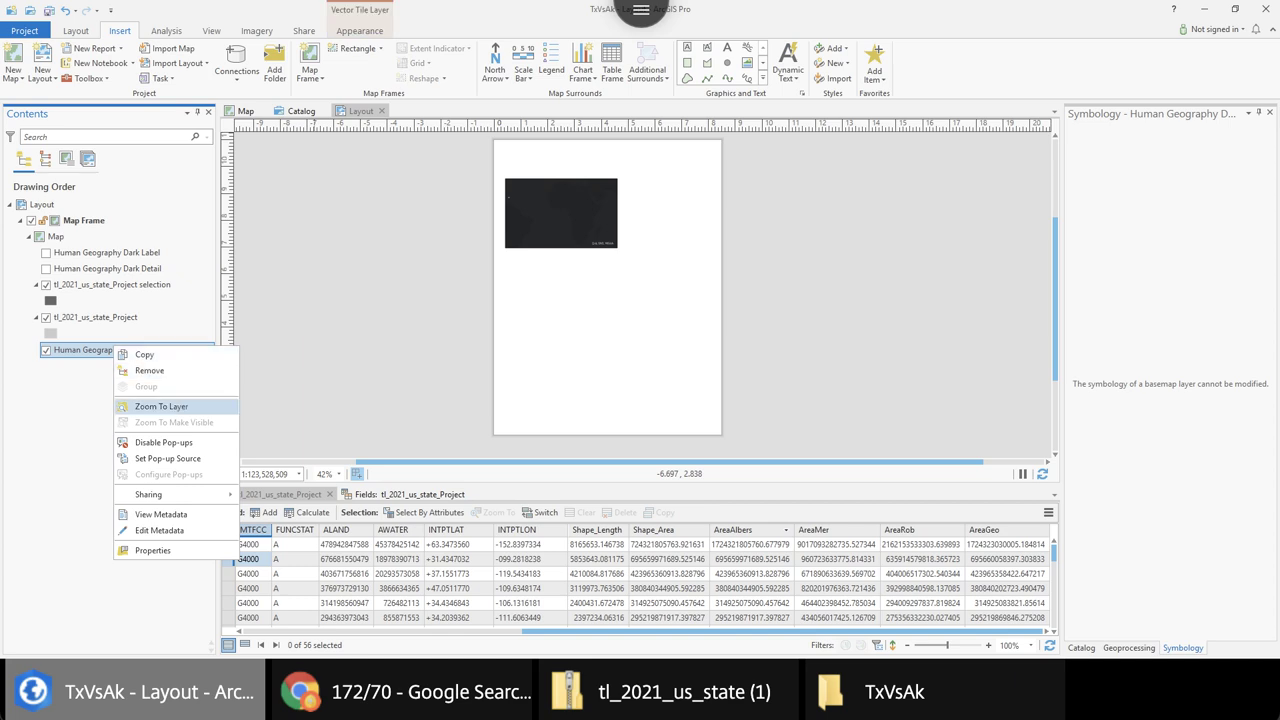
pyautogui.click(150, 407)
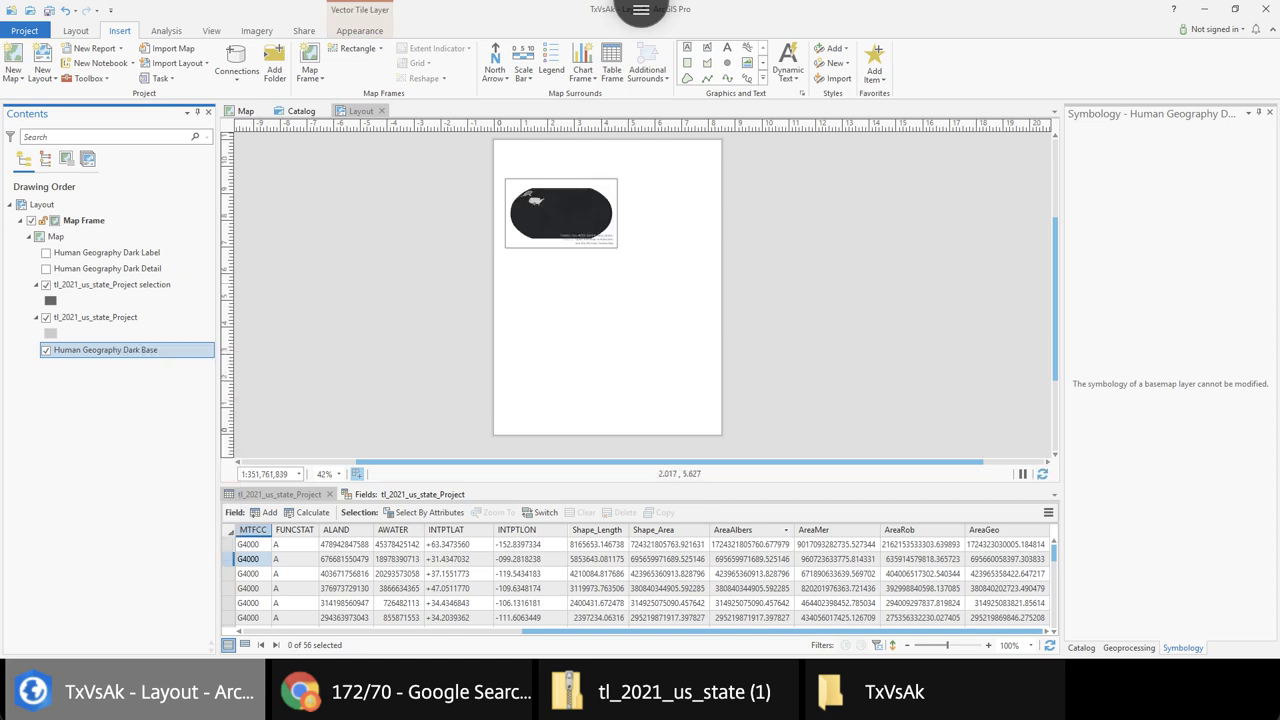
pyautogui.click(617, 225)
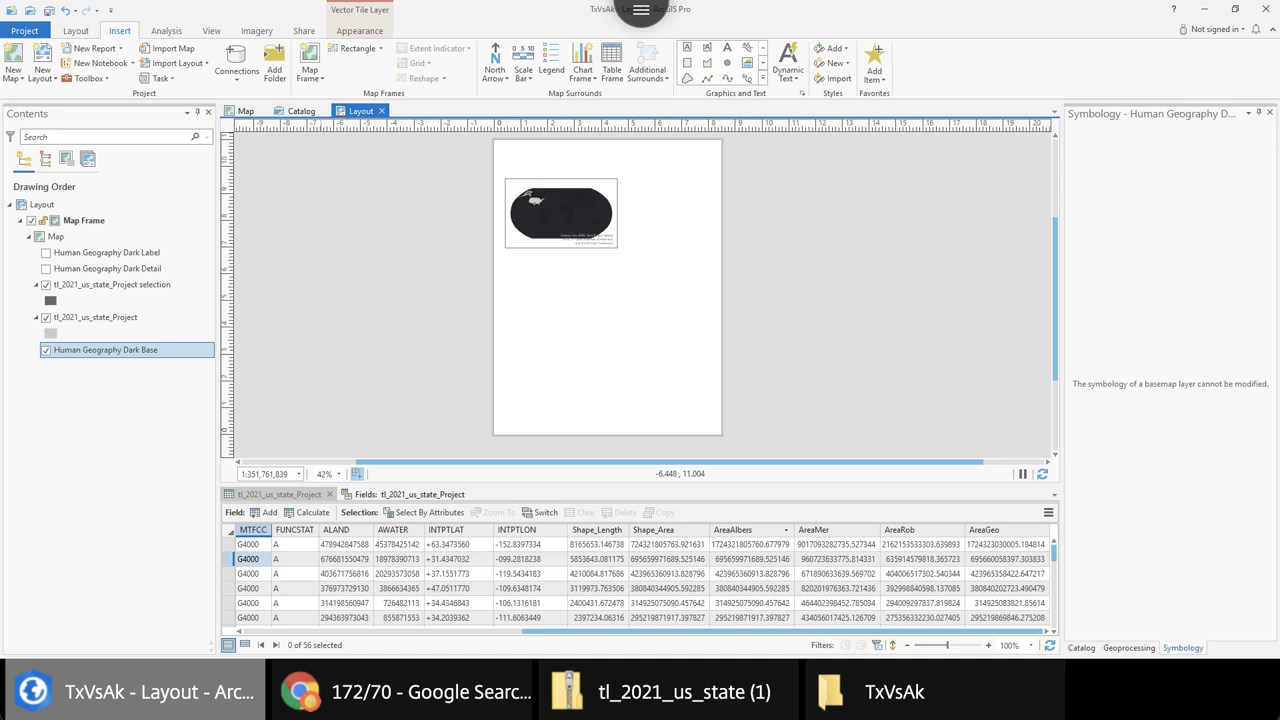
# Find the map among the project's maps in the catalog and rename it as Robinson
pyautogui.click(300, 111)
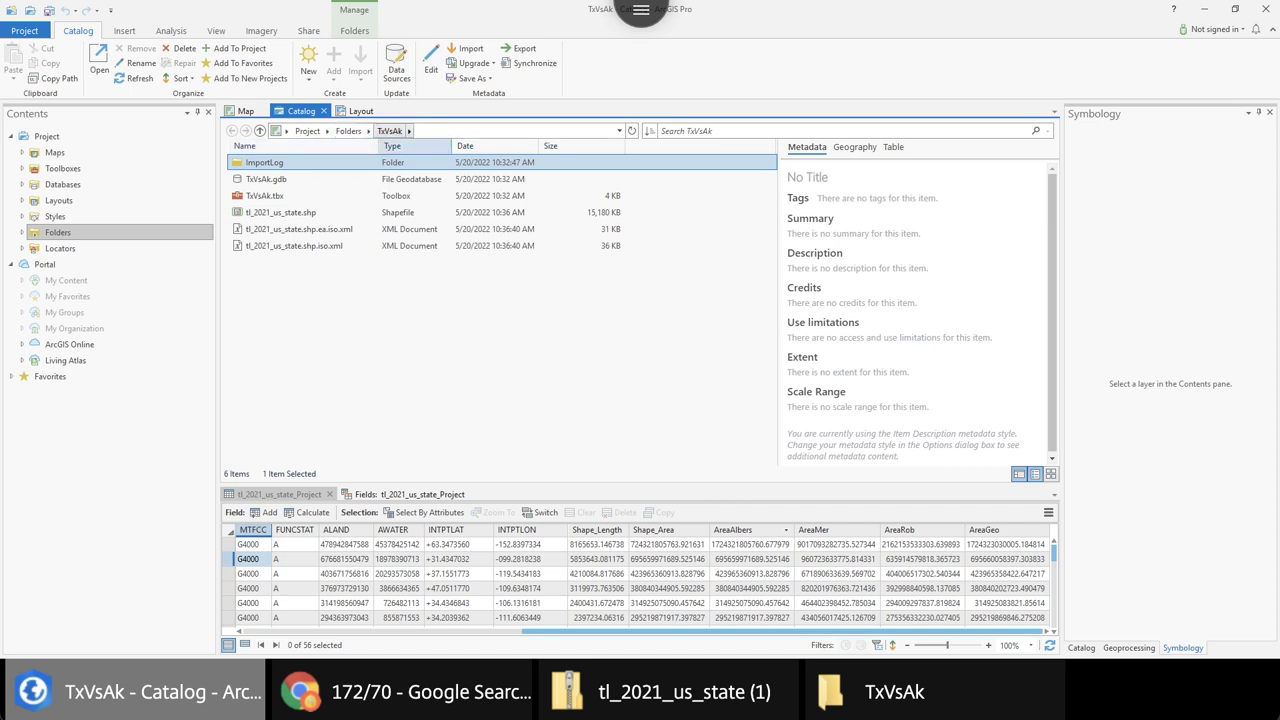
pyautogui.click(348, 131)
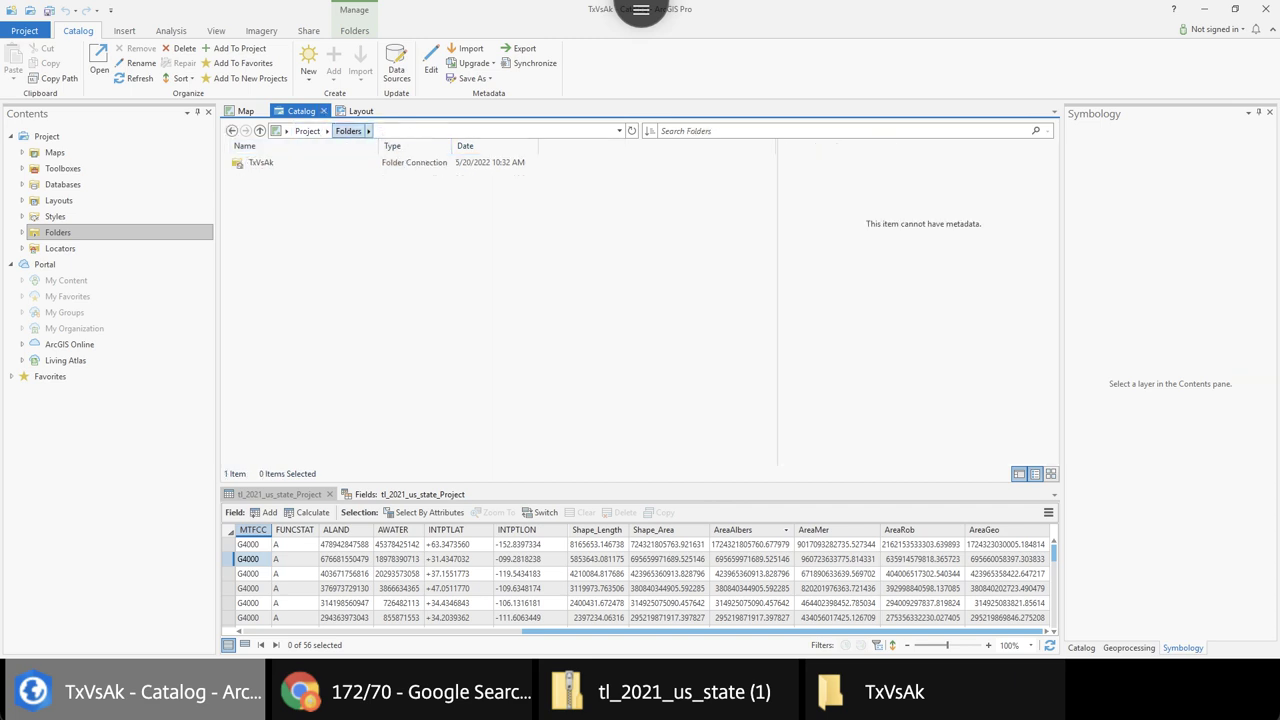
pyautogui.click(307, 131)
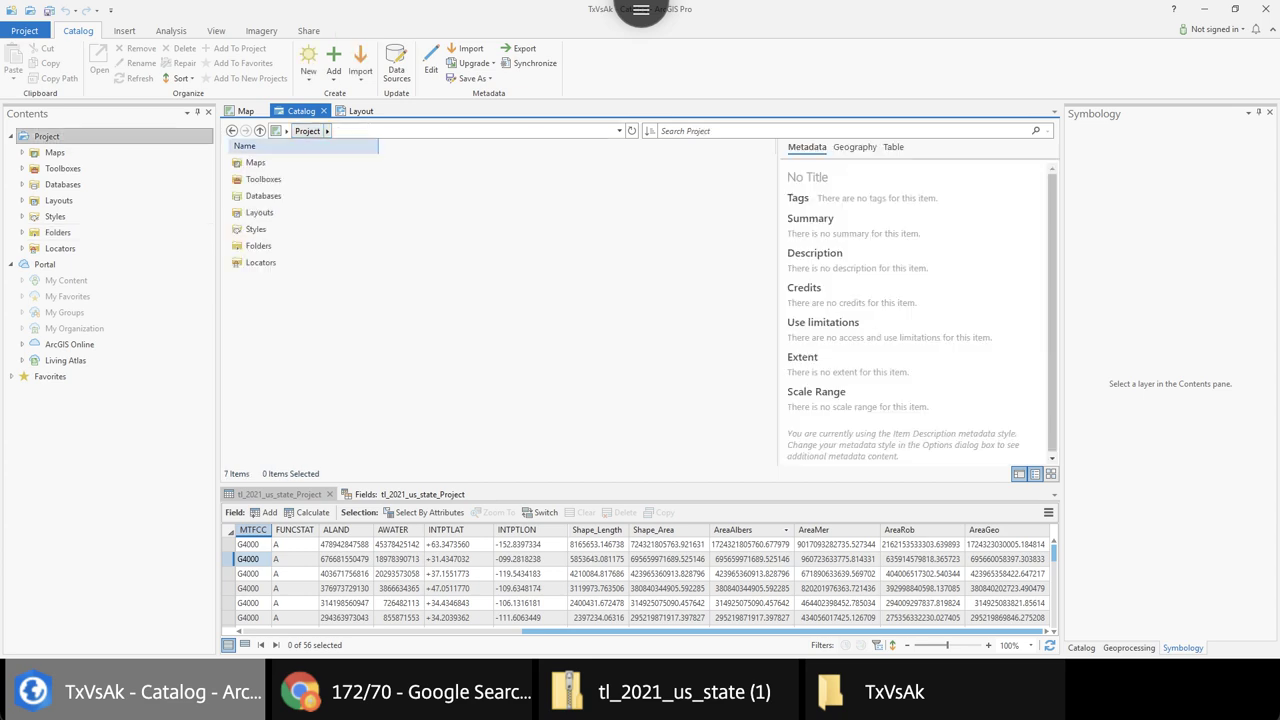
pyautogui.doubleClick(255, 162)
pyautogui.click(254, 162)
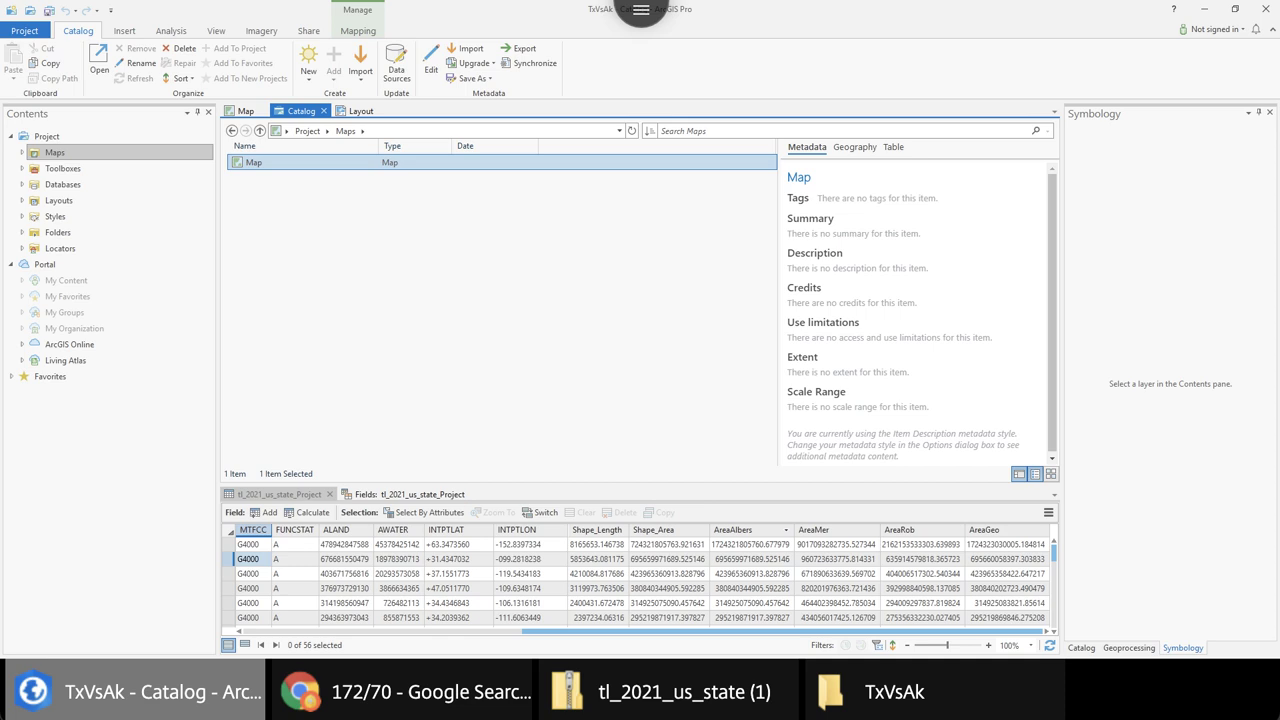
pyautogui.rightClick(256, 164)
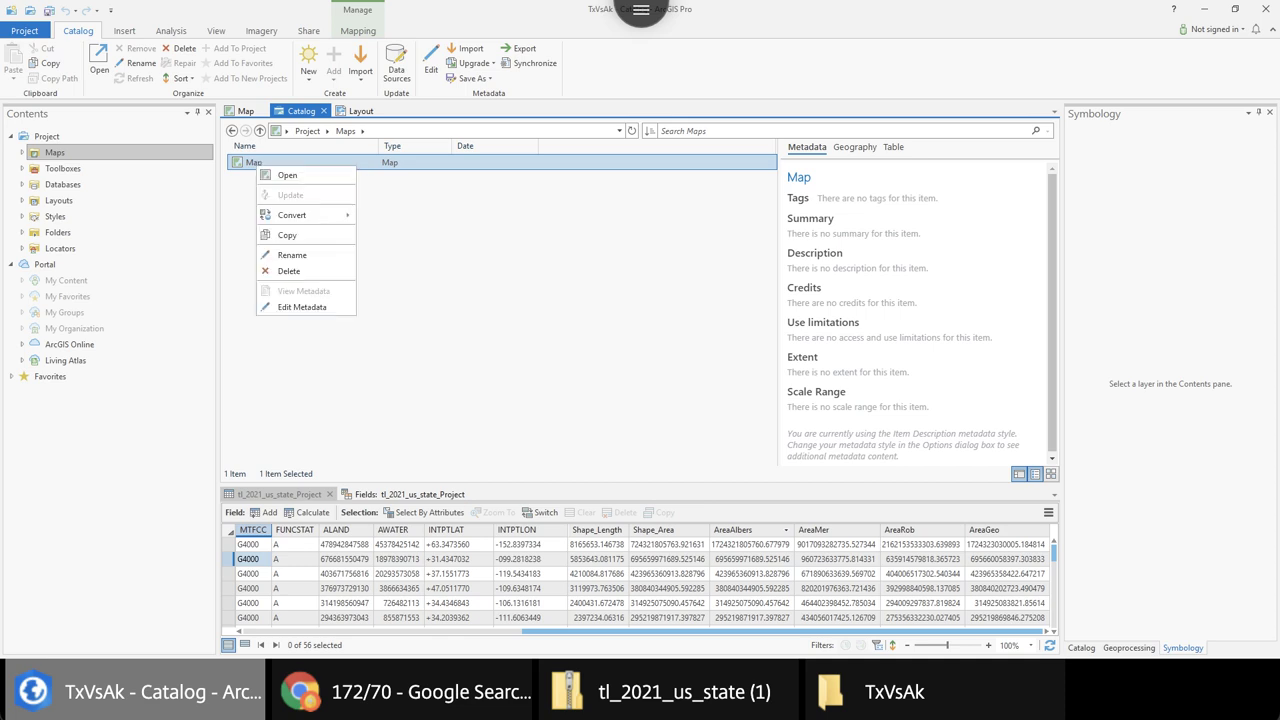
pyautogui.click(298, 255)
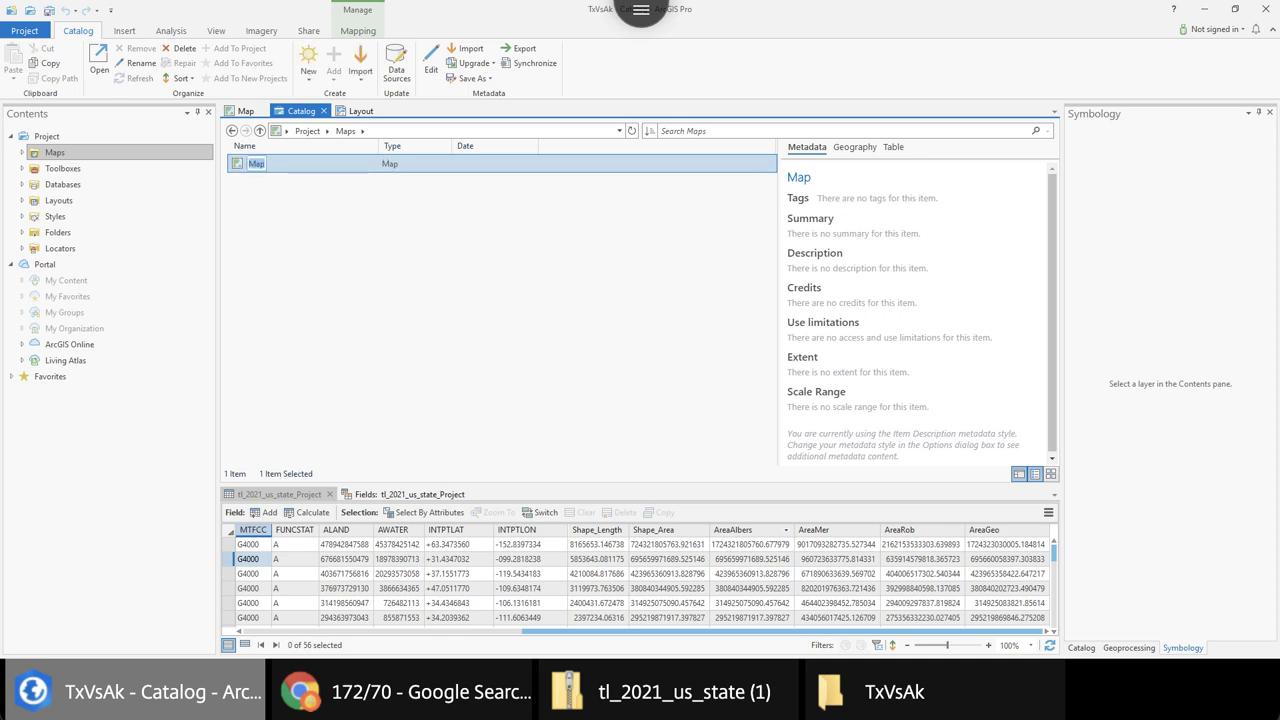
pyautogui.write('P')
pyautogui.press('Return')
# Duplicate the Robinson map within the project's maps and copy the resulting duplicate
pyautogui.rightClick(262, 163)
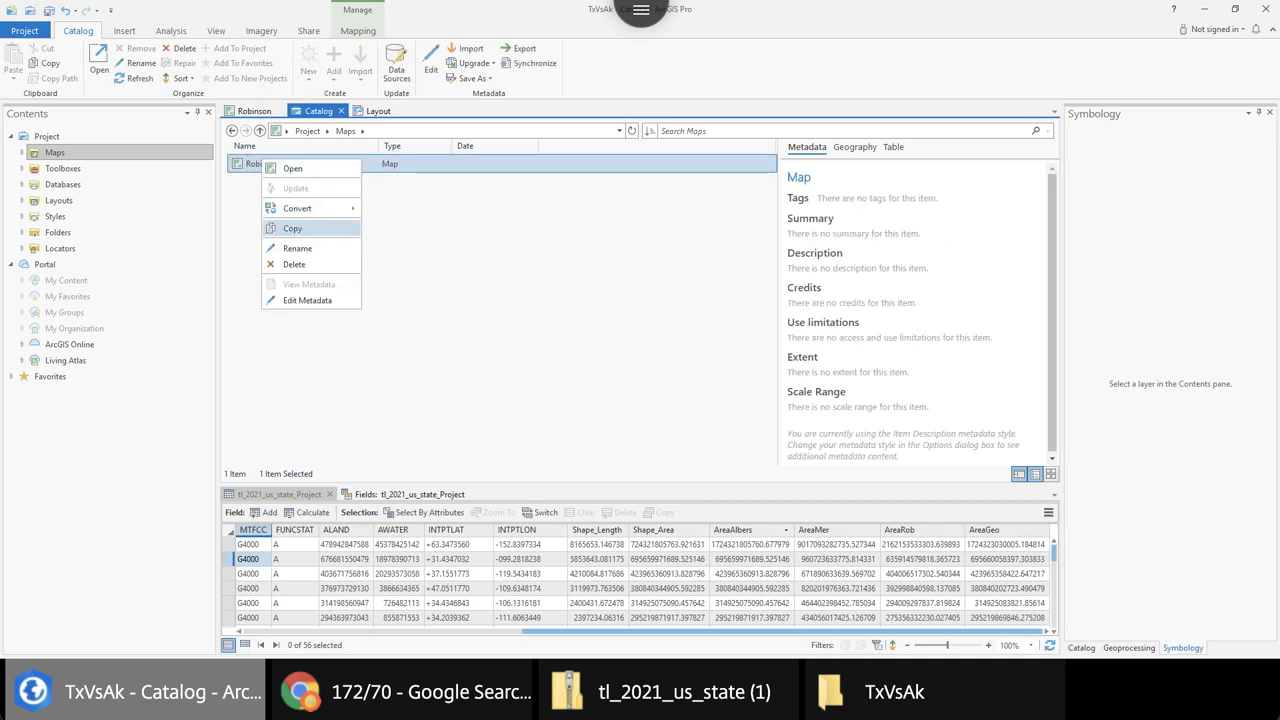
pyautogui.click(292, 228)
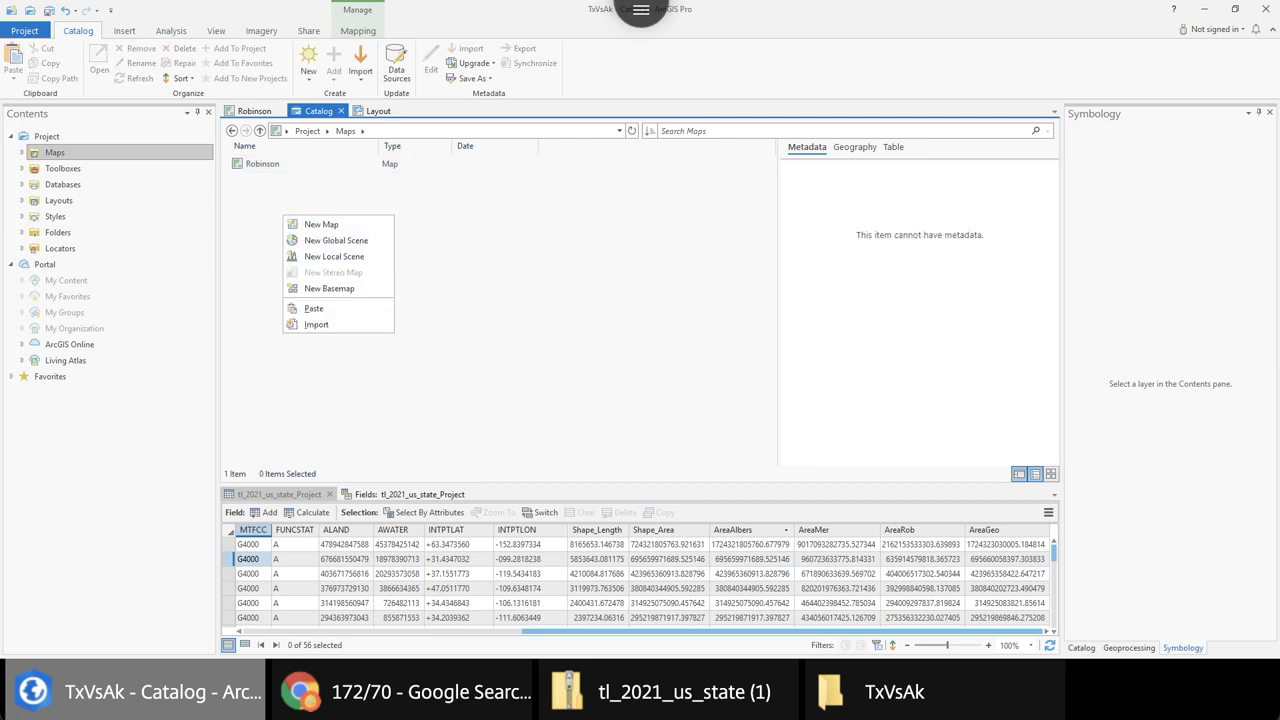
pyautogui.press('Return')
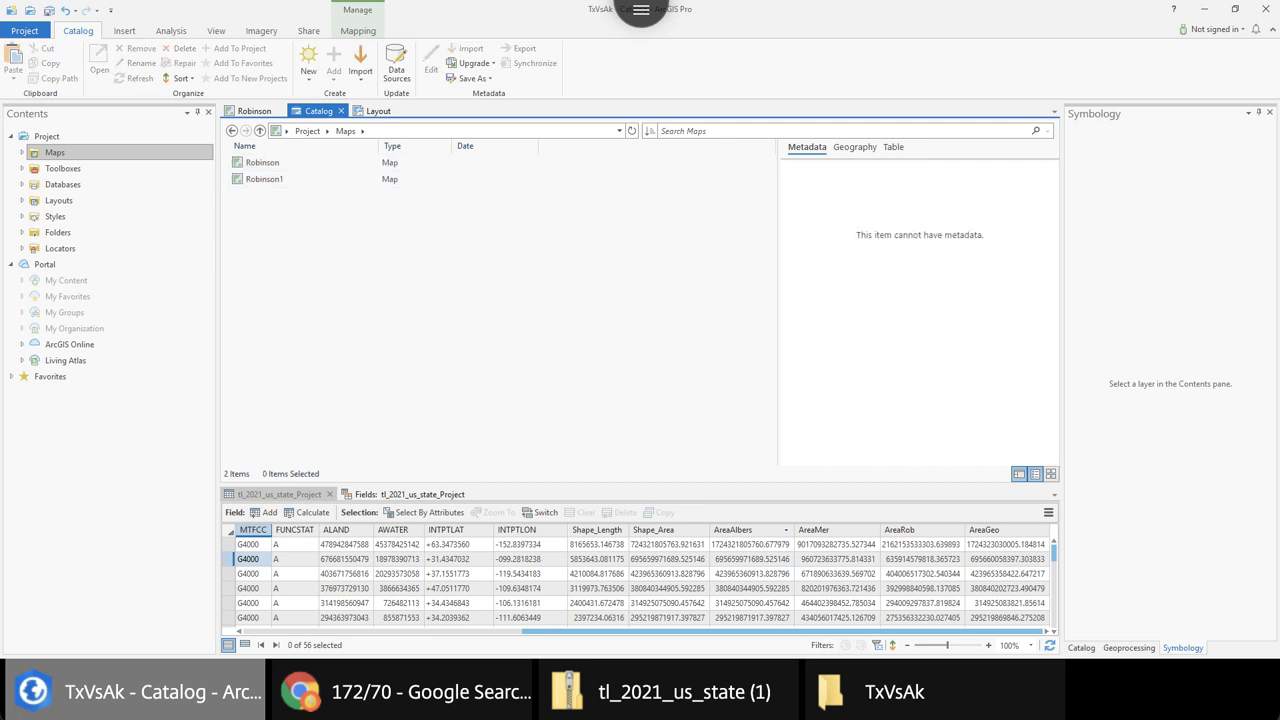
pyautogui.click(264, 179)
pyautogui.rightClick(262, 180)
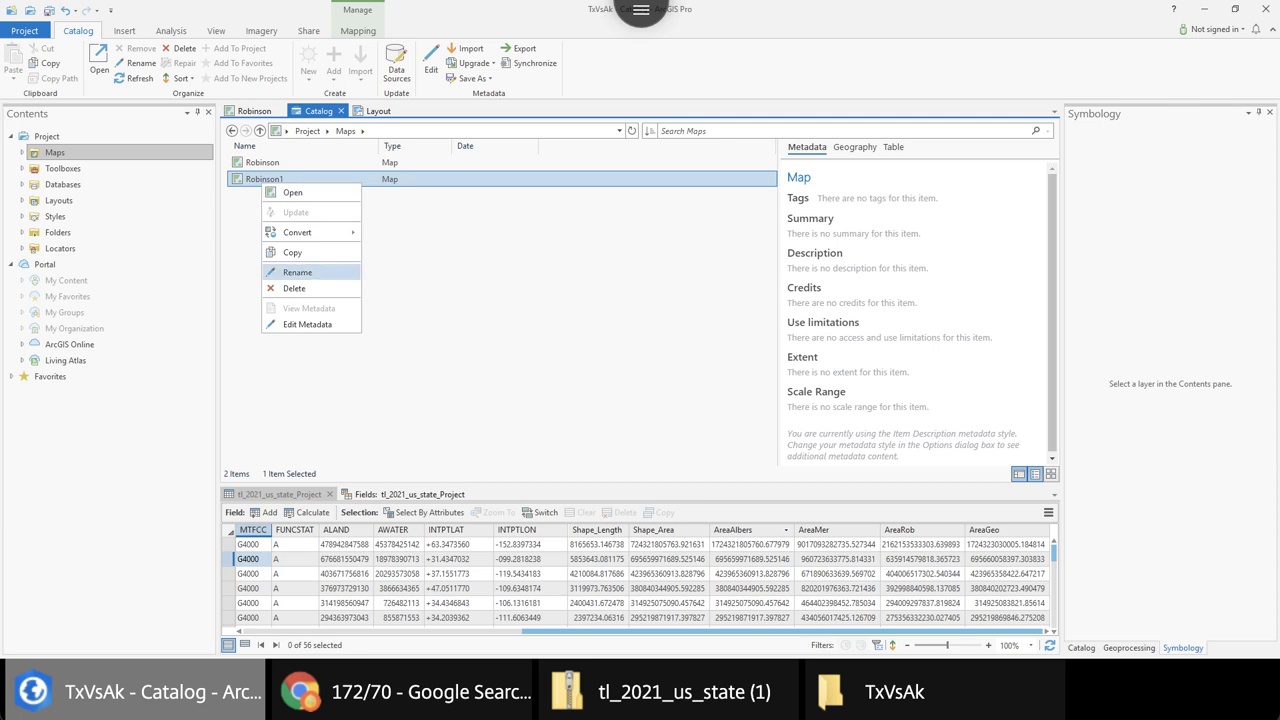
pyautogui.click(292, 252)
pyautogui.click(292, 252)
pyautogui.rightClick(269, 200)
pyautogui.click(310, 209)
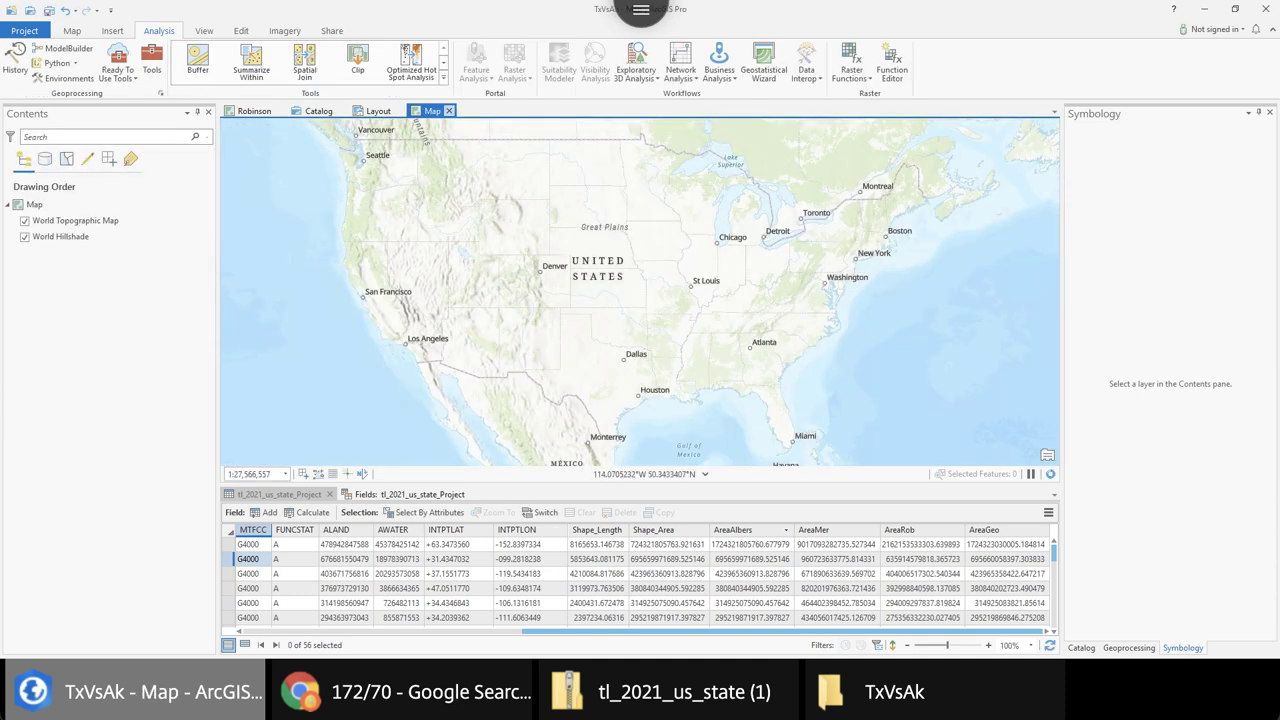
pyautogui.click(449, 111)
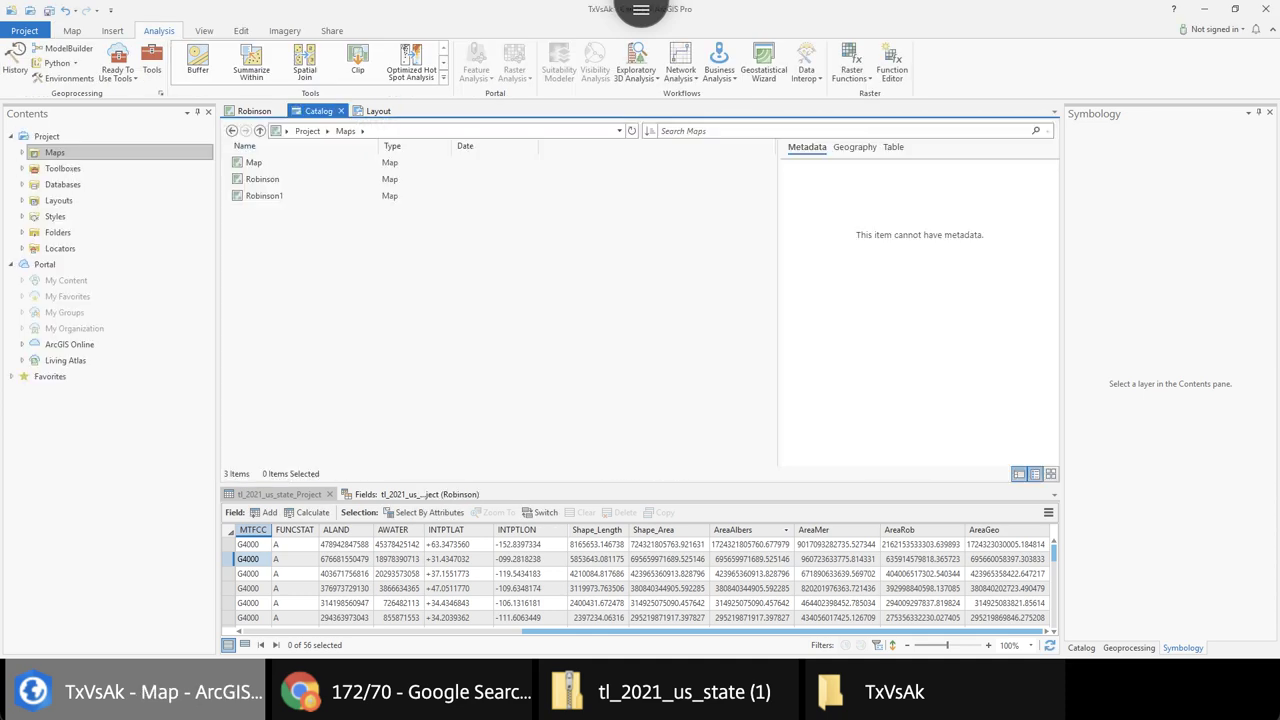
pyautogui.click(252, 163)
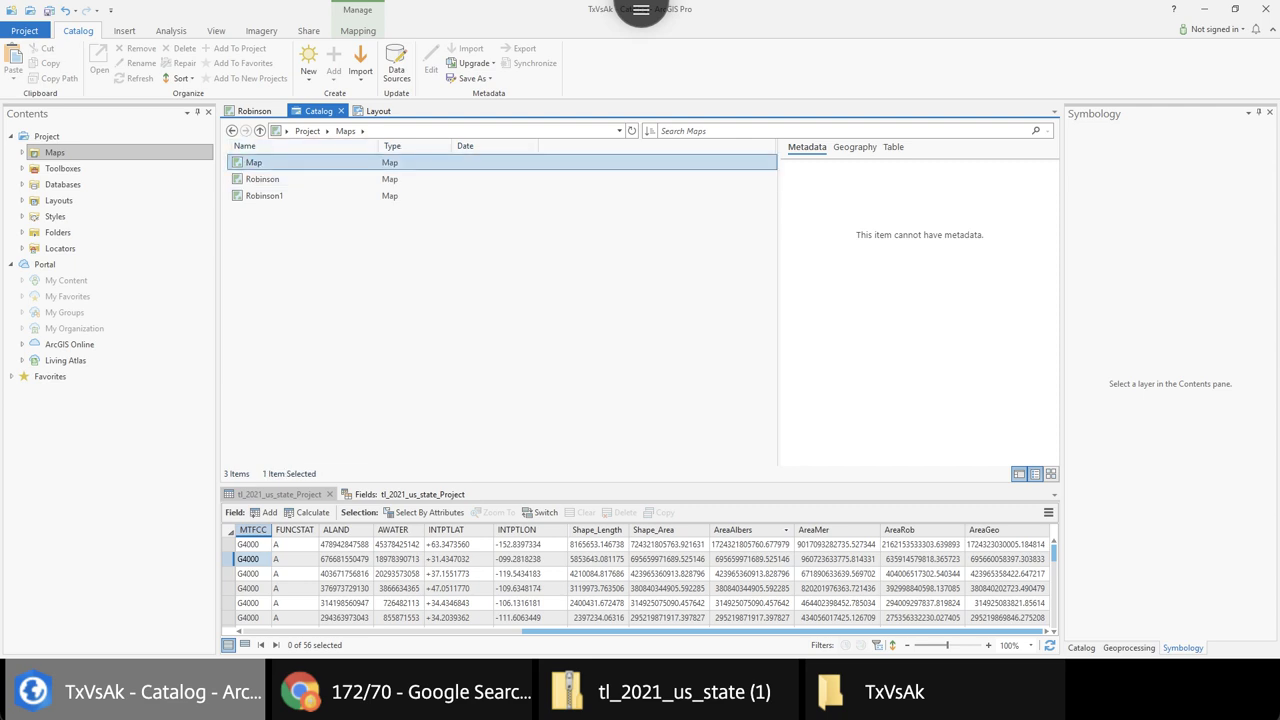
pyautogui.rightClick(250, 164)
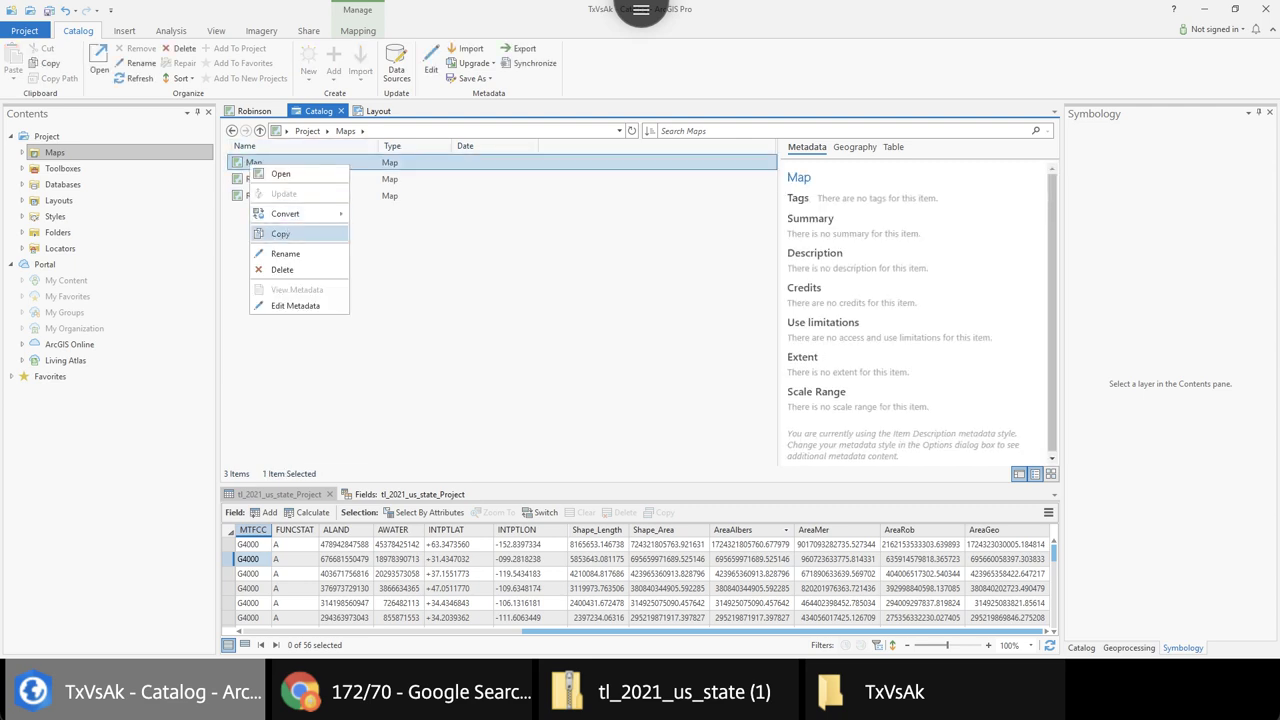
pyautogui.click(282, 269)
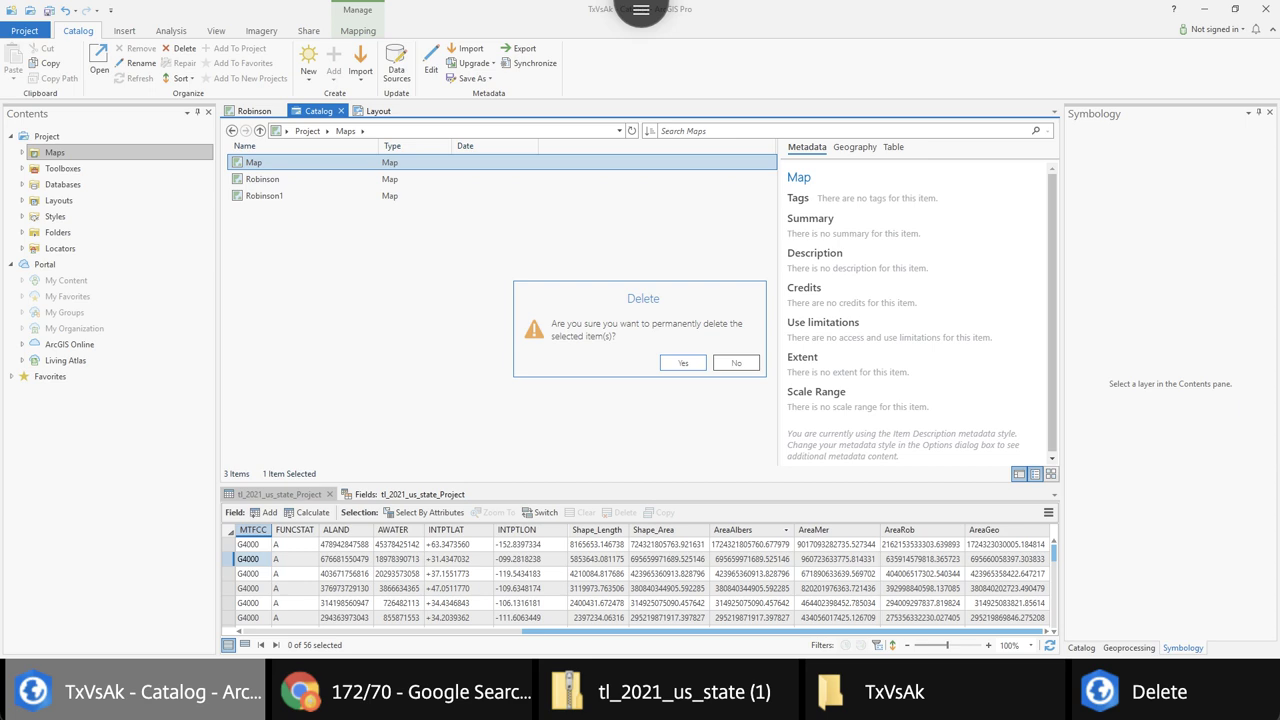
pyautogui.click(682, 362)
# Paste the copied map into the project's maps and rename this new copy as Albers
pyautogui.rightClick(263, 229)
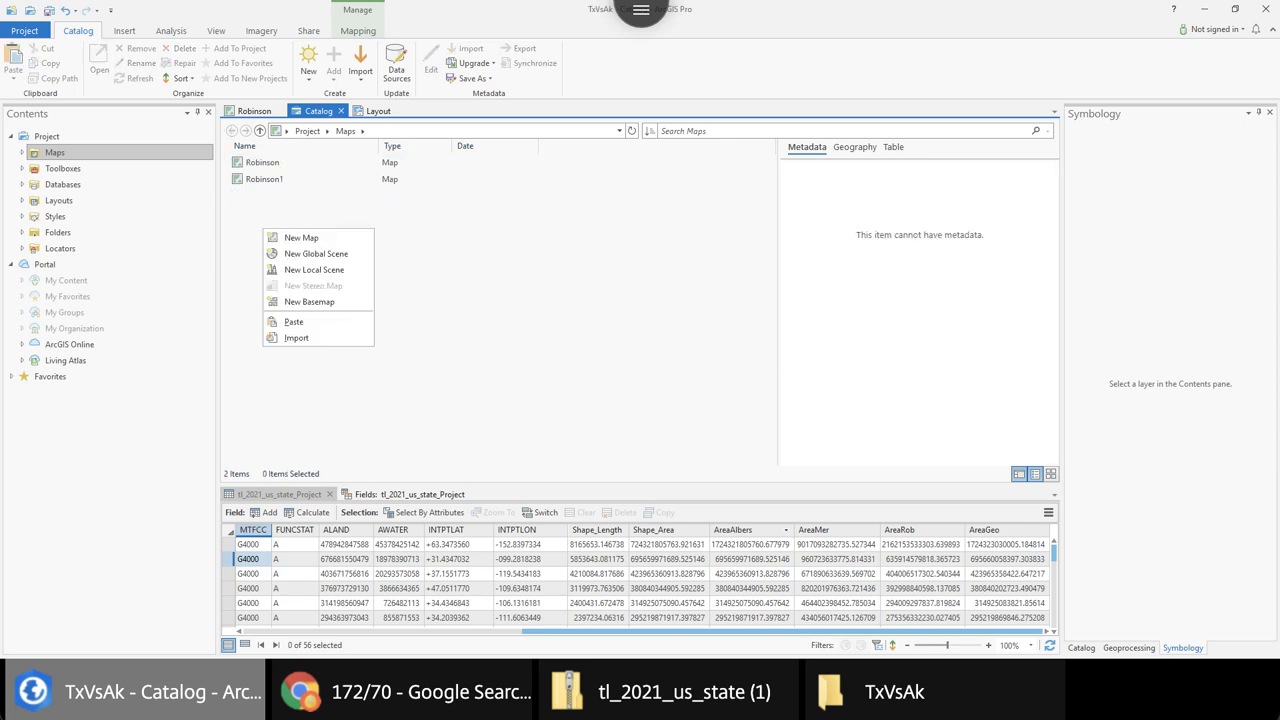
pyautogui.click(293, 321)
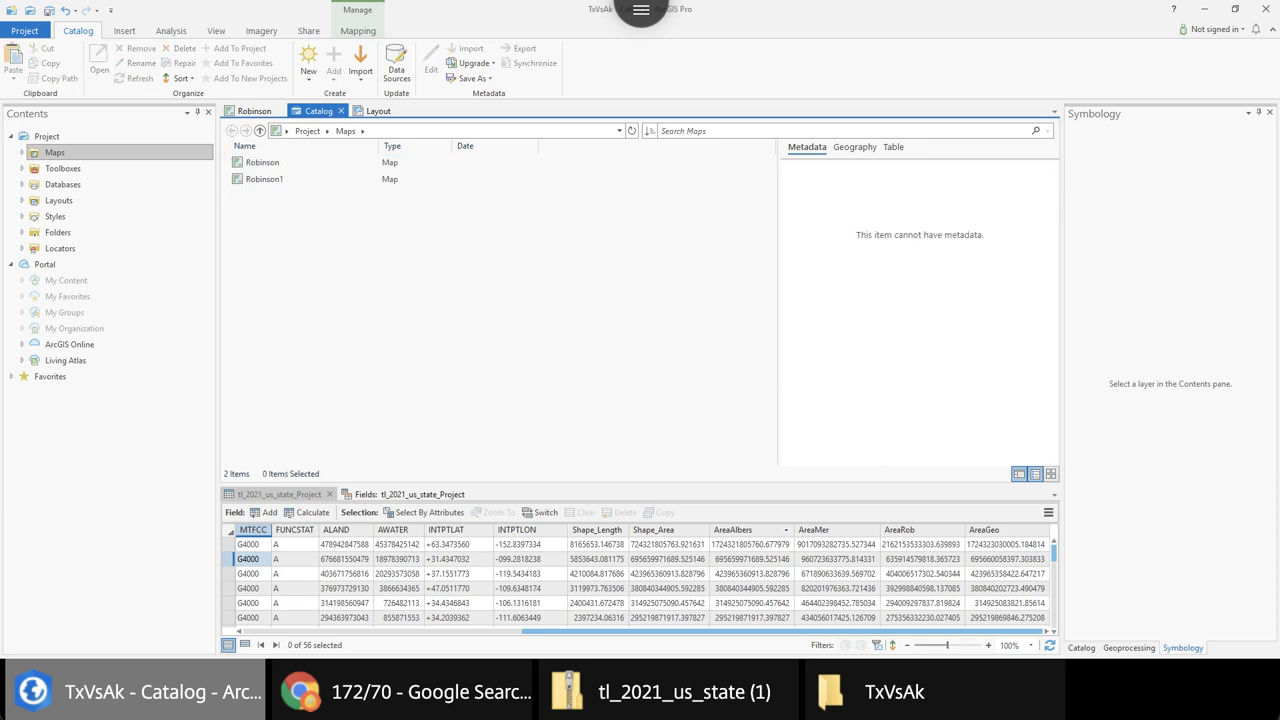
pyautogui.click(266, 195)
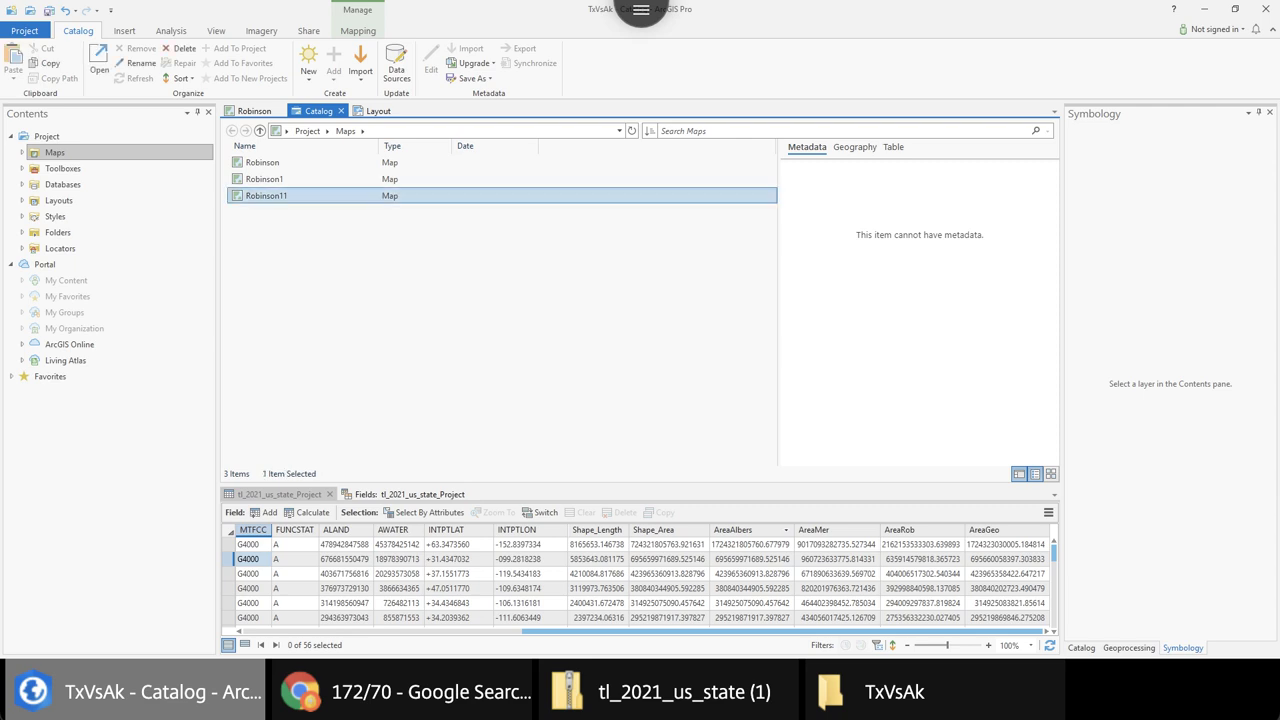
pyautogui.press('F2')
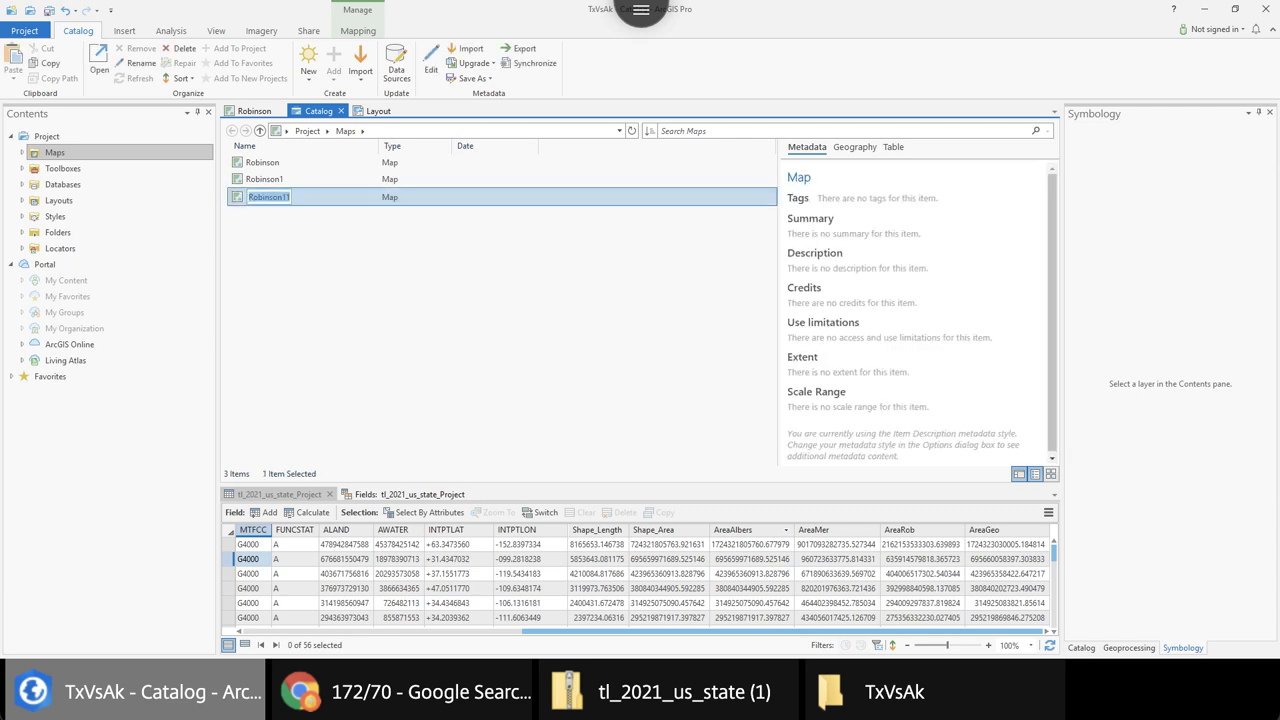
pyautogui.write('Albers')
pyautogui.press('Return')
# Rename the first duplicate of the Robinson map as Mercator
pyautogui.rightClick(268, 179)
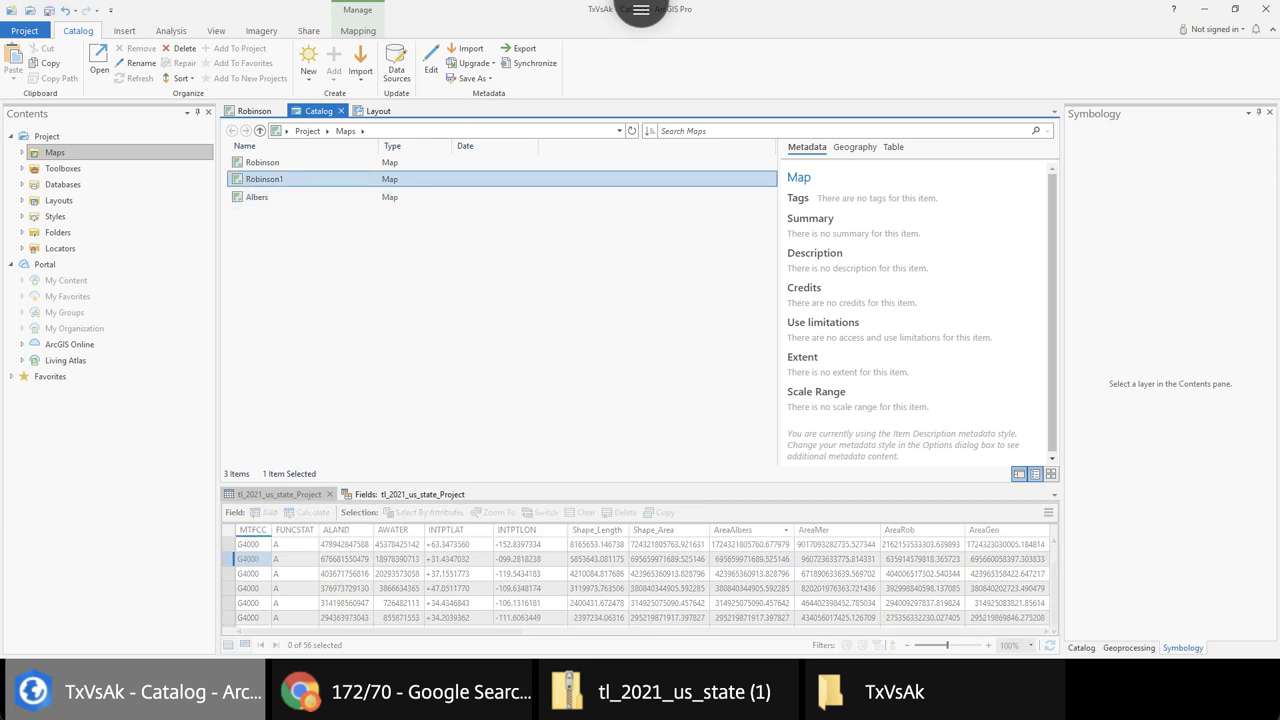
pyautogui.click(306, 268)
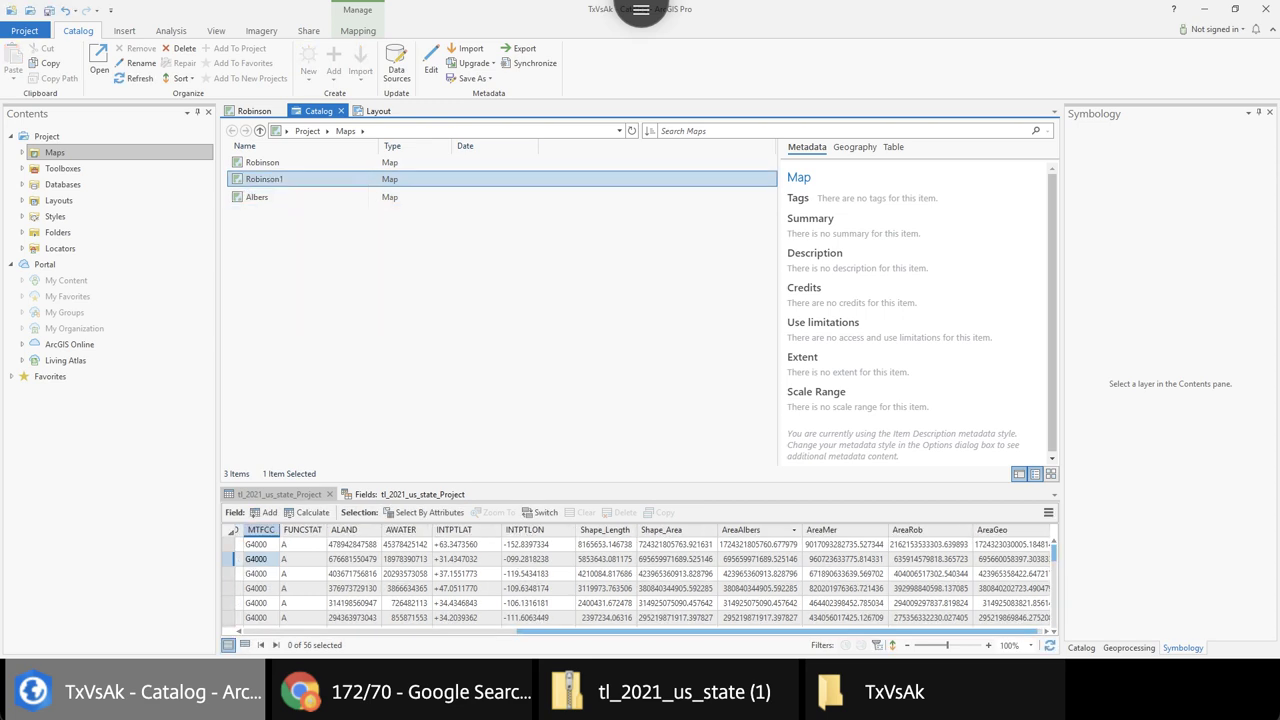
pyautogui.write('Mercator')
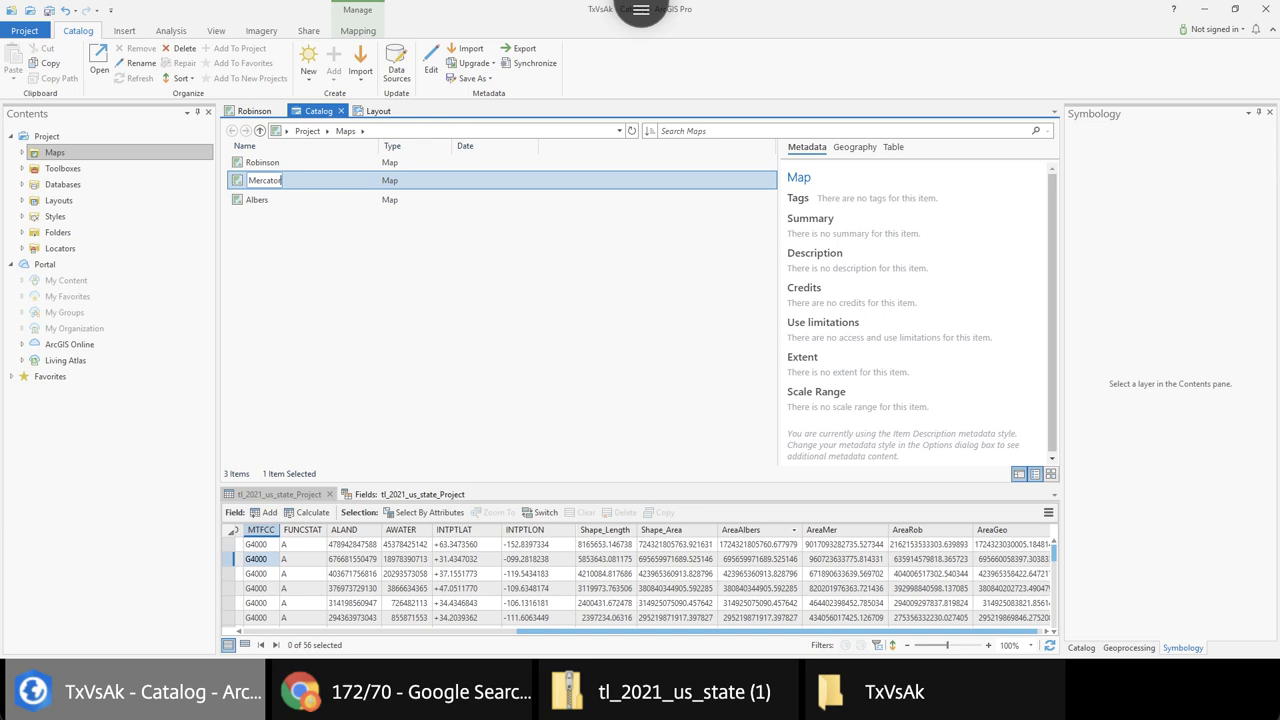
pyautogui.press('Return')
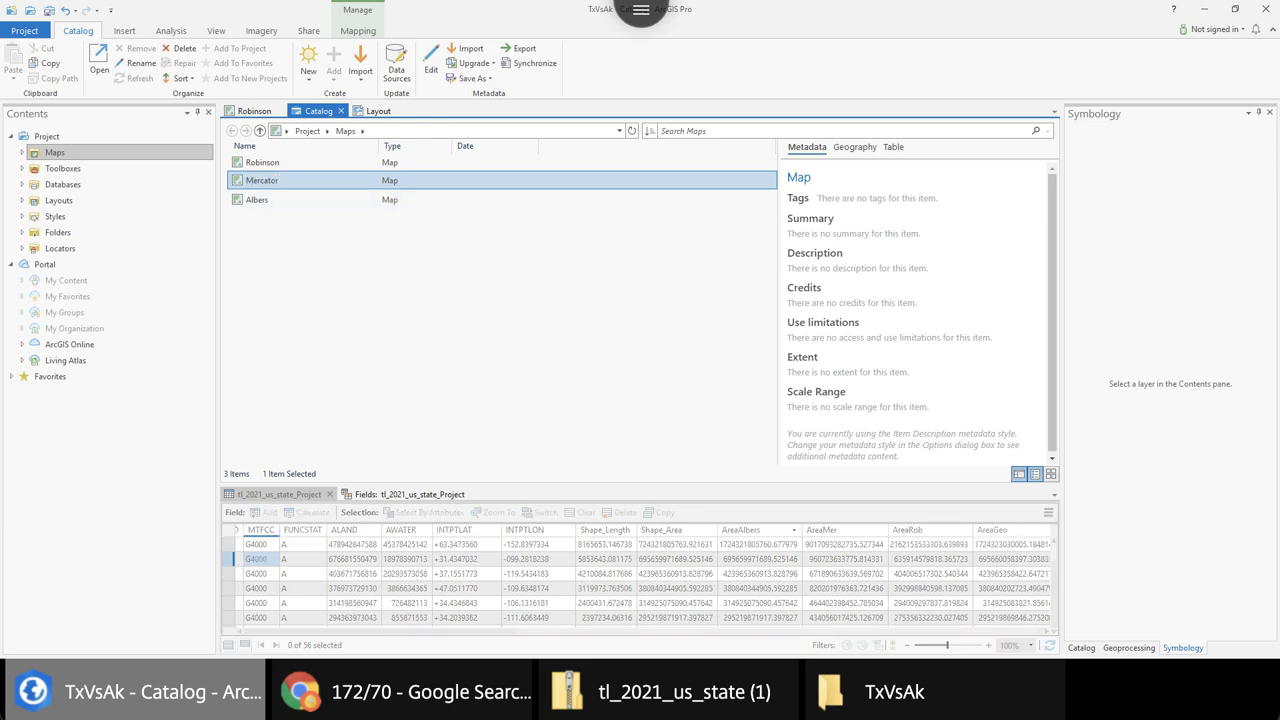
# Open the Mercator map from the catalog in its own map view
pyautogui.doubleClick(262, 180)
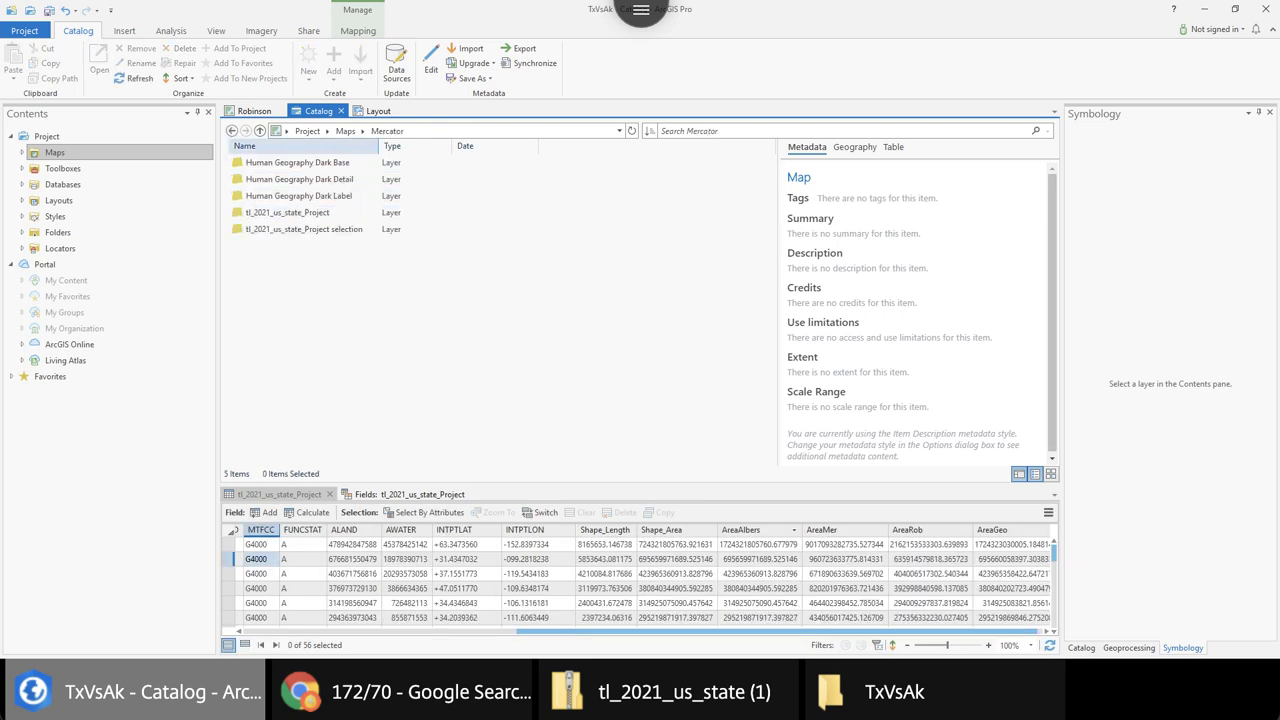
pyautogui.click(232, 130)
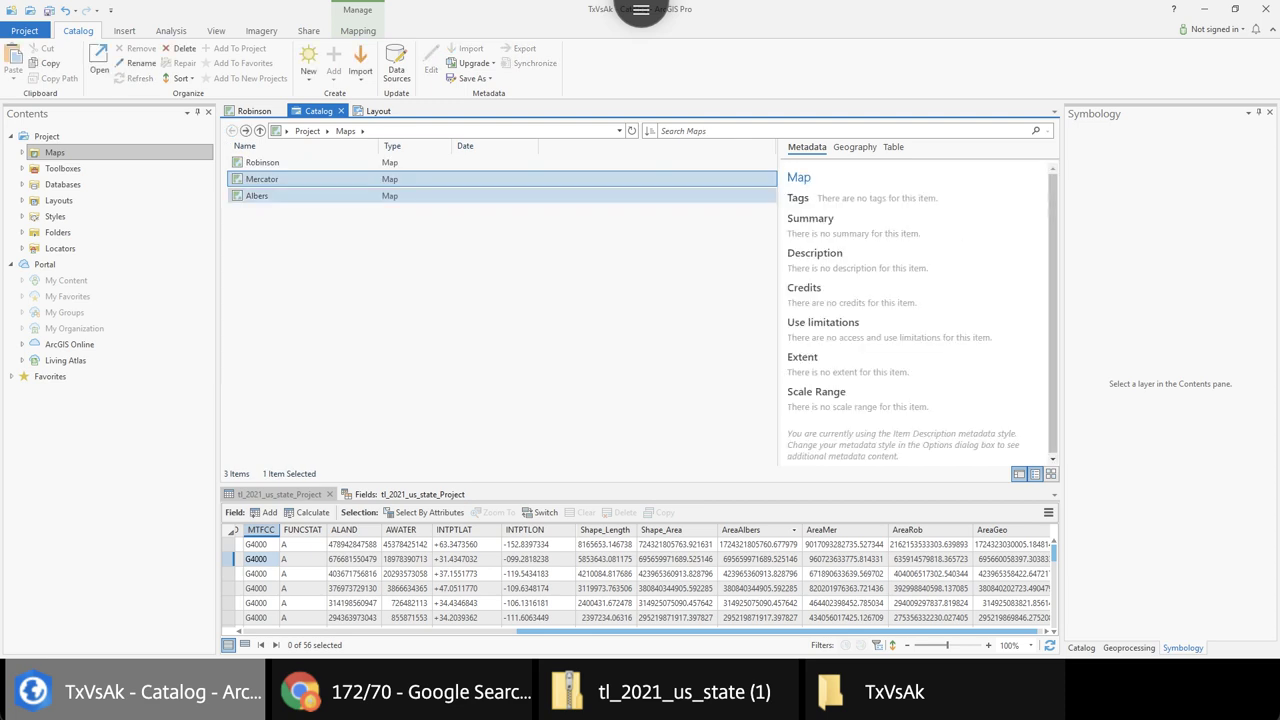
pyautogui.doubleClick(262, 179)
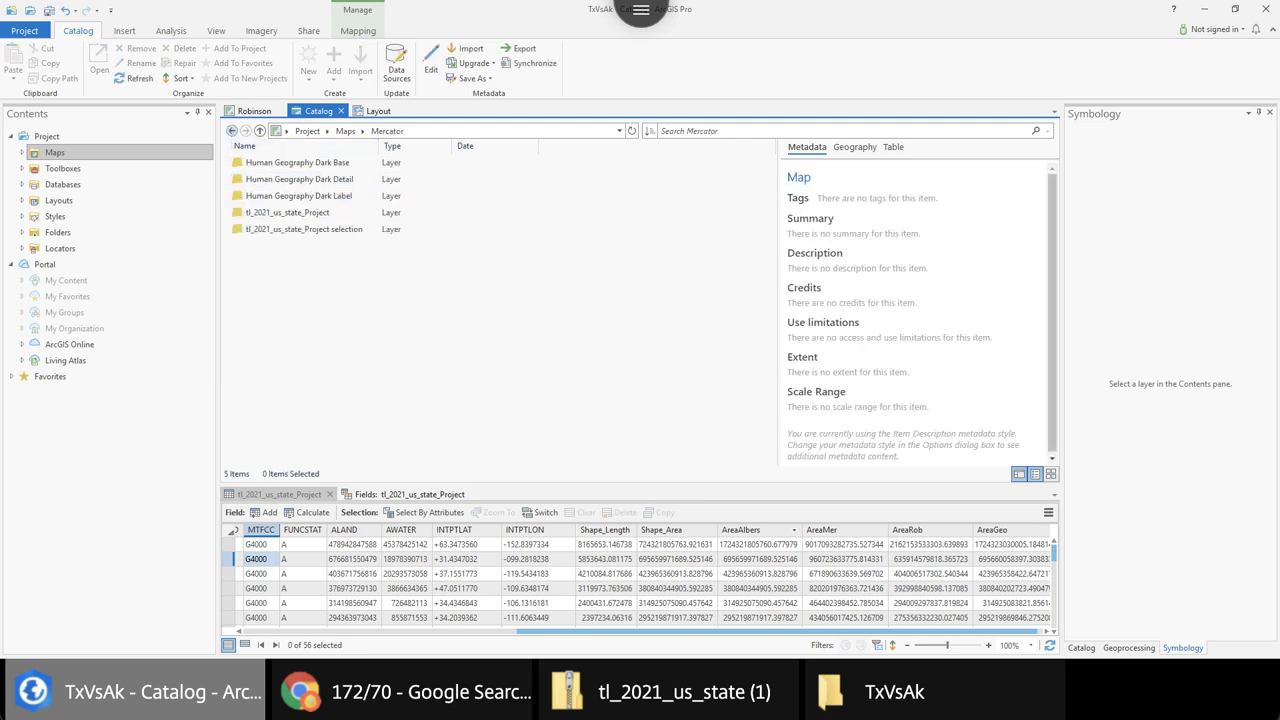
pyautogui.press('BackSpace')
pyautogui.rightClick(262, 180)
pyautogui.click(285, 191)
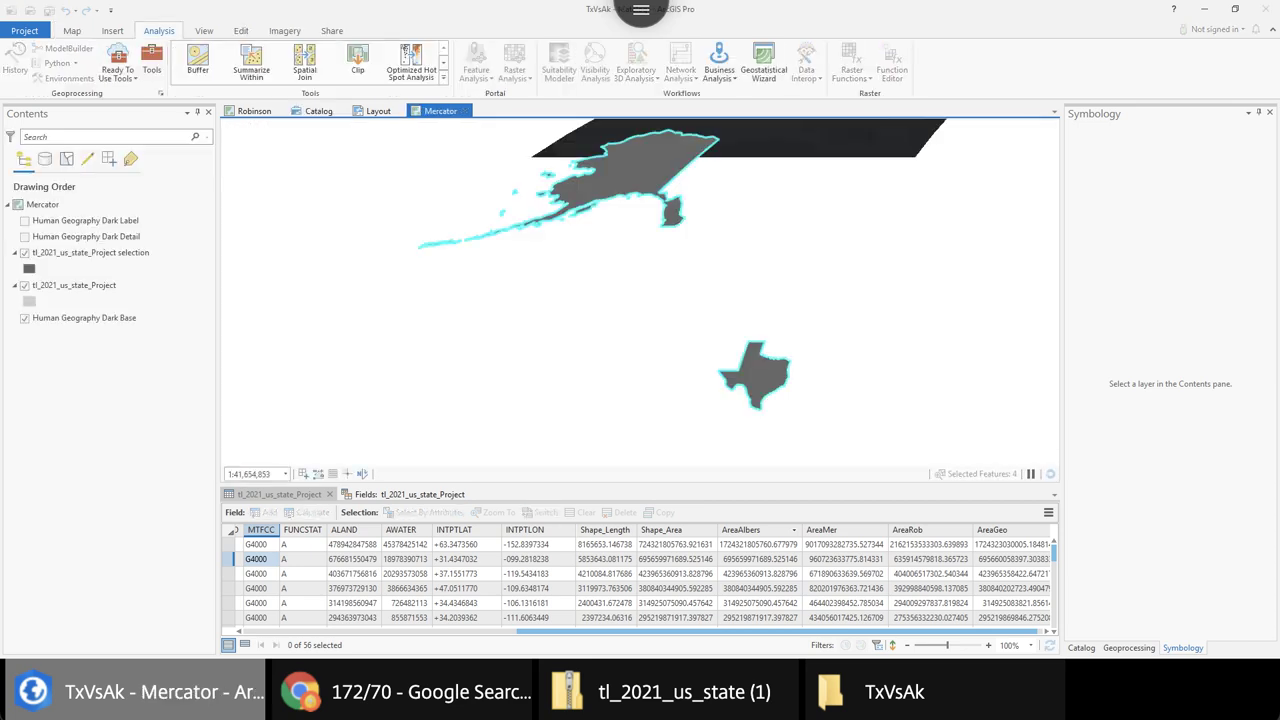
# Open the Albers map from the catalog in its own map view
pyautogui.click(318, 111)
pyautogui.press('Down')
pyautogui.press('Menu')
pyautogui.press('Return')
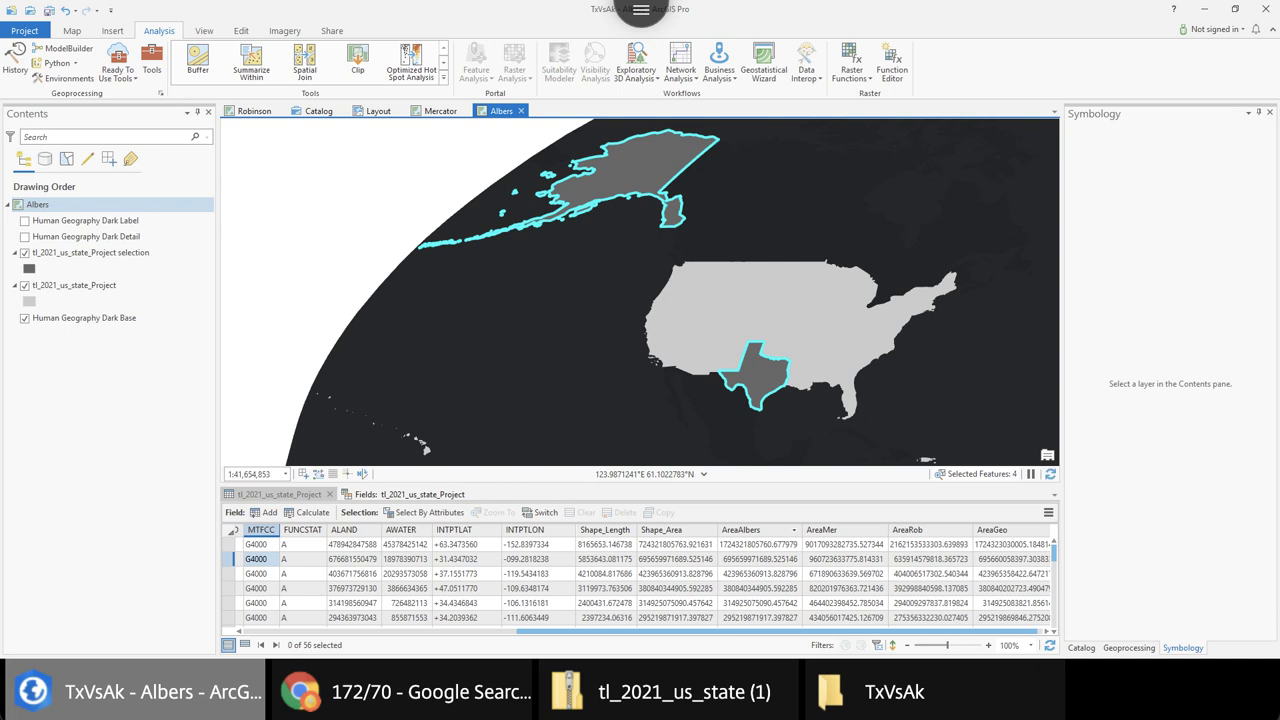
# Set the Albers map's XY coordinate system to North America Albers Equal Area Conic
pyautogui.press('Menu')
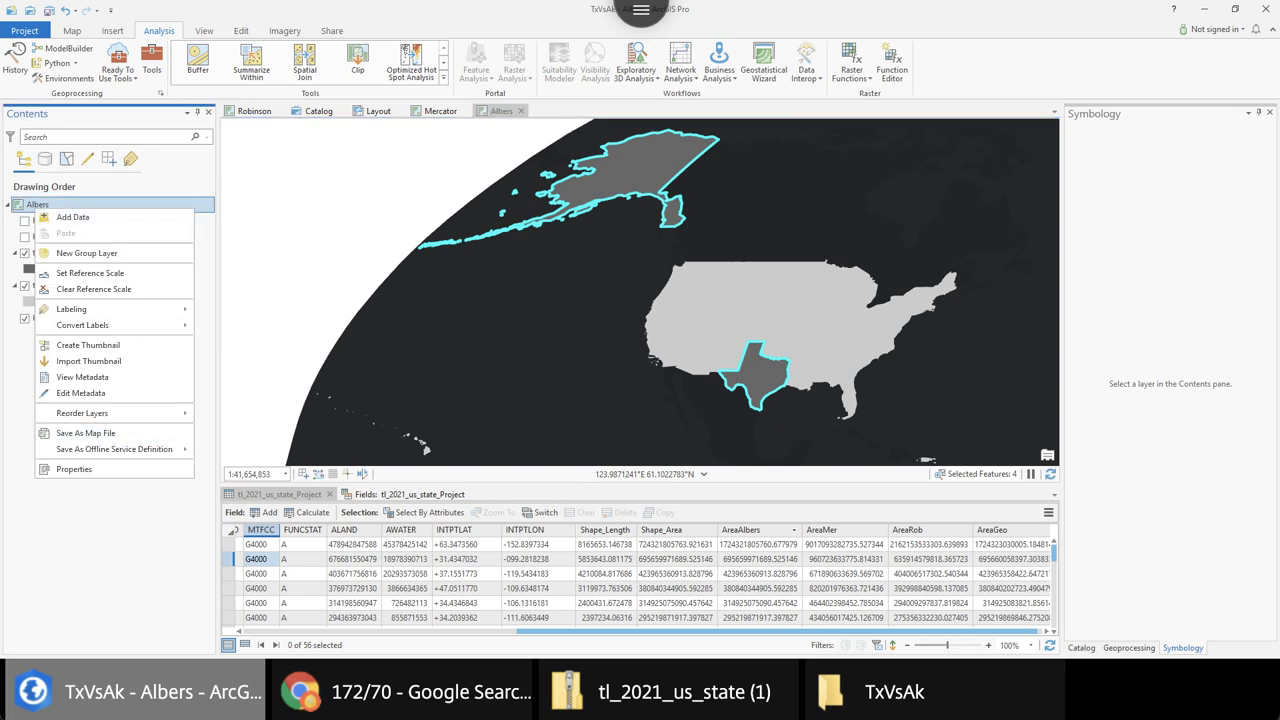
pyautogui.press('Up')
pyautogui.press('Return')
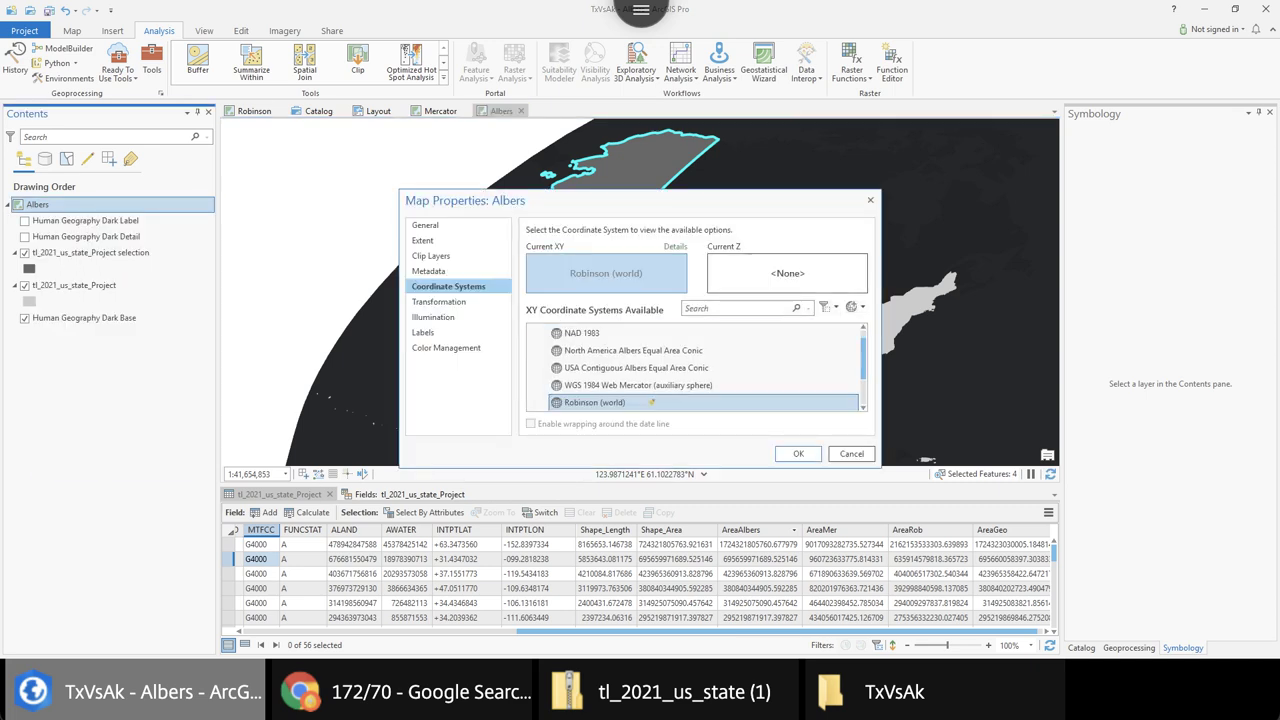
pyautogui.scroll(1, 696, 366)
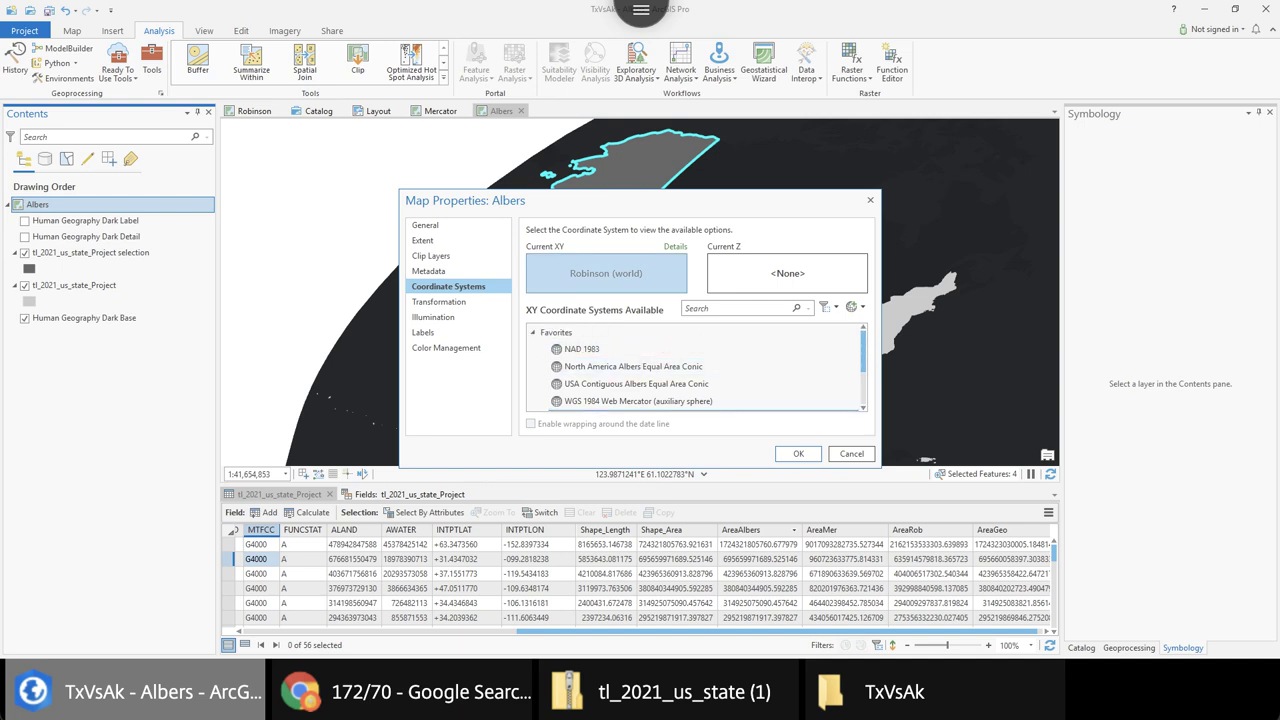
pyautogui.click(729, 366)
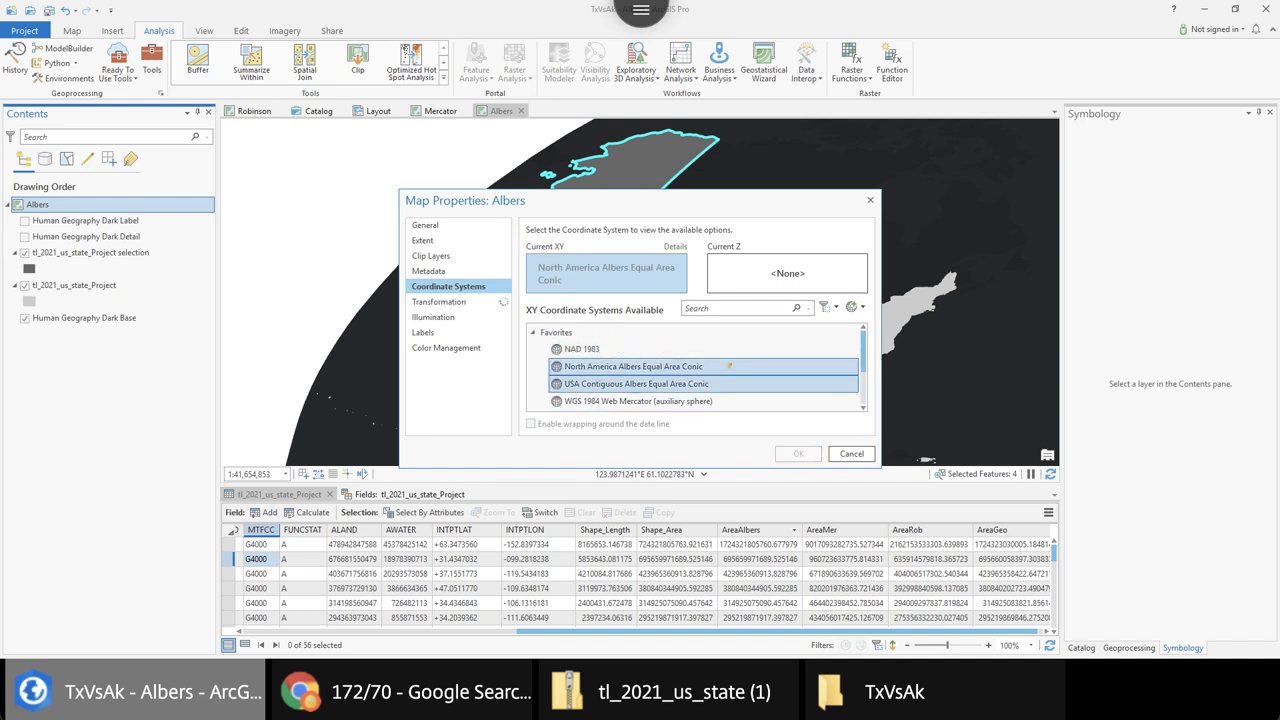
pyautogui.click(798, 453)
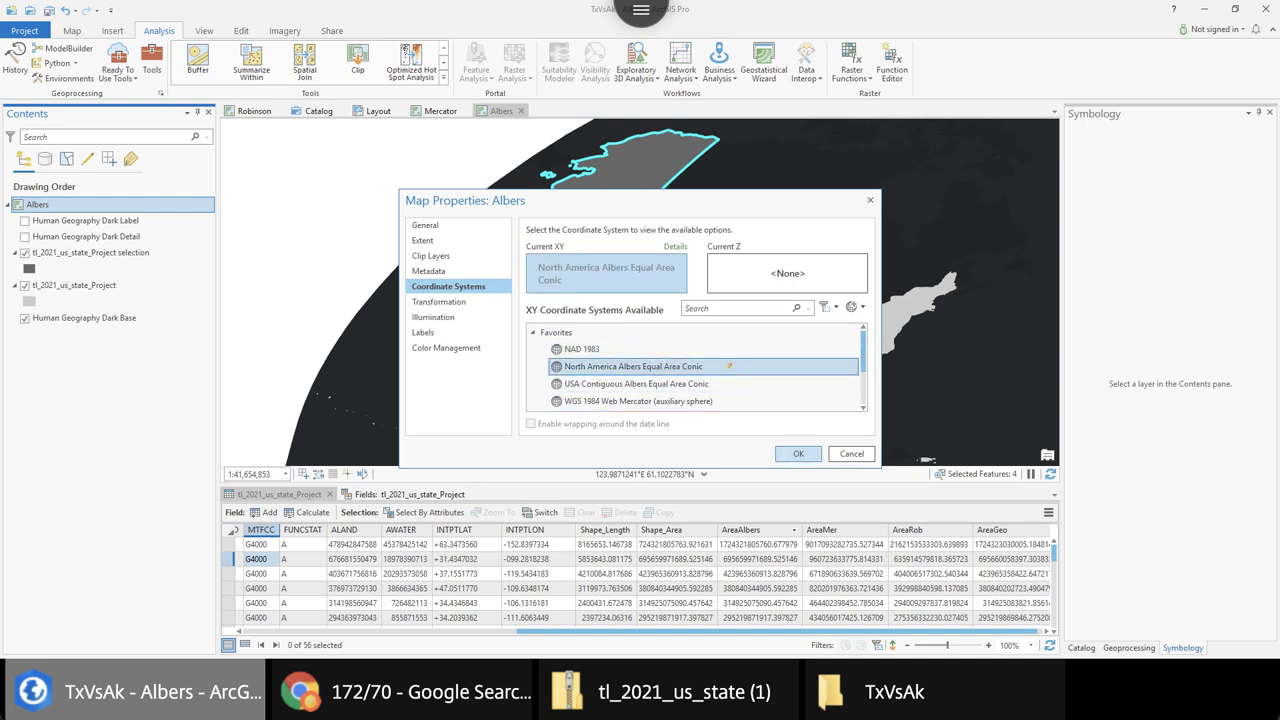
pyautogui.click(798, 453)
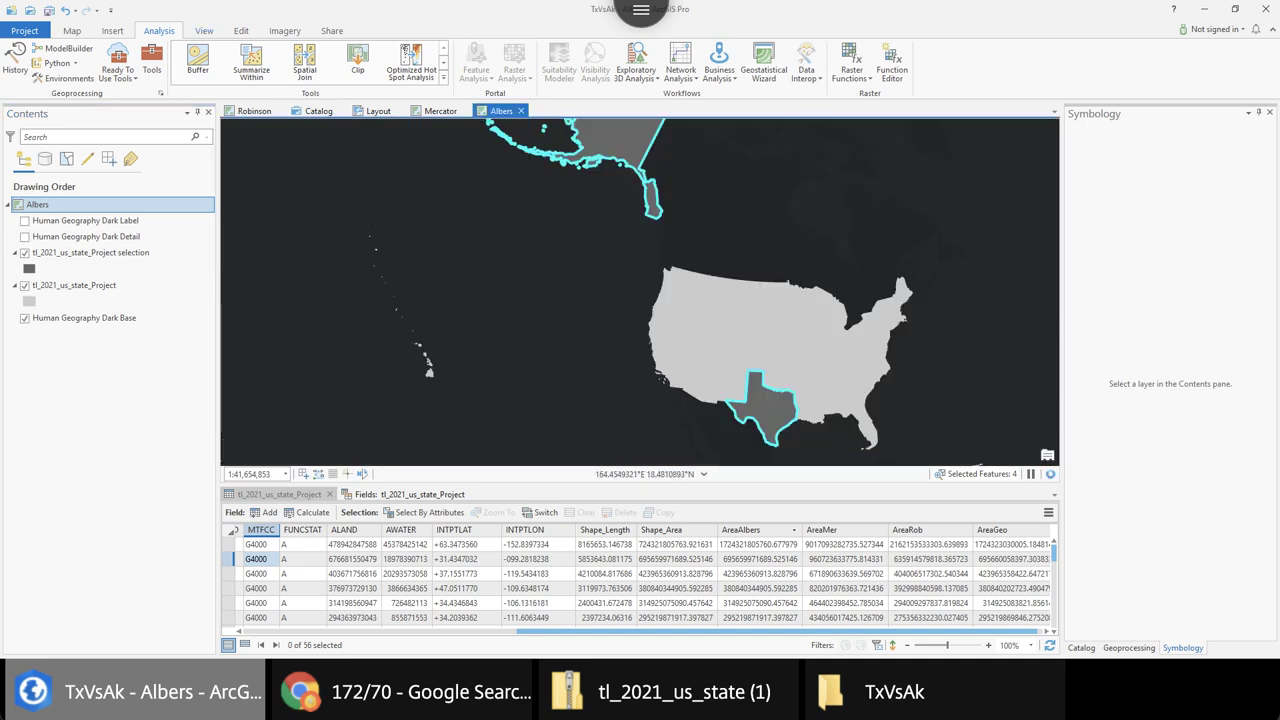
# Clear the feature selection in the Albers map
pyautogui.click(72, 31)
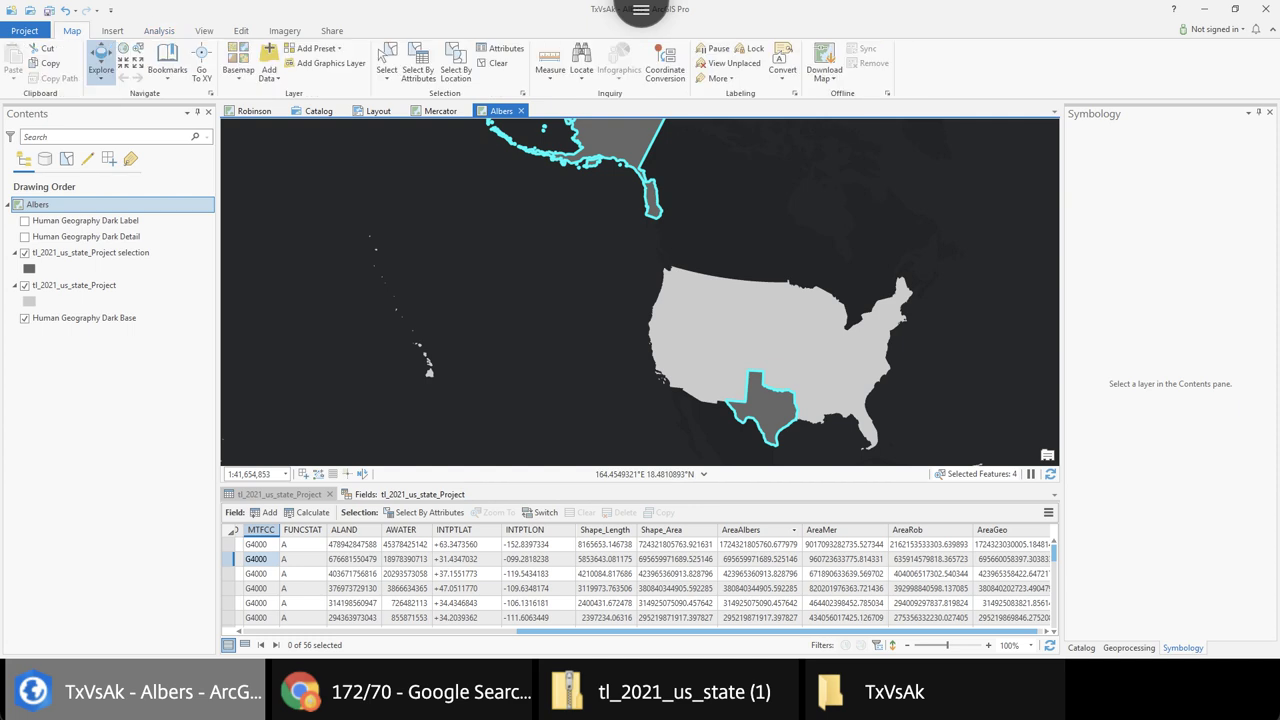
pyautogui.click(497, 63)
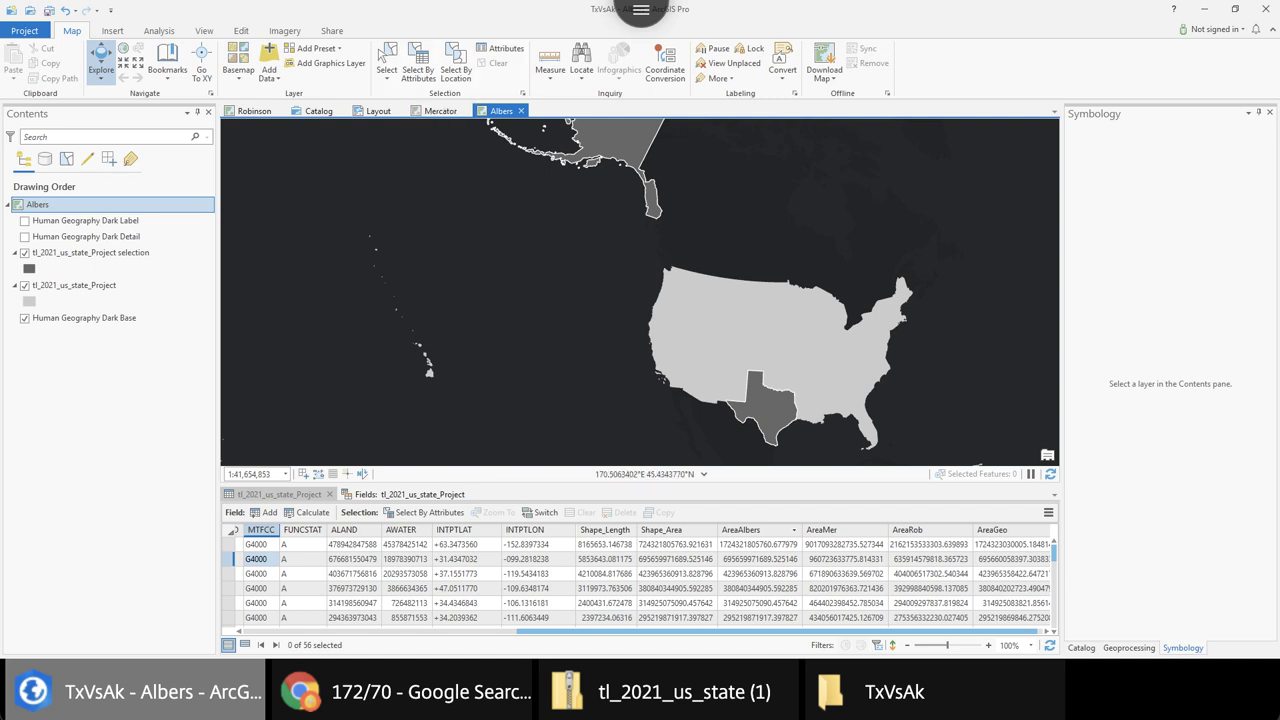
# Set the Mercator map's XY coordinate system to WGS 1984 Web Mercator (auxiliary sphere) and clear its feature selection
pyautogui.click(440, 111)
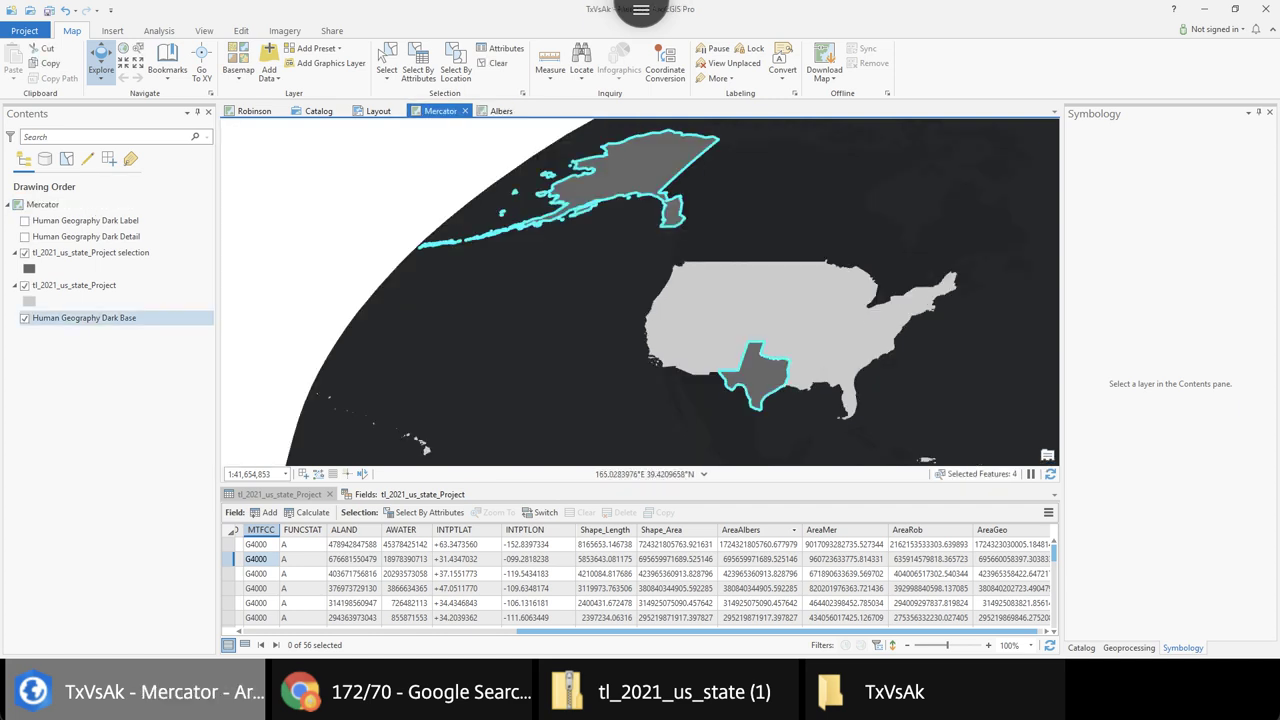
pyautogui.rightClick(57, 204)
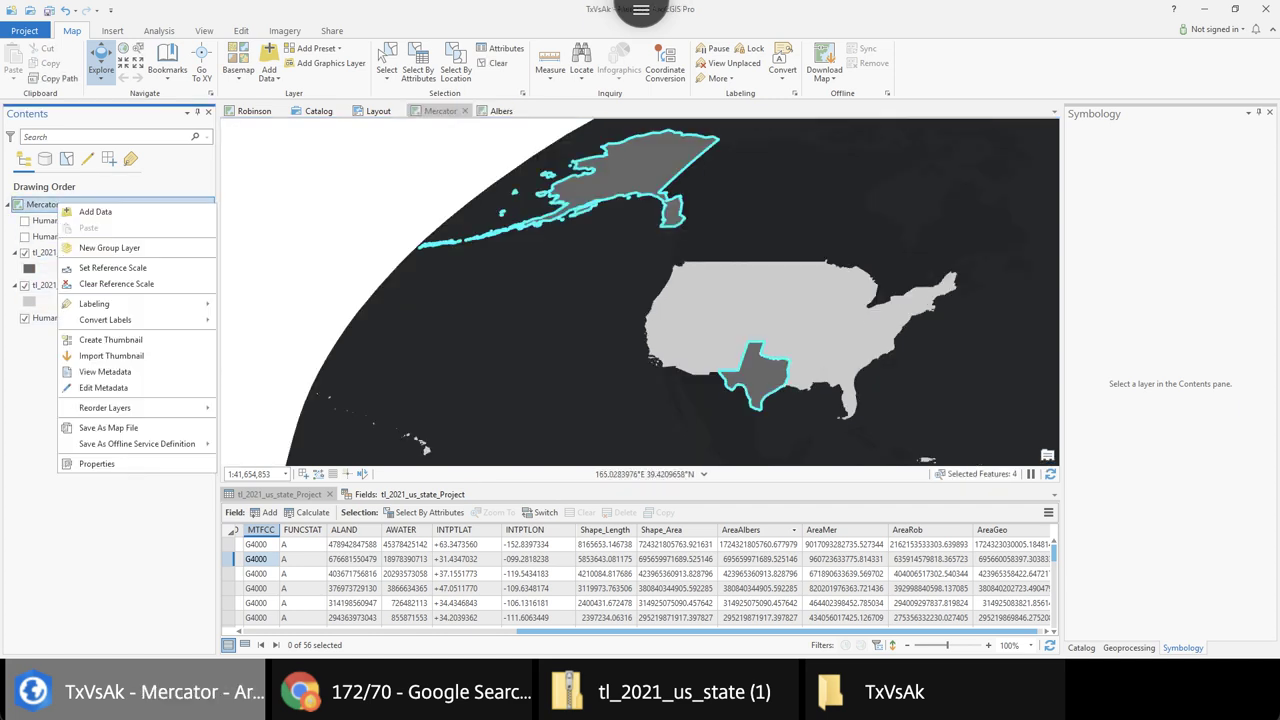
pyautogui.click(97, 463)
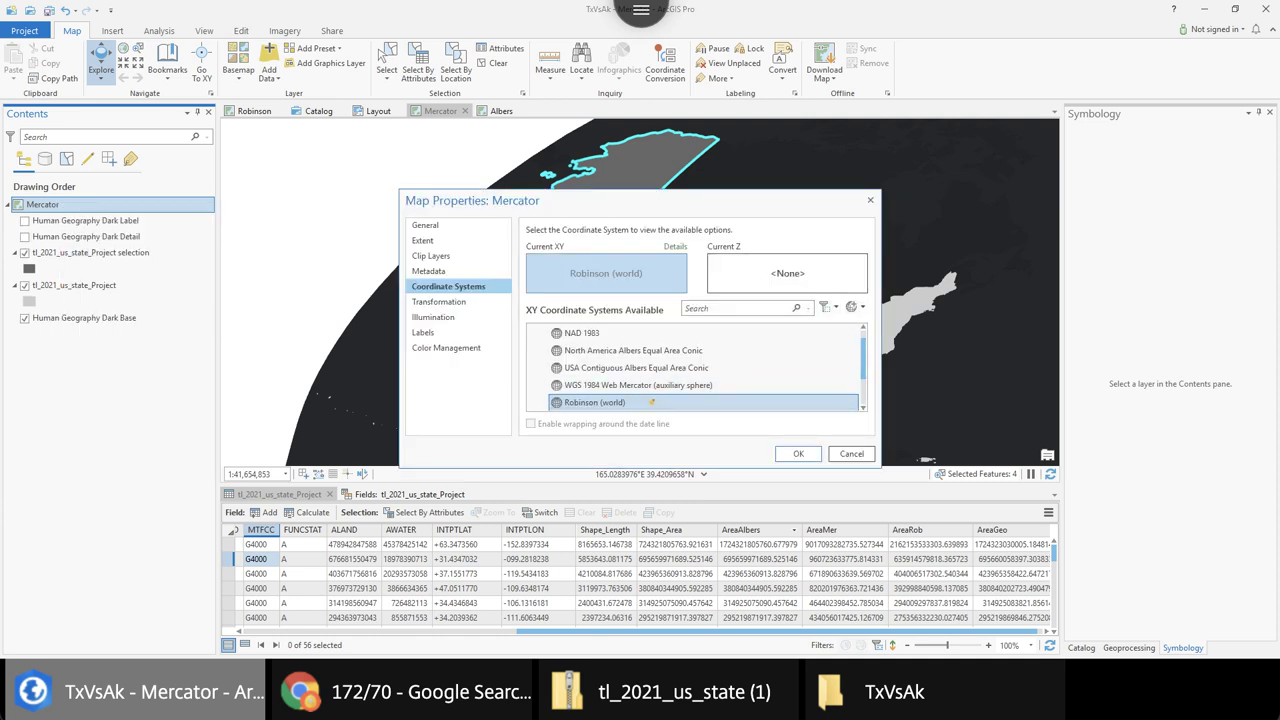
pyautogui.click(739, 385)
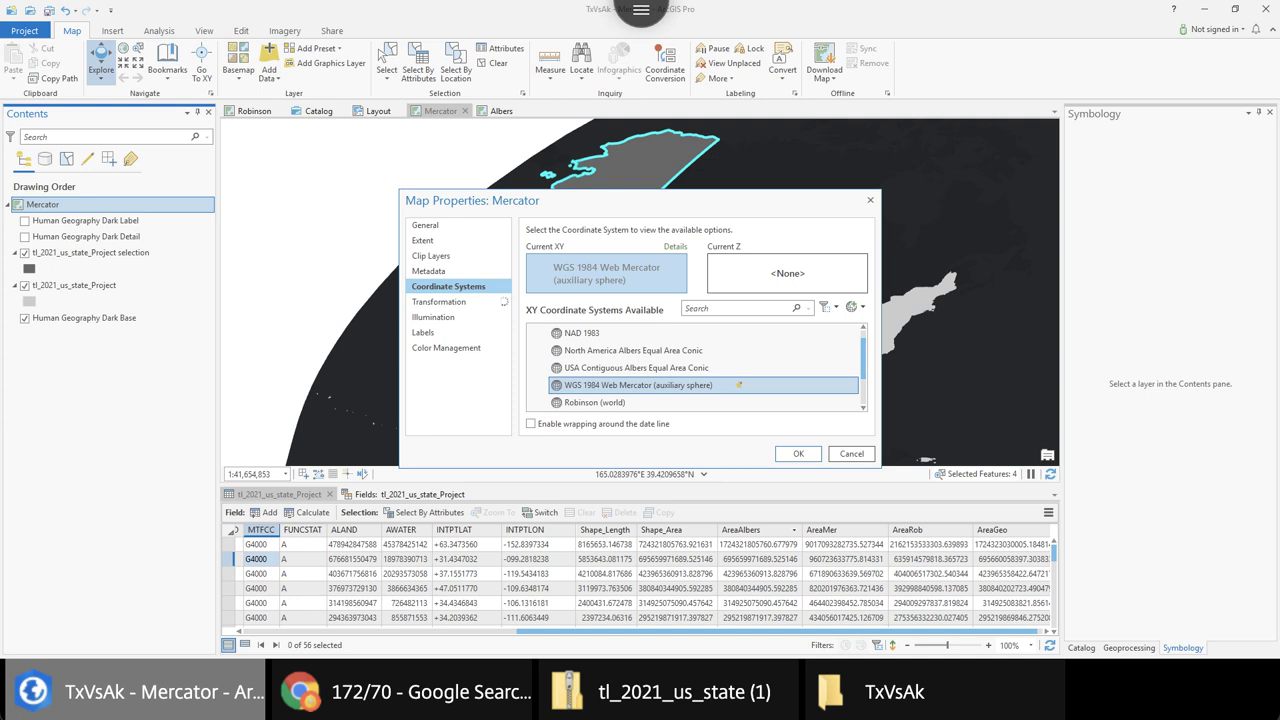
pyautogui.click(798, 453)
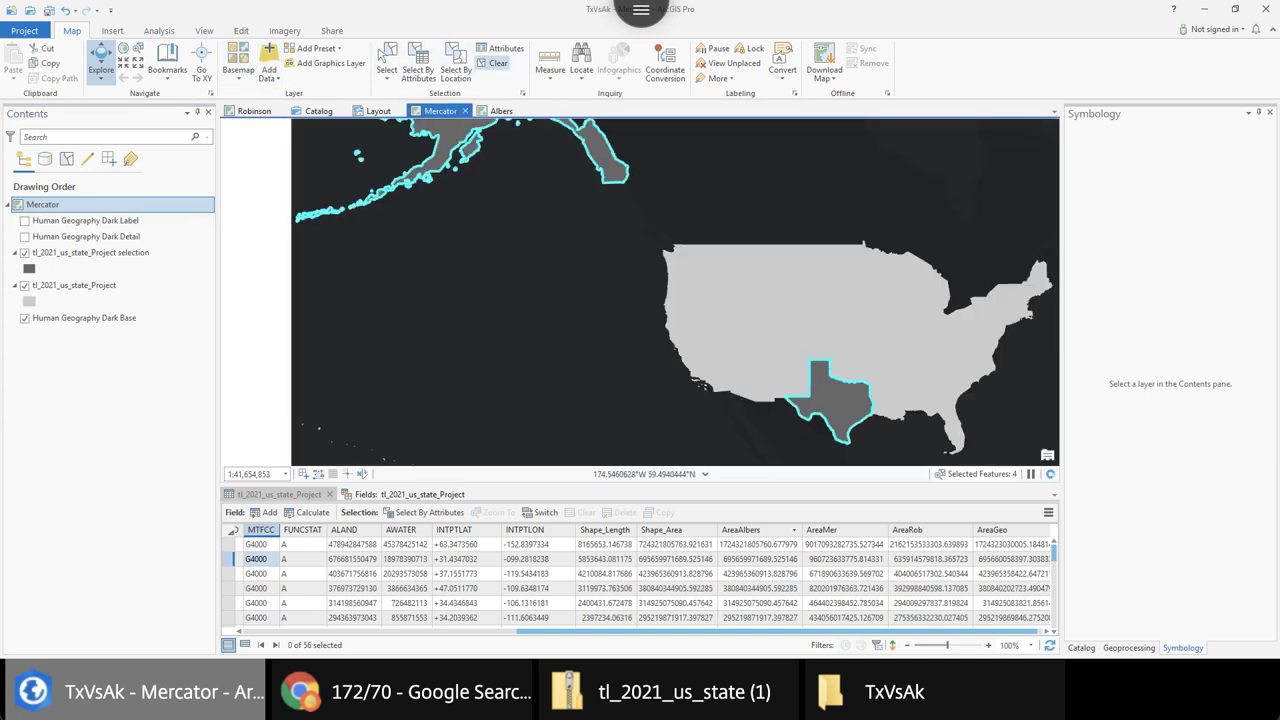
pyautogui.click(494, 62)
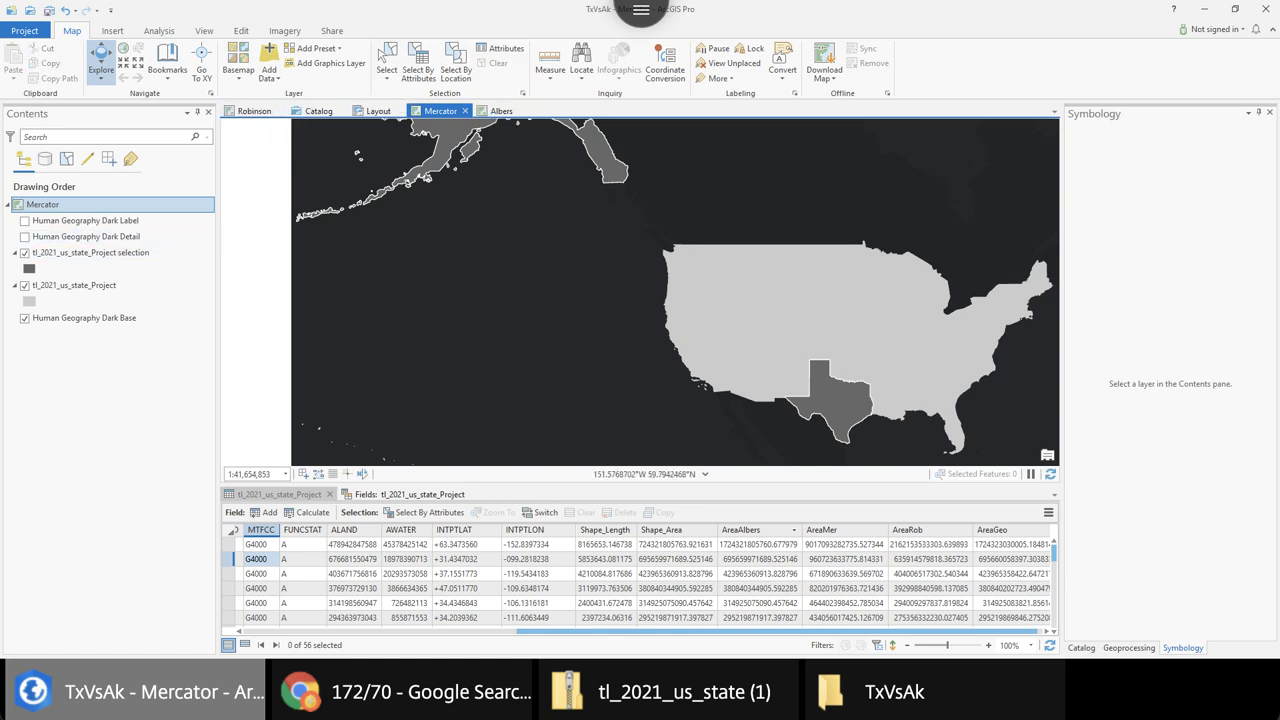
# Add a map frame of the Mercator map to the layout directly below the Robinson frame, matching its width
pyautogui.click(378, 111)
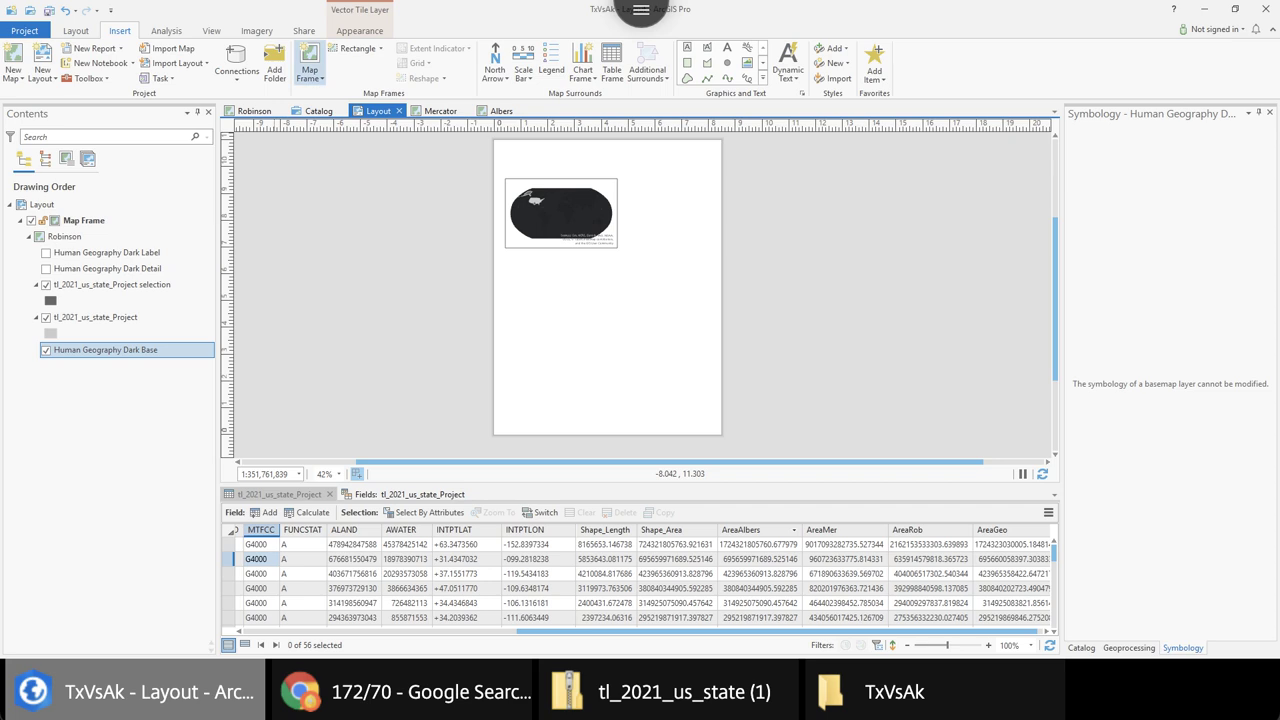
pyautogui.click(309, 70)
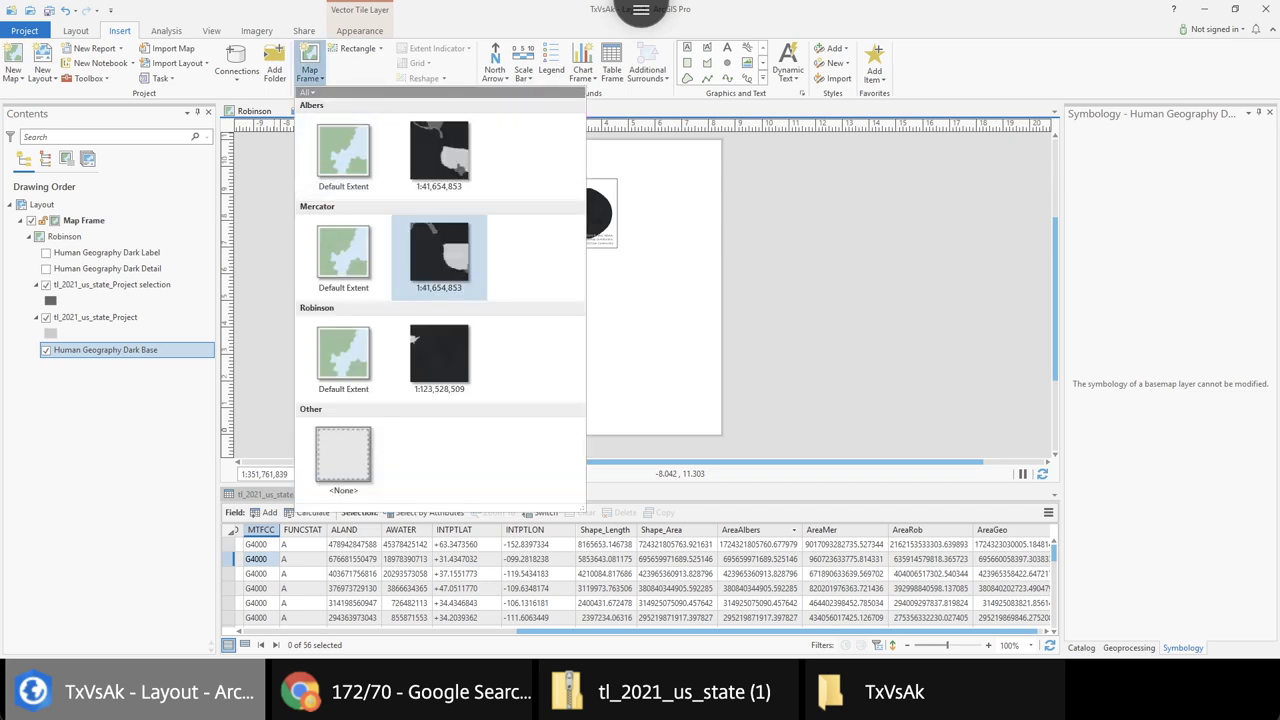
pyautogui.click(439, 255)
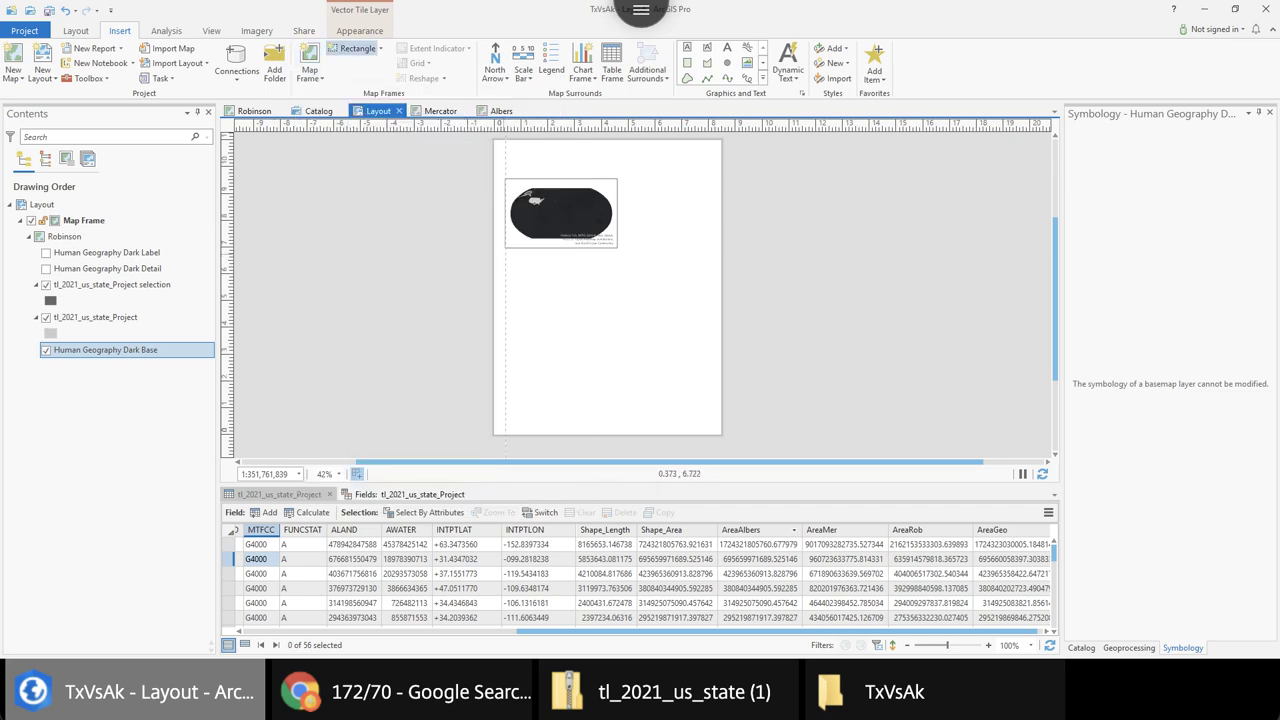
pyautogui.moveTo(609, 337); pyautogui.dragTo(617, 322)
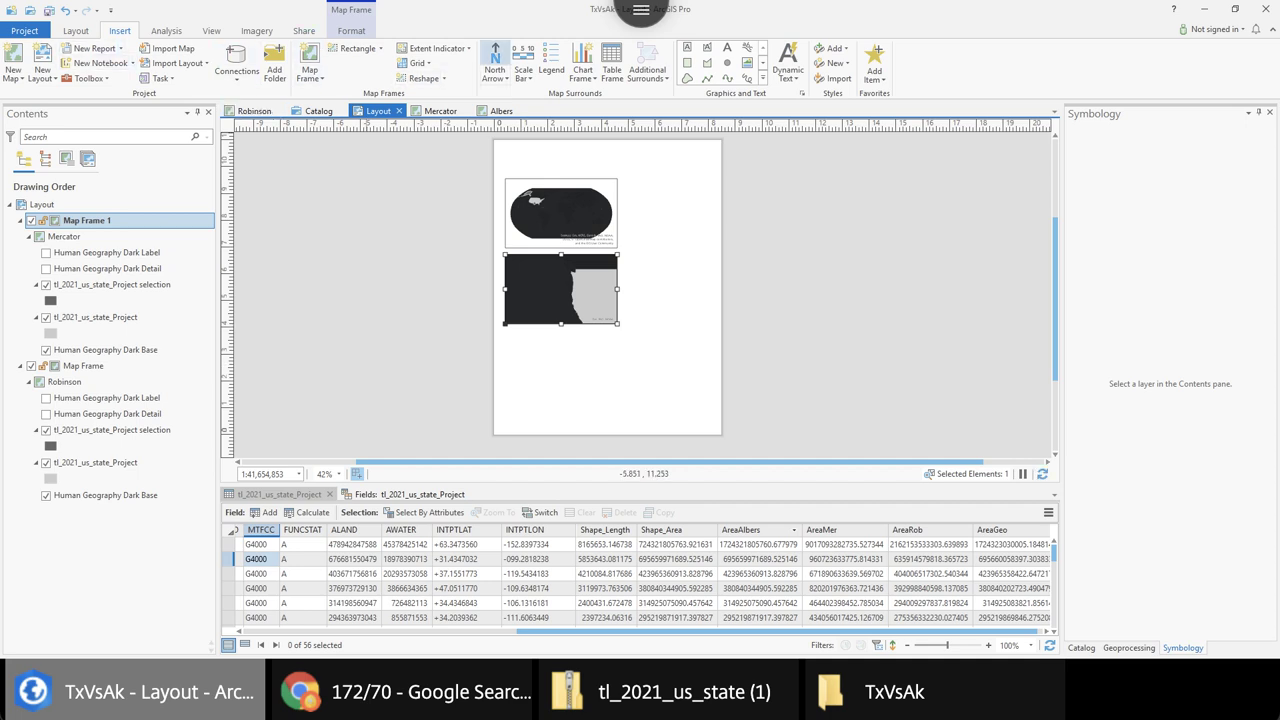
# Add a map frame of the Albers map to the layout below the Mercator frame, matching its width
pyautogui.click(309, 72)
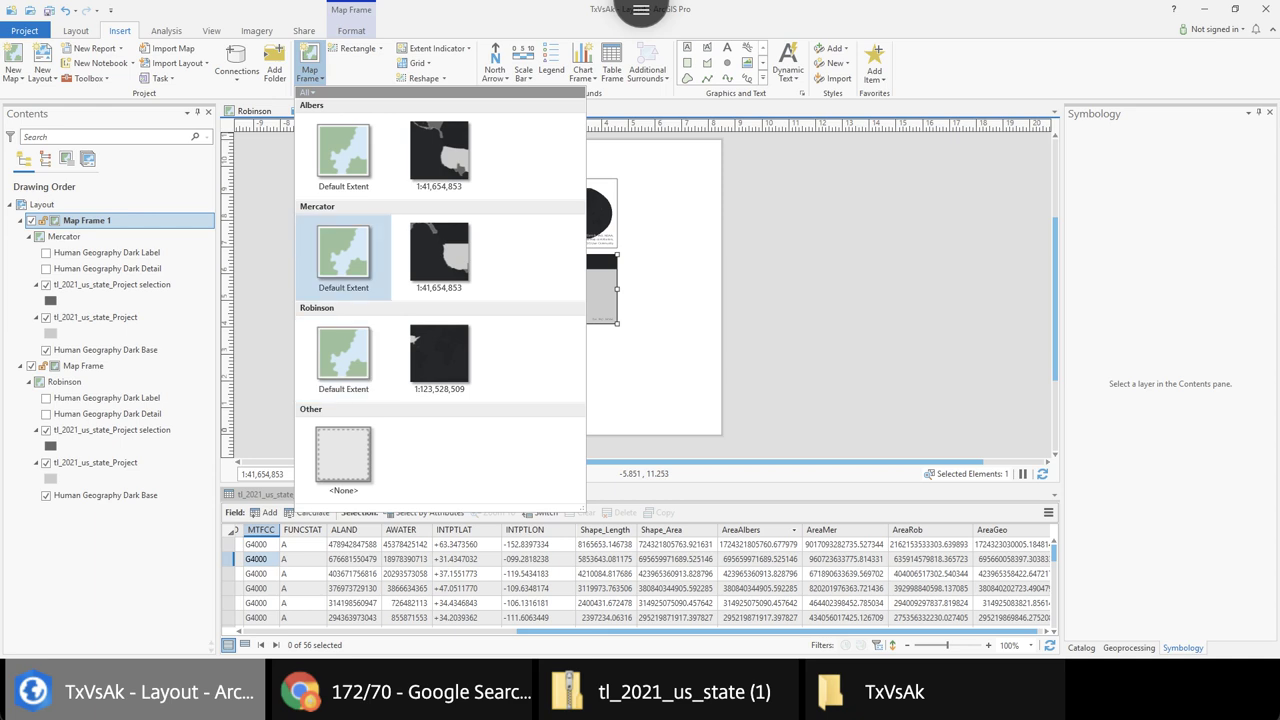
pyautogui.click(439, 152)
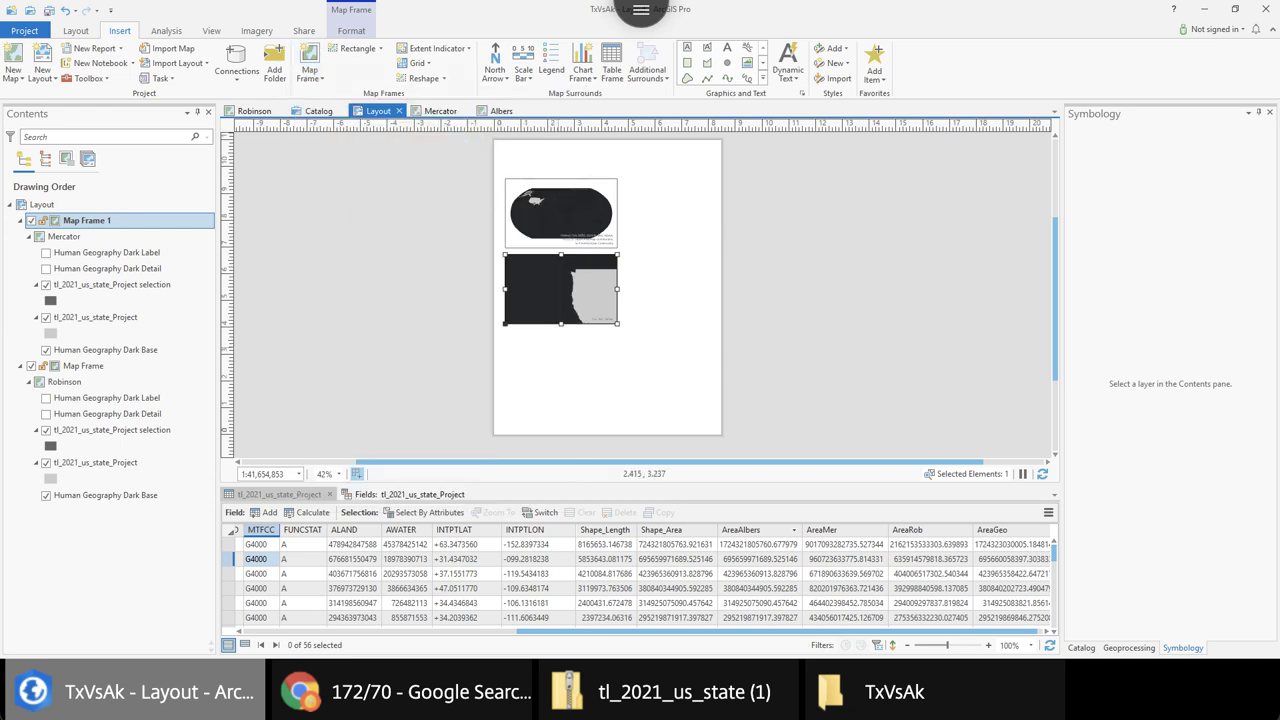
pyautogui.moveTo(505, 340); pyautogui.dragTo(618, 404)
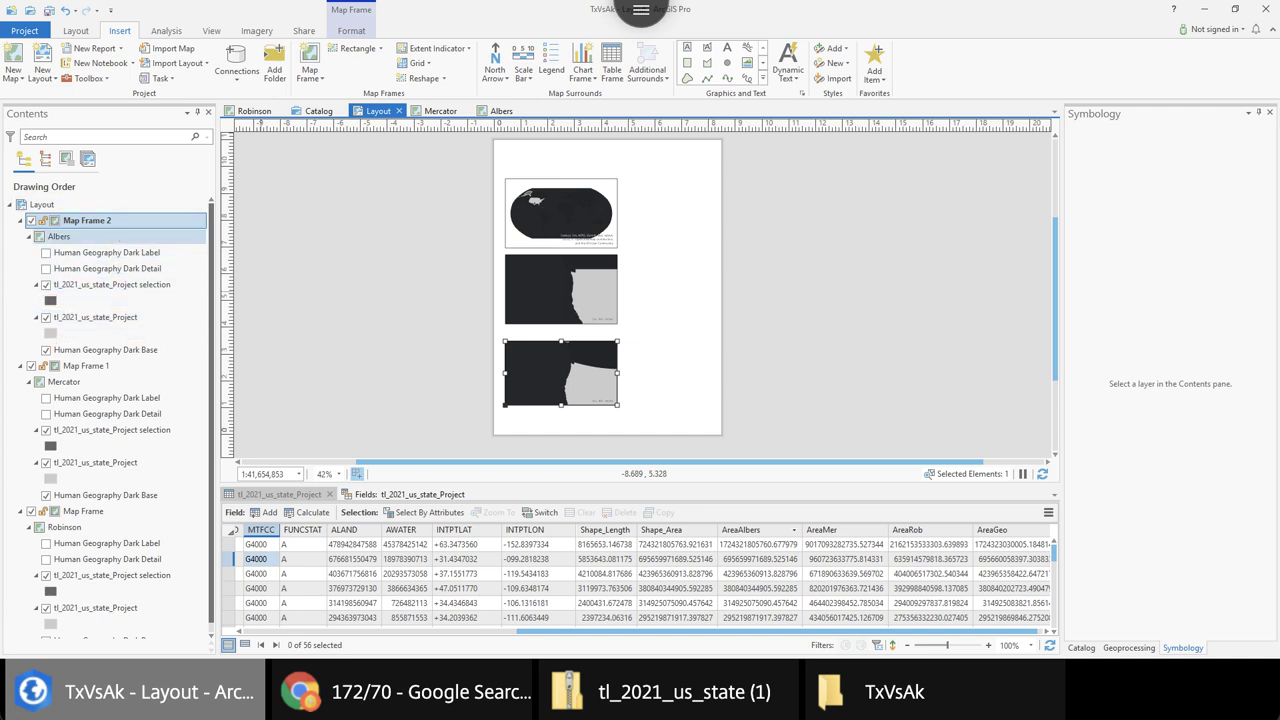
# Zoom the Albers and Mercator map frames to the extent of their Human Geography Dark Base layers
pyautogui.rightClick(58, 236)
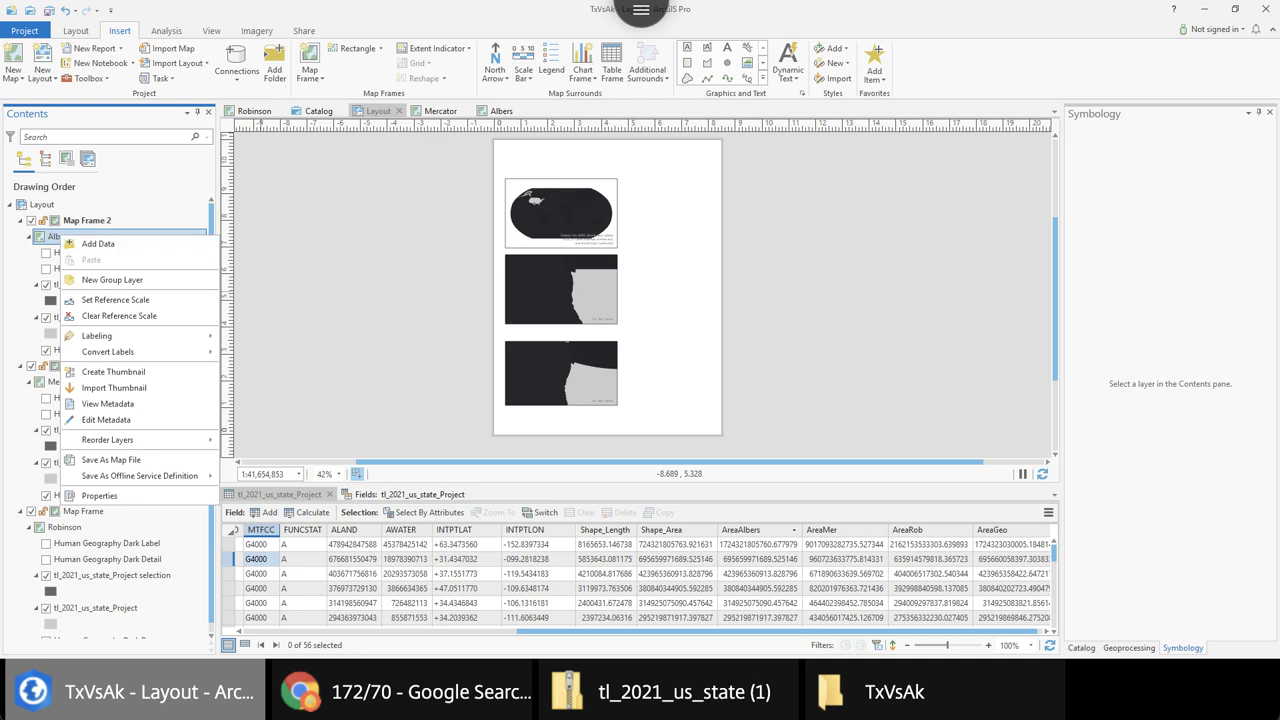
pyautogui.press('Escape')
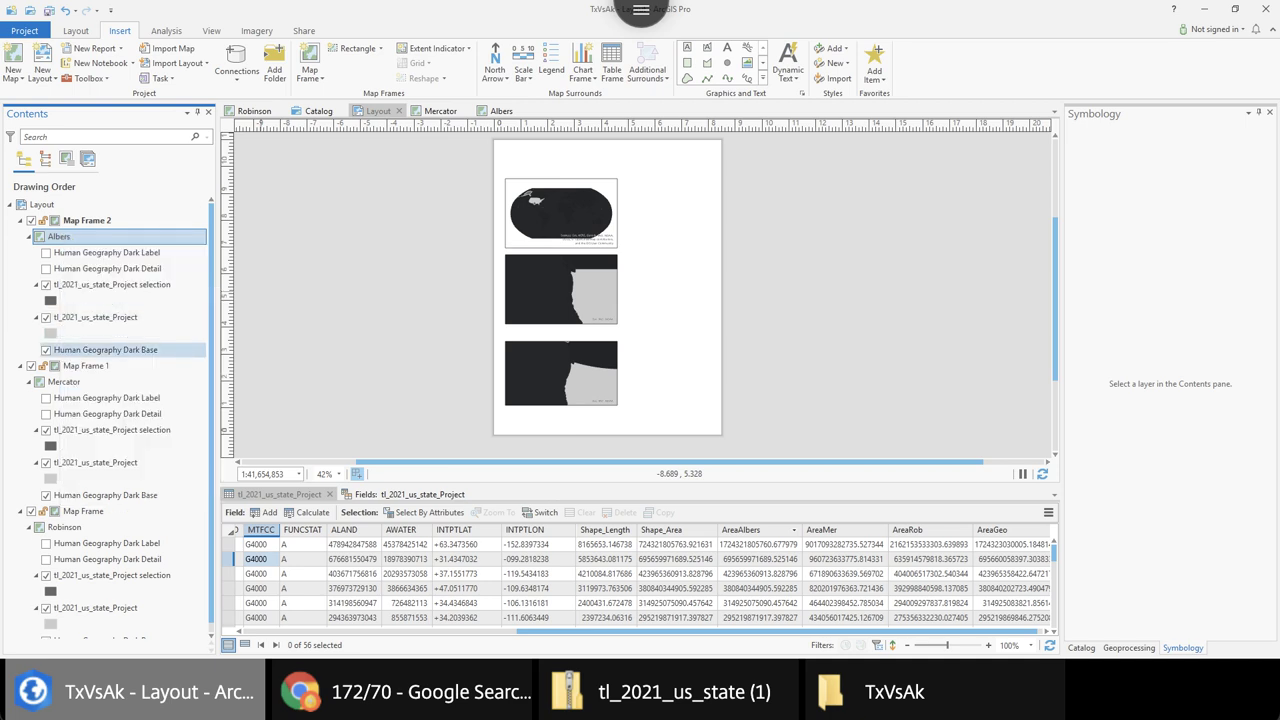
pyautogui.rightClick(104, 350)
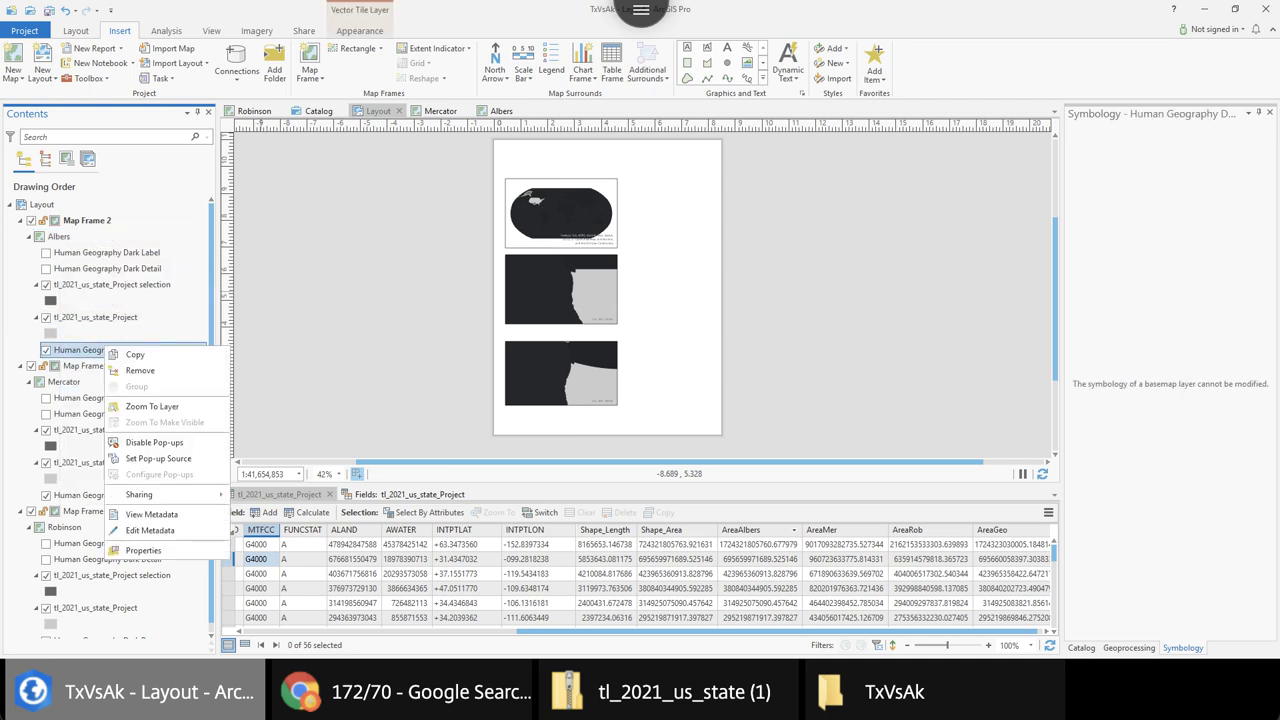
pyautogui.click(152, 406)
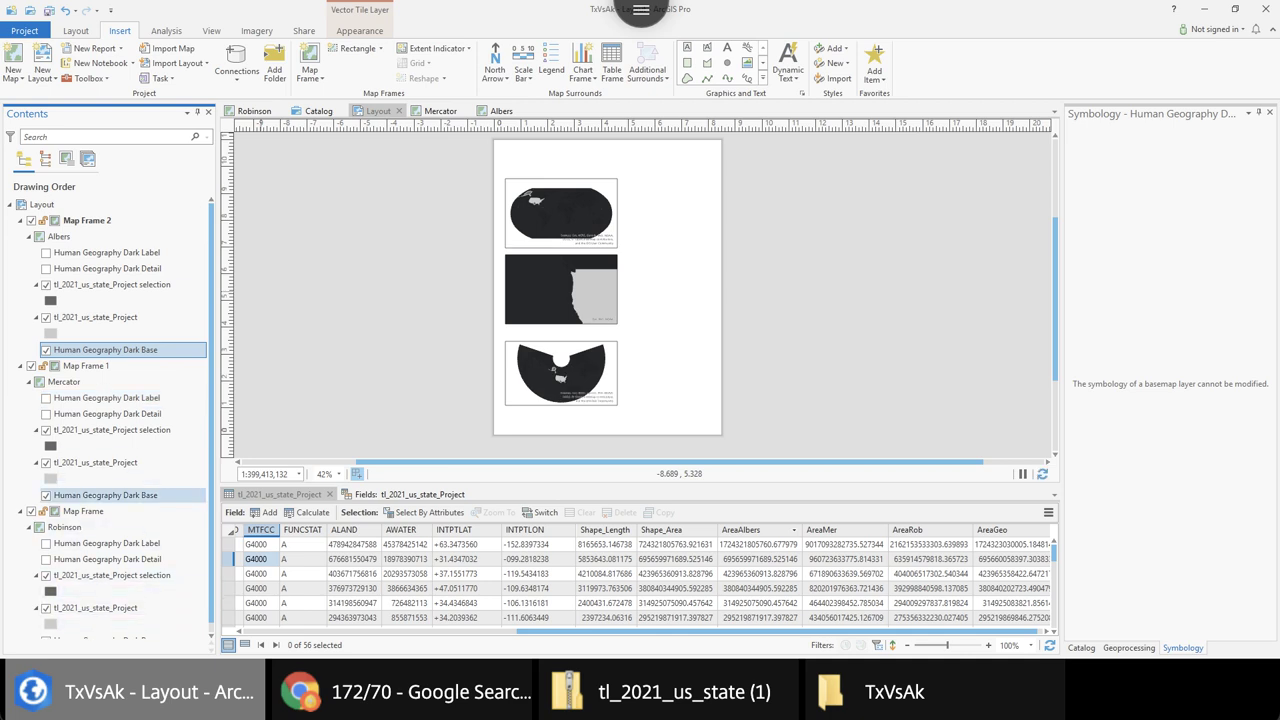
pyautogui.rightClick(106, 495)
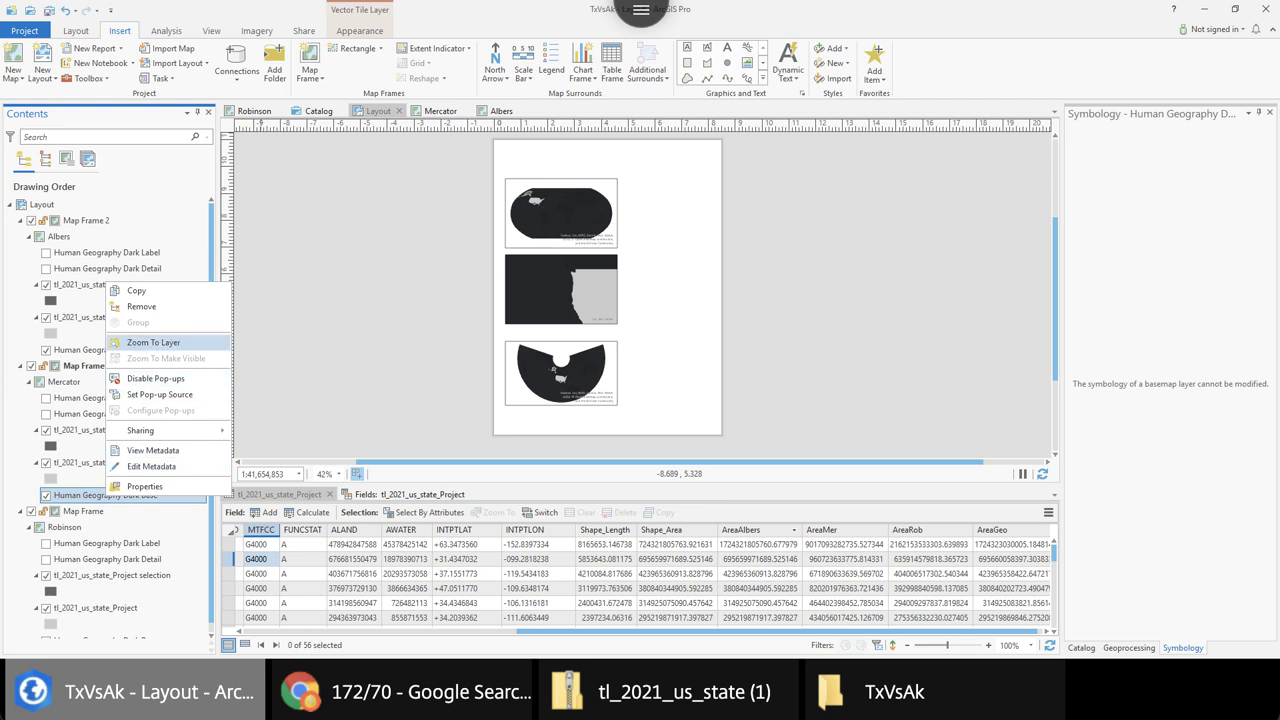
pyautogui.click(153, 342)
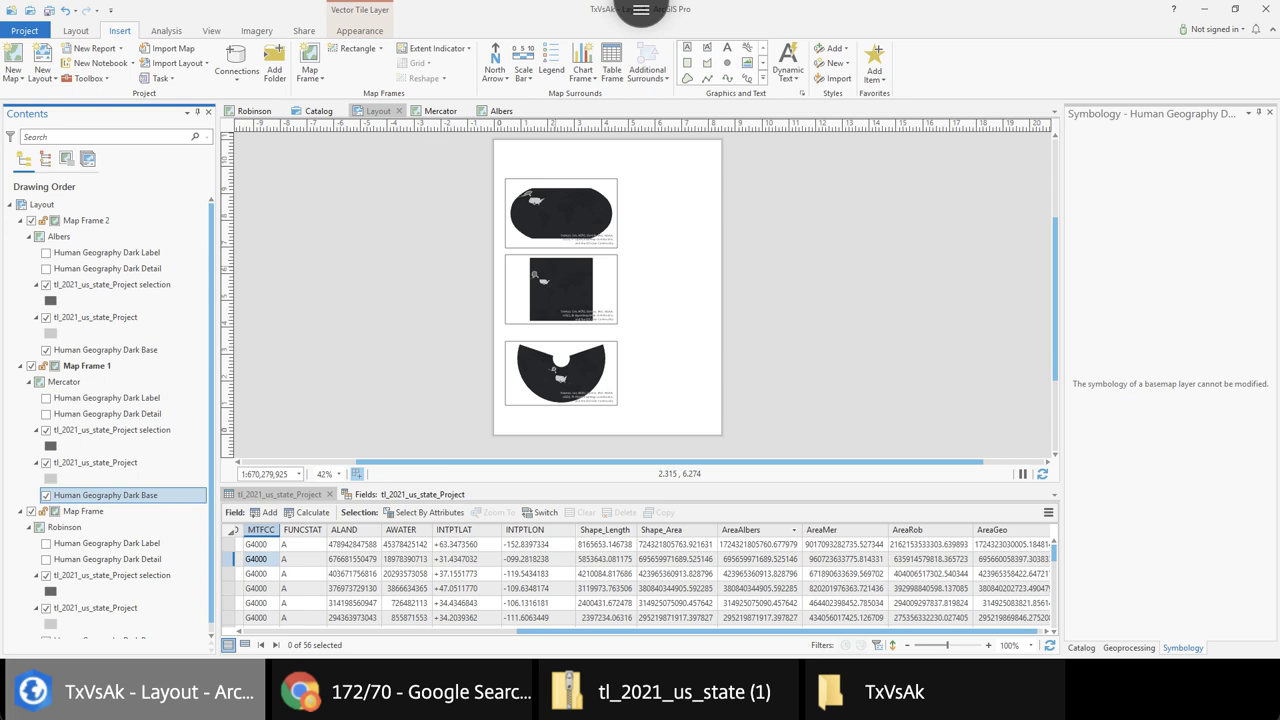
# Examine the source credits overlapping the Robinson and Mercator map frames, and return to the full layout page
pyautogui.scroll(15, 587, 236)
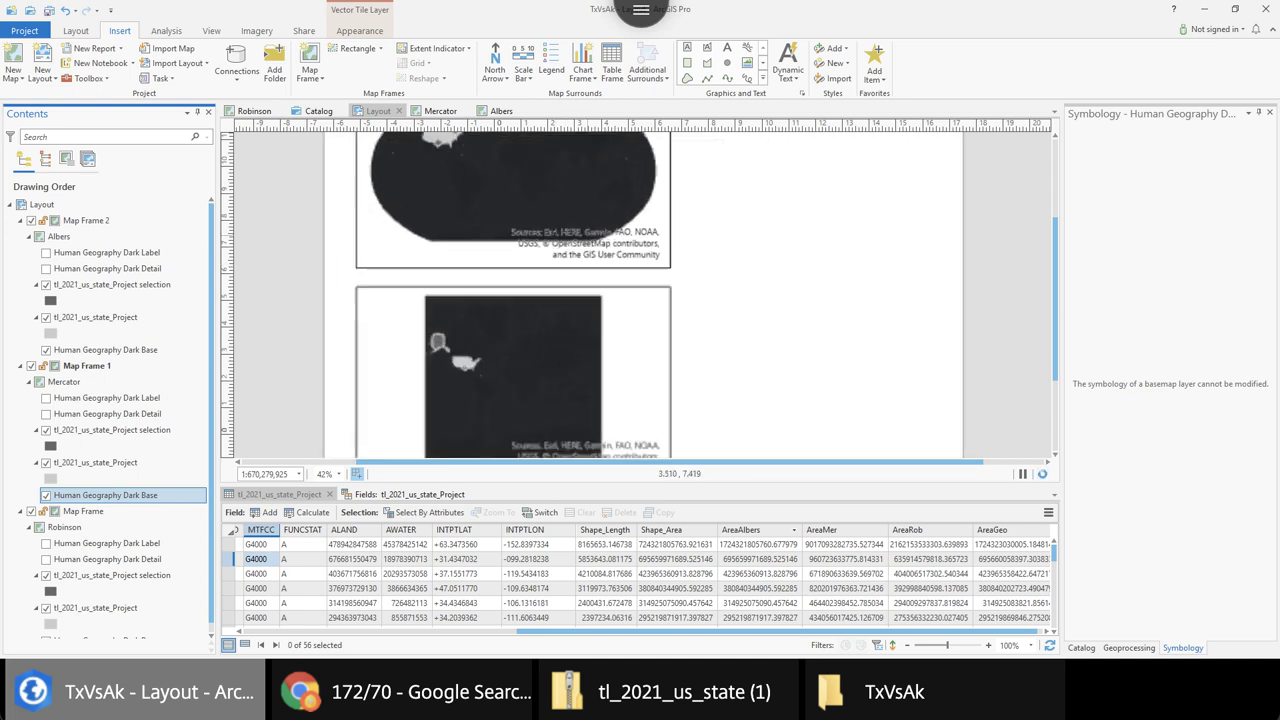
pyautogui.scroll(-12, 587, 237)
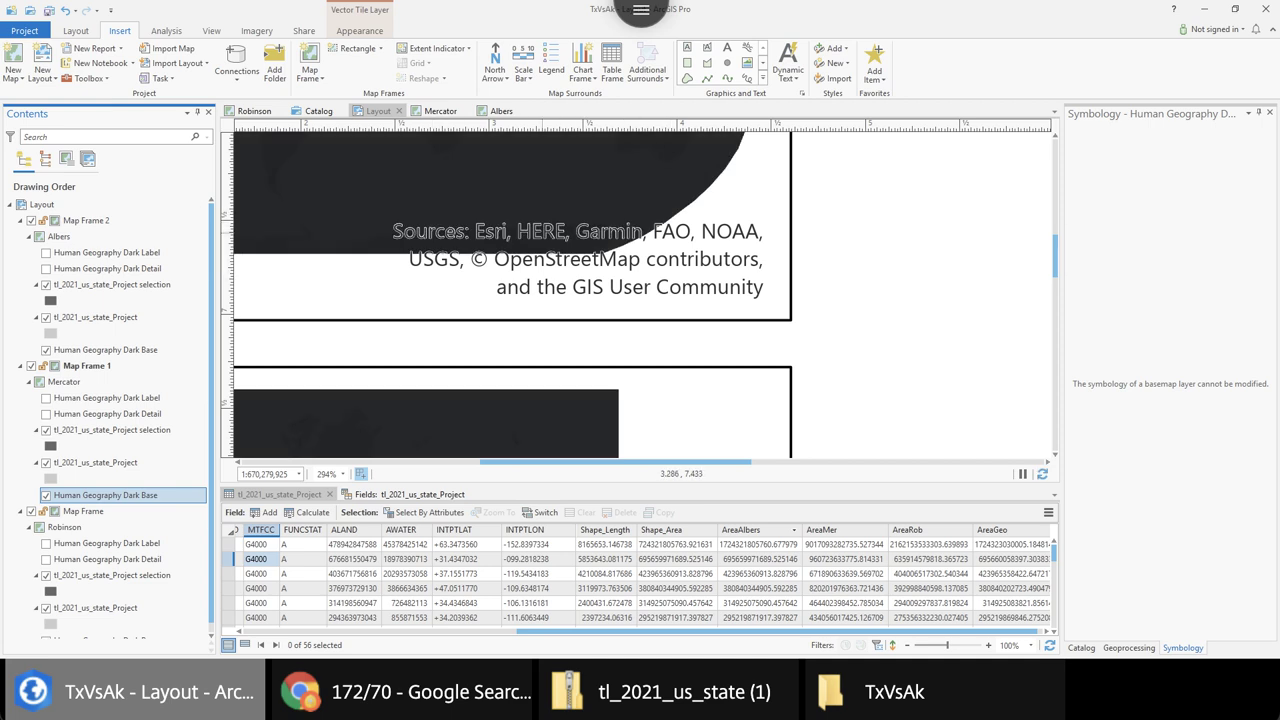
pyautogui.scroll(-10, 527, 236)
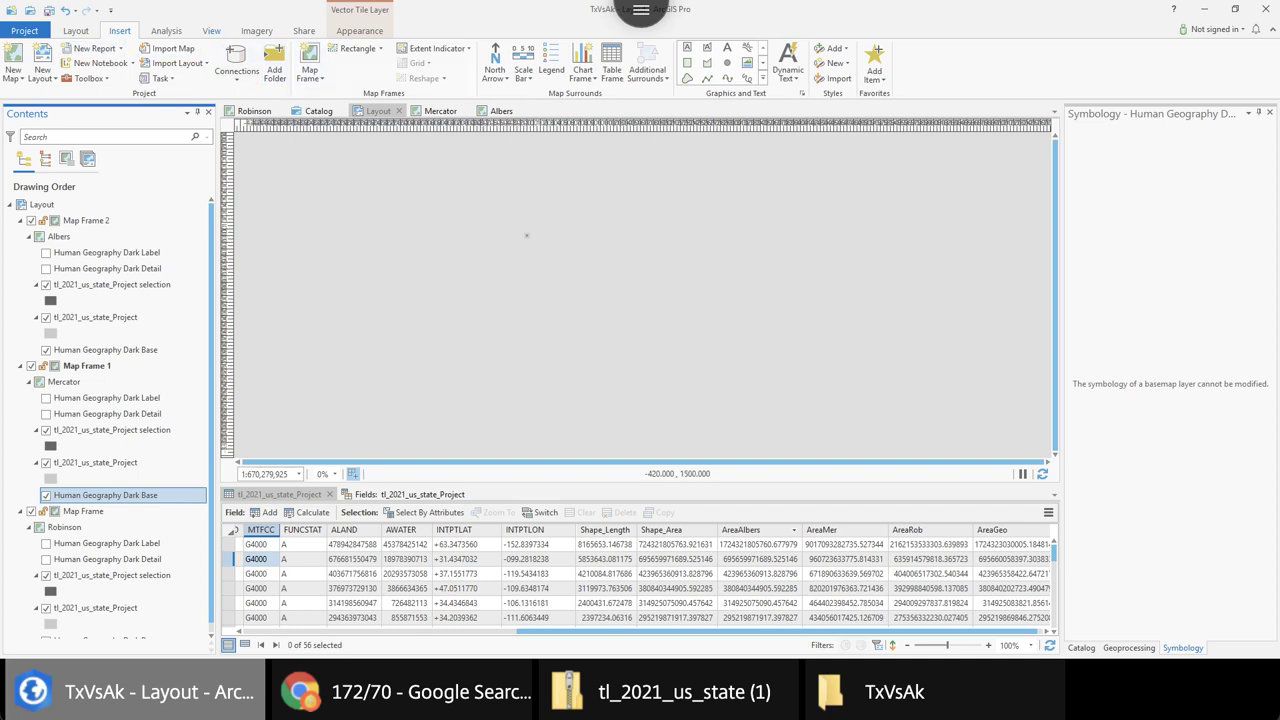
pyautogui.click(211, 30)
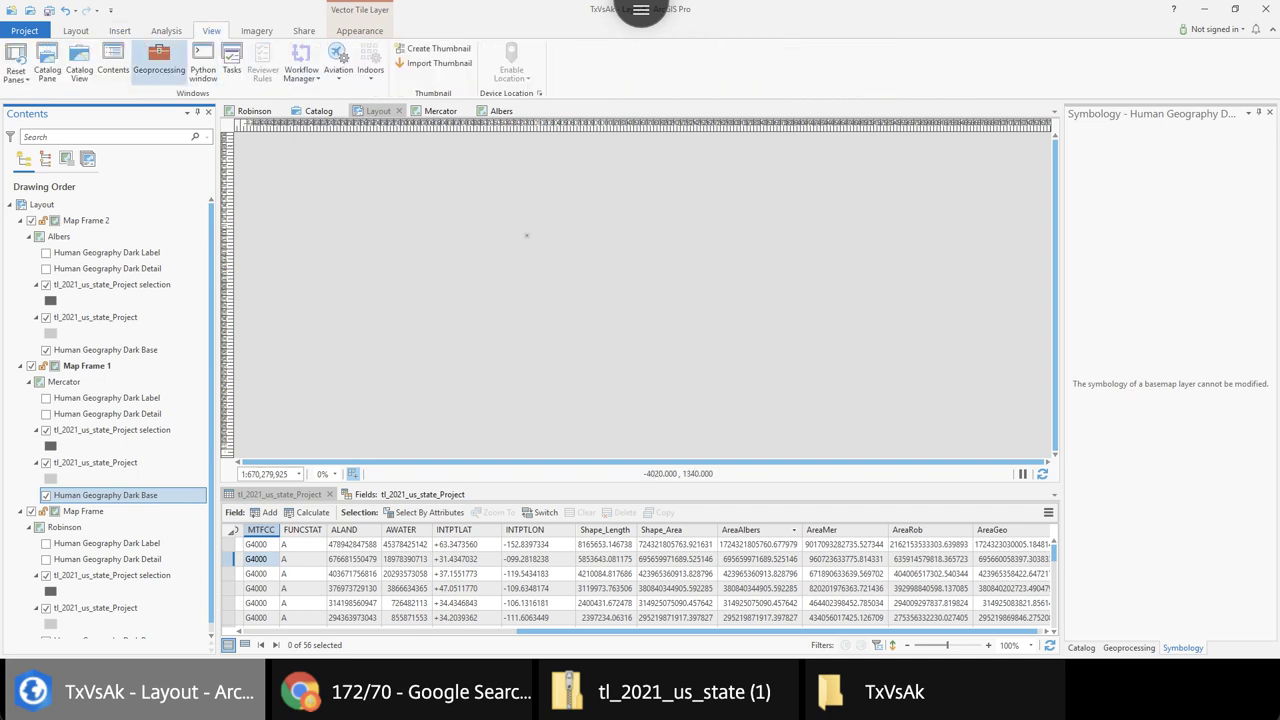
pyautogui.click(75, 30)
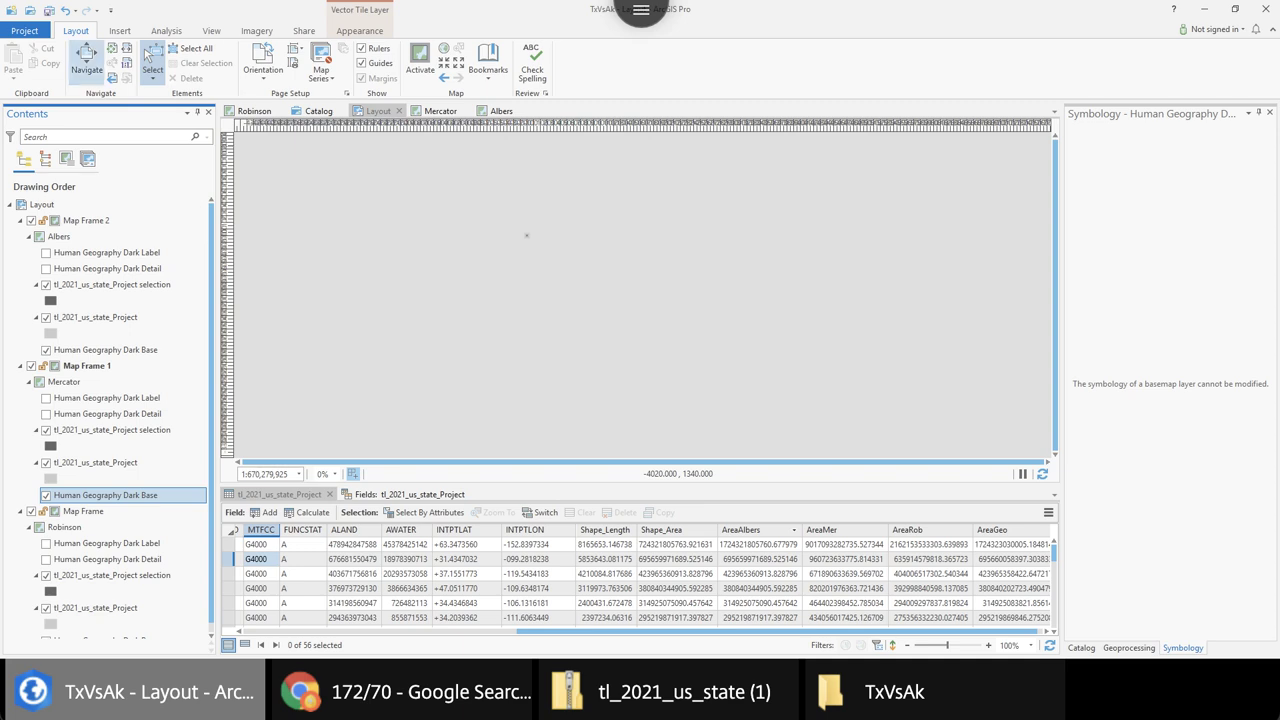
pyautogui.click(112, 48)
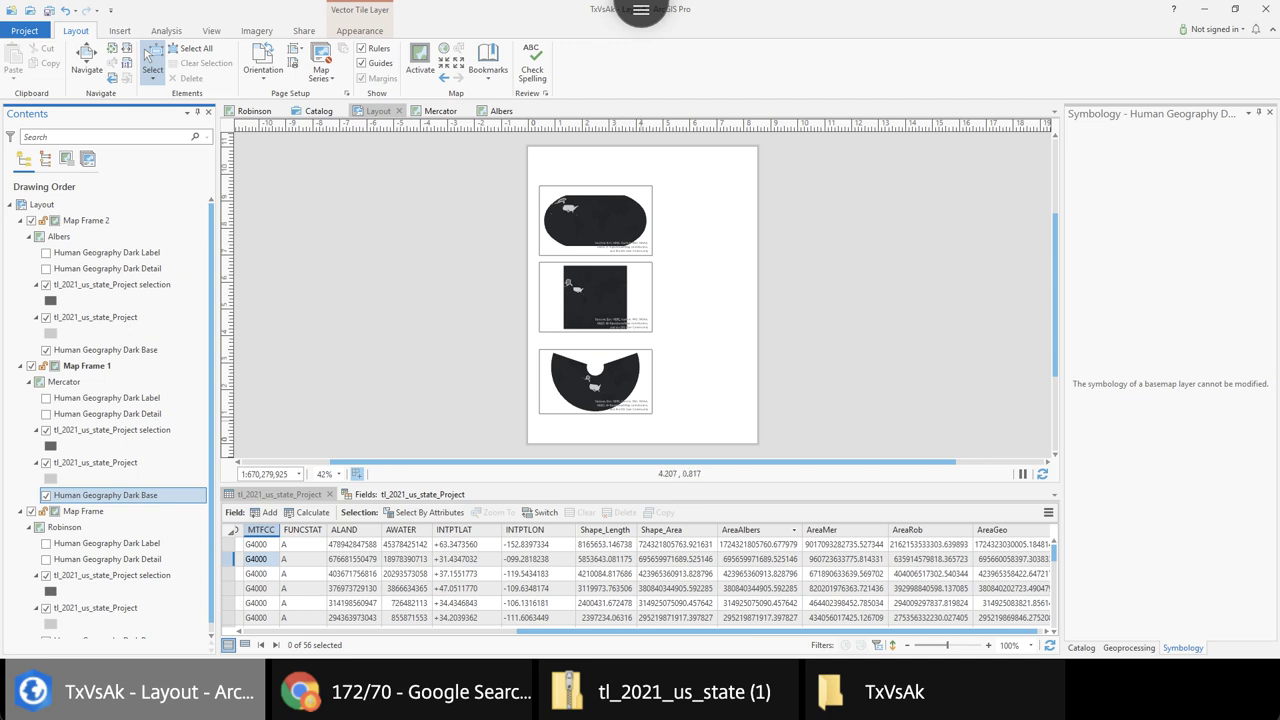
# Try placing the Service Layer Credits dynamic text in the empty area beside the layout page, and remove it again
pyautogui.click(119, 31)
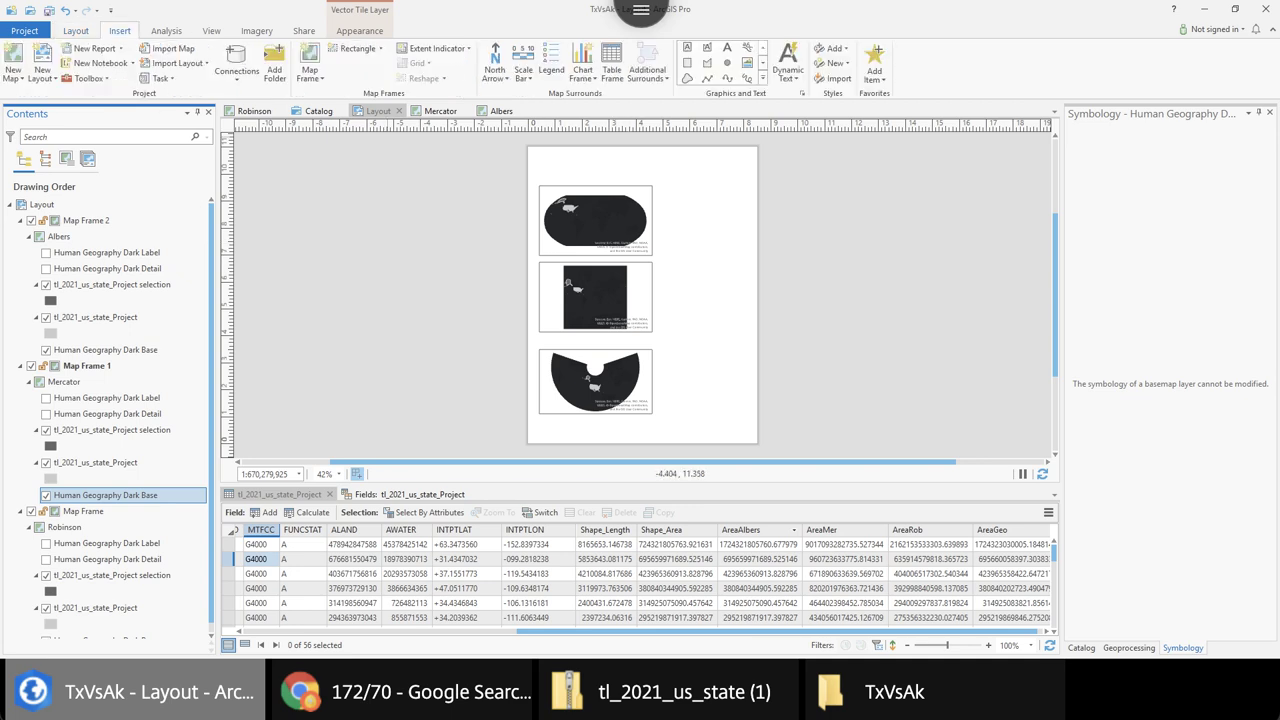
pyautogui.click(788, 68)
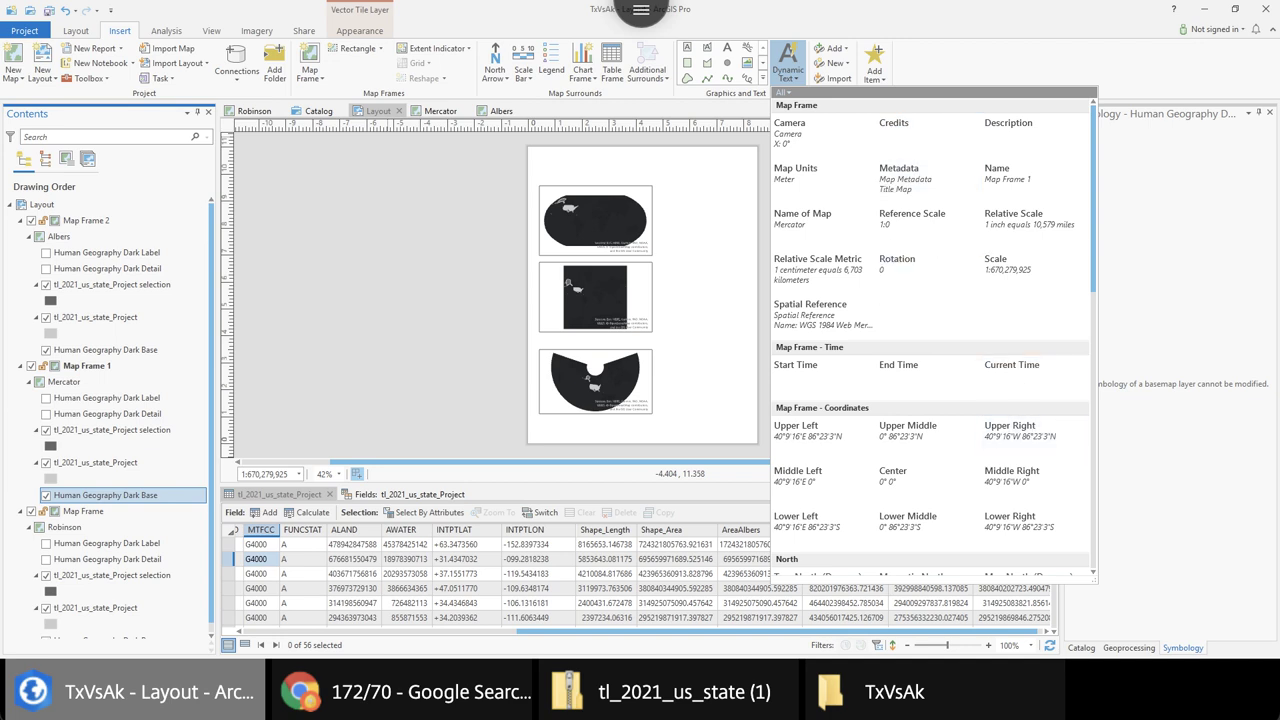
pyautogui.scroll(-5, 930, 335)
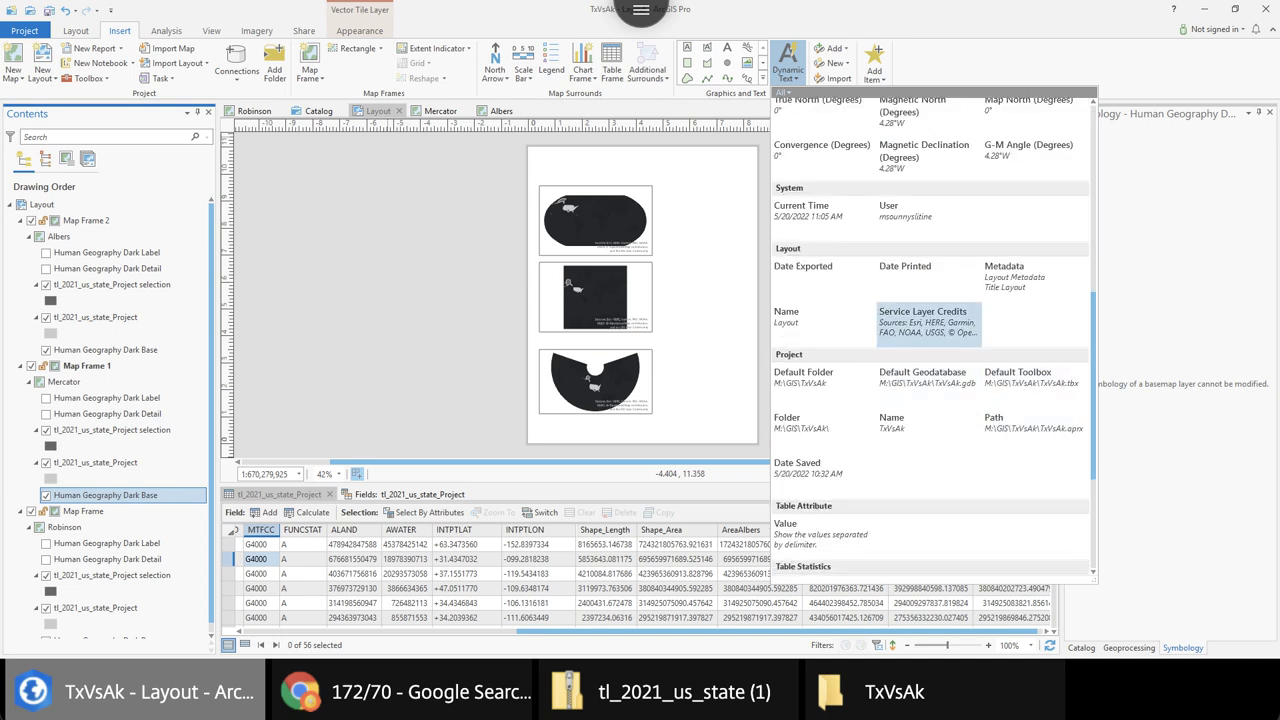
pyautogui.click(928, 323)
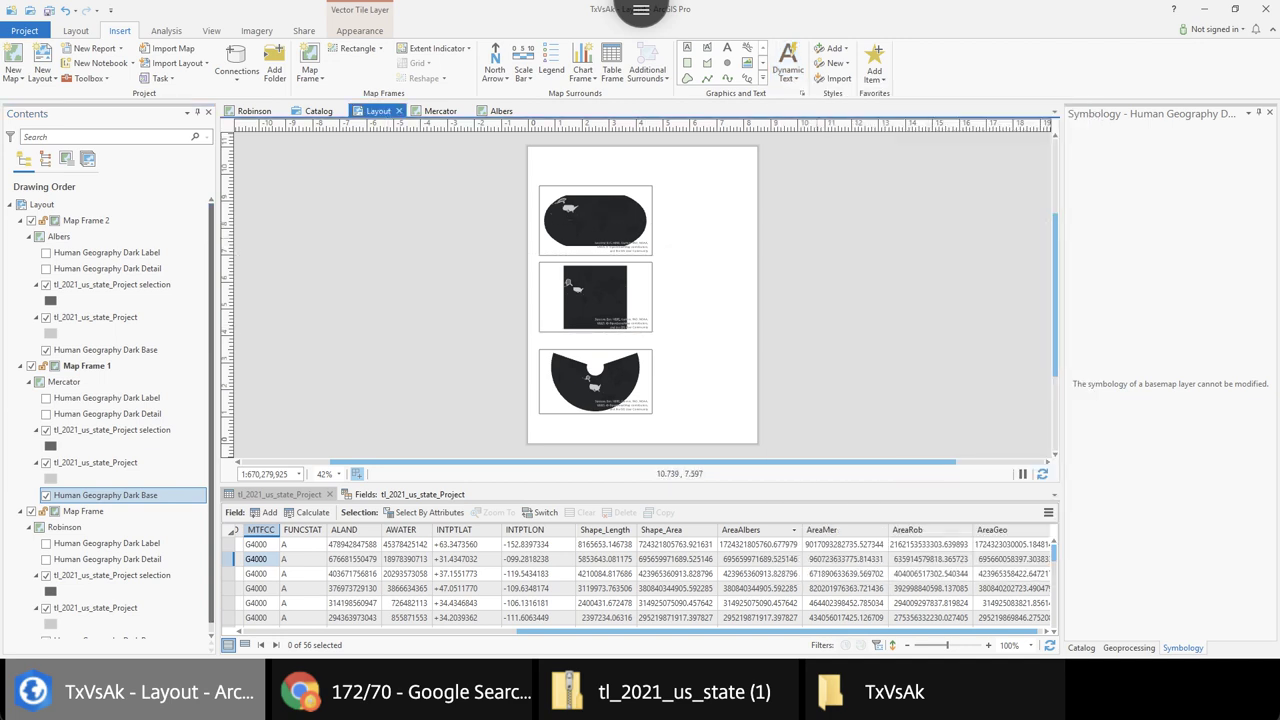
pyautogui.moveTo(809, 233); pyautogui.dragTo(921, 305)
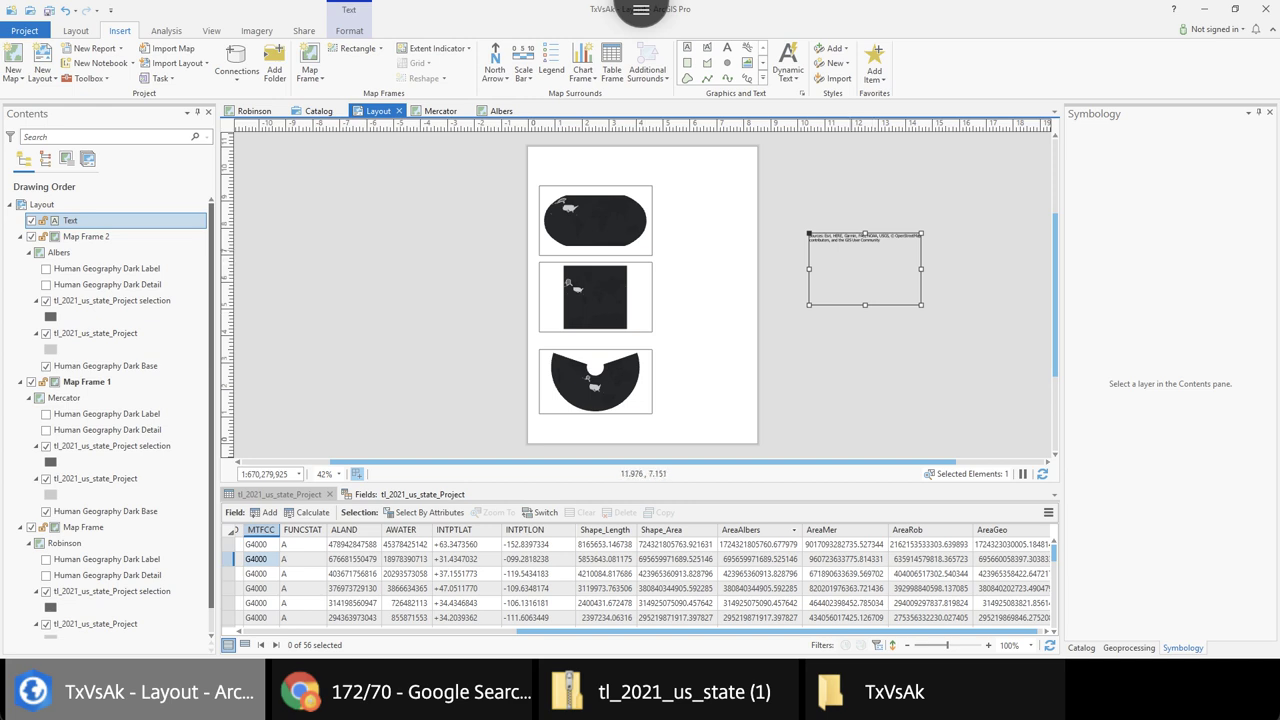
pyautogui.rightClick(852, 250)
pyautogui.click(880, 344)
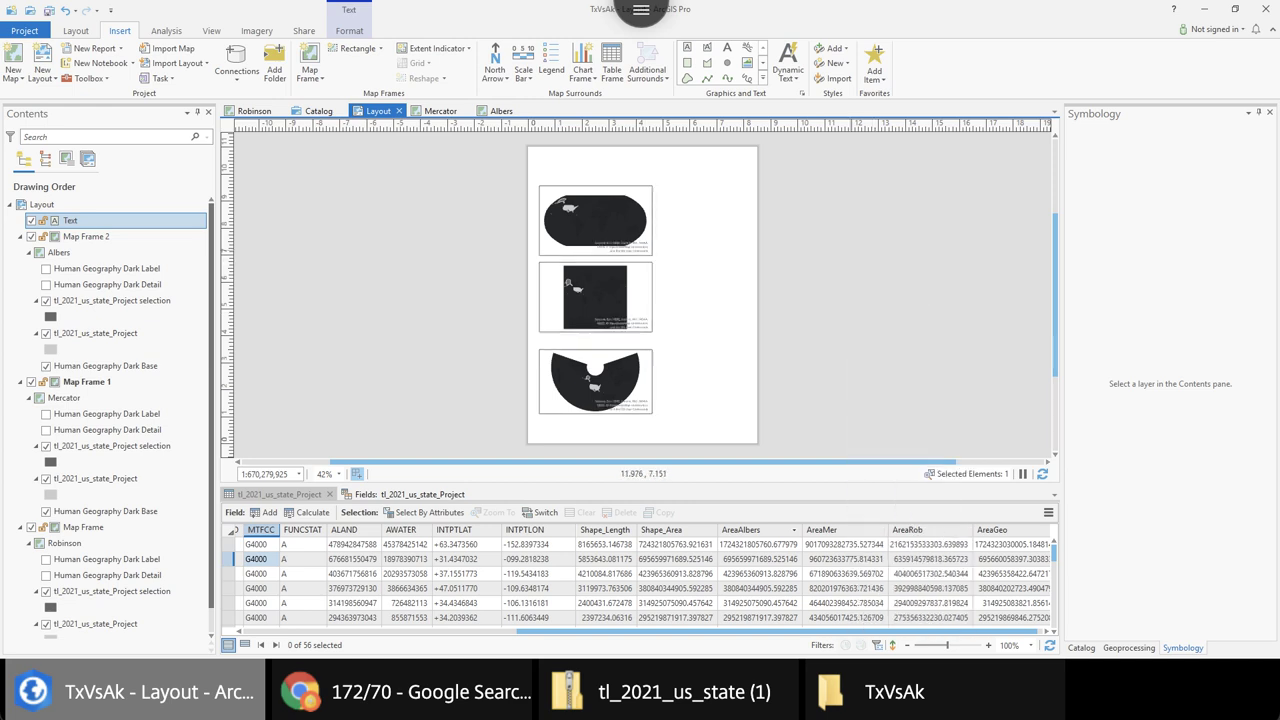
# Add the Service Layer Credits dynamic text in a rectangle outside the page, beside the layout
pyautogui.click(788, 64)
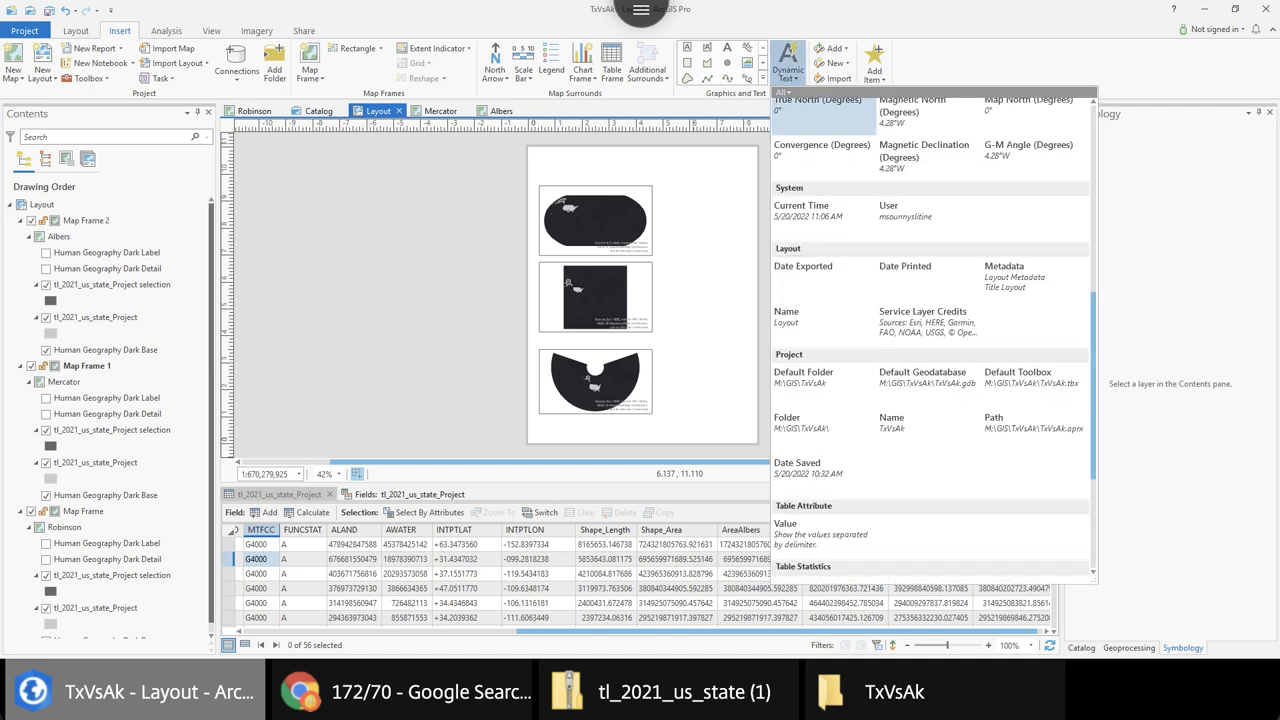
pyautogui.click(923, 318)
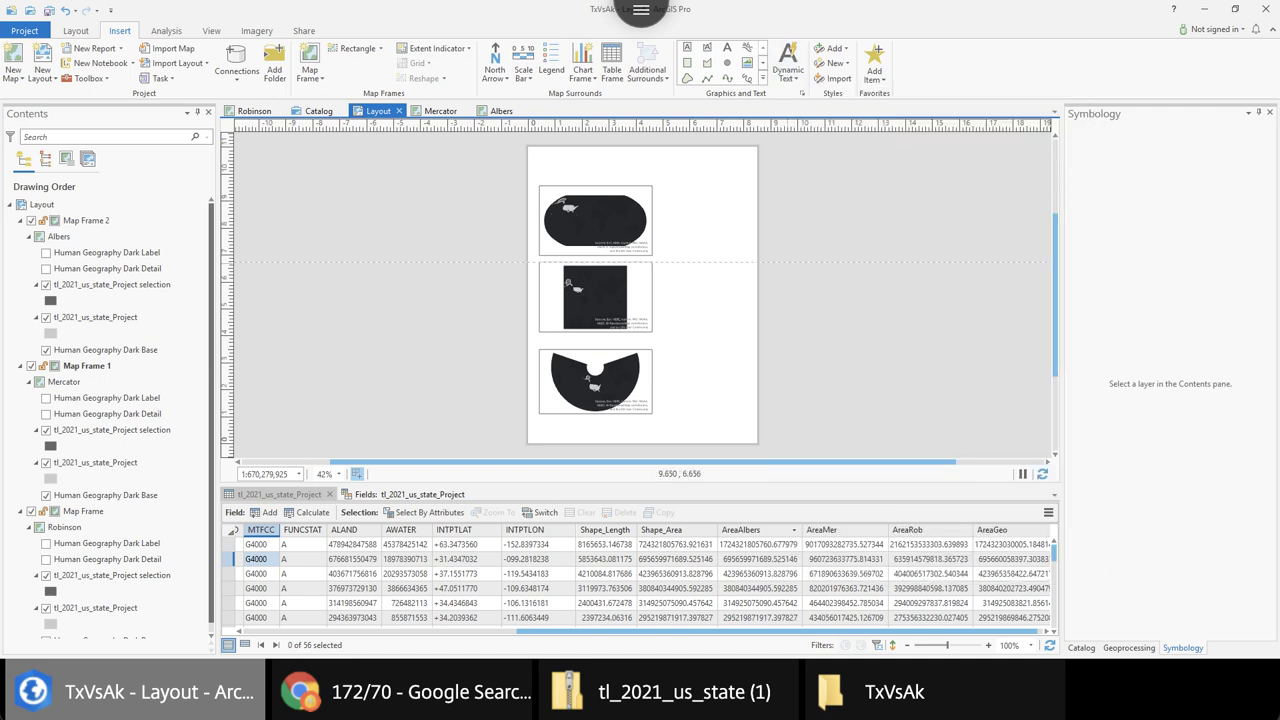
pyautogui.click(955, 348)
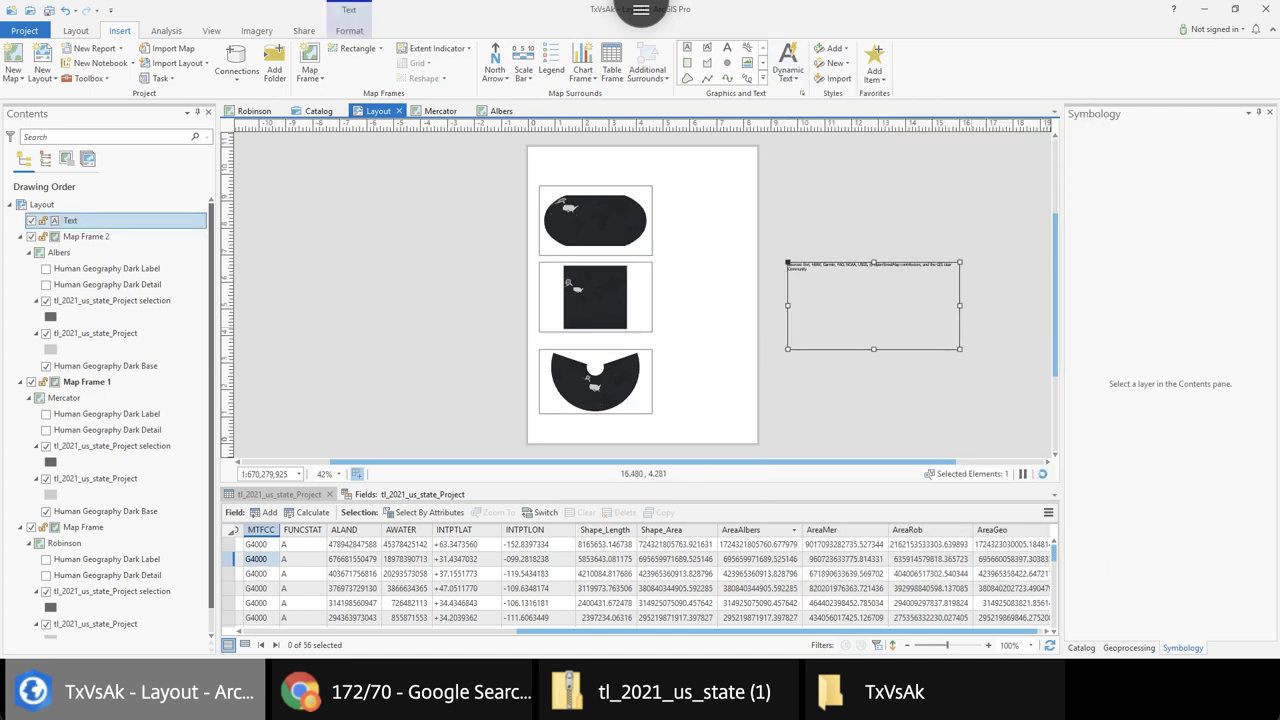
pyautogui.moveTo(886, 306); pyautogui.dragTo(906, 277)
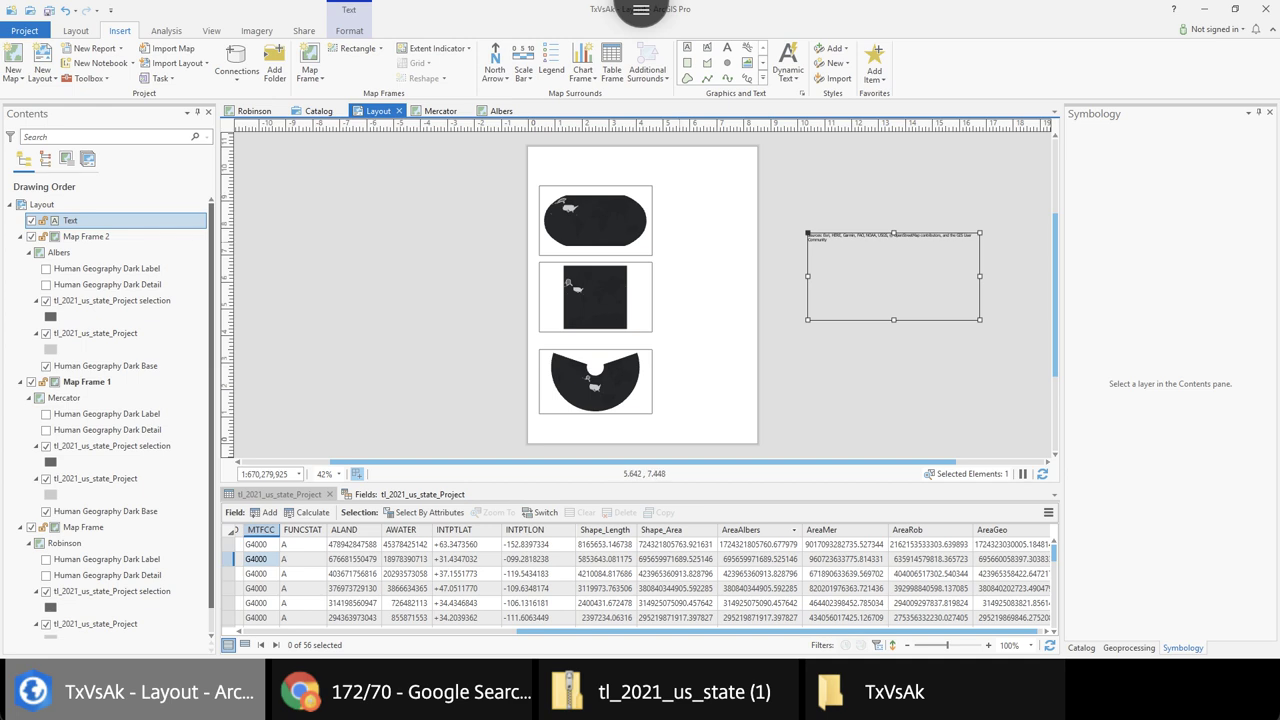
# Move the Mercator map frame slightly down so the three map frames are evenly spaced
pyautogui.click(599, 290)
pyautogui.scroll(-1, 599, 290)
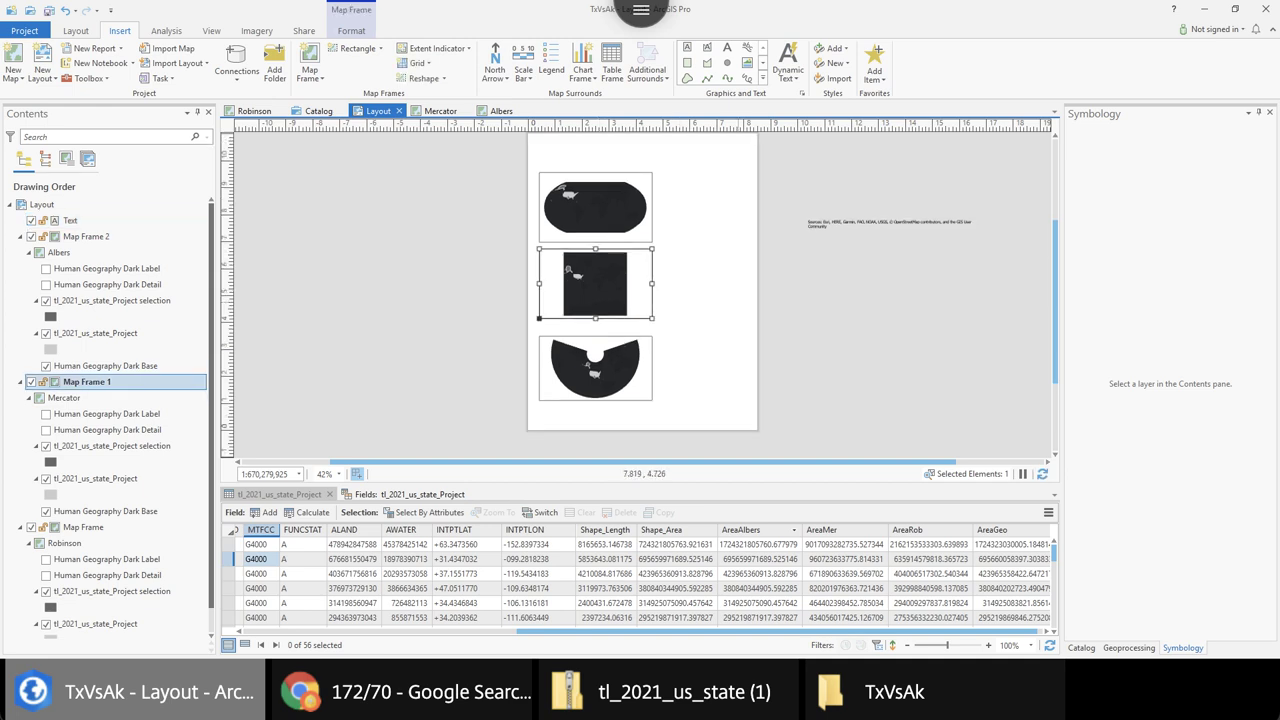
pyautogui.scroll(1, 743, 302)
pyautogui.moveTo(613, 279); pyautogui.dragTo(613, 288)
pyautogui.click(702, 186)
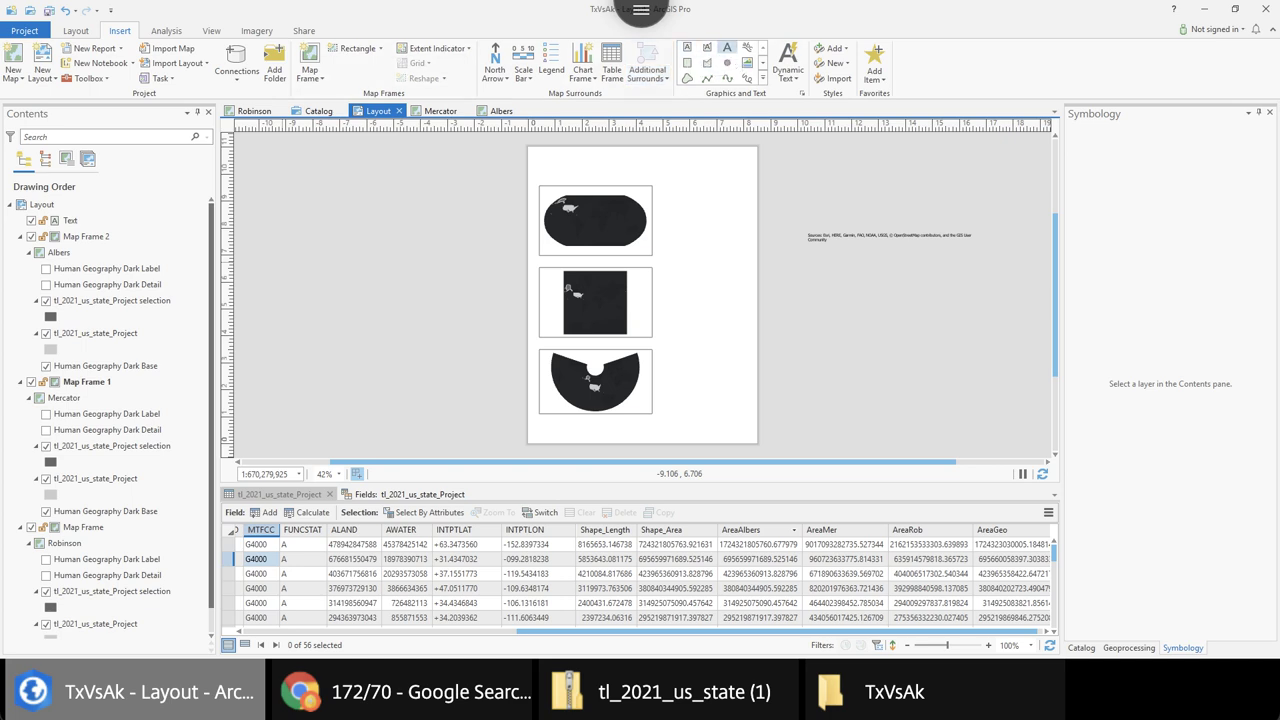
# Add the text label "Robinson" to the right of the Robinson map frame
pyautogui.moveTo(668, 186); pyautogui.dragTo(746, 204)
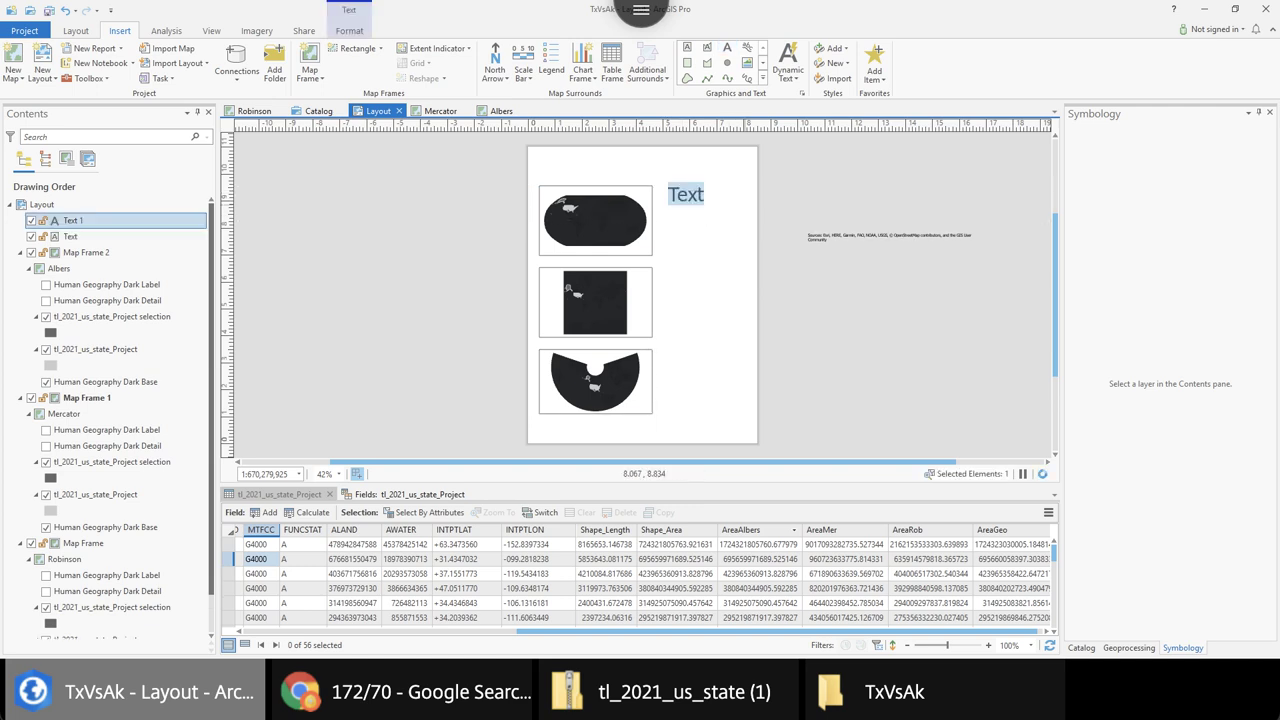
pyautogui.write('Robinson')
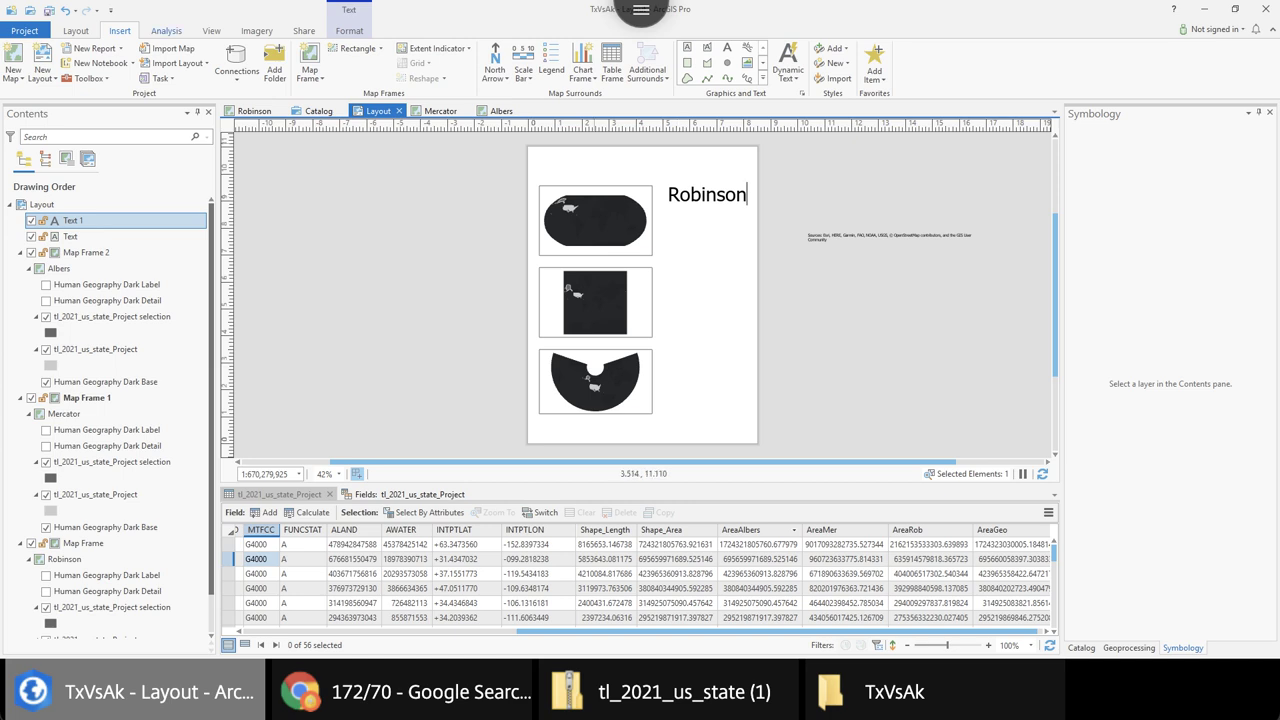
pyautogui.press('Escape')
# Copy the Robinson label and paste two duplicates of it onto the layout
pyautogui.rightClick(727, 193)
pyautogui.click(757, 255)
pyautogui.click(682, 300)
pyautogui.rightClick(682, 300)
pyautogui.click(712, 344)
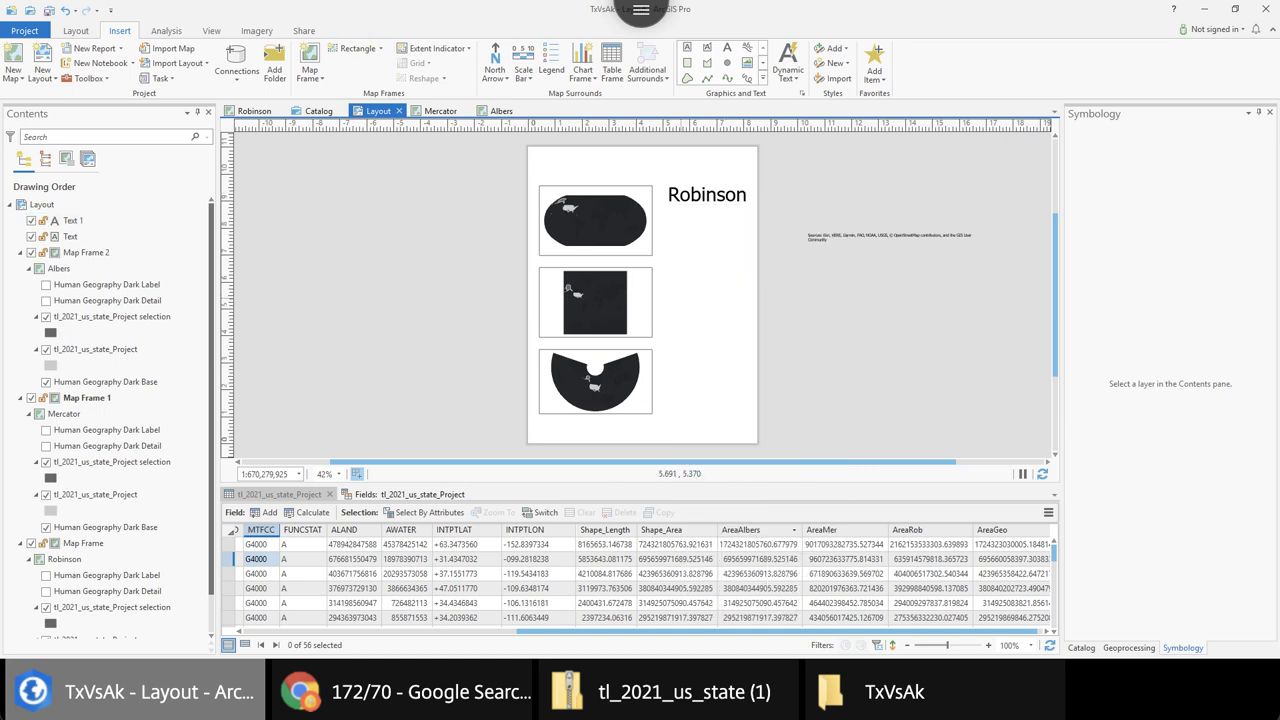
pyautogui.rightClick(687, 350)
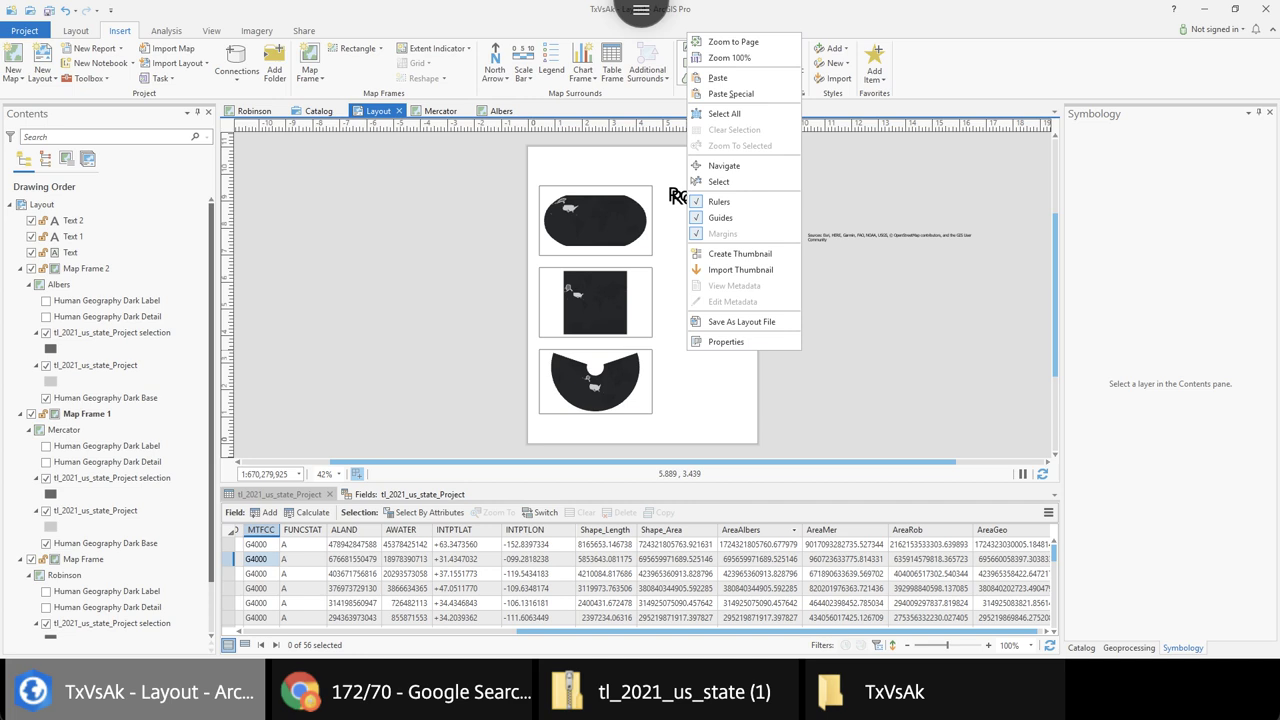
pyautogui.click(712, 77)
pyautogui.hotkey('ctrl', 'v')
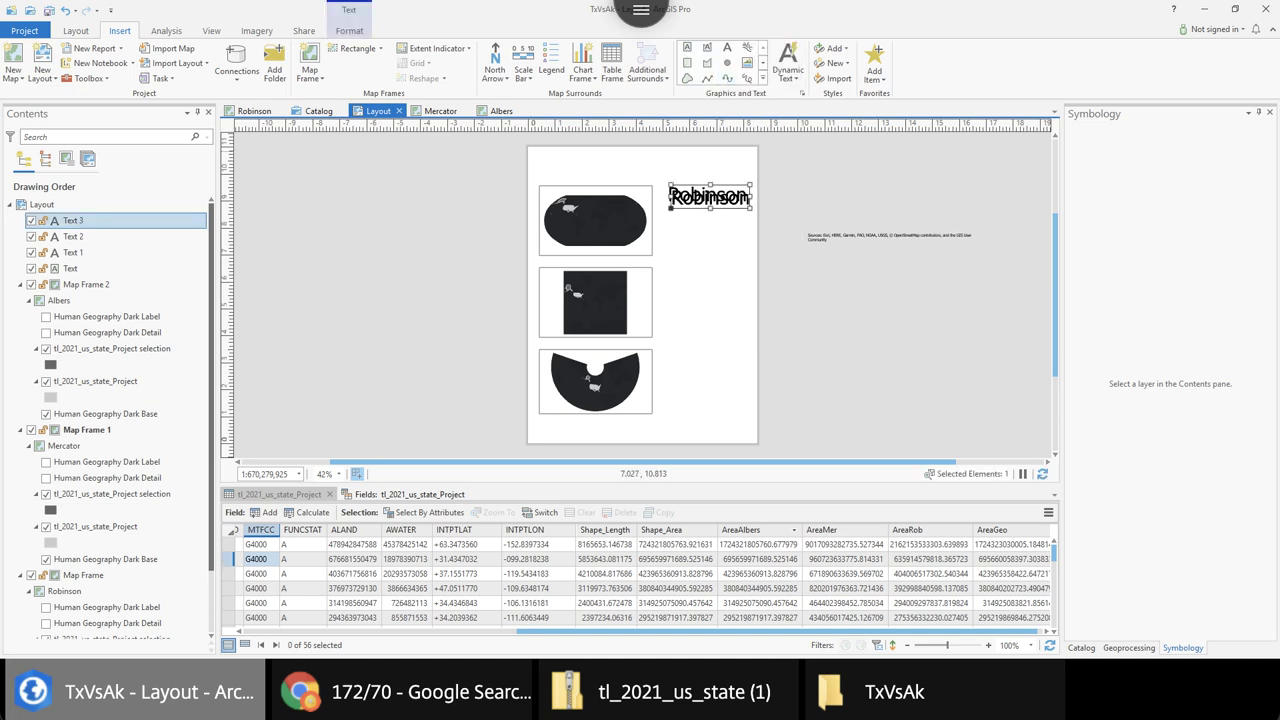
# Place one label copy beside the Mercator map frame and change its text to "Mercator"
pyautogui.moveTo(710, 197); pyautogui.dragTo(708, 293)
pyautogui.doubleClick(710, 289)
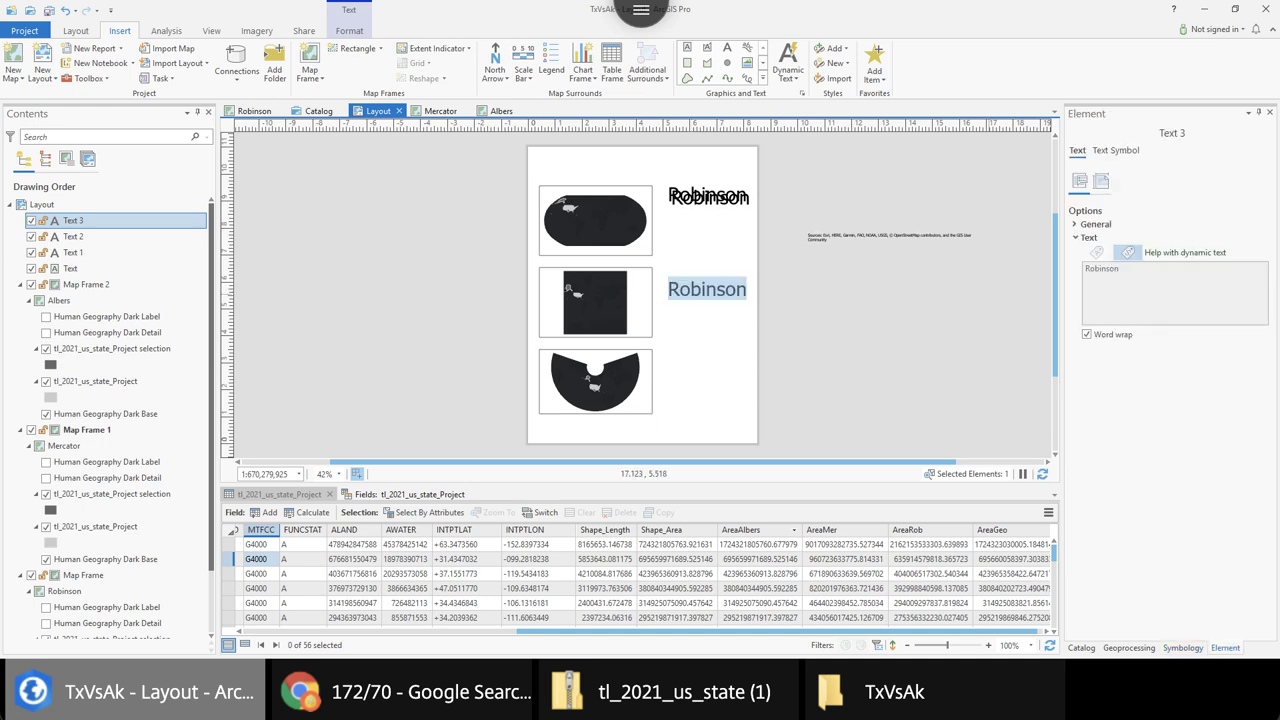
pyautogui.doubleClick(1103, 268)
pyautogui.write('Mercator')
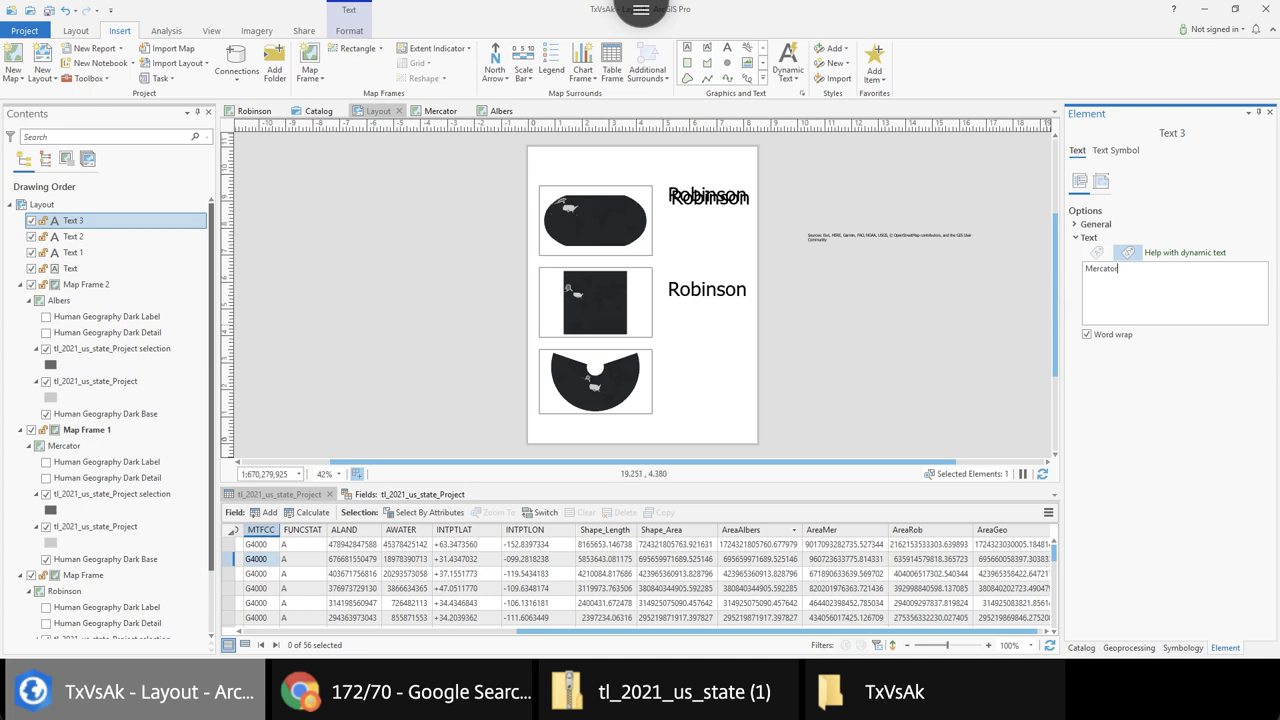
pyautogui.click(865, 321)
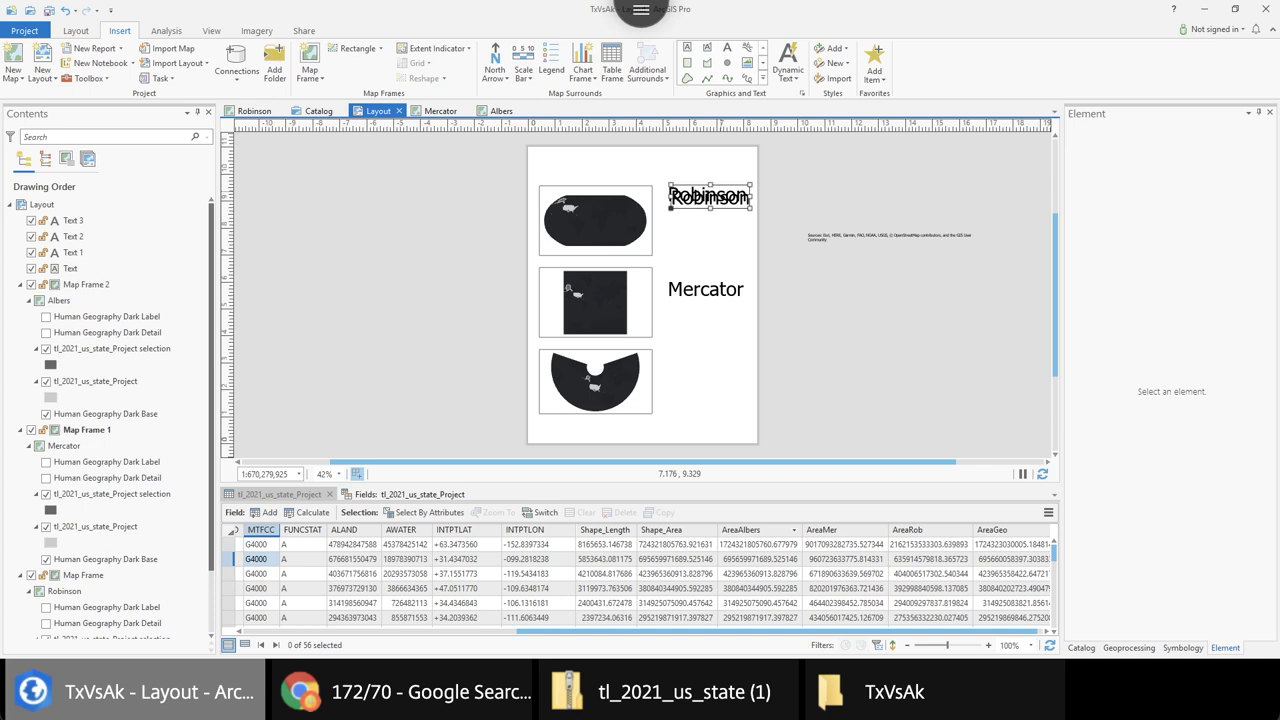
# Place the other label copy beside the Albers map frame and change its text to "Albers"
pyautogui.click(722, 191)
pyautogui.moveTo(712, 197); pyautogui.dragTo(726, 372)
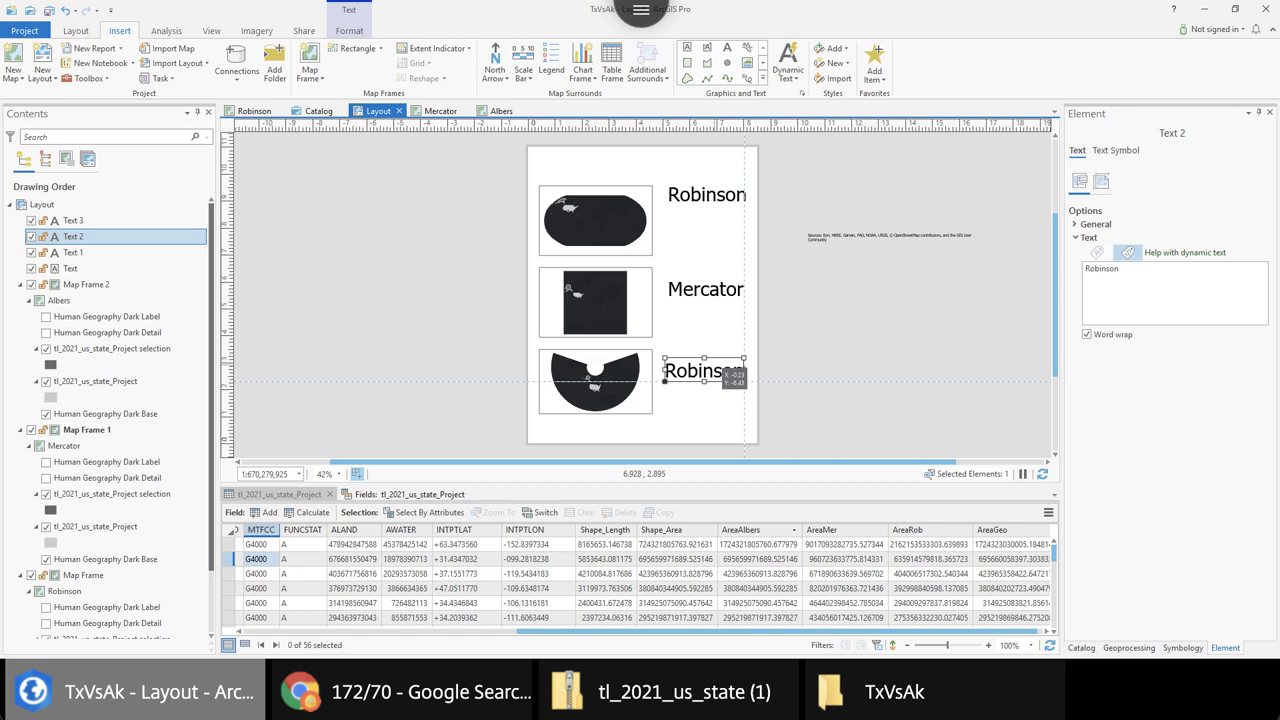
pyautogui.moveTo(726, 372); pyautogui.dragTo(726, 372)
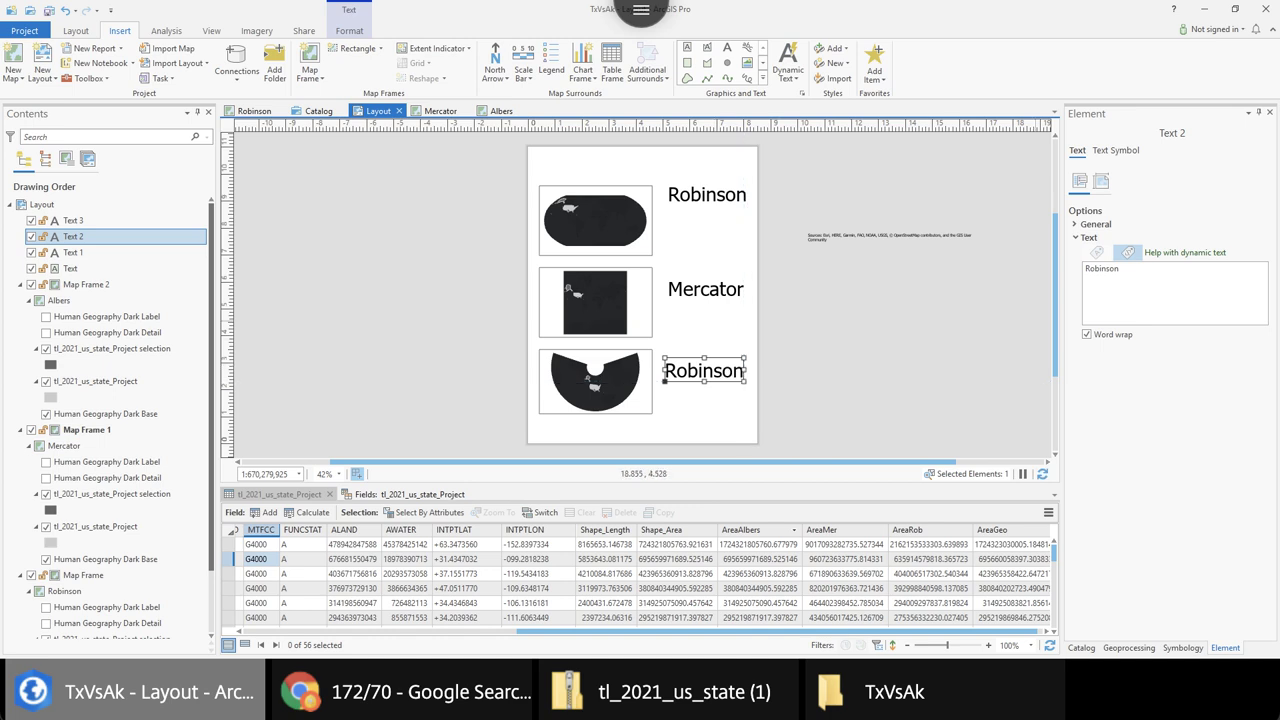
pyautogui.doubleClick(1102, 268)
pyautogui.write('Albers')
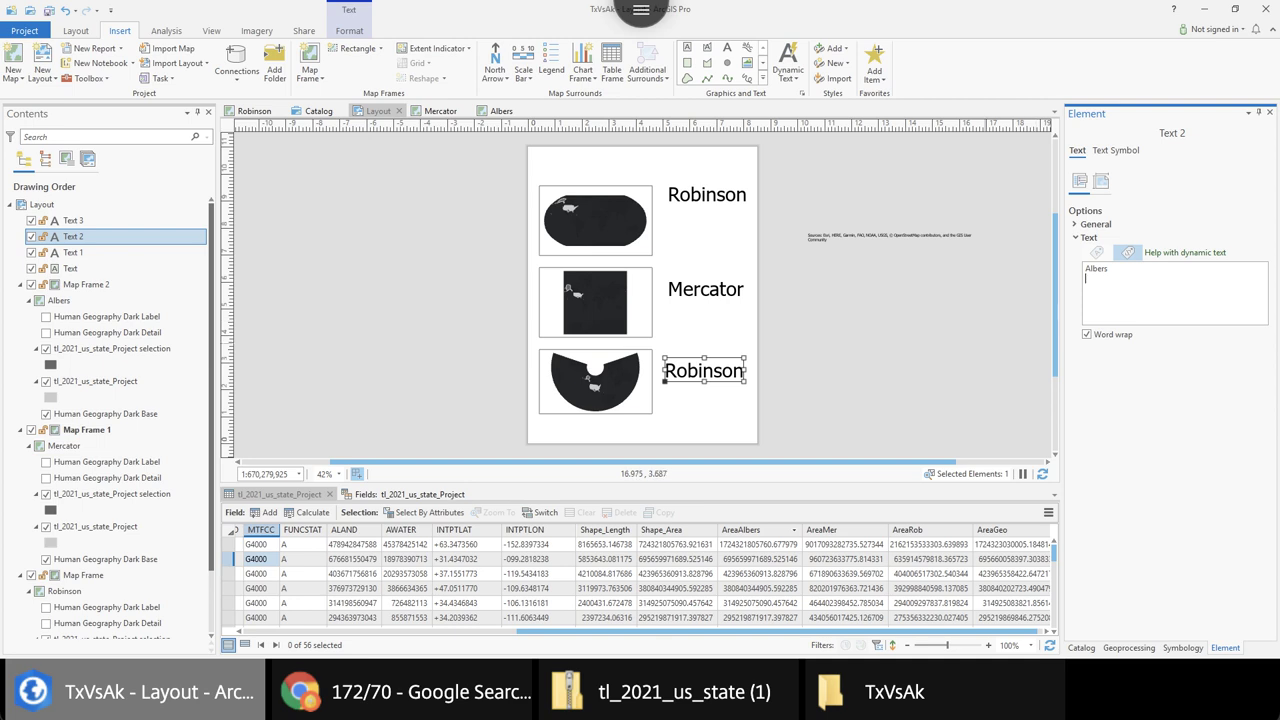
pyautogui.click(938, 346)
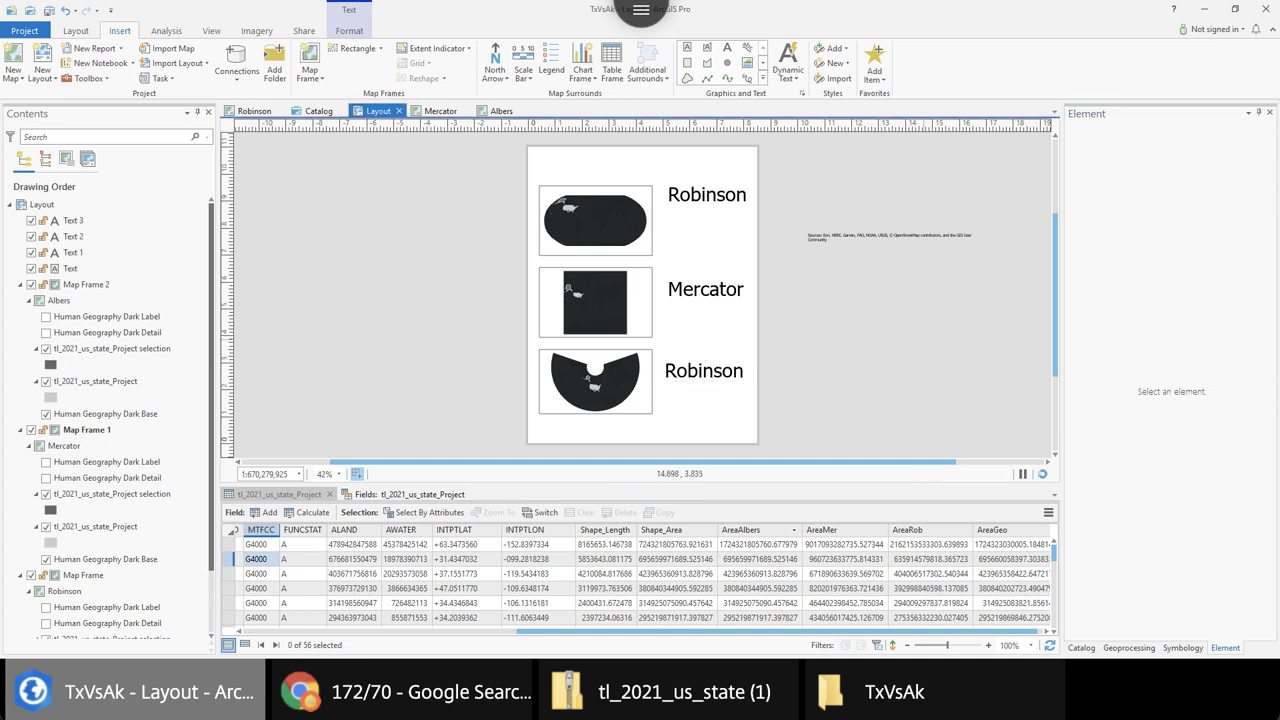
# Nudge the Albers, Mercator and Robinson labels so each lines up near the top of its map frame
pyautogui.click(703, 373)
pyautogui.moveTo(707, 374)
pyautogui.mouseDown()
pyautogui.moveTo(717, 345)
pyautogui.moveTo(708, 367)
pyautogui.mouseUp()
pyautogui.keyDown('shift'); pyautogui.click(708, 281); pyautogui.keyUp('shift')
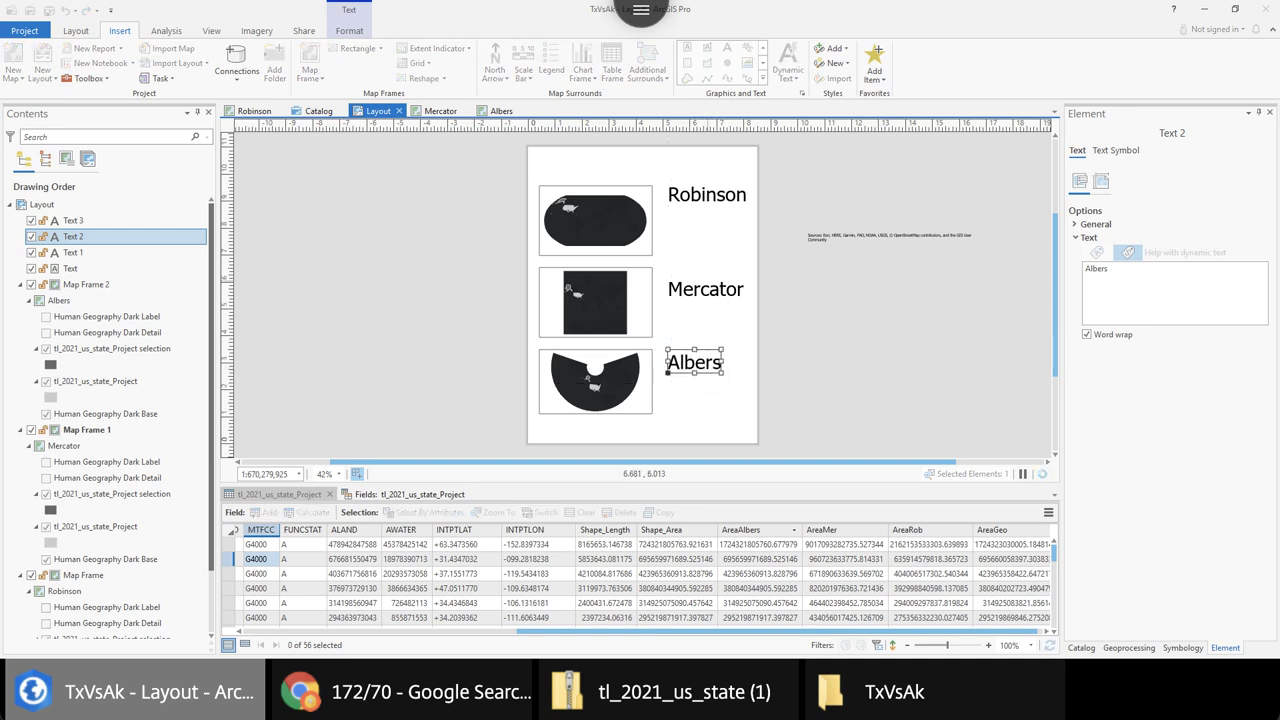
pyautogui.click(706, 288)
pyautogui.moveTo(706, 288); pyautogui.dragTo(710, 280)
pyautogui.click(709, 194)
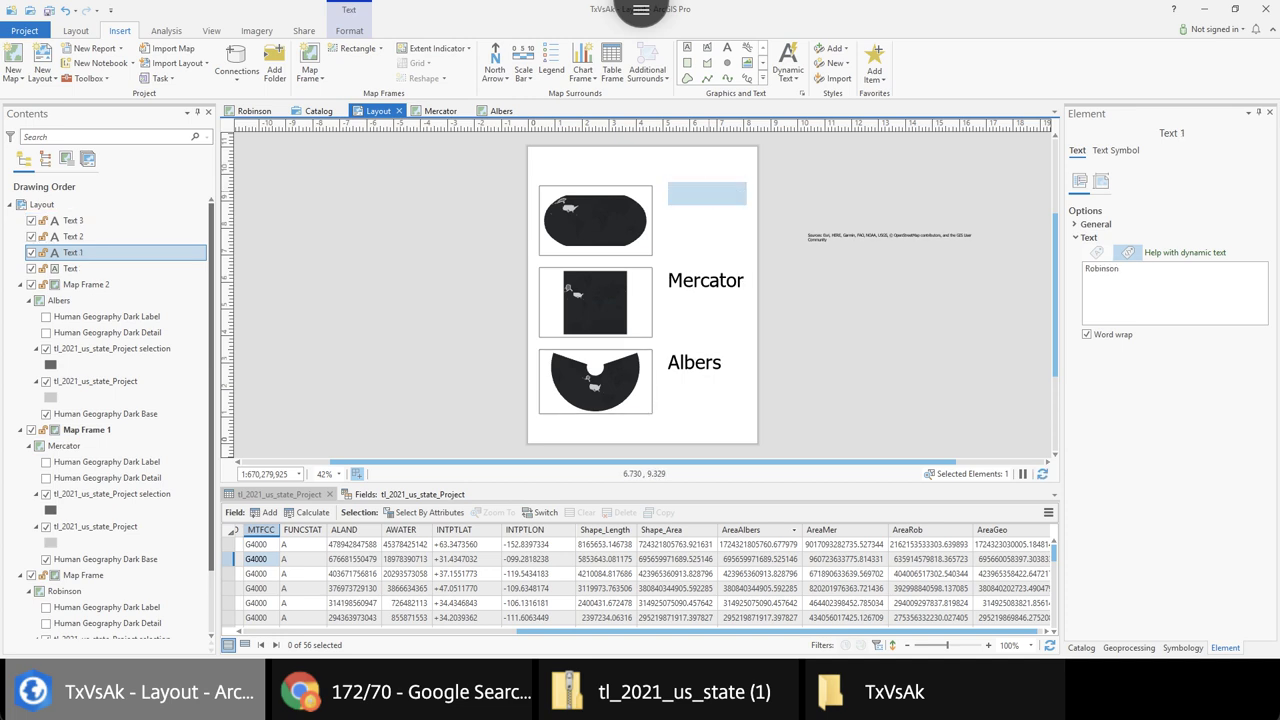
pyautogui.press('Escape')
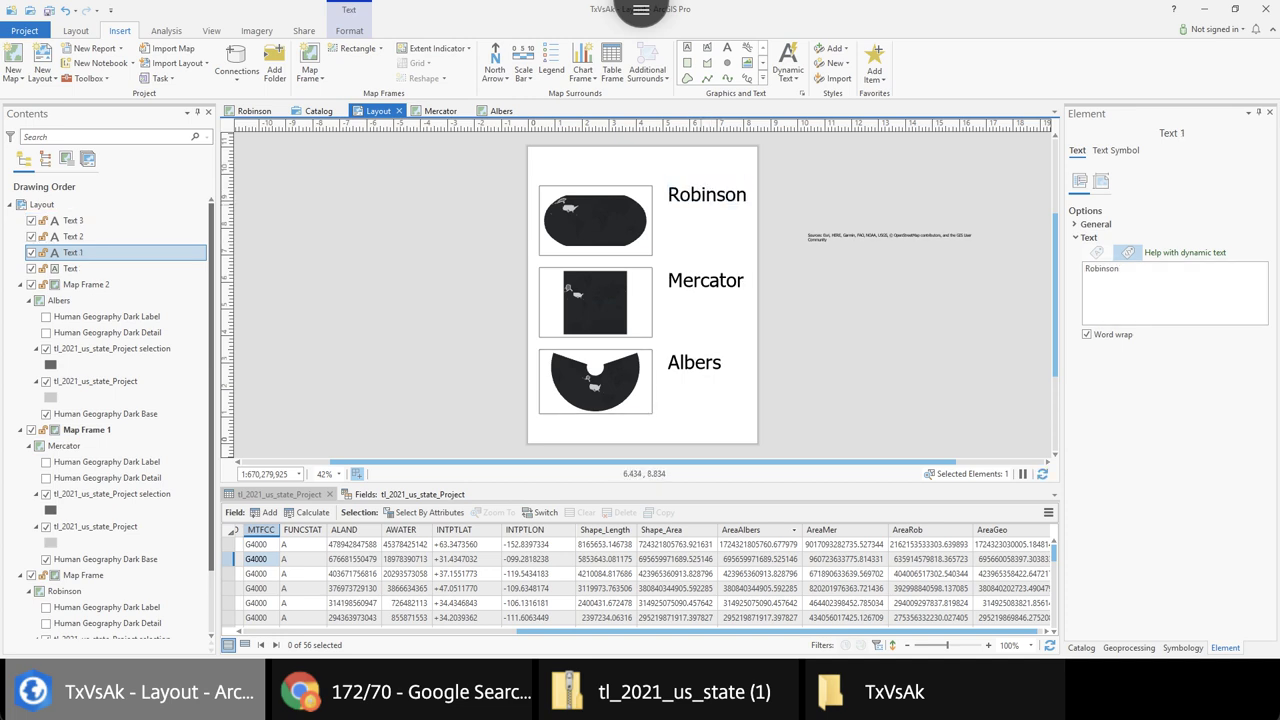
pyautogui.moveTo(698, 193); pyautogui.dragTo(698, 197)
pyautogui.click(800, 187)
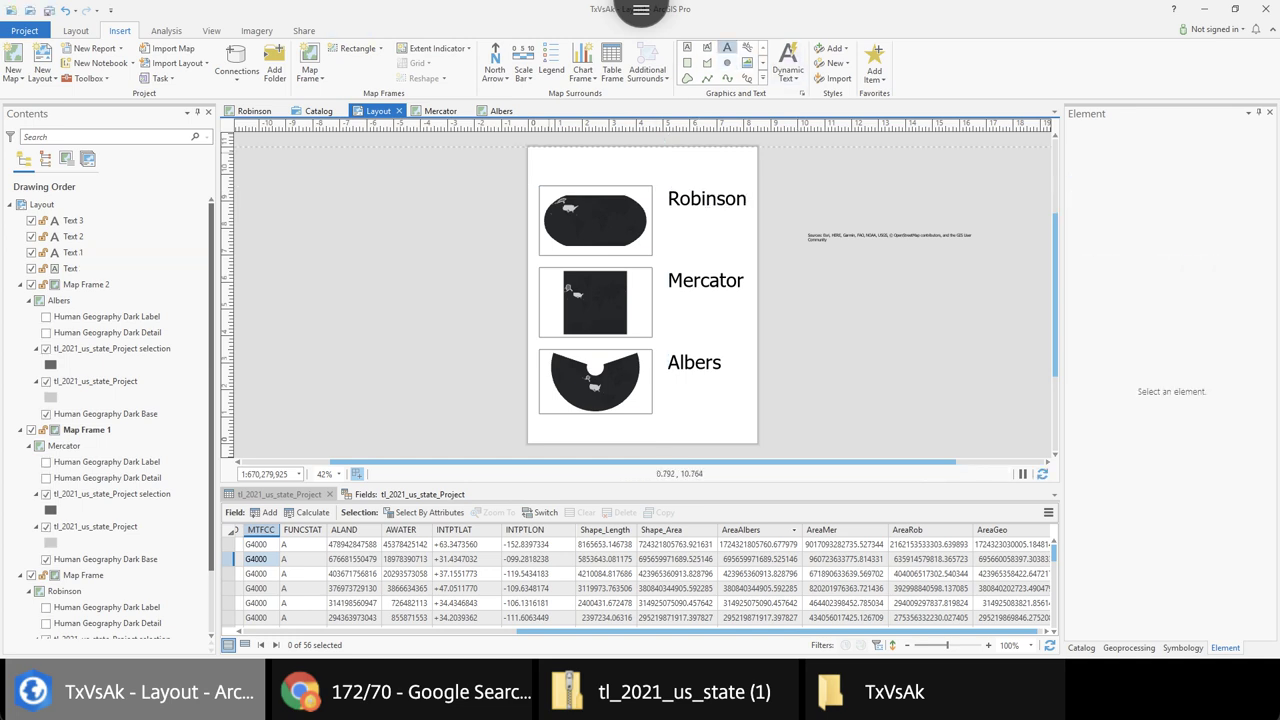
# Add the title text "Alaska Vs. Texas" across the top of the page above the Robinson map frame
pyautogui.moveTo(544, 150); pyautogui.dragTo(736, 178)
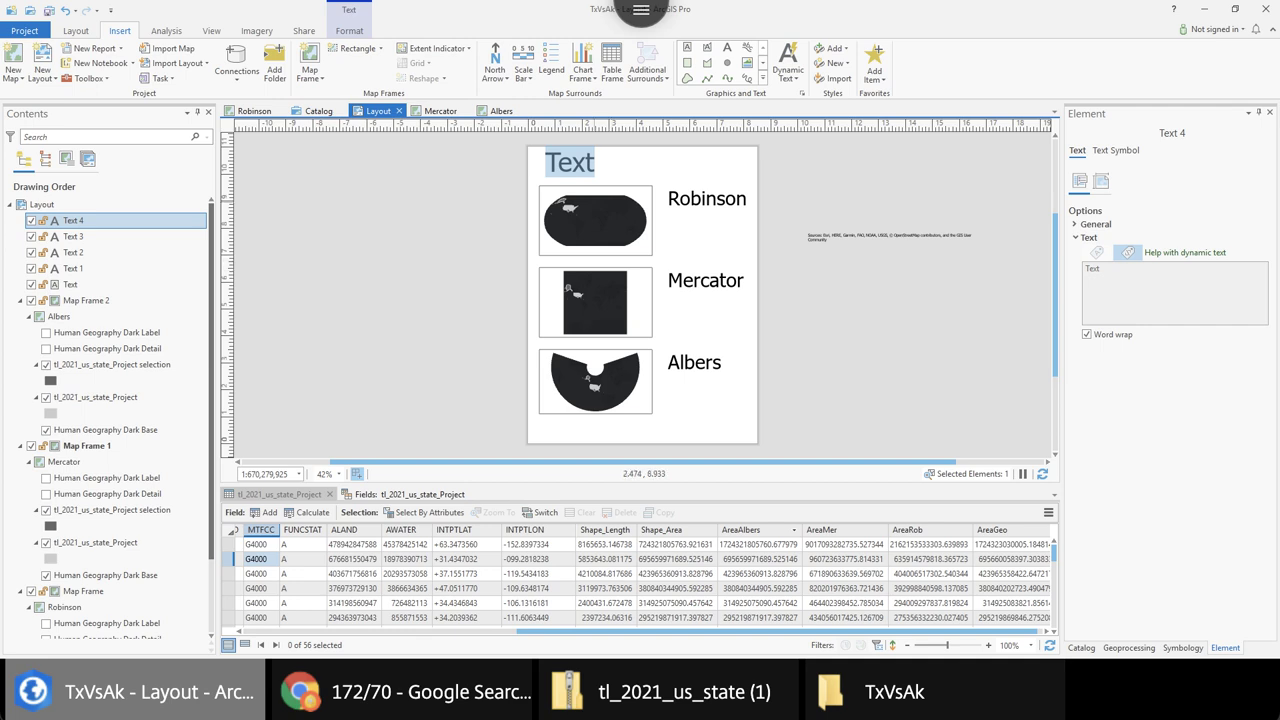
pyautogui.write('Alas')
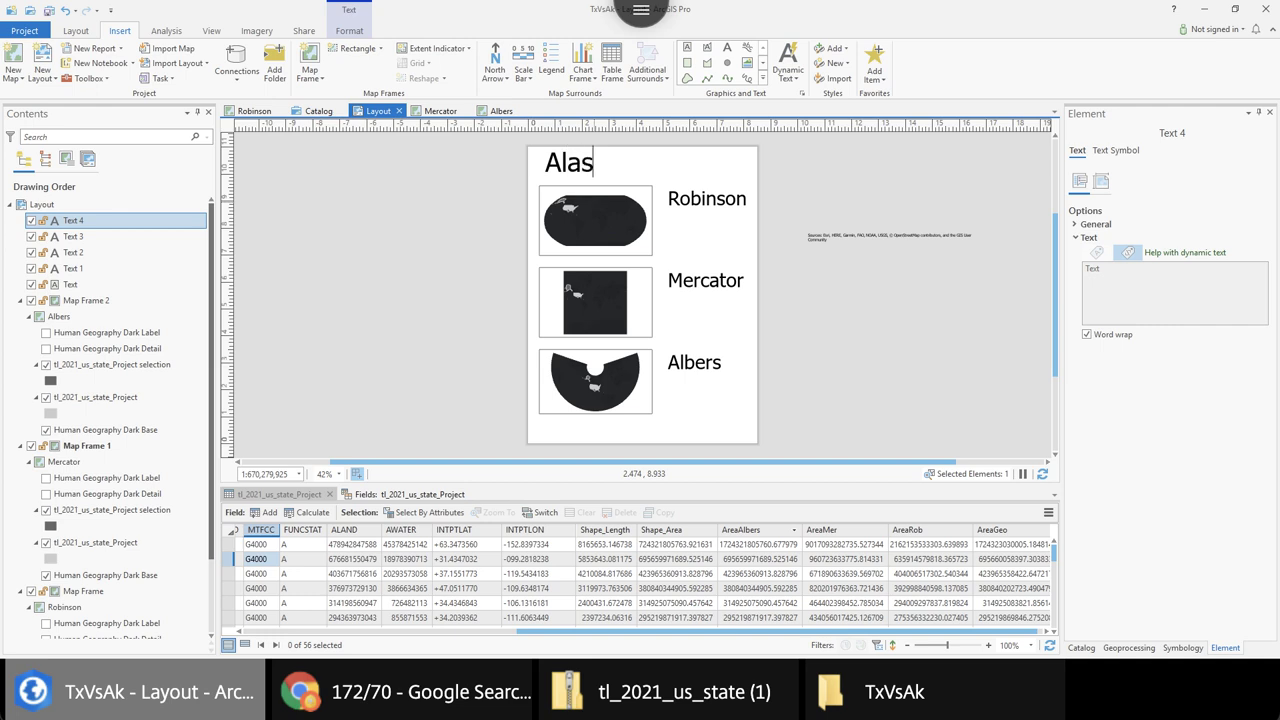
pyautogui.press('BackSpace')
pyautogui.write('ska Vs ')
pyautogui.write(' Texas')
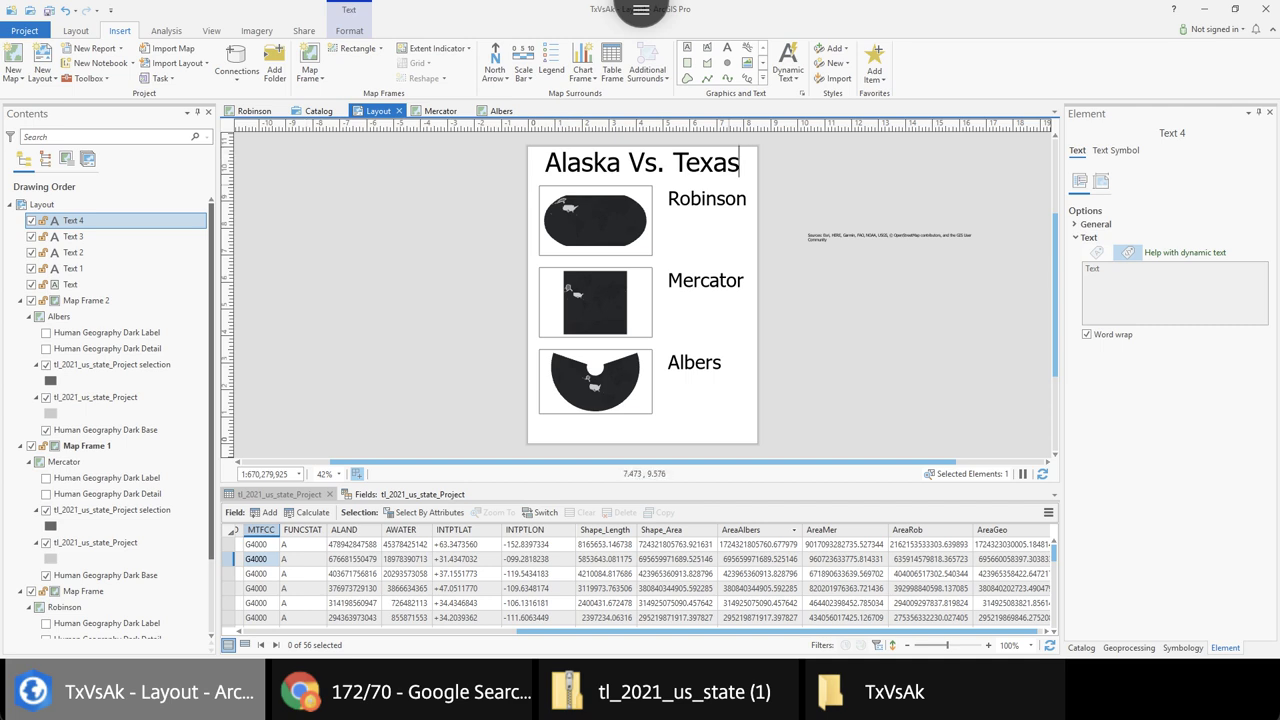
pyautogui.press('Escape')
# Move the three map frames and their labels together slightly down the page to make room beneath the title
pyautogui.moveTo(476, 213); pyautogui.dragTo(512, 188)
pyautogui.click(779, 452)
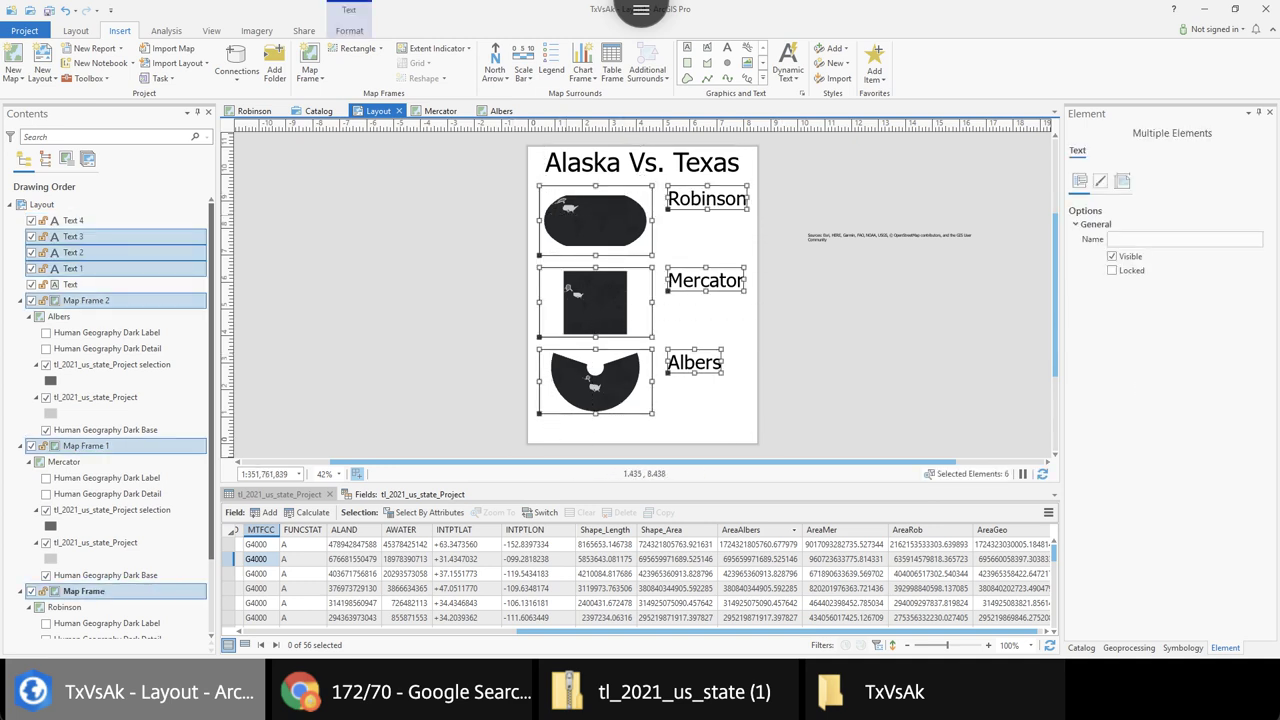
pyautogui.moveTo(573, 220)
pyautogui.mouseDown()
pyautogui.moveTo(600, 222)
pyautogui.moveTo(563, 232)
pyautogui.moveTo(580, 241)
pyautogui.moveTo(572, 232)
pyautogui.mouseUp()
pyautogui.click(502, 232)
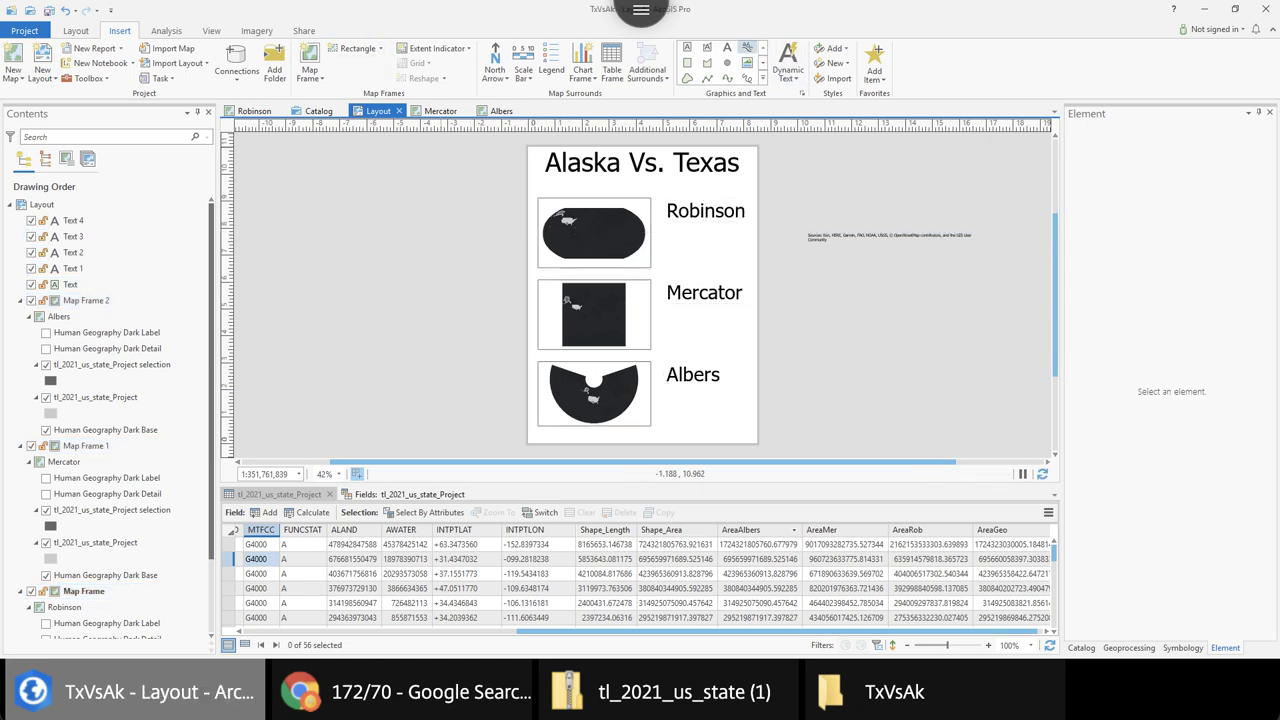
# Add the subtitle "A Comparison of Area in Different Map Projections" and position it just below the title, aligned with its left edge
pyautogui.click(727, 47)
pyautogui.moveTo(542, 182); pyautogui.dragTo(740, 190)
pyautogui.write('A')
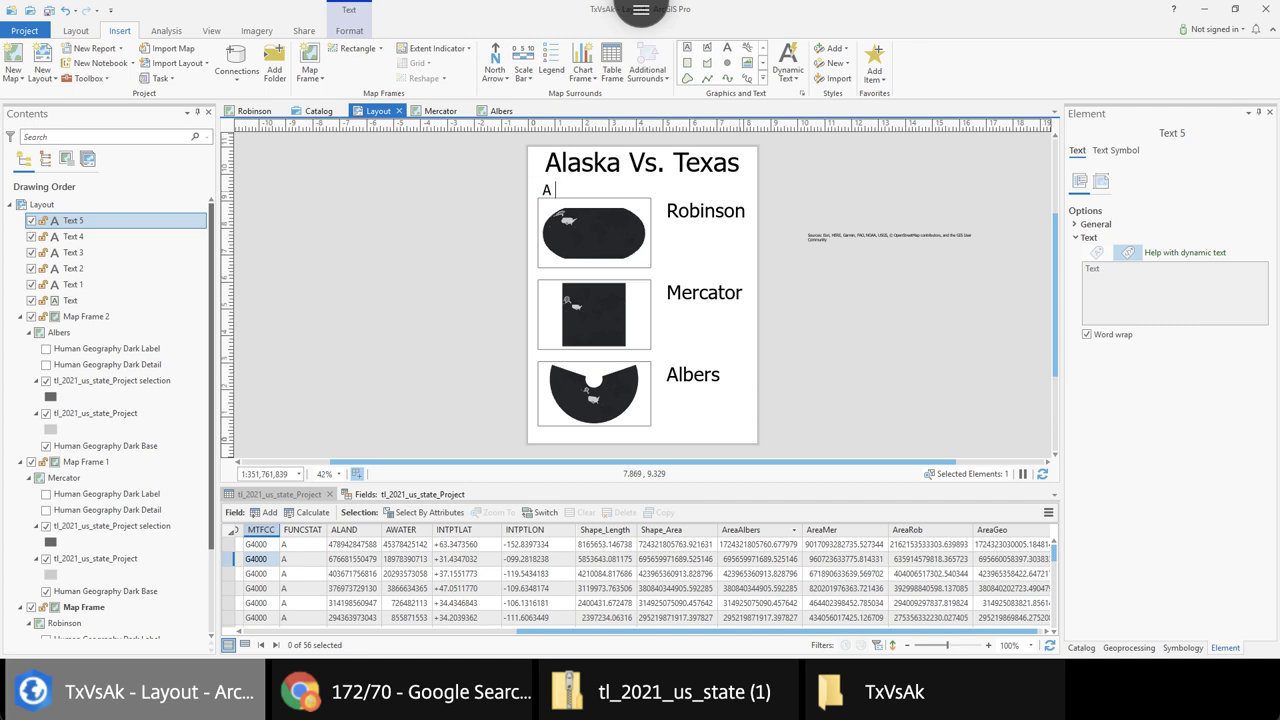
pyautogui.write(' Comparison of Area in Different')
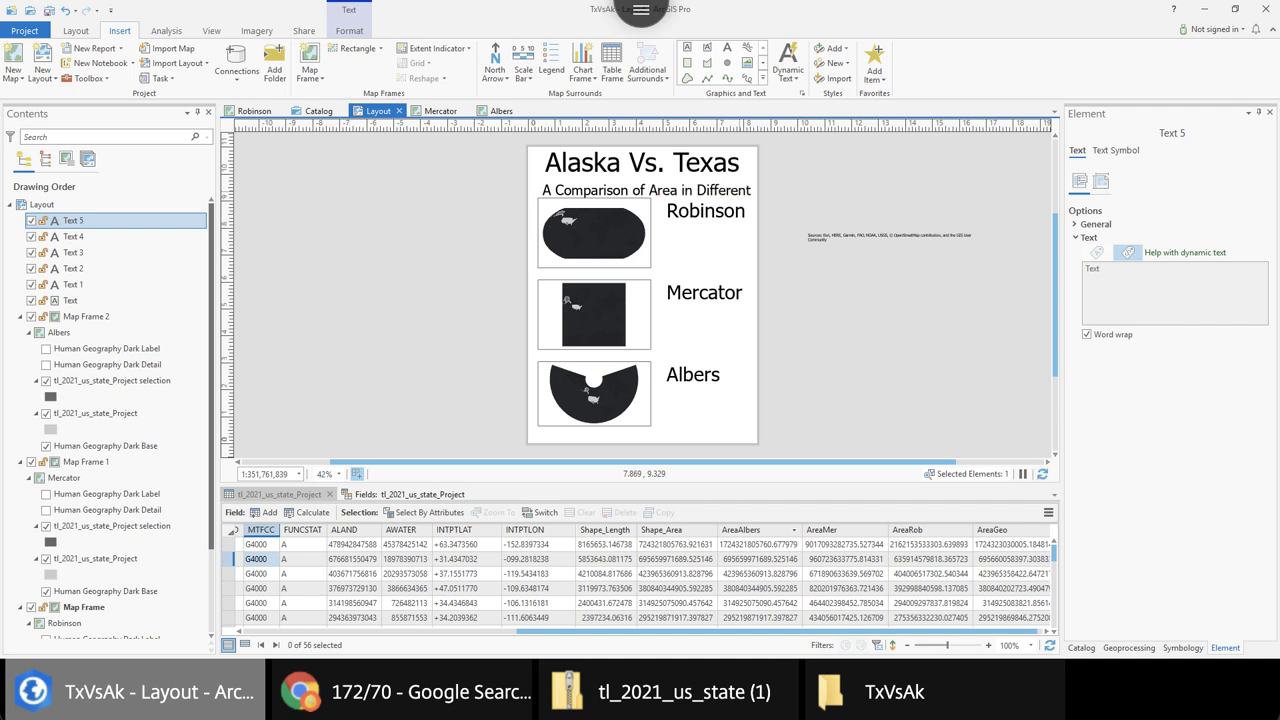
pyautogui.write(' Ma p Progr')
pyautogui.press('BackSpace')
pyautogui.press('BackSpace')
pyautogui.write('jections')
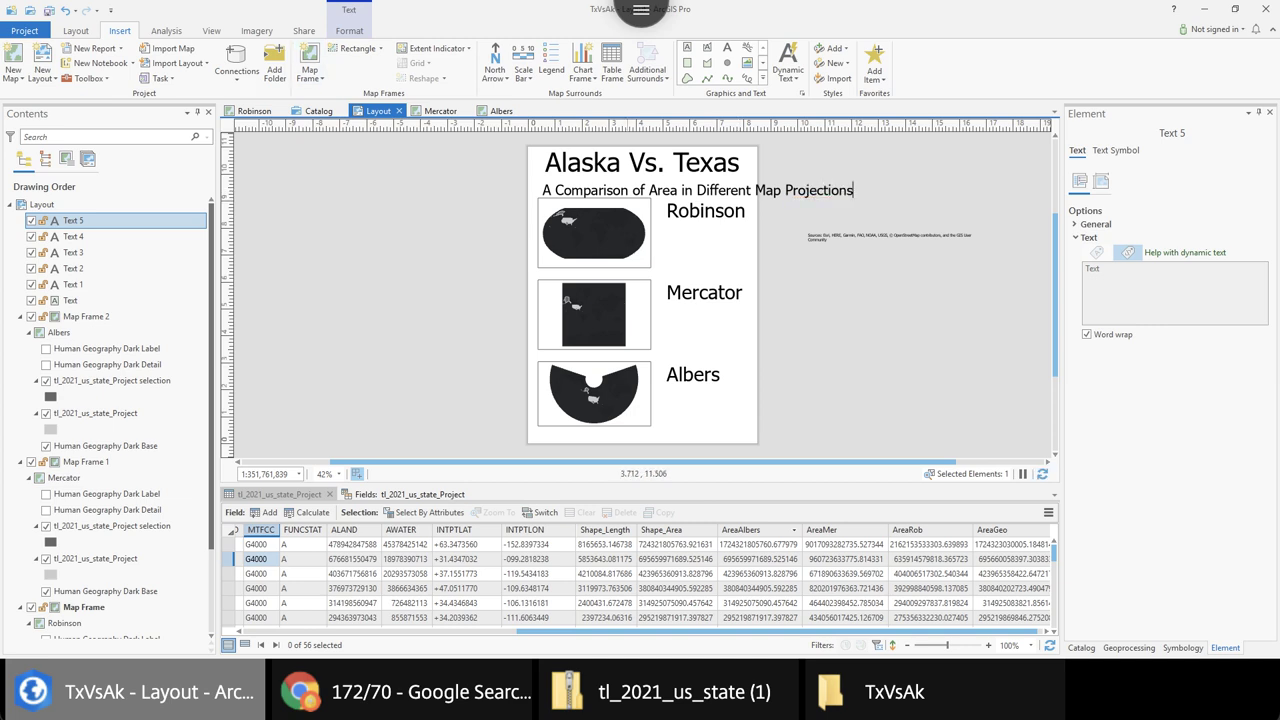
pyautogui.press('Escape')
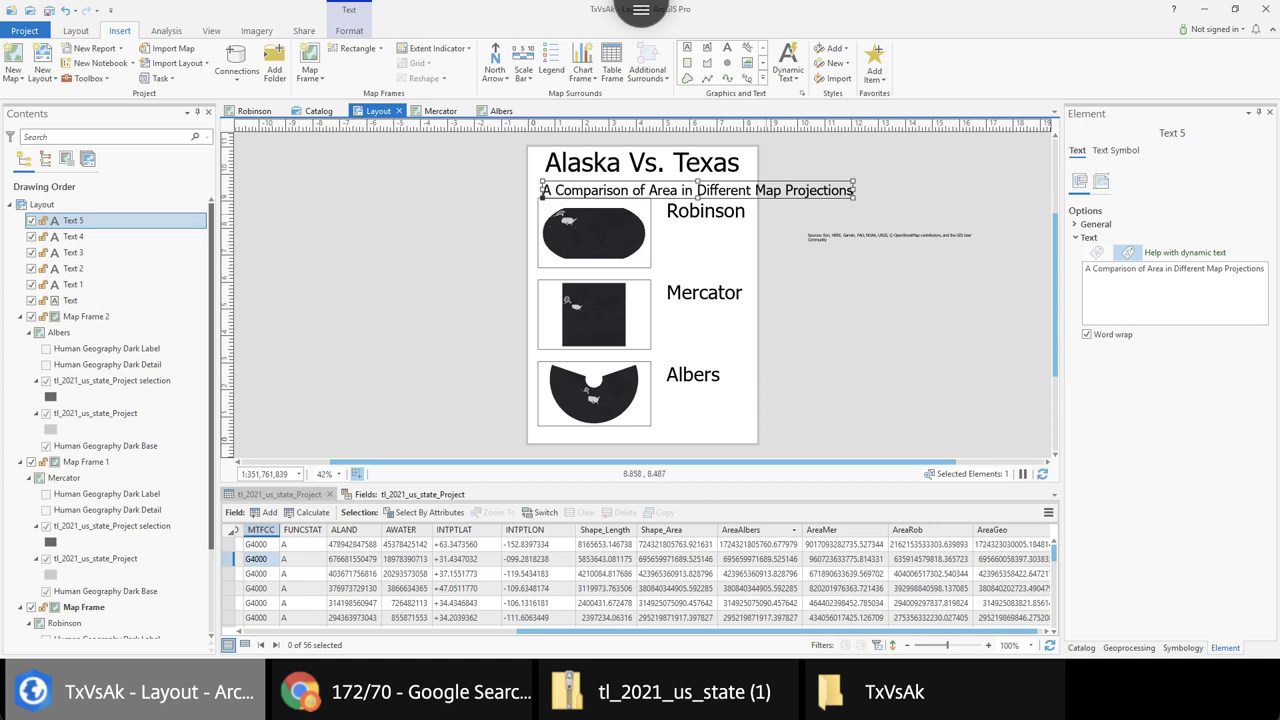
pyautogui.moveTo(697, 190); pyautogui.dragTo(700, 186)
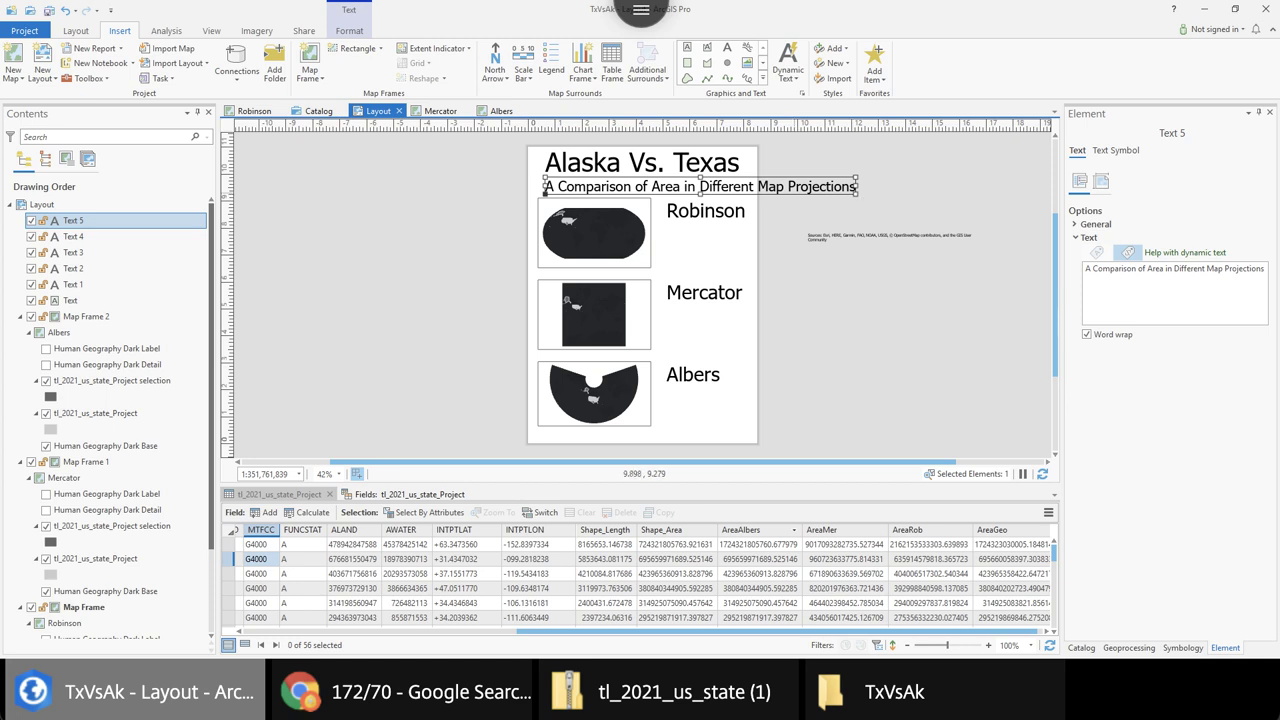
# Set the subtitle's font size to 24 pt and apply it
pyautogui.click(1115, 152)
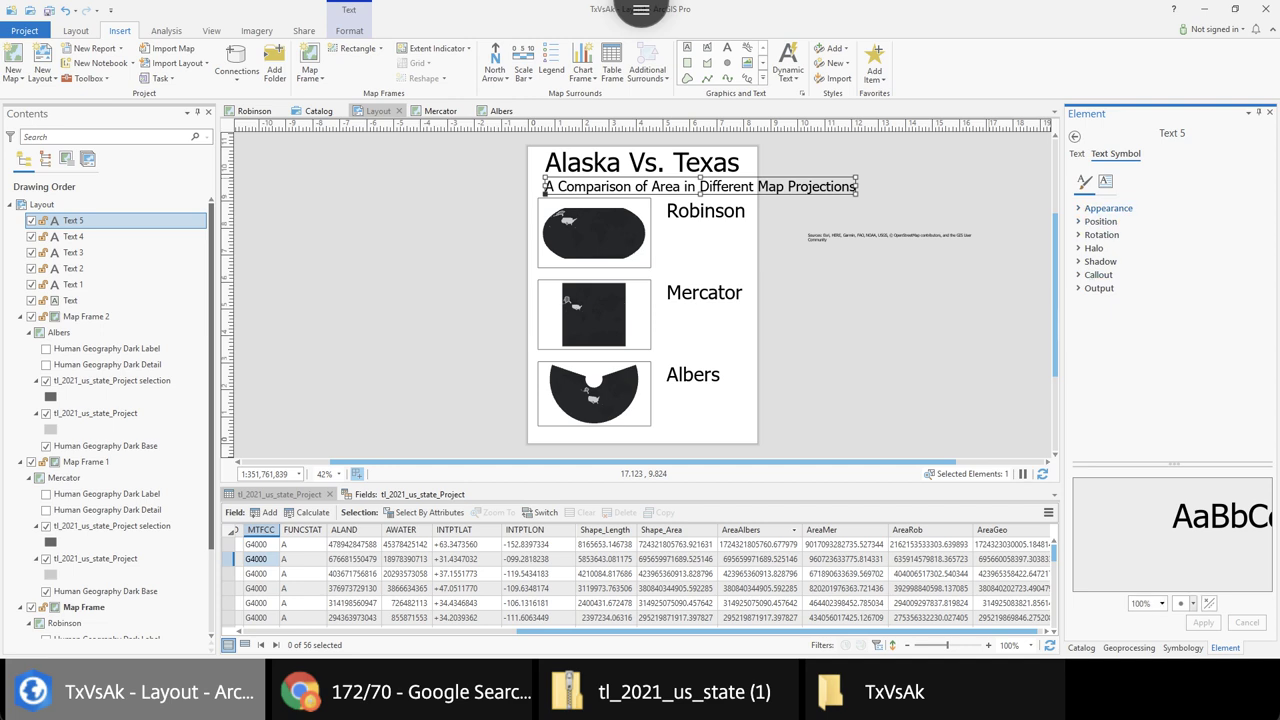
pyautogui.click(1108, 208)
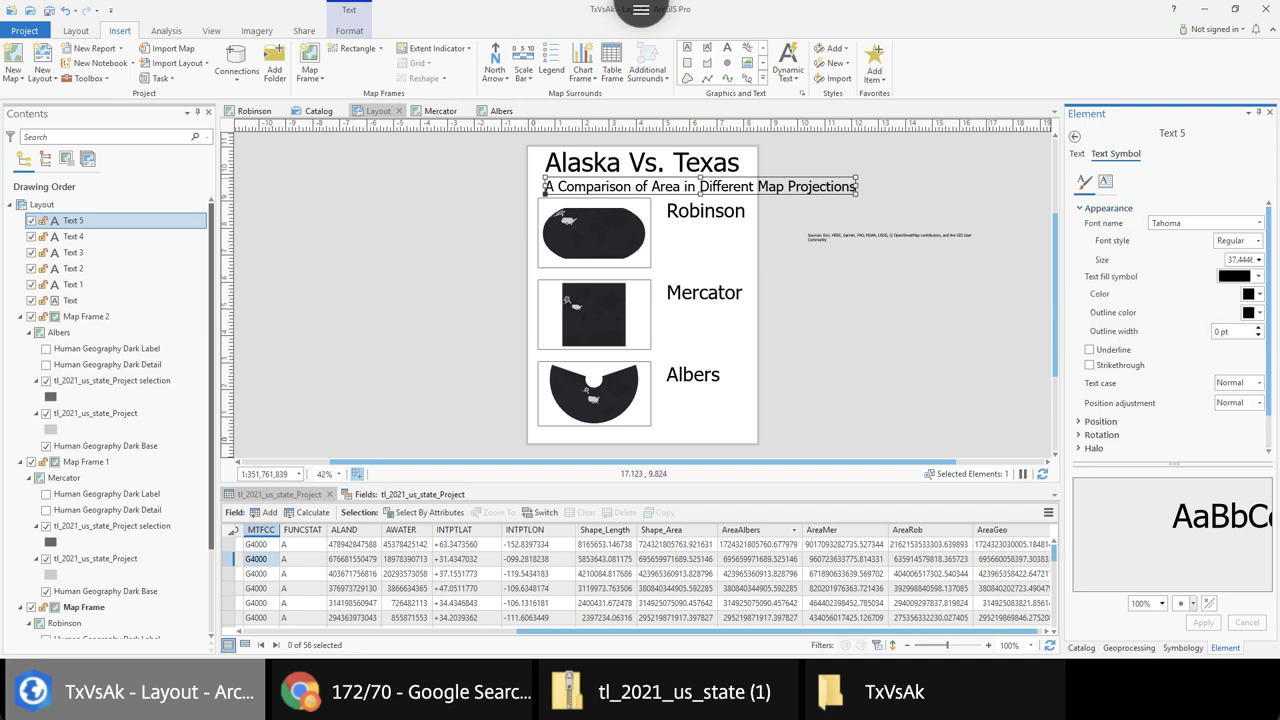
pyautogui.click(1259, 260)
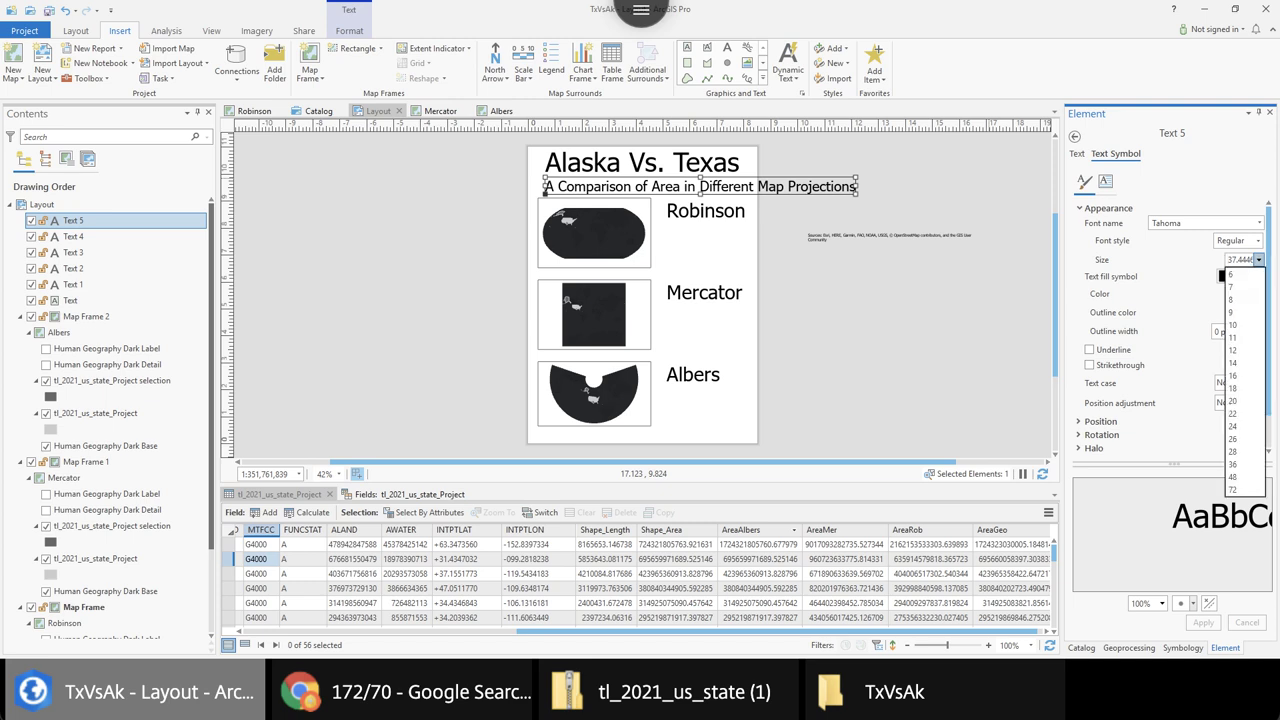
pyautogui.click(1232, 426)
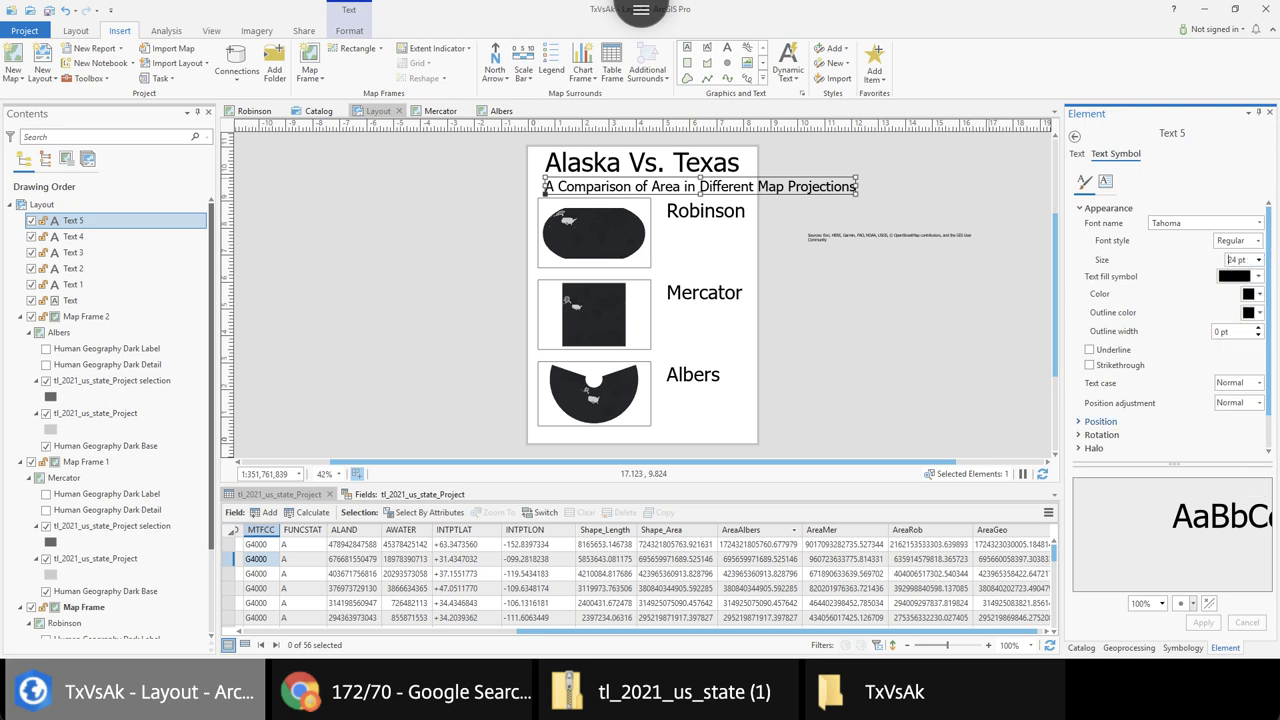
pyautogui.click(1203, 622)
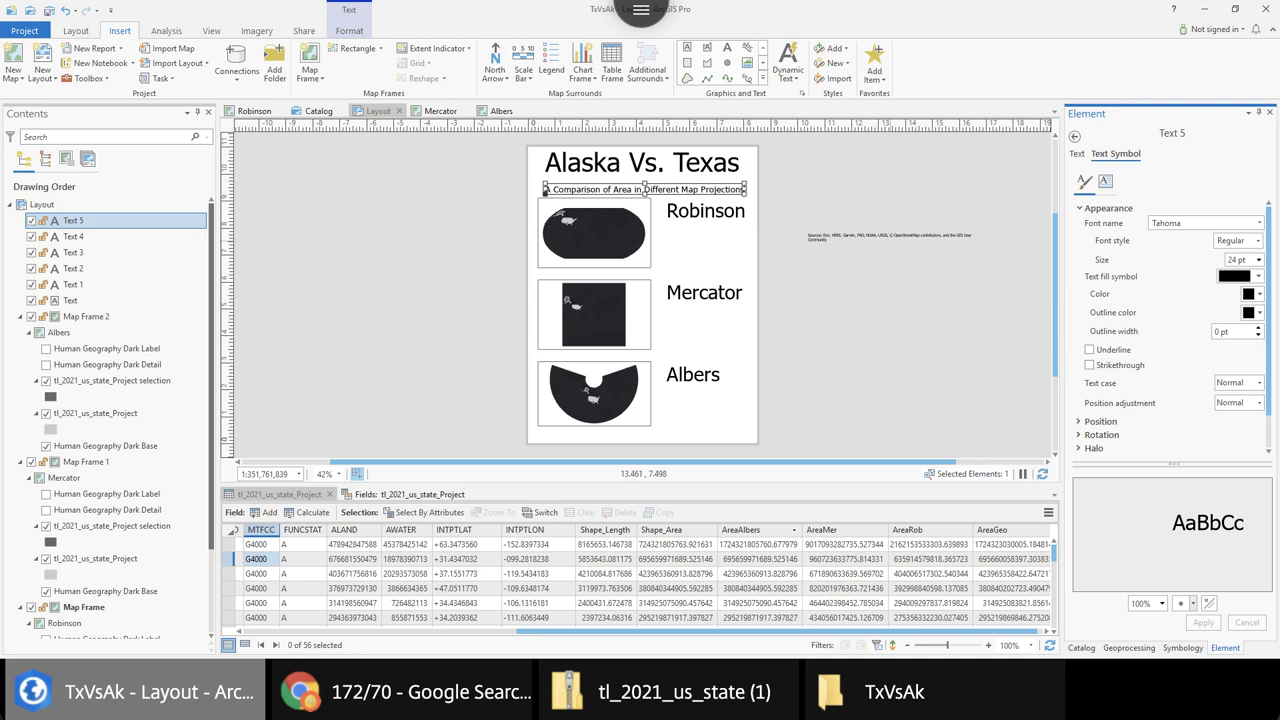
# Move the subtitle slightly up so it sits directly beneath the title, keeping it aligned with the title's left edge
pyautogui.click(905, 178)
pyautogui.click(702, 189)
pyautogui.moveTo(644, 189); pyautogui.dragTo(644, 183)
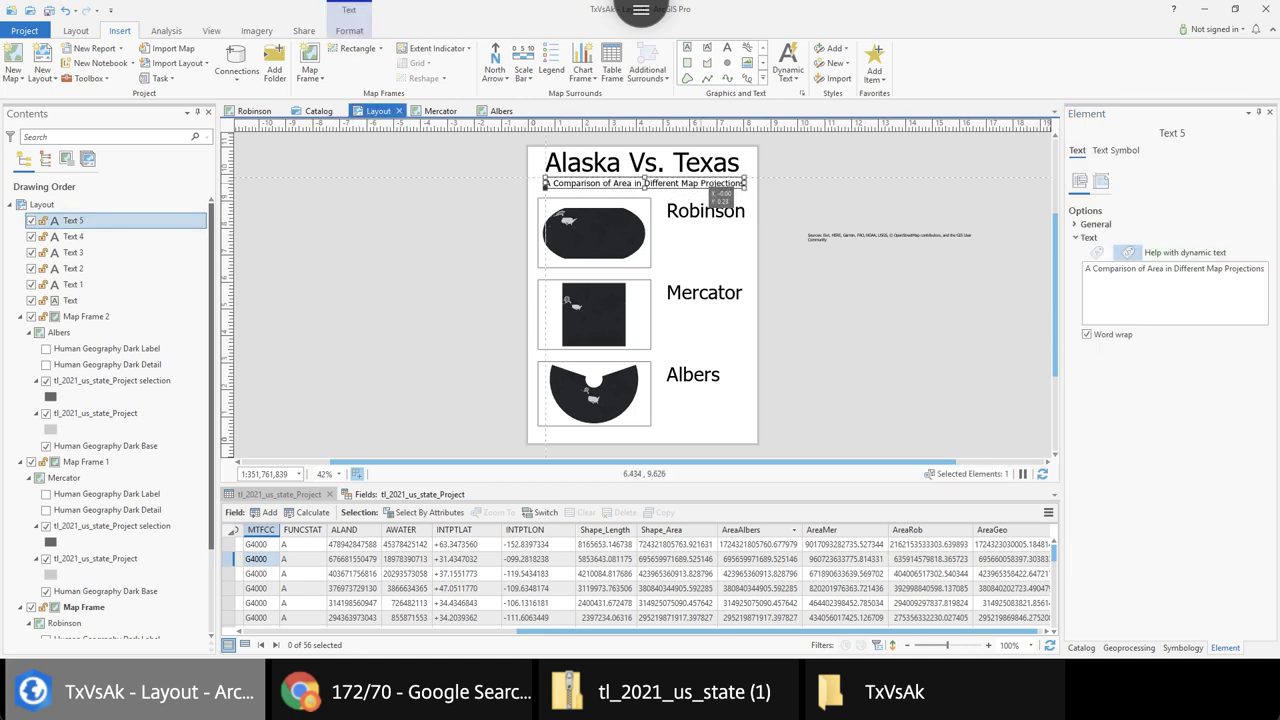
pyautogui.press('Escape')
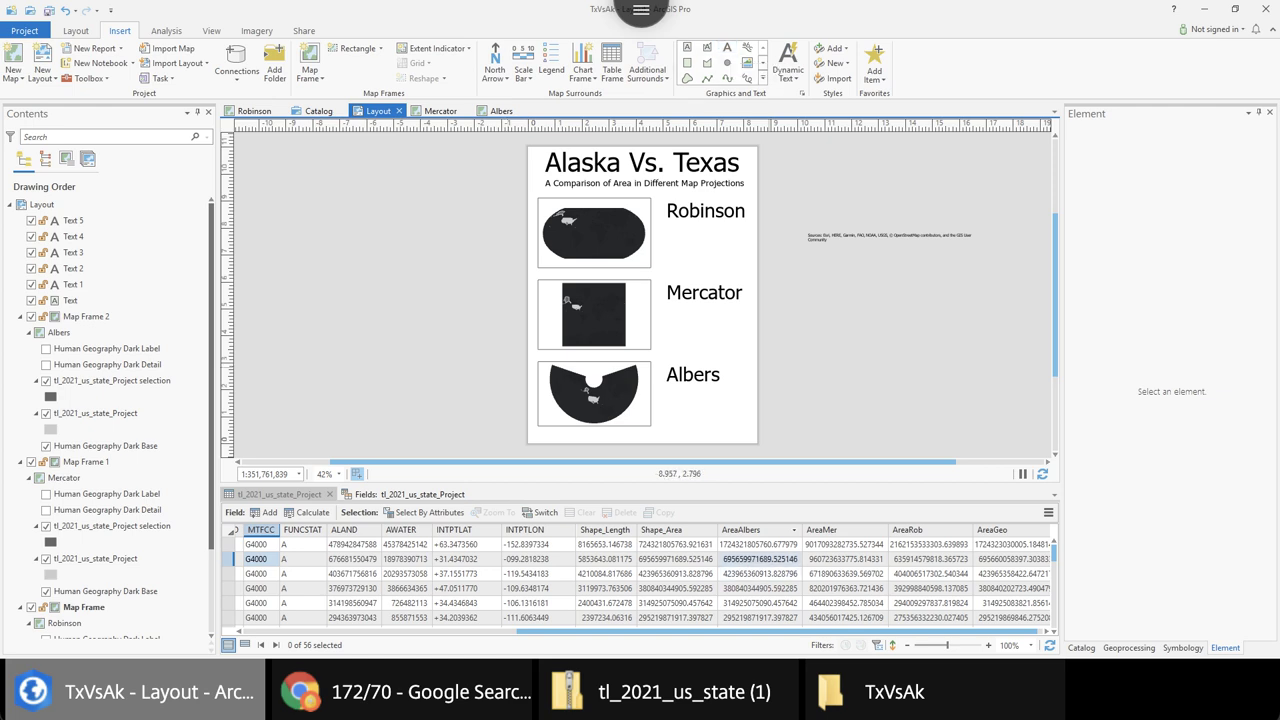
pyautogui.click(757, 544)
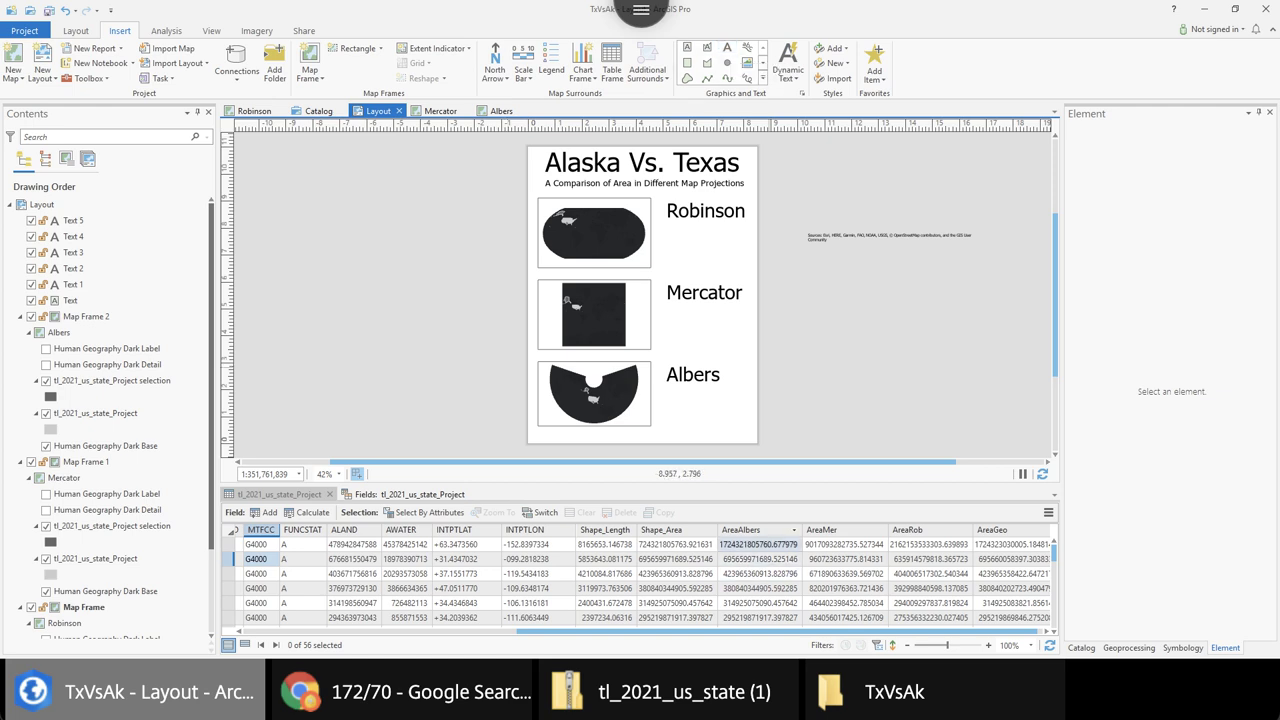
pyautogui.click(844, 559)
pyautogui.click(929, 559)
pyautogui.click(929, 544)
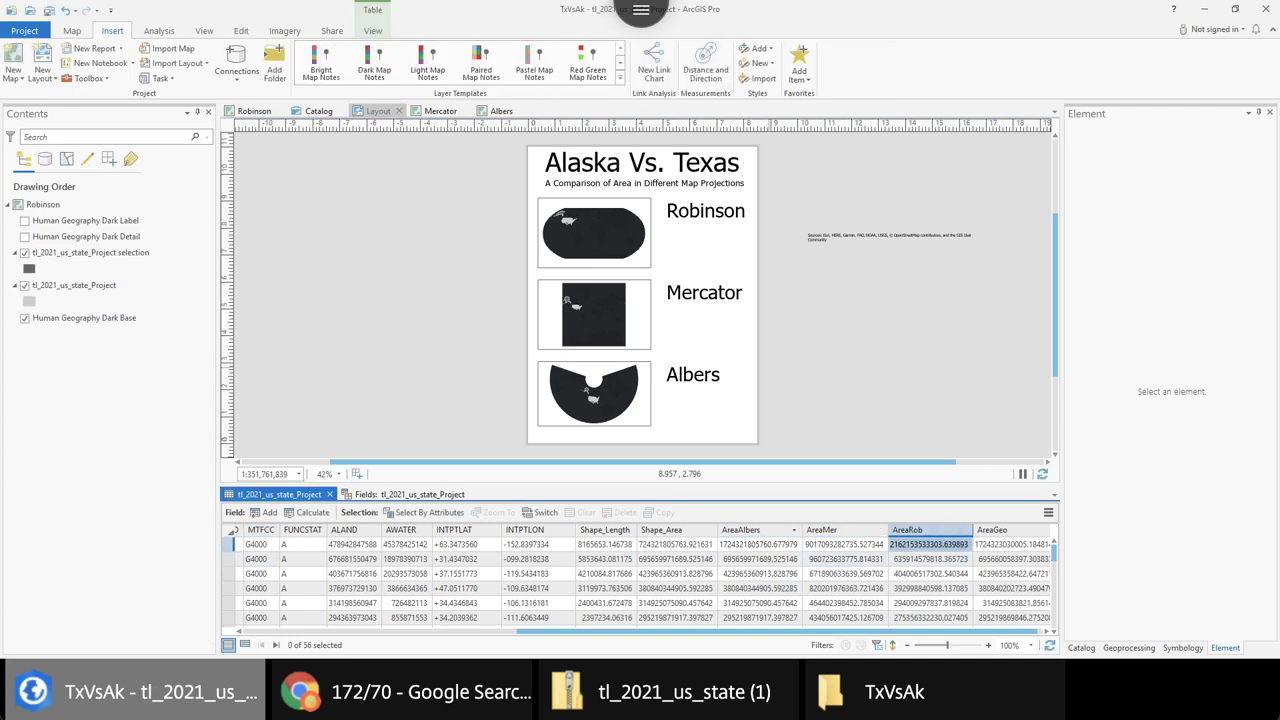
pyautogui.click(844, 544)
pyautogui.doubleClick(758, 544)
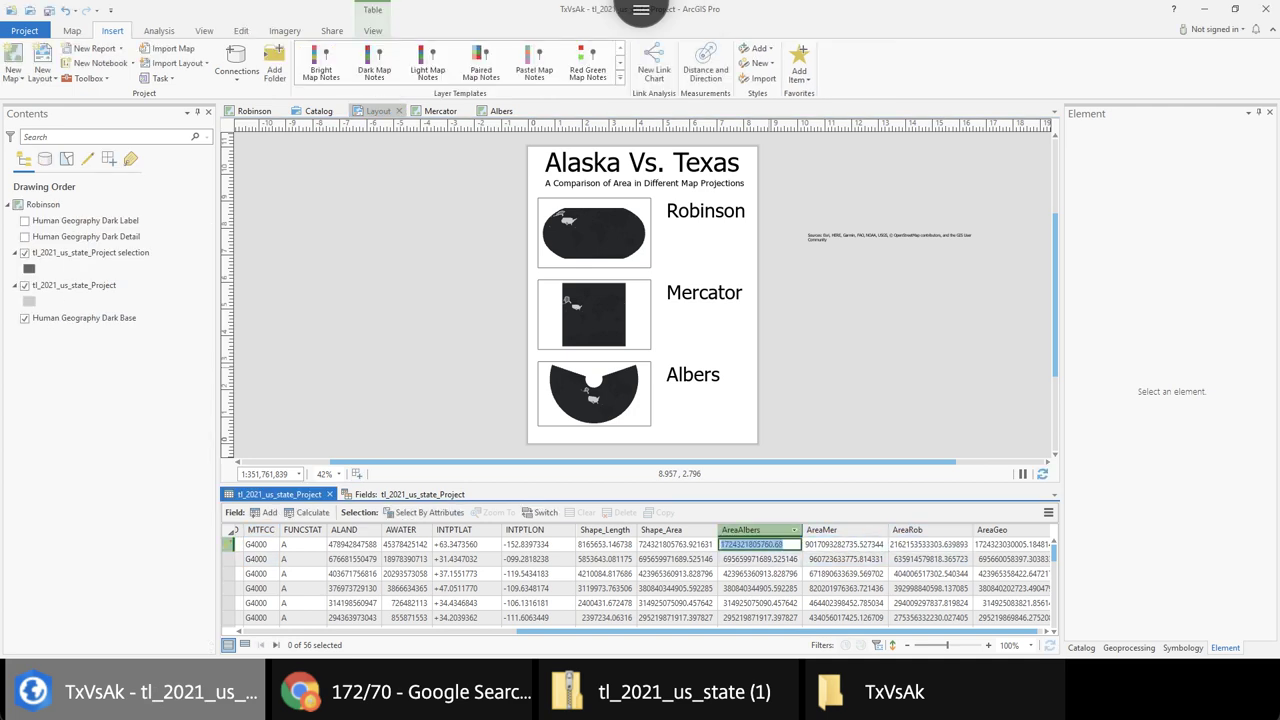
pyautogui.click(846, 454)
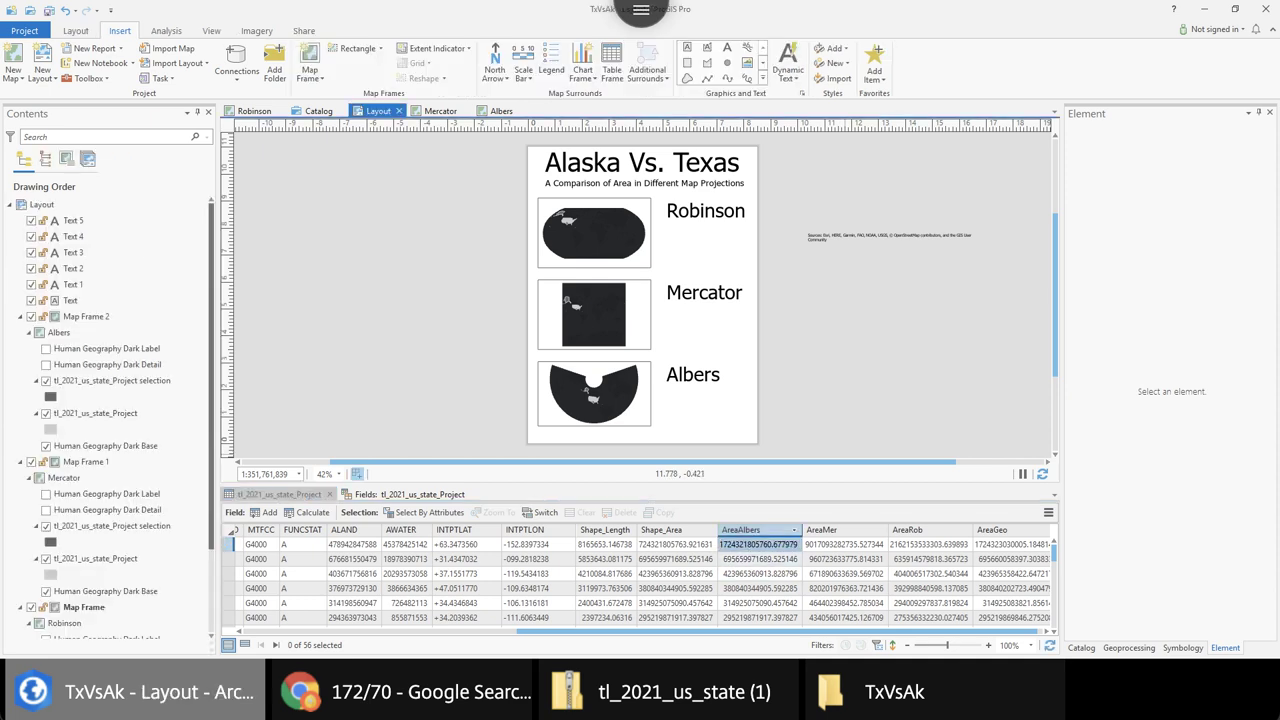
pyautogui.click(758, 544)
pyautogui.press('F2')
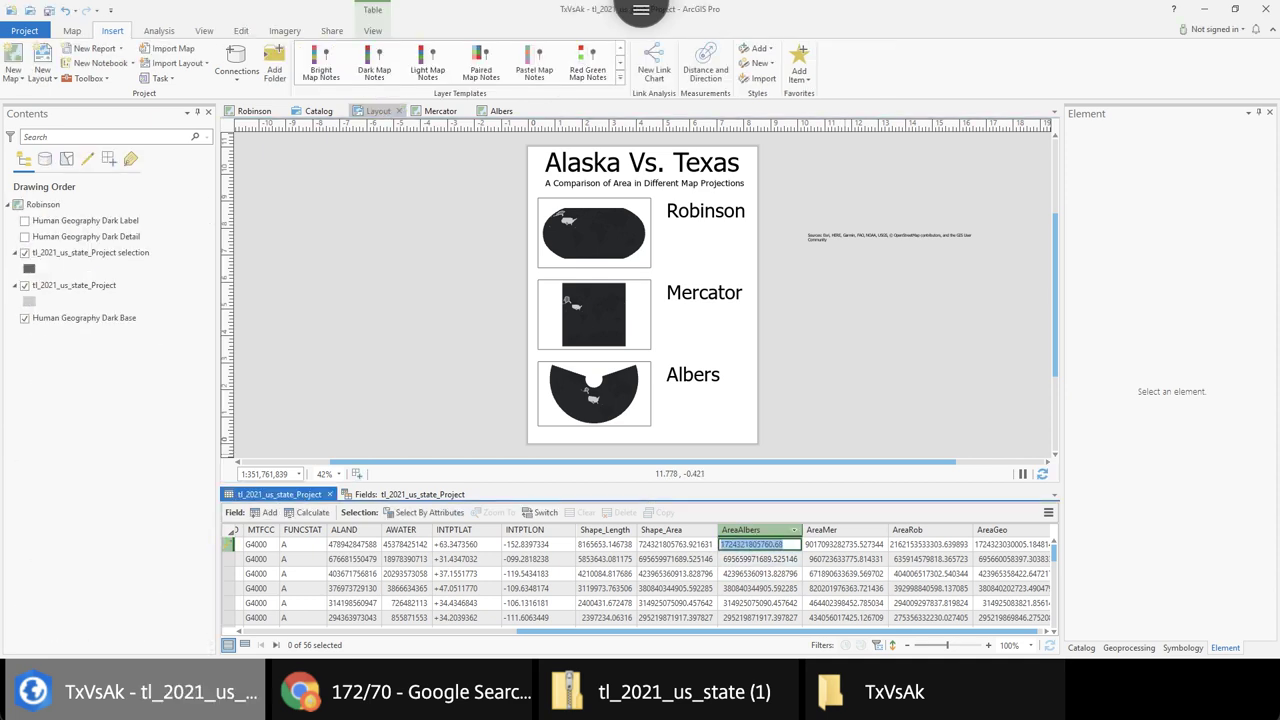
pyautogui.click(753, 544)
pyautogui.doubleClick(750, 544)
pyautogui.rightClick(771, 547)
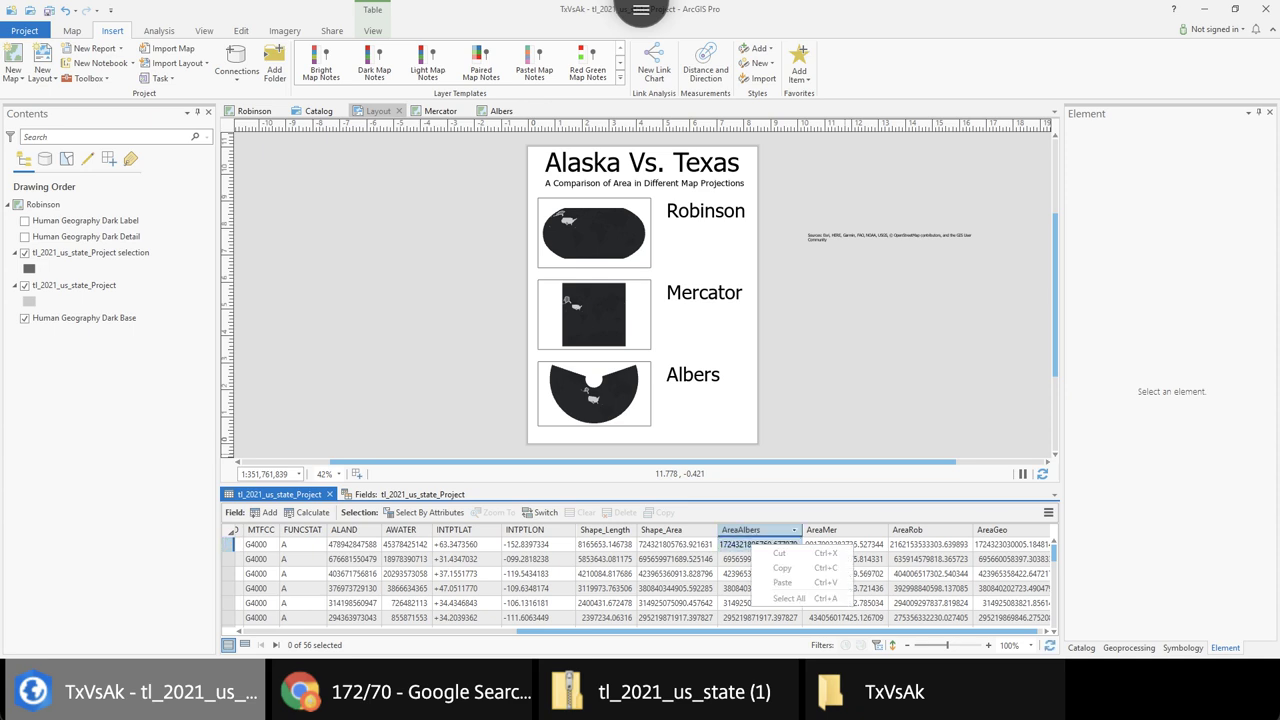
pyautogui.click(676, 544)
pyautogui.doubleClick(750, 544)
pyautogui.click(732, 544)
pyautogui.doubleClick(729, 544)
pyautogui.click(840, 402)
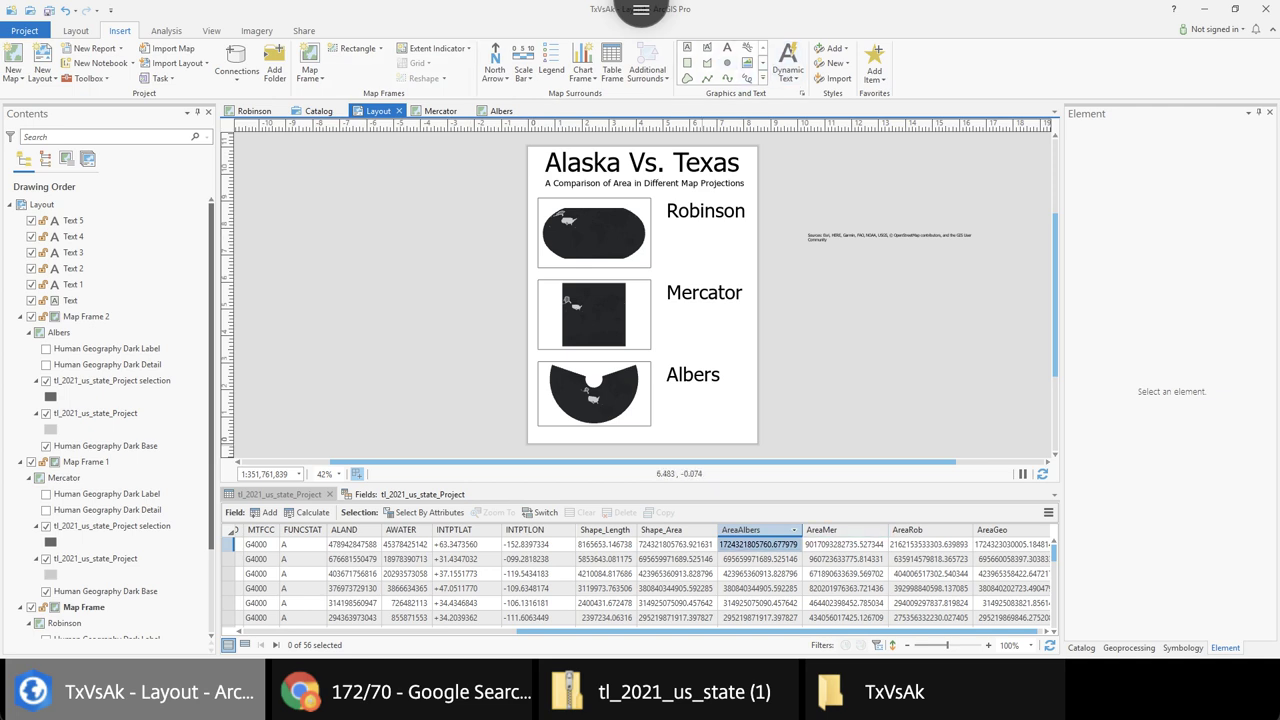
pyautogui.click(1012, 559)
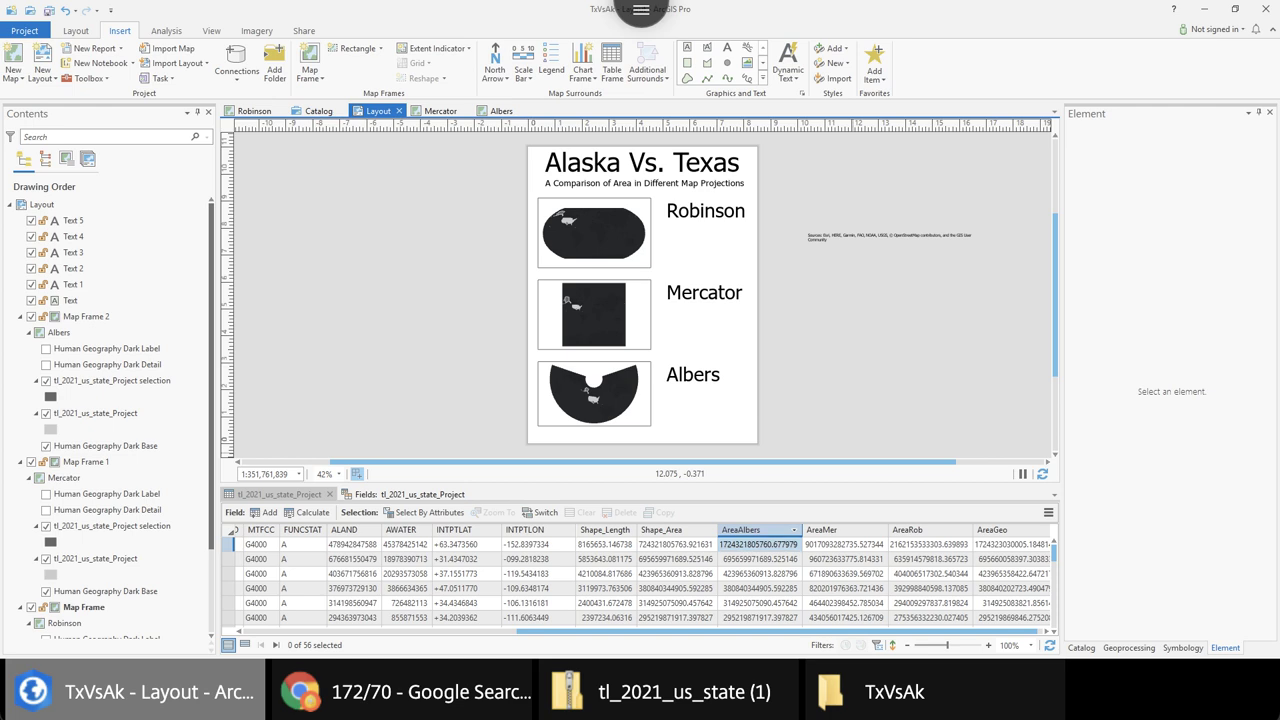
# Copy Alaska's AreaAlbers value from the attribute table and paste it onto the layout as text below the Robinson label
pyautogui.doubleClick(758, 544)
pyautogui.hotkey('ctrl', 'c')
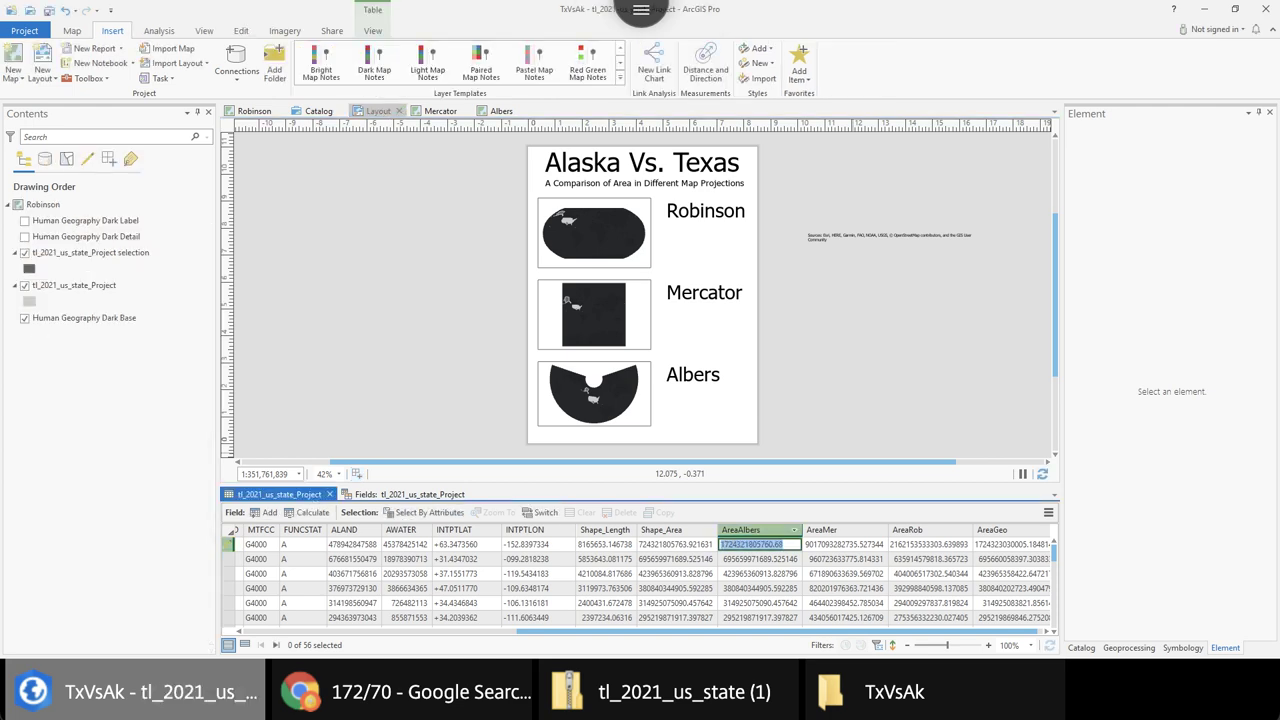
pyautogui.click(698, 236)
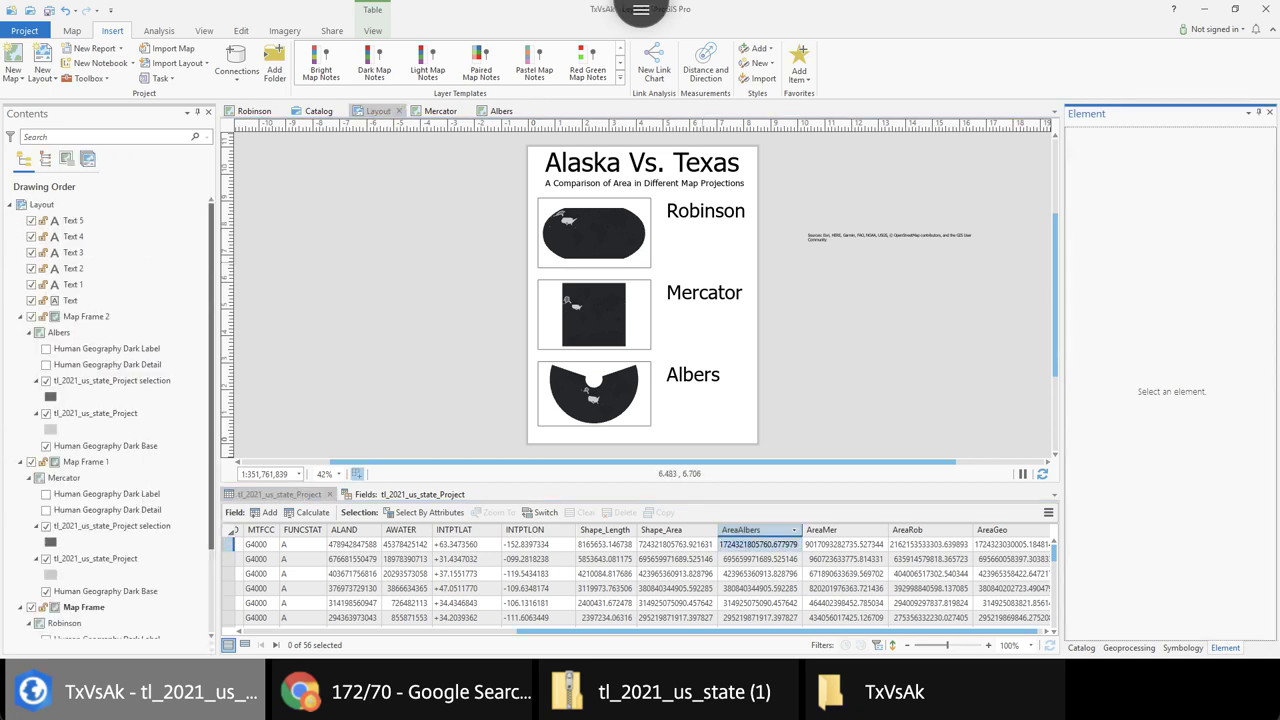
pyautogui.hotkey('ctrl', 'v')
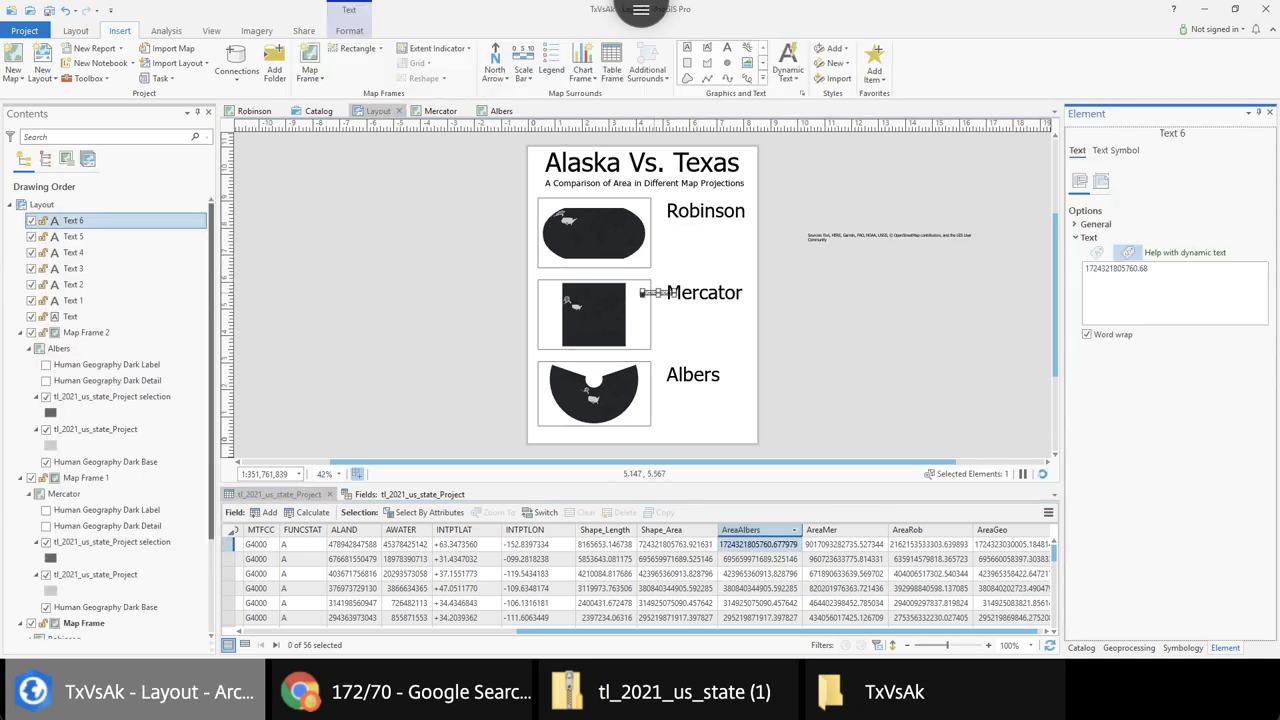
pyautogui.moveTo(652, 292); pyautogui.dragTo(706, 236)
# Copy Texas's AreaAlbers value from the attribute table and add it as a second line in the pasted area text
pyautogui.click(845, 544)
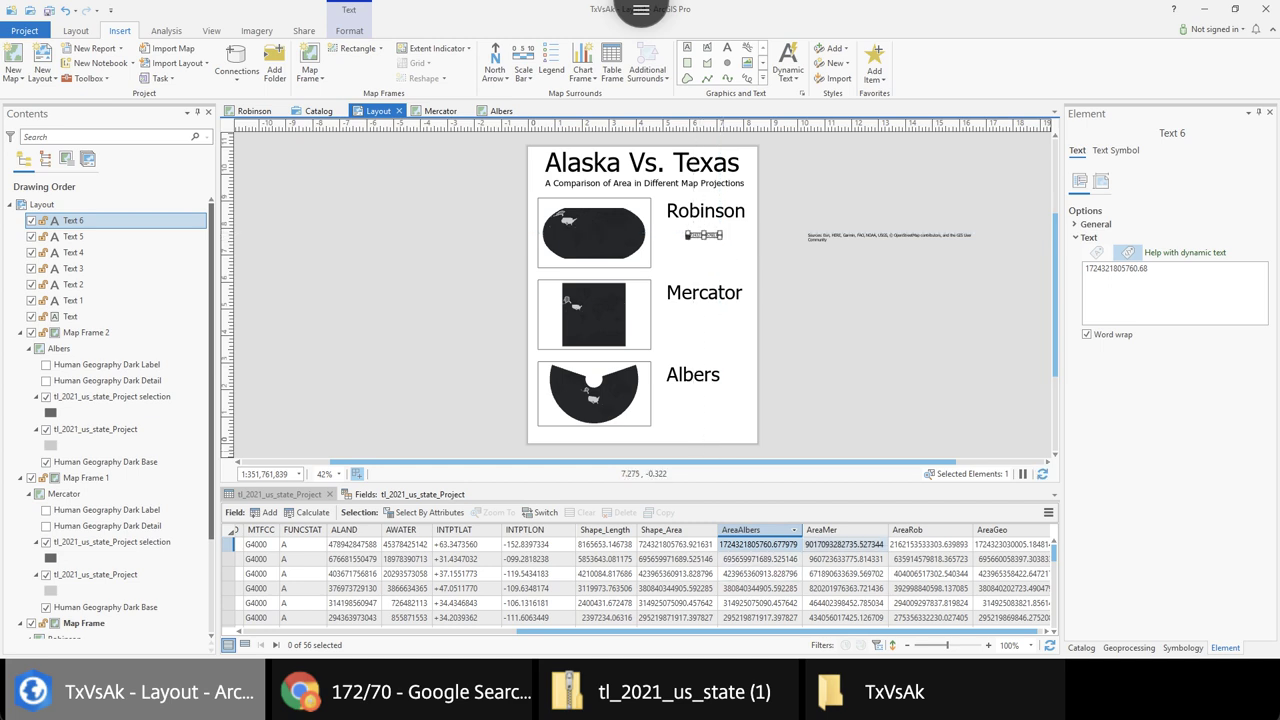
pyautogui.doubleClick(845, 544)
pyautogui.click(760, 559)
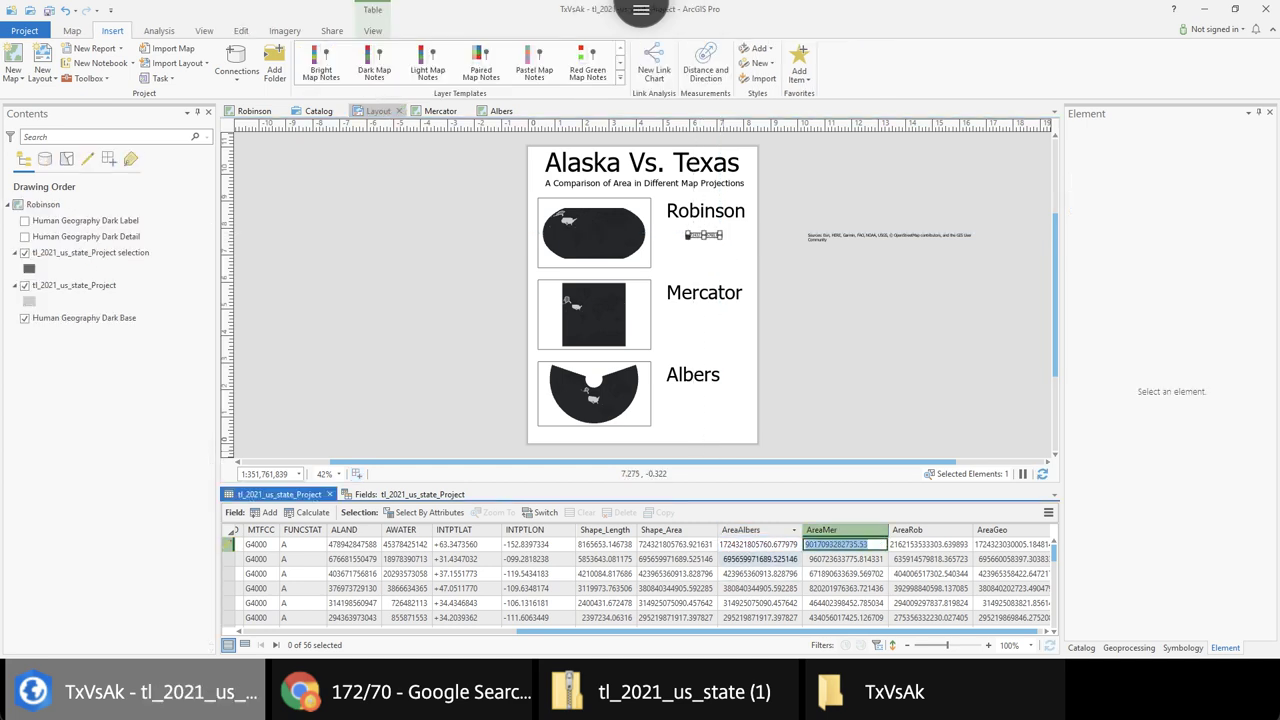
pyautogui.doubleClick(760, 559)
pyautogui.hotkey('ctrl', 'c')
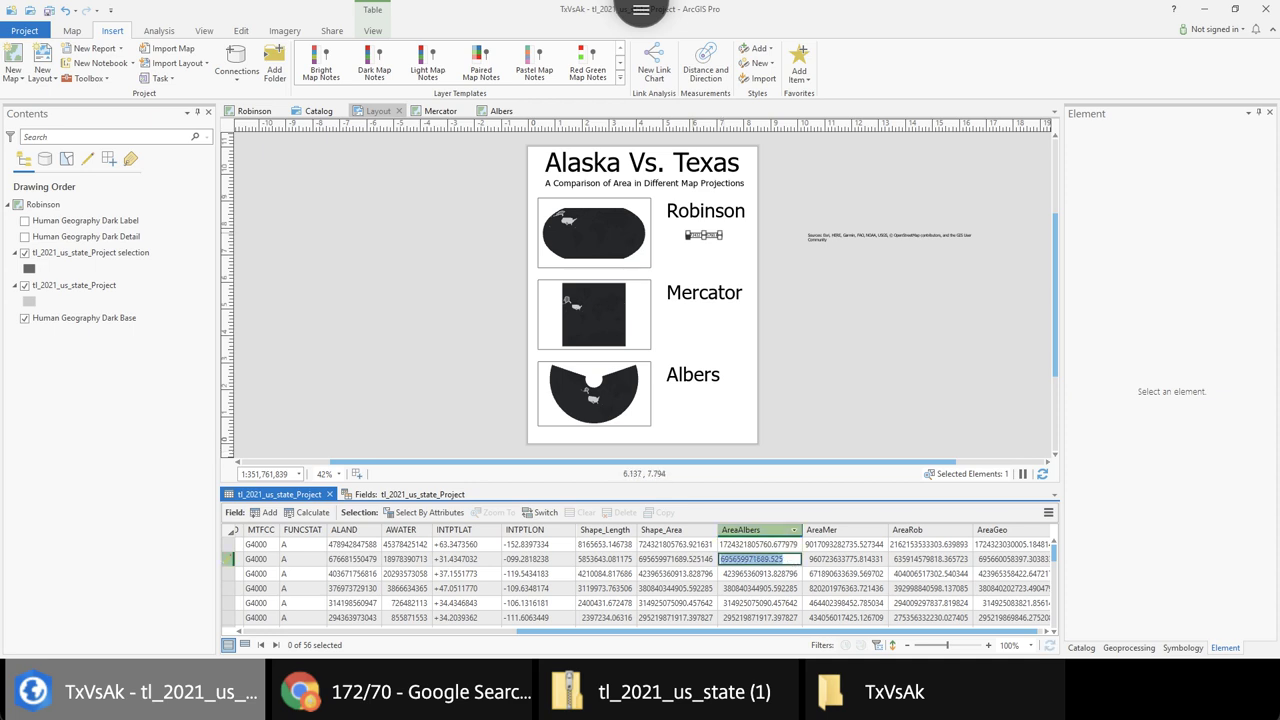
pyautogui.click(704, 235)
pyautogui.click(1148, 268)
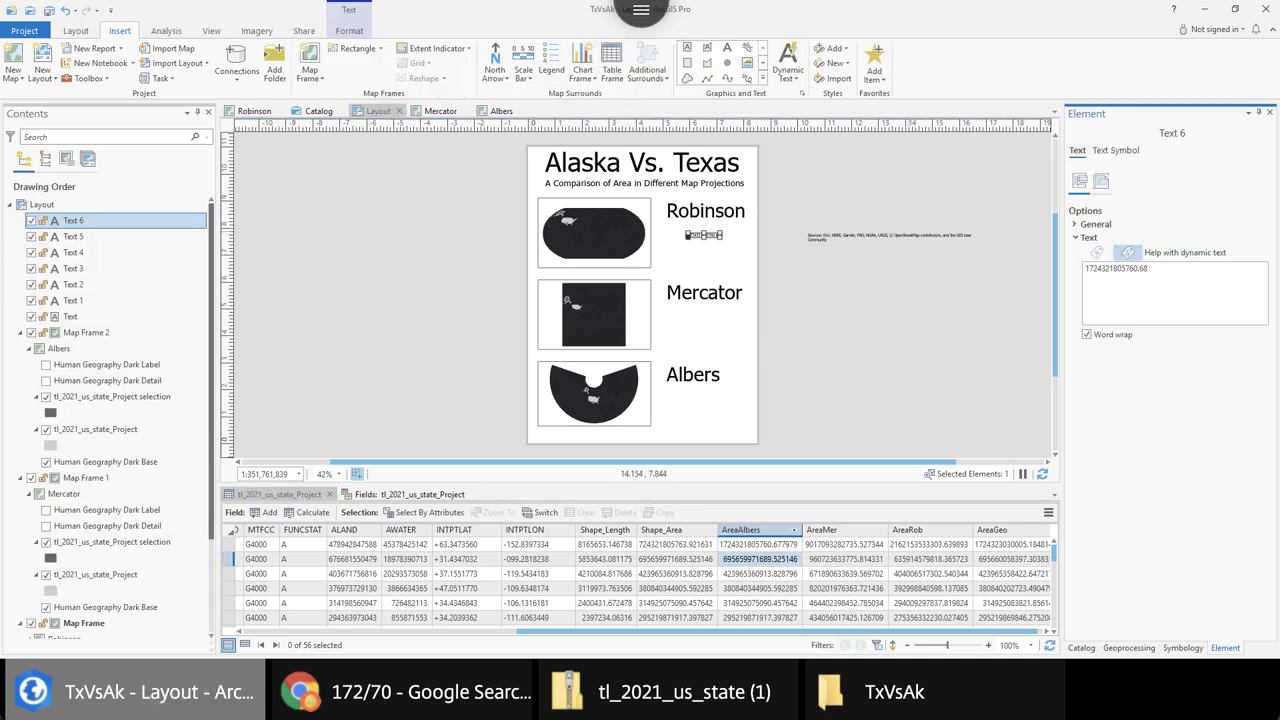
pyautogui.press('Return')
pyautogui.hotkey('ctrl', 'v')
# Format the first line of the area text as "Alaska: 1,724,321,805,760.68 sq-meters"
pyautogui.write('Alaska')
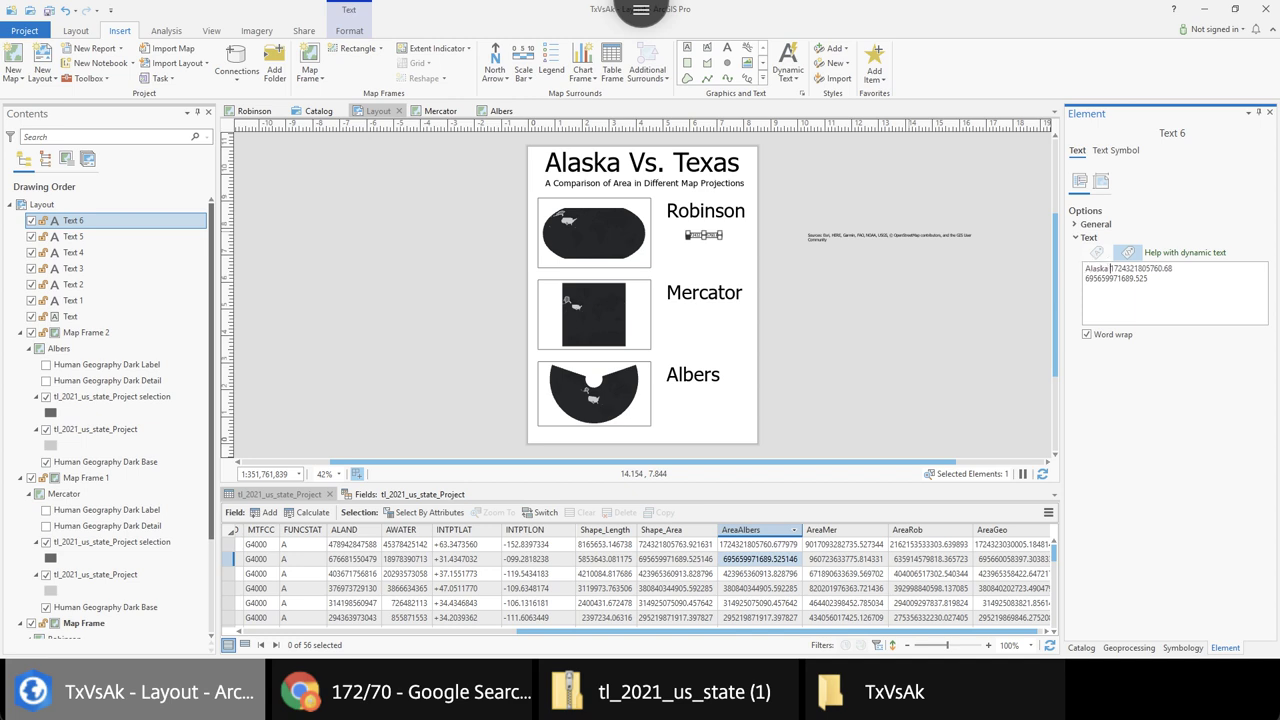
pyautogui.press('BackSpace')
pyautogui.write(':  S')
pyautogui.press('BackSpace')
pyautogui.write('sq-meters')
pyautogui.click(1174, 268)
pyautogui.write('.')
pyautogui.press('Left')
pyautogui.press('Left')
pyautogui.press('Left')
pyautogui.press('Left')
pyautogui.write(',')
pyautogui.press('Left')
pyautogui.press('Left')
pyautogui.press('Left')
pyautogui.press('Left')
pyautogui.write(',')
pyautogui.press('Left')
pyautogui.press('Left')
pyautogui.press('Left')
pyautogui.press('Left')
pyautogui.write(',')
pyautogui.press('Left')
pyautogui.press('Left')
pyautogui.press('Left')
pyautogui.write(',')
pyautogui.press('Right')
pyautogui.press('Right')
pyautogui.press('Right')
pyautogui.press('Down')
# Format the second line of the area text as "Texas: 695,659,971,689.525 sq-meters"
pyautogui.rightClick(1085, 273)
pyautogui.click(1185, 279)
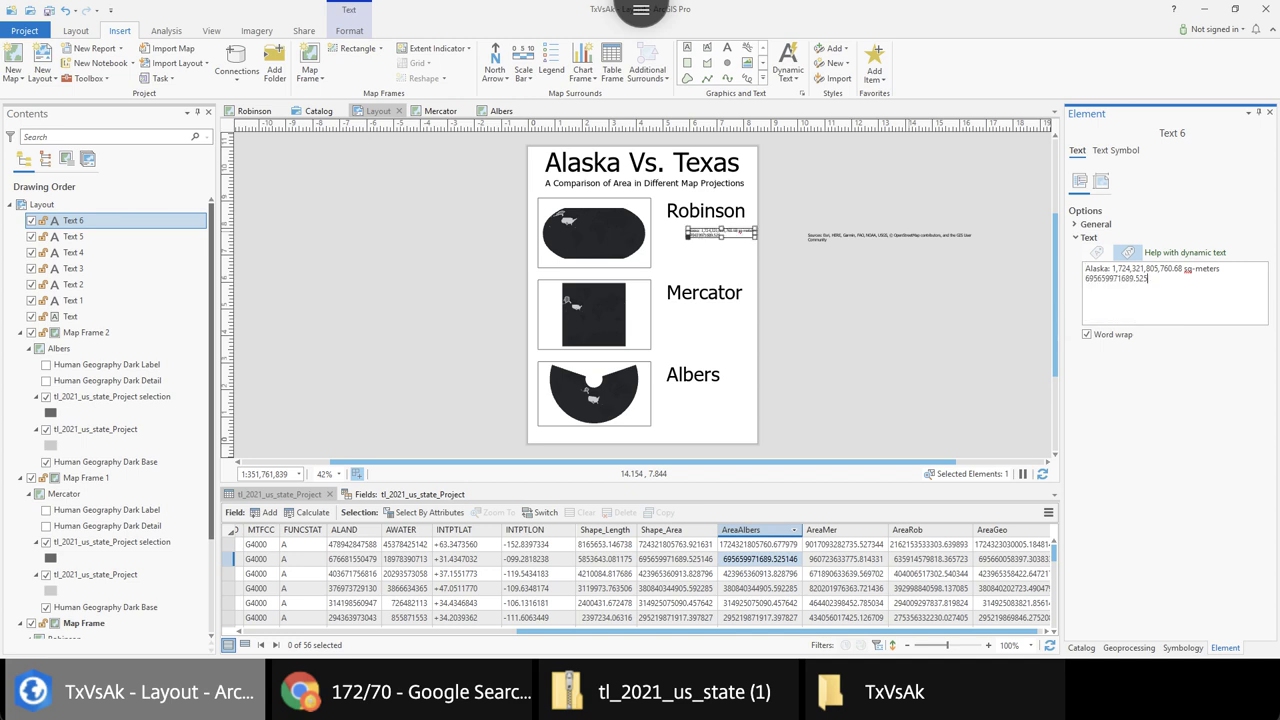
pyautogui.write('Texas: 695659971689.525 sq-meters')
pyautogui.click(1143, 279)
pyautogui.write(',')
pyautogui.press('Left')
pyautogui.write(',')
pyautogui.press('Left')
pyautogui.press('Left')
pyautogui.write(',')
pyautogui.press('Left')
pyautogui.press('Left')
pyautogui.press('Left')
pyautogui.write('Time')
pyautogui.press('BackSpace')
pyautogui.press('BackSpace')
pyautogui.press('BackSpace')
pyautogui.press('BackSpace')
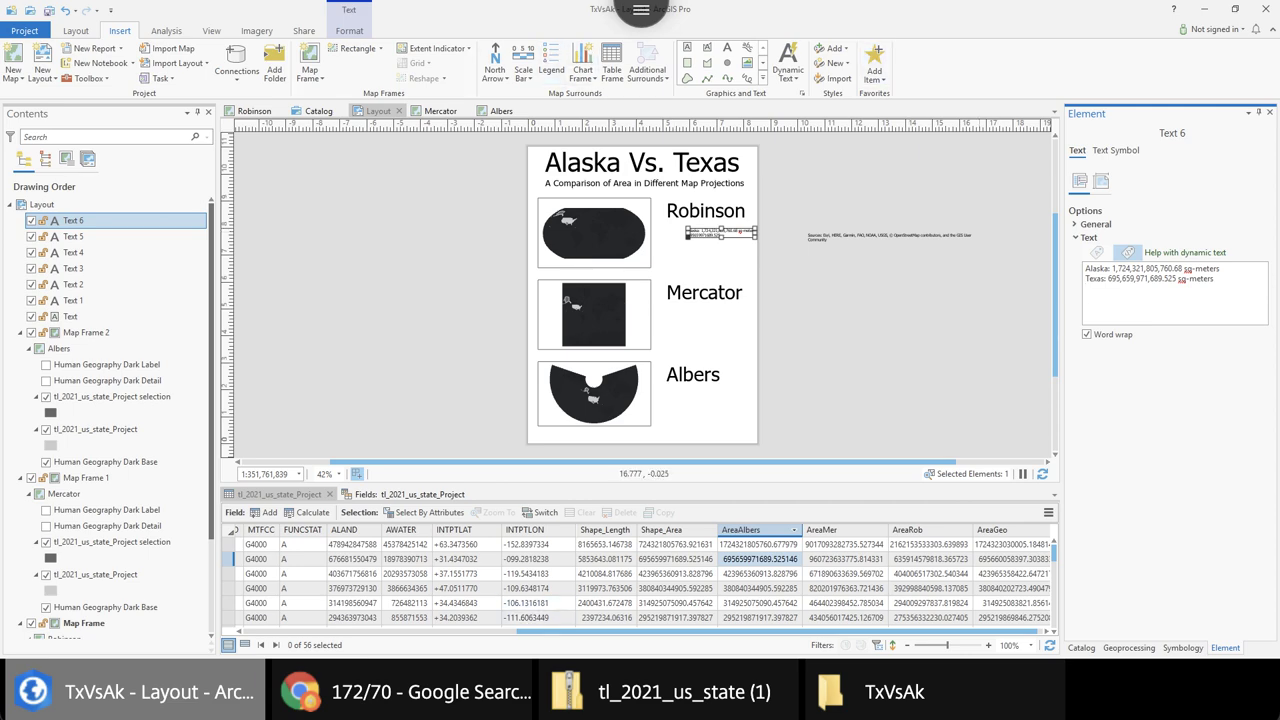
# Check the 172/70 calculation in Chrome and add "Alaska is 2.5 times bigger then Texas" below the two area lines in ArcGIS Pro
pyautogui.hotkey('alt', 'Tab')
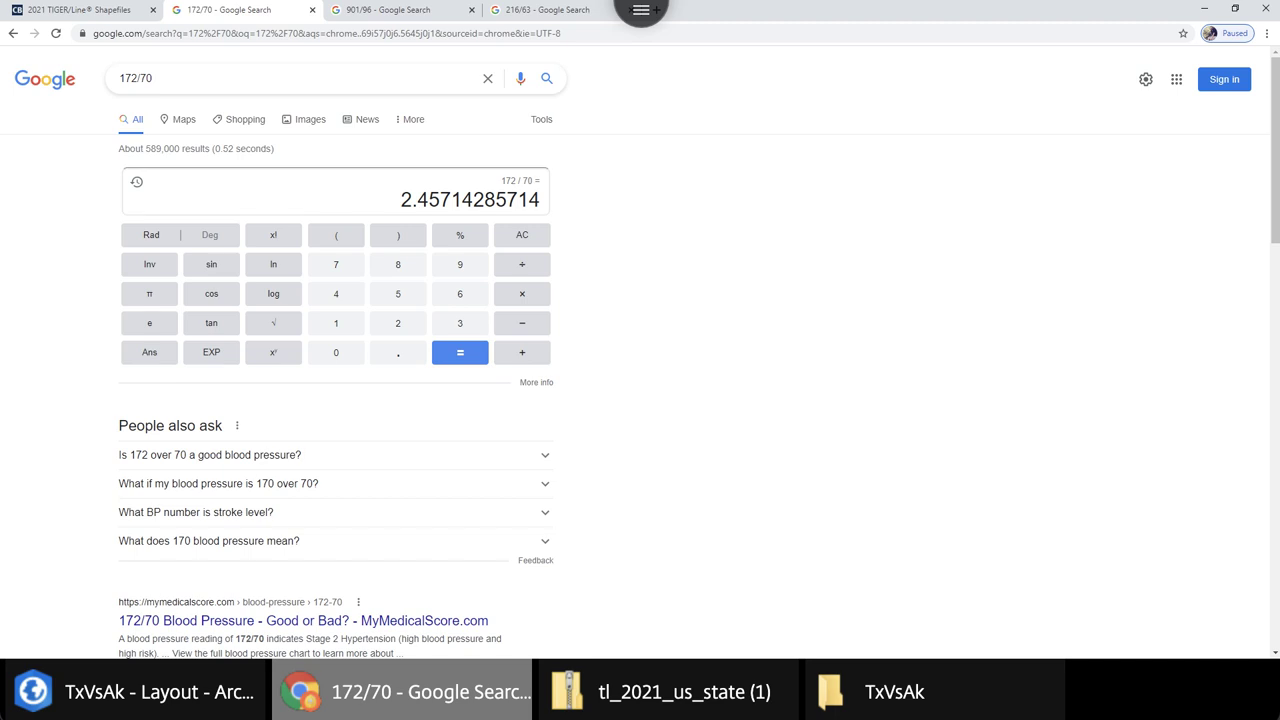
pyautogui.hotkey('alt', 'Tab')
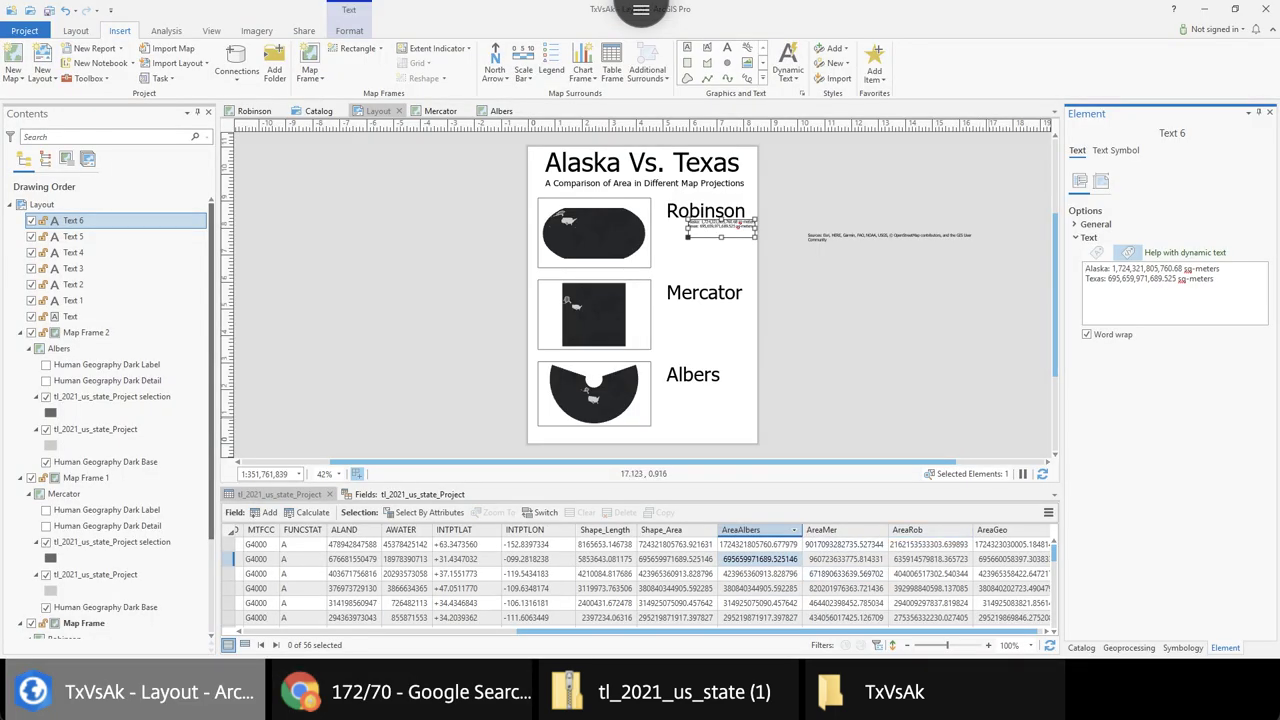
pyautogui.write('Alaska is 2.5 times bigger then Texas')
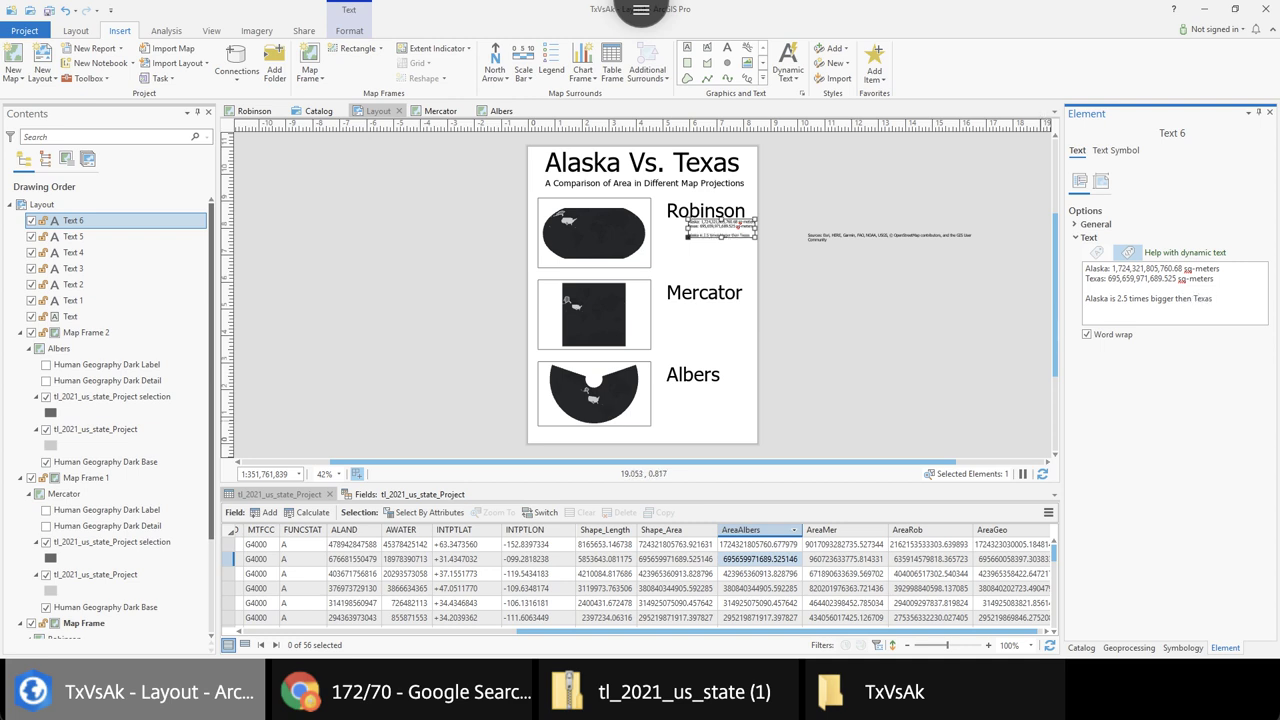
# Move the area text block beneath the Albers label and align it with the label's left edge
pyautogui.click(820, 240)
pyautogui.click(714, 229)
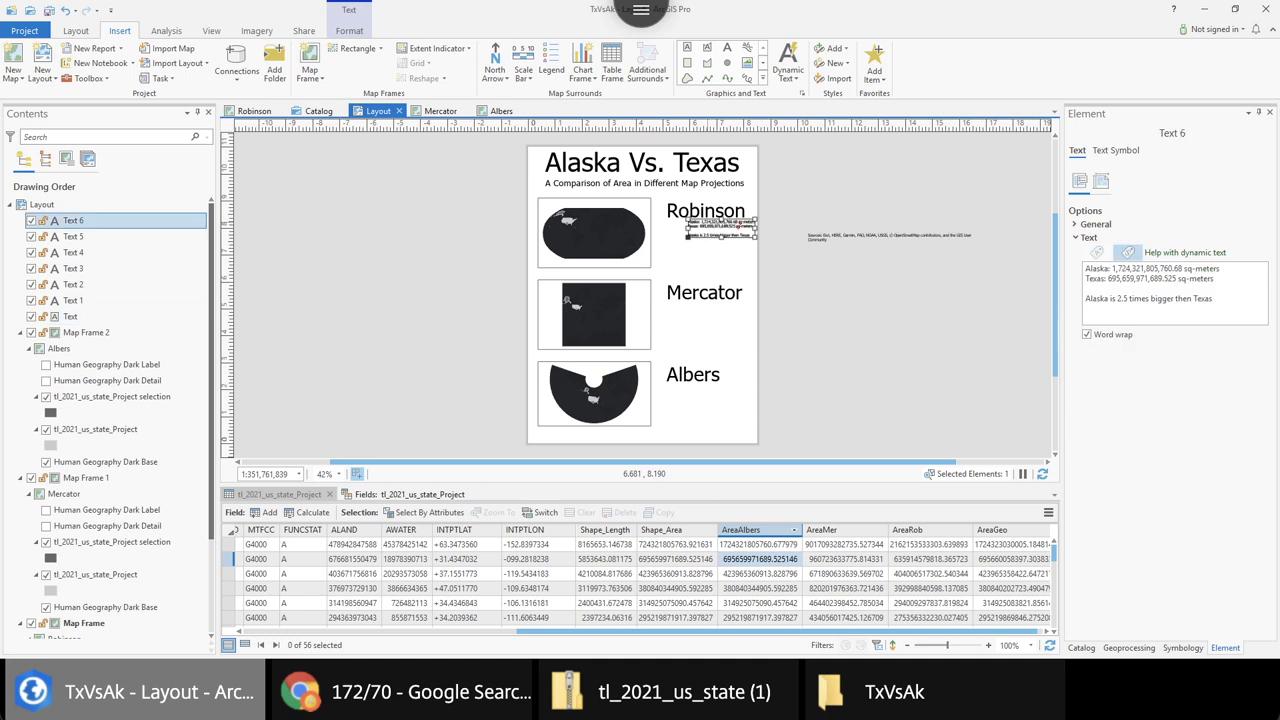
pyautogui.moveTo(713, 229); pyautogui.dragTo(691, 402)
pyautogui.scroll(2, 691, 402)
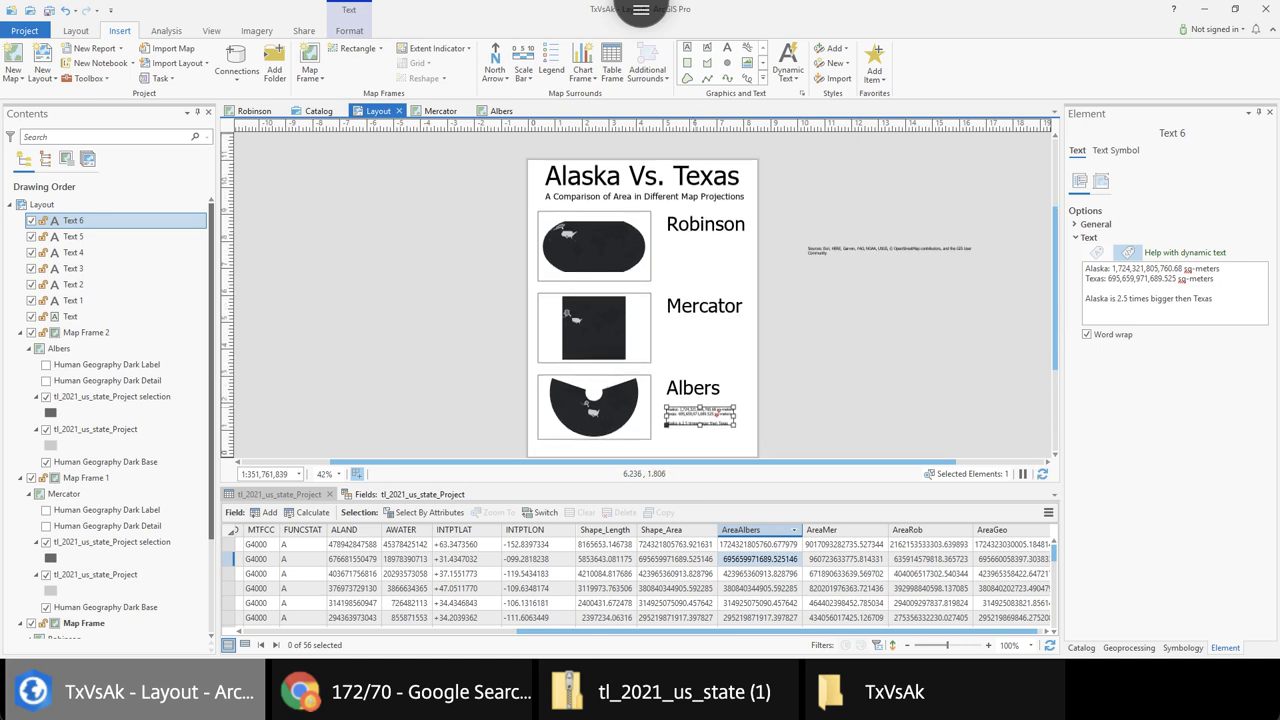
pyautogui.scroll(-1, 749, 301)
pyautogui.moveTo(702, 404); pyautogui.dragTo(683, 398)
pyautogui.click(820, 376)
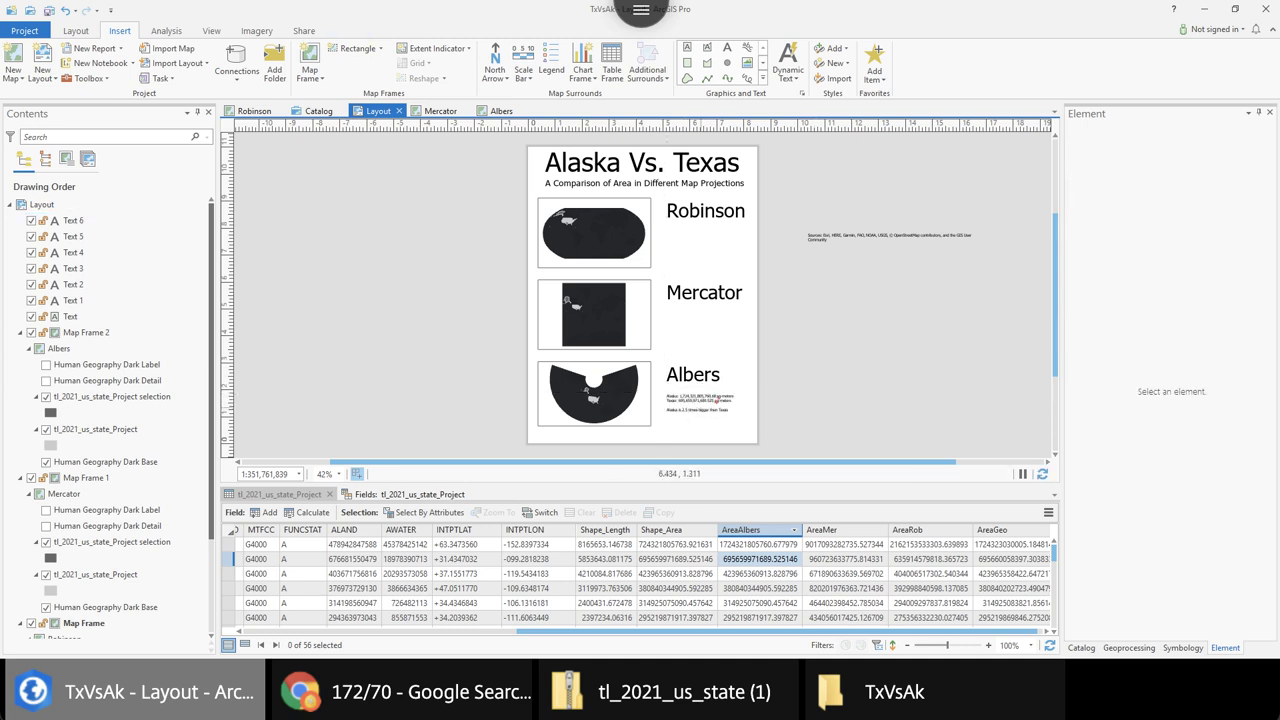
# Duplicate the Albers area text block and place the copy beneath the Mercator label
pyautogui.click(702, 408)
pyautogui.hotkey('ctrl', 'c')
pyautogui.hotkey('ctrl', 'v')
pyautogui.moveTo(703, 405); pyautogui.dragTo(704, 328)
pyautogui.click(791, 329)
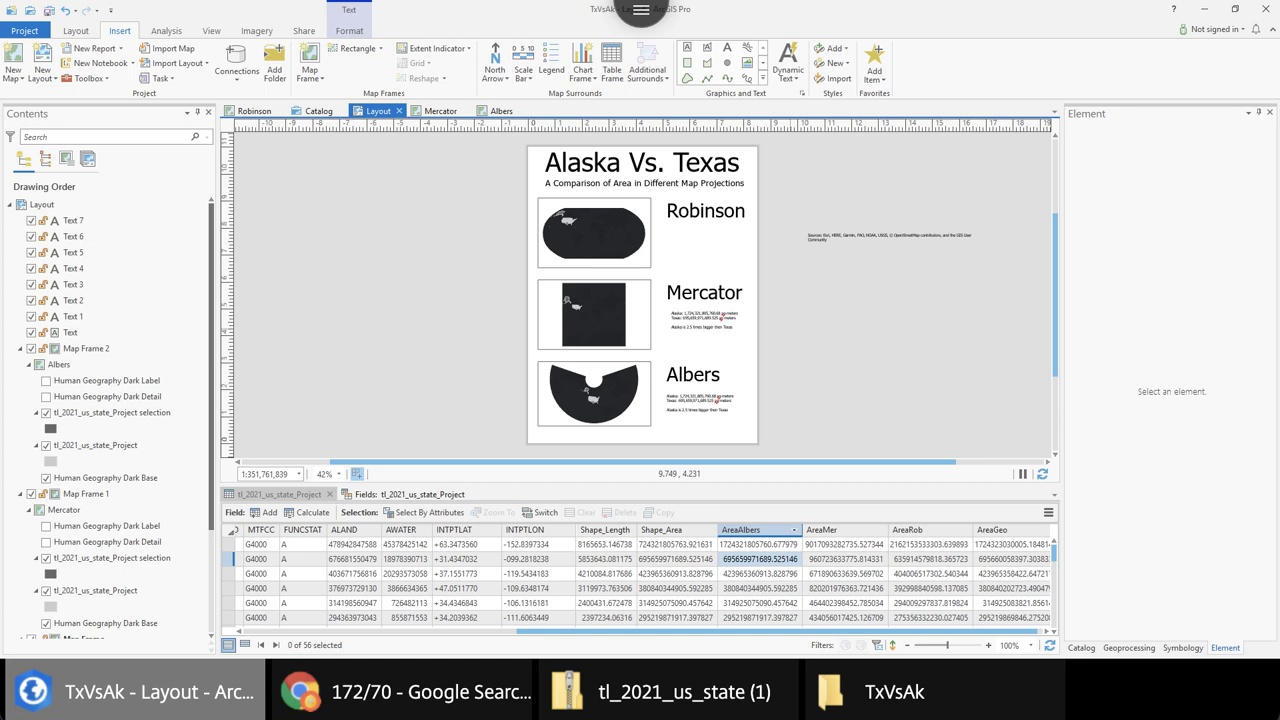
# Paste another copy of the Albers area text block and place it beneath the Robinson label
pyautogui.hotkey('ctrl', 'v')
pyautogui.moveTo(700, 406); pyautogui.dragTo(705, 246)
pyautogui.moveTo(702, 242); pyautogui.dragTo(704, 241)
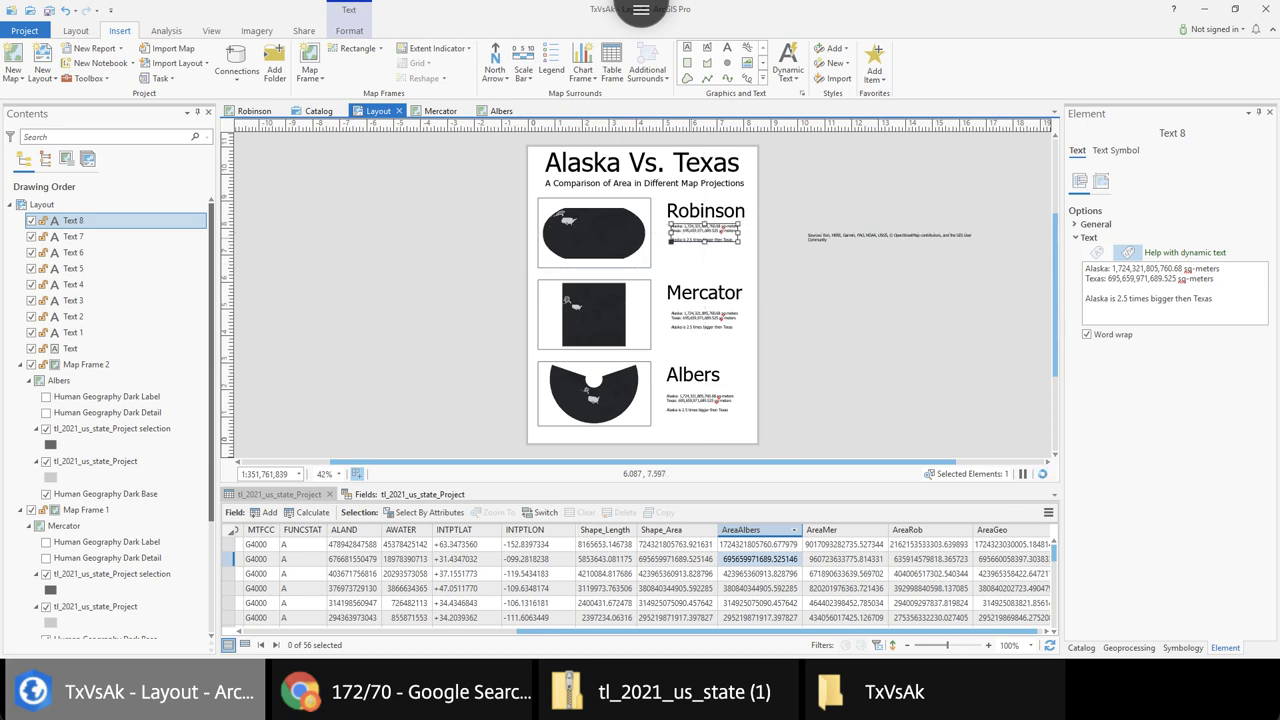
pyautogui.click(840, 225)
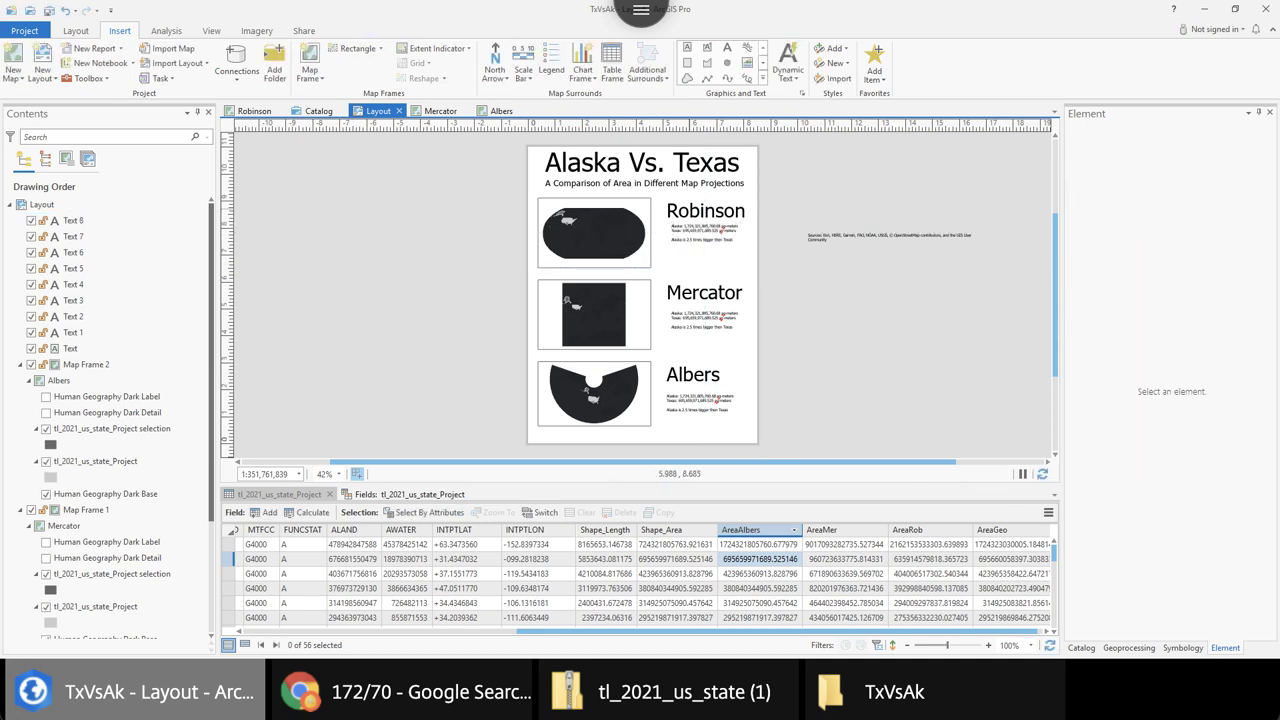
# Move the area text block beneath the Albers label up so it sits closer to the label
pyautogui.moveTo(688, 318); pyautogui.dragTo(684, 318)
pyautogui.click(689, 227)
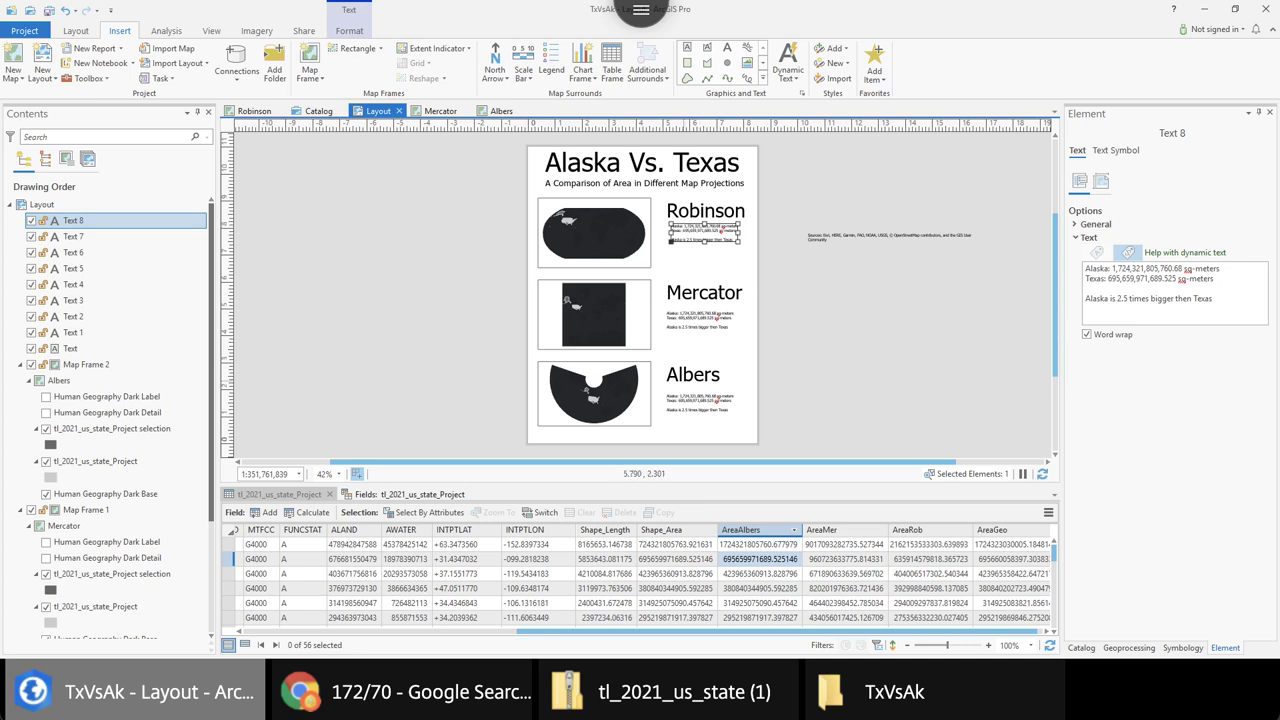
pyautogui.click(684, 397)
pyautogui.moveTo(683, 397); pyautogui.dragTo(683, 388)
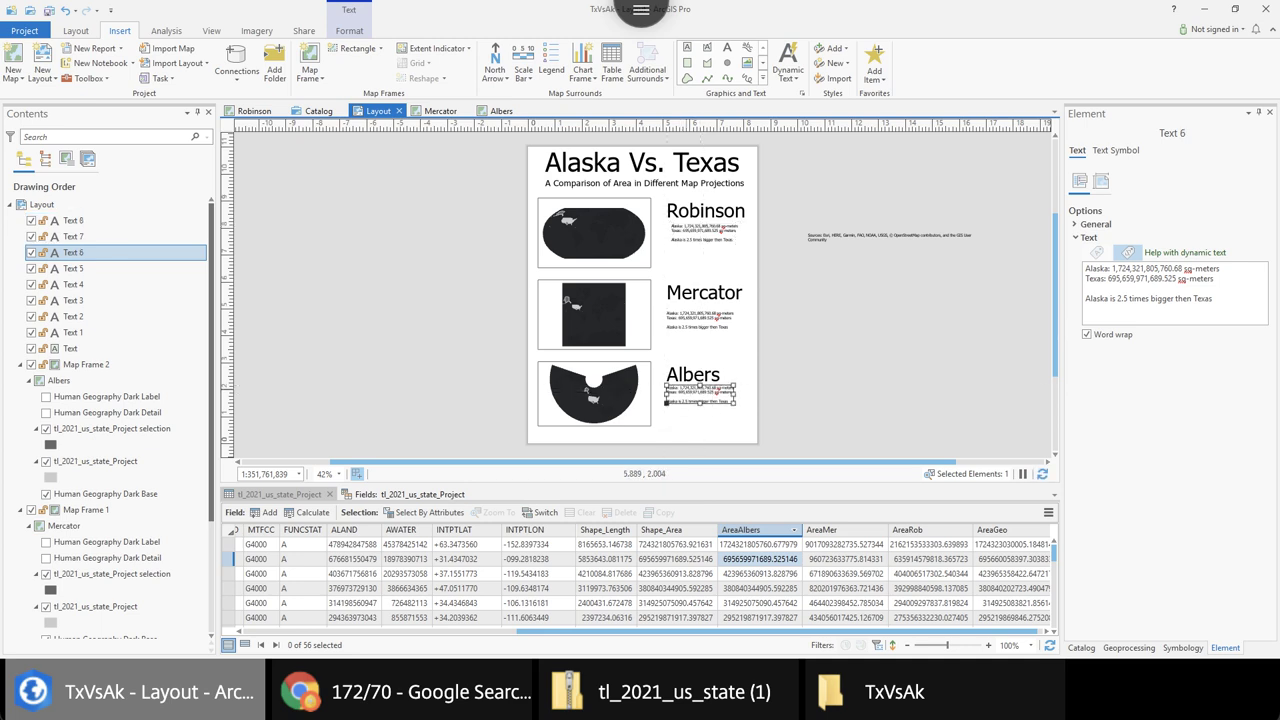
pyautogui.click(730, 345)
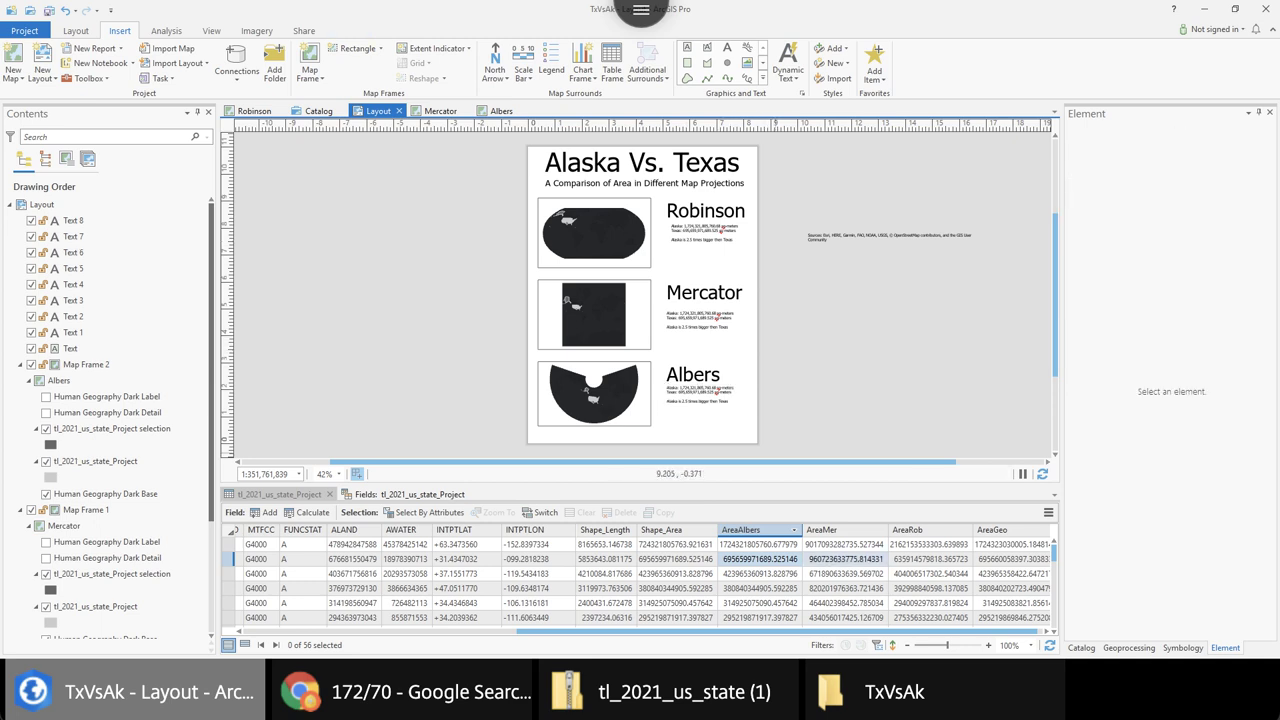
# Copy Alaska's AreaMer value from the attribute table, decline copying it to the local device clipboard, and save the project
pyautogui.click(844, 544)
pyautogui.doubleClick(844, 544)
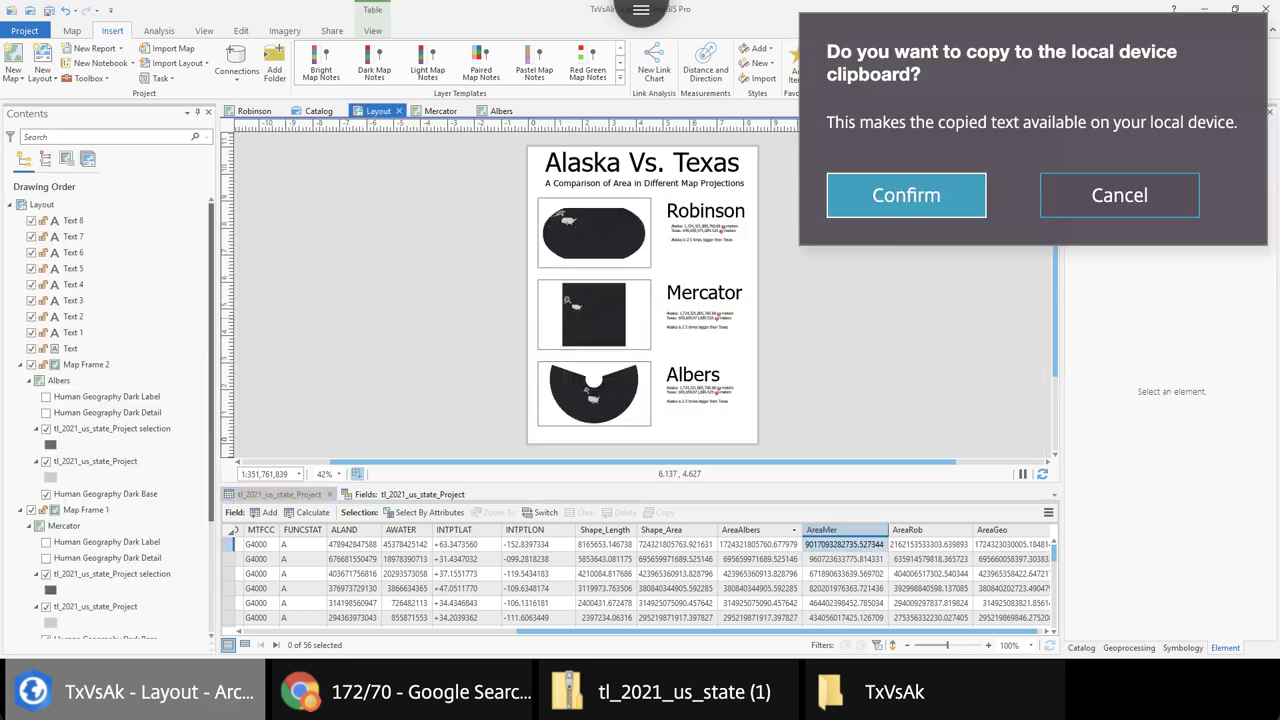
pyautogui.click(1119, 198)
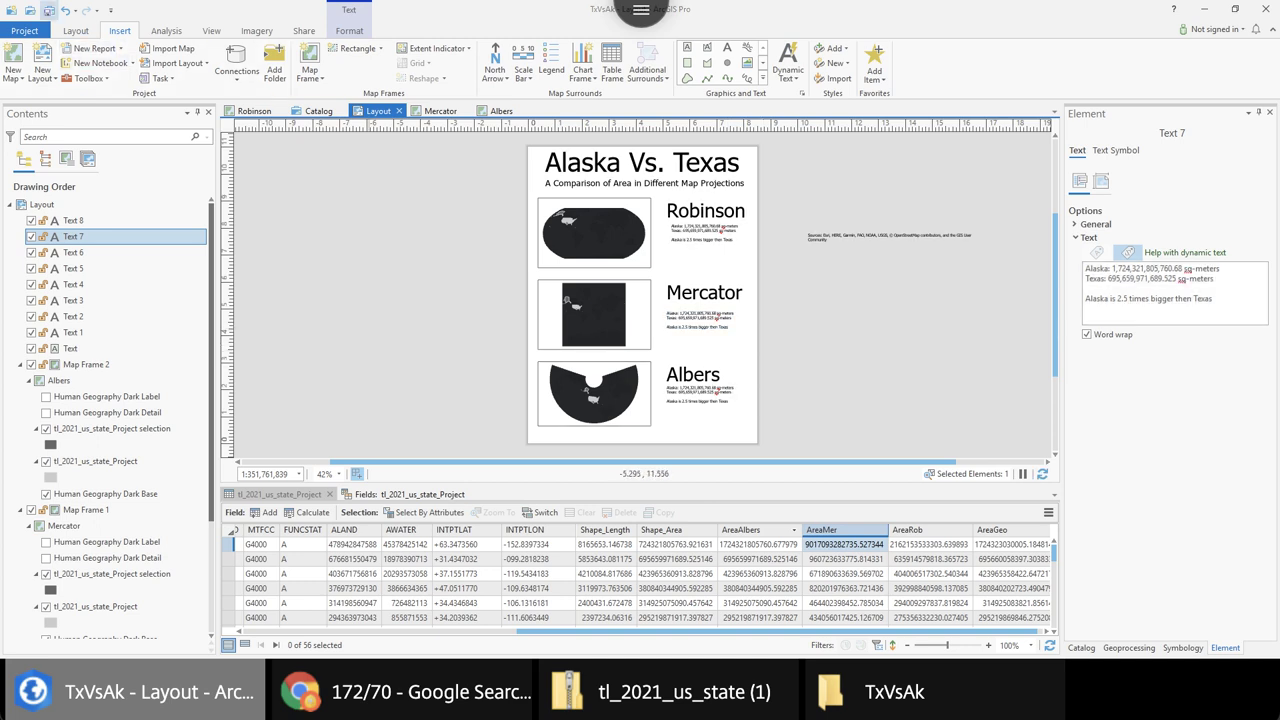
pyautogui.click(48, 9)
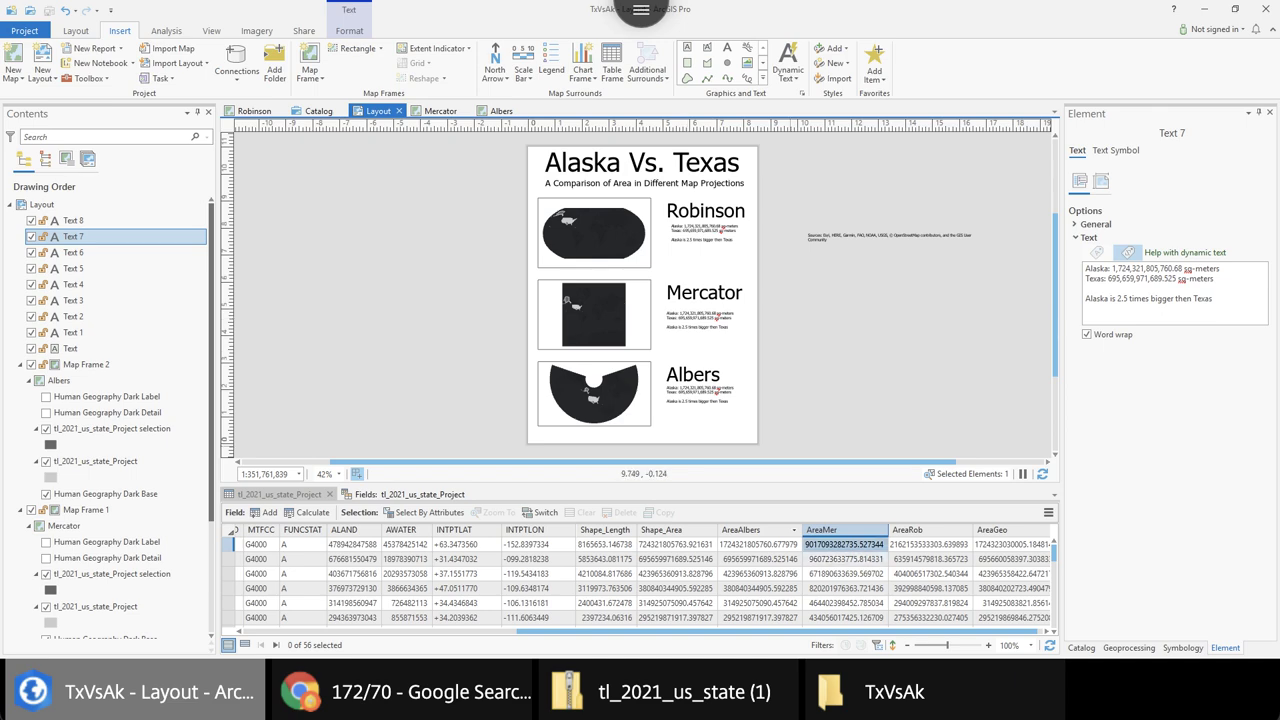
# Replace the Alaska area in the Mercator text block with Alaska's AreaMer value, 9017093282735.53
pyautogui.doubleClick(844, 544)
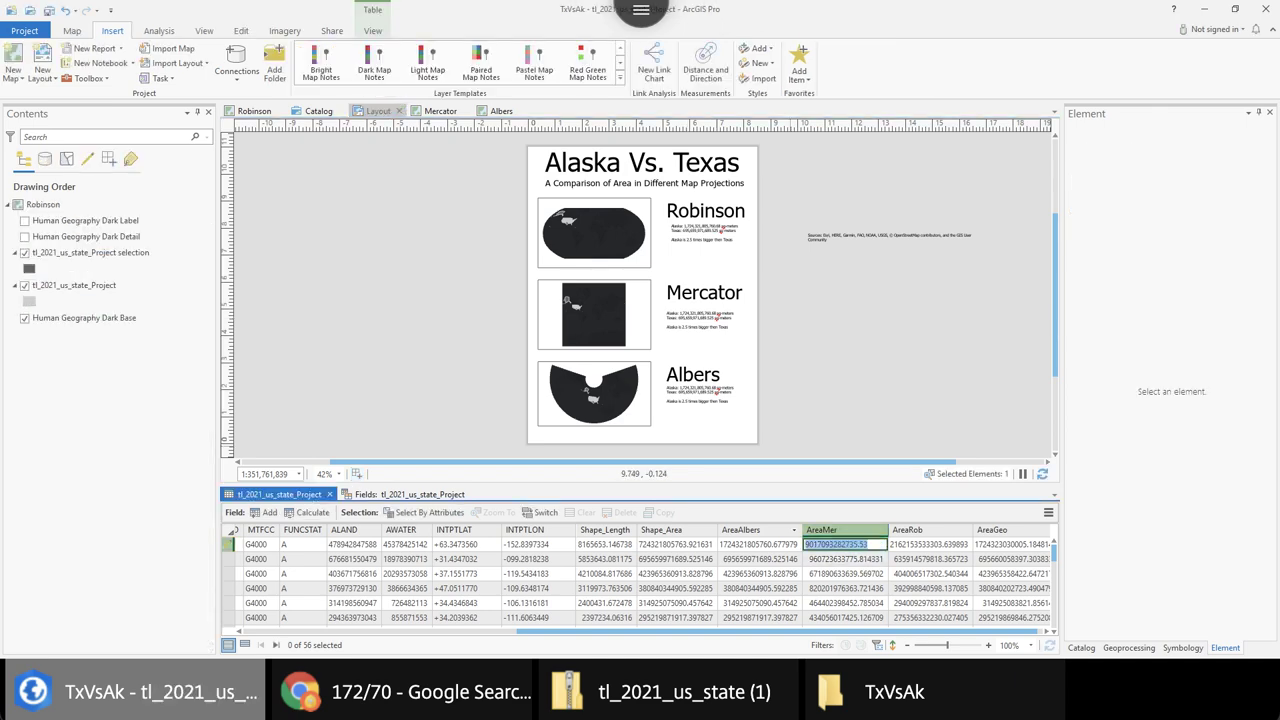
pyautogui.click(686, 318)
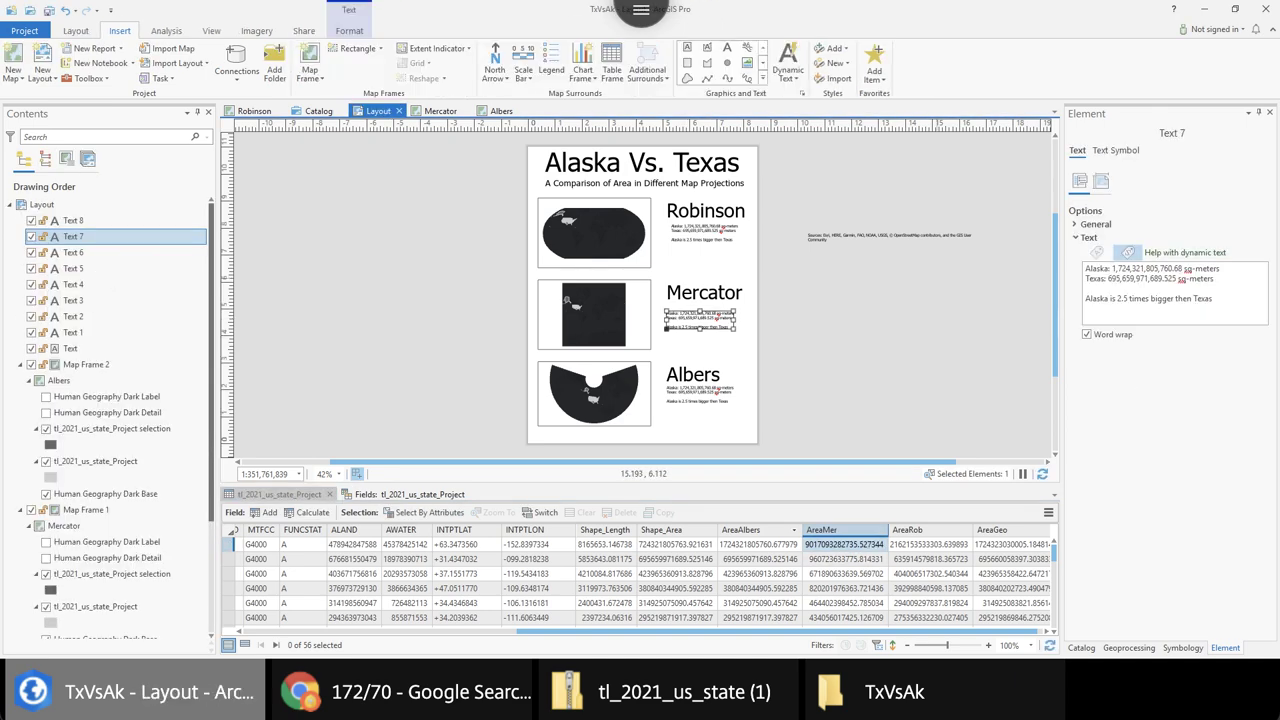
pyautogui.moveTo(1109, 268); pyautogui.dragTo(1183, 268)
pyautogui.write('\\\\')
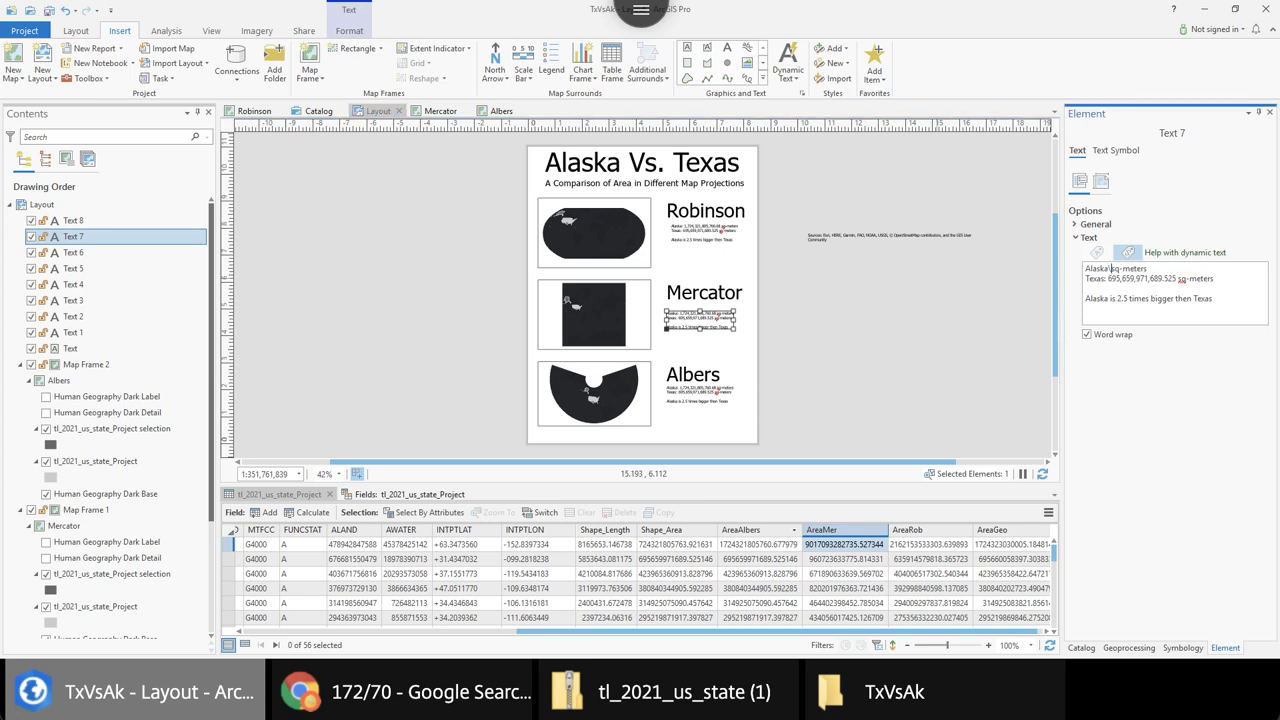
pyautogui.press('BackSpace')
pyautogui.press('BackSpace')
pyautogui.write(': 9017093282735.53')
# Add thousands separators to the Mercator Alaska area so it reads 9,017,093,282,735.53 sq-meters
pyautogui.click(1152, 268)
pyautogui.write(',')
pyautogui.click(1140, 268)
pyautogui.write(',')
pyautogui.click(1129, 268)
pyautogui.write(',')
pyautogui.click(1115, 268)
pyautogui.write(',735.53')
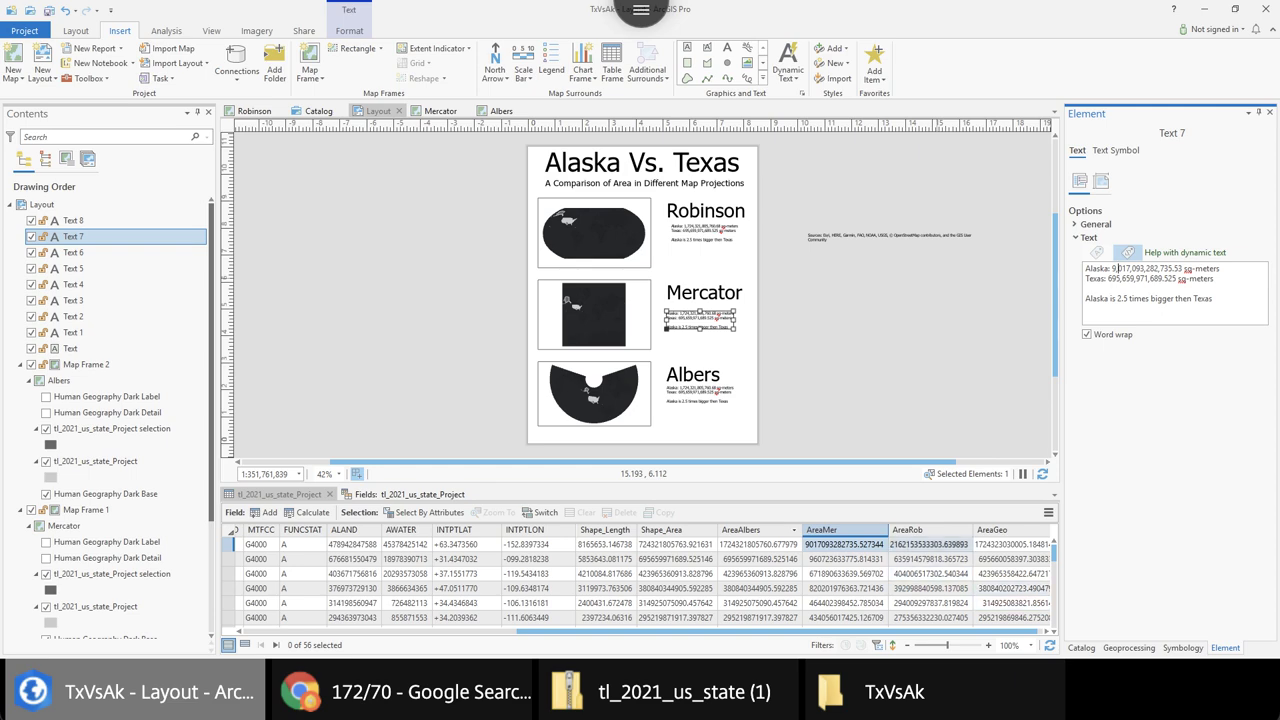
# Replace the Texas area in the Mercator text block with Texas's AreaMer value from the attribute table, 960723633775.814
pyautogui.click(845, 559)
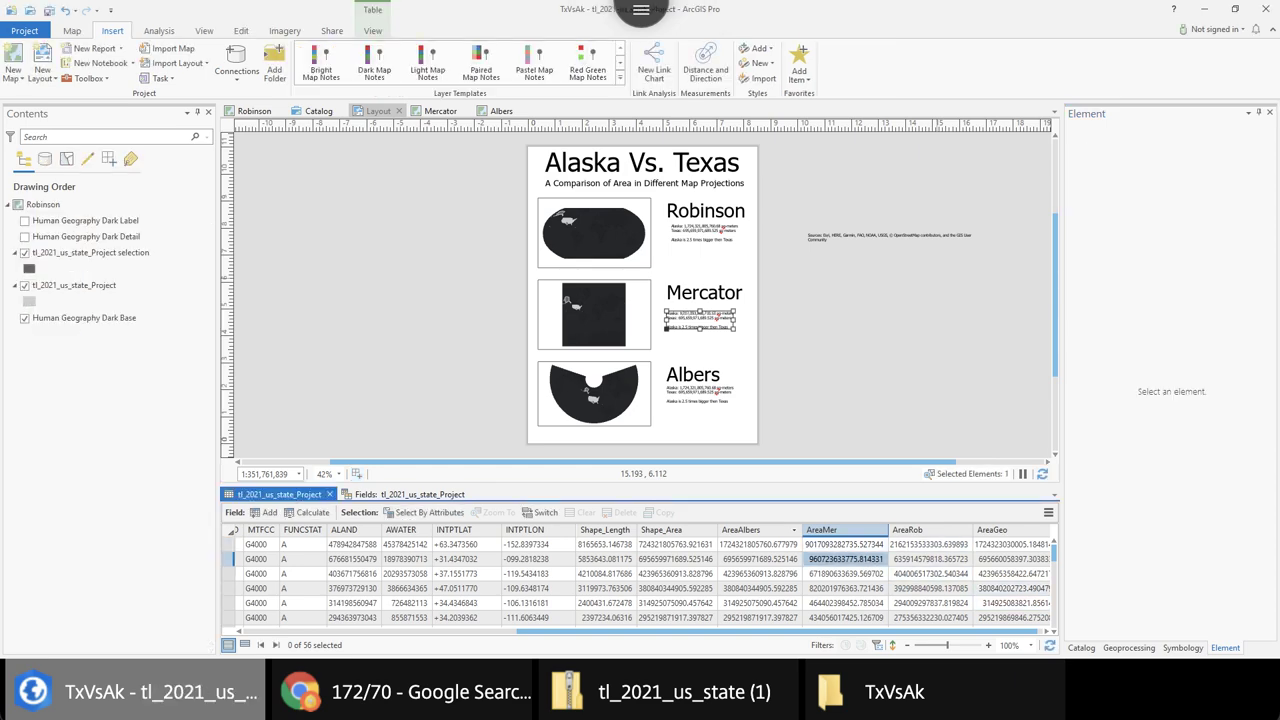
pyautogui.doubleClick(840, 559)
pyautogui.hotkey('ctrl', 'c')
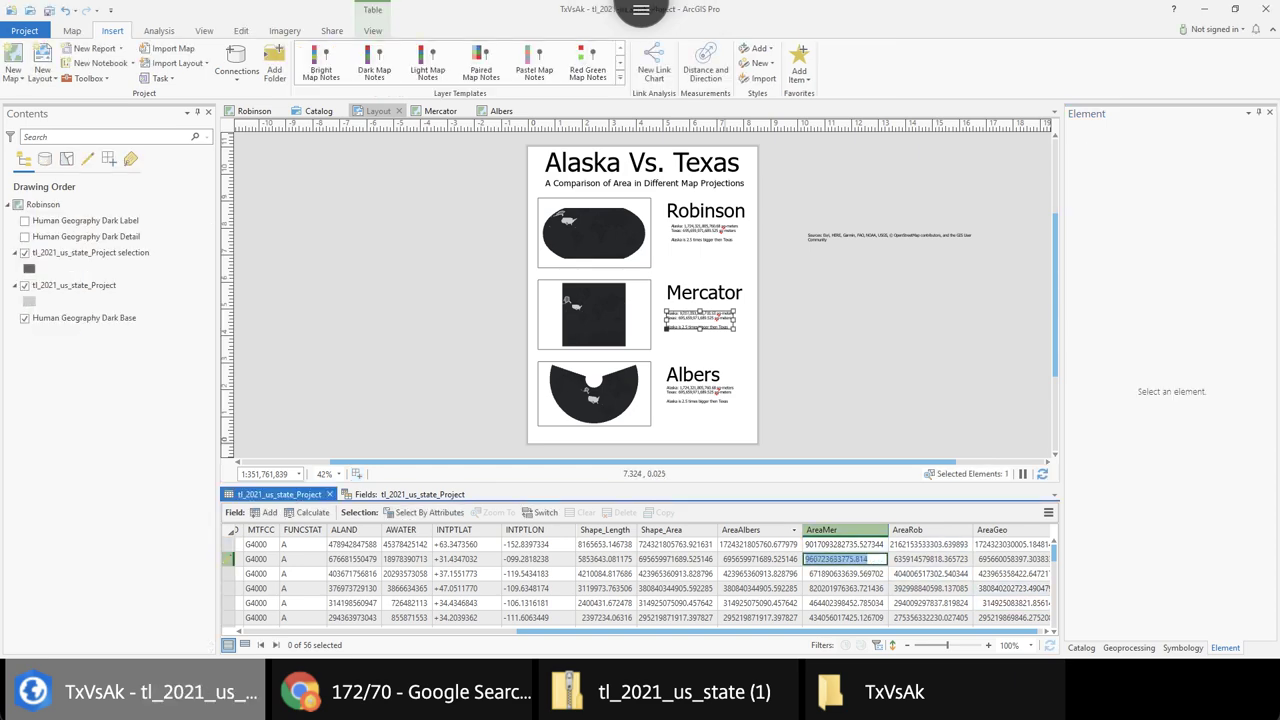
pyautogui.click(700, 320)
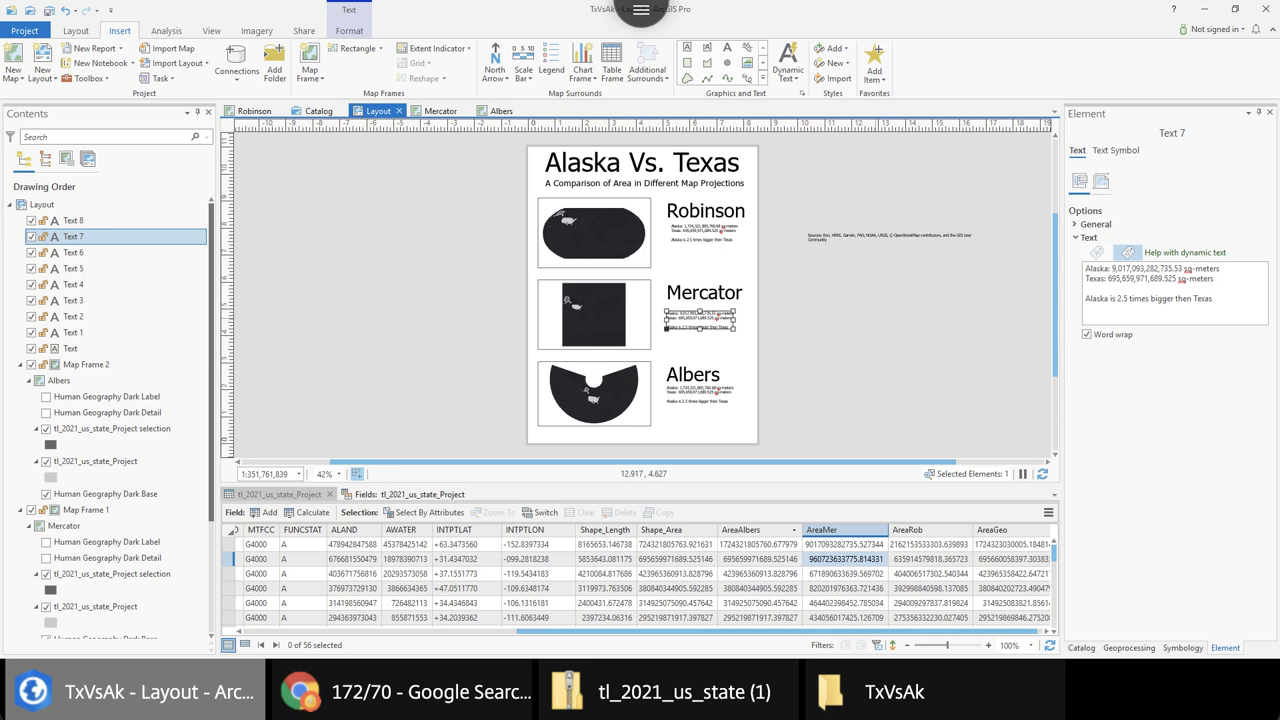
pyautogui.moveTo(1177, 278); pyautogui.dragTo(1106, 278)
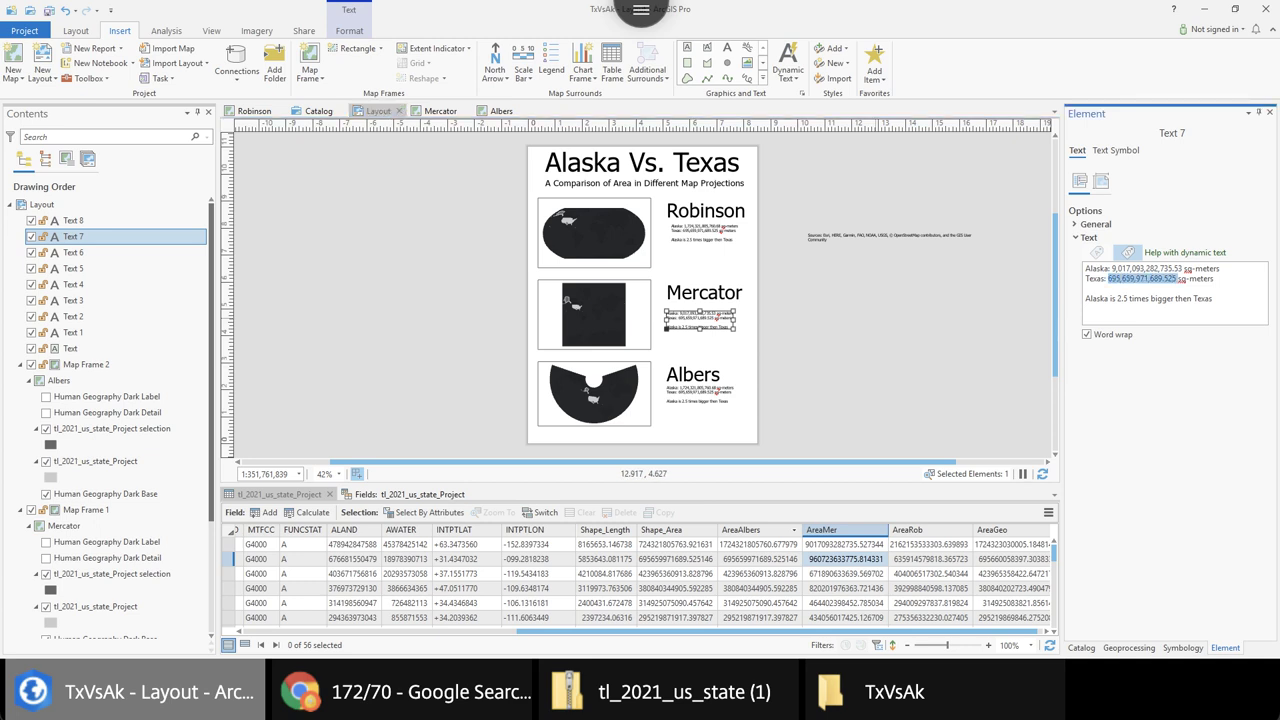
pyautogui.press('BackSpace')
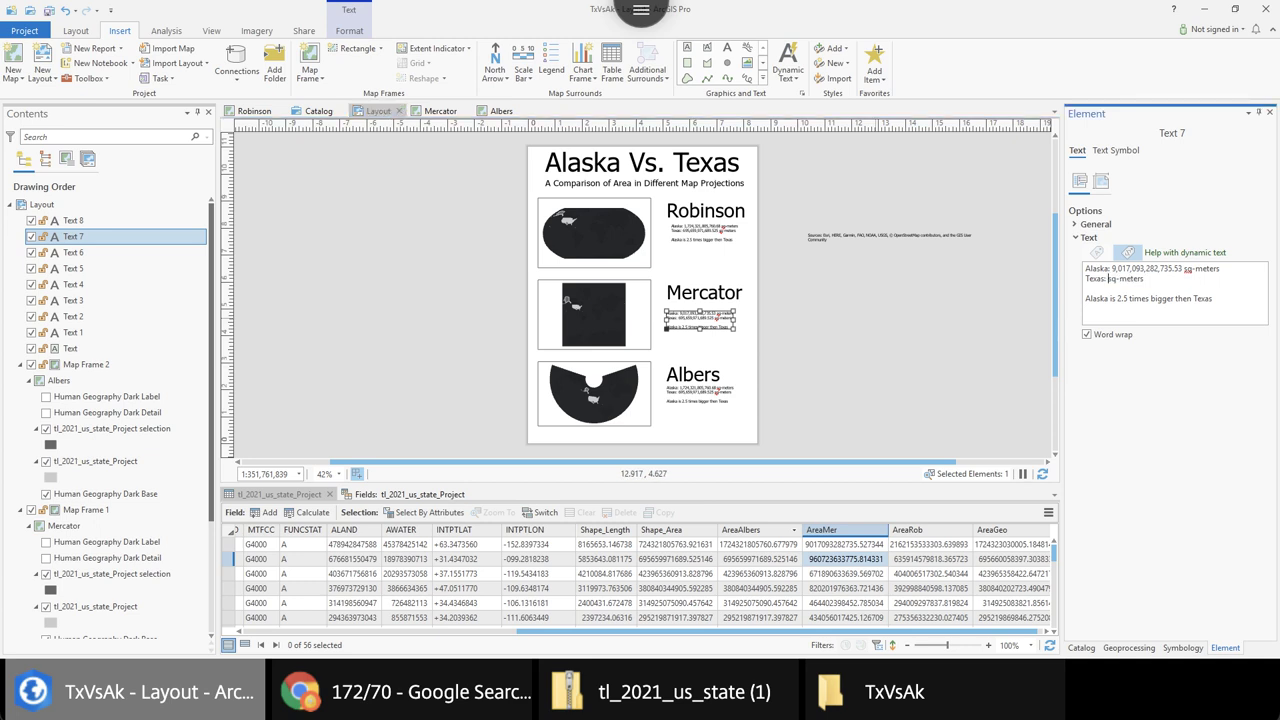
pyautogui.hotkey('ctrl', 'v')
# Add thousands separators to the Mercator Texas area so it reads 960,723,633,775.814 sq-meters
pyautogui.click(1160, 278)
pyautogui.press('Left')
pyautogui.press('Left')
pyautogui.write(',')
pyautogui.click(1134, 278)
pyautogui.write(',')
pyautogui.click(1122, 278)
pyautogui.write(',')
# Check the 901/96 calculation in Chrome and change the Mercator comparison in ArcGIS Pro to "Alaska is 9.4 times bigger then Texas"
pyautogui.hotkey('alt', 'Tab')
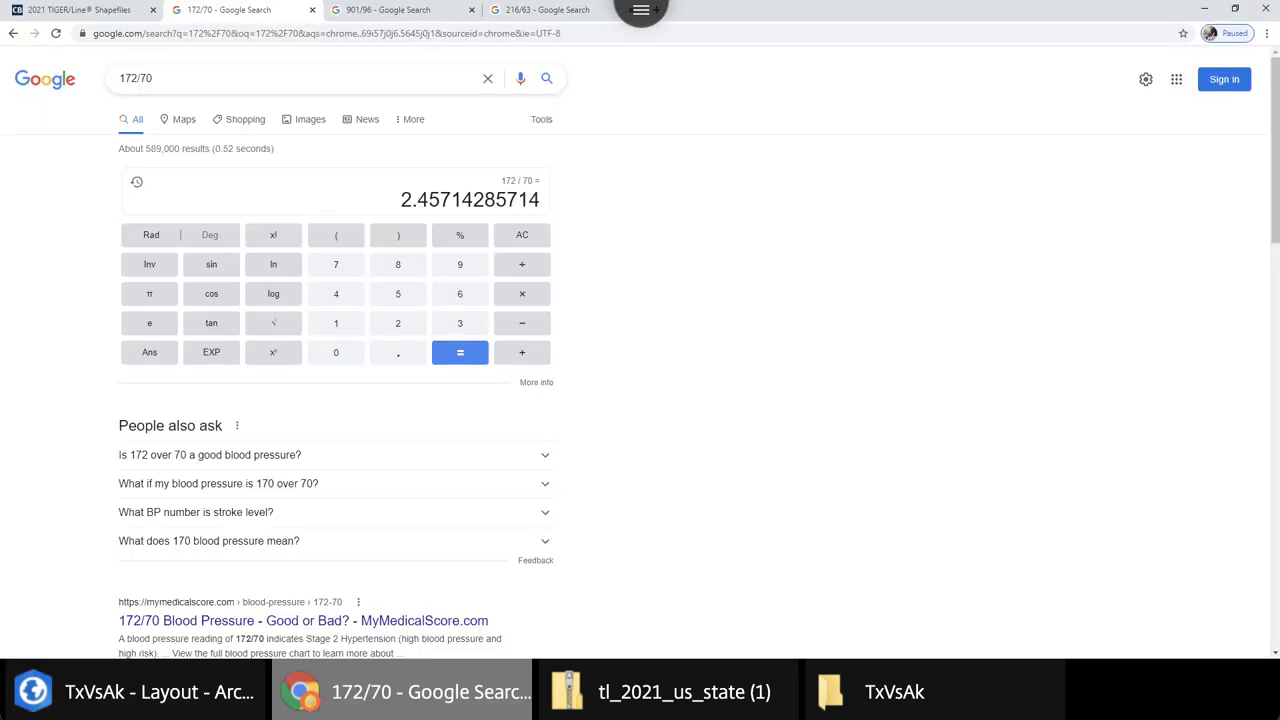
pyautogui.hotkey('ctrl', 'Tab')
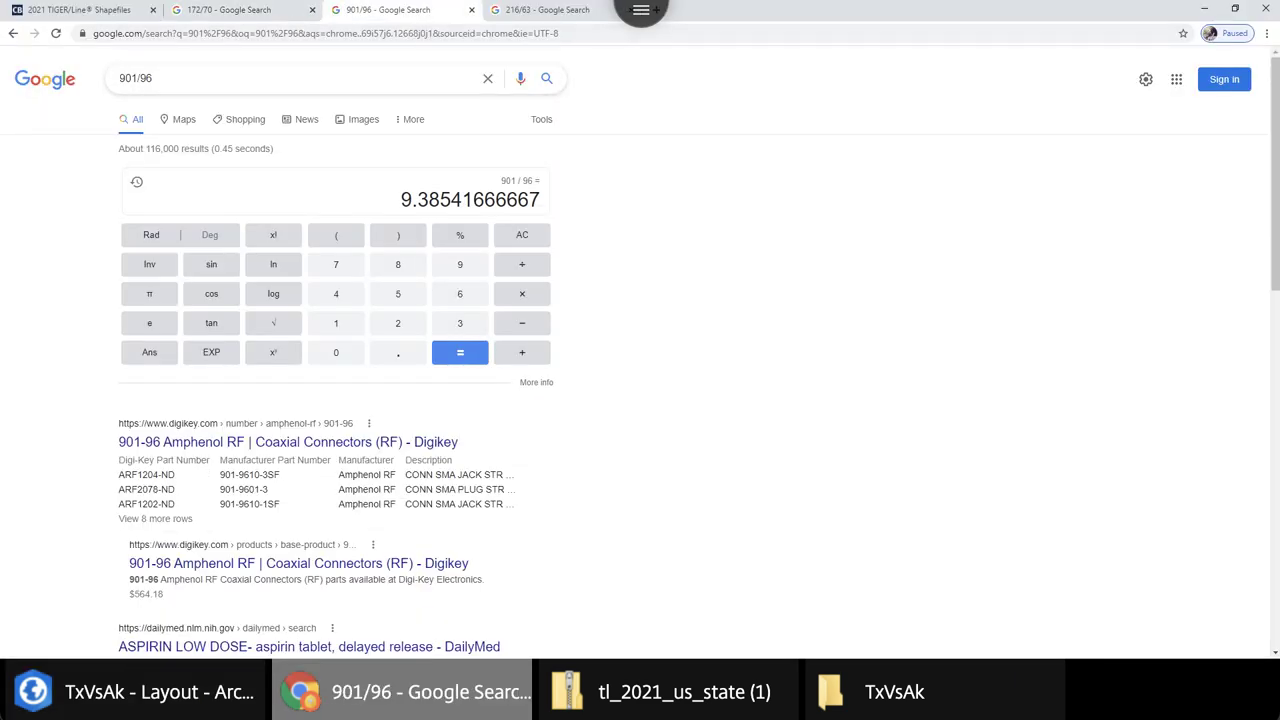
pyautogui.hotkey('alt', 'Tab')
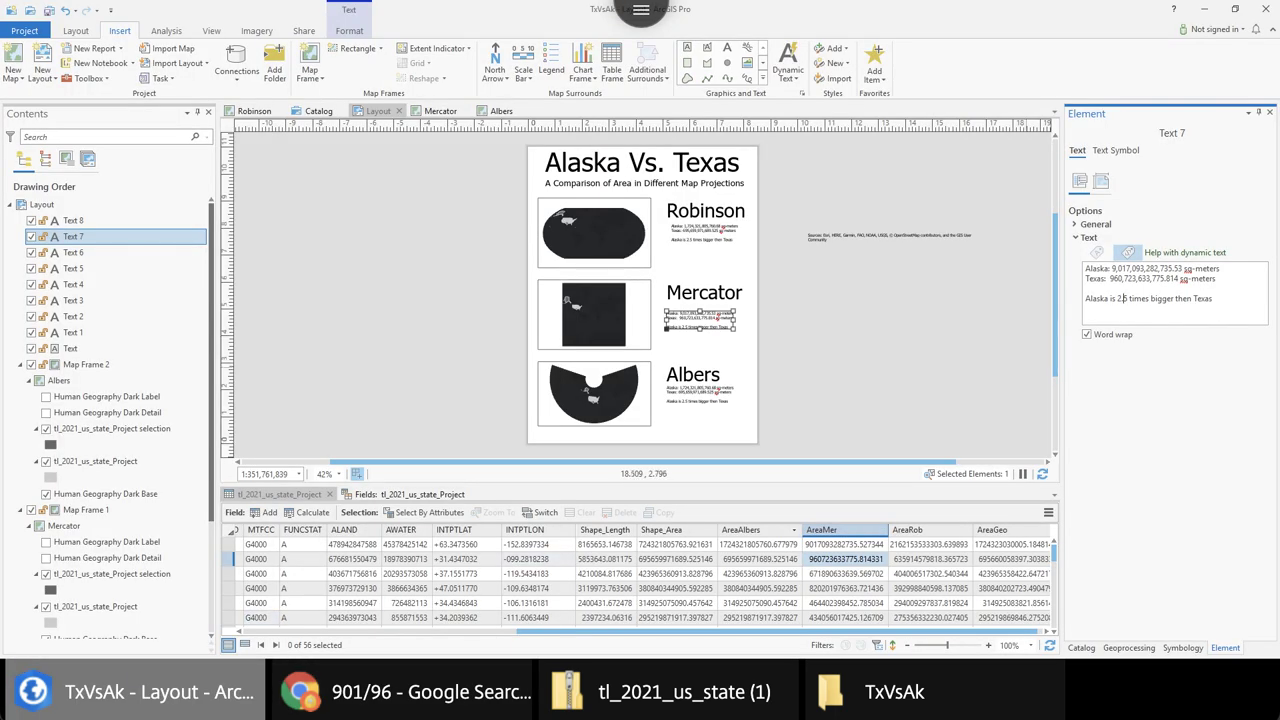
pyautogui.press('BackSpace')
pyautogui.write('9')
pyautogui.press('Right')
pyautogui.press('Right')
pyautogui.press('BackSpace')
pyautogui.write('4')
# Replace the Alaska area in the Robinson text block with Alaska's AreaRob value from the attribute table, 2162153533303.64
pyautogui.click(723, 232)
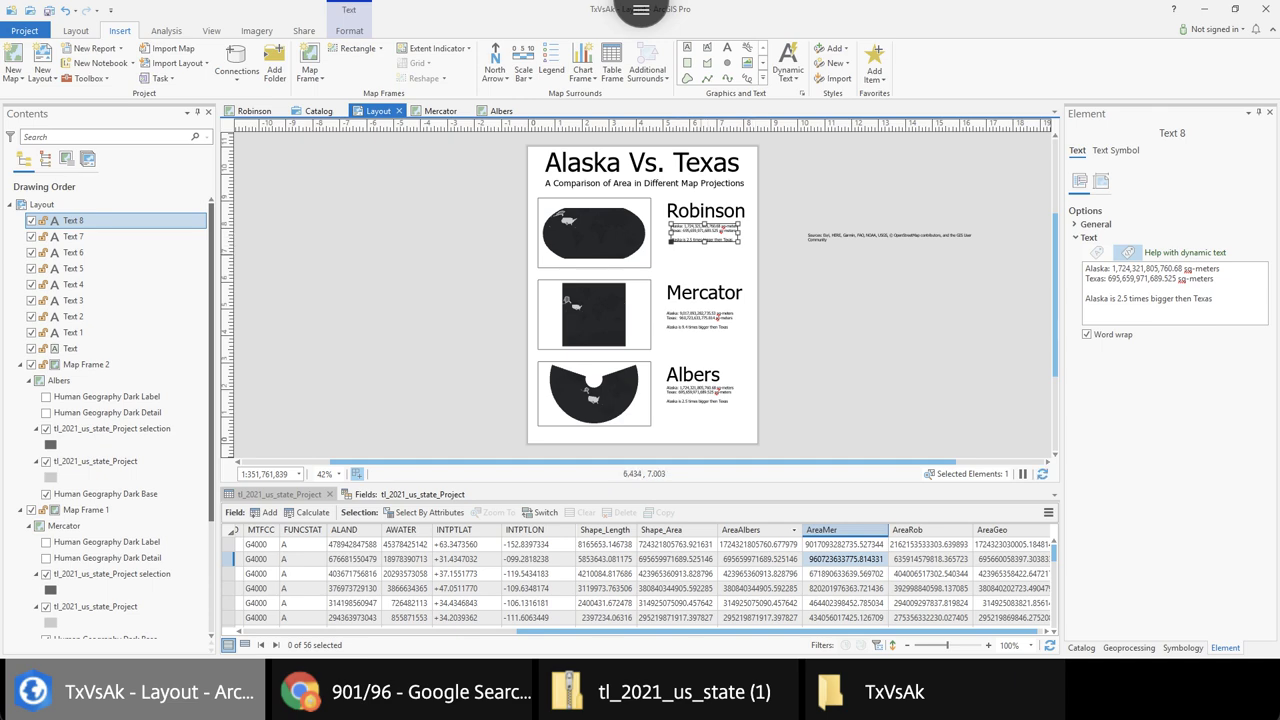
pyautogui.doubleClick(929, 544)
pyautogui.hotkey('ctrl', 'c')
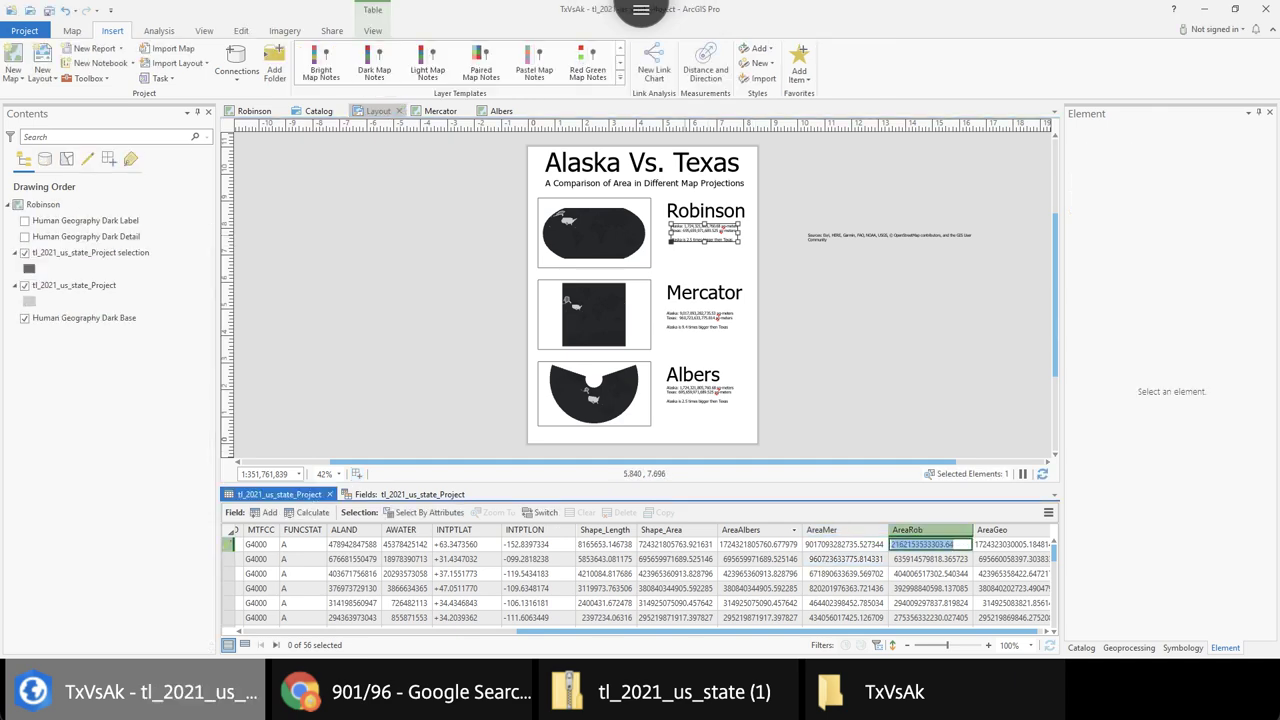
pyautogui.click(705, 233)
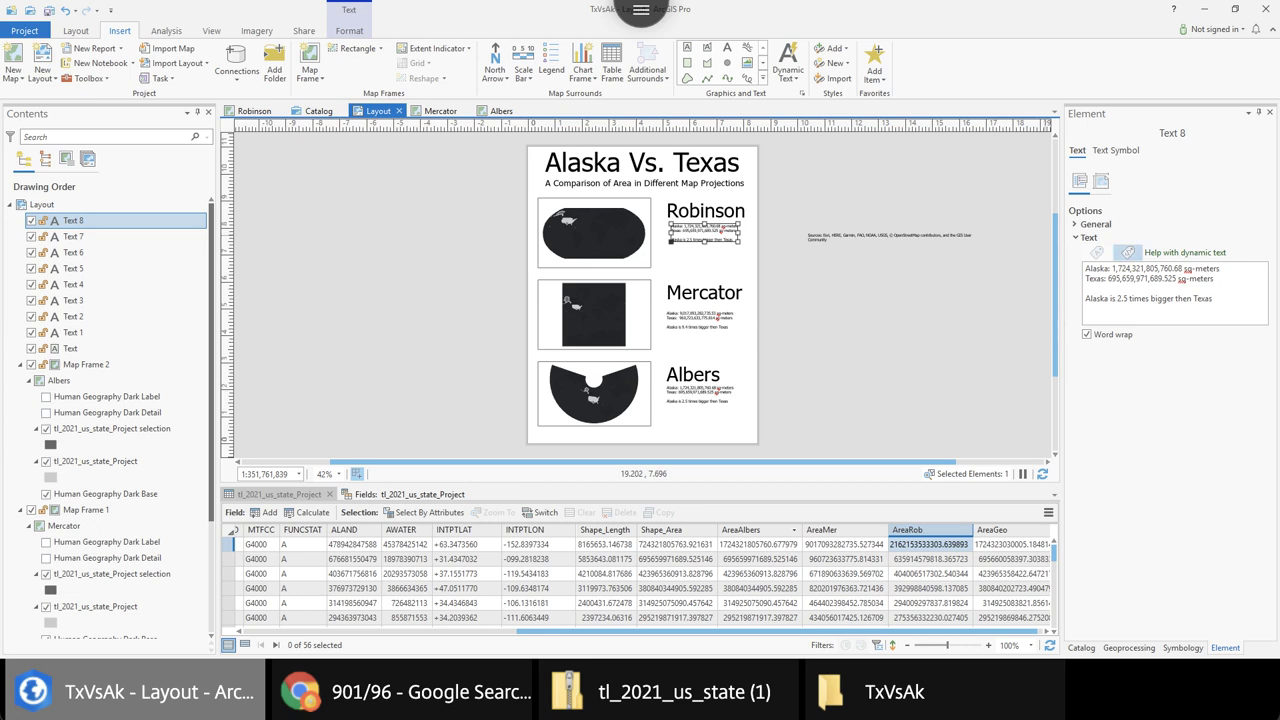
pyautogui.click(1158, 268)
pyautogui.moveTo(1183, 268); pyautogui.dragTo(1109, 268)
pyautogui.hotkey('ctrl', 'v')
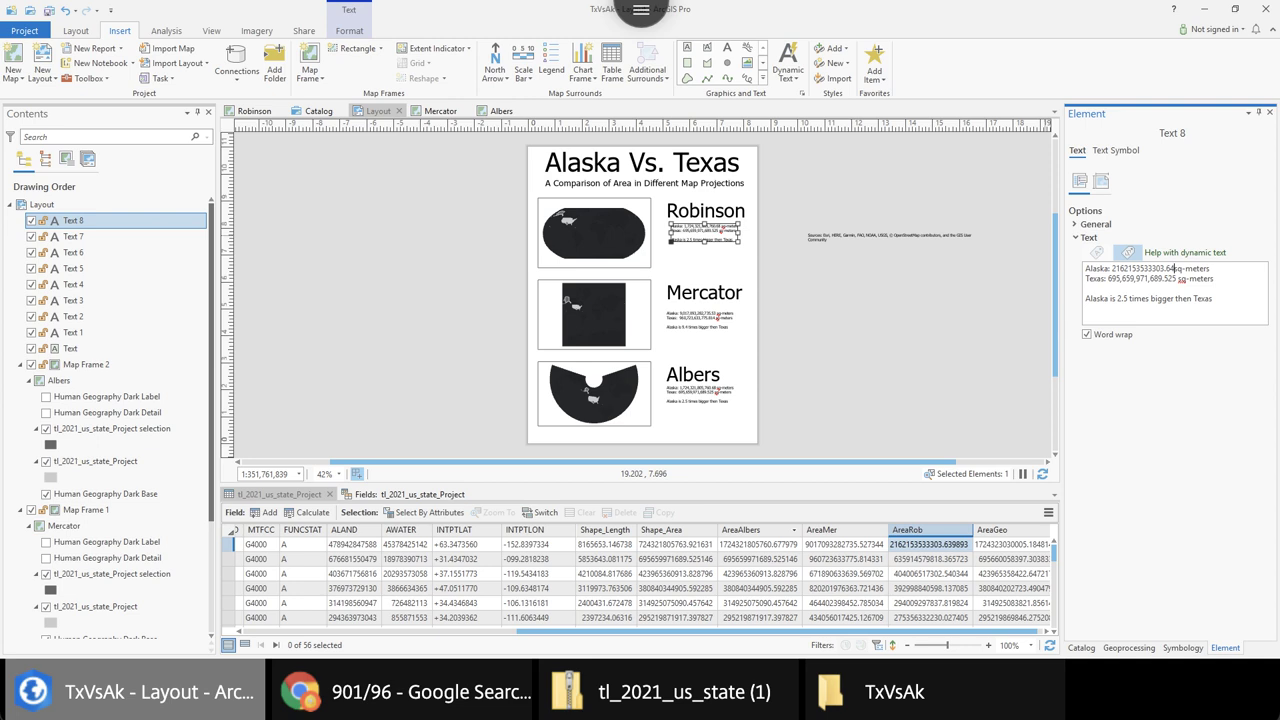
# Add thousands separators to the Robinson Alaska area so it reads 2,162,153,533,303.64 sq-meters
pyautogui.press('Left')
pyautogui.press('Left')
pyautogui.press('Left')
pyautogui.write('.')
pyautogui.press('Left')
pyautogui.press('Left')
pyautogui.press('Left')
pyautogui.write(',')
pyautogui.press('Left')
pyautogui.press('Left')
pyautogui.press('Left')
pyautogui.press('Left')
pyautogui.write(',')
pyautogui.press('Left')
pyautogui.press('Left')
pyautogui.press('Left')
pyautogui.press('Left')
pyautogui.write(',162,')
pyautogui.press('Down')
# Replace the Texas area in the Robinson text block with Texas's AreaRob value from the attribute table, 635914579818.366
pyautogui.click(930, 559)
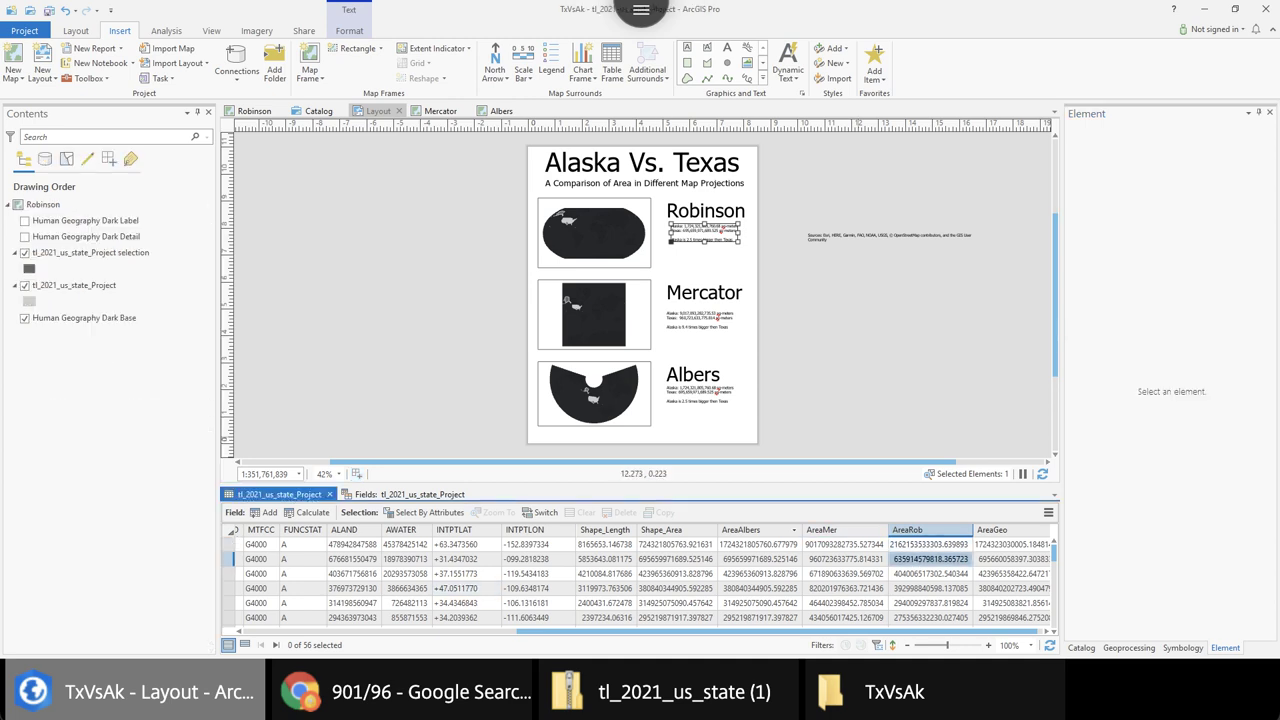
pyautogui.doubleClick(930, 559)
pyautogui.hotkey('ctrl', 'c')
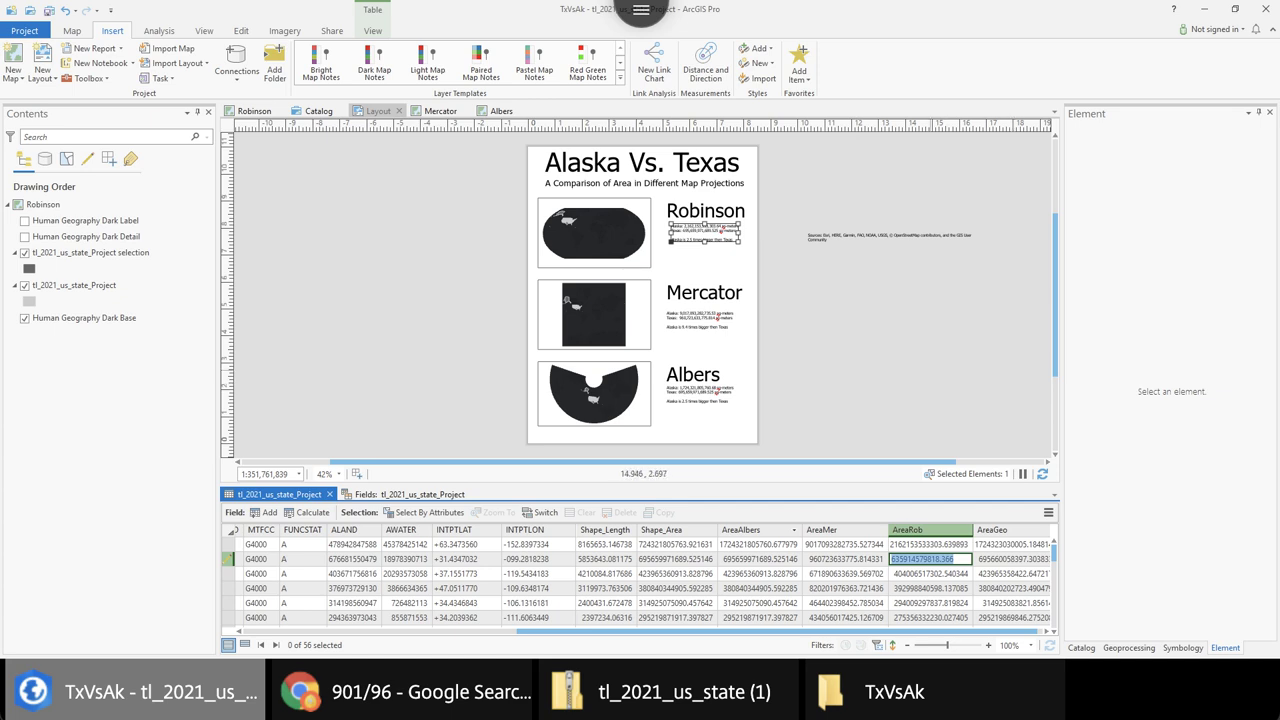
pyautogui.click(728, 234)
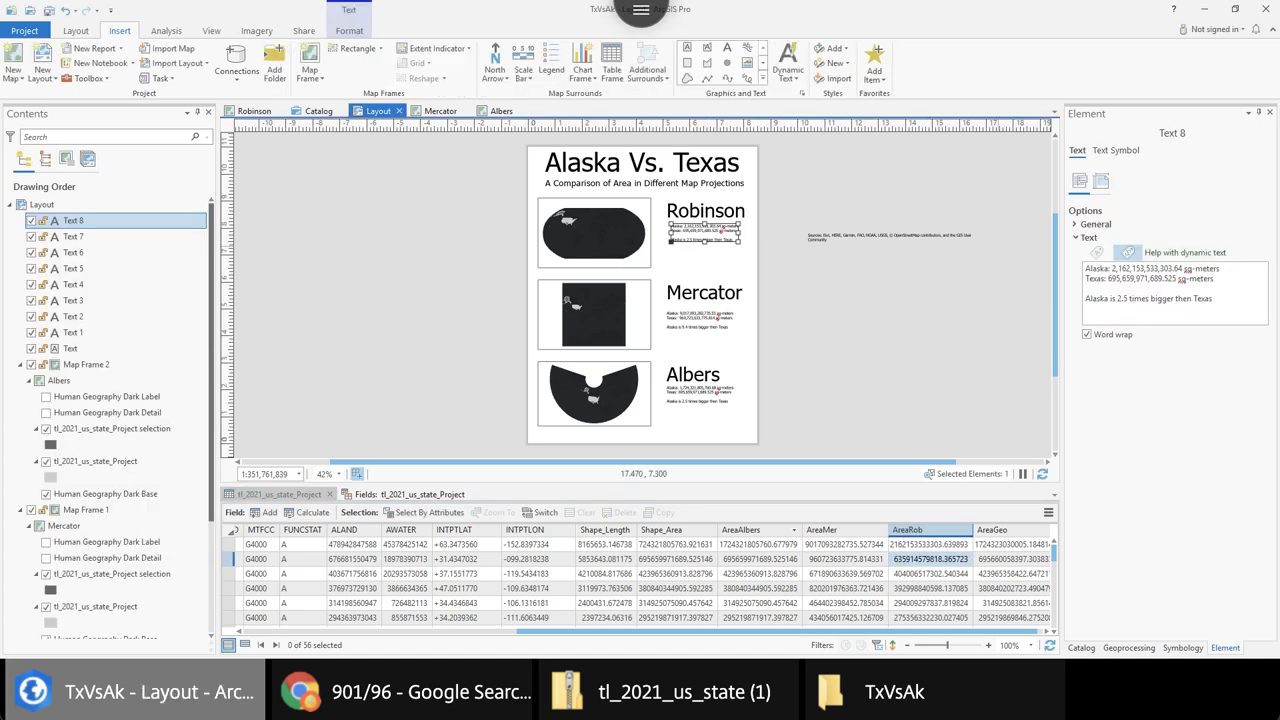
pyautogui.click(1175, 279)
pyautogui.press('BackSpace')
pyautogui.press('BackSpace')
pyautogui.press('BackSpace')
pyautogui.press('BackSpace')
pyautogui.press('BackSpace')
pyautogui.press('BackSpace')
pyautogui.press('BackSpace')
pyautogui.press('BackSpace')
pyautogui.press('BackSpace')
pyautogui.press('BackSpace')
pyautogui.press('BackSpace')
pyautogui.press('BackSpace')
pyautogui.press('BackSpace')
pyautogui.press('BackSpace')
pyautogui.press('BackSpace')
pyautogui.press('BackSpace')
pyautogui.press('BackSpace')
pyautogui.press('BackSpace')
pyautogui.press('BackSpace')
pyautogui.hotkey('ctrl', 'v')
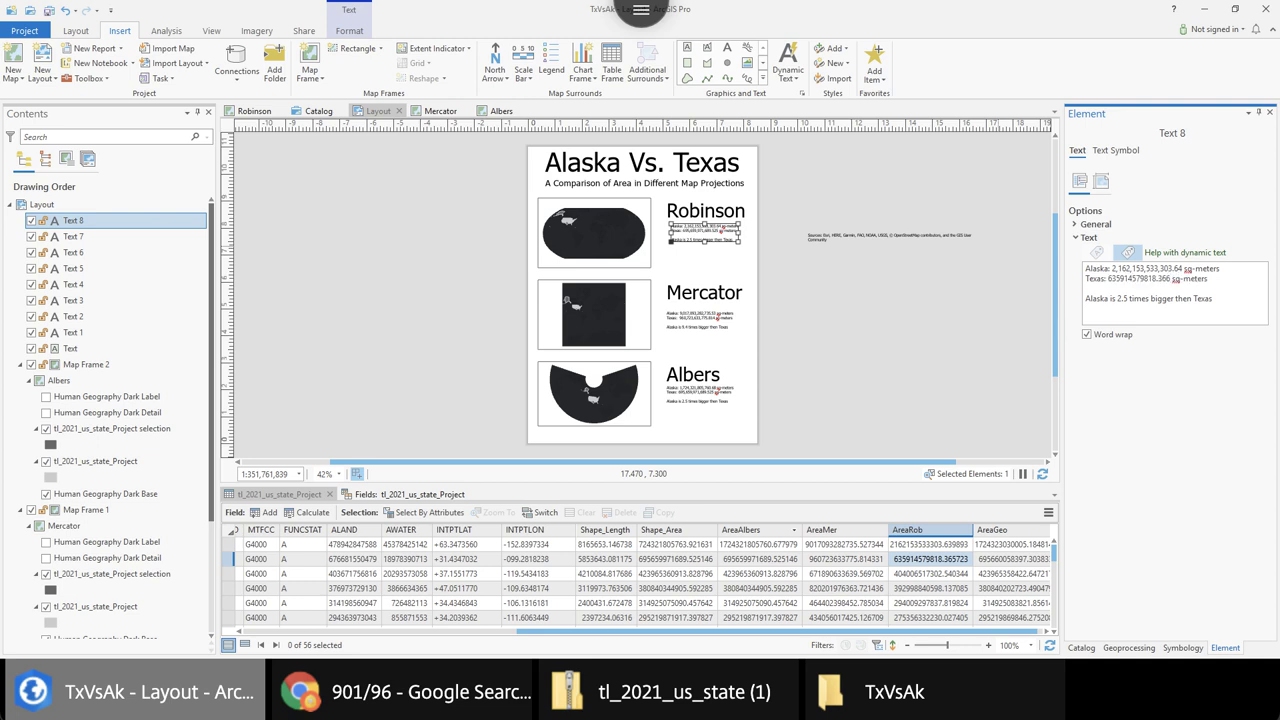
# Add thousands separators to the Robinson Texas area so it reads 635,914,579,818.366 sq-meters
pyautogui.press('Left')
pyautogui.press('Left')
pyautogui.press('Left')
pyautogui.press('Left')
pyautogui.write(',')
pyautogui.press('Left')
pyautogui.press('Left')
pyautogui.press('Left')
pyautogui.press('Left')
pyautogui.write(',')
pyautogui.press('Left')
pyautogui.press('Left')
pyautogui.press('Left')
pyautogui.press('Left')
pyautogui.write(',')
# Check the 216/63 calculation in Chrome and change the Robinson comparison in ArcGIS Pro to "Alaska is 3.4 times bigger then Texas"
pyautogui.hotkey('alt', 'Tab')
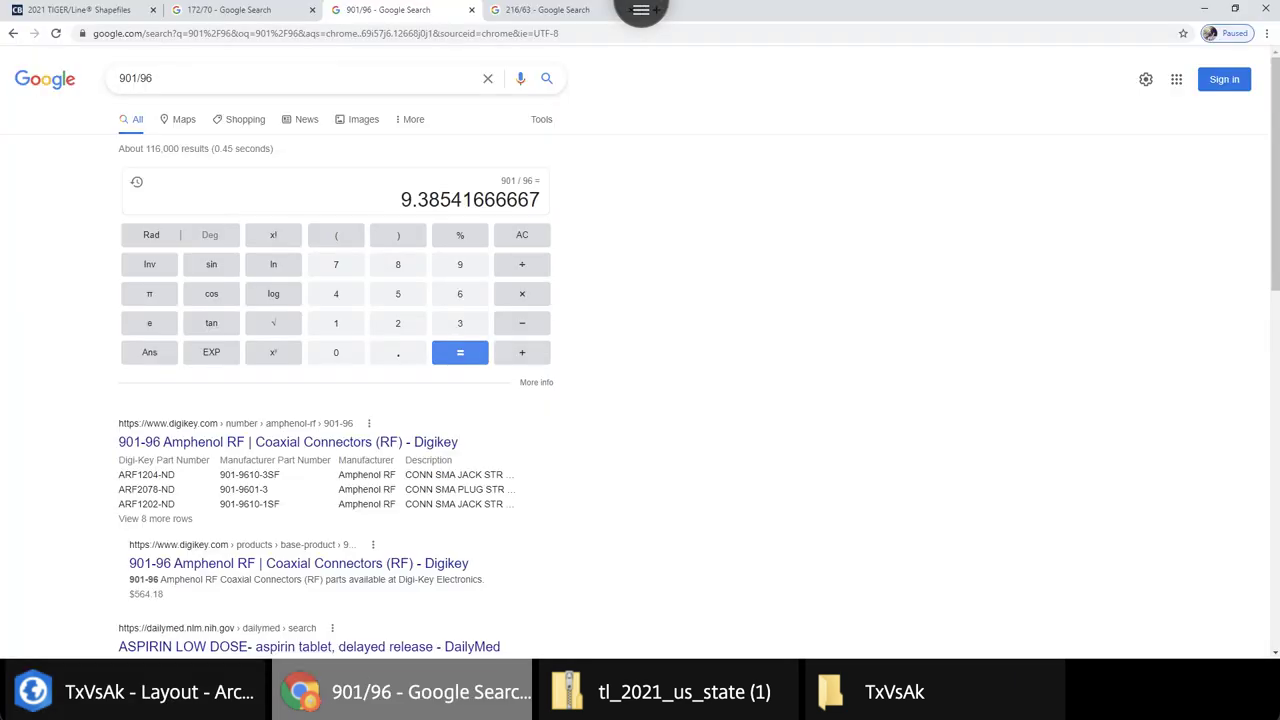
pyautogui.hotkey('ctrl', 'Tab')
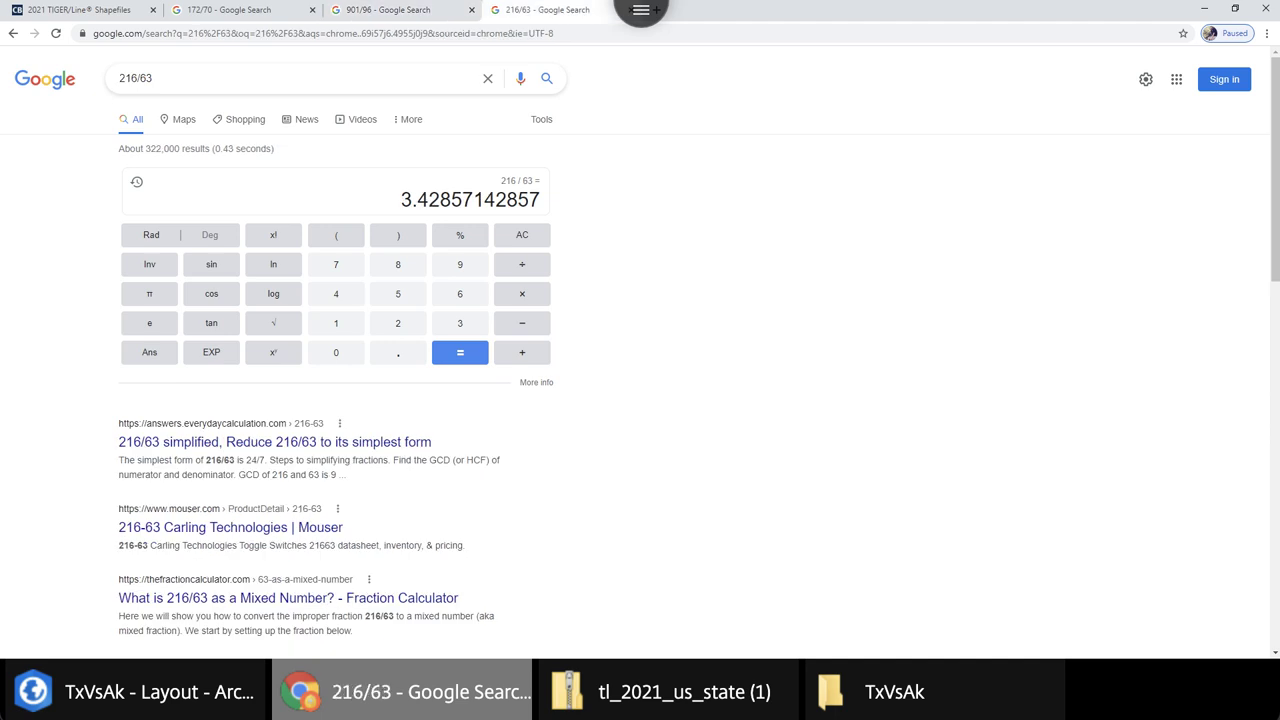
pyautogui.hotkey('alt', 'Tab')
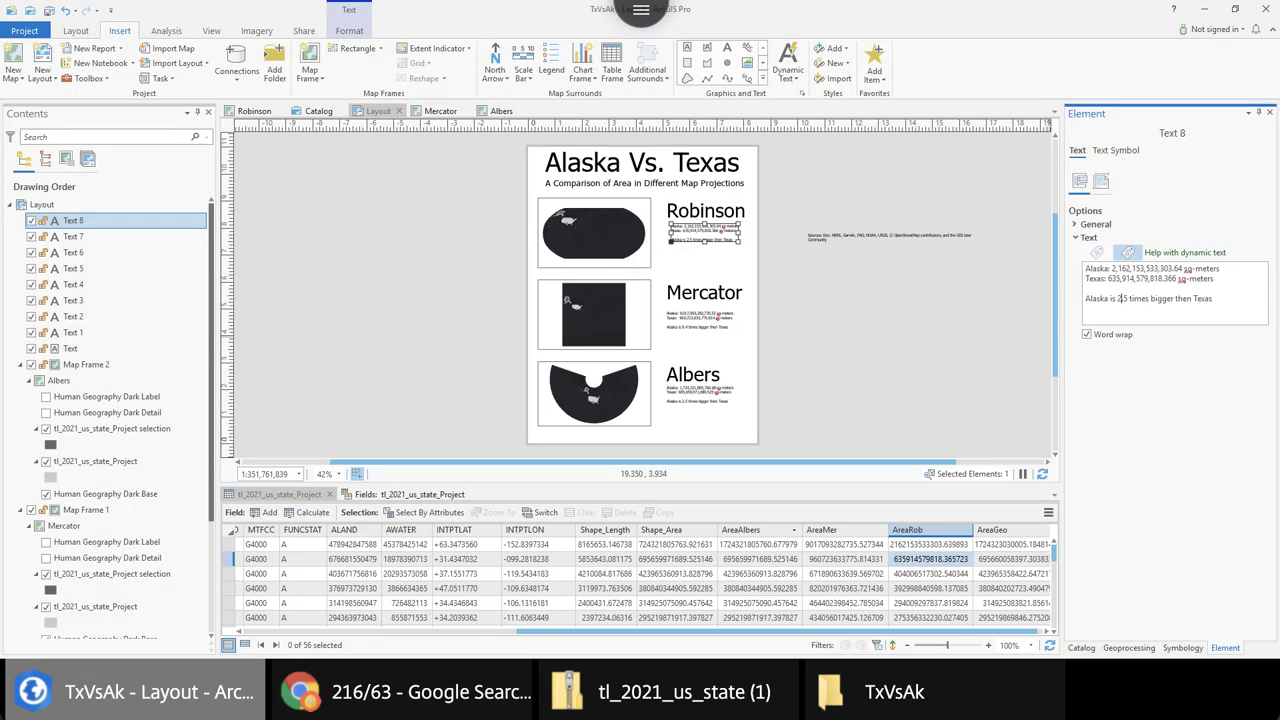
pyautogui.press('BackSpace')
pyautogui.write('3')
pyautogui.click(1128, 298)
pyautogui.press('BackSpace')
pyautogui.write('4')
# Fit the whole layout page in view and inspect the service layer credits text beside the page
pyautogui.moveTo(1013, 408); pyautogui.dragTo(690, 334)
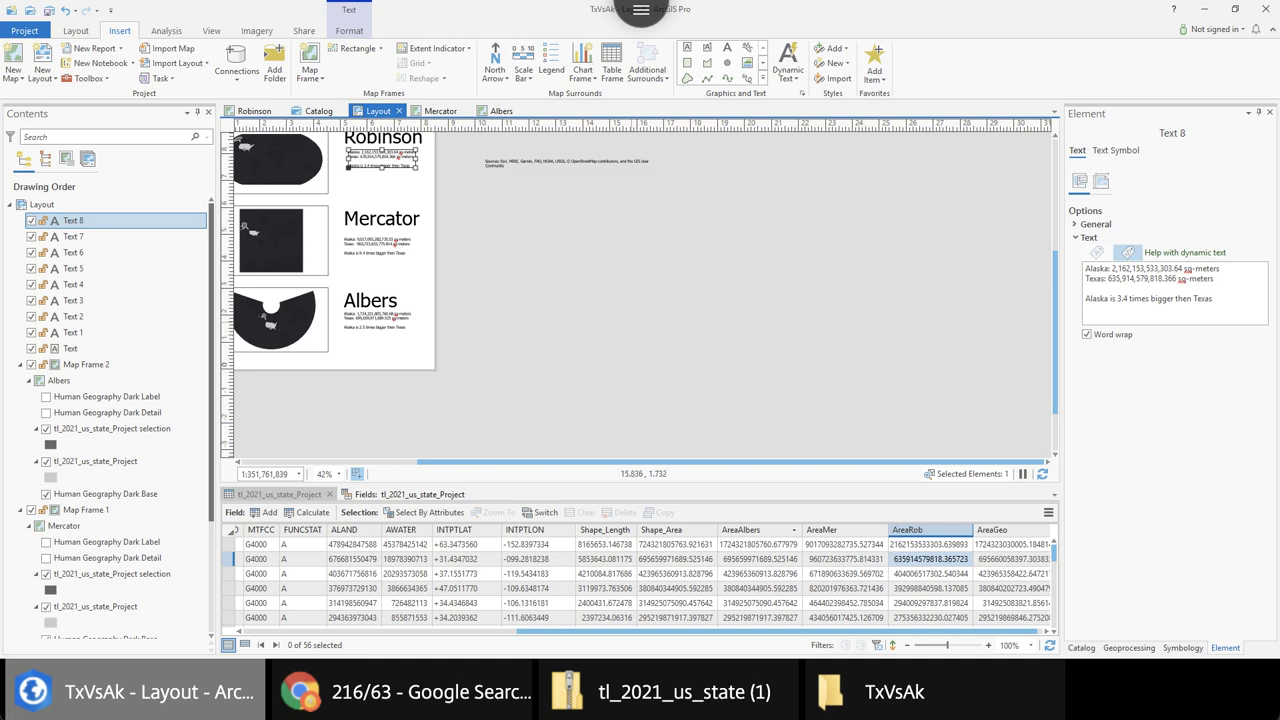
pyautogui.click(661, 416)
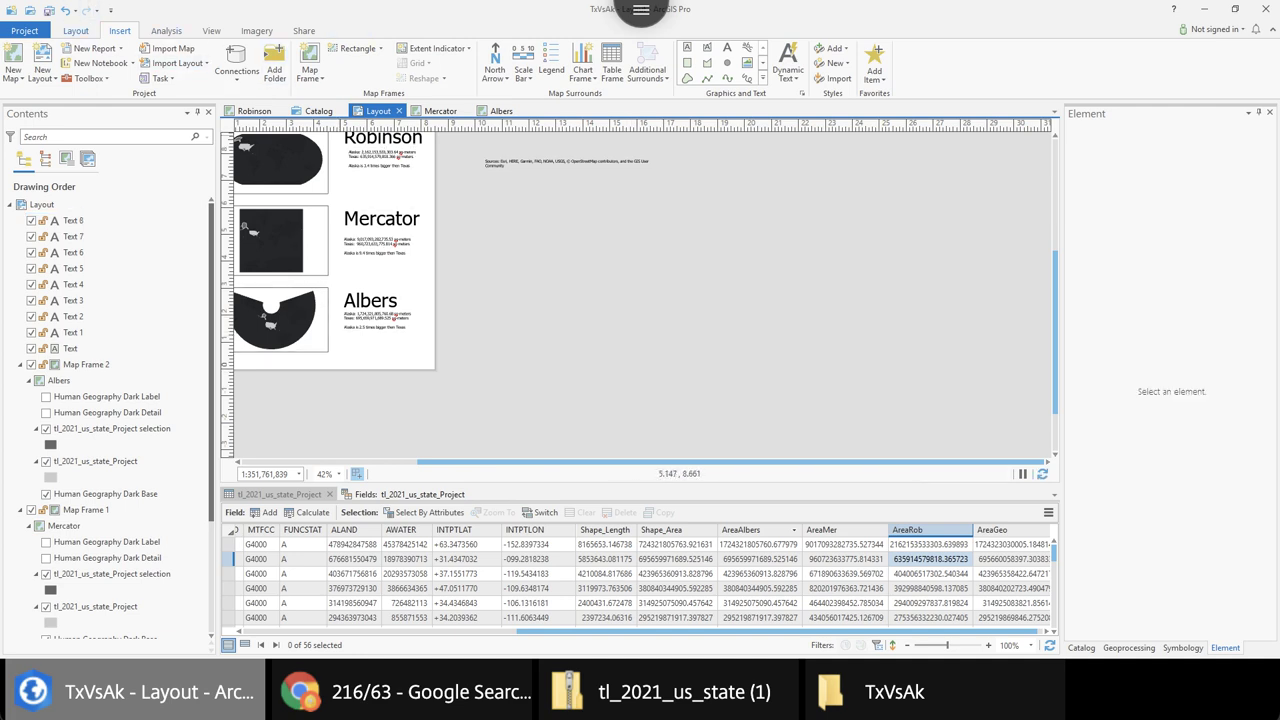
pyautogui.click(75, 30)
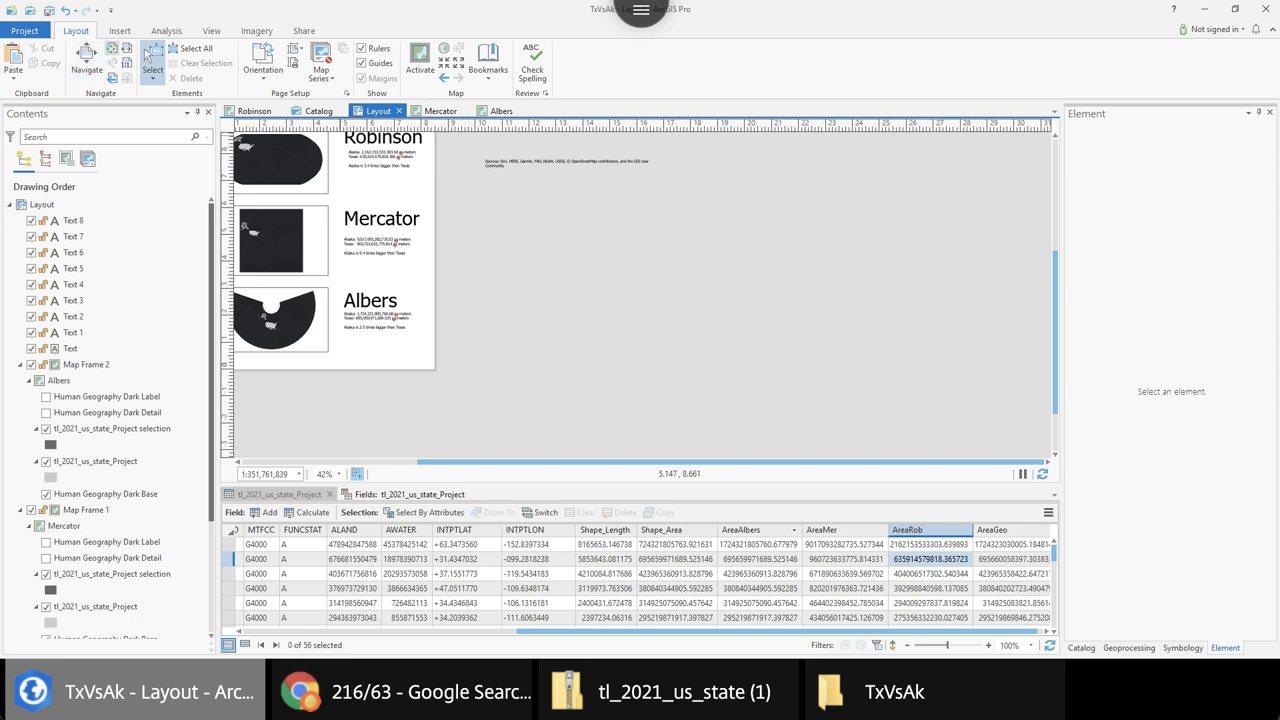
pyautogui.click(112, 48)
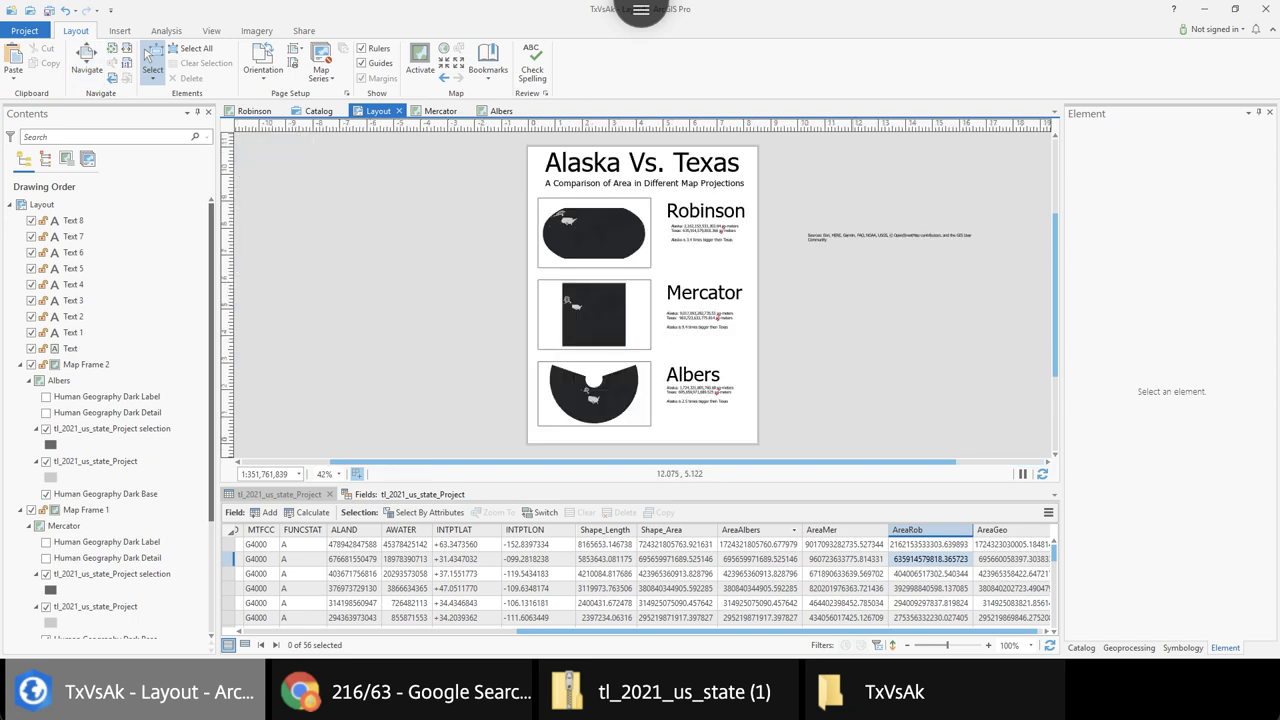
pyautogui.click(890, 237)
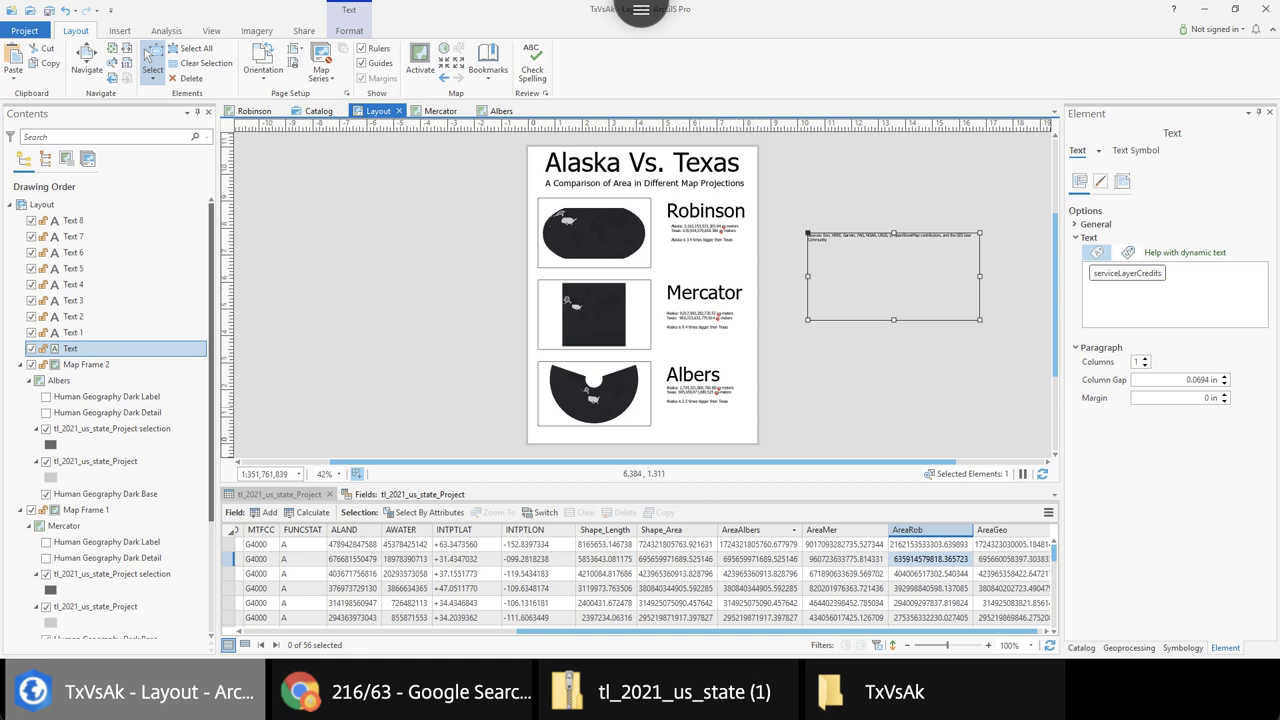
pyautogui.click(849, 369)
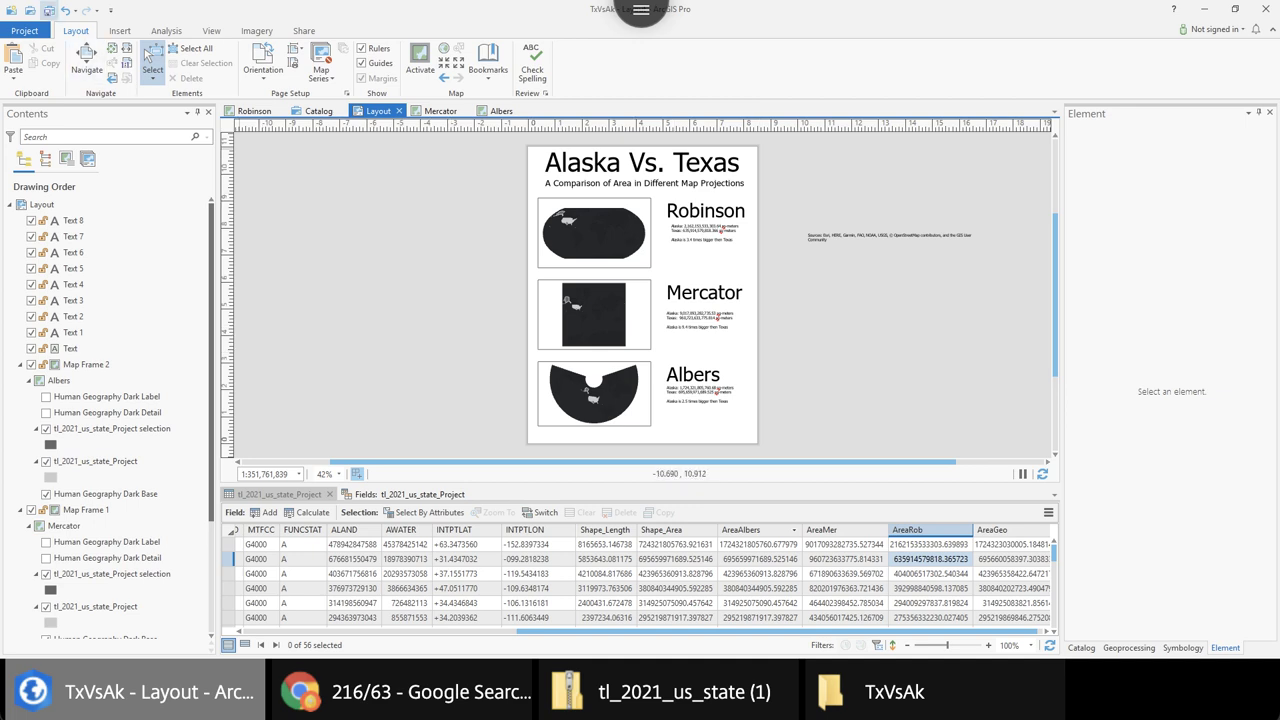
# Save the project and export the layout as a PDF named TxAK.pdf
pyautogui.click(48, 10)
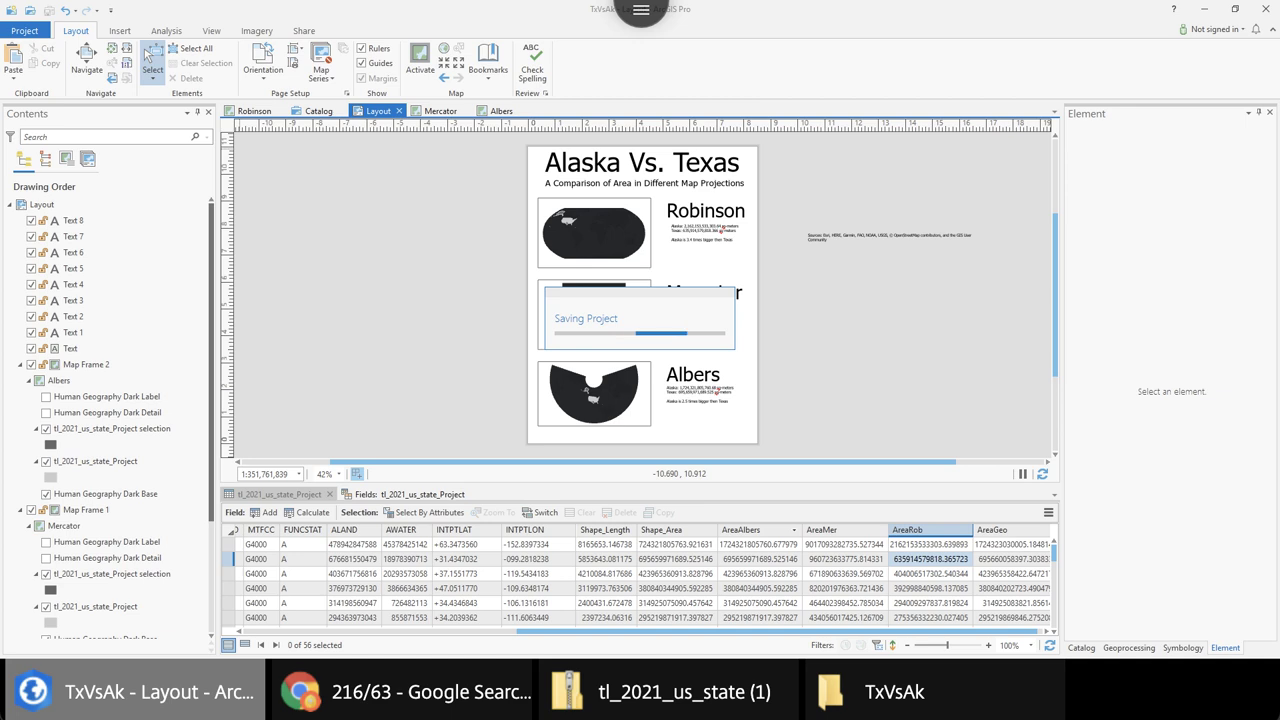
pyautogui.click(303, 31)
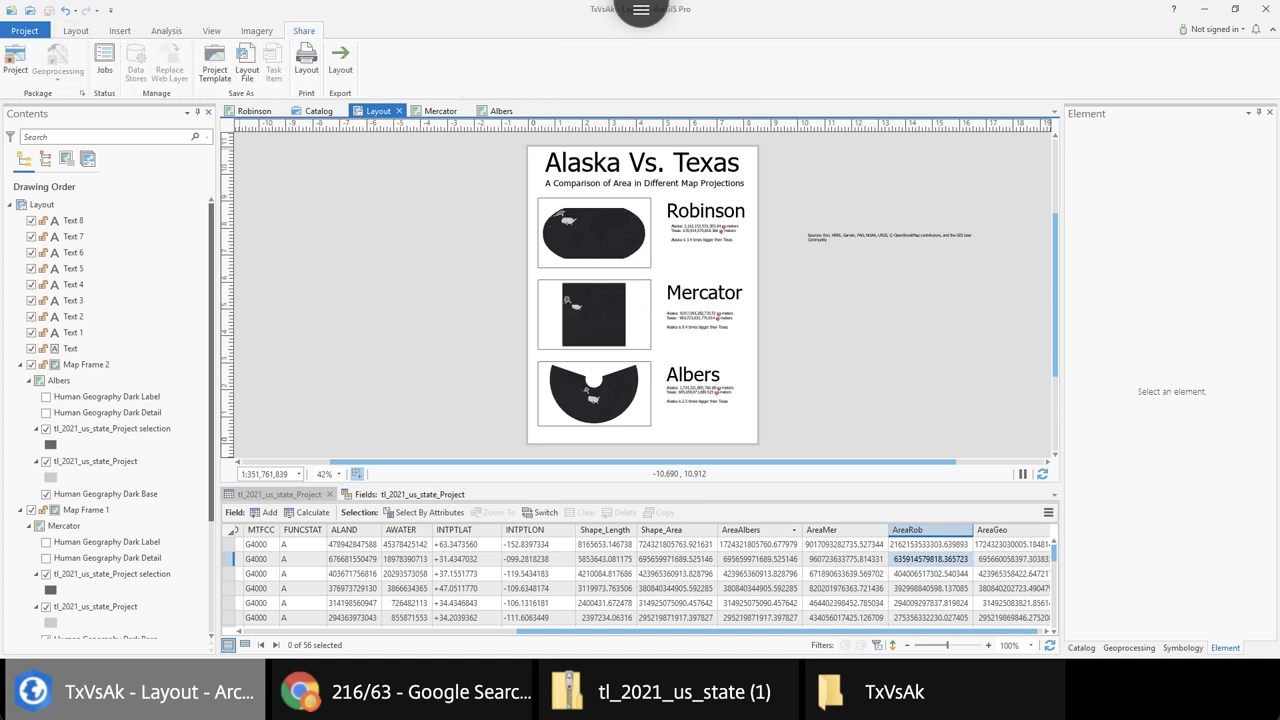
pyautogui.click(340, 62)
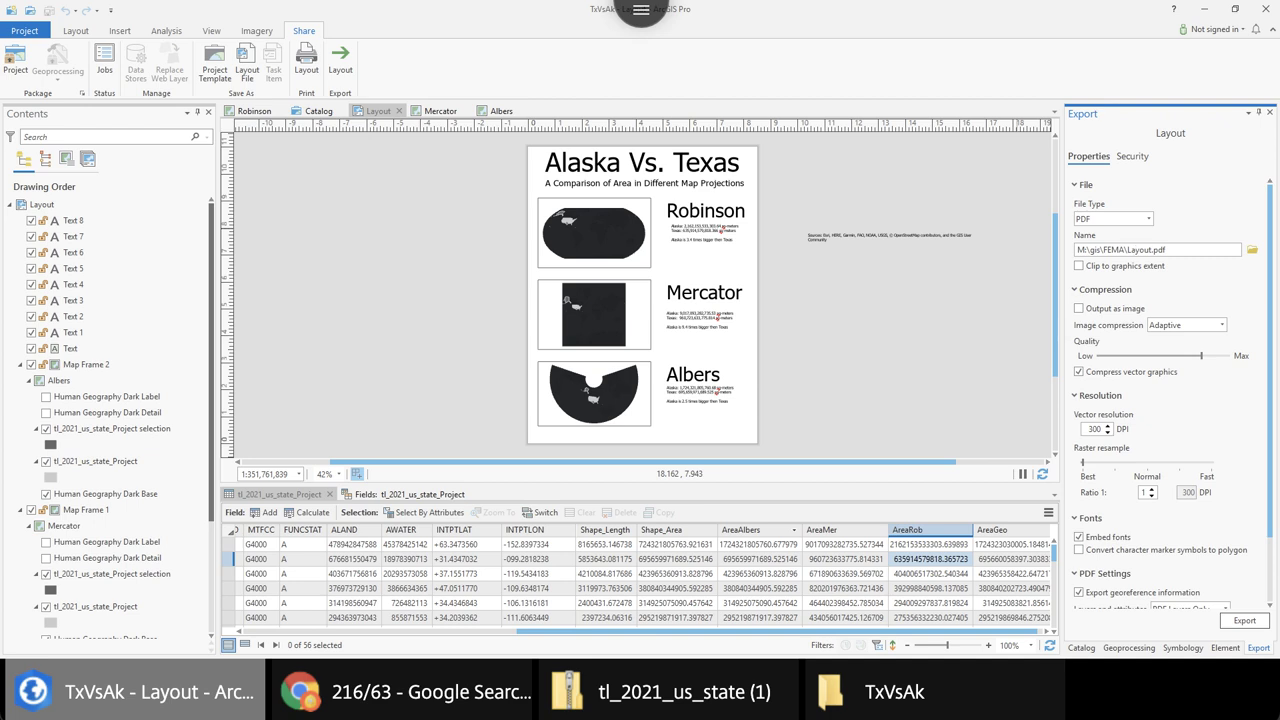
pyautogui.press('BackSpace')
pyautogui.press('BackSpace')
pyautogui.press('BackSpace')
pyautogui.press('BackSpace')
pyautogui.press('BackSpace')
pyautogui.press('BackSpace')
pyautogui.write('TxAk')
pyautogui.scroll(-2, 1170, 395)
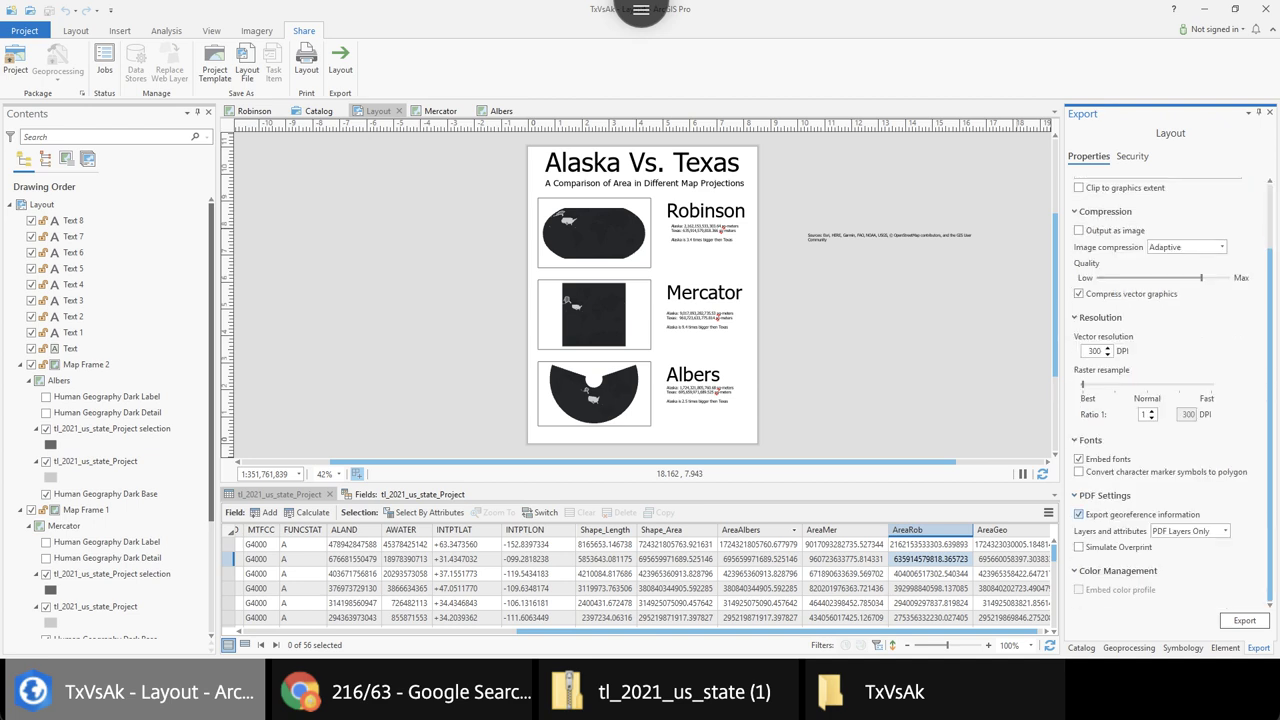
pyautogui.click(1244, 620)
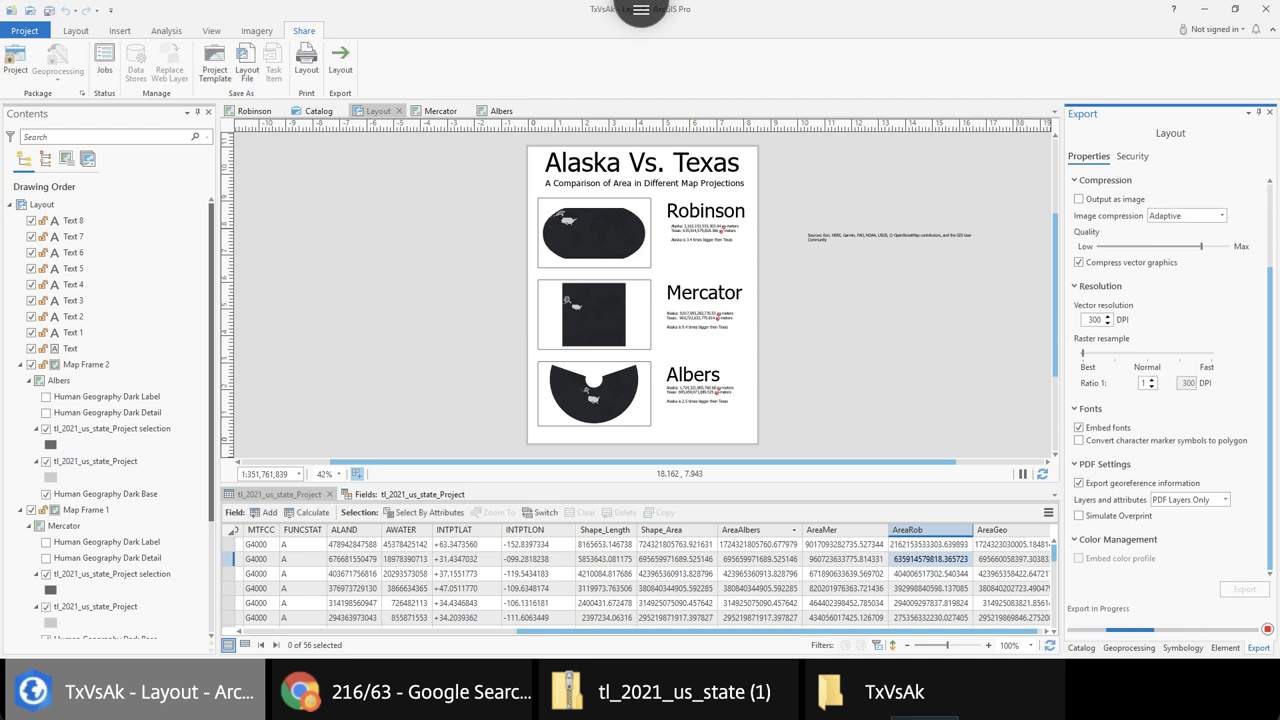
# Switch to the TxVsAk folder in File Explorer and check it for the exported PDF, comparing with the export path
pyautogui.click(925, 700)
pyautogui.click(893, 691)
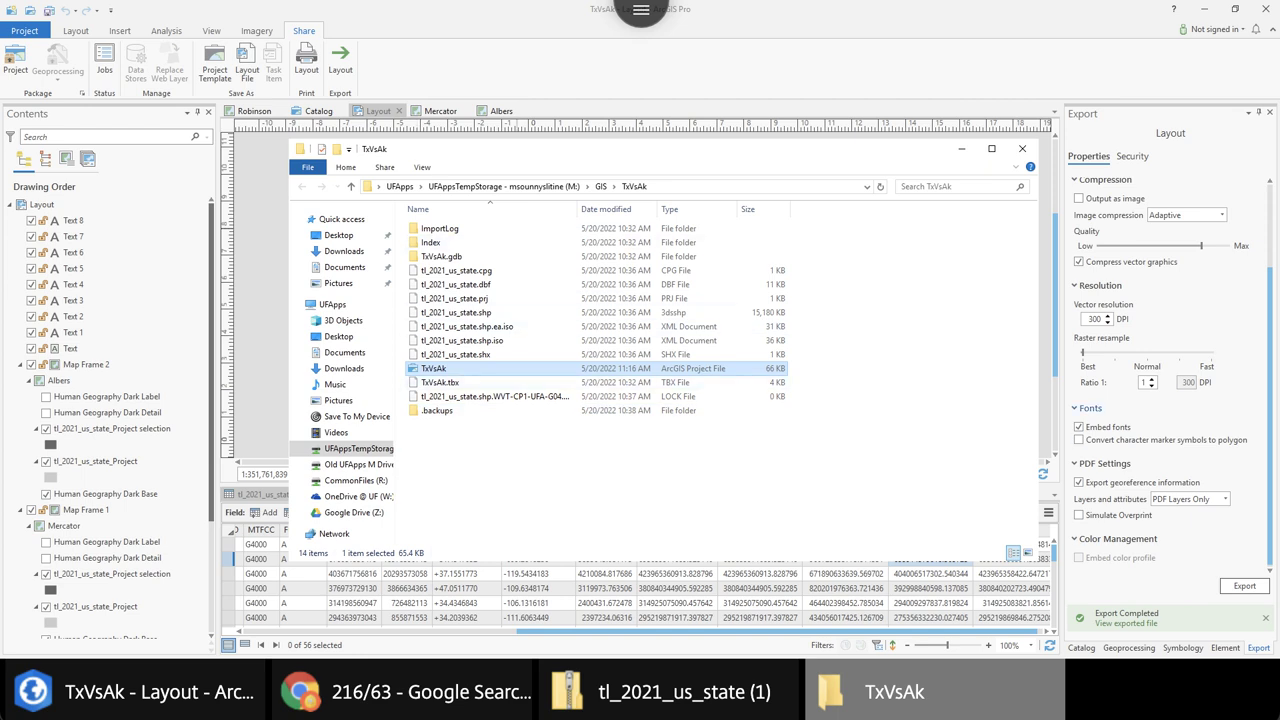
pyautogui.scroll(3, 1166, 370)
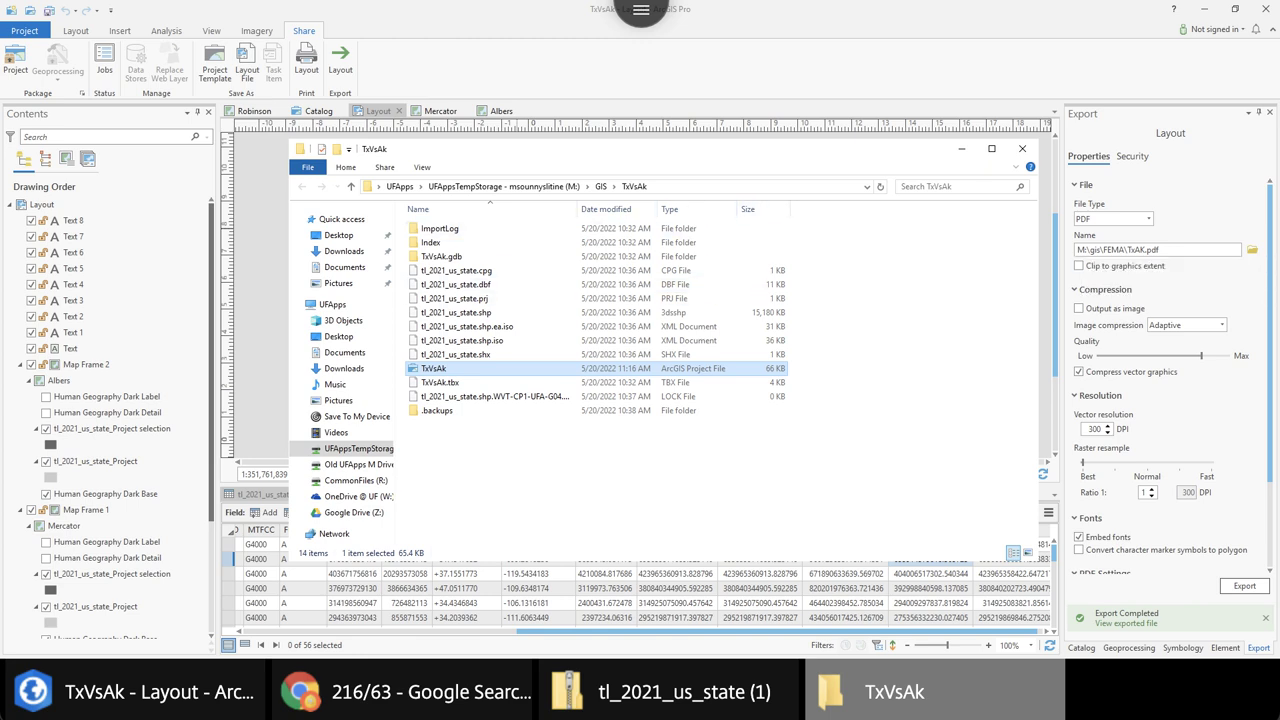
# Return to ArcGIS Pro, change the export location of TxAK.pdf to the GIS\TxVsAk project folder, and export the layout again
pyautogui.hotkey('alt', 'Tab')
pyautogui.click(1252, 249)
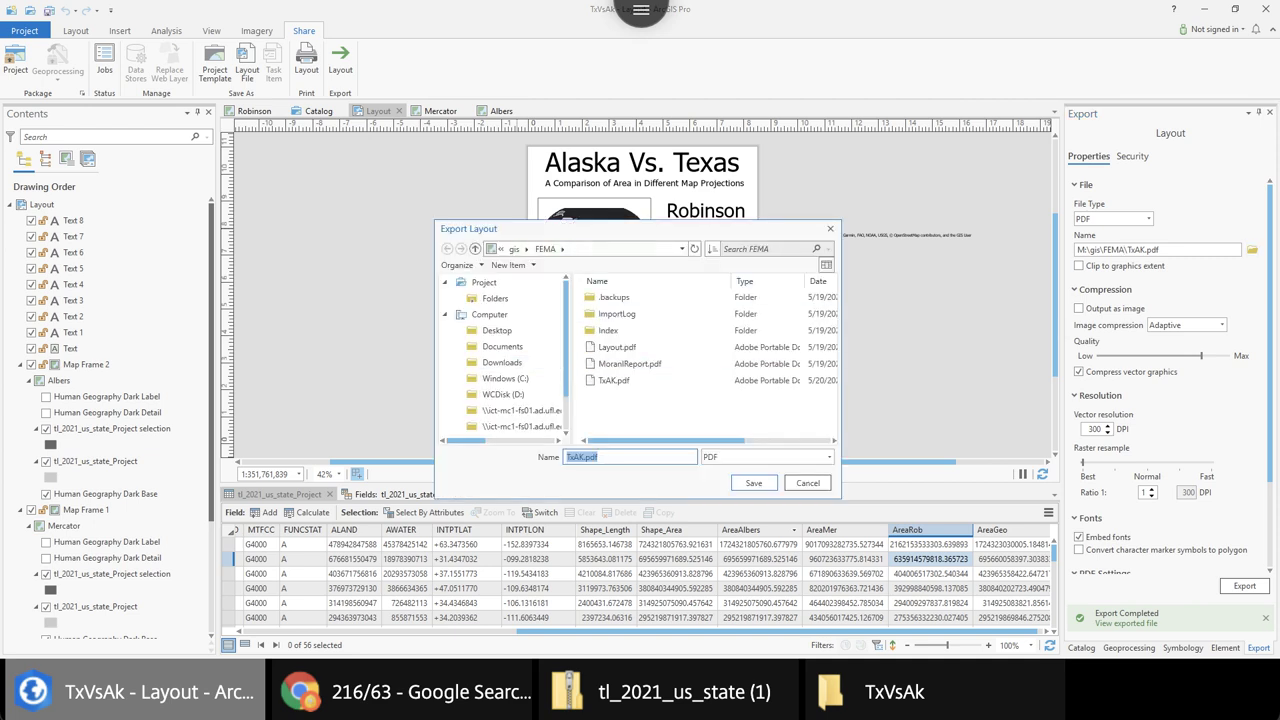
pyautogui.click(513, 248)
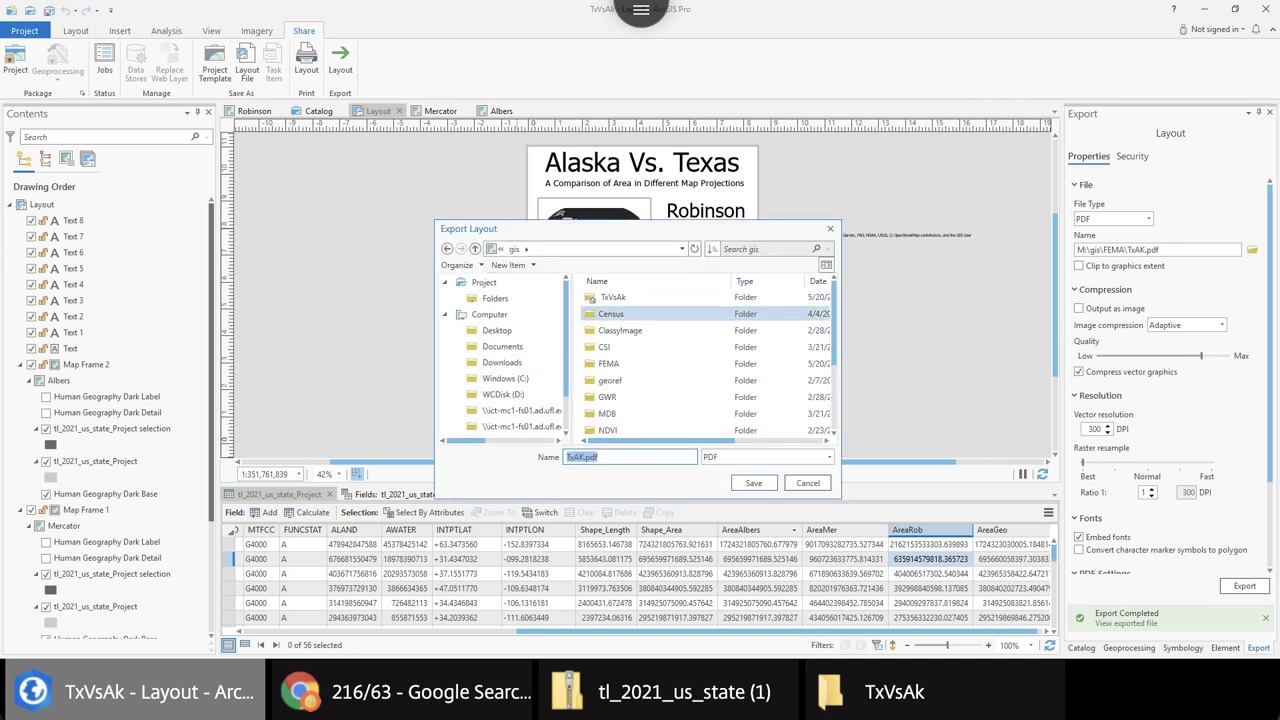
pyautogui.scroll(-2, 705, 363)
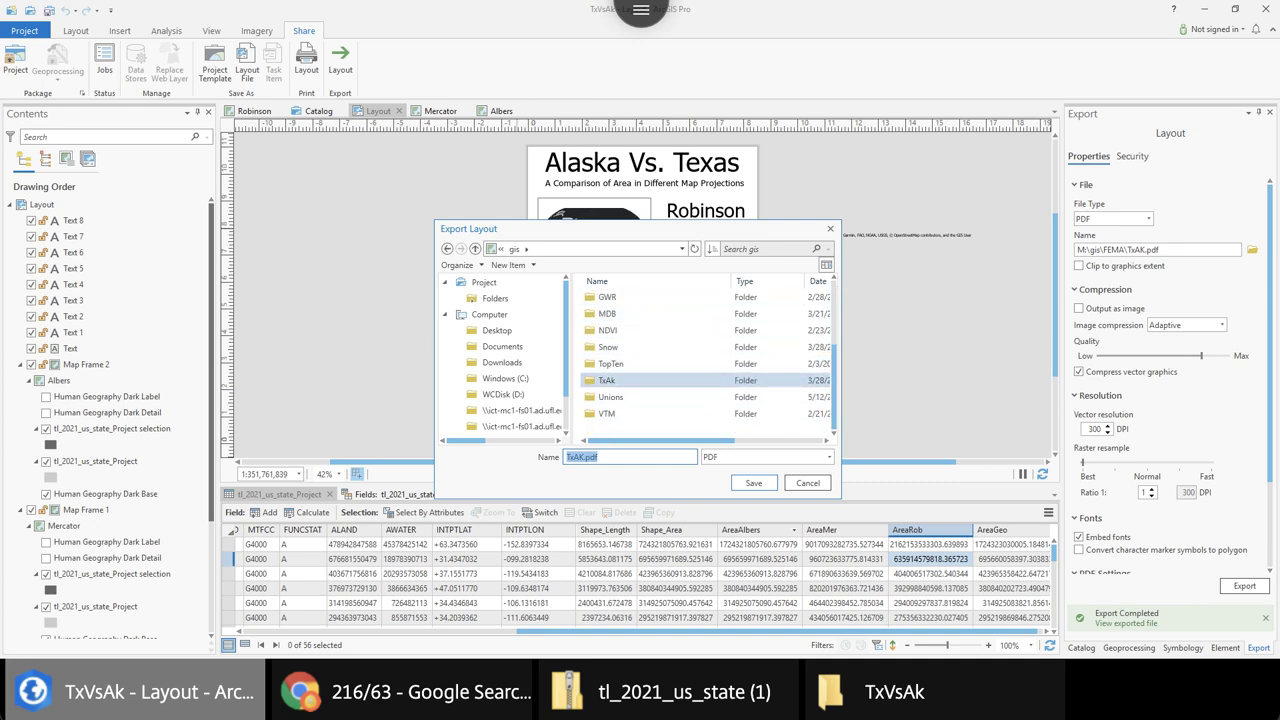
pyautogui.scroll(2, 705, 363)
pyautogui.doubleClick(613, 297)
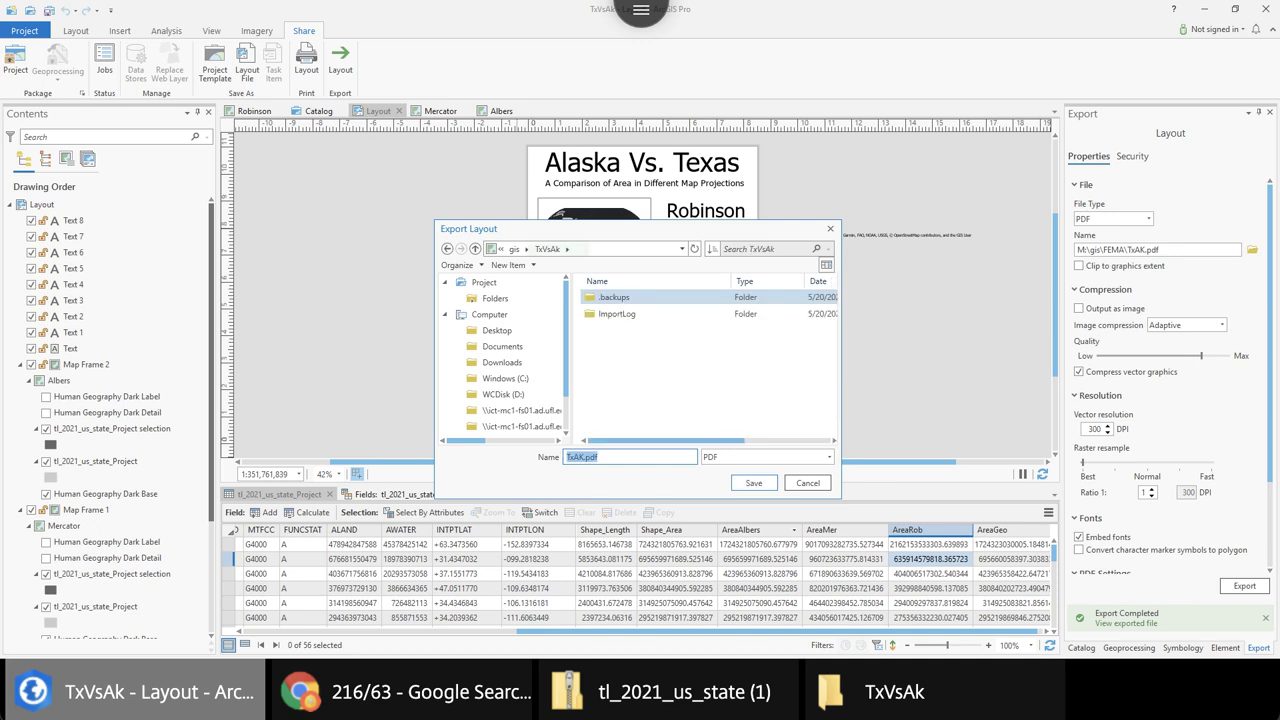
pyautogui.click(754, 483)
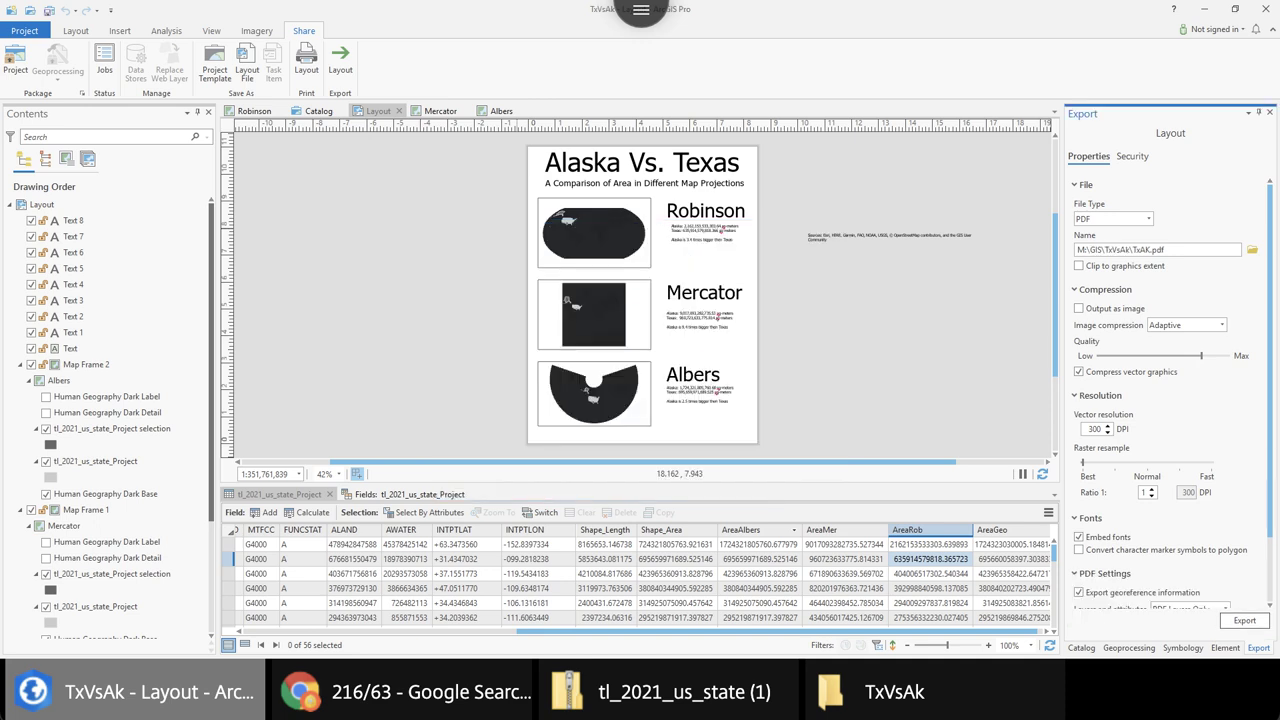
pyautogui.click(1244, 620)
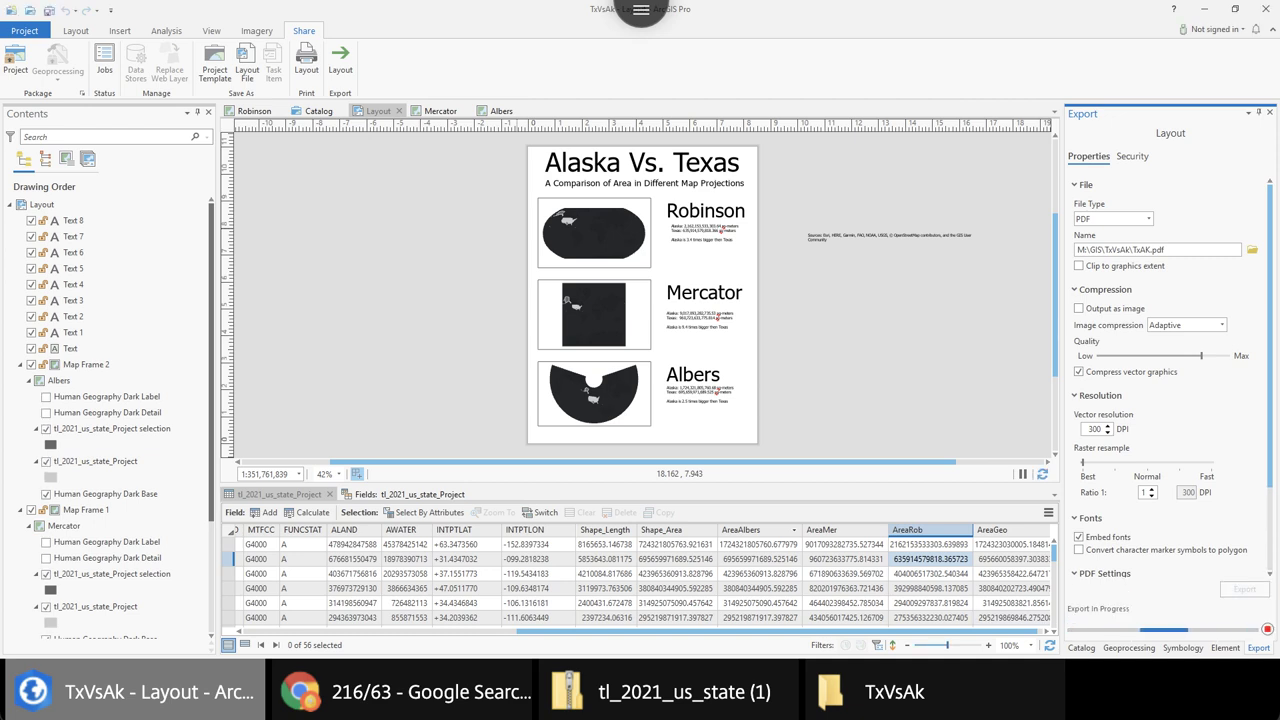
# Switch to the TxVsAk folder in File Explorer and open the exported TxAK.pdf in Chrome
pyautogui.click(934, 691)
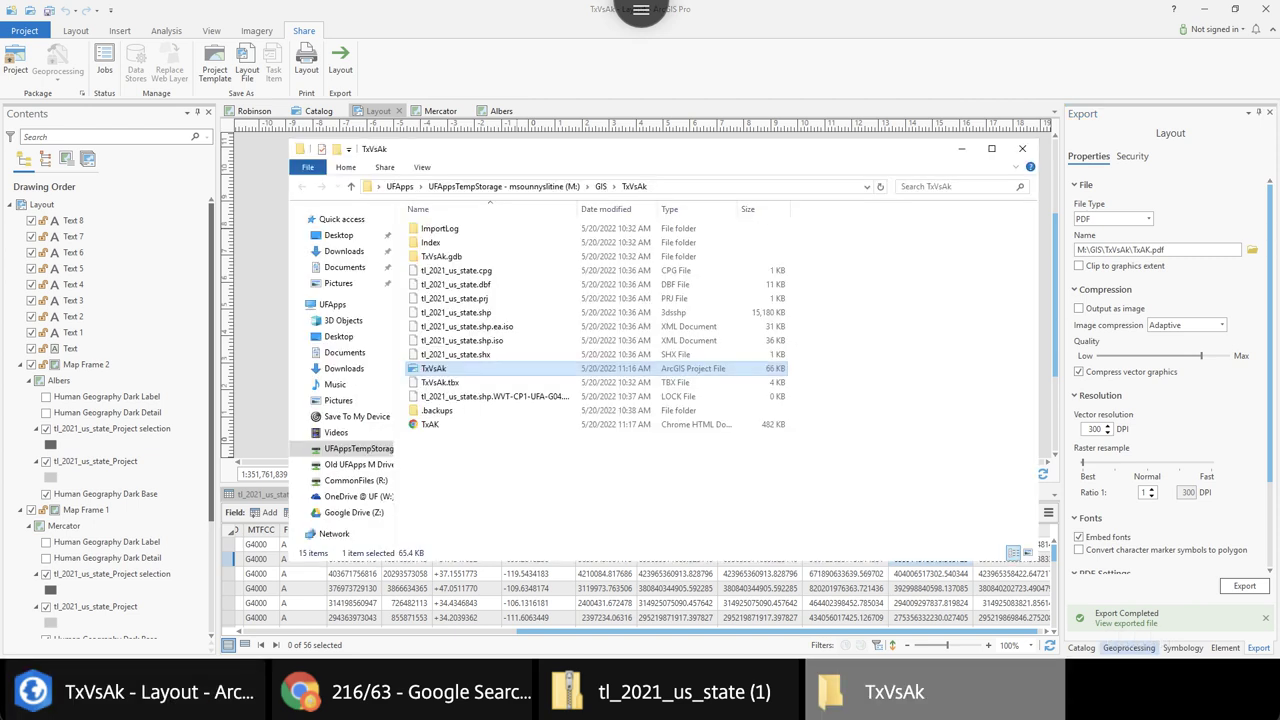
pyautogui.click(430, 424)
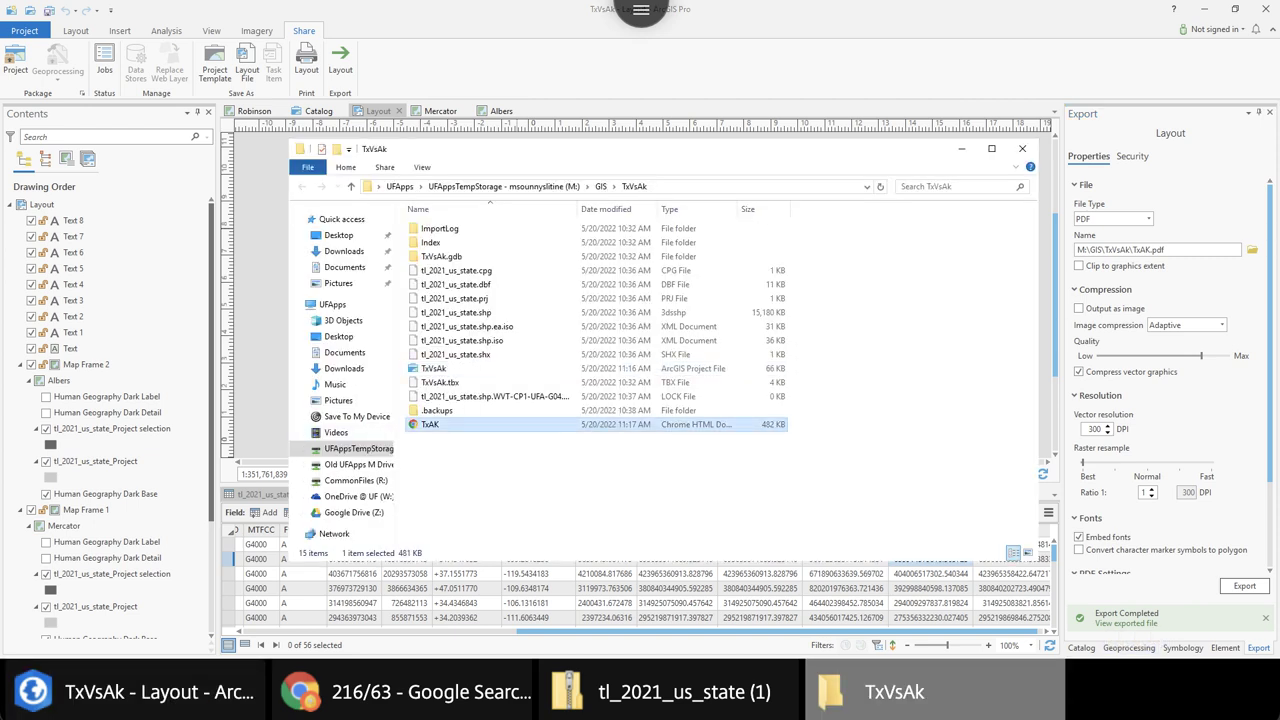
pyautogui.doubleClick(432, 424)
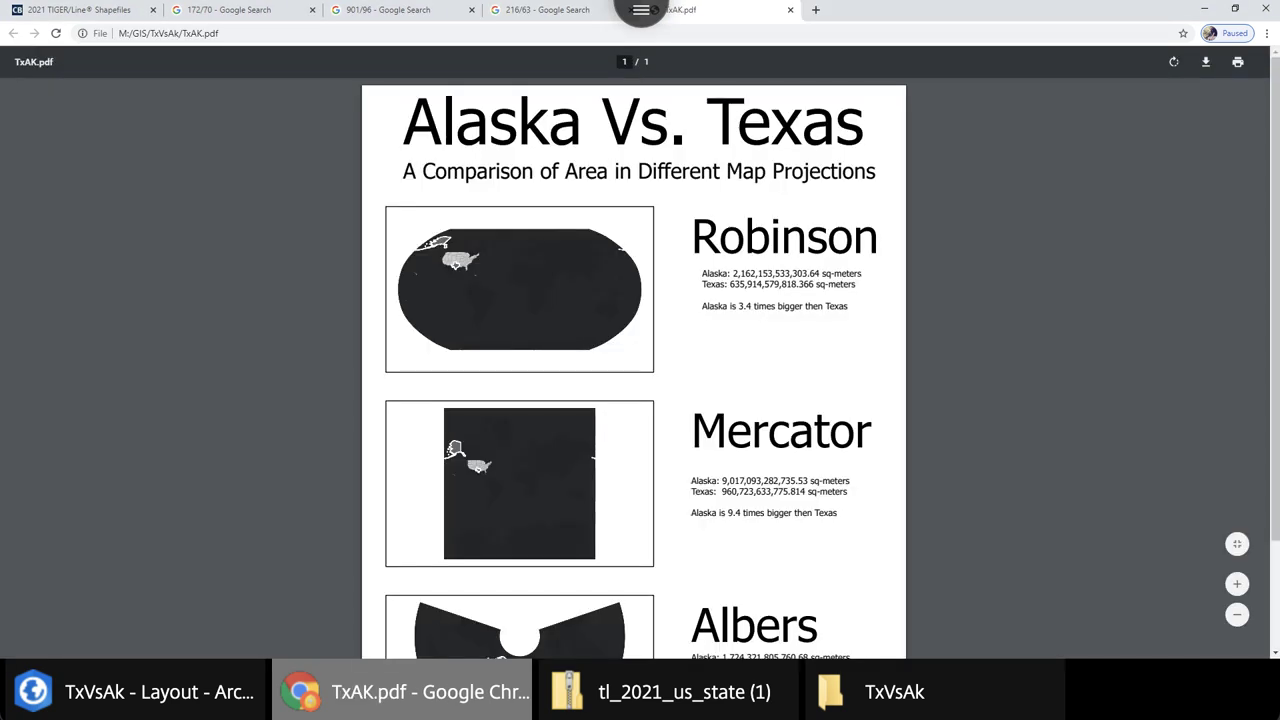
# Examine the exported PDF up close, comparing Alaska and Texas in the Robinson, Mercator and Albers map frames
pyautogui.scroll(-3, 634, 370)
pyautogui.scroll(9, 634, 362)
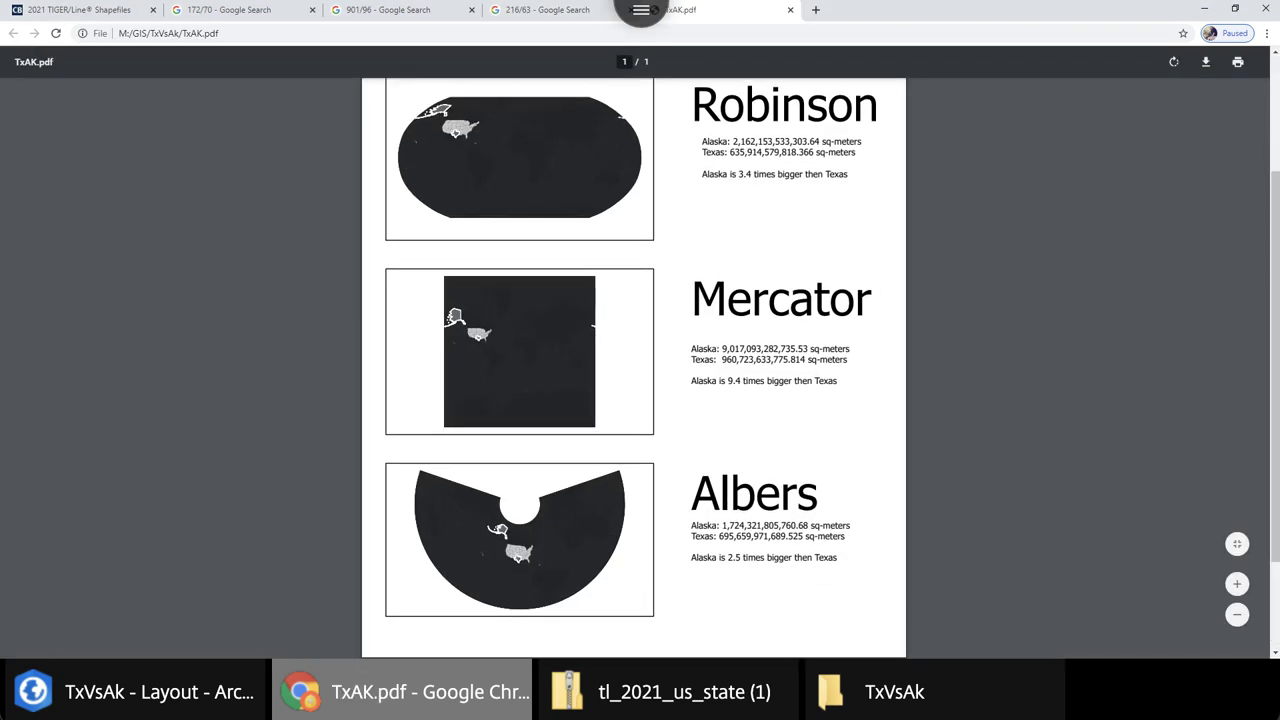
pyautogui.scroll(1, 634, 362)
pyautogui.scroll(7, 634, 362)
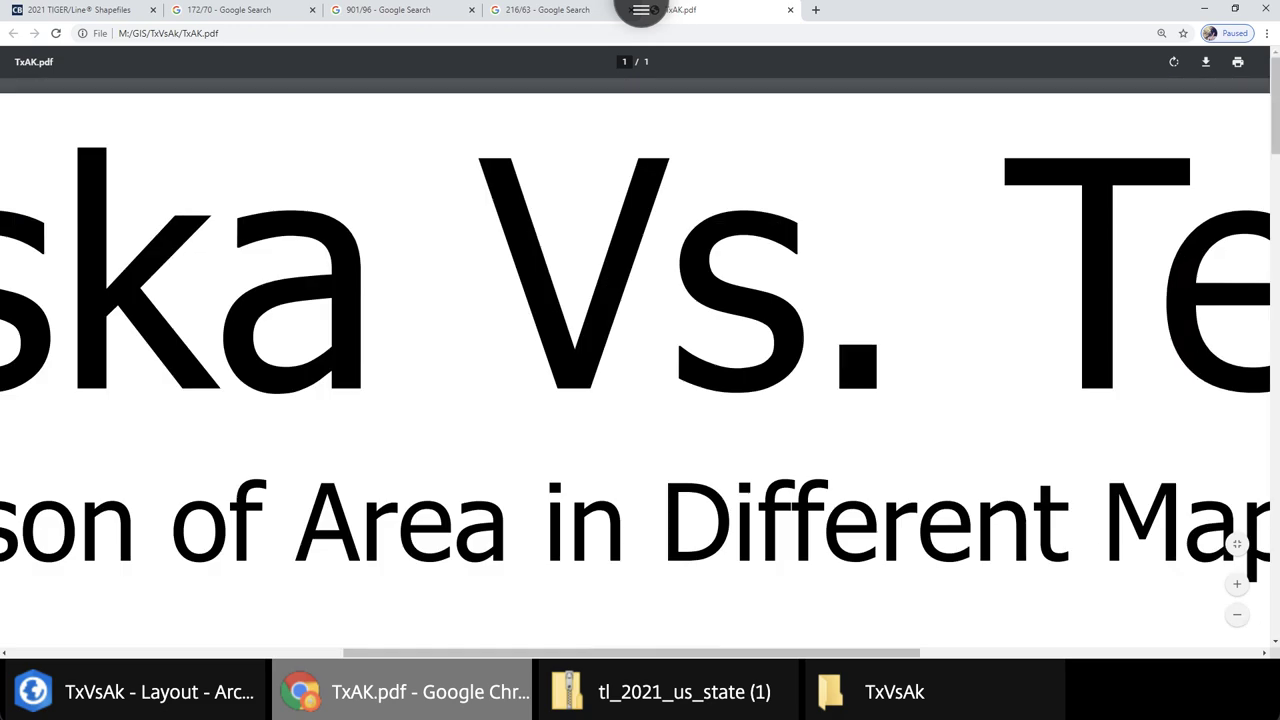
pyautogui.scroll(-9, 634, 362)
pyautogui.scroll(3, 634, 362)
pyautogui.scroll(1, 640, 350)
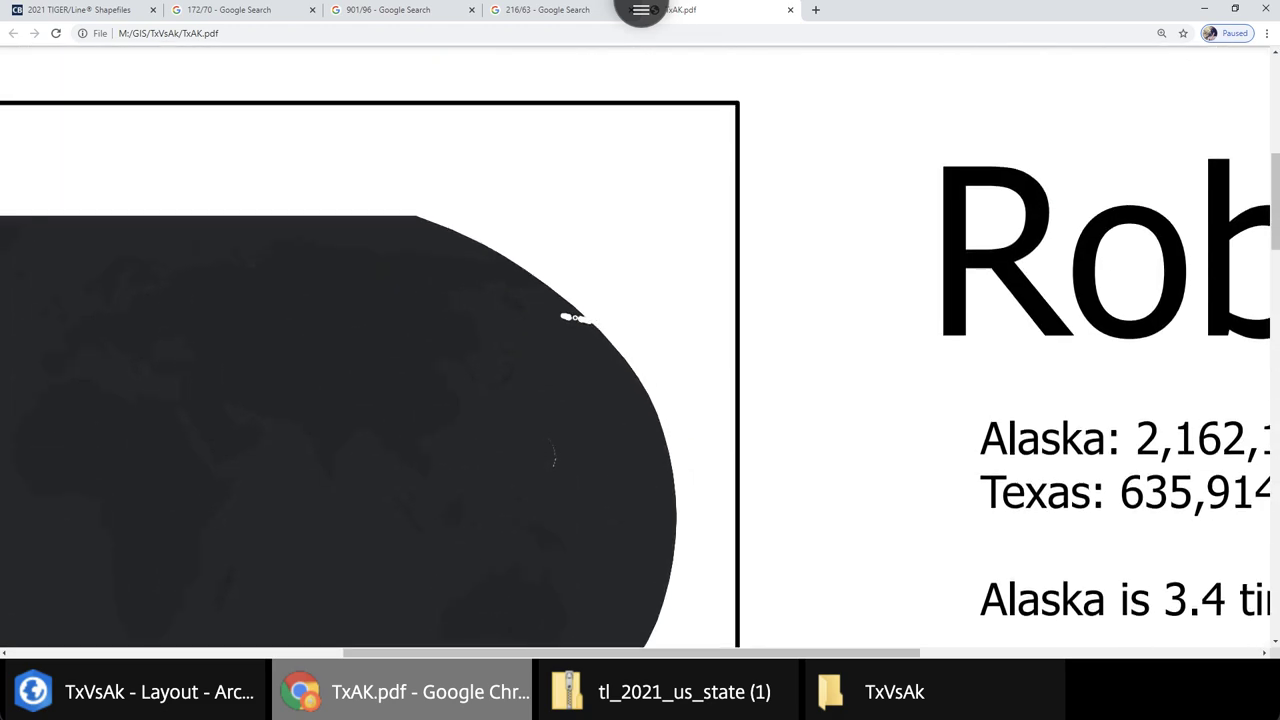
pyautogui.scroll(5, 640, 350)
pyautogui.scroll(-7, 640, 350)
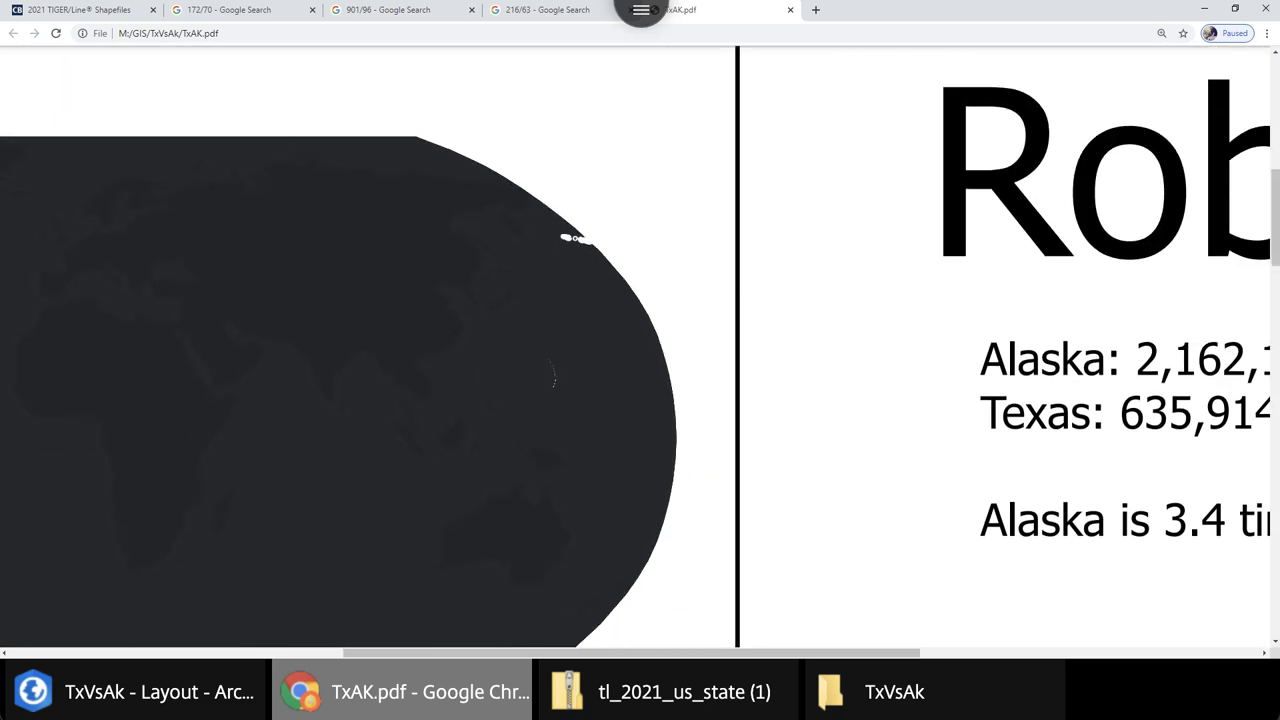
pyautogui.hscroll(-5, 640, 350)
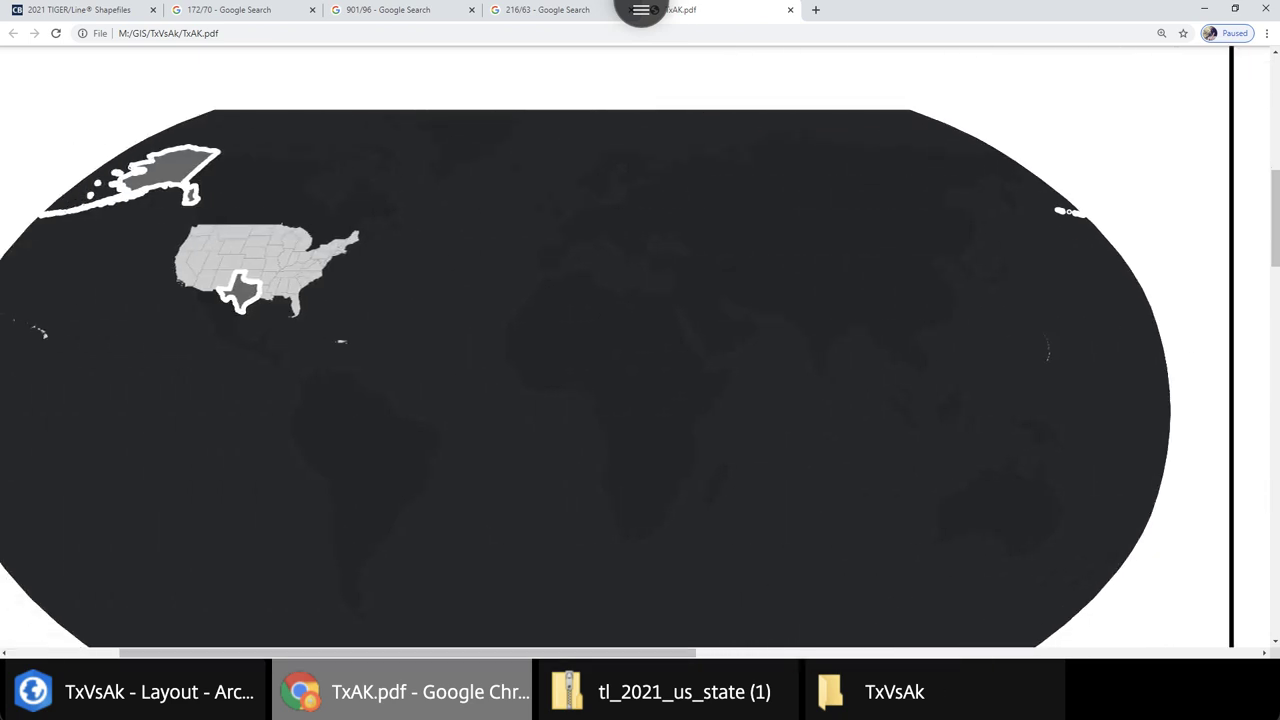
pyautogui.scroll(-3, 640, 350)
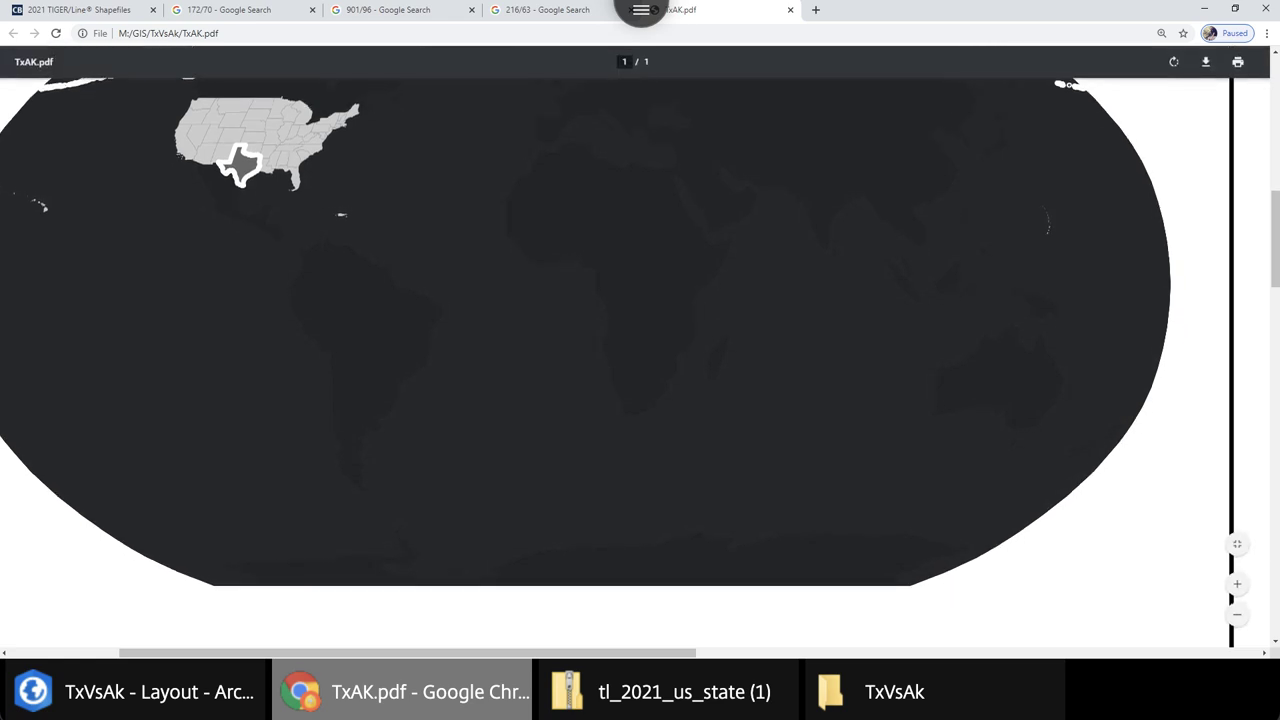
pyautogui.scroll(-9, 640, 360)
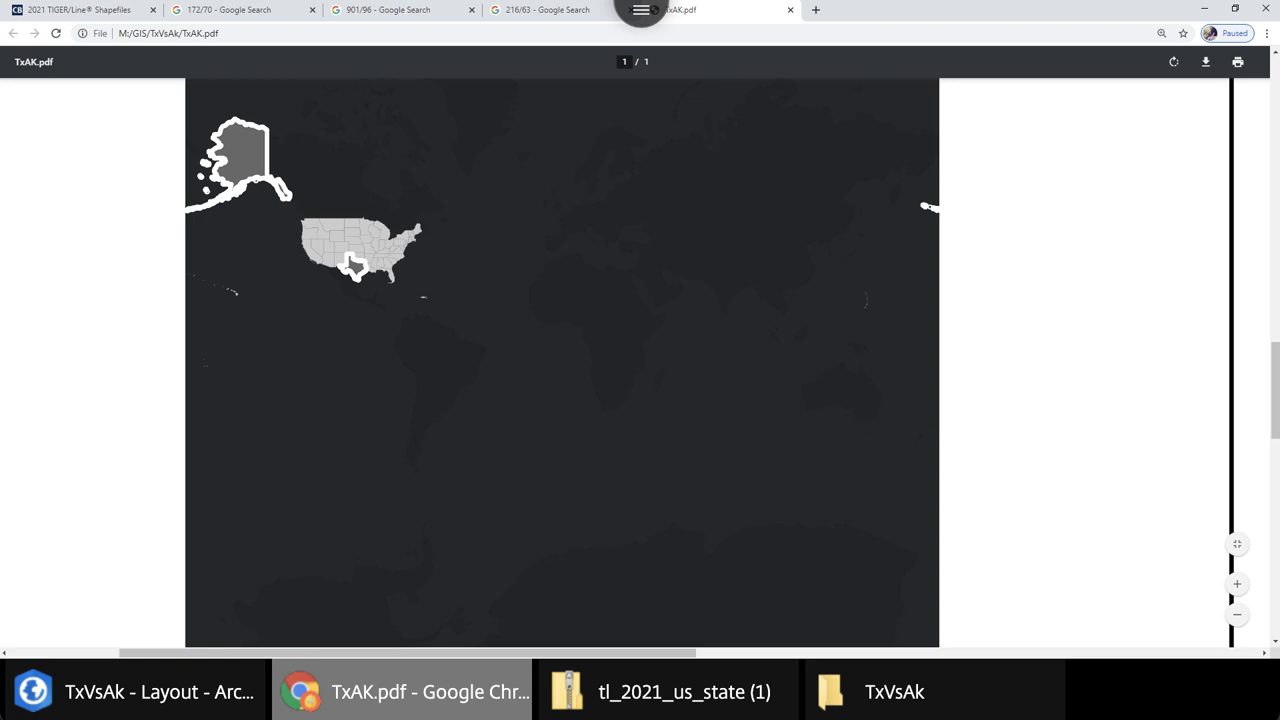
pyautogui.scroll(-9, 640, 360)
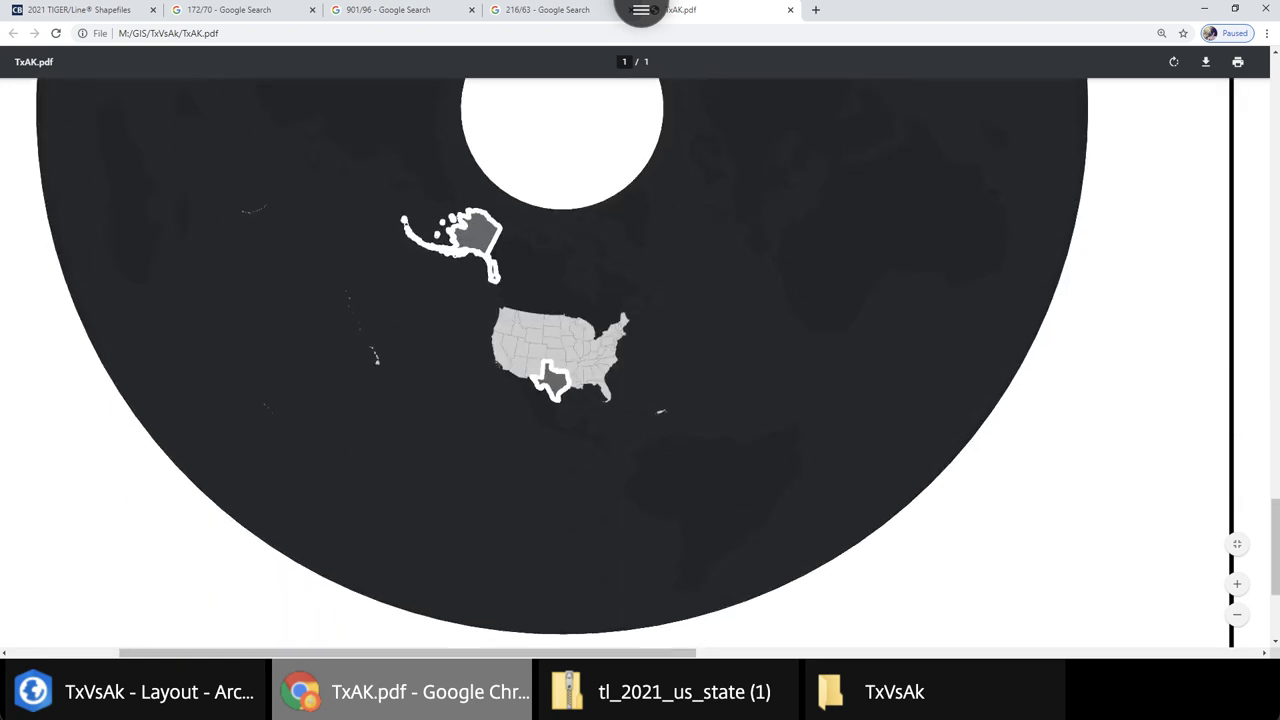
pyautogui.scroll(-1, 614, 363)
# Review the area figures and comparison text beside the Albers, Mercator and Robinson maps, ending on the whole PDF page
pyautogui.moveTo(408, 652); pyautogui.dragTo(832, 652)
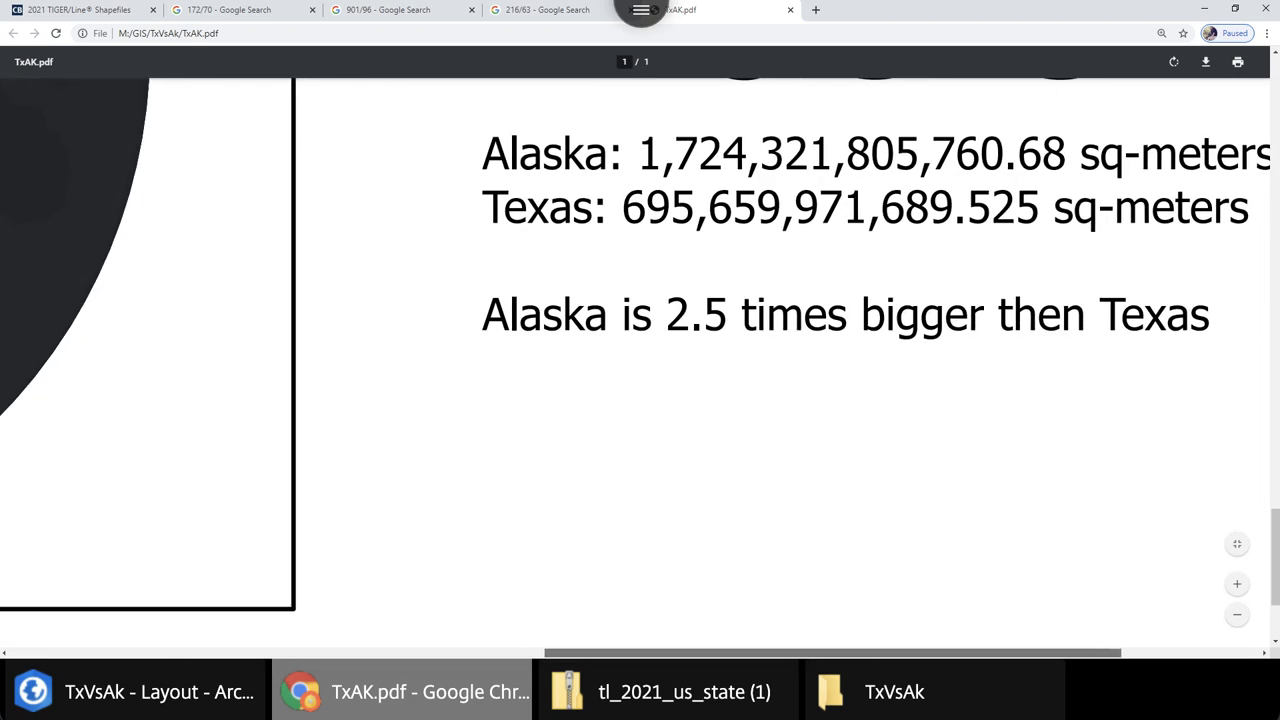
pyautogui.scroll(3, 640, 340)
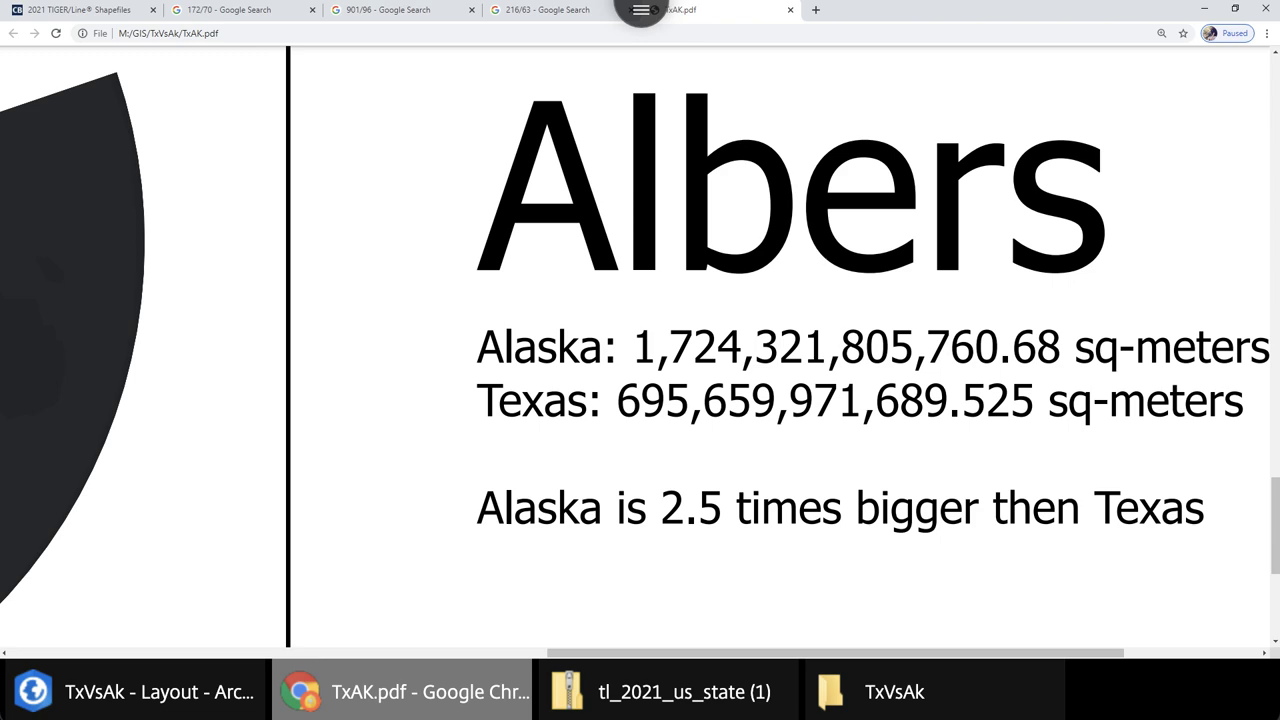
pyautogui.scroll(10, 640, 360)
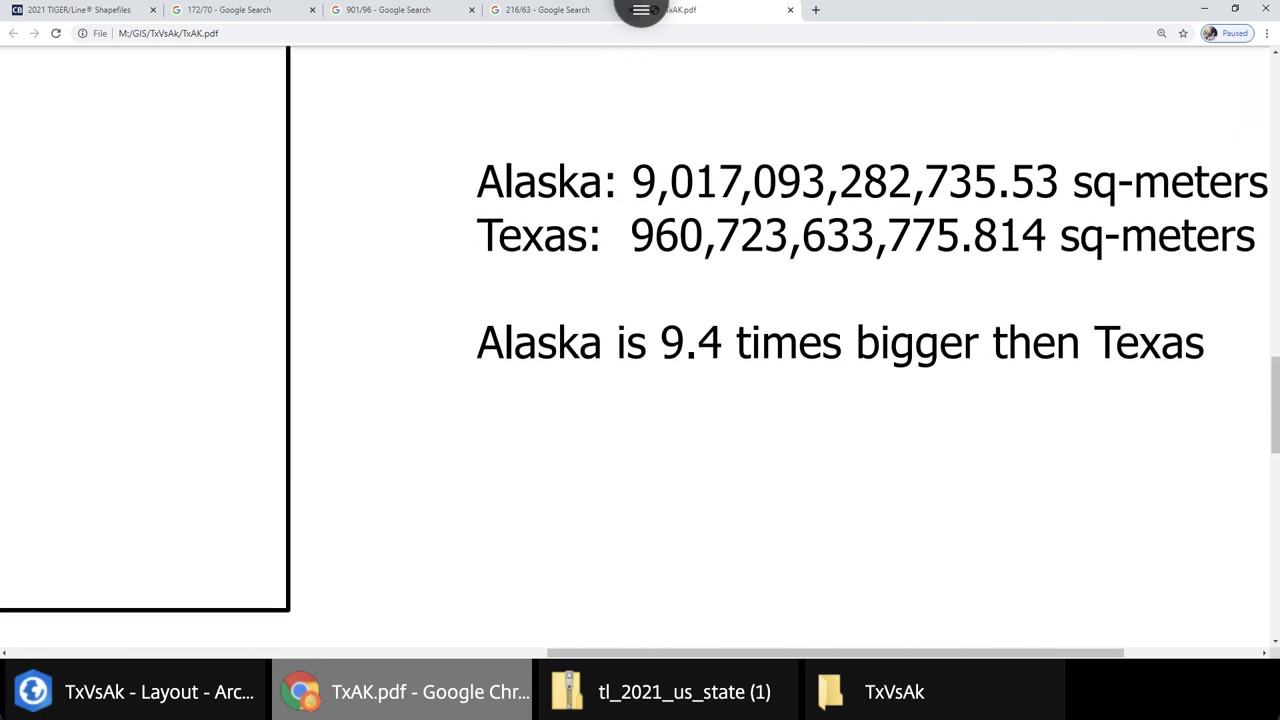
pyautogui.scroll(-4, 640, 360)
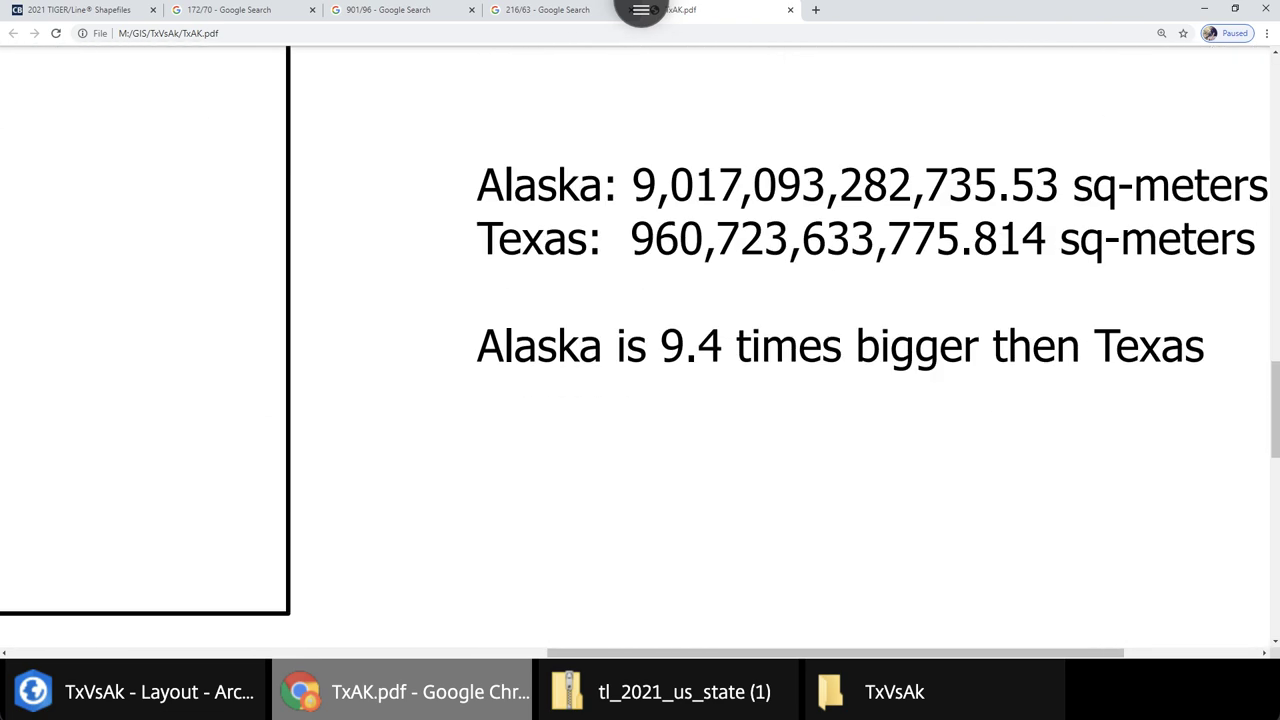
pyautogui.scroll(6, 640, 360)
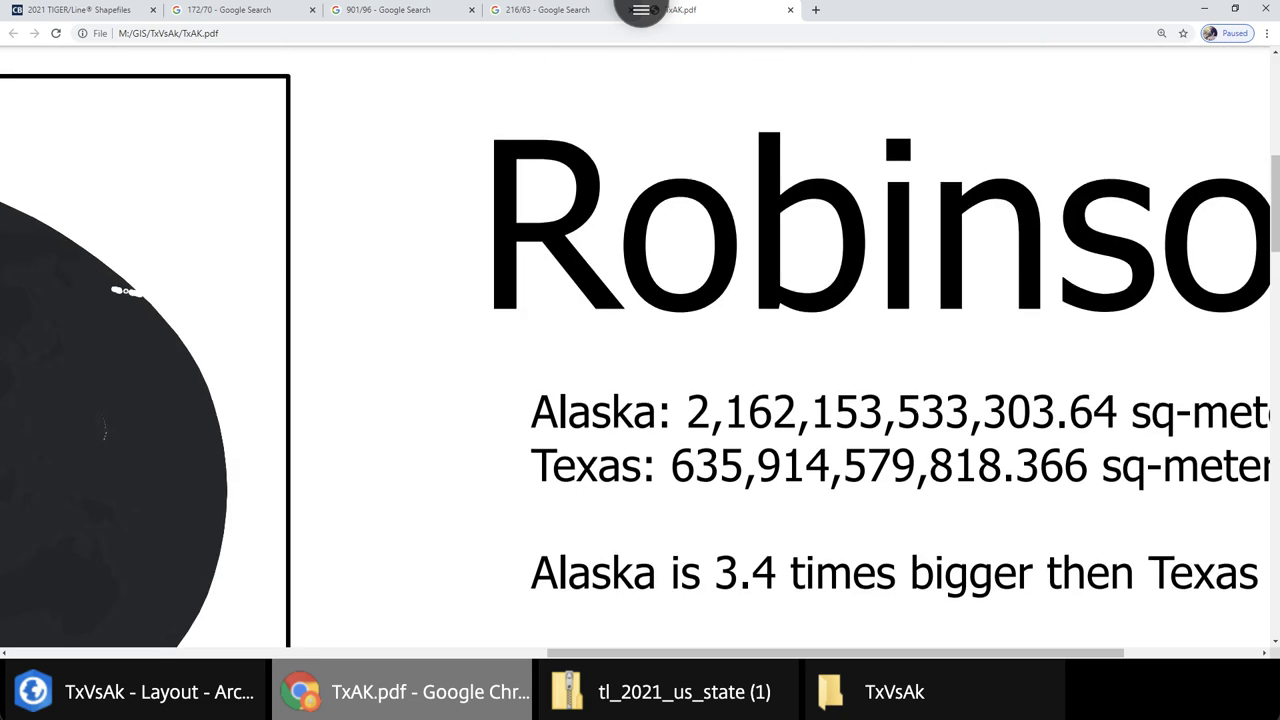
pyautogui.scroll(2, 640, 346)
pyautogui.scroll(-10, 640, 346)
pyautogui.scroll(10, 640, 352)
pyautogui.scroll(-10, 640, 352)
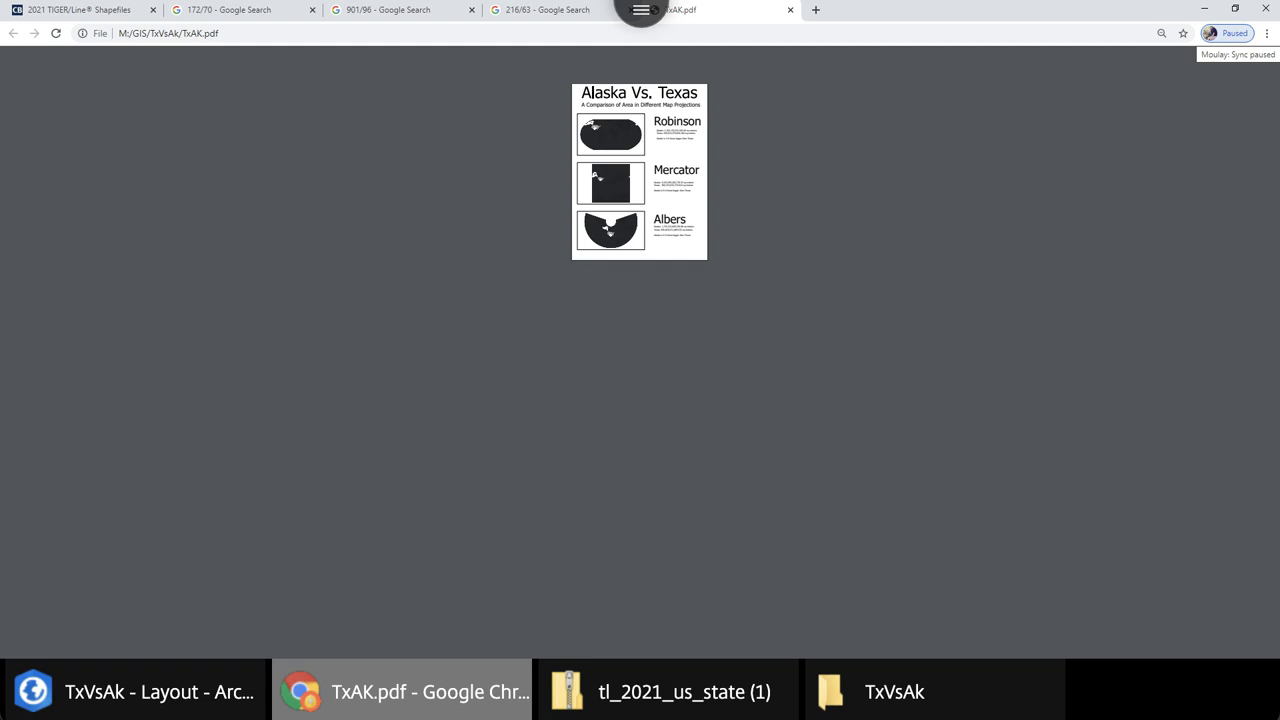
# Look back at the 172/70 calculation in Chrome, then switch to ArcGIS Pro and inspect Texas's AreaGeo value in the attribute table
pyautogui.hotkey('ctrl', '2')
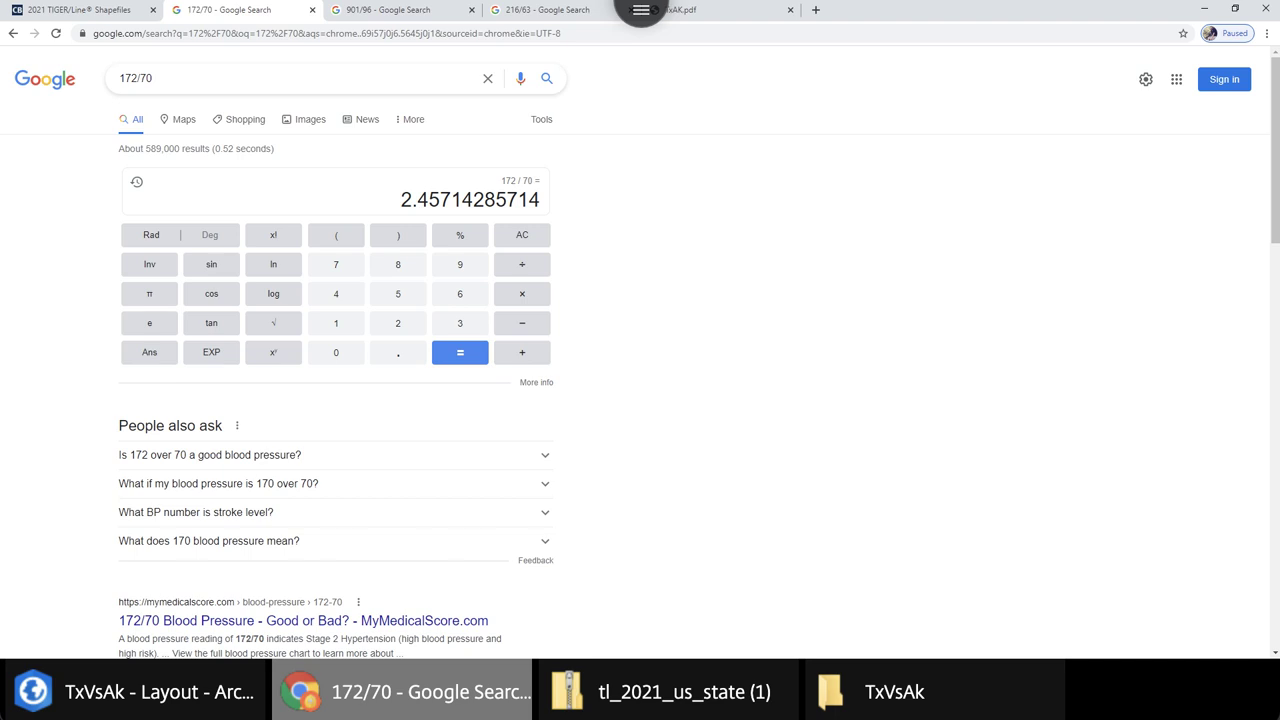
pyautogui.hotkey('alt', 'Tab')
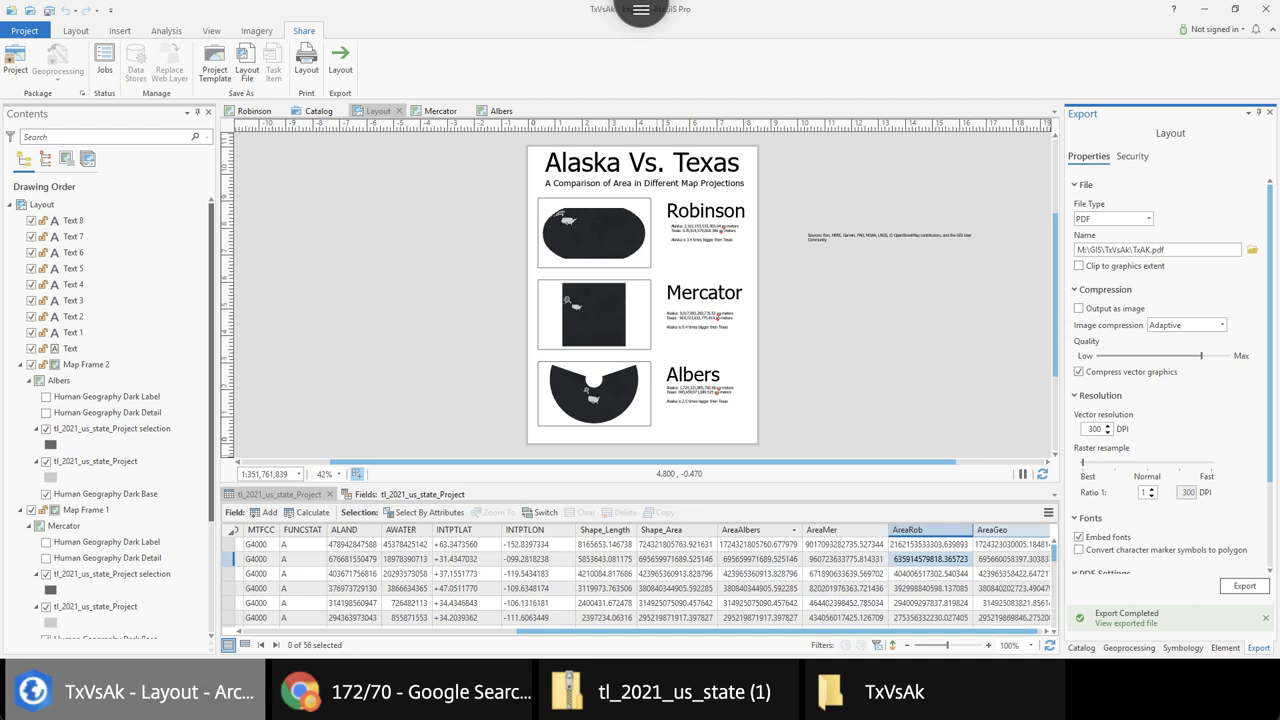
pyautogui.keyDown('shift'); pyautogui.click(1012, 559); pyautogui.keyUp('shift')
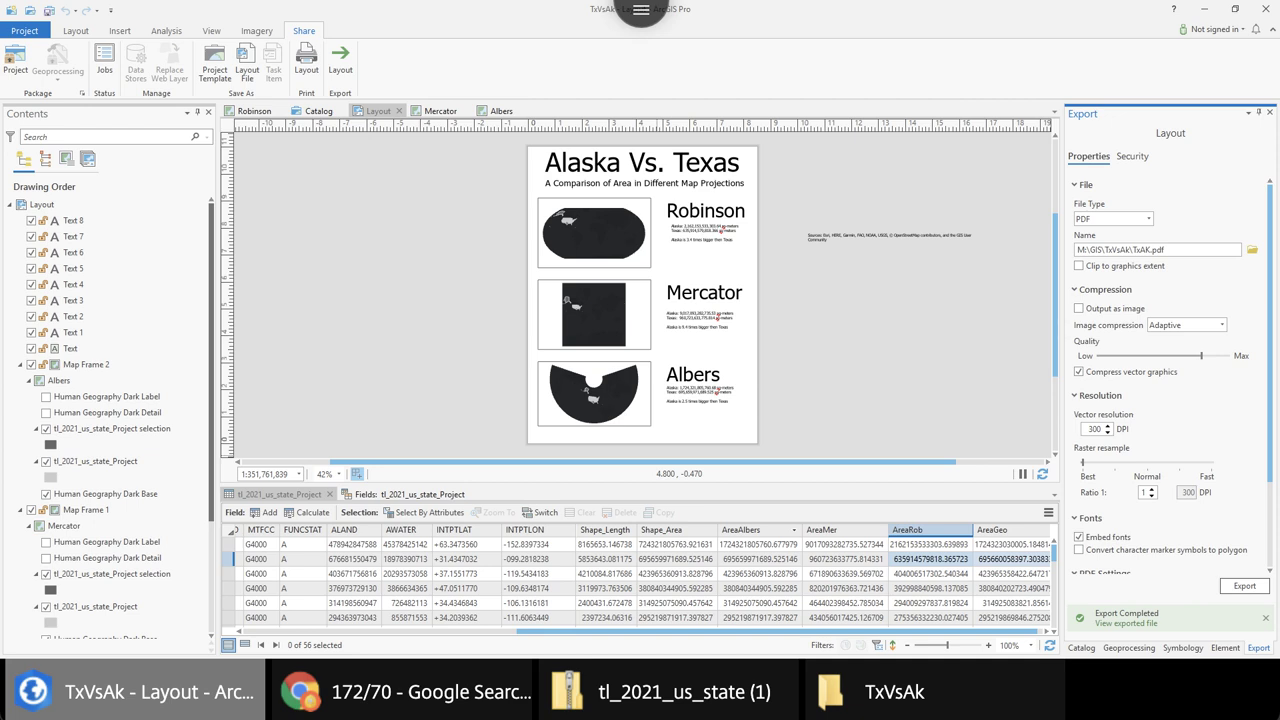